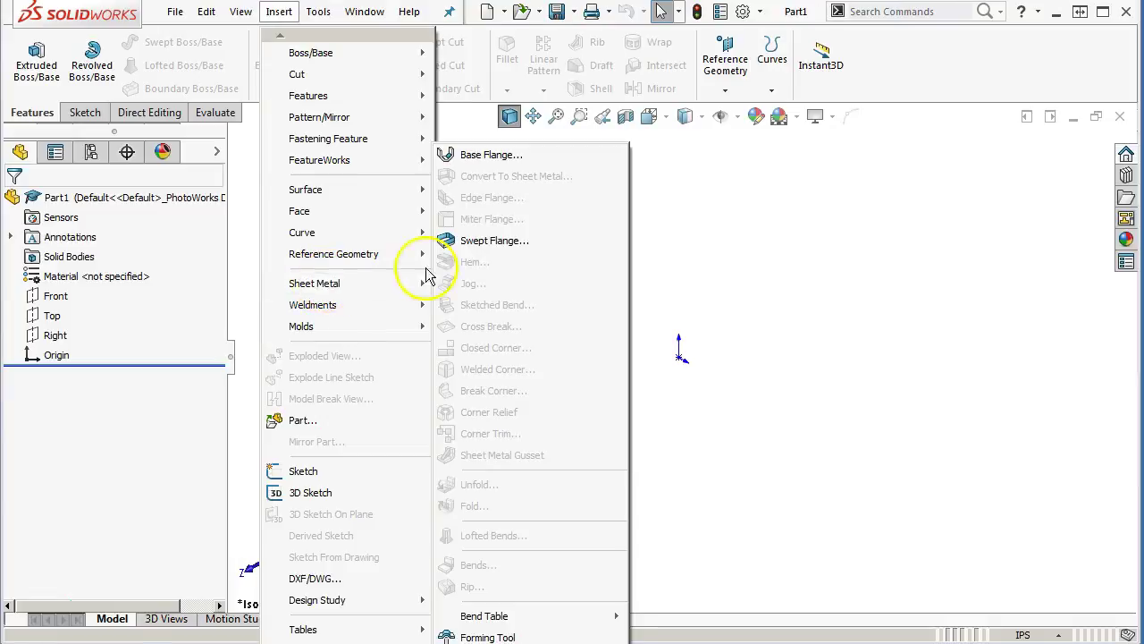
Add the Sheet Metal tool set to the CommandManager and display its commands.
mouse_move(491, 626)
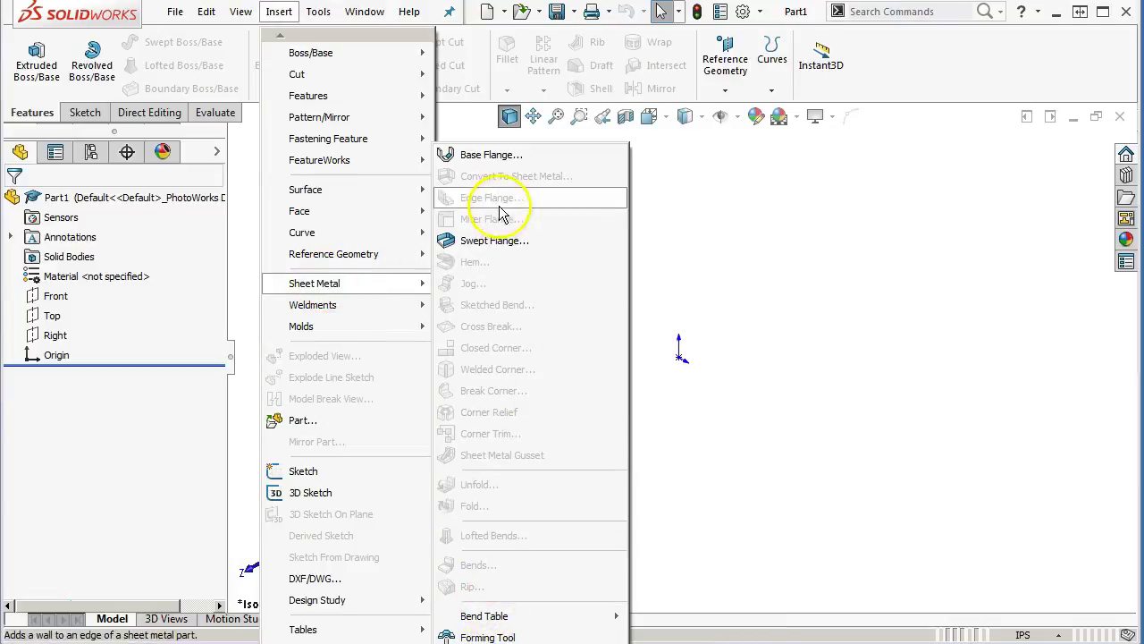
left_click(722, 223)
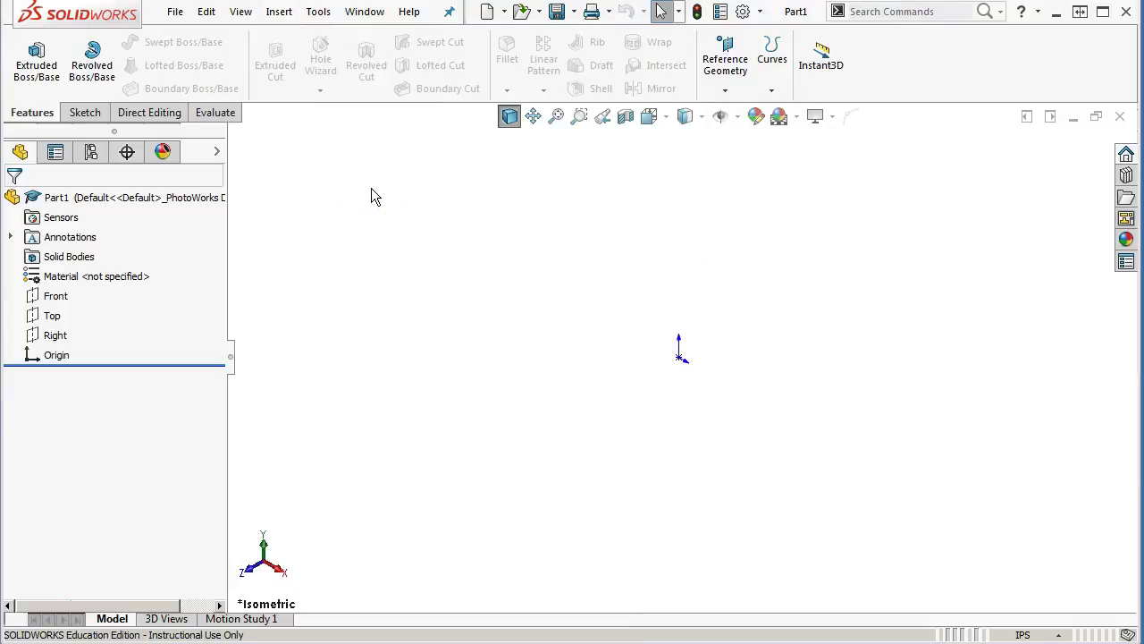
right_click(214, 118)
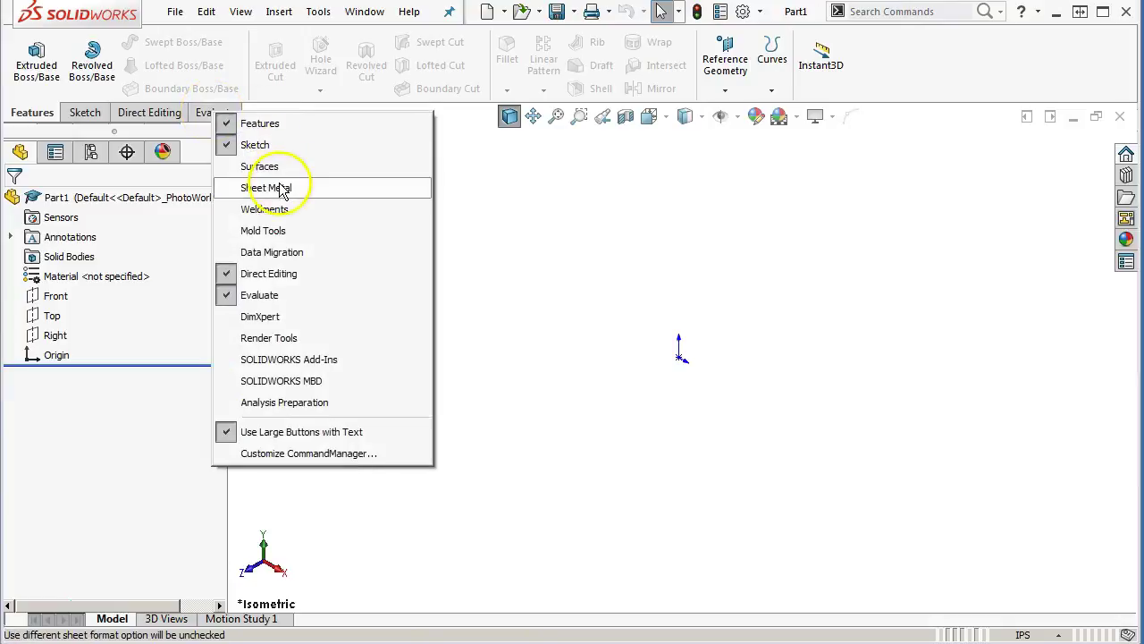
left_click(222, 189)
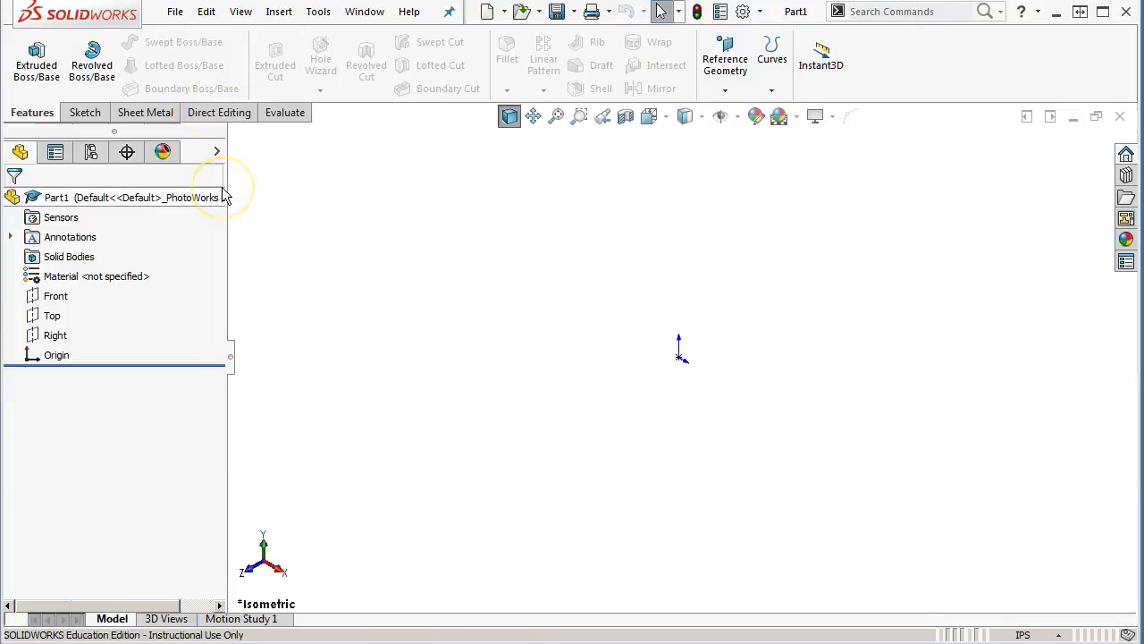
left_click(141, 116)
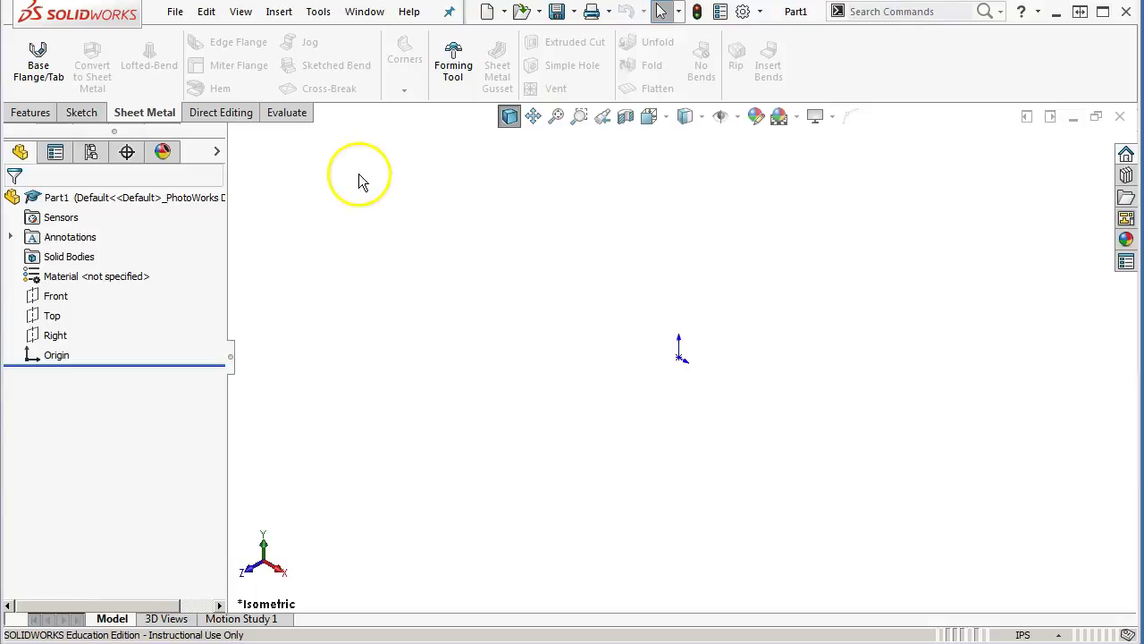
Sketch a center rectangle about 7.54 in wide on the Top plane, centered on the origin.
left_click(81, 113)
left_click(136, 65)
left_click(173, 66)
left_click(137, 66)
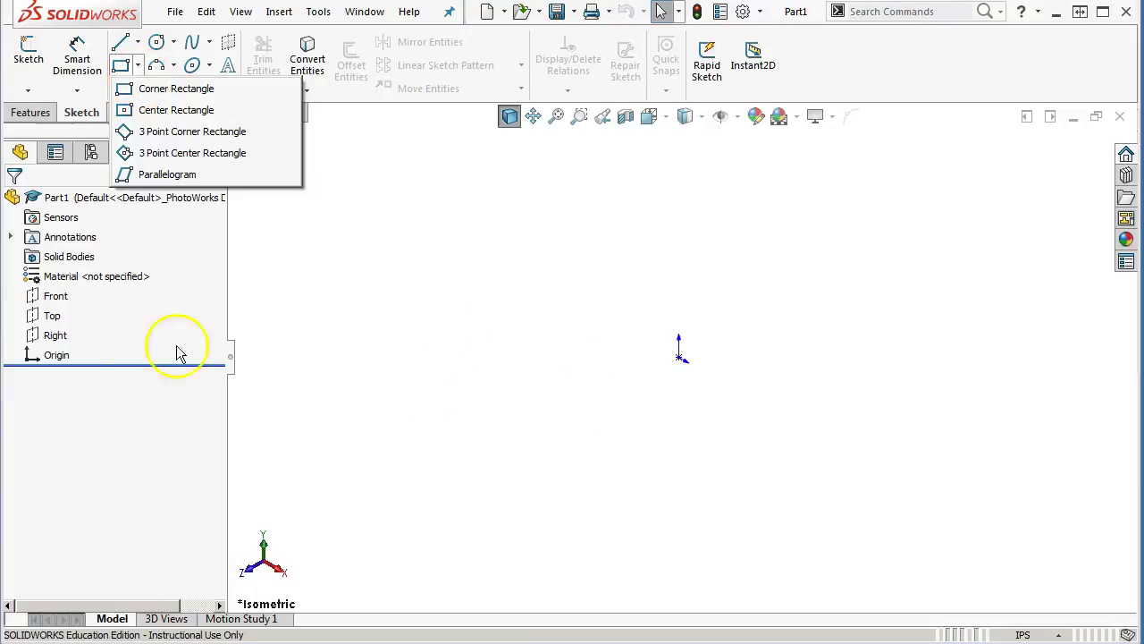
left_click(51, 315)
left_click(51, 291)
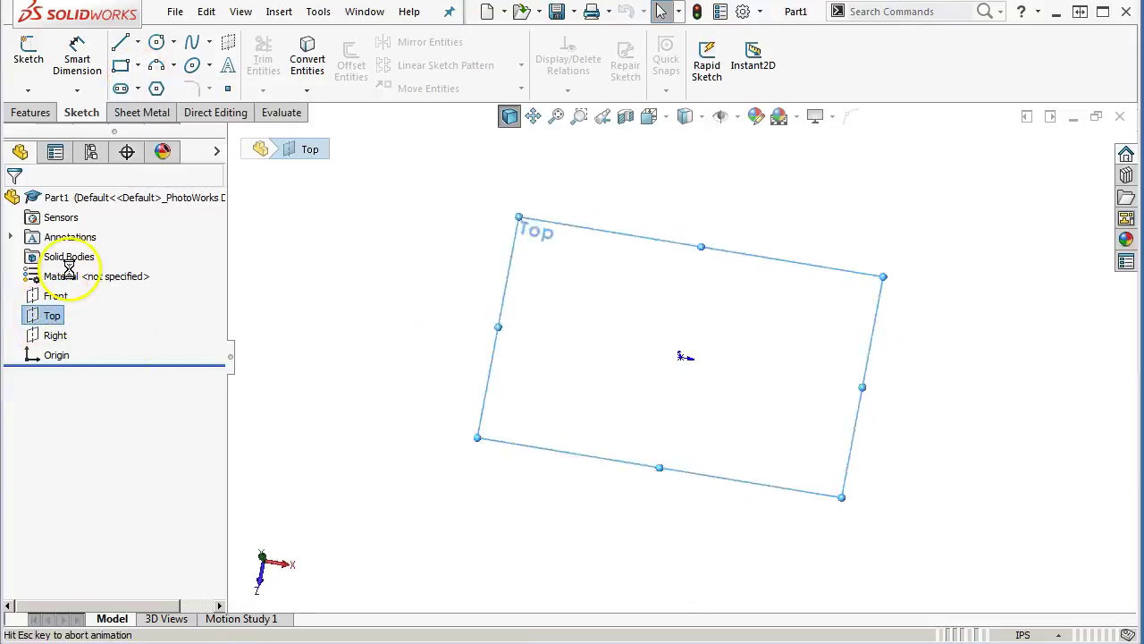
left_click(138, 66)
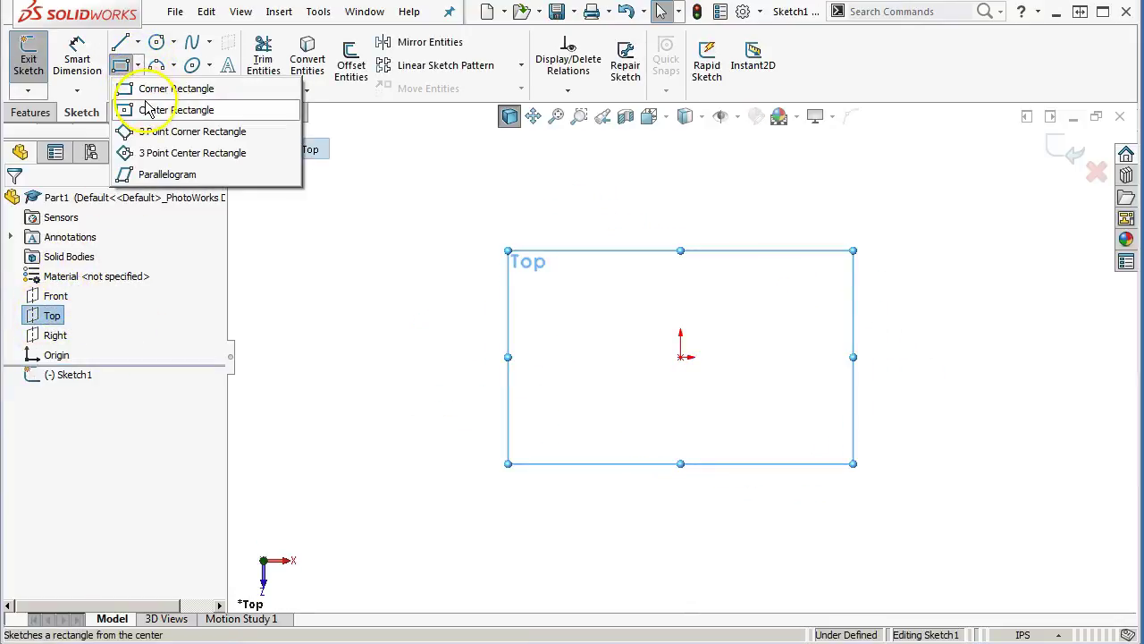
left_click(153, 104)
left_click(680, 357)
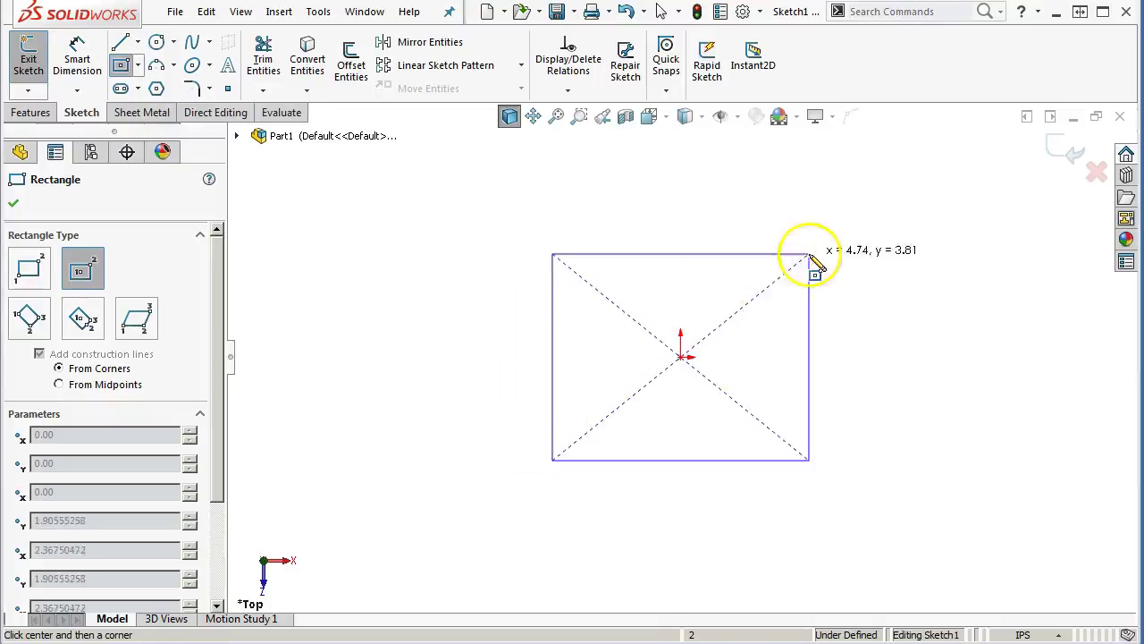
left_click(885, 225)
Dimension the rectangle to 4 in wide and 2 in high.
right_click(886, 226)
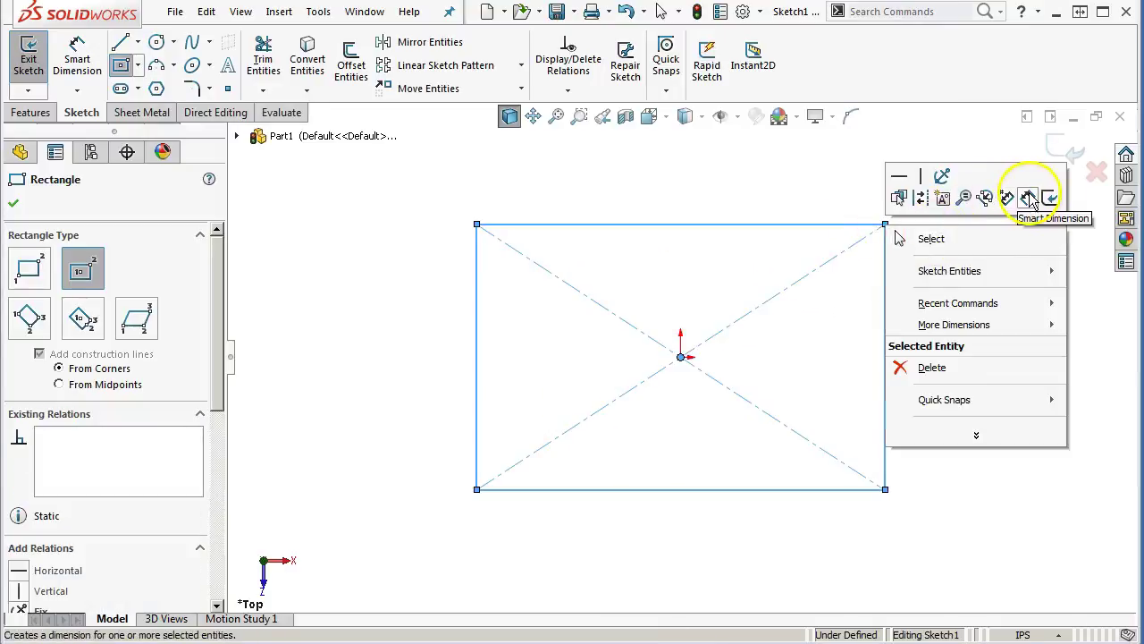
left_click(1017, 197)
left_click(677, 224)
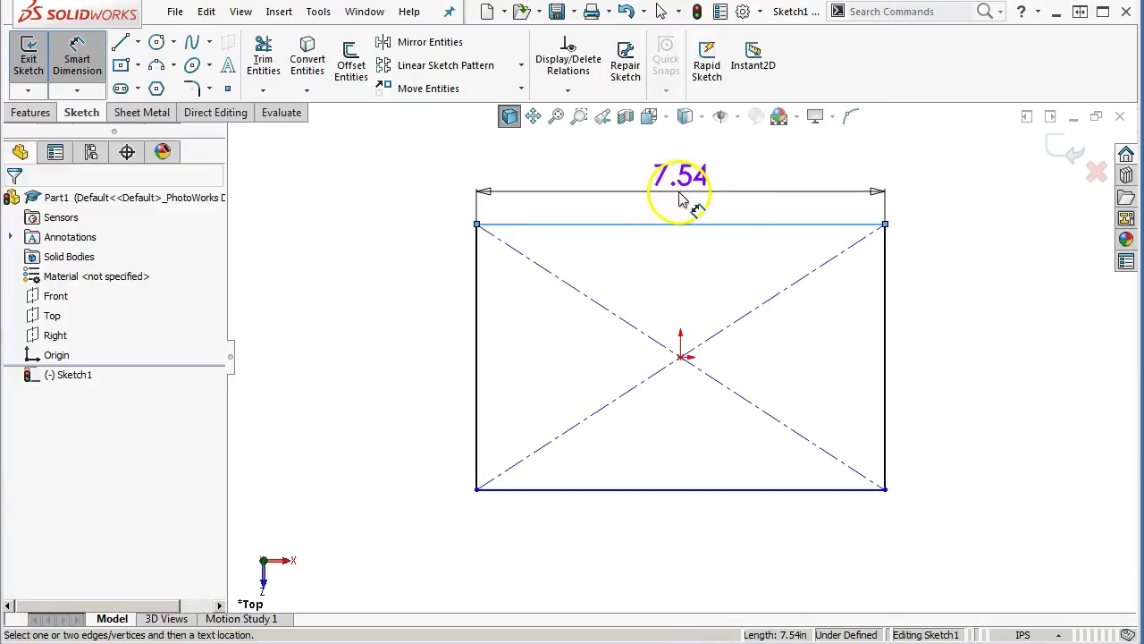
left_click(679, 198)
type("4")
key("Return")
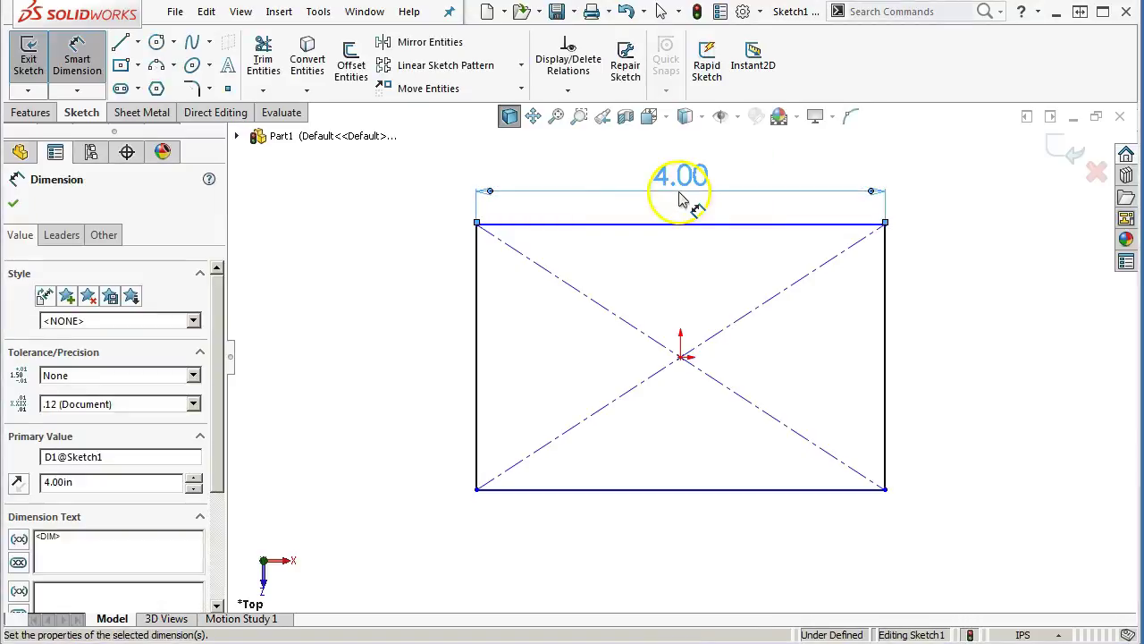
left_click(479, 358)
left_click(384, 362)
type("2")
key("Return")
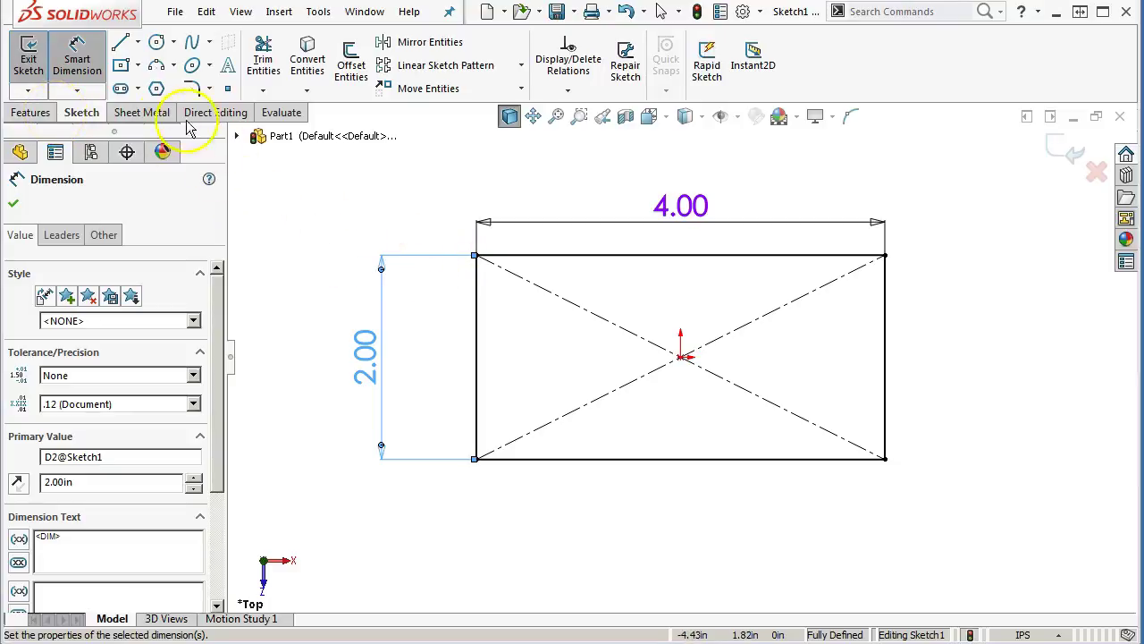
Start a Base Flange from the rectangle sketch with a 0.13 in thickness and reversed direction.
left_click(138, 114)
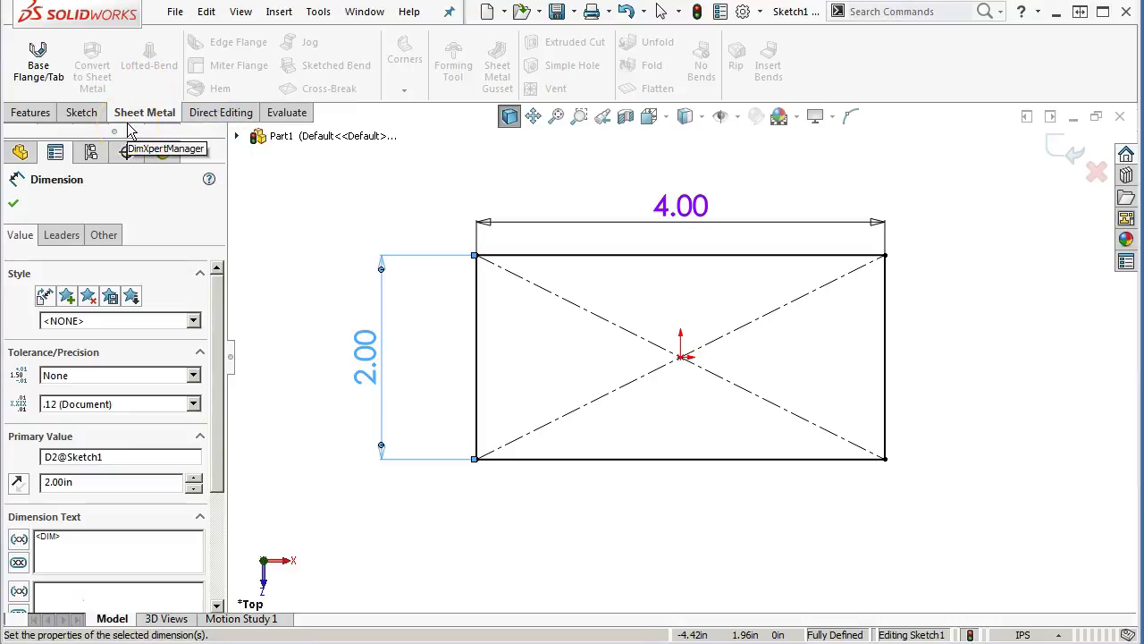
left_click(48, 77)
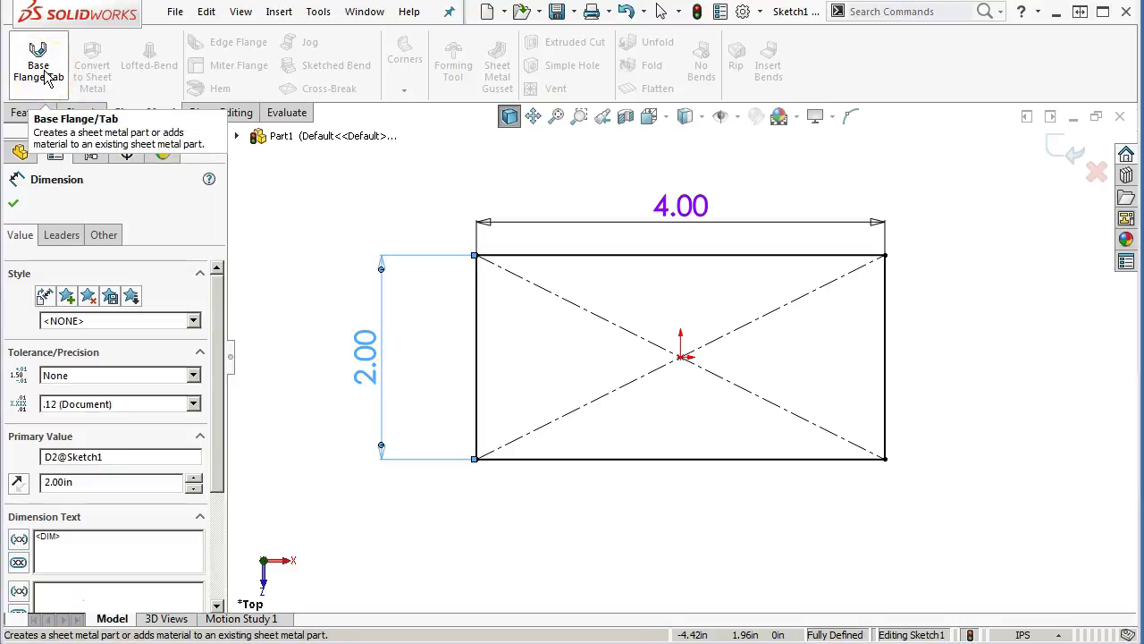
left_click(34, 55)
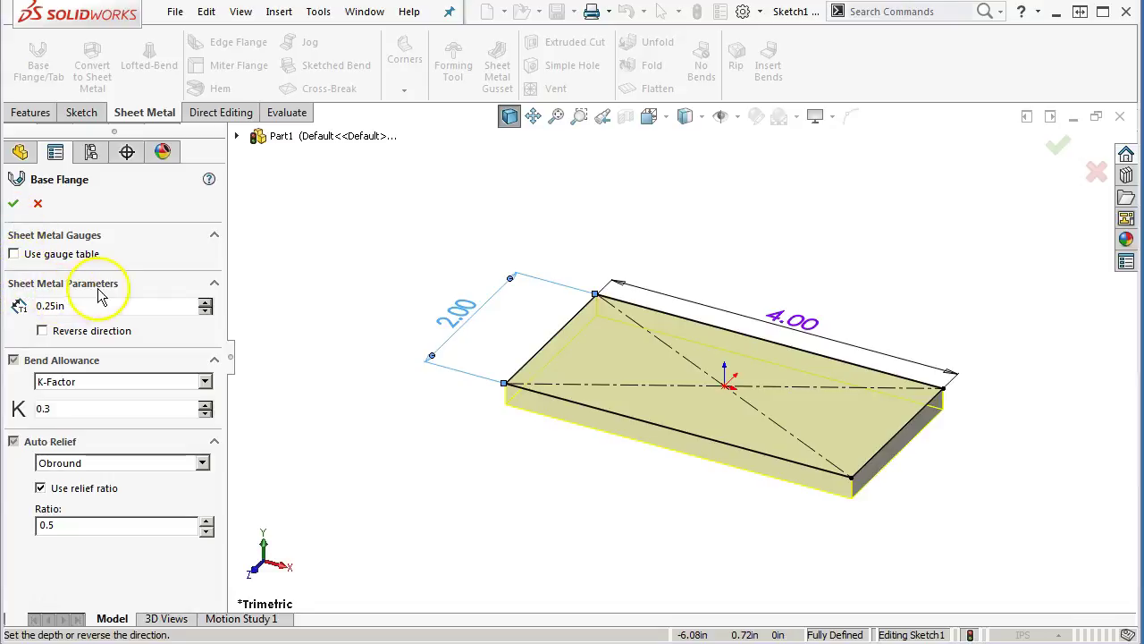
double_click(71, 309)
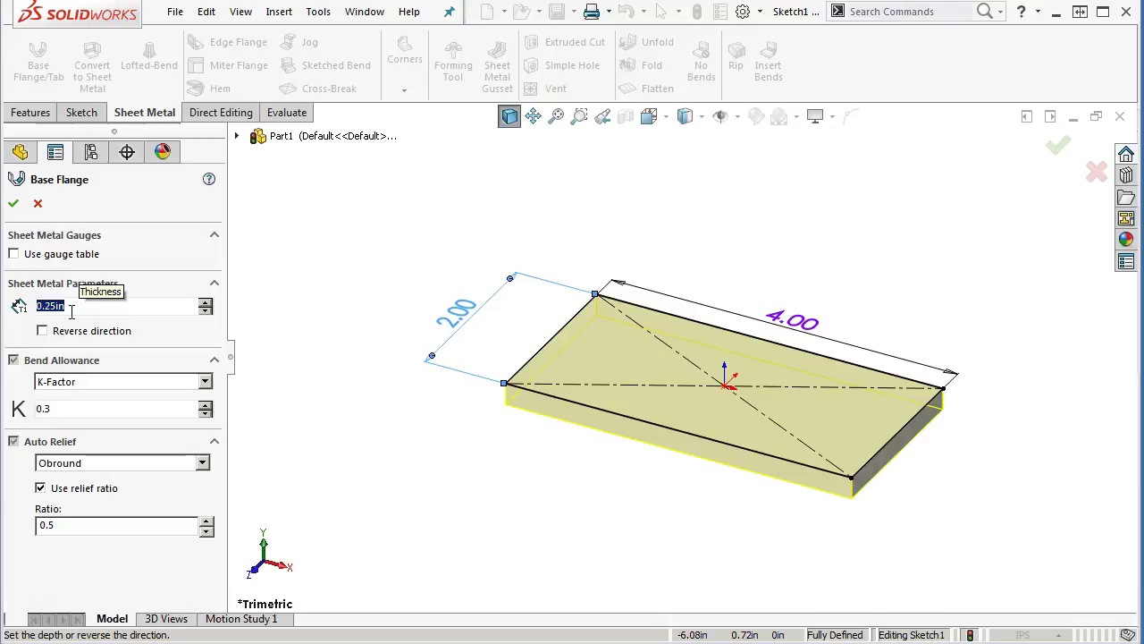
type(".13")
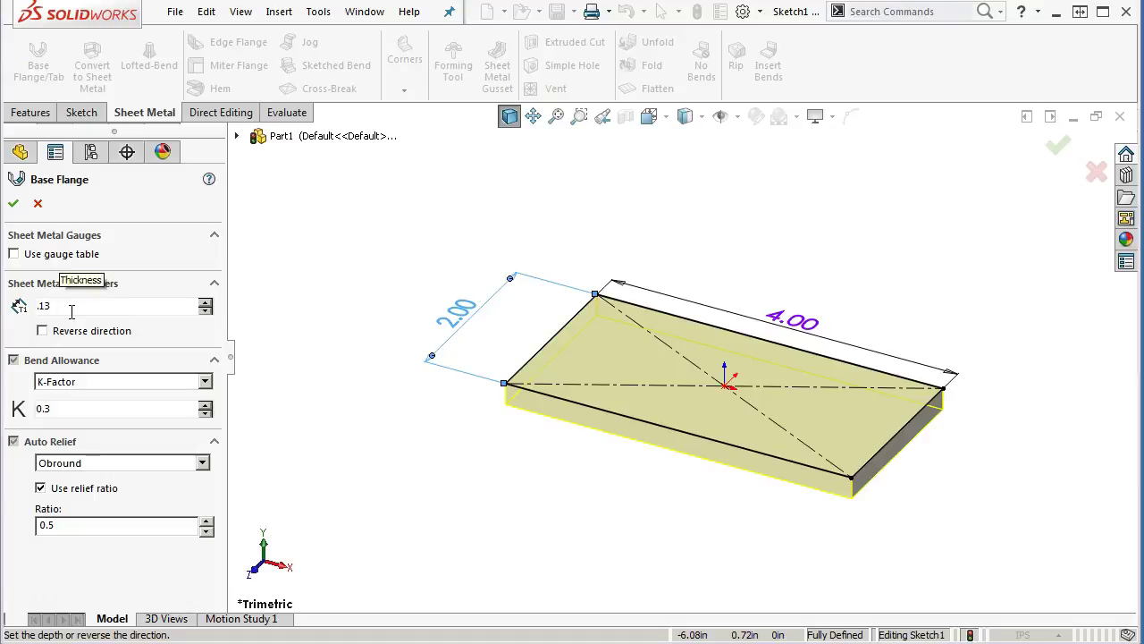
key("Tab")
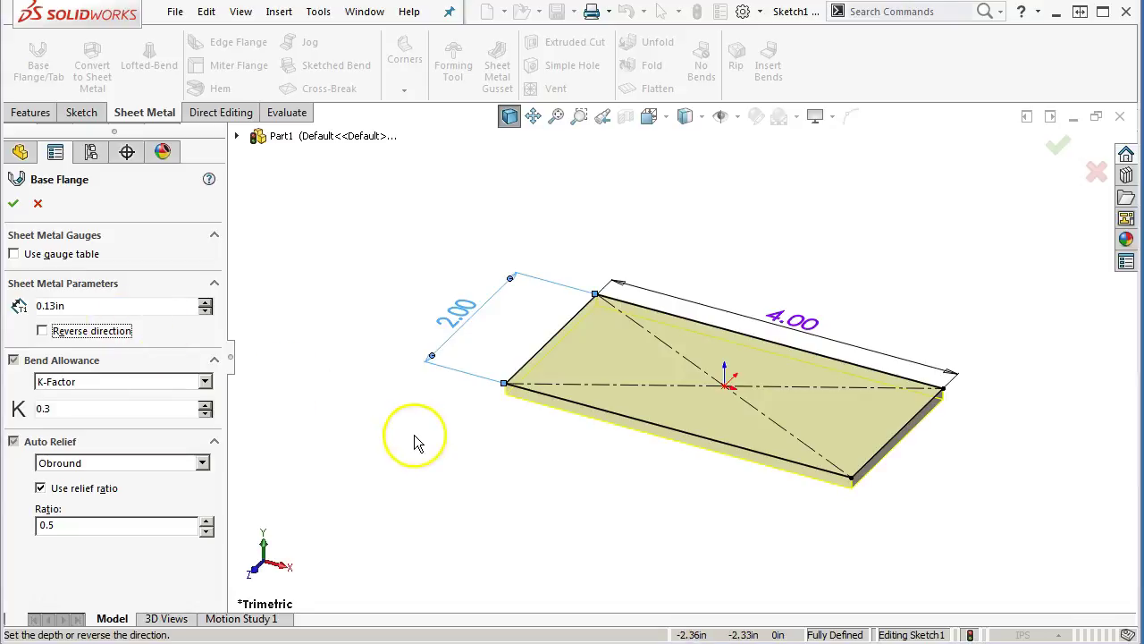
left_click(42, 330)
left_click(42, 331)
left_click(42, 331)
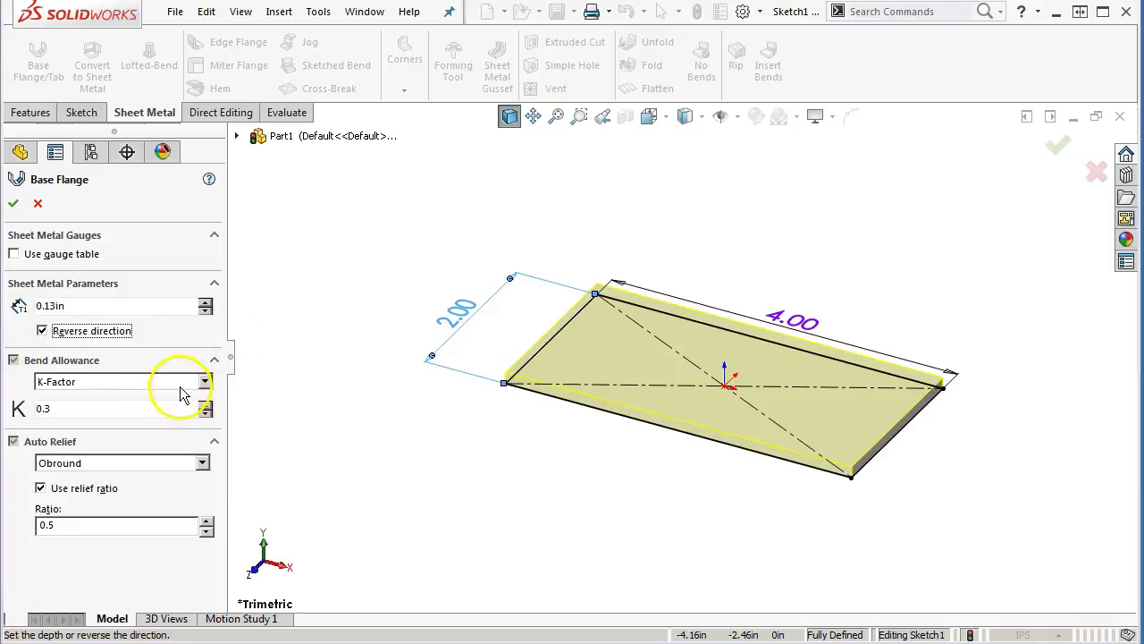
Create the base flange with a K-Factor bend allowance of 0.3 and Obround auto relief at a 0.5 ratio.
left_click(83, 413)
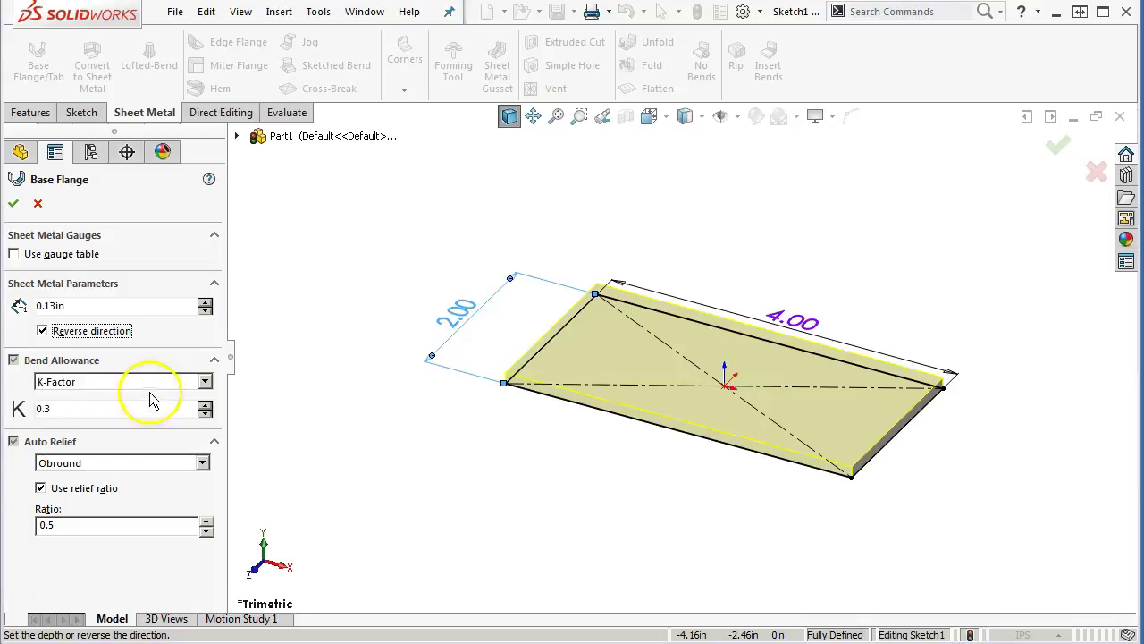
left_click(205, 382)
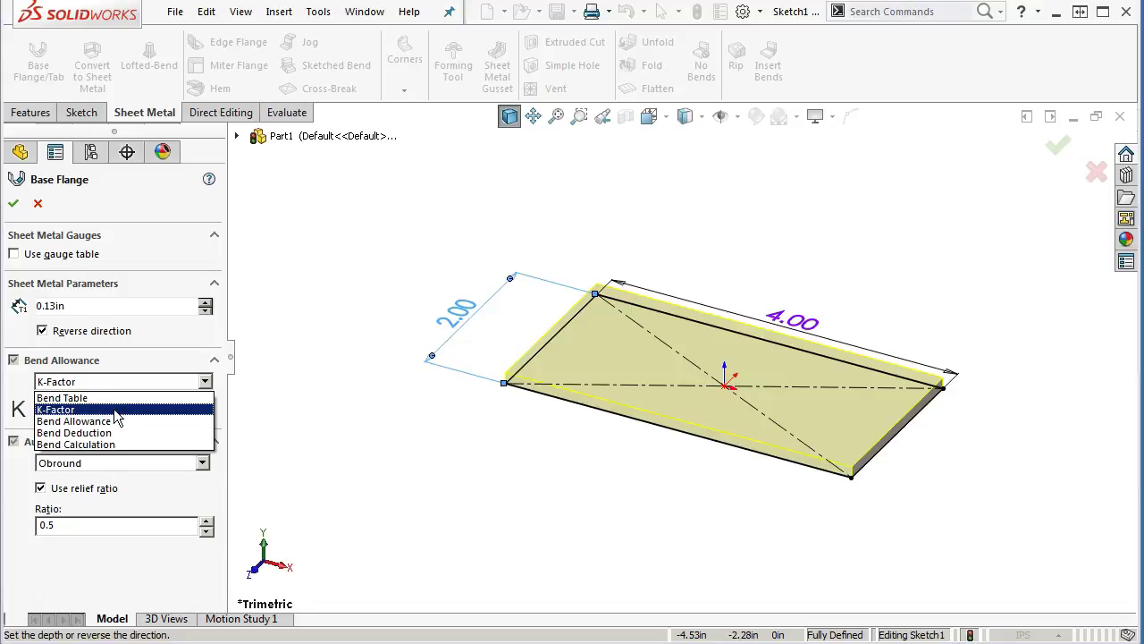
left_click(115, 411)
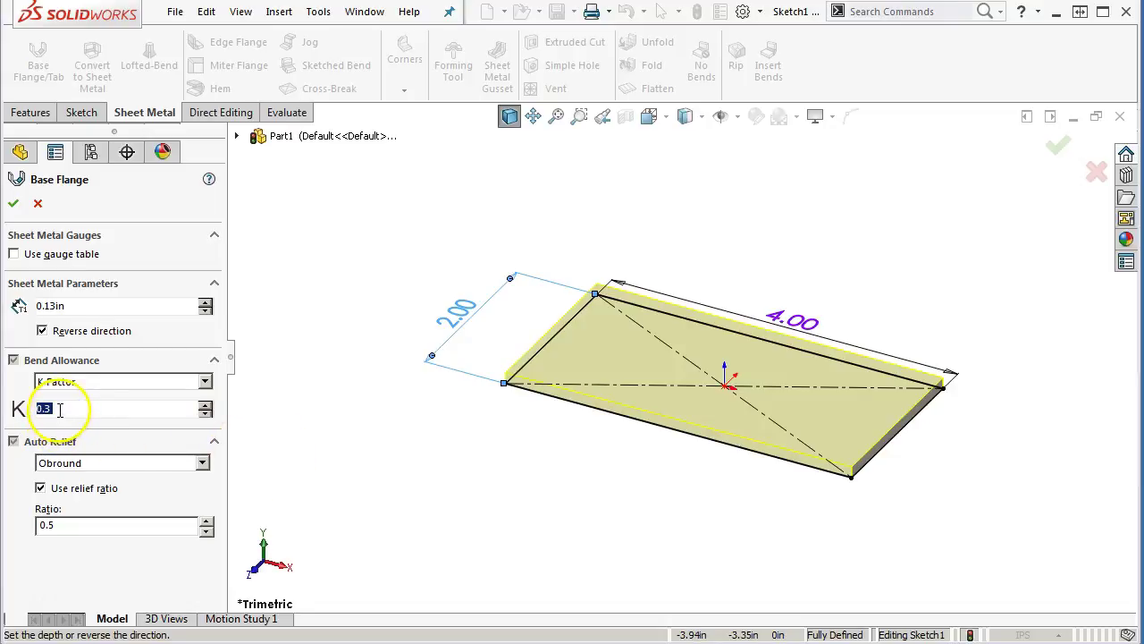
left_click(510, 384)
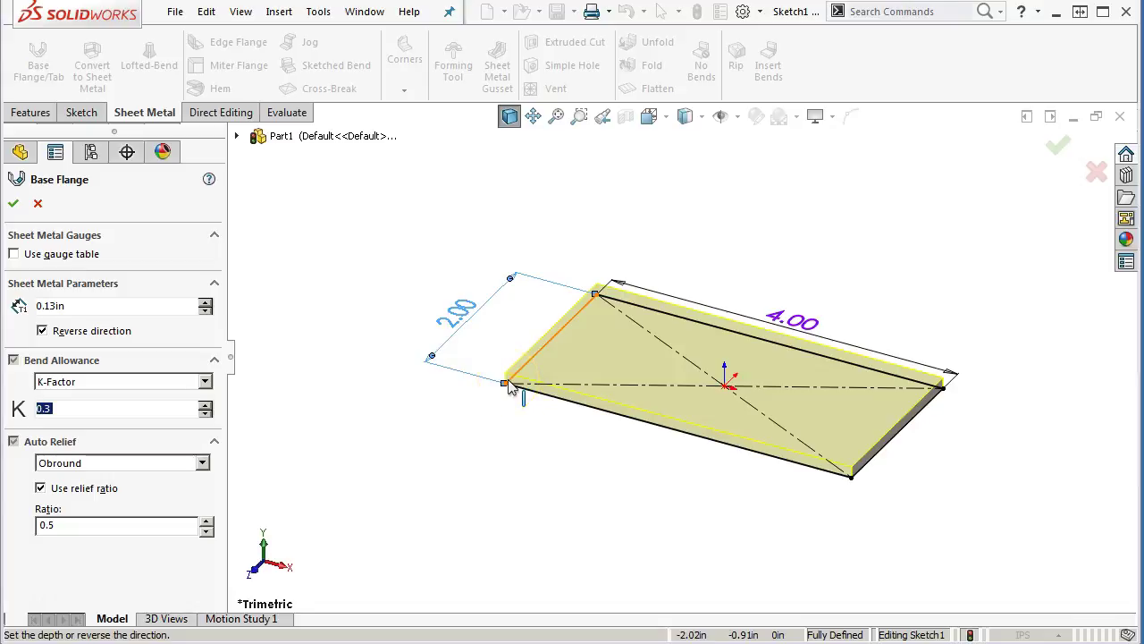
left_click(483, 439)
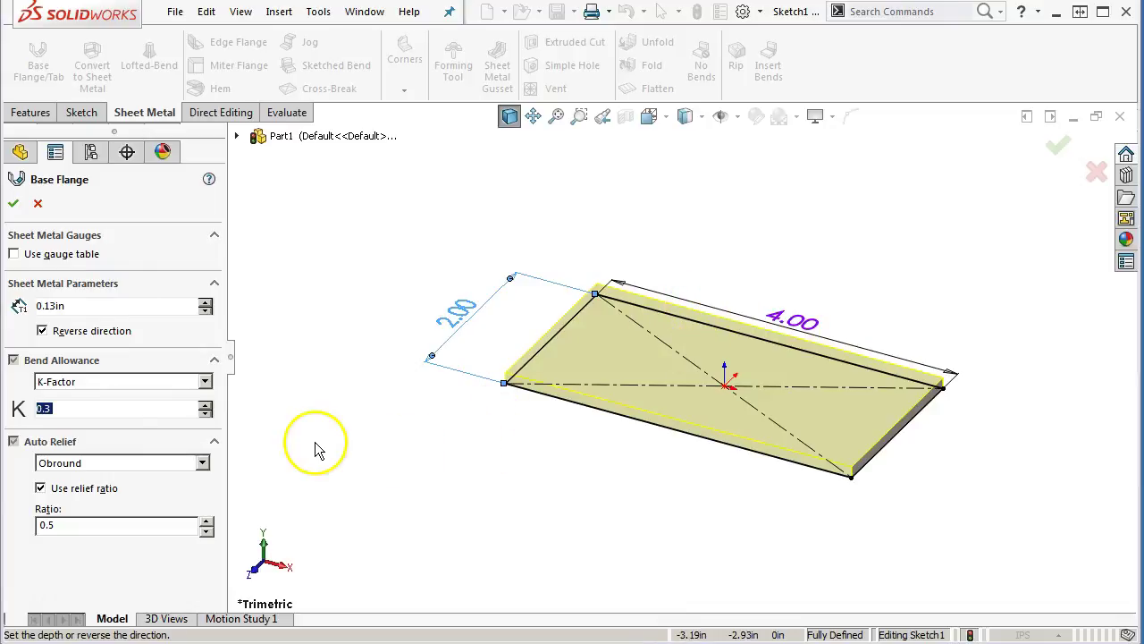
left_click(203, 463)
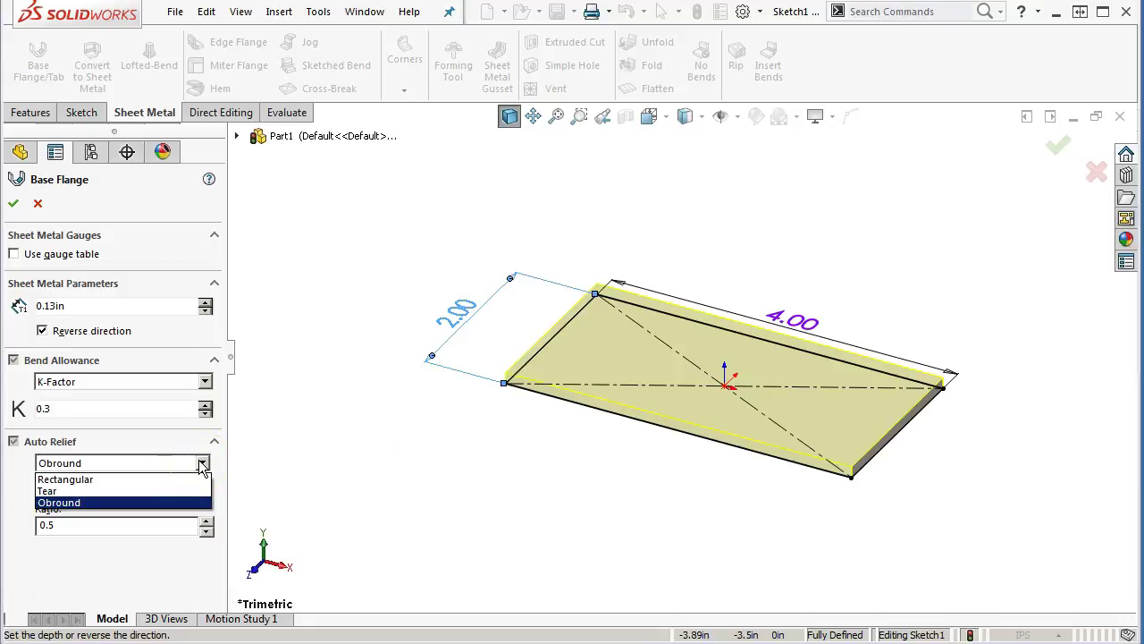
left_click(202, 463)
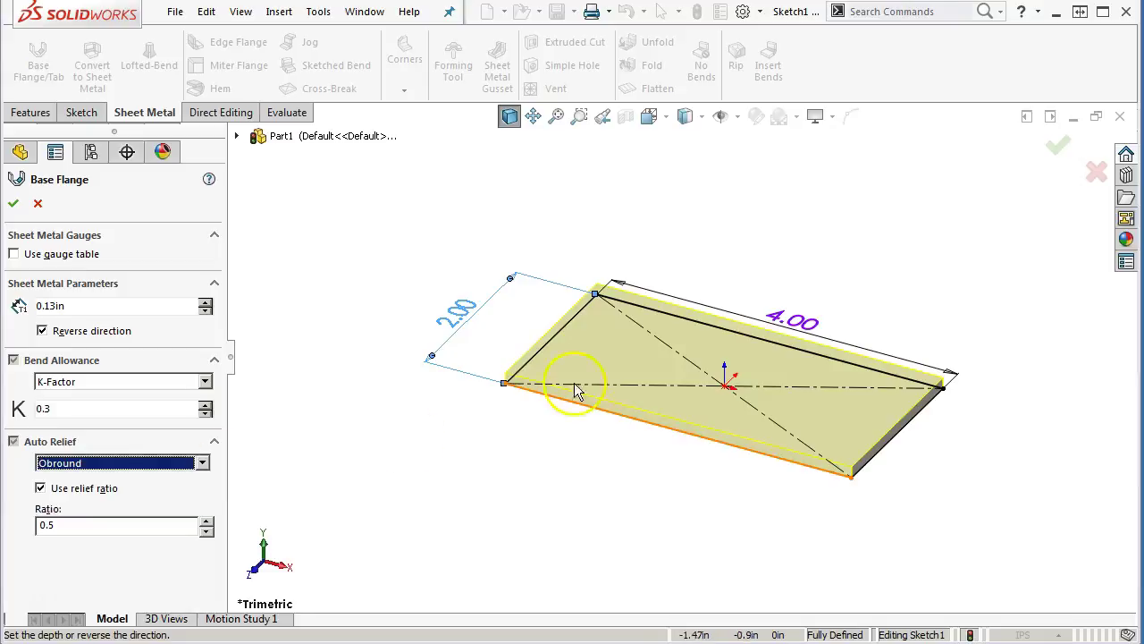
left_click(558, 266)
left_click(599, 320)
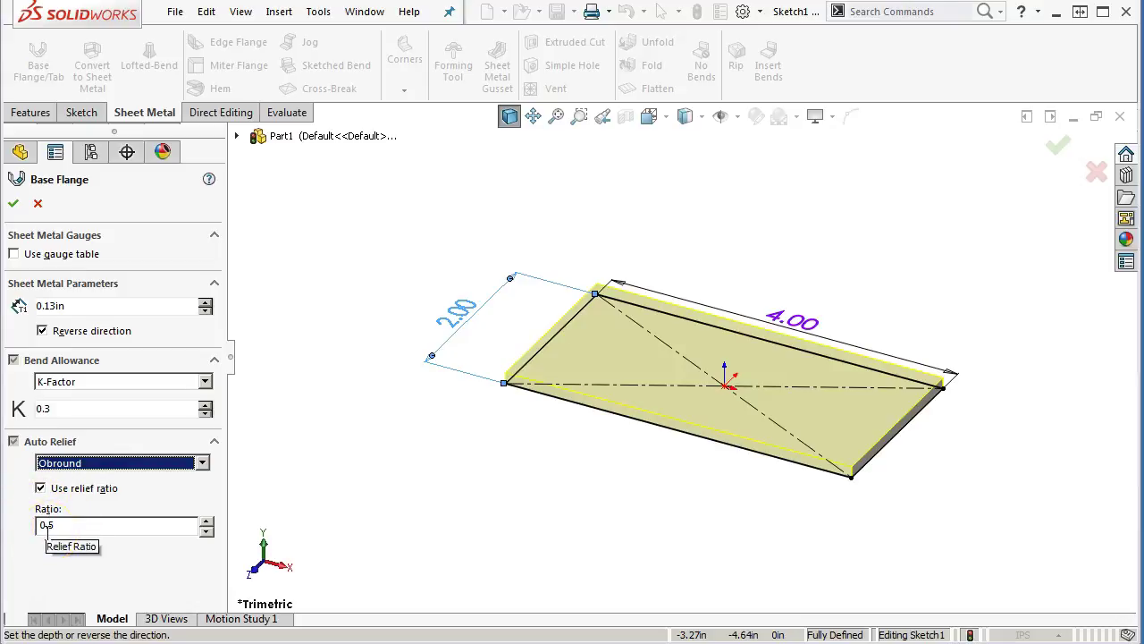
left_click(14, 205)
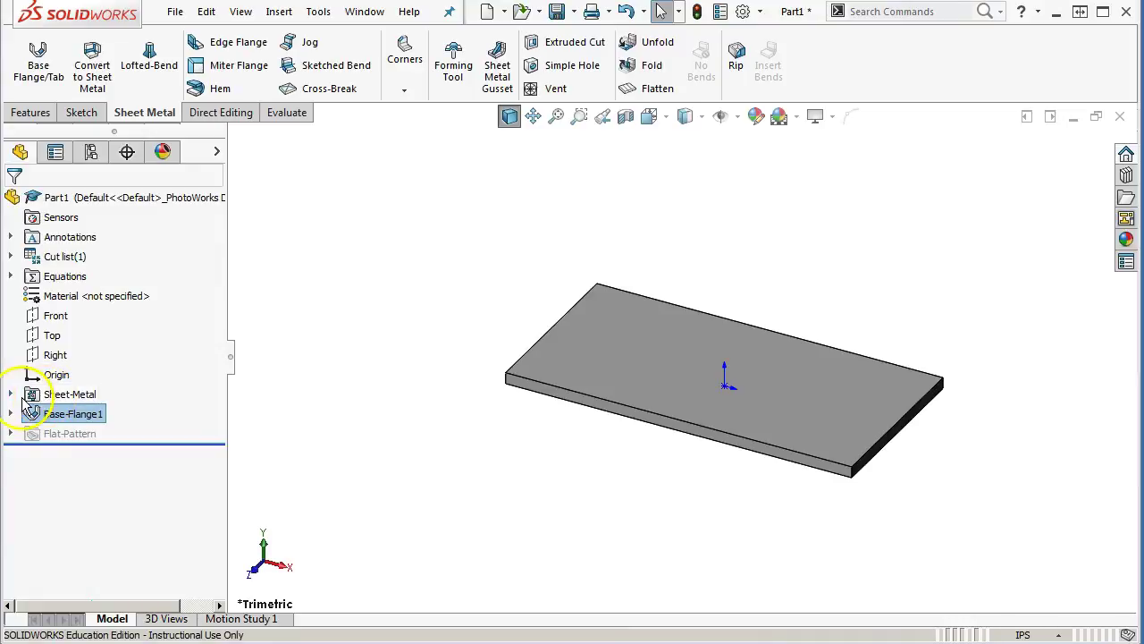
Examine the part's Sheet-Metal, base flange and Flat-Pattern entries and the Unfold and Fold commands.
left_click(10, 395)
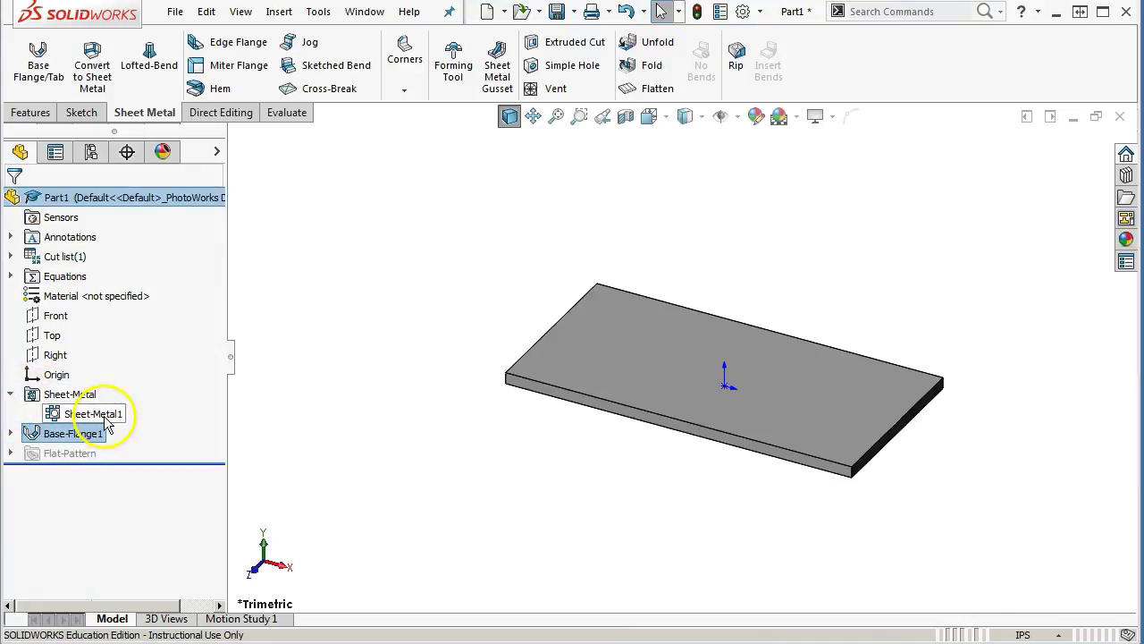
left_click(10, 395)
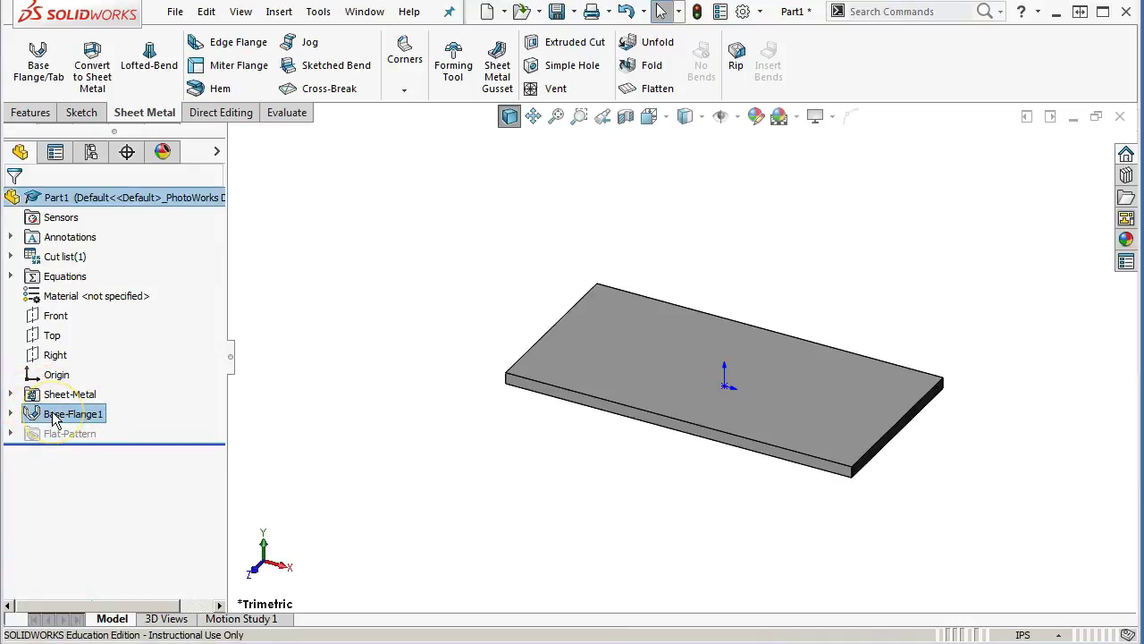
left_click(71, 442)
left_click(89, 435)
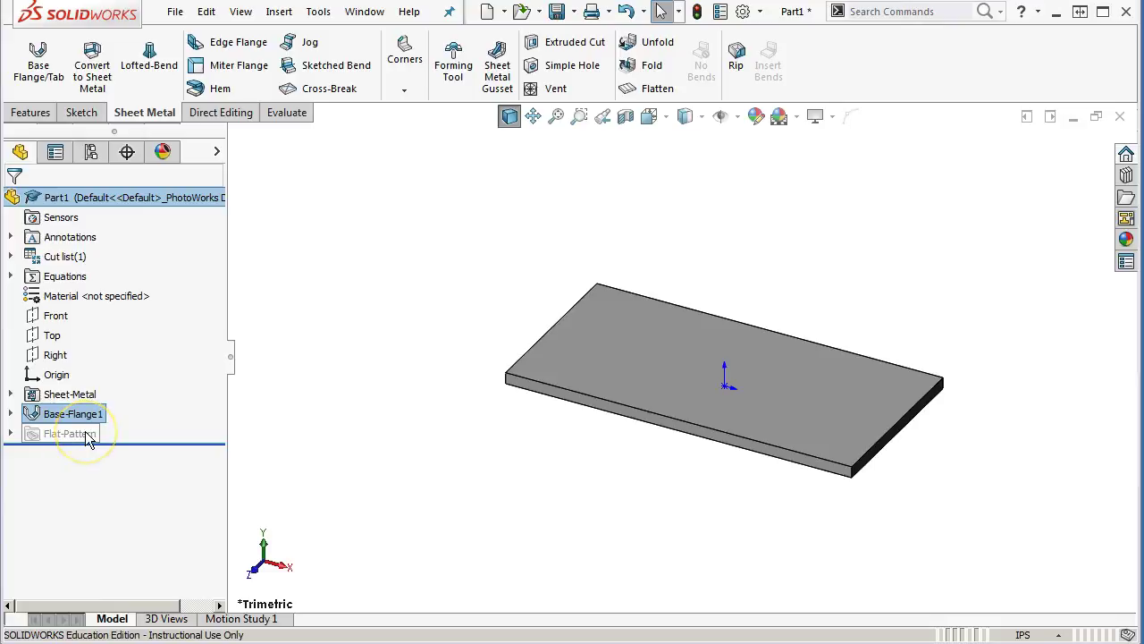
left_click(36, 433)
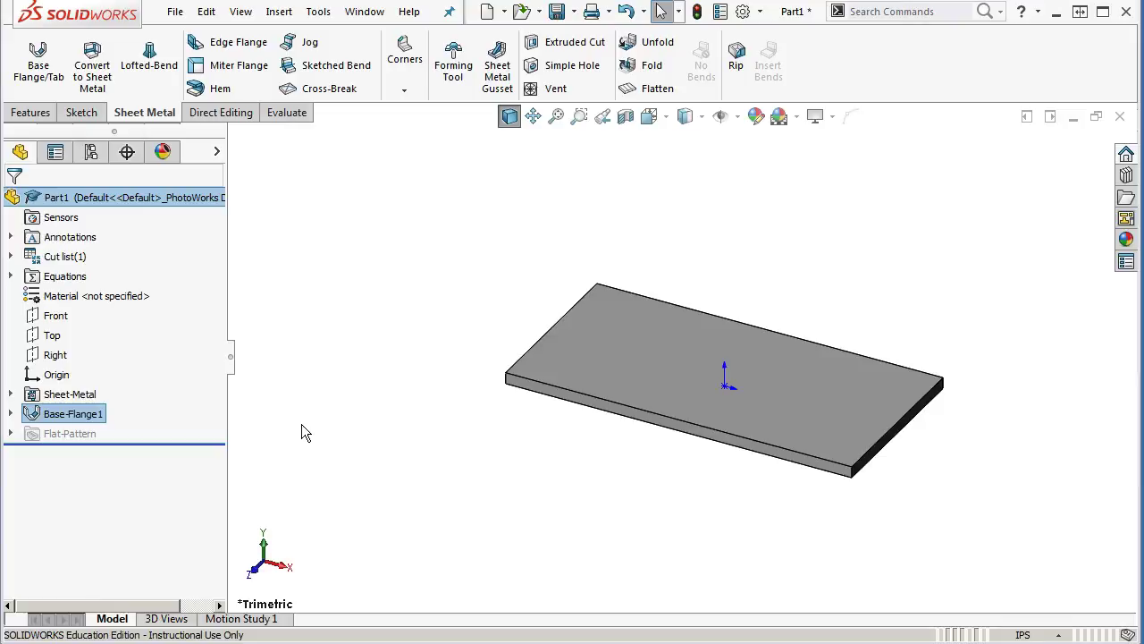
left_click(650, 49)
left_click(644, 73)
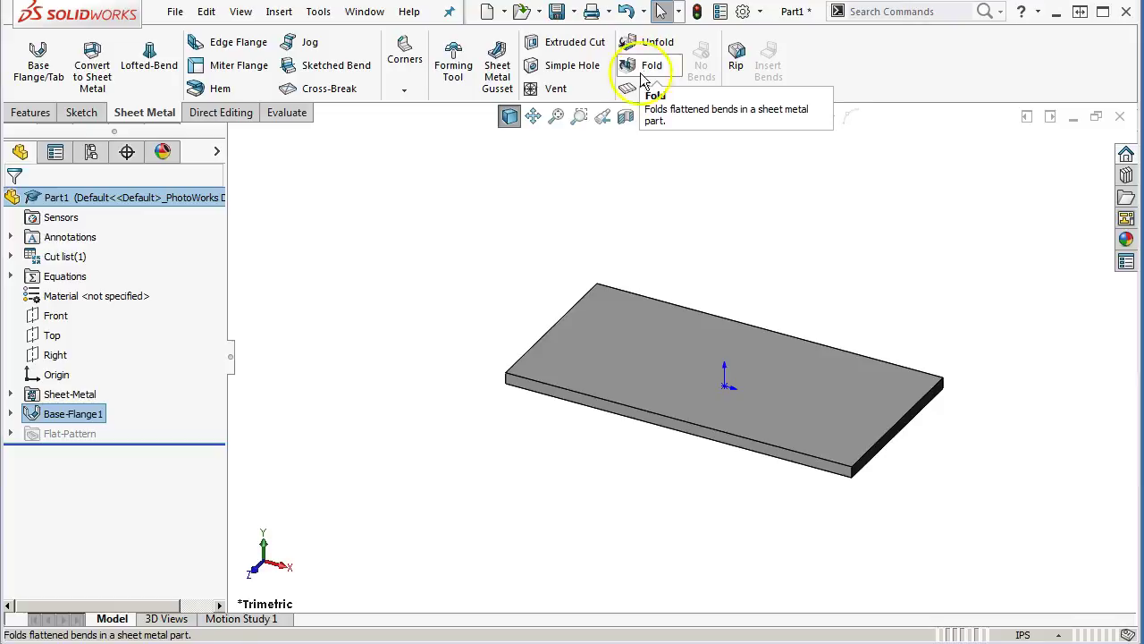
left_click(514, 267)
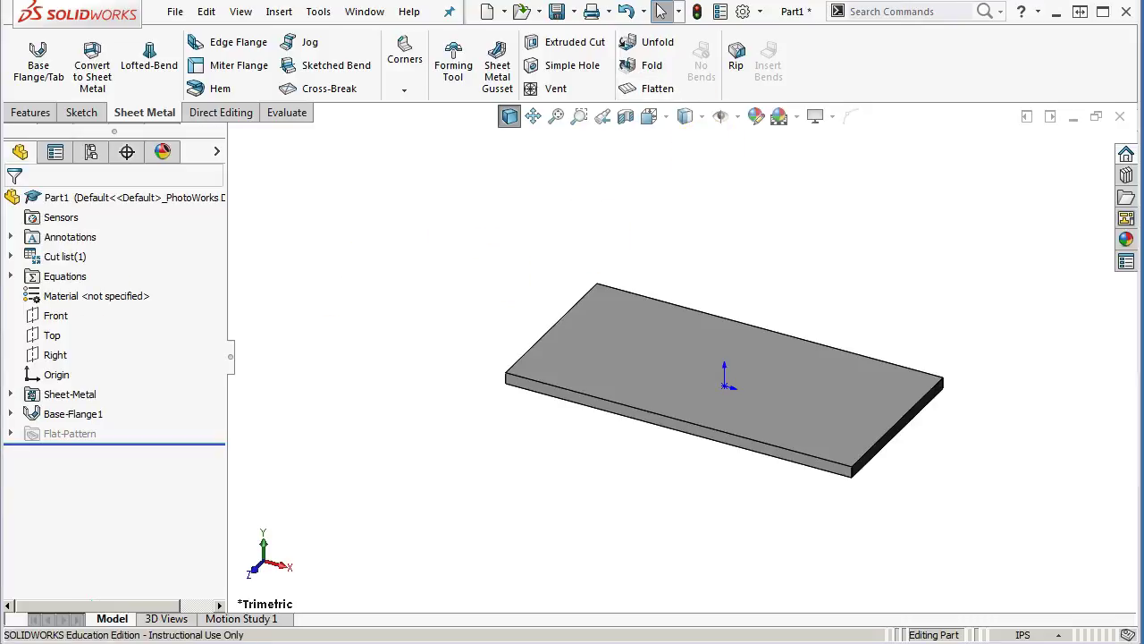
Expand the cut list and turn on its automatic updating.
left_click(10, 257)
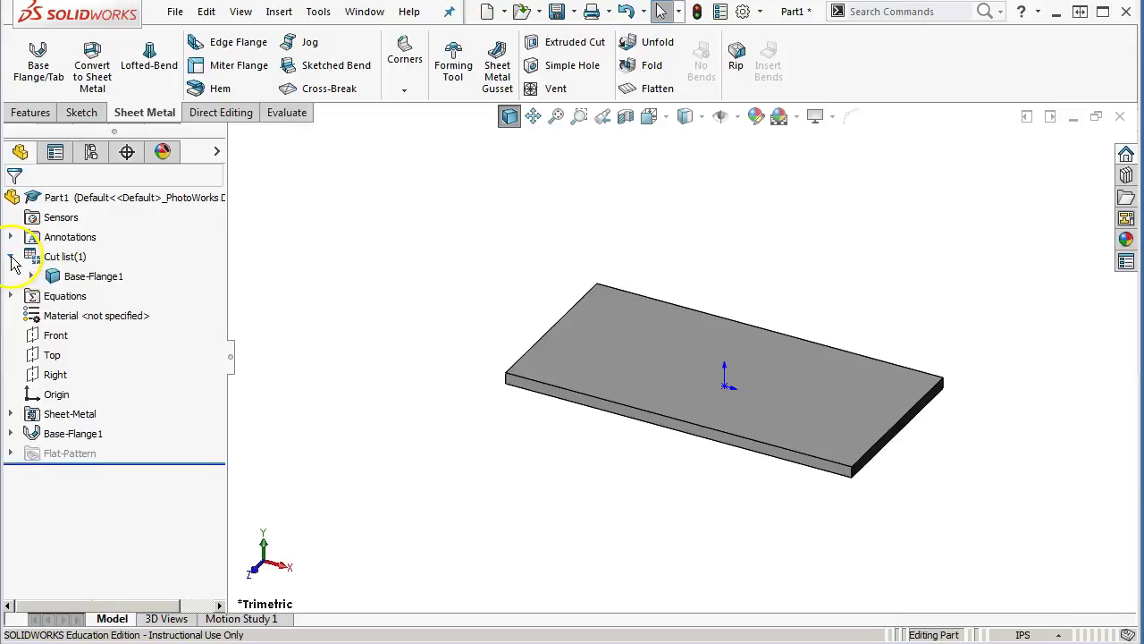
right_click(98, 278)
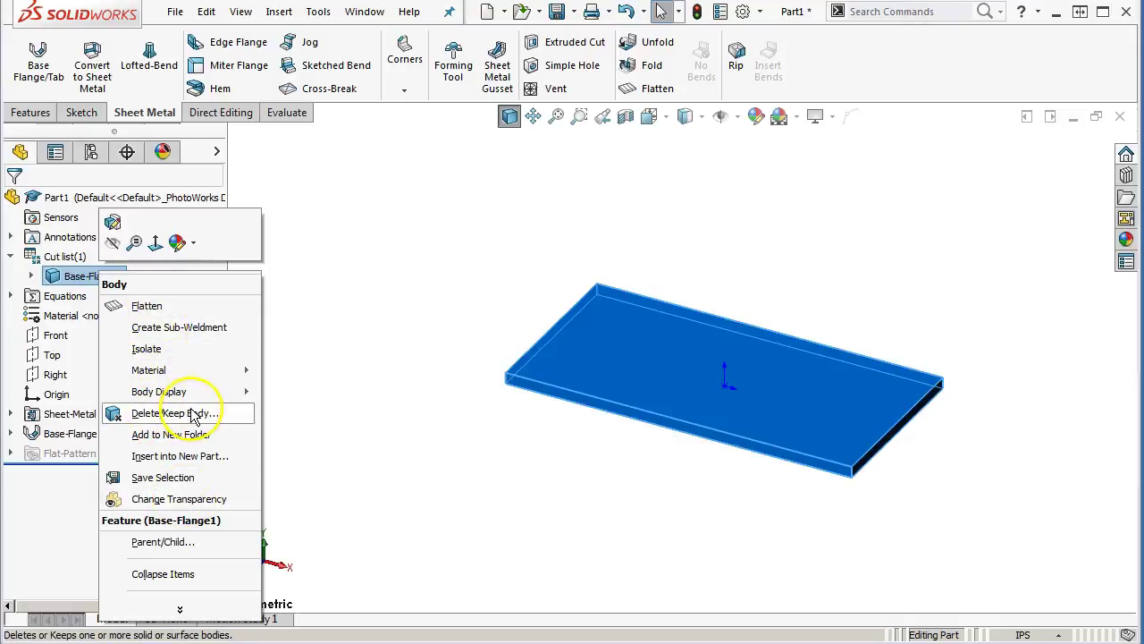
left_click(71, 256)
right_click(71, 256)
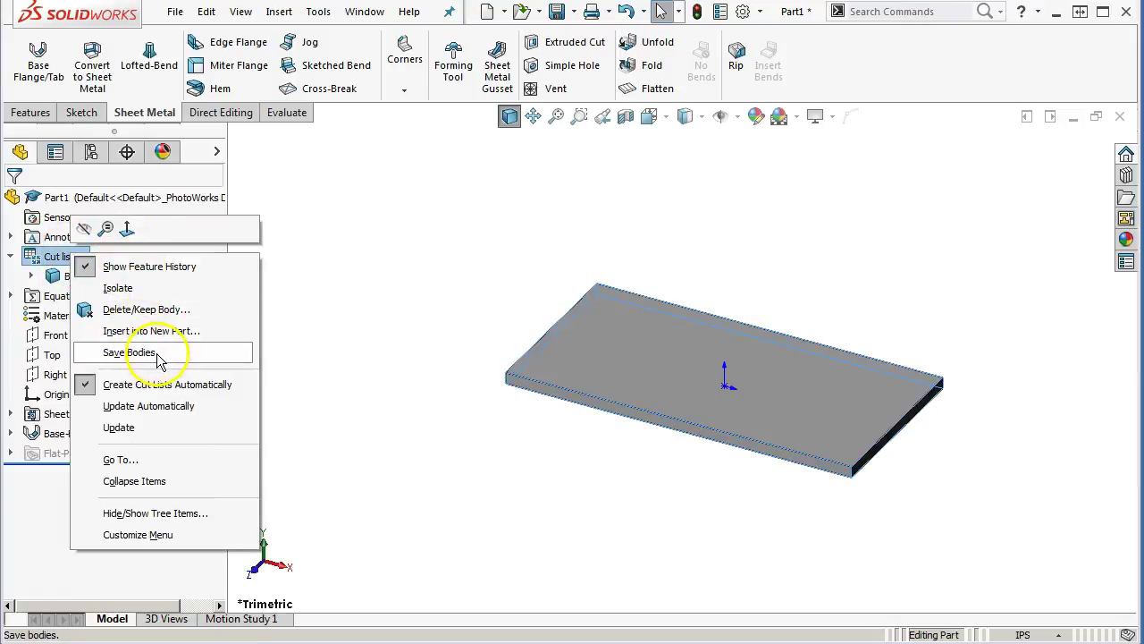
left_click(148, 407)
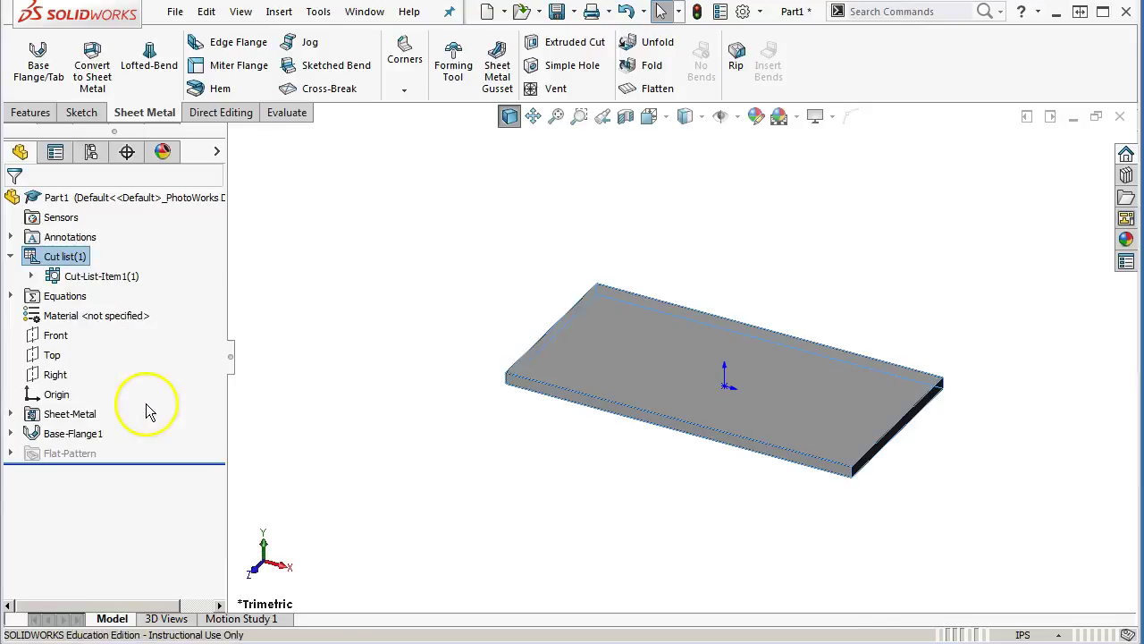
Open the properties of the base flange body inside the cut list item and close them without changes.
right_click(66, 259)
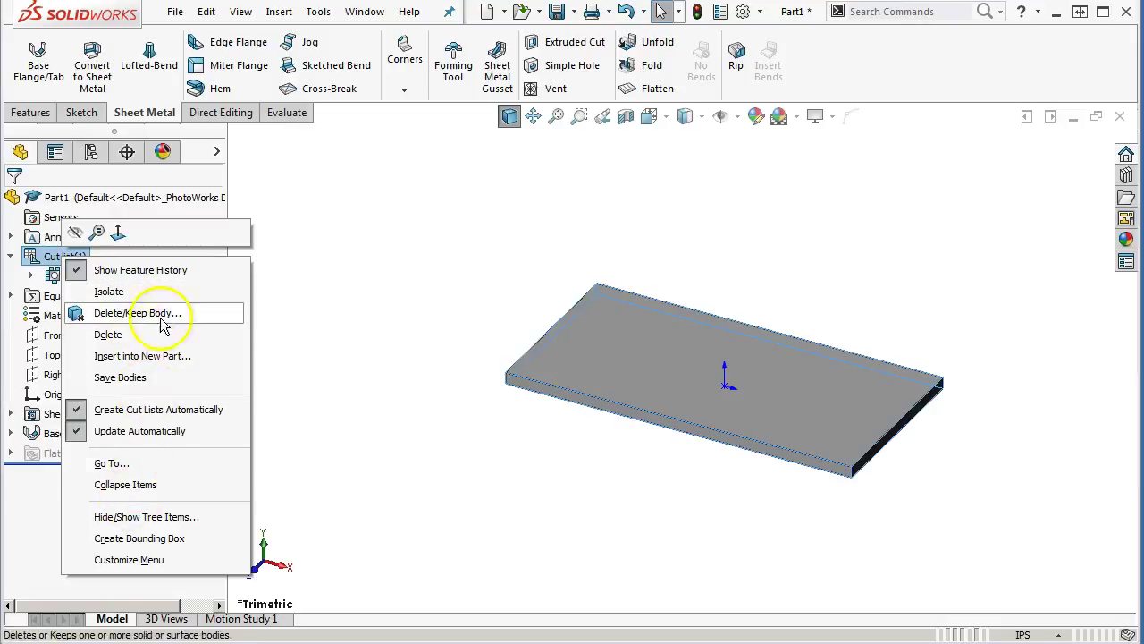
left_click(90, 276)
left_click(30, 275)
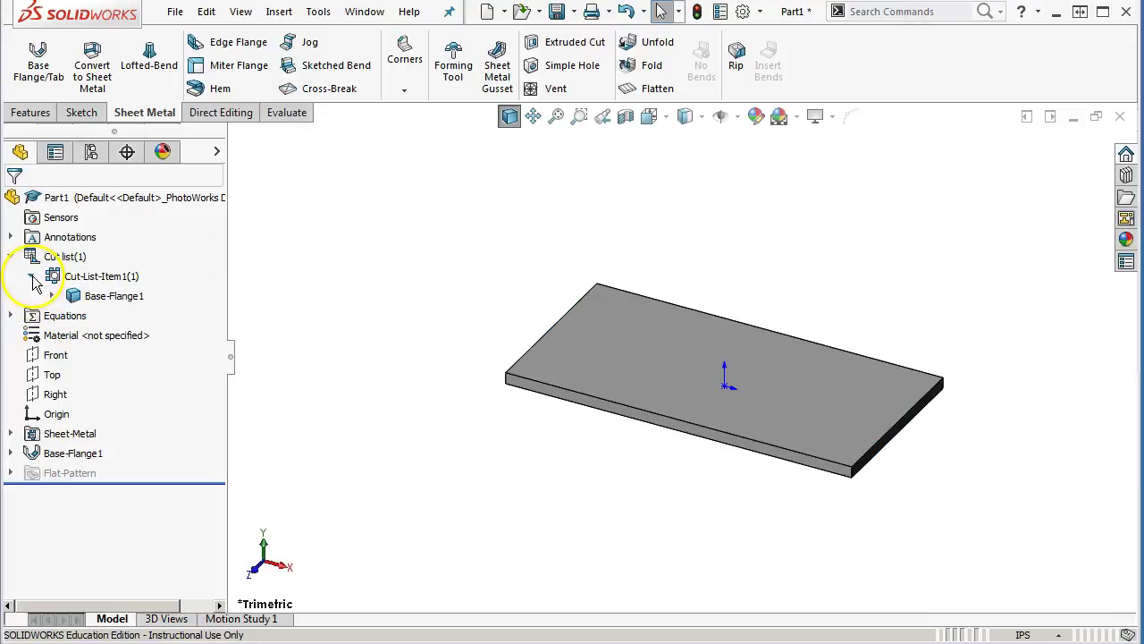
right_click(104, 295)
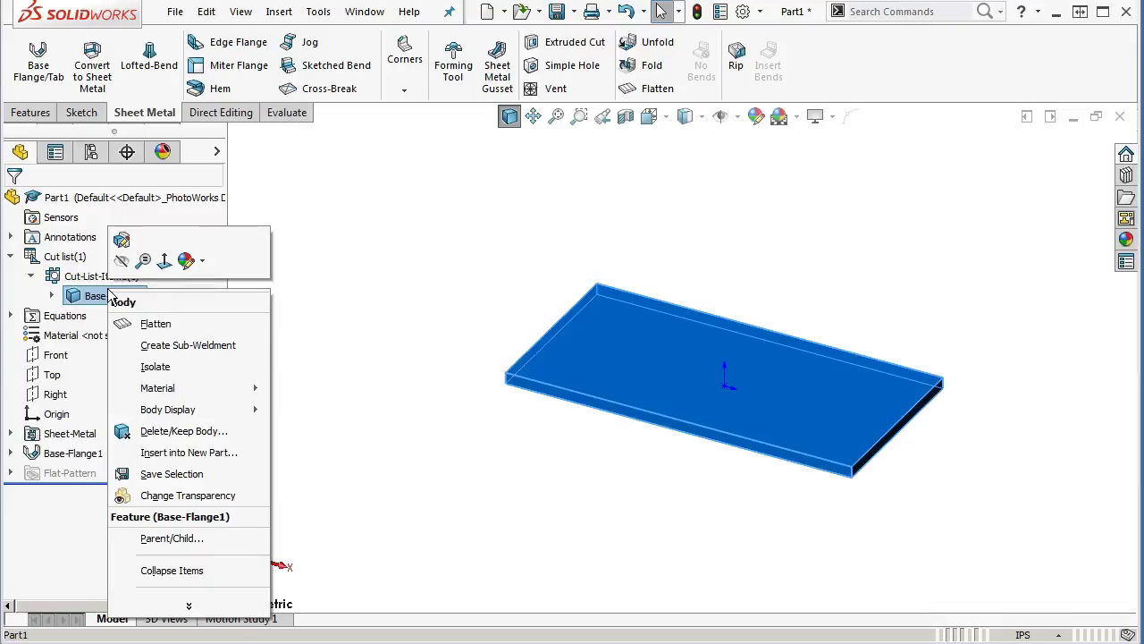
left_click(189, 606)
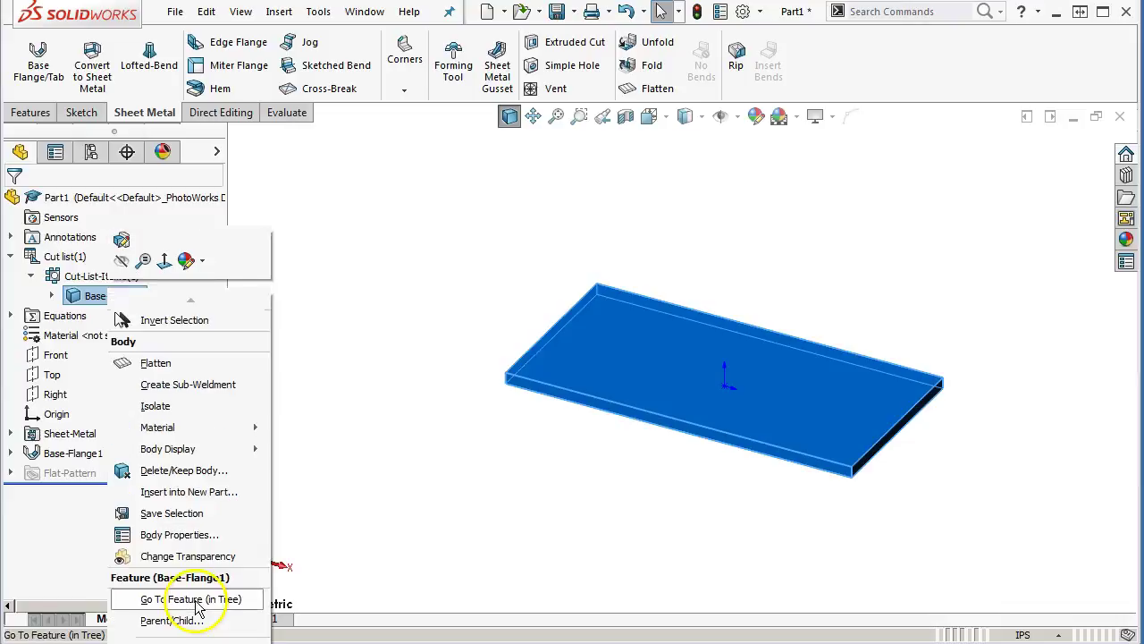
left_click(188, 535)
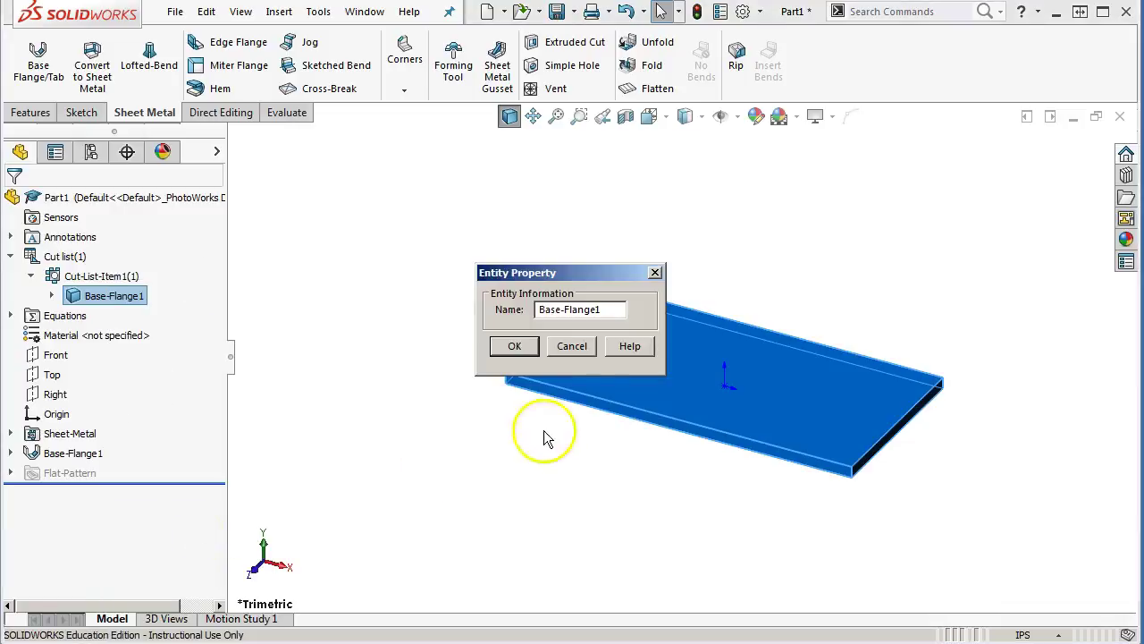
left_click(572, 346)
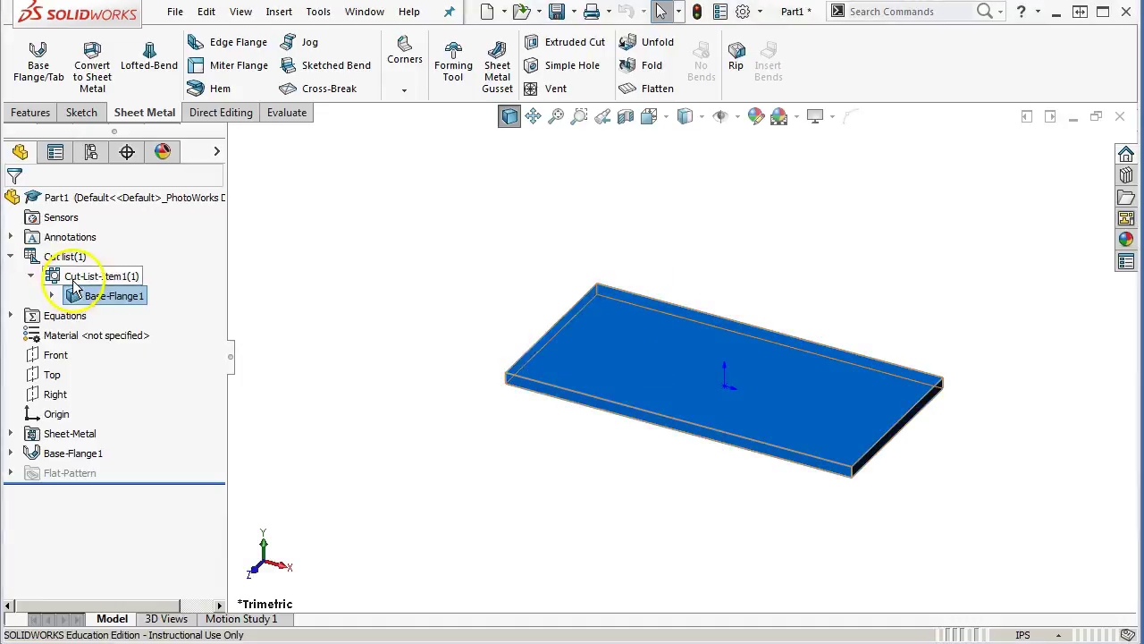
Examine the commands available for the cut list item, its base flange body and the cut list folder.
right_click(75, 285)
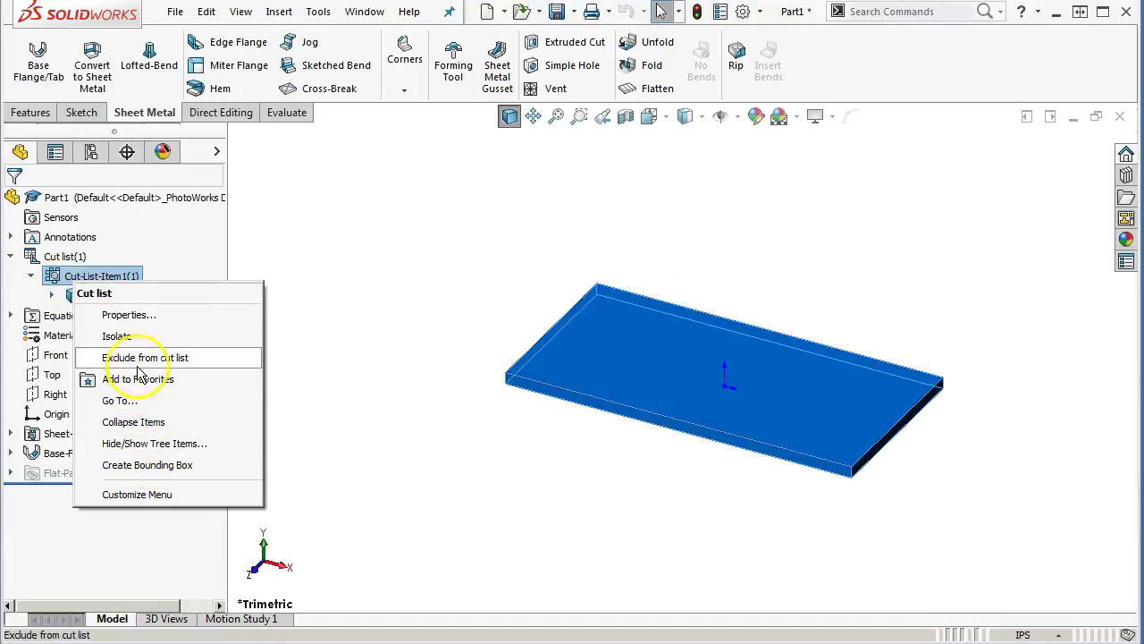
left_click(352, 281)
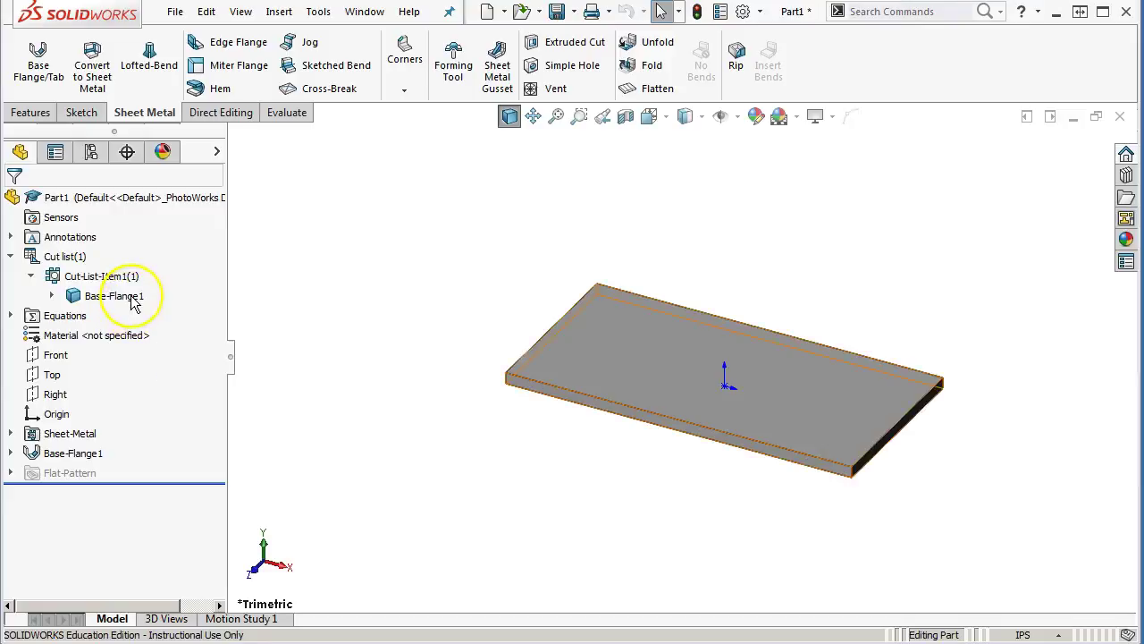
right_click(133, 299)
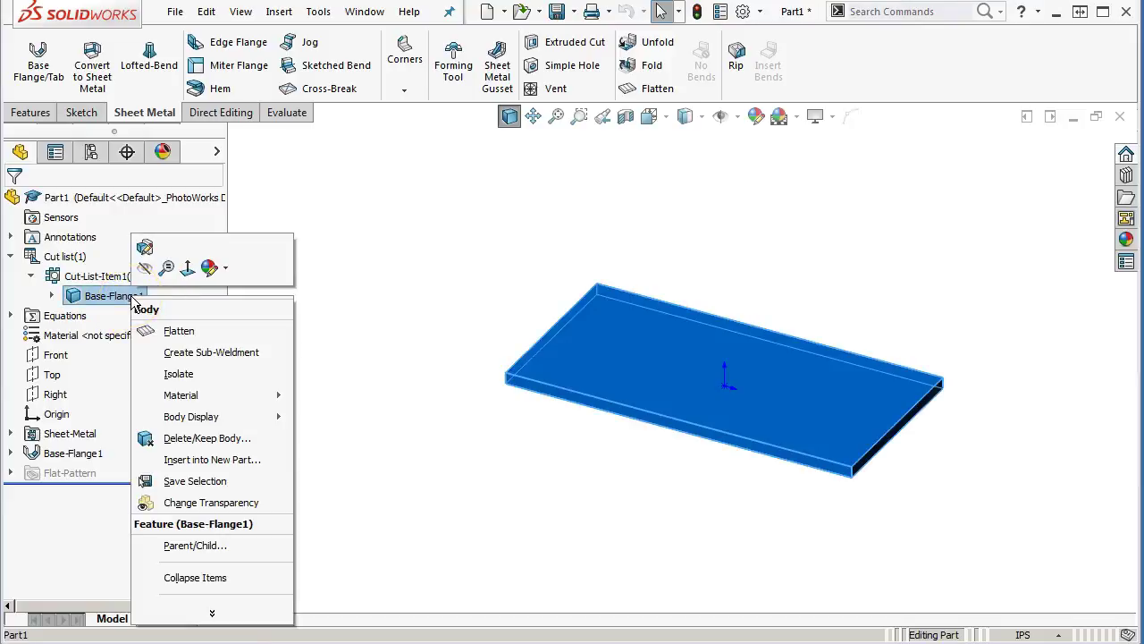
left_click(212, 612)
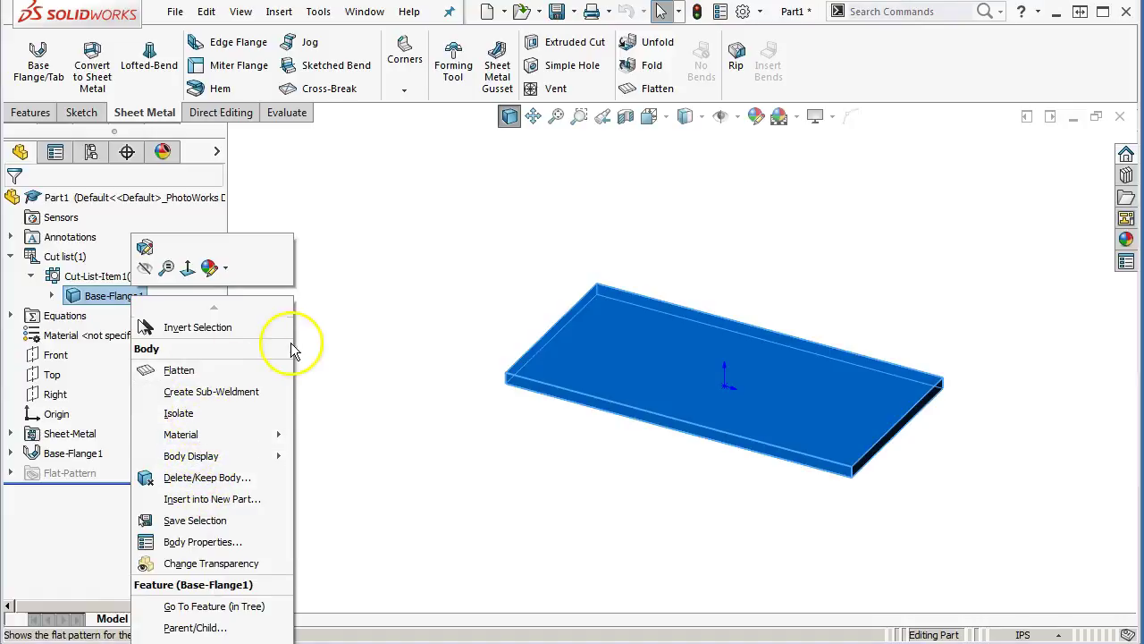
left_click(324, 313)
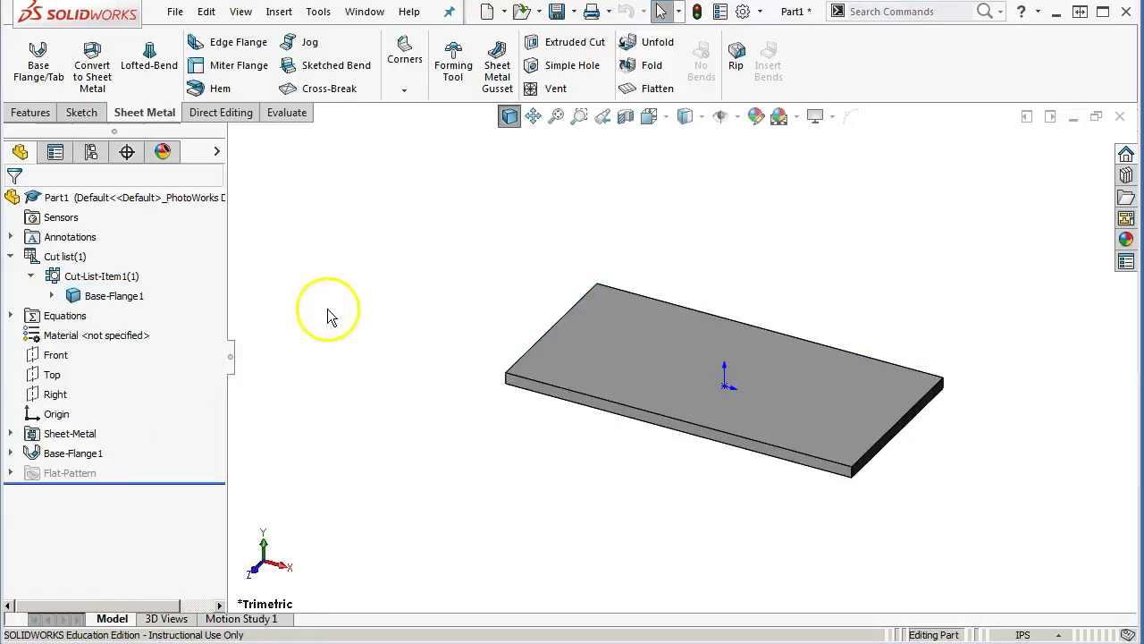
right_click(56, 260)
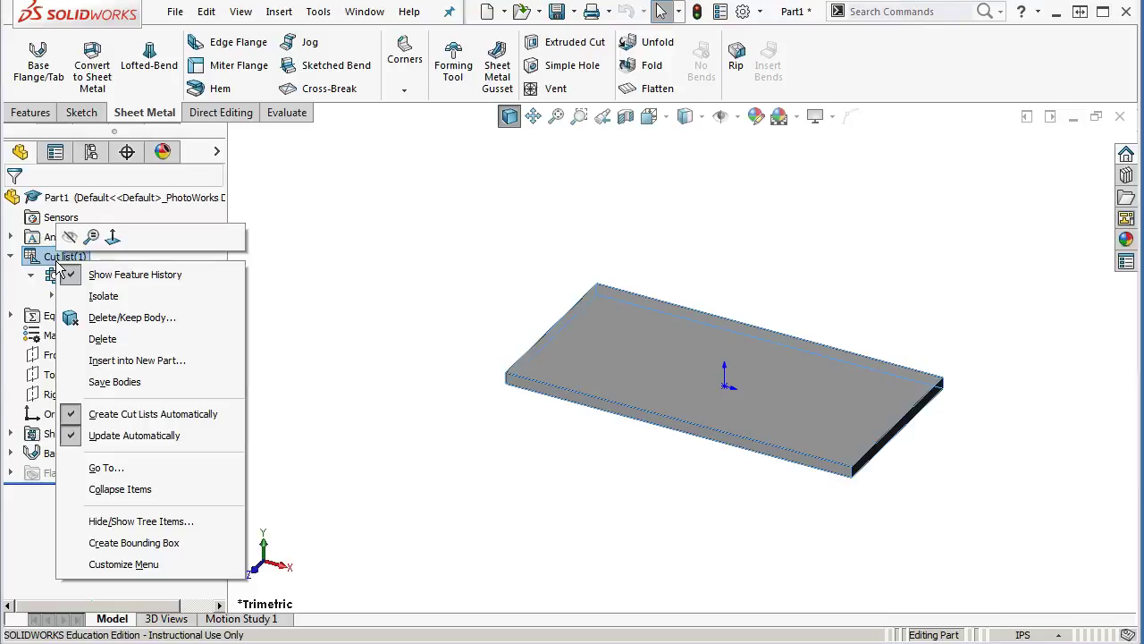
left_click(309, 338)
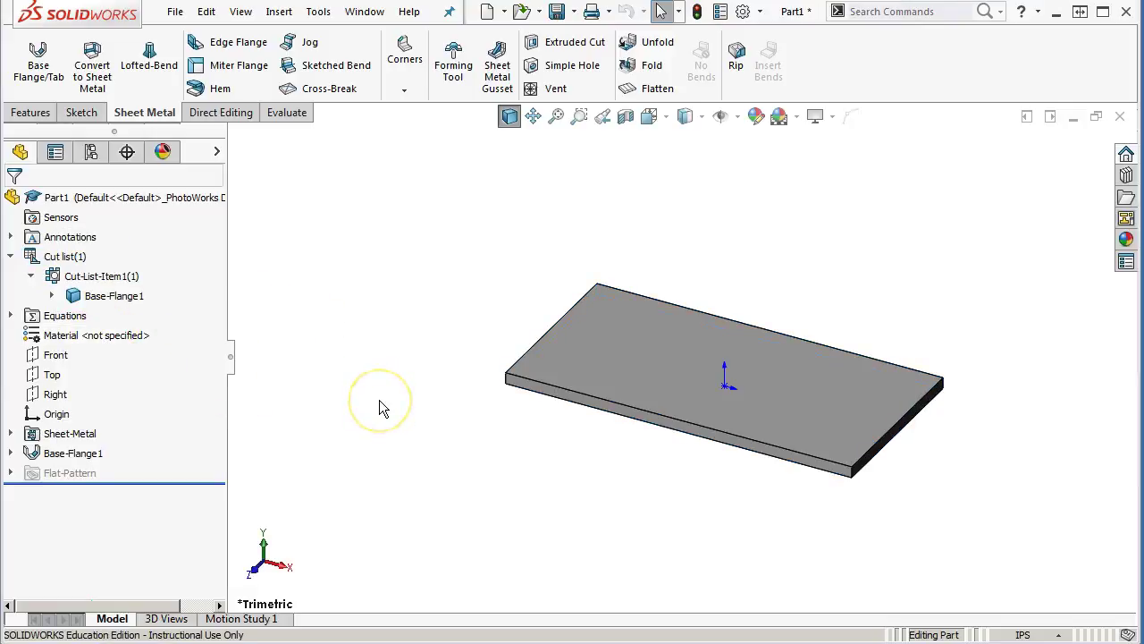
Select the four outer edges of the base flange's bottom face.
middle_click_drag(444, 373, 496, 418)
middle_click(871, 317)
middle_click(871, 317)
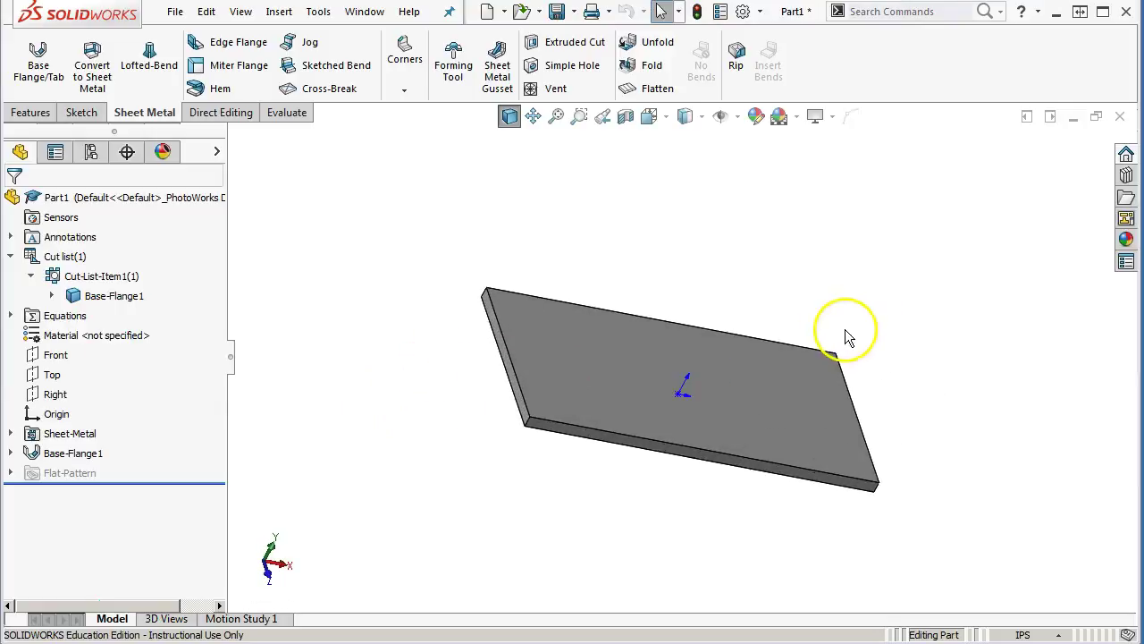
left_click(503, 378)
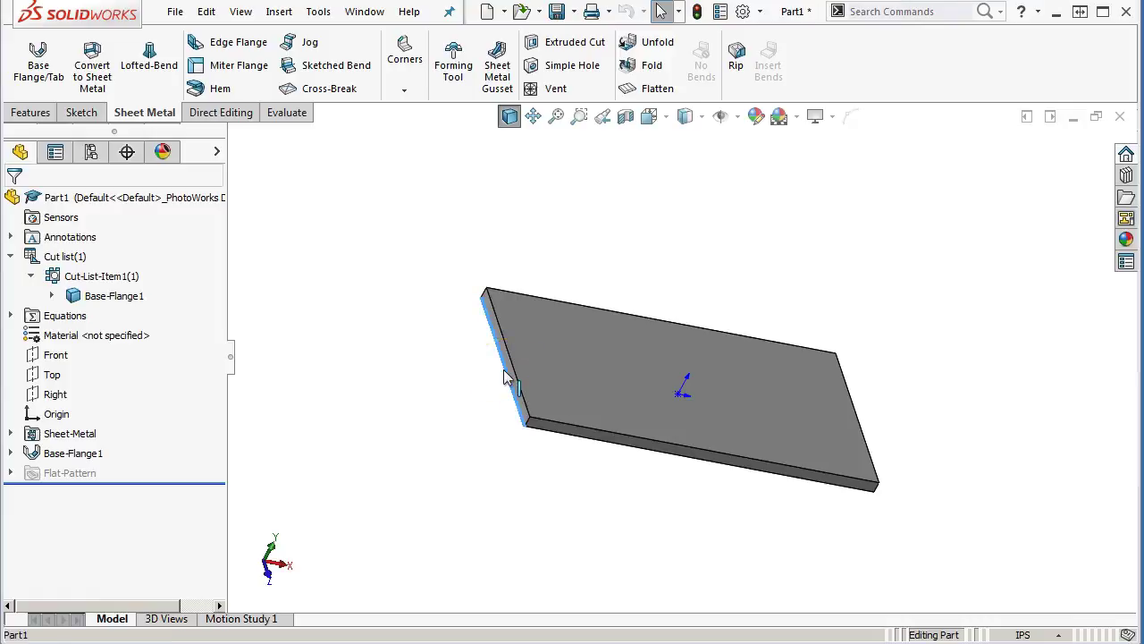
left_click(549, 432)
middle_click_drag(550, 432, 485, 465)
left_click(780, 438, "ctrl")
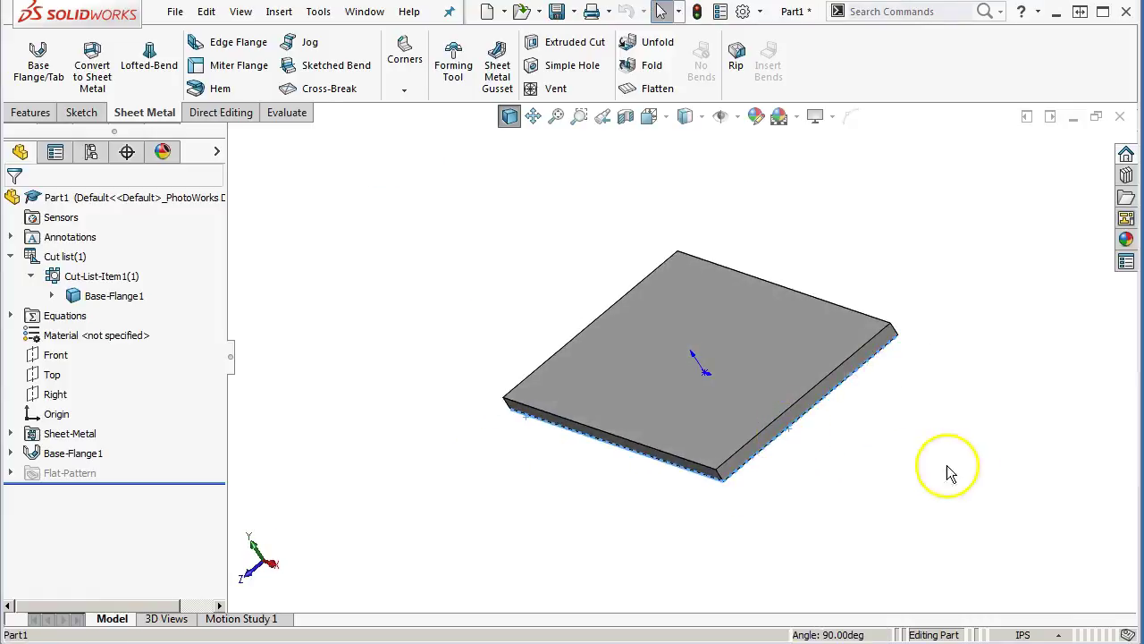
middle_click_drag(949, 474, 879, 510)
middle_click_drag(742, 332, 872, 378)
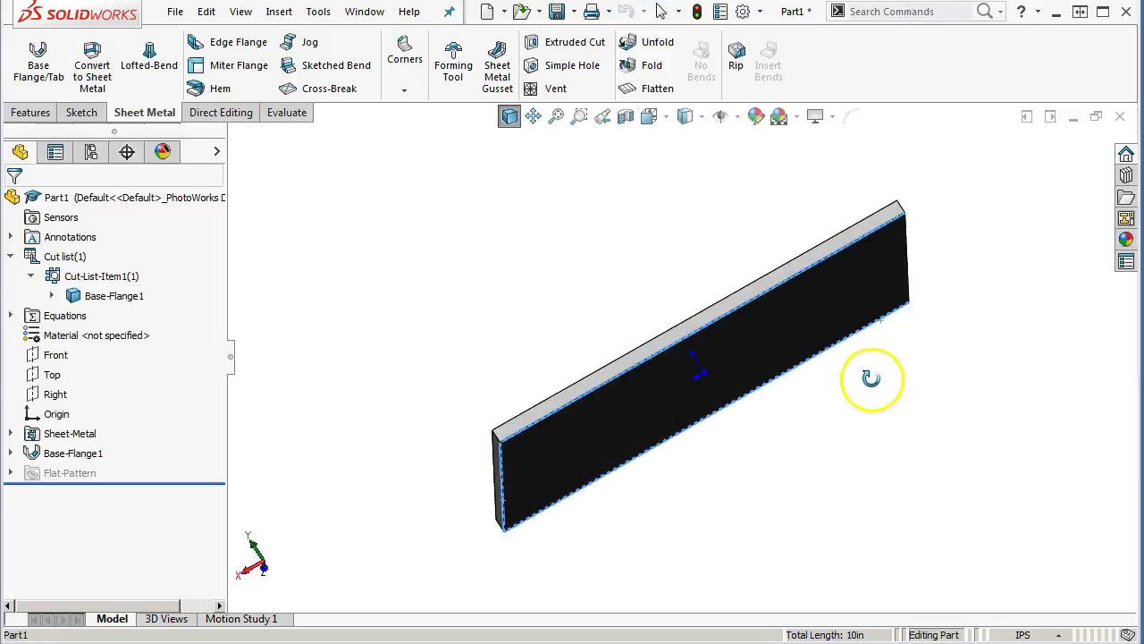
left_click(909, 257, "ctrl")
middle_click_drag(754, 304, 679, 255)
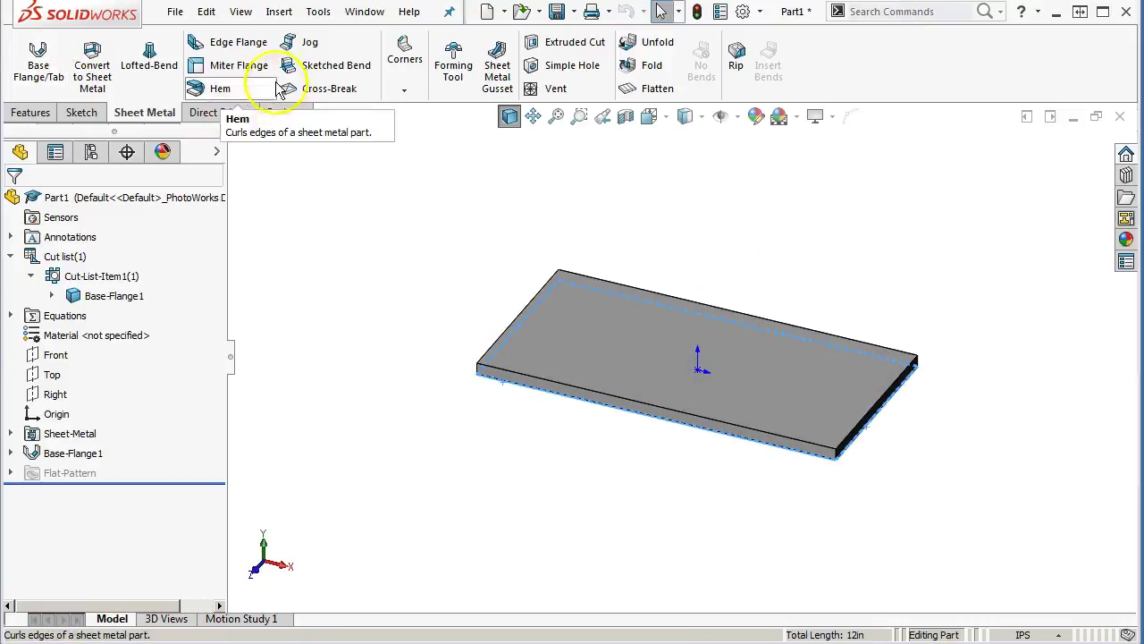
Start an Edge Flange on the four selected edges and place it upward at a length of about 1.53 in.
left_click(240, 46)
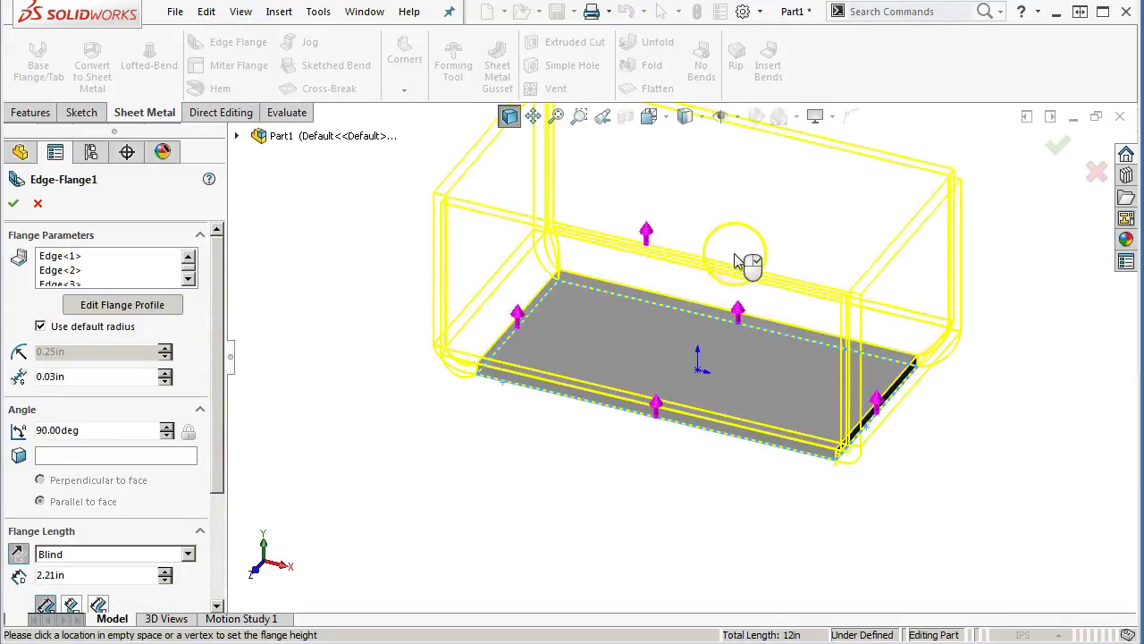
left_click(744, 298)
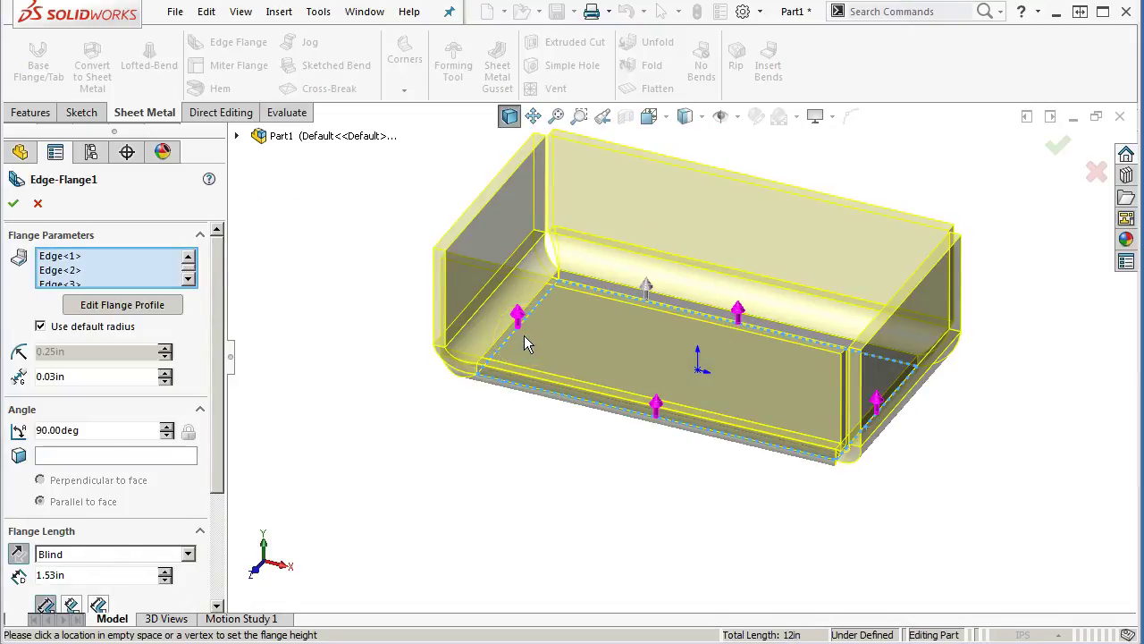
mouse_move(214, 295)
left_mouse_down()
mouse_move(224, 396)
mouse_move(225, 286)
left_mouse_up()
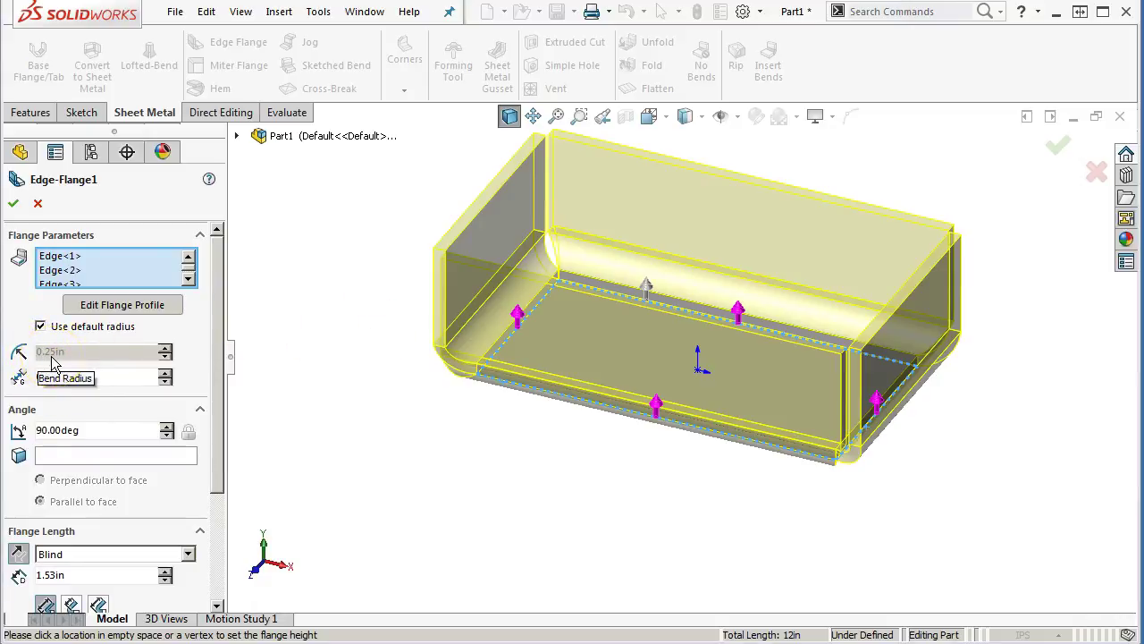
left_click(189, 376)
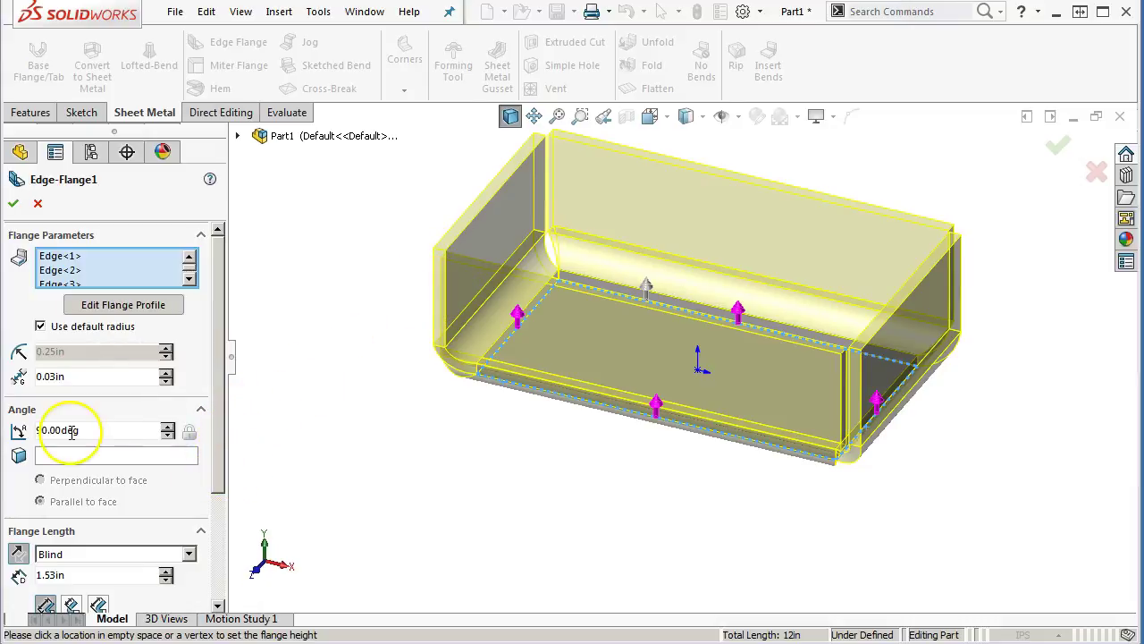
Set the blind length of the edge flanges to 1 in.
left_click_drag(220, 447, 217, 523)
double_click(64, 459)
type("1")
key("Return")
middle_click_drag(352, 435, 389, 450)
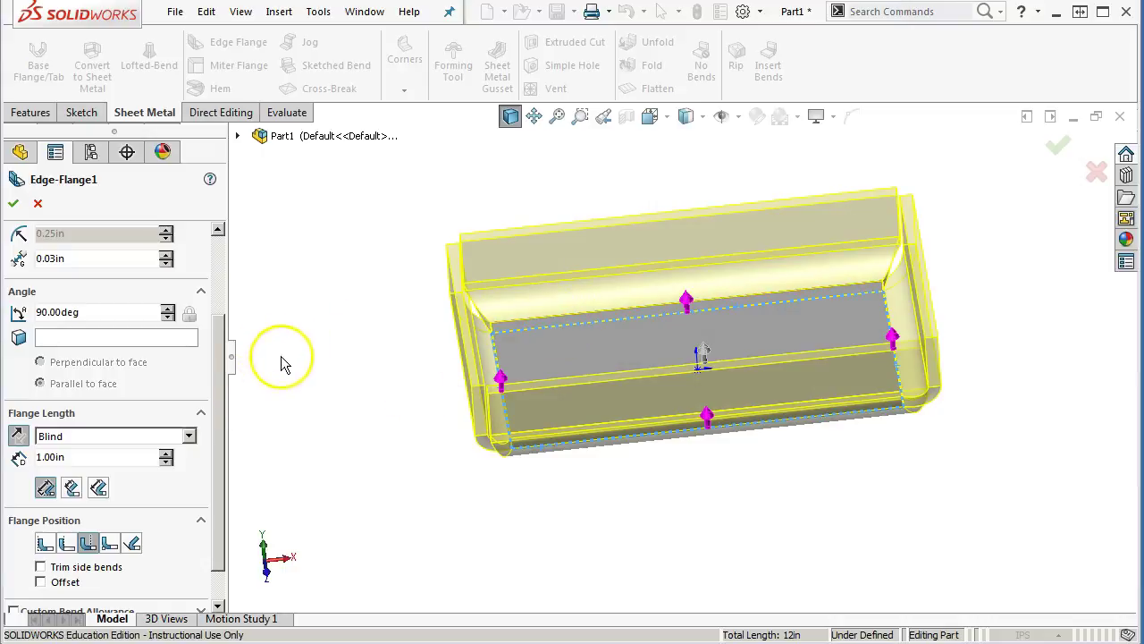
left_click_drag(222, 340, 223, 288)
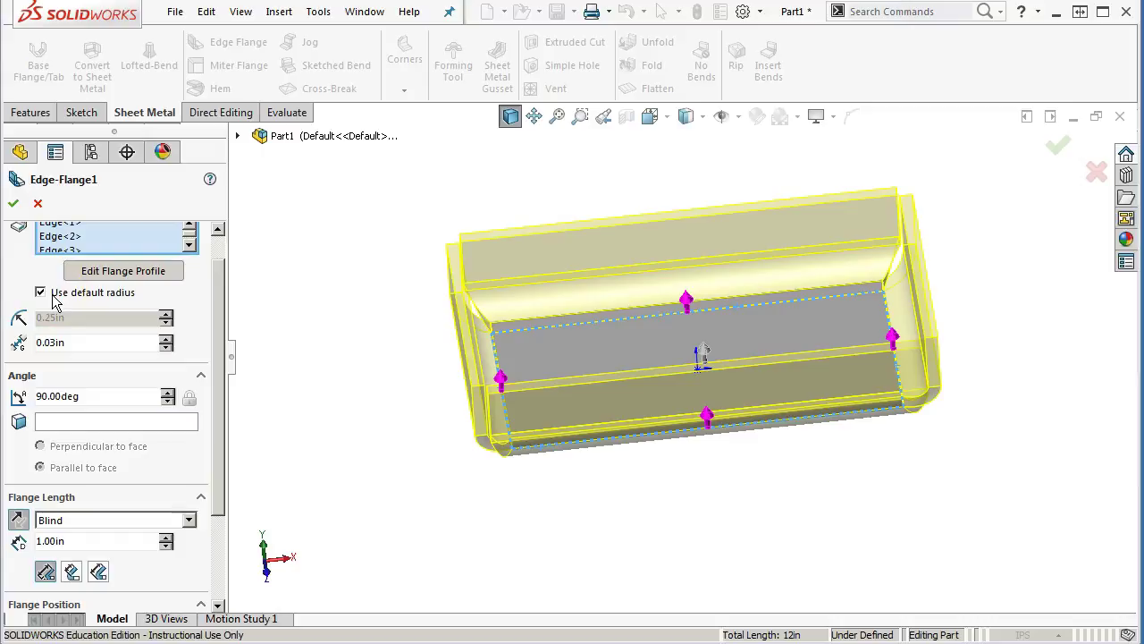
left_click(147, 316)
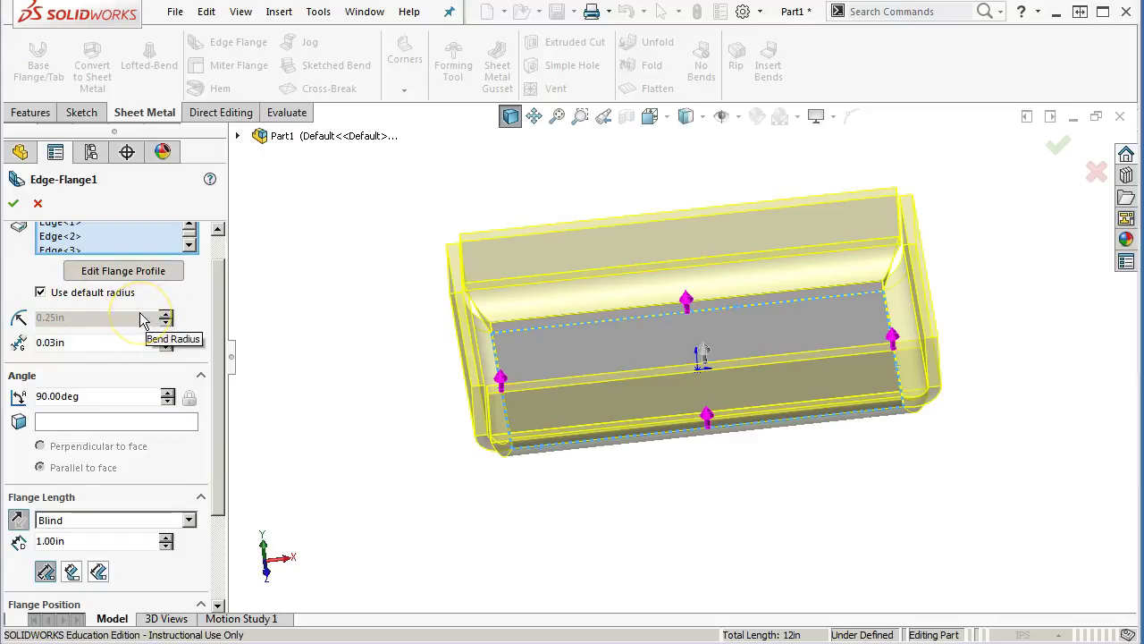
left_click(217, 319)
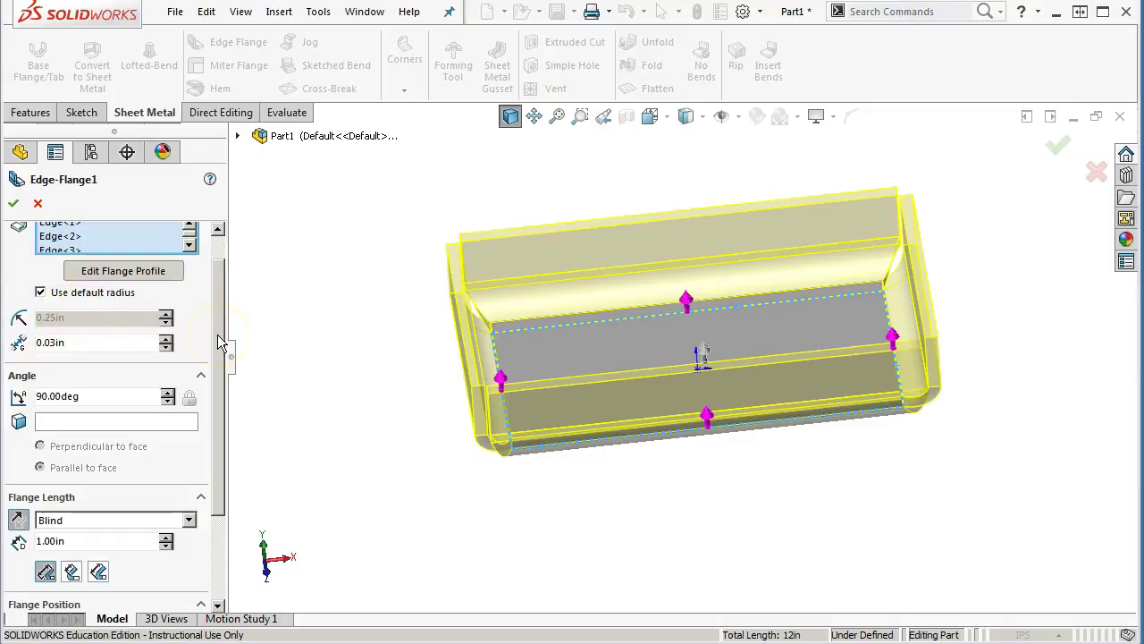
Try the Inner Virtual Sharp and Tangent Bend references for the flange length, and return it to Outer Virtual Sharp.
left_click_drag(221, 345, 224, 476)
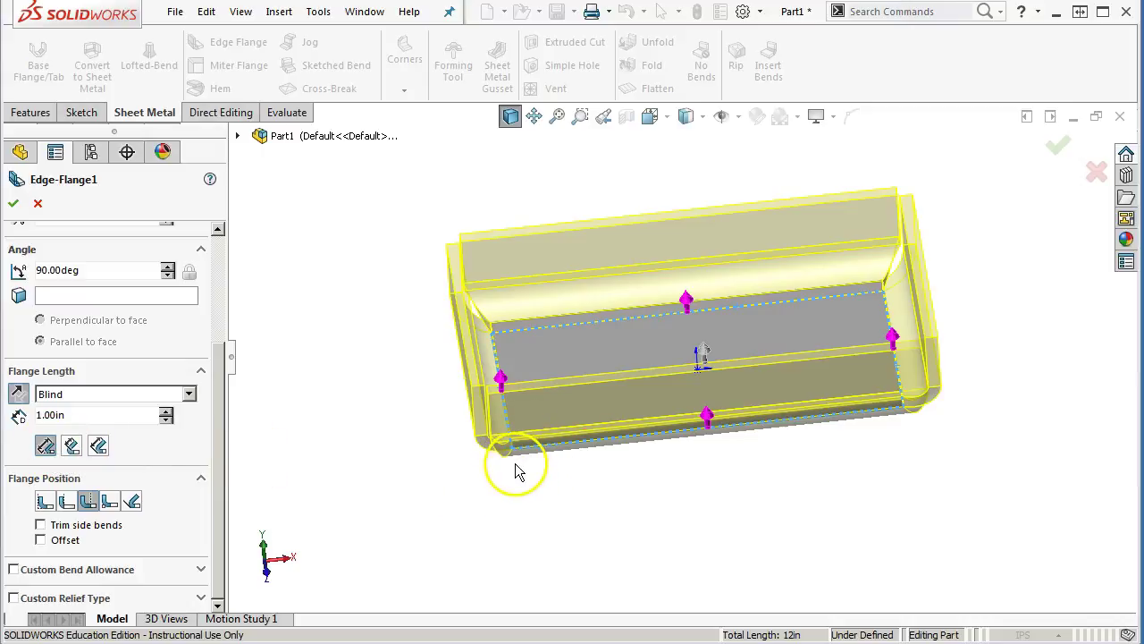
left_click(72, 445)
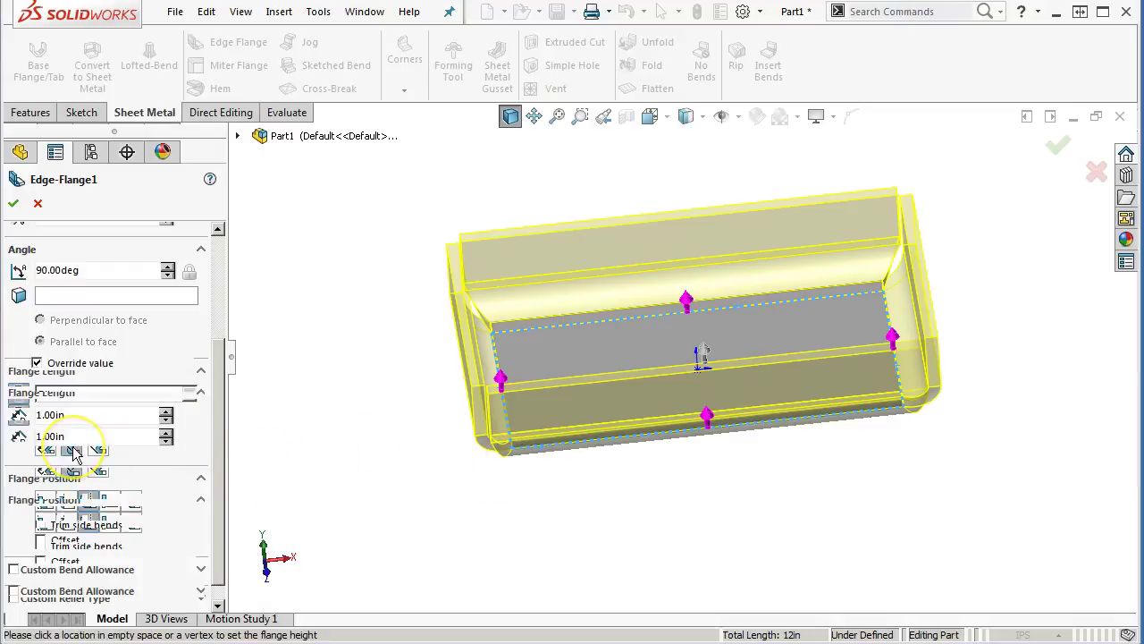
middle_click_drag(295, 420, 331, 358)
key("ctrl+1")
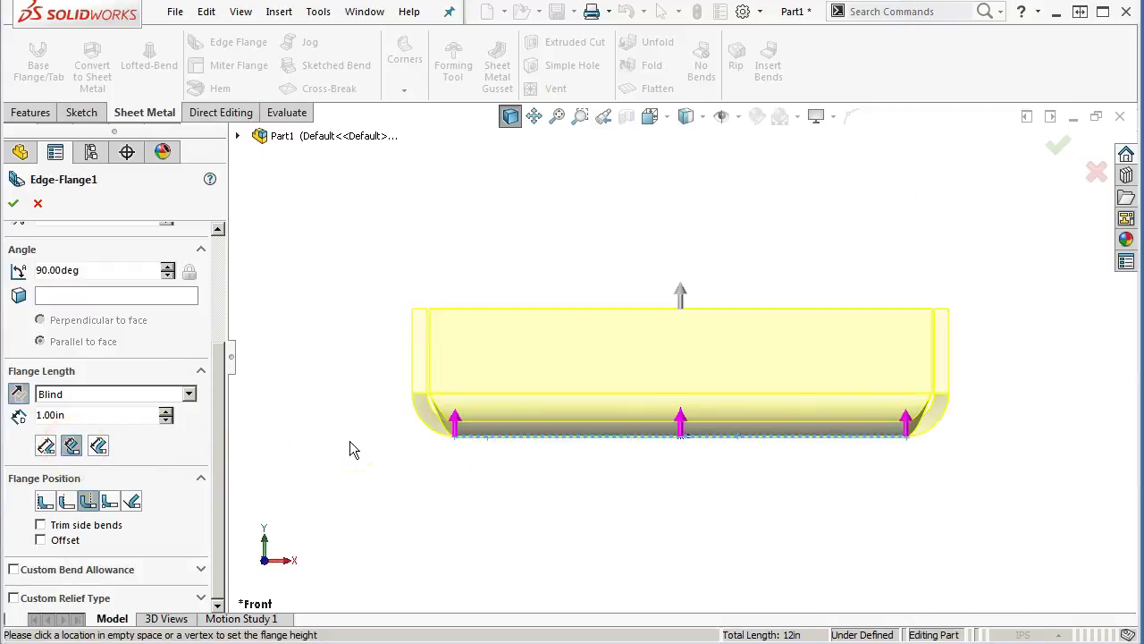
left_click(45, 446)
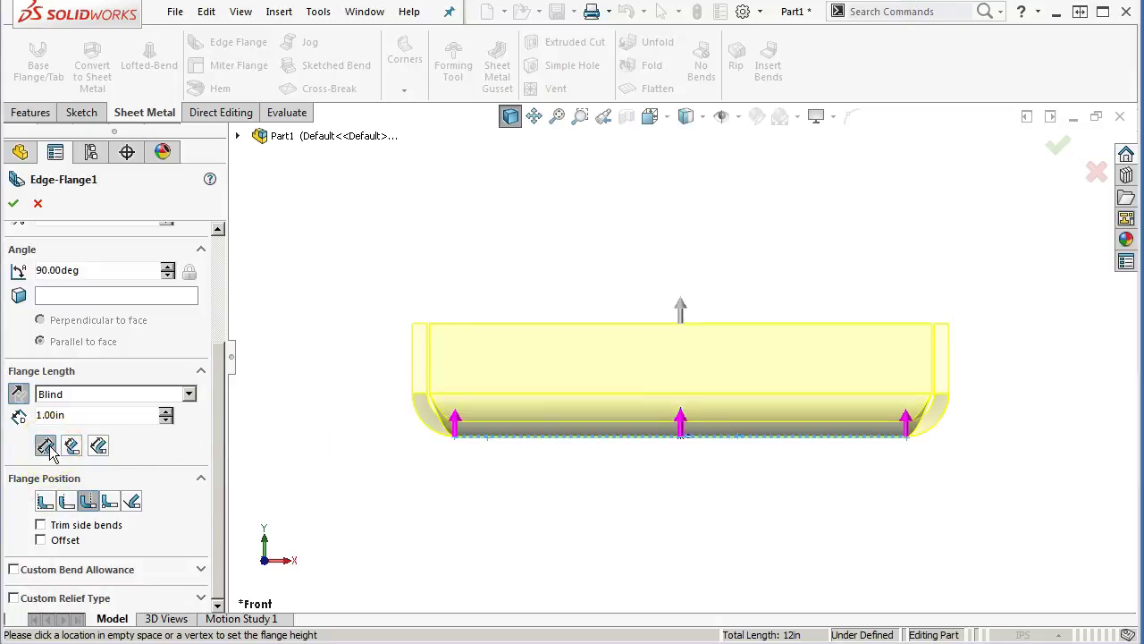
left_click(72, 445)
left_click(98, 445)
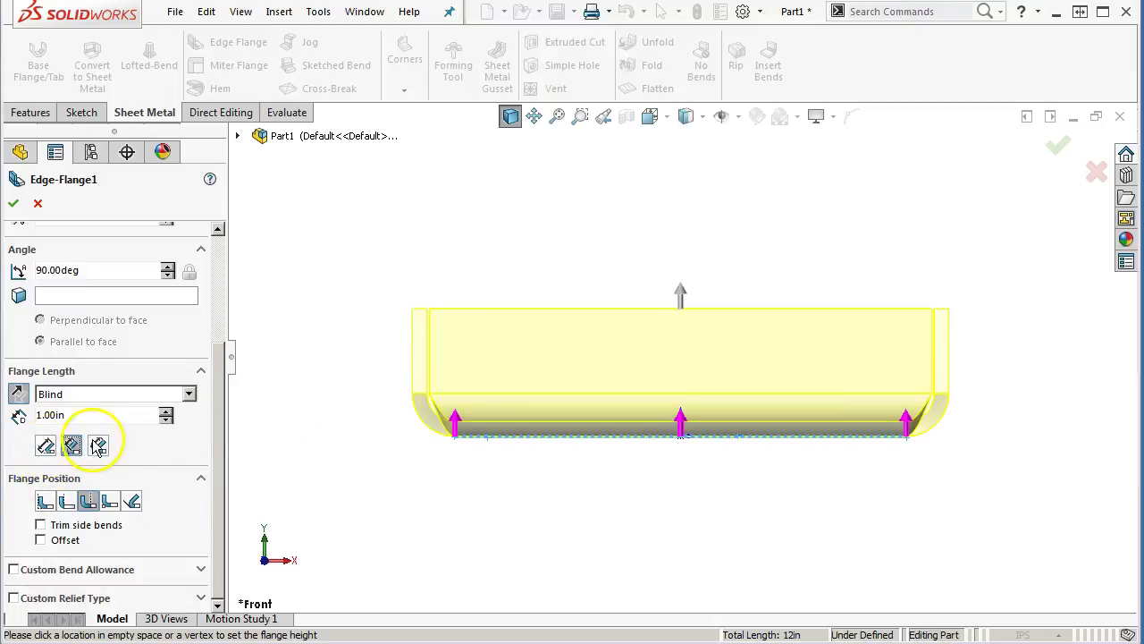
left_click(98, 446)
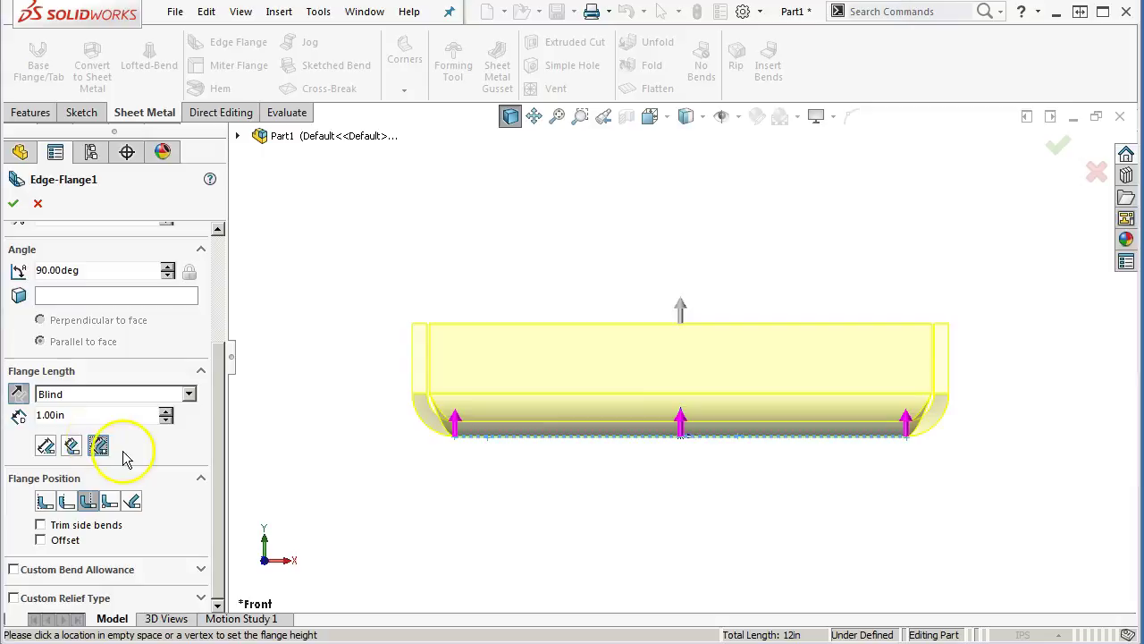
left_click(99, 453)
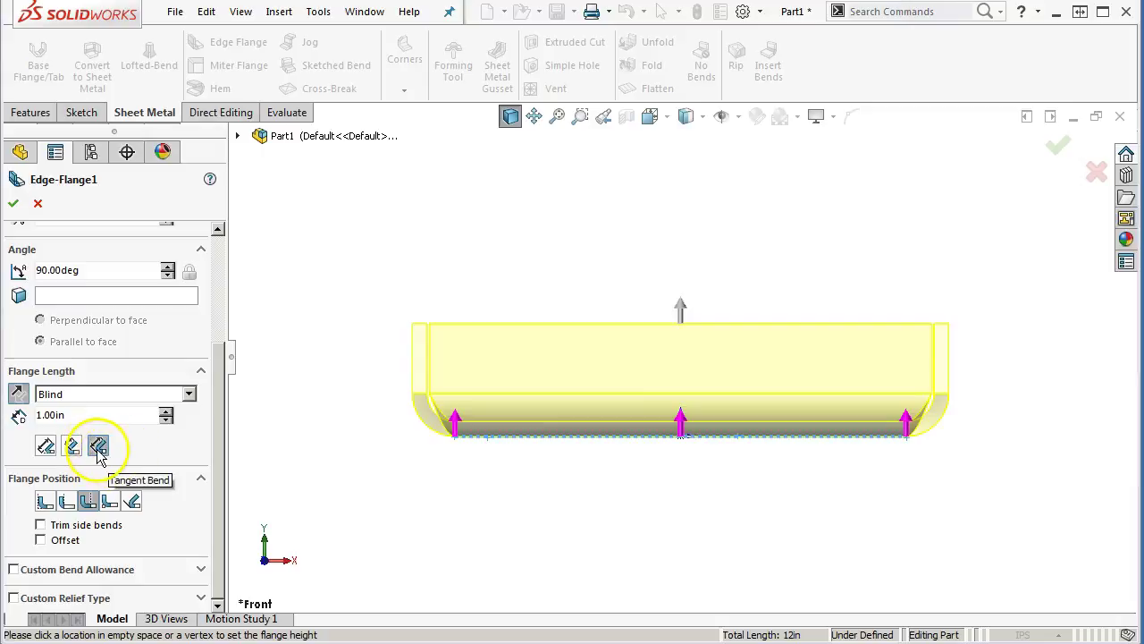
left_click(47, 448)
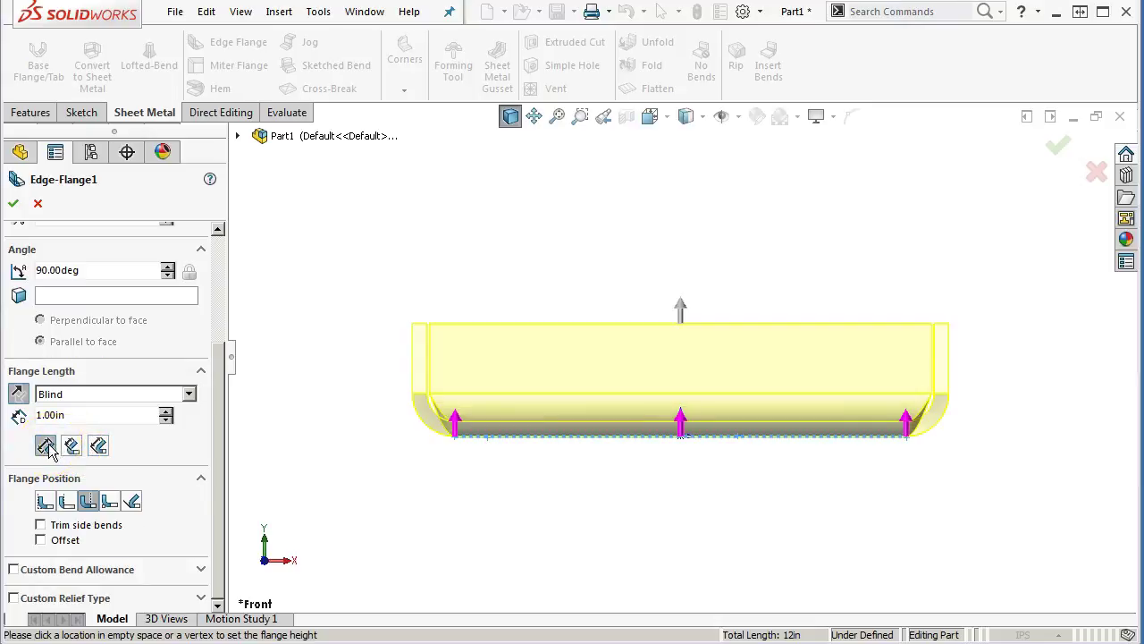
left_click(47, 450)
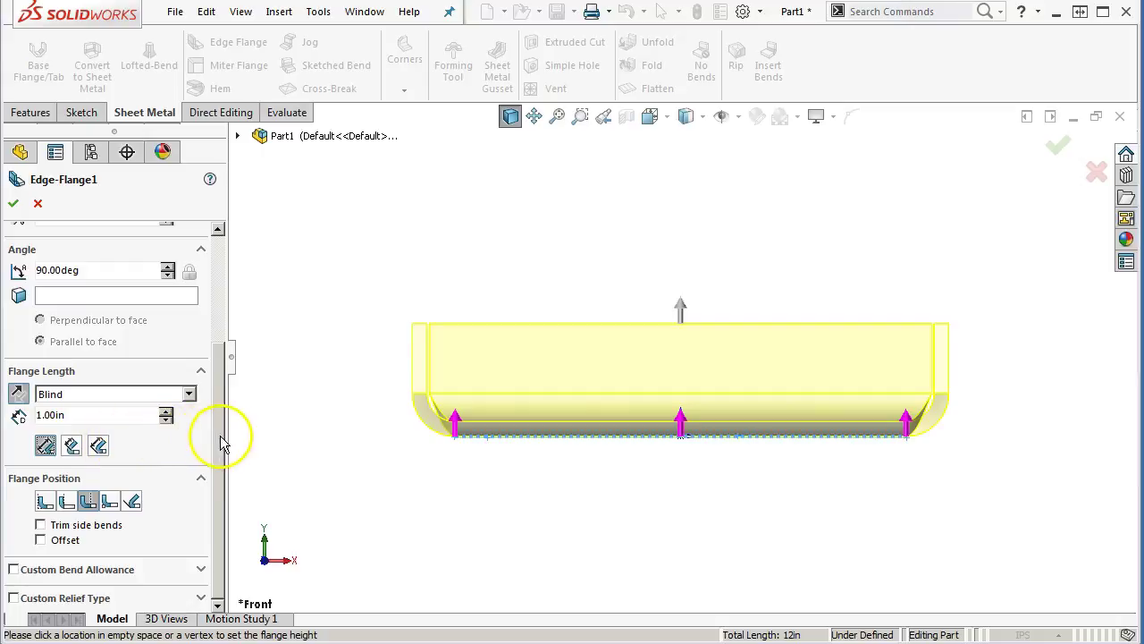
Try the Material Inside, Material Outside, Bend Outside, Bend from Virtual Sharp and Tangent to Bend positions for the edge flanges.
left_click(44, 502)
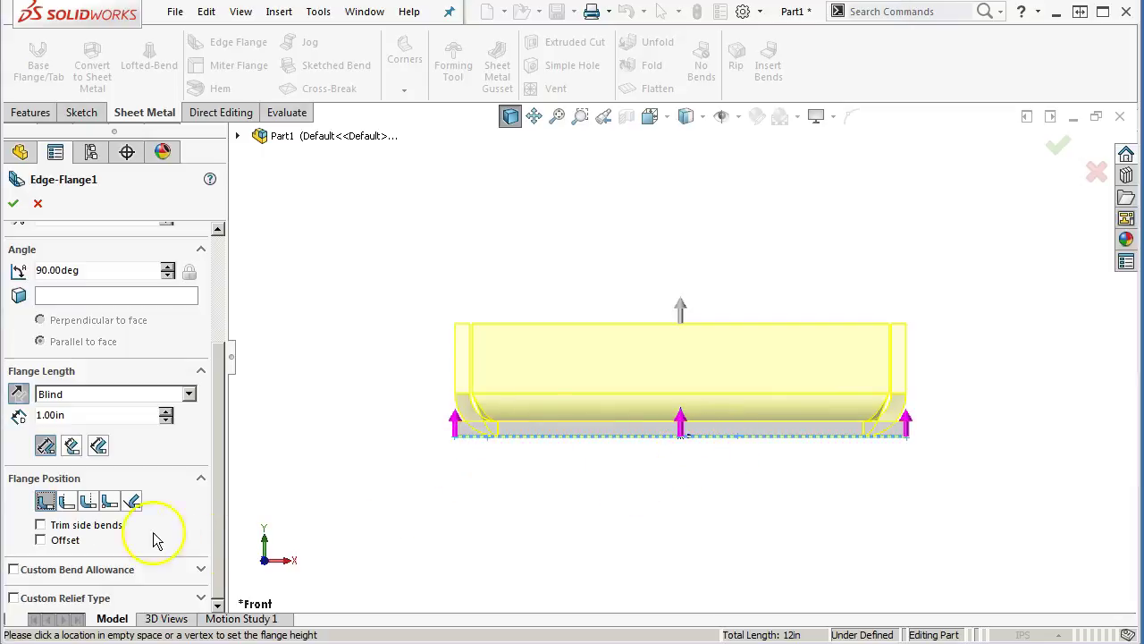
left_click(66, 504)
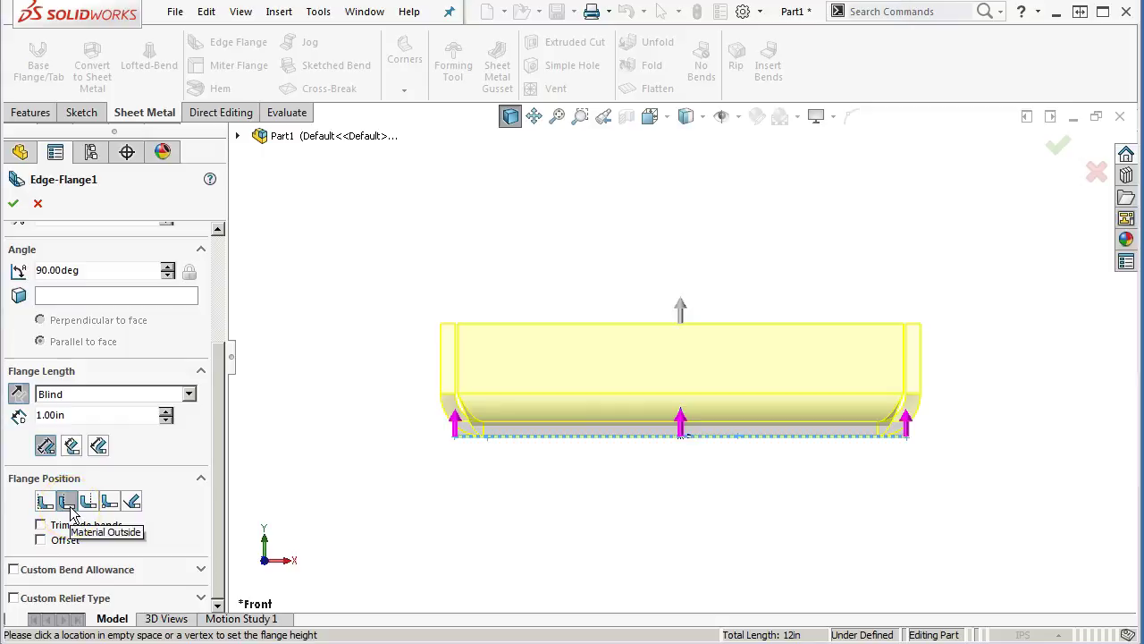
left_click(88, 502)
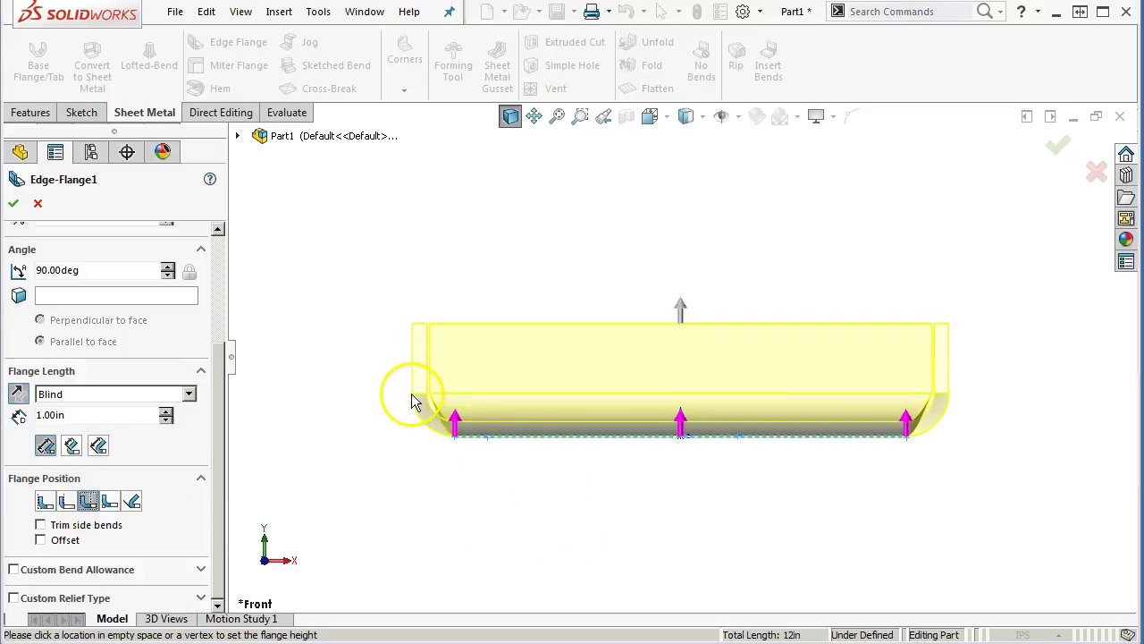
left_click(110, 502)
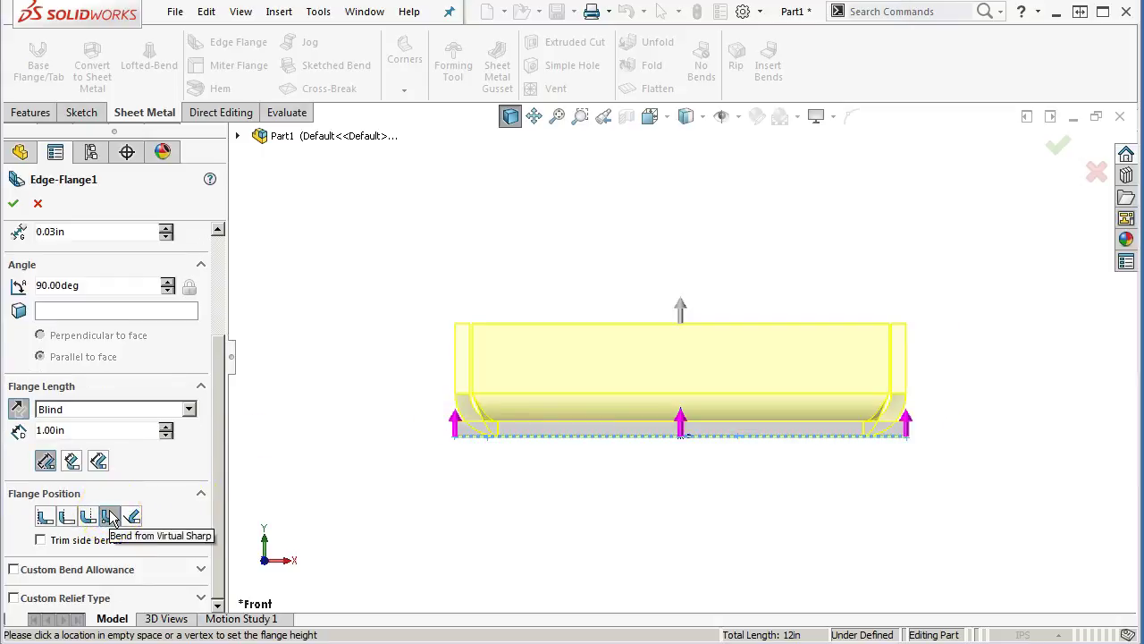
left_click(143, 515)
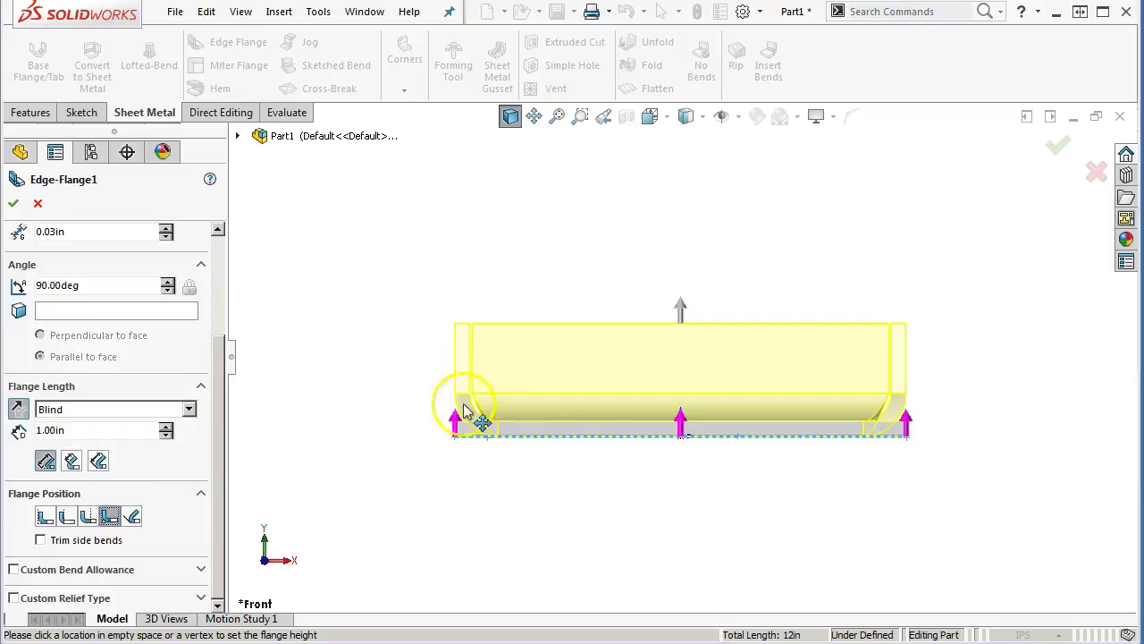
left_click(472, 429)
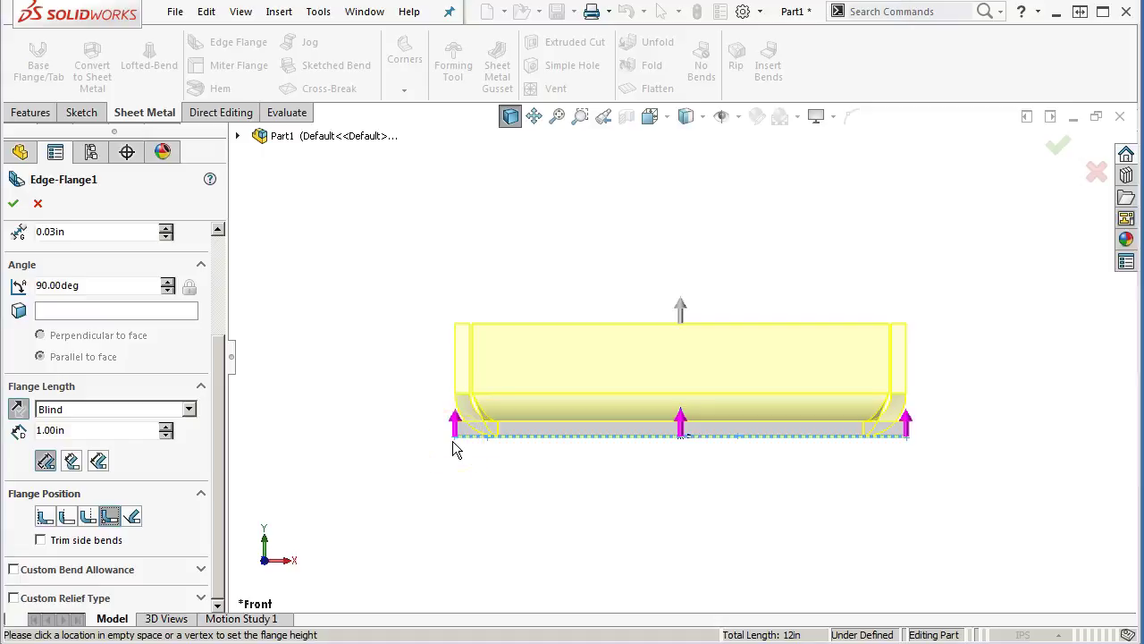
left_click(457, 447)
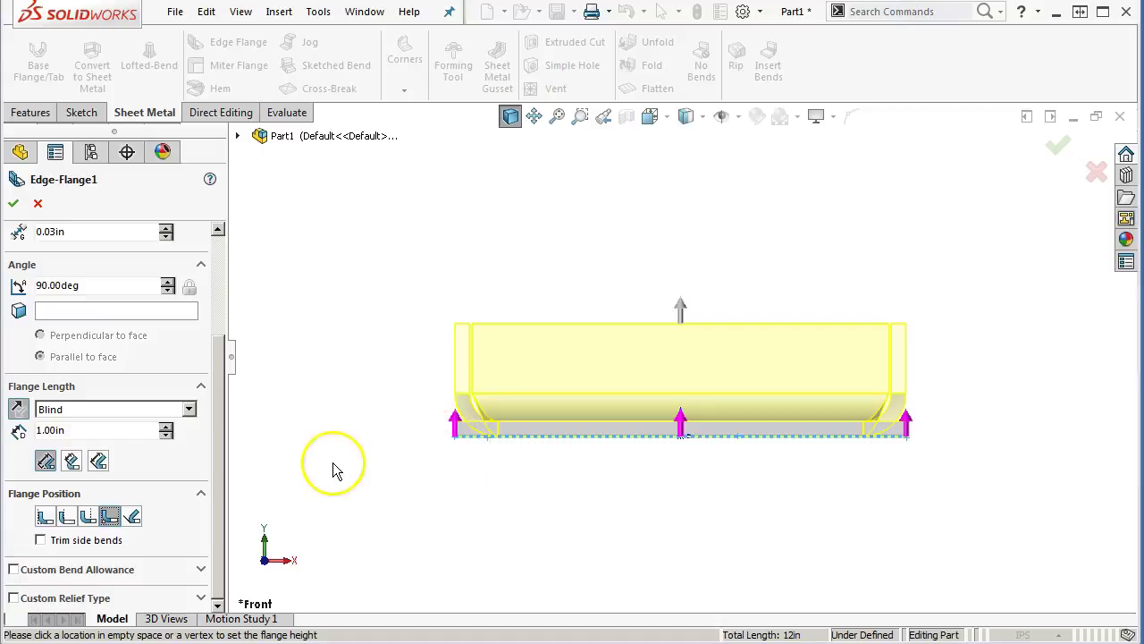
left_click(132, 520)
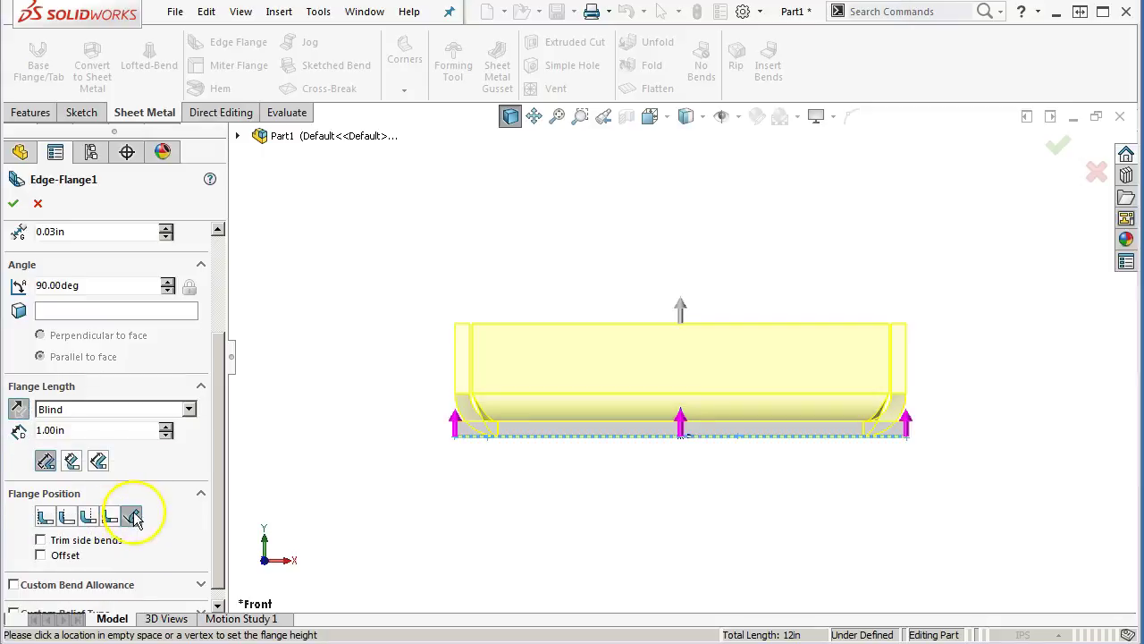
Set the flange position of the edge flanges to Material Inside.
left_click(90, 517)
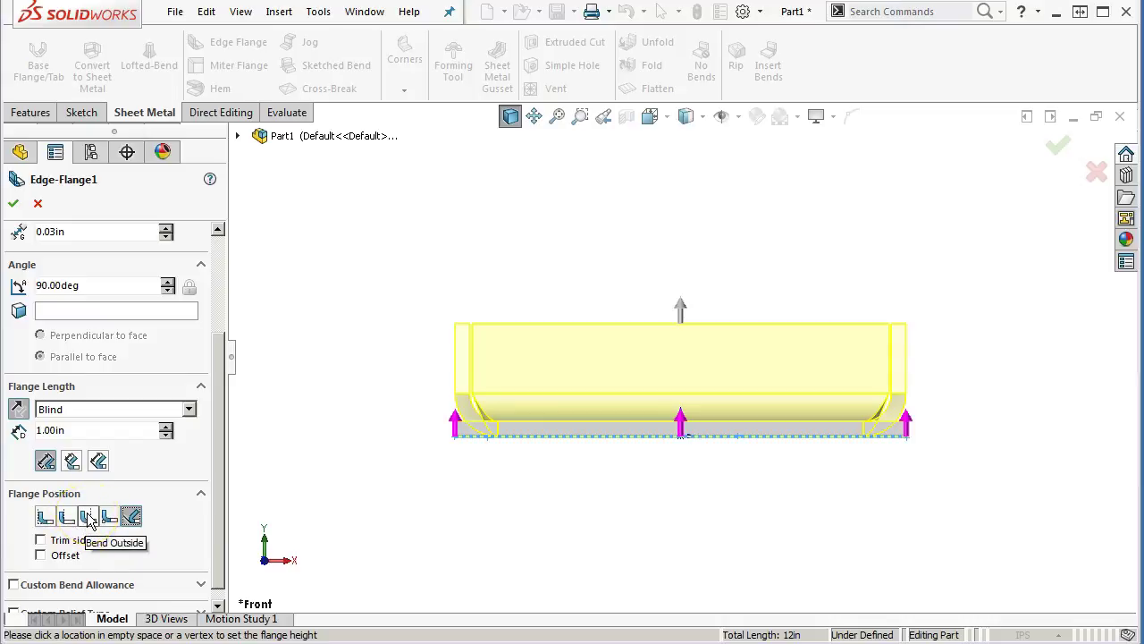
left_click(89, 517)
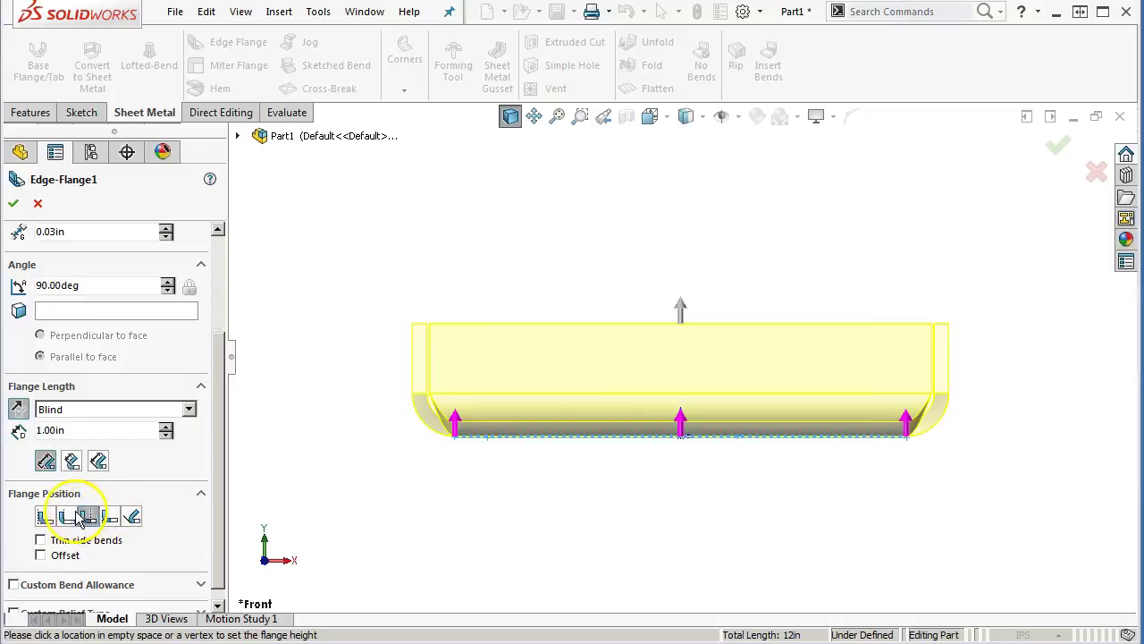
left_click(46, 517)
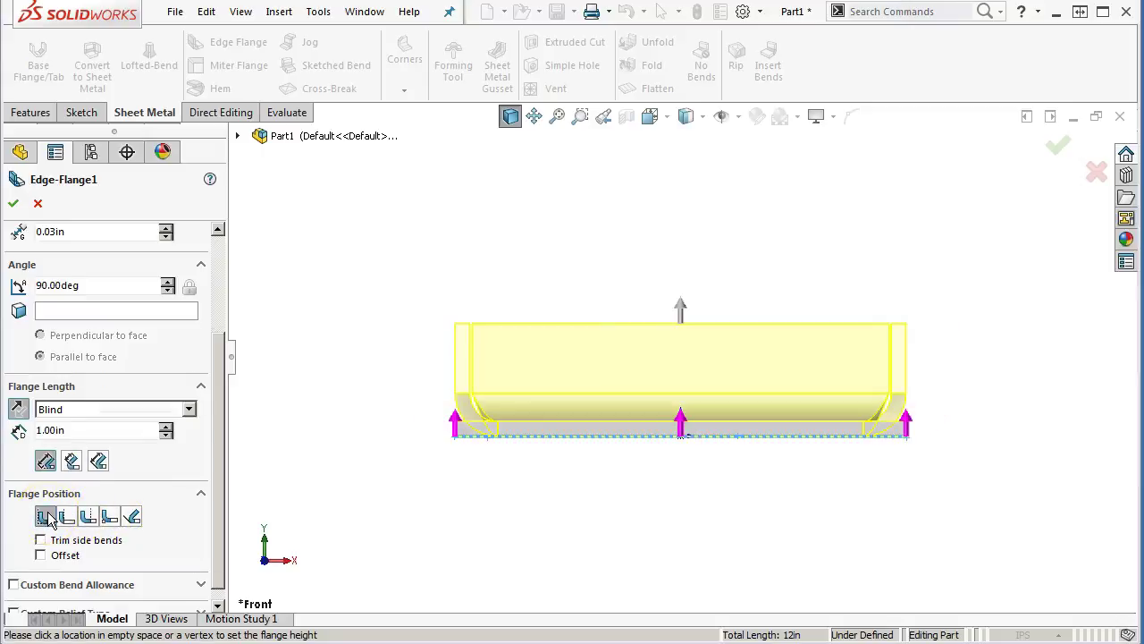
Try the Trim side bends and Offset options, turn both off, and accept the four edge flanges.
middle_click_drag(374, 430, 371, 478)
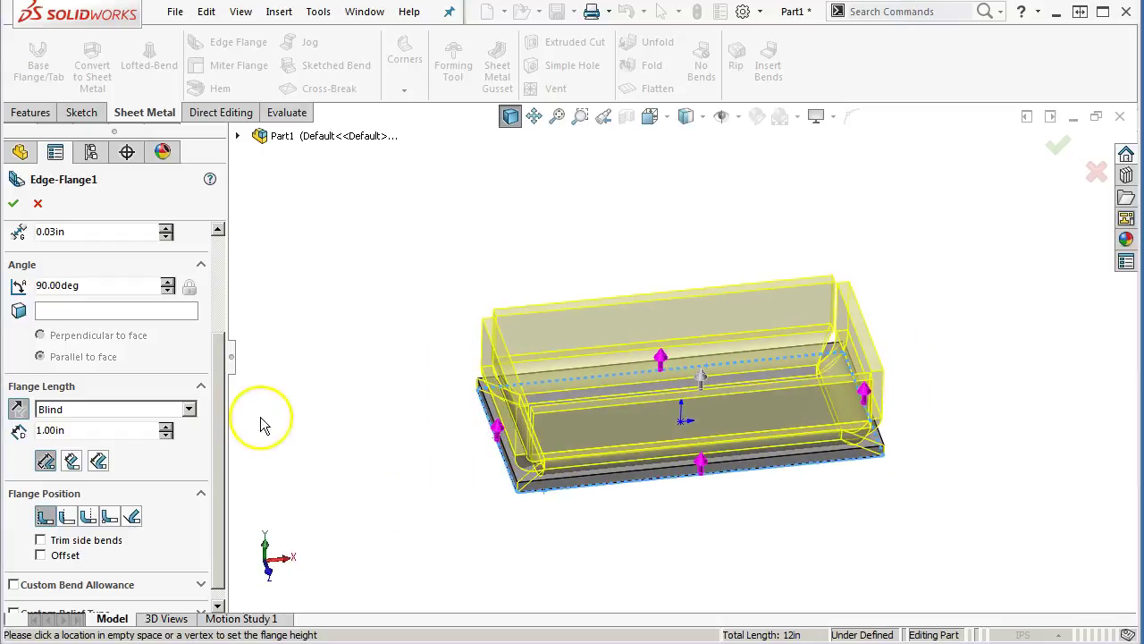
left_click(39, 542)
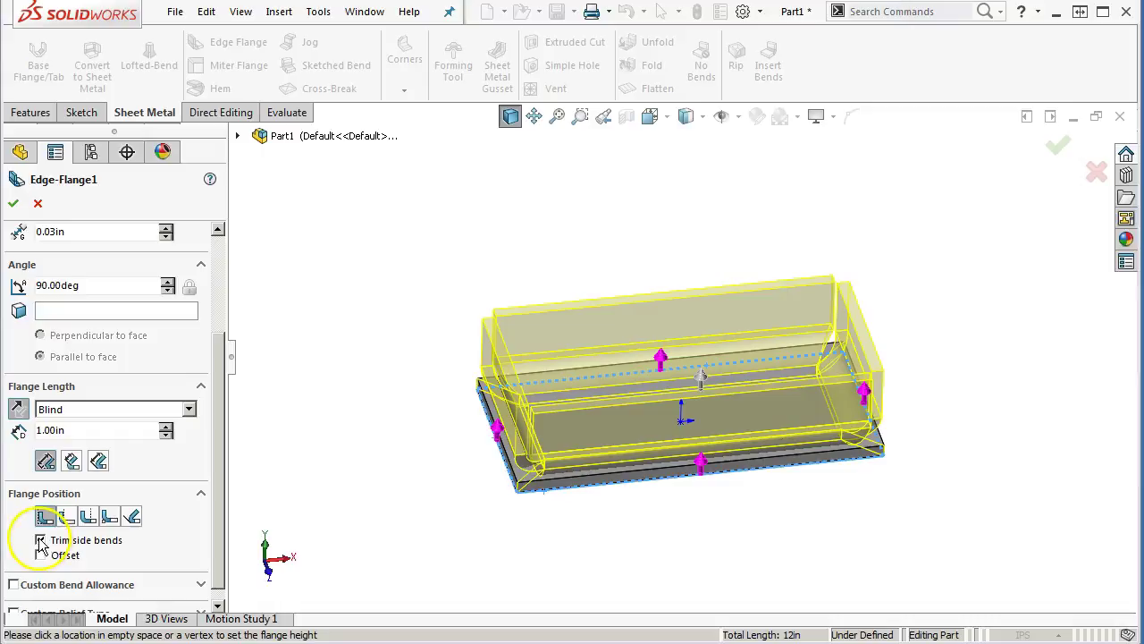
left_click(40, 541)
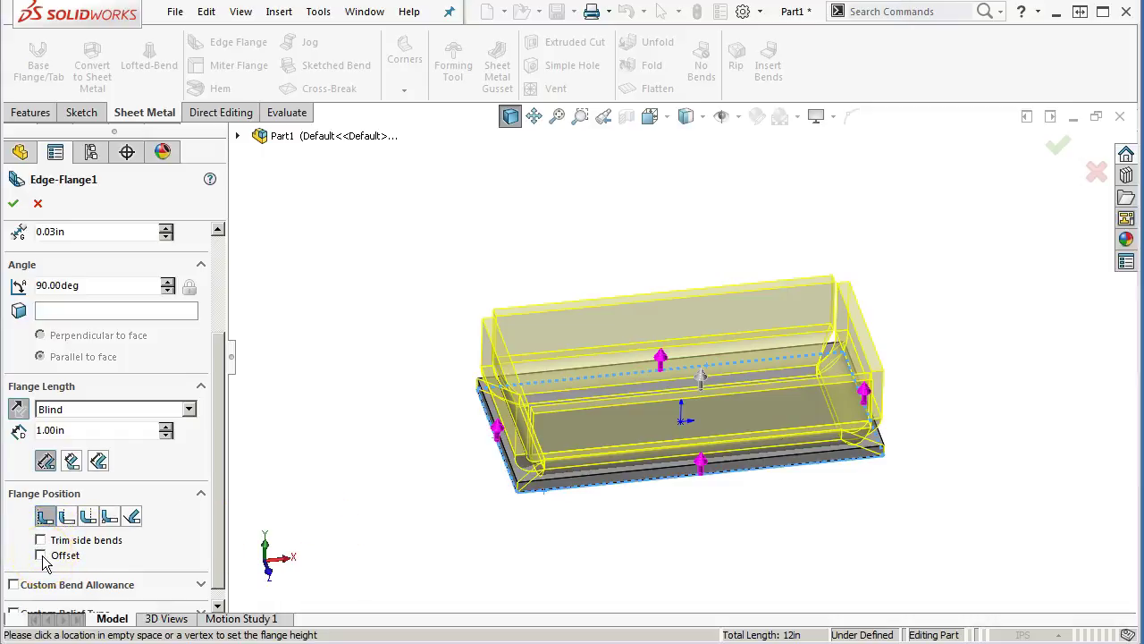
left_click(41, 555)
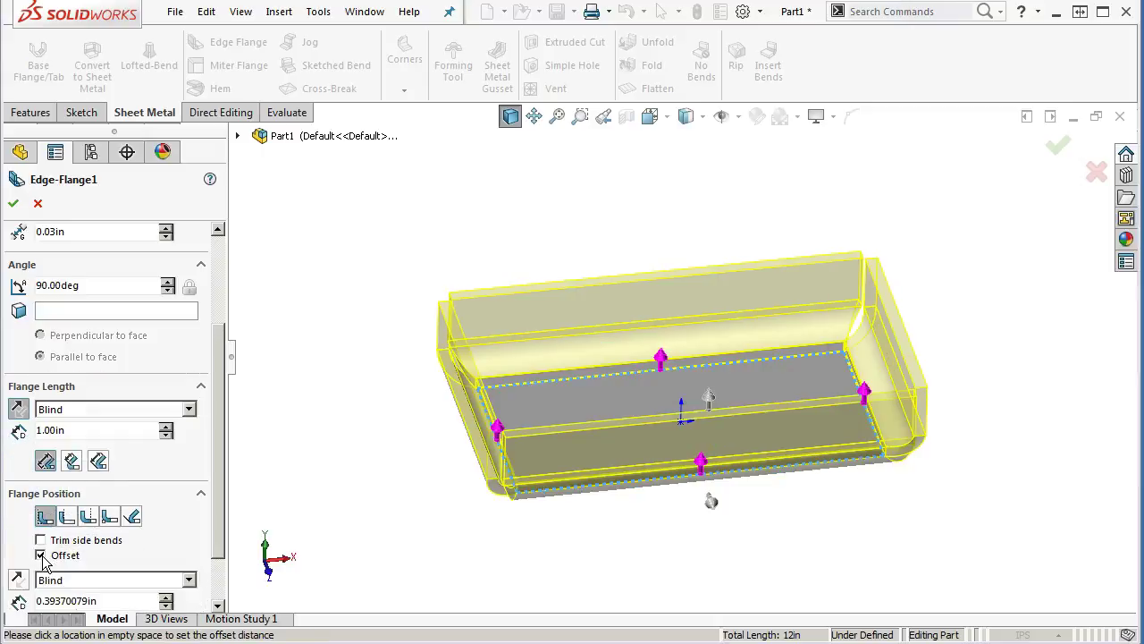
scroll(198, 534, "down", 2)
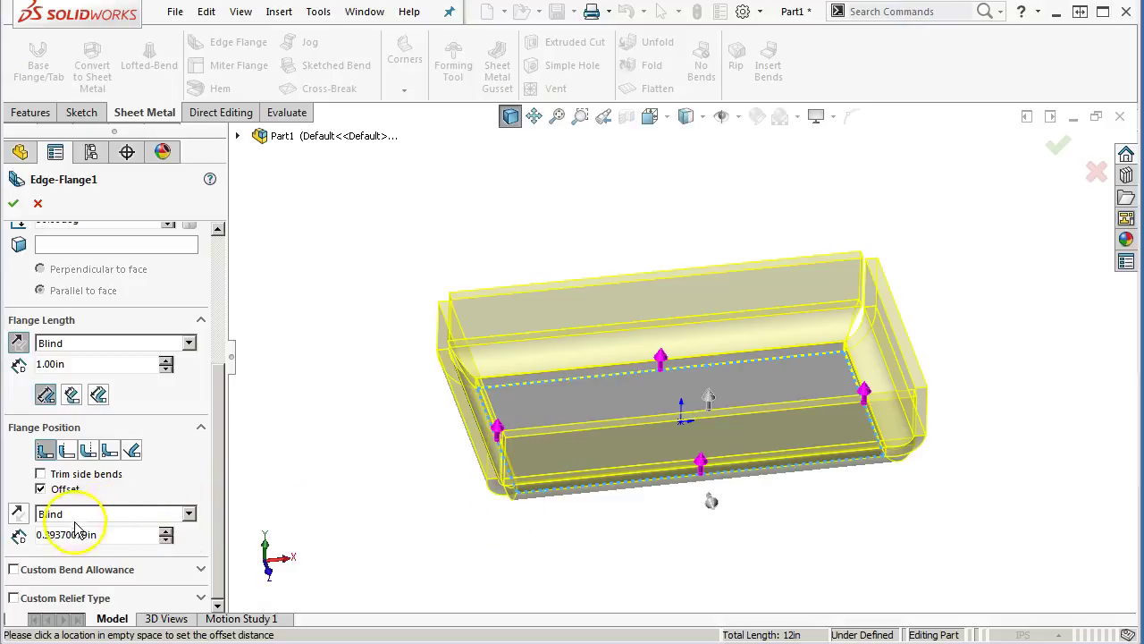
left_click(41, 490)
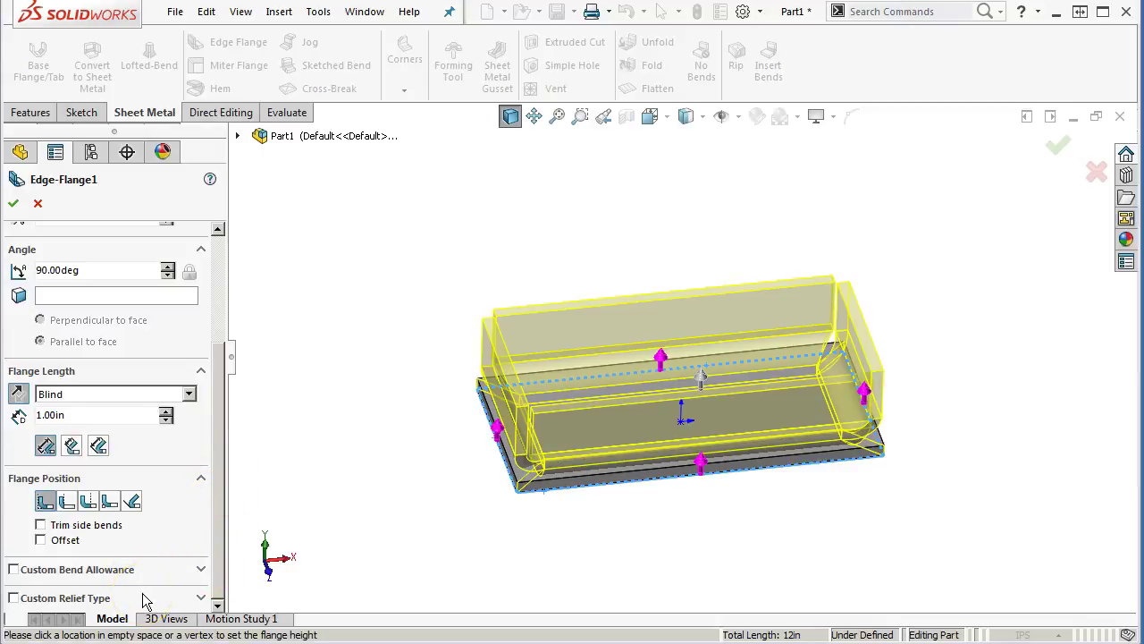
left_click(13, 205)
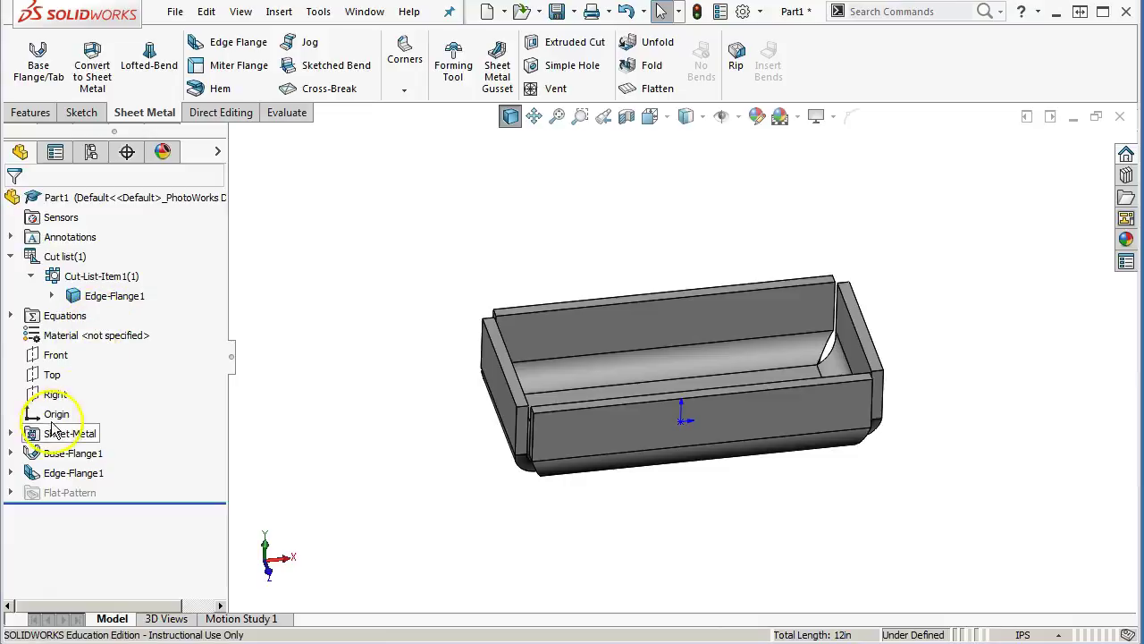
Edit the part's Sheet-Metal feature and set its default bend radius to 0.06 in.
right_click(51, 433)
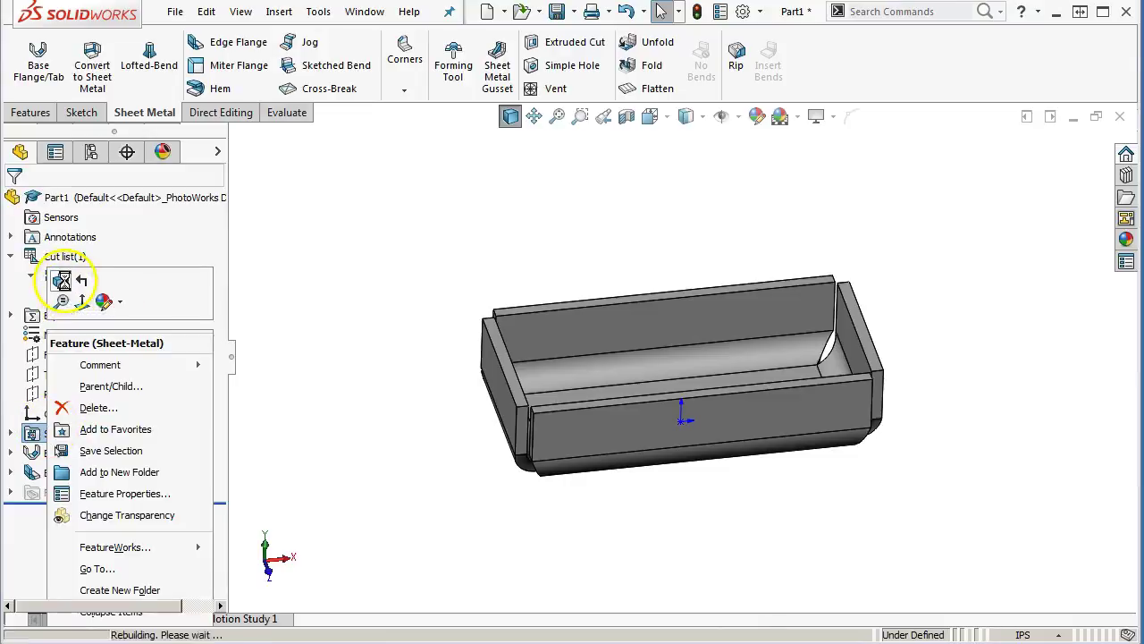
left_click(62, 281)
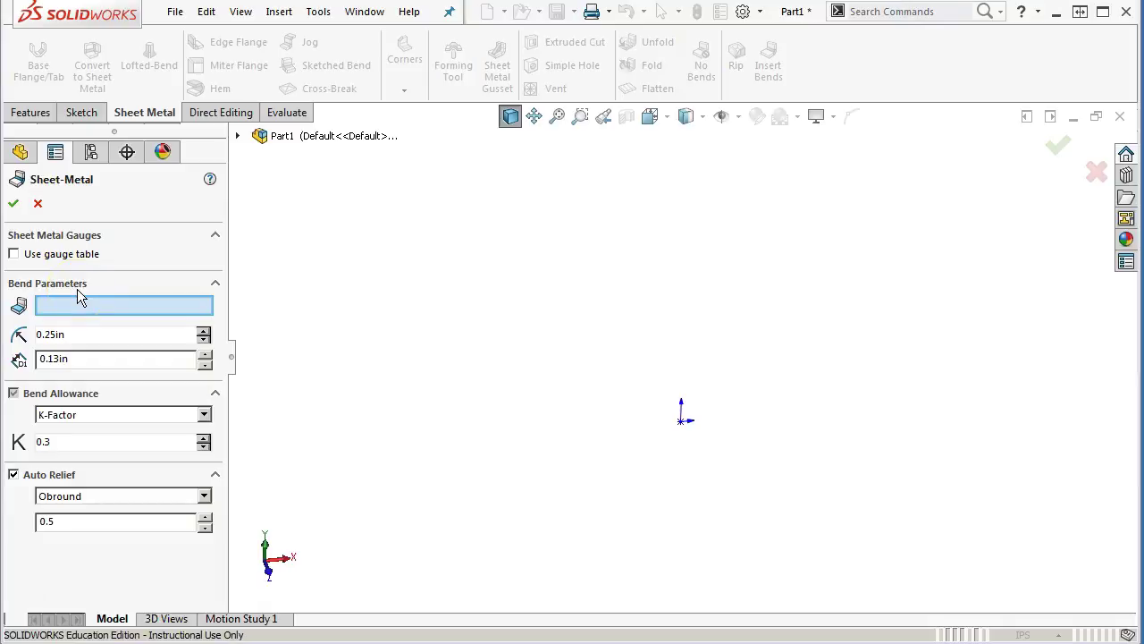
double_click(92, 334)
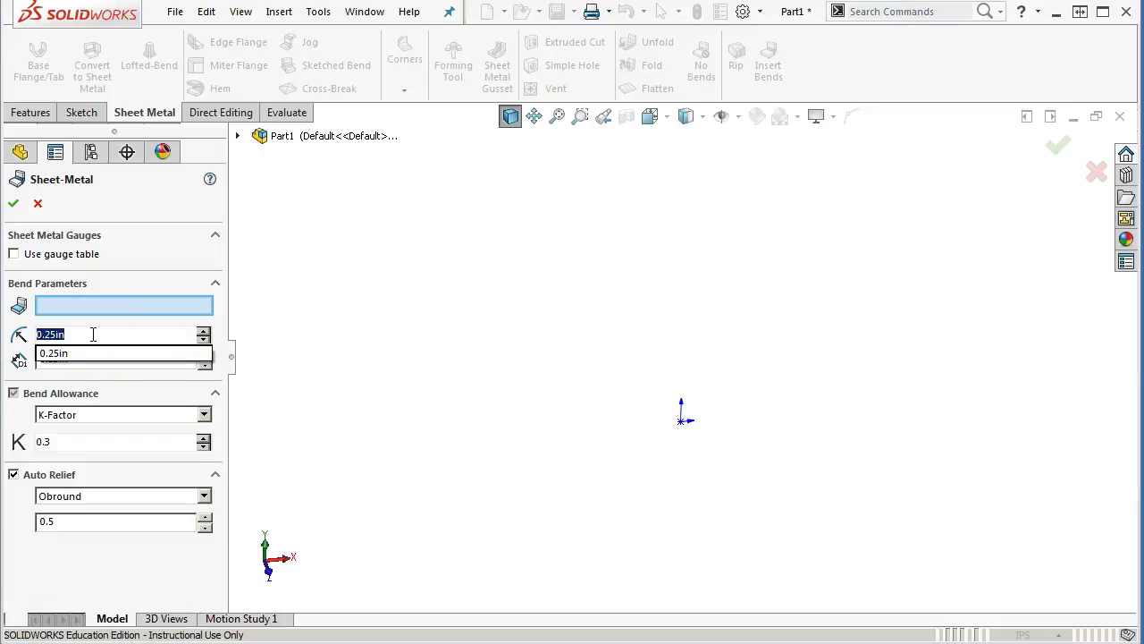
type(".06")
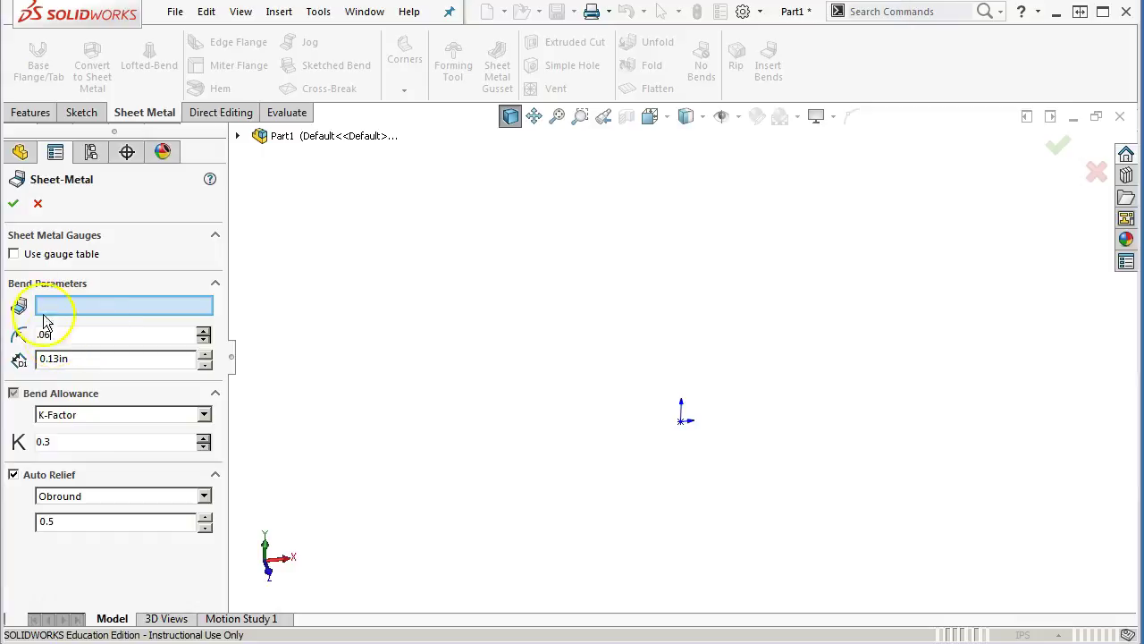
left_click(13, 203)
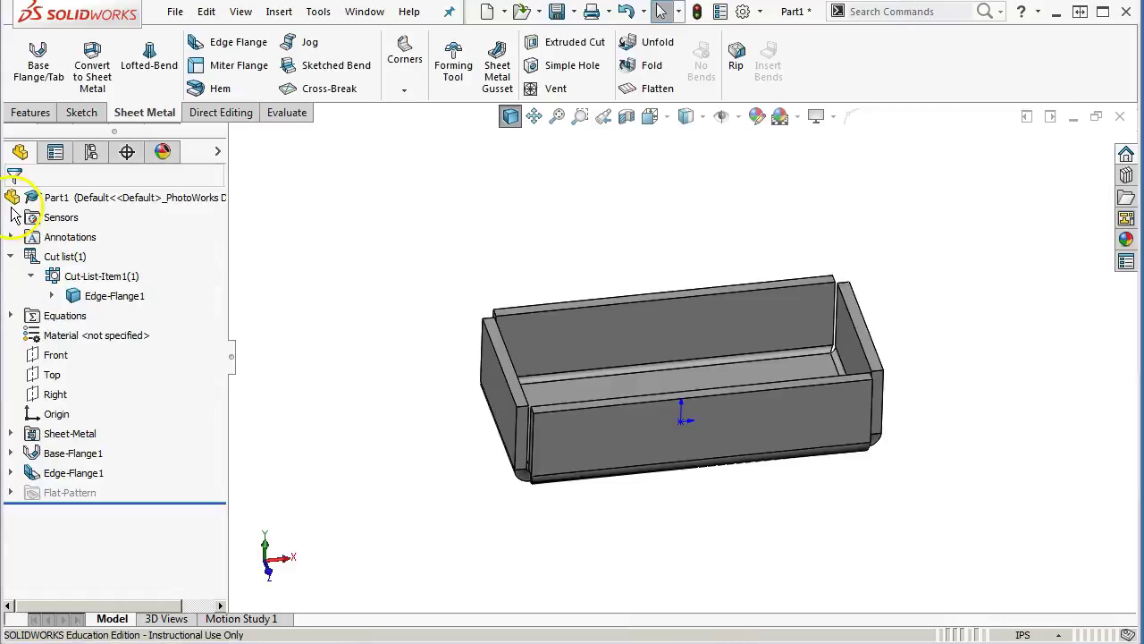
Review the Sheet-Metal feature's bend parameters, and examine the sketches and bends contained in the edge flange feature.
left_click(10, 256)
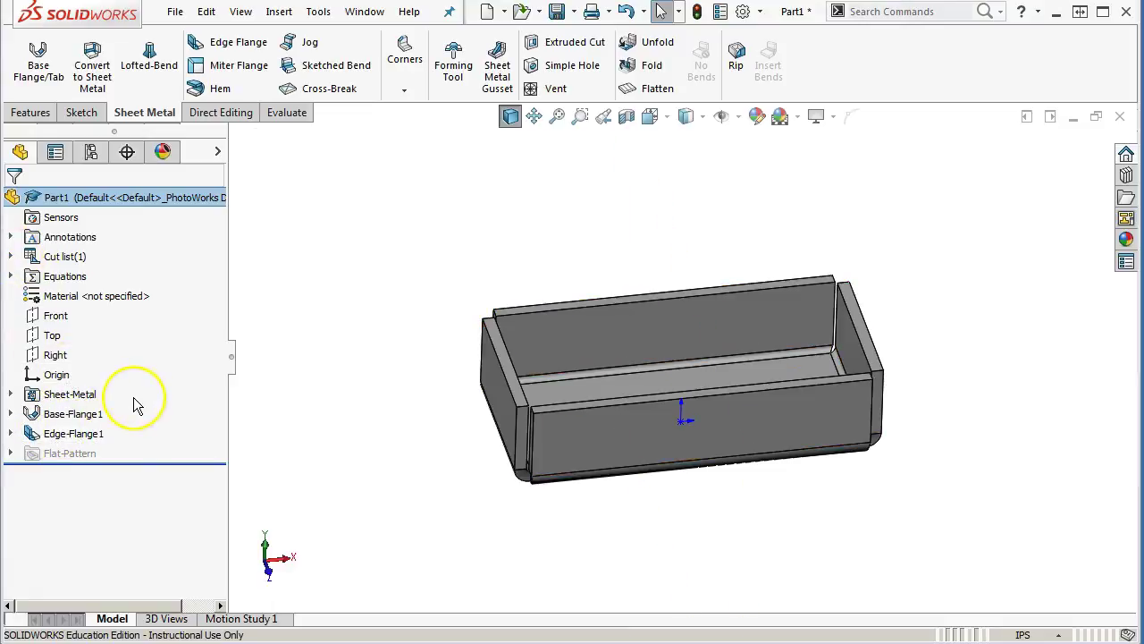
right_click(82, 396)
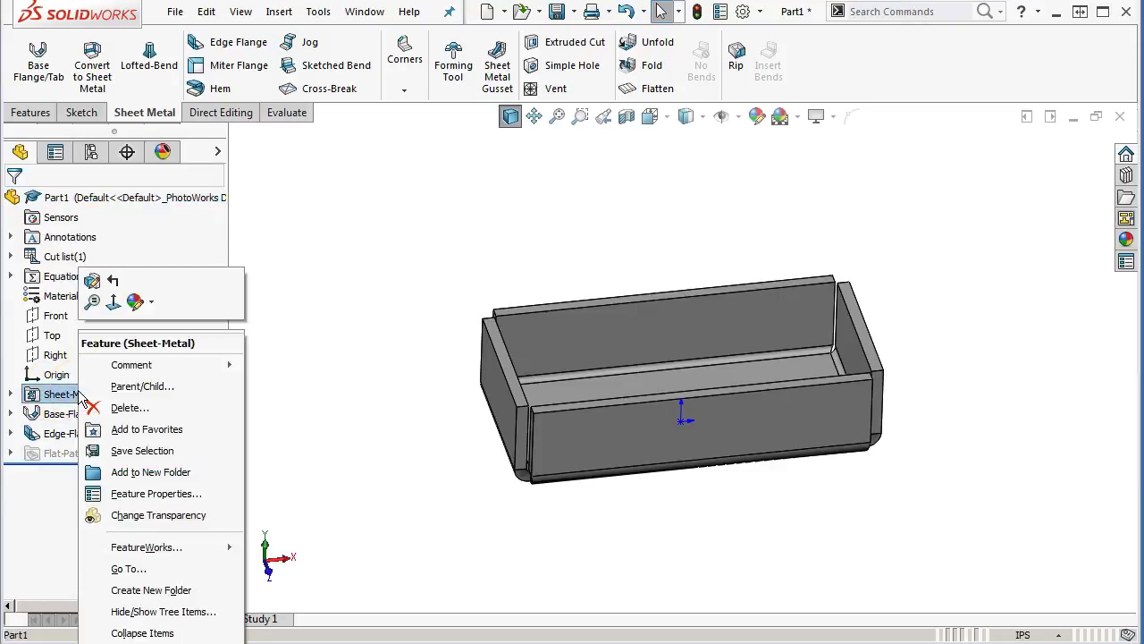
left_click(92, 280)
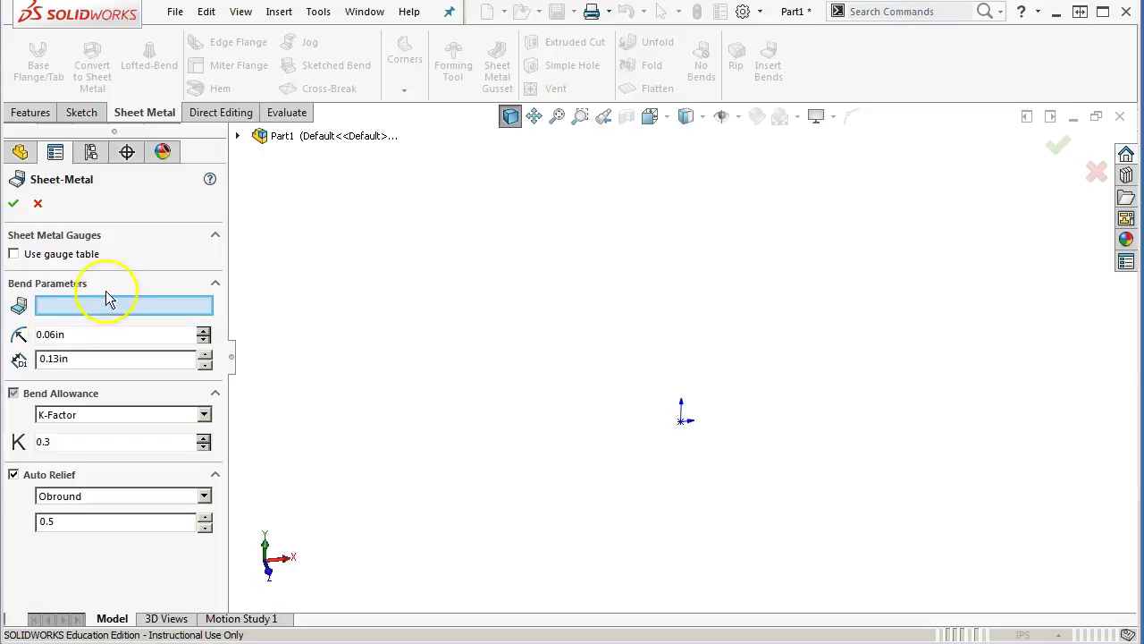
left_click(14, 204)
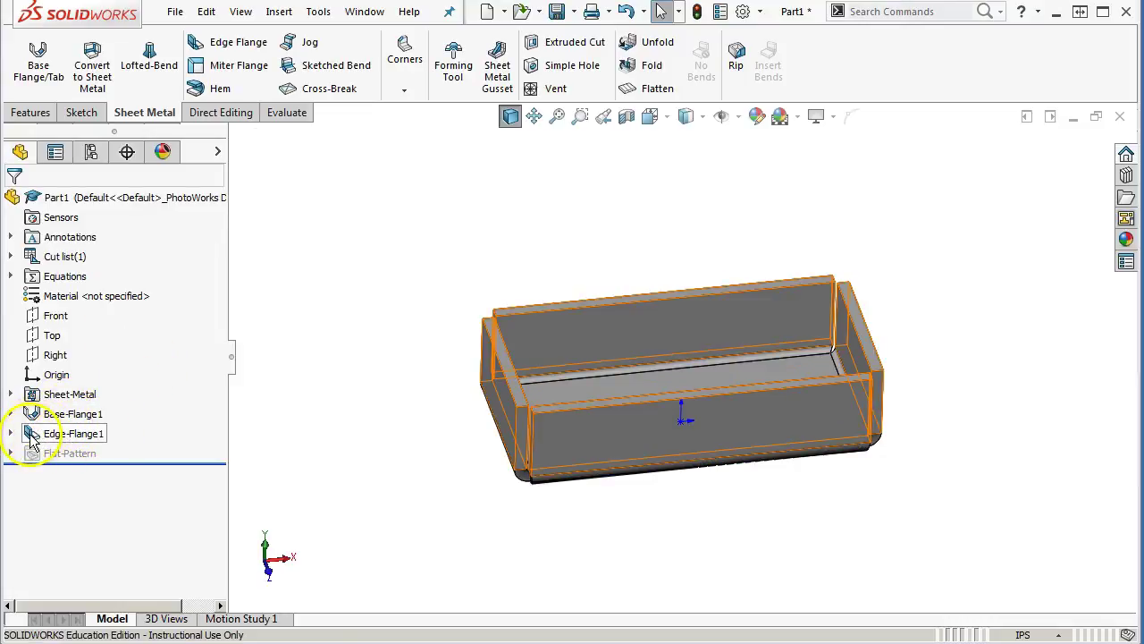
left_click(10, 433)
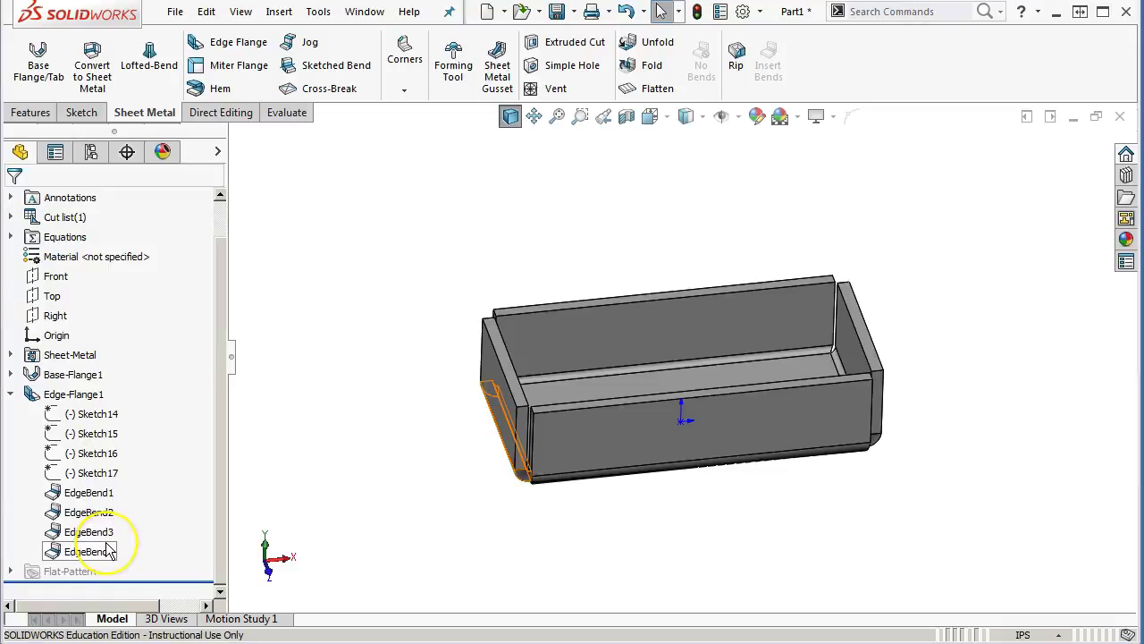
left_click(10, 394)
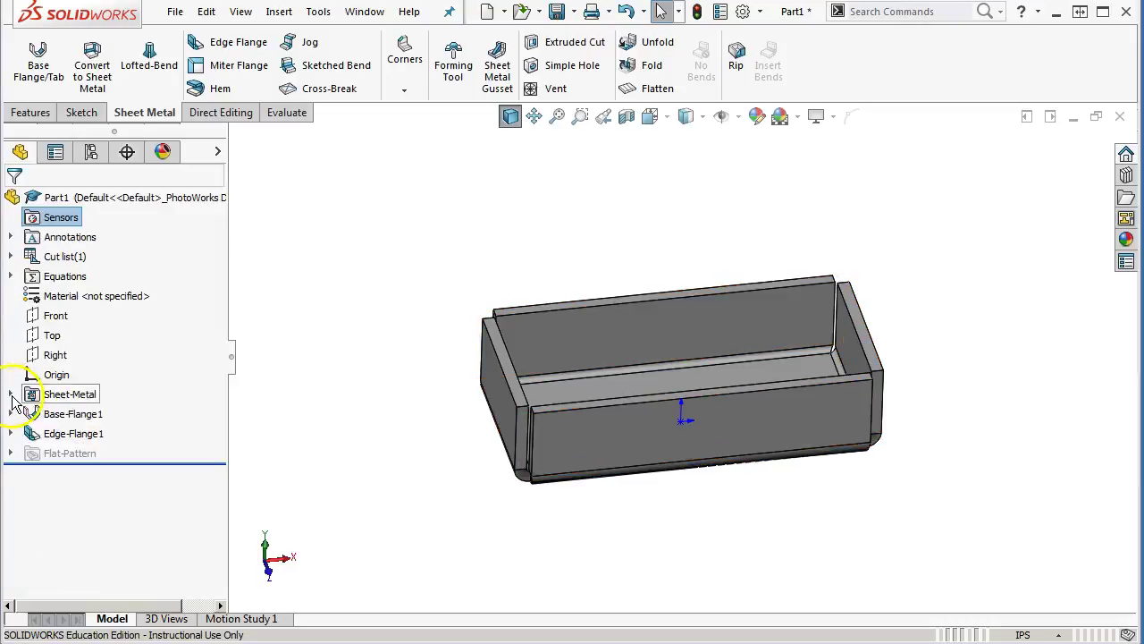
Edit the edge flange feature and open the flange profile sketch for Edge<1>, along the front of the base.
right_click(53, 434)
left_click(96, 258)
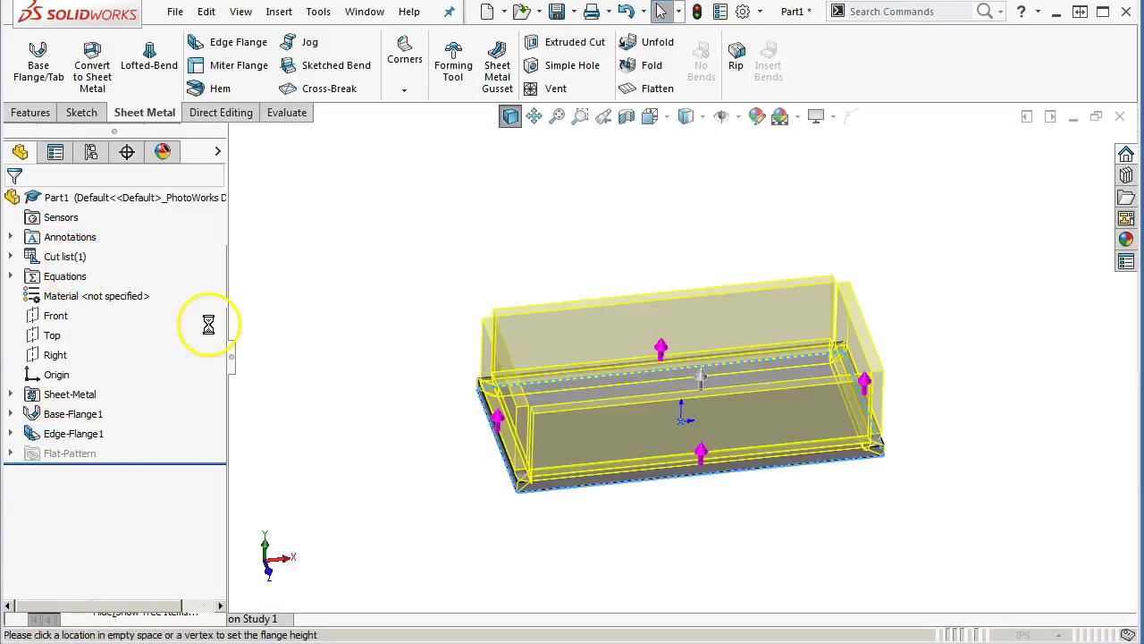
middle_click_drag(306, 349, 267, 370)
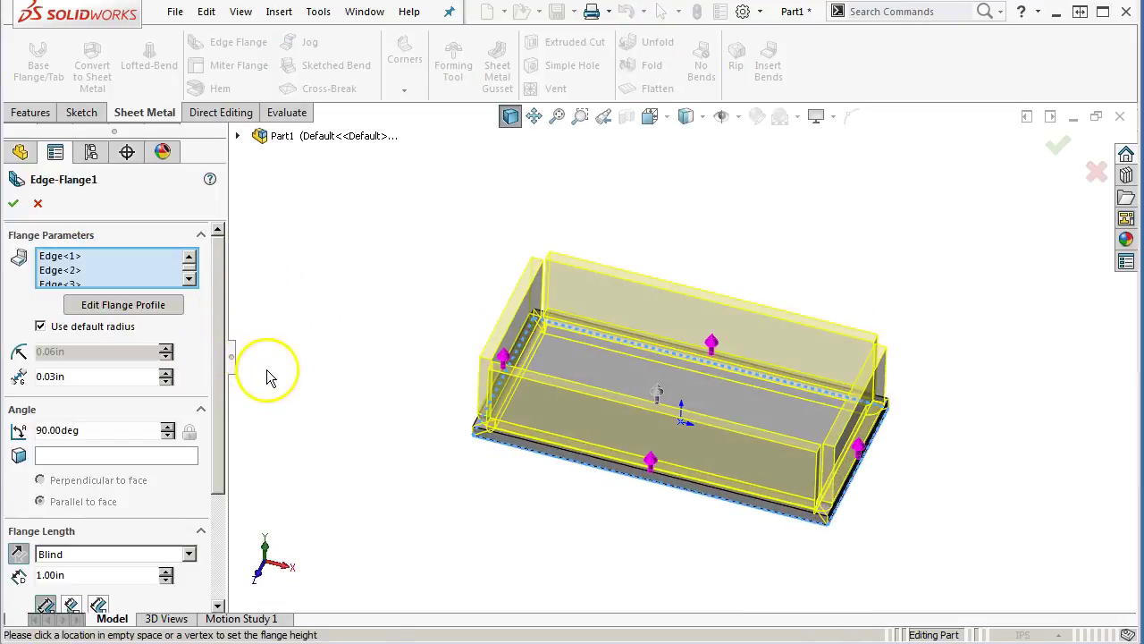
left_click(72, 257)
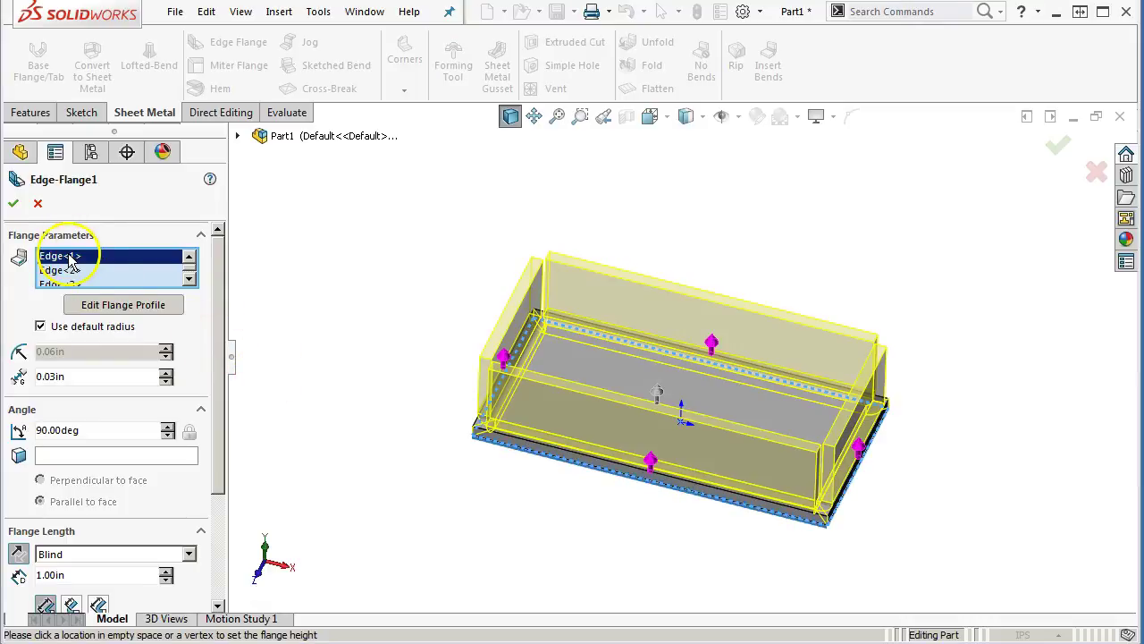
left_click(109, 304)
mouse_move(721, 433)
middle_mouse_down()
mouse_move(722, 369)
mouse_move(657, 439)
middle_mouse_up()
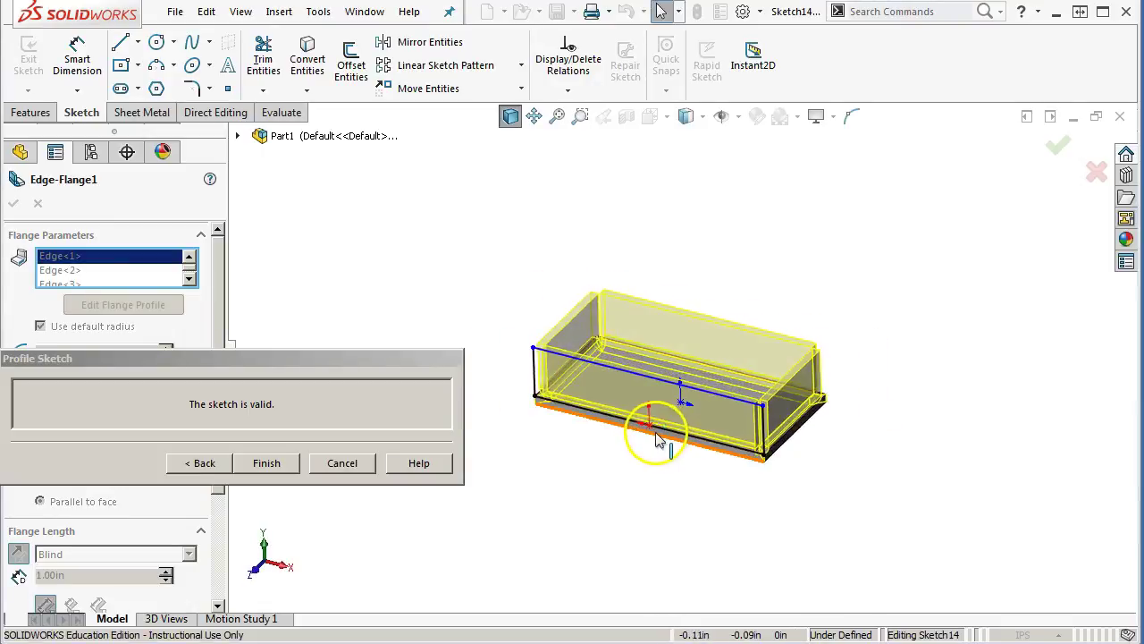
scroll(658, 438, "down", 1)
scroll(626, 428, "down", 1)
scroll(563, 393, "down", 1)
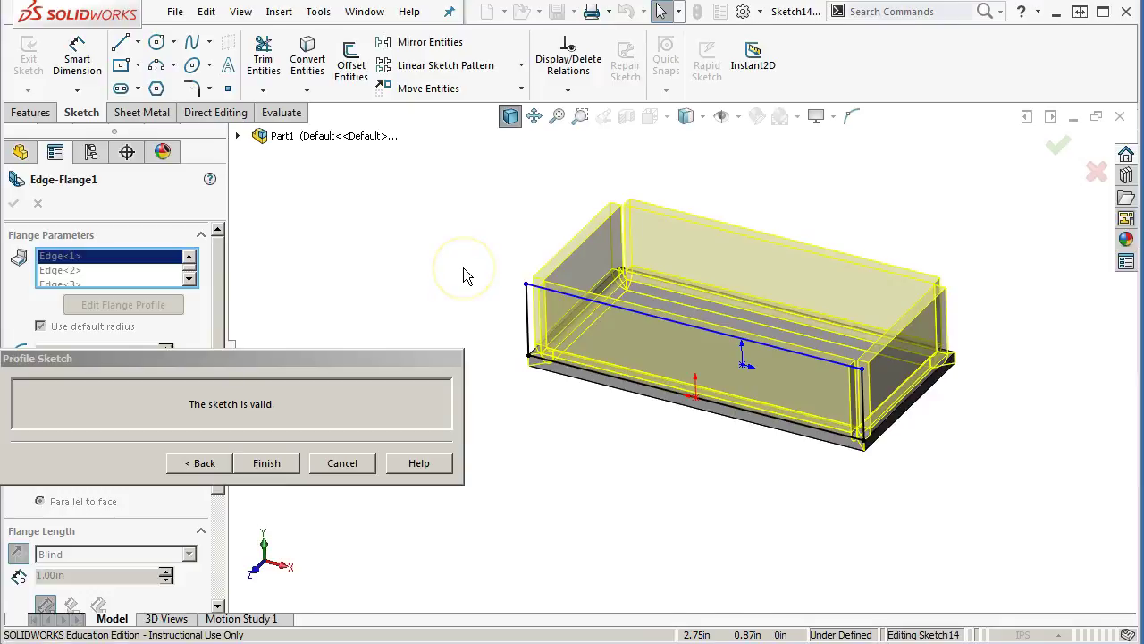
Dimension the height of the front flange profile along its vertical side and accept the offered value.
left_click(77, 58)
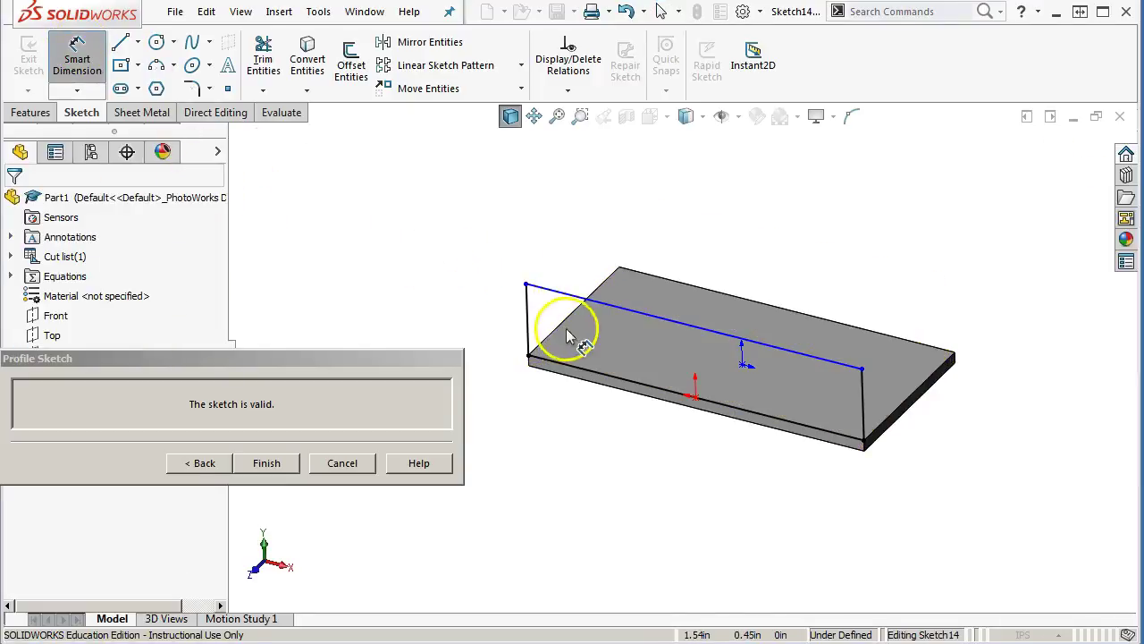
left_click(529, 326)
left_click(459, 310)
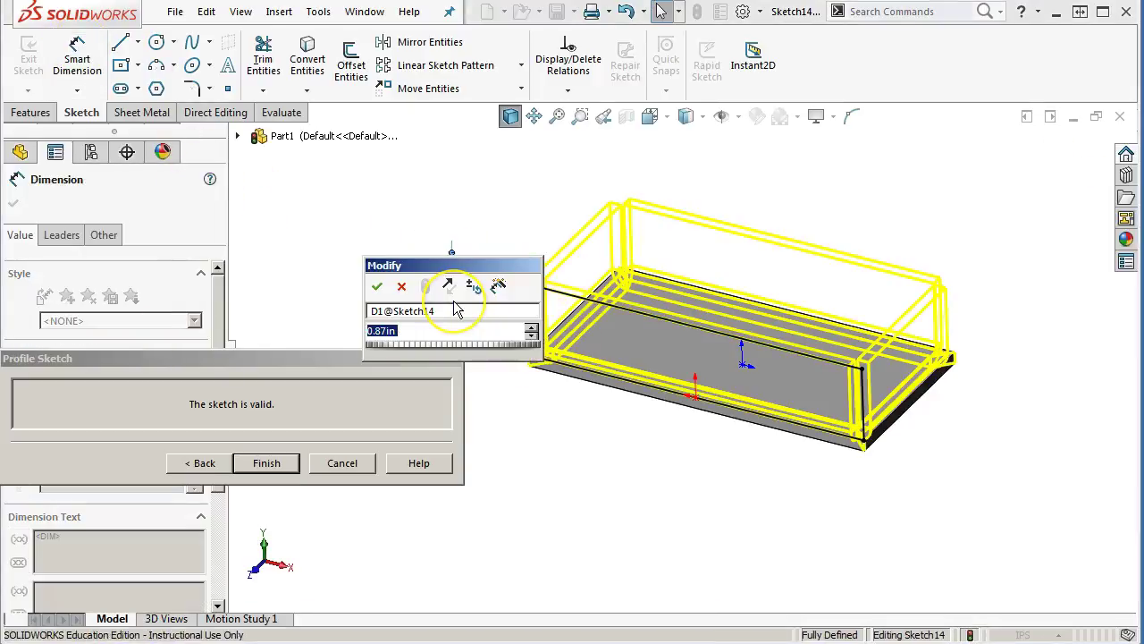
left_click(376, 287)
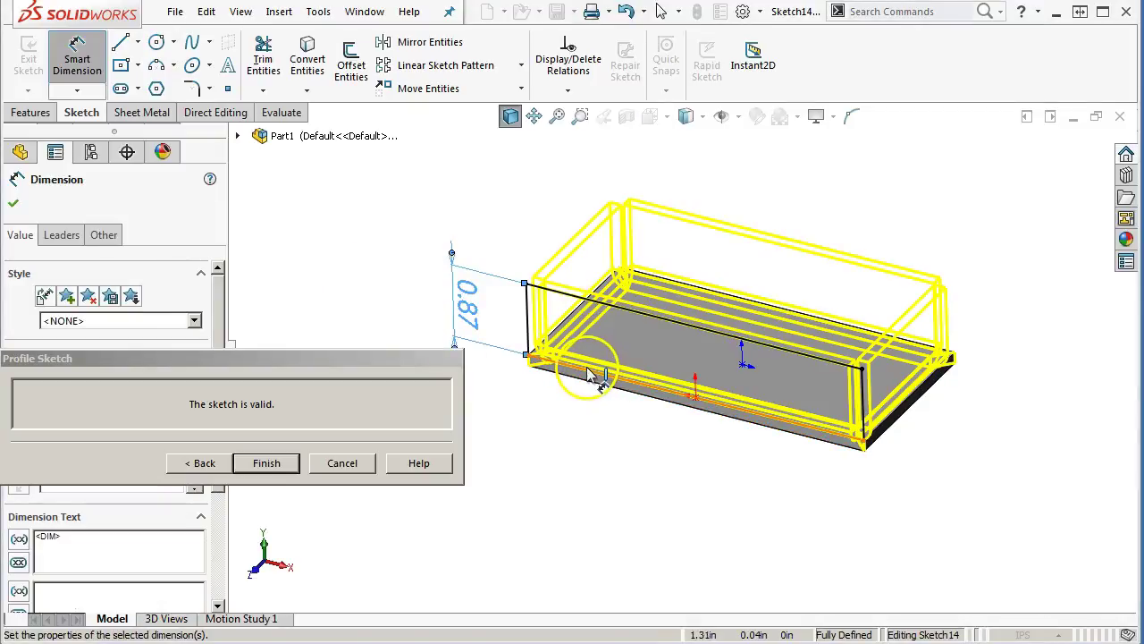
right_click(459, 212)
left_click(494, 264)
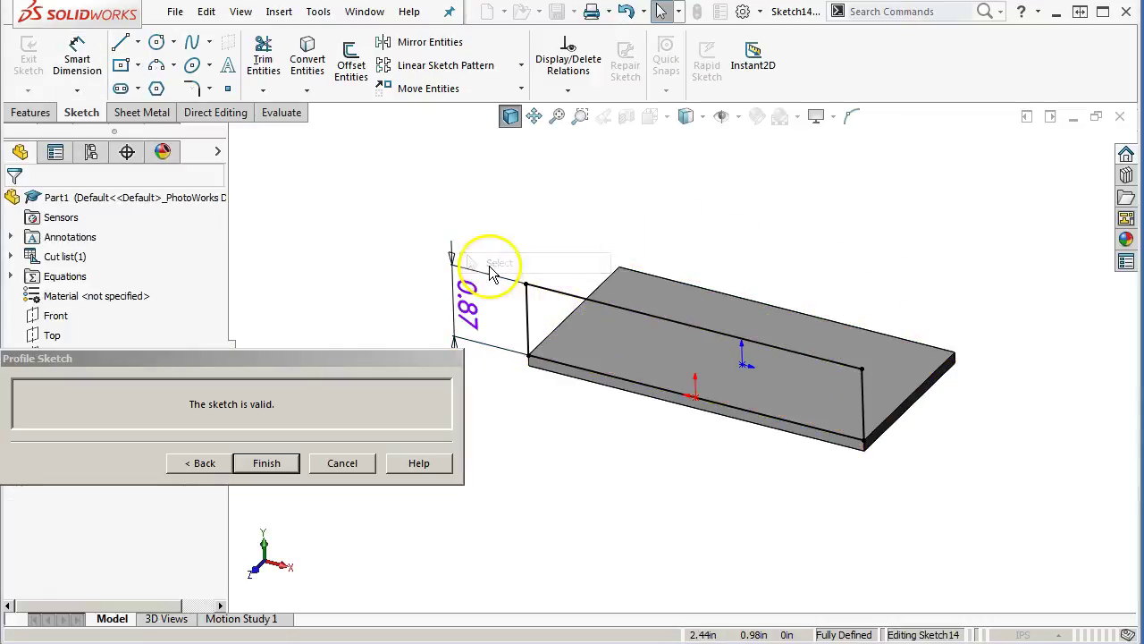
Pull both ends of the front flange profile inward along the plate edge and center its bottom line on the edge with a Midpoint relation.
left_click(526, 284)
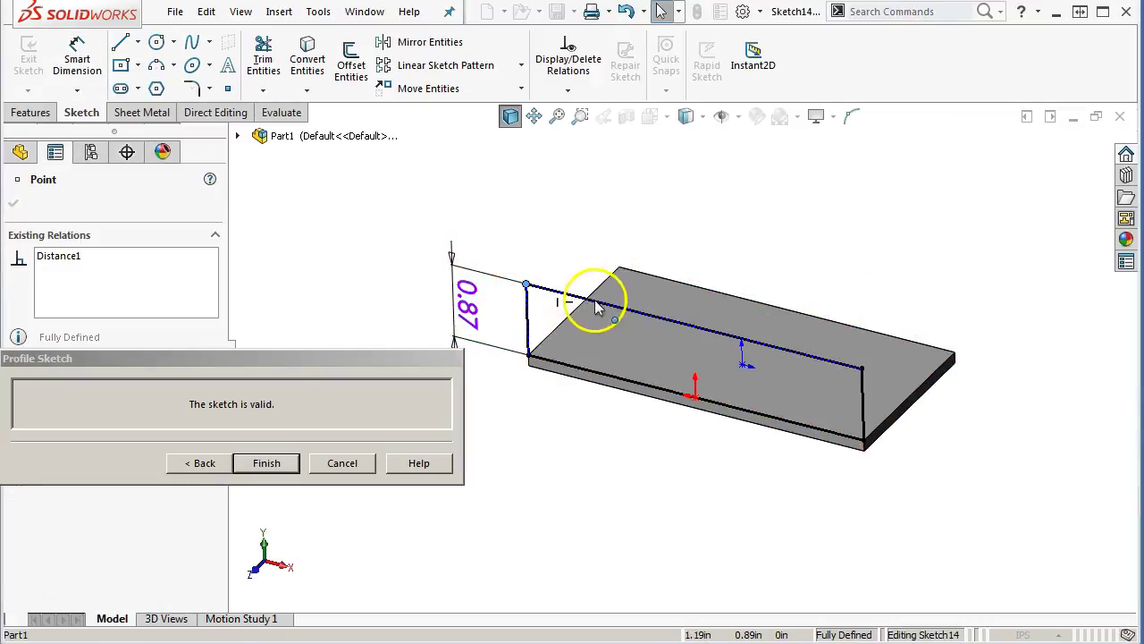
mouse_move(859, 447)
left_mouse_down()
mouse_move(524, 396)
mouse_move(529, 350)
mouse_move(593, 384)
left_mouse_up()
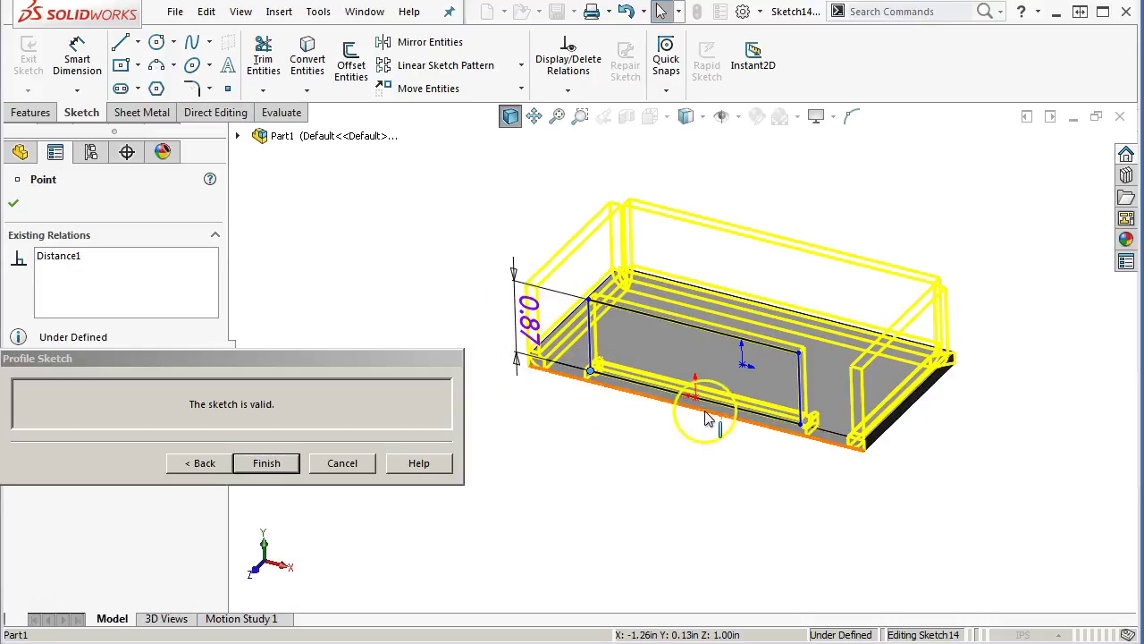
right_click(563, 370)
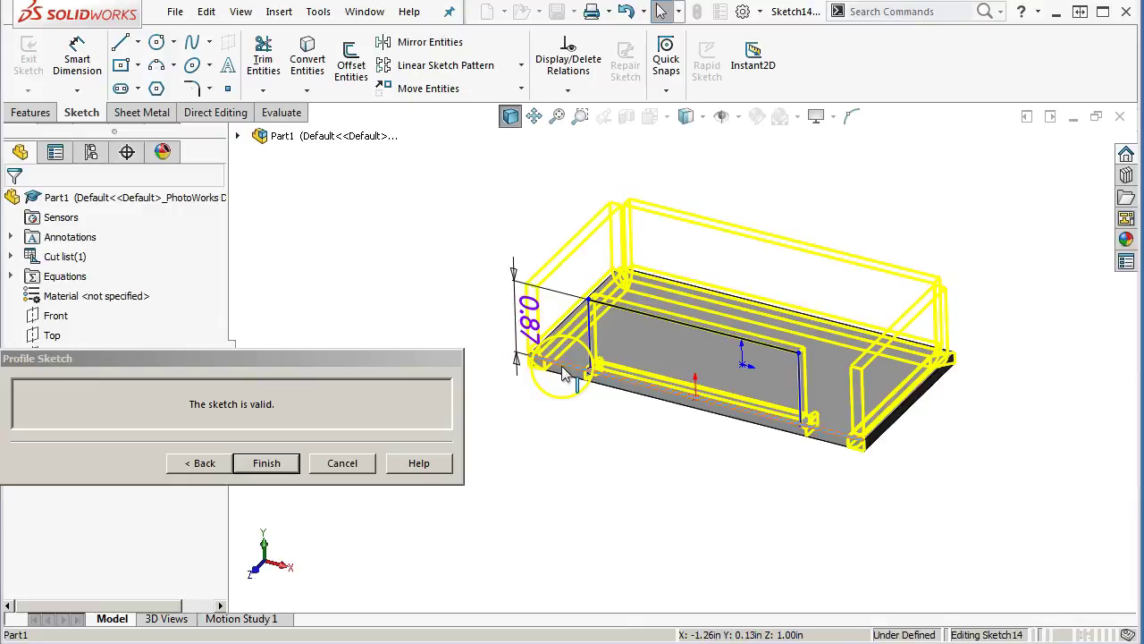
left_click(623, 290)
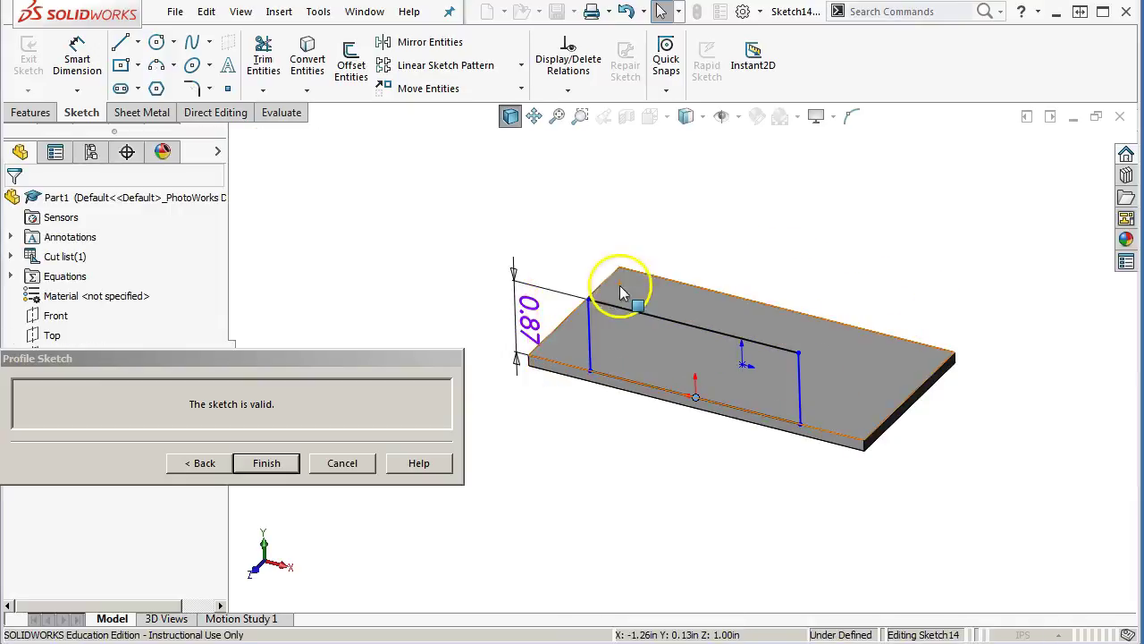
left_click(652, 386, "ctrl")
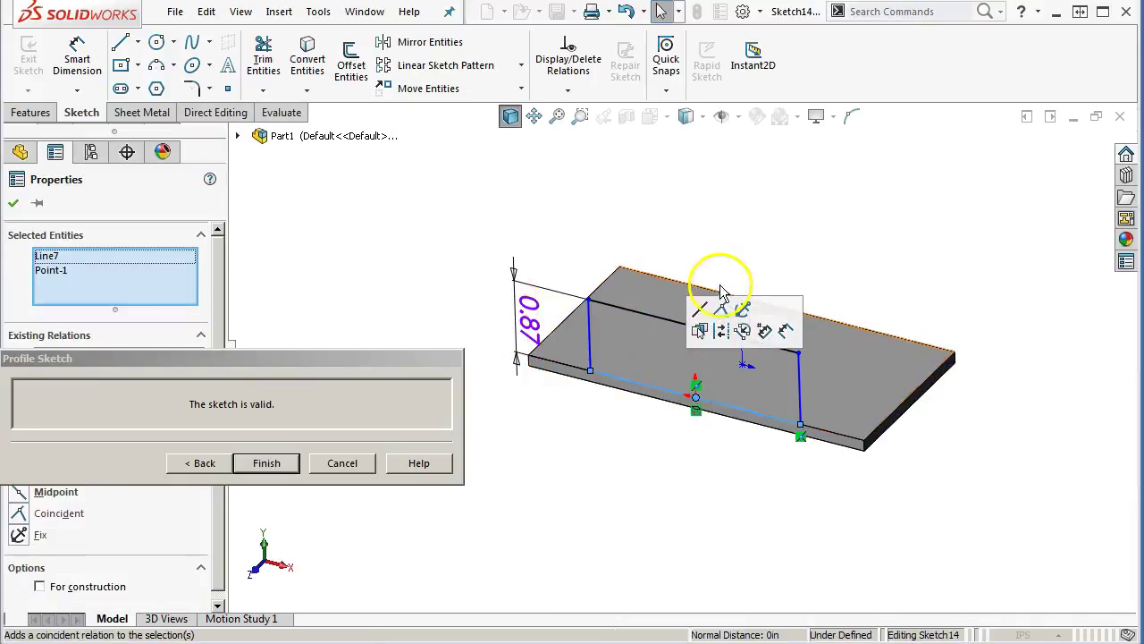
Set the bottom line of the front flange profile to 2 in long and return to the edge flange settings.
right_click(742, 186)
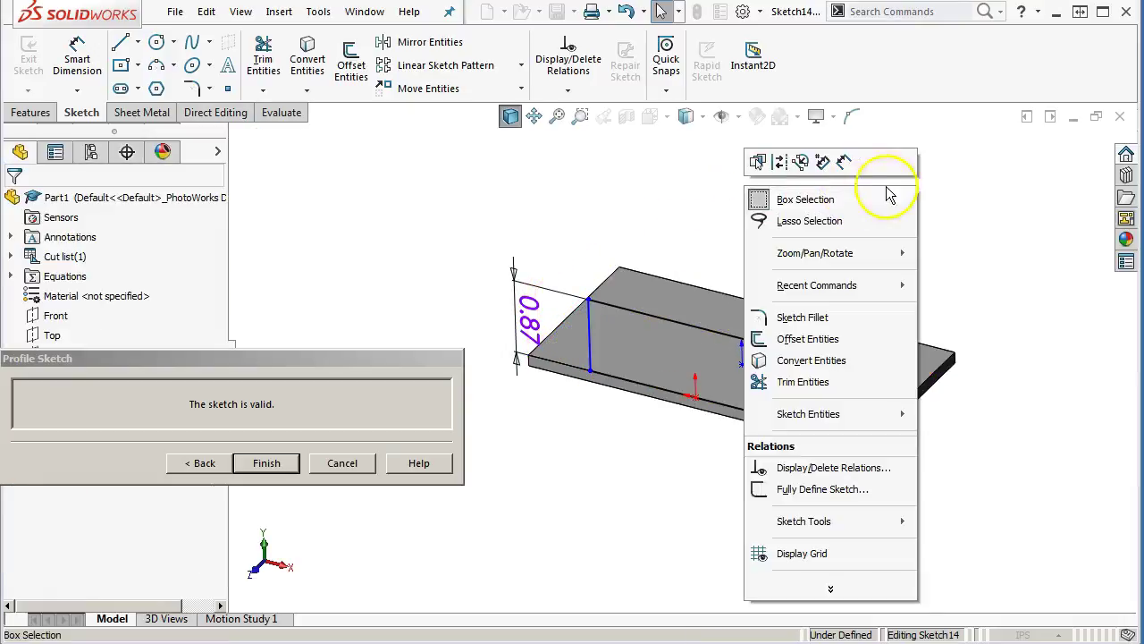
left_click(844, 162)
left_click(638, 384)
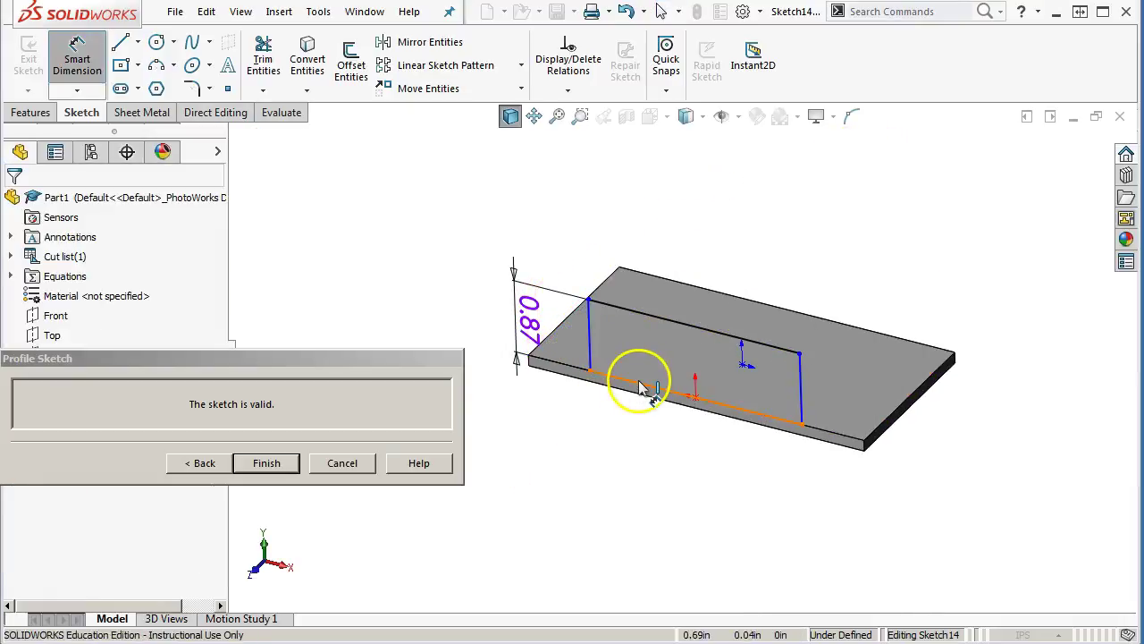
left_click(651, 442)
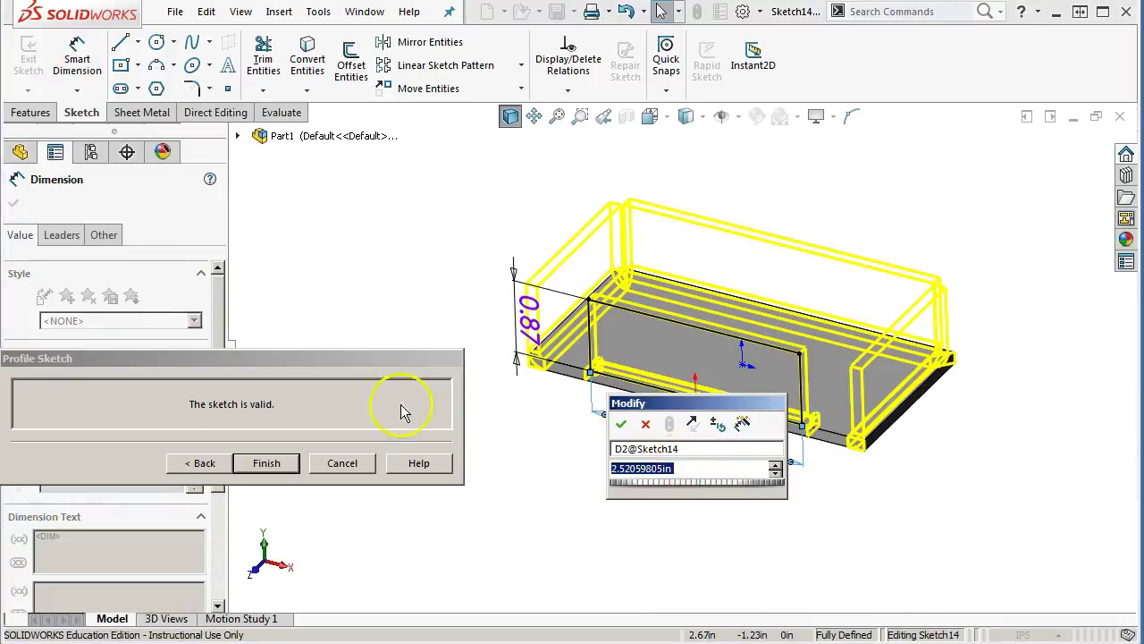
mouse_move(344, 367)
left_mouse_down()
mouse_move(370, 173)
mouse_move(362, 52)
left_mouse_up()
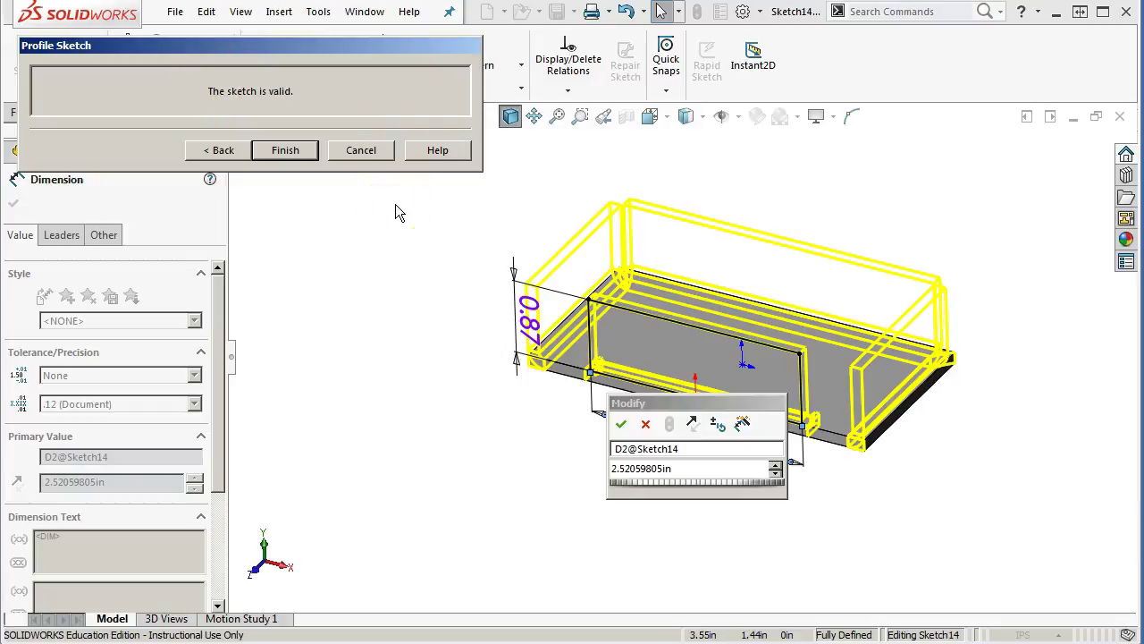
left_click(694, 468)
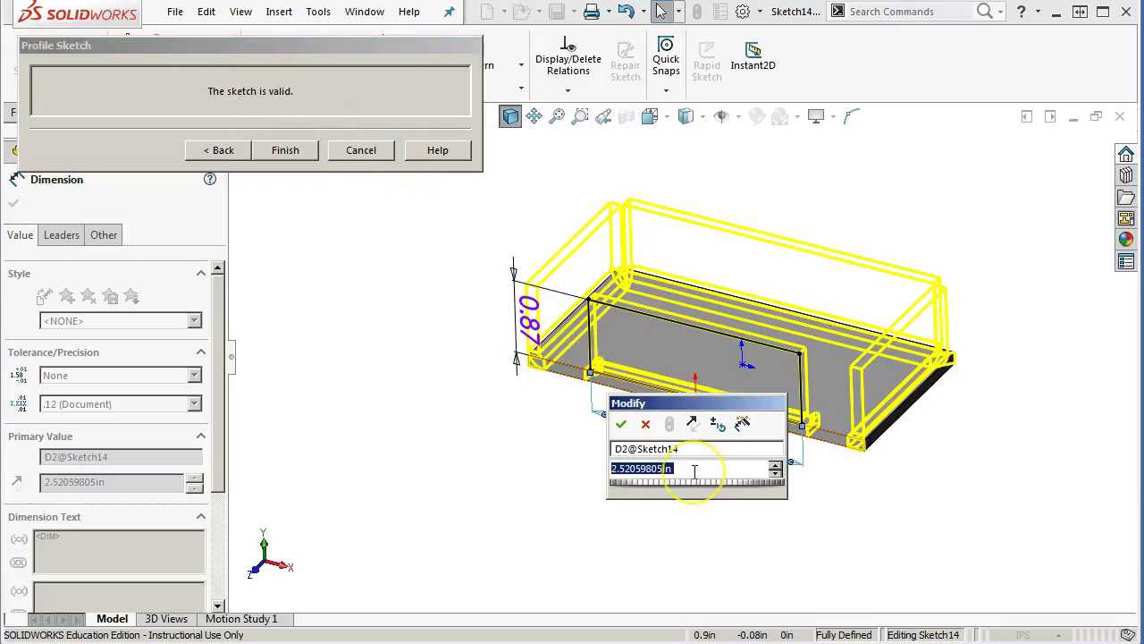
type("2")
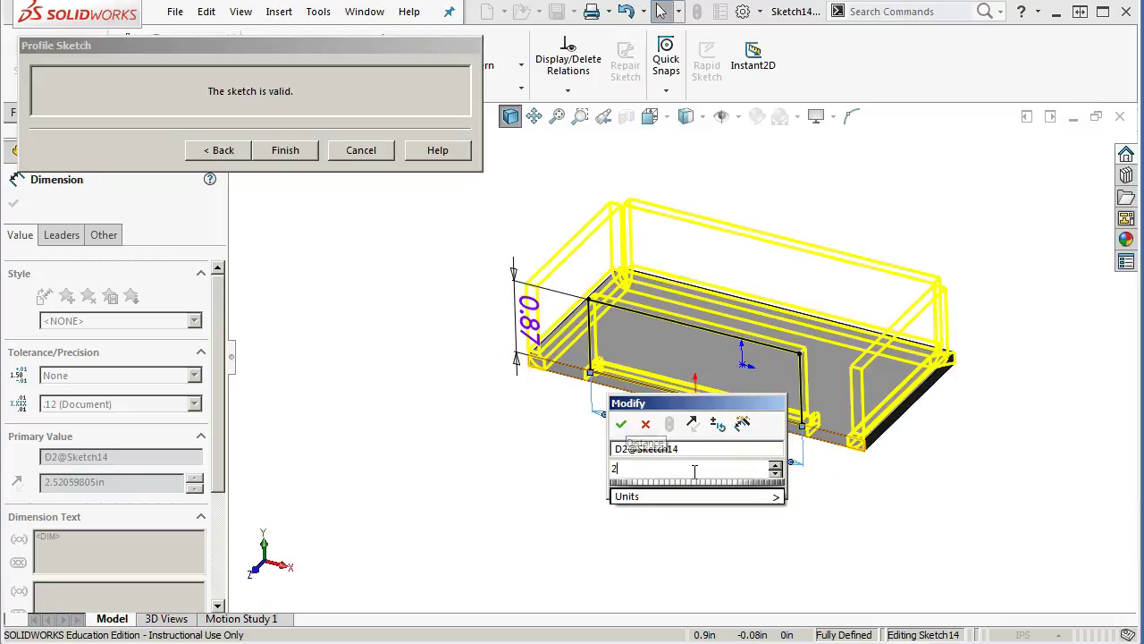
key("Return")
left_click(442, 291)
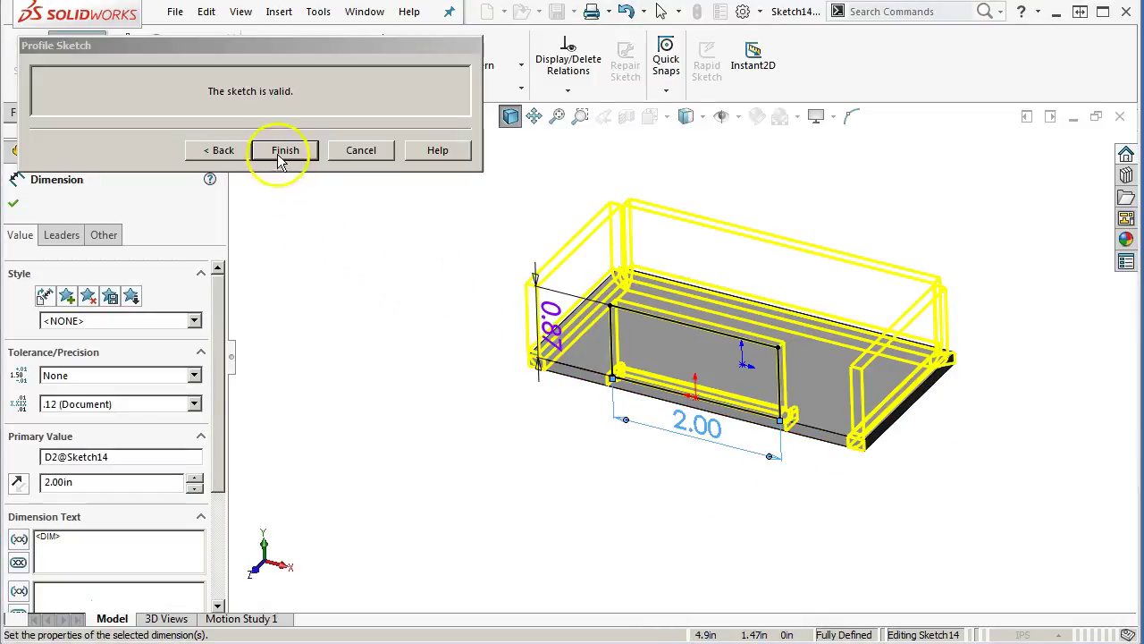
left_click(201, 152)
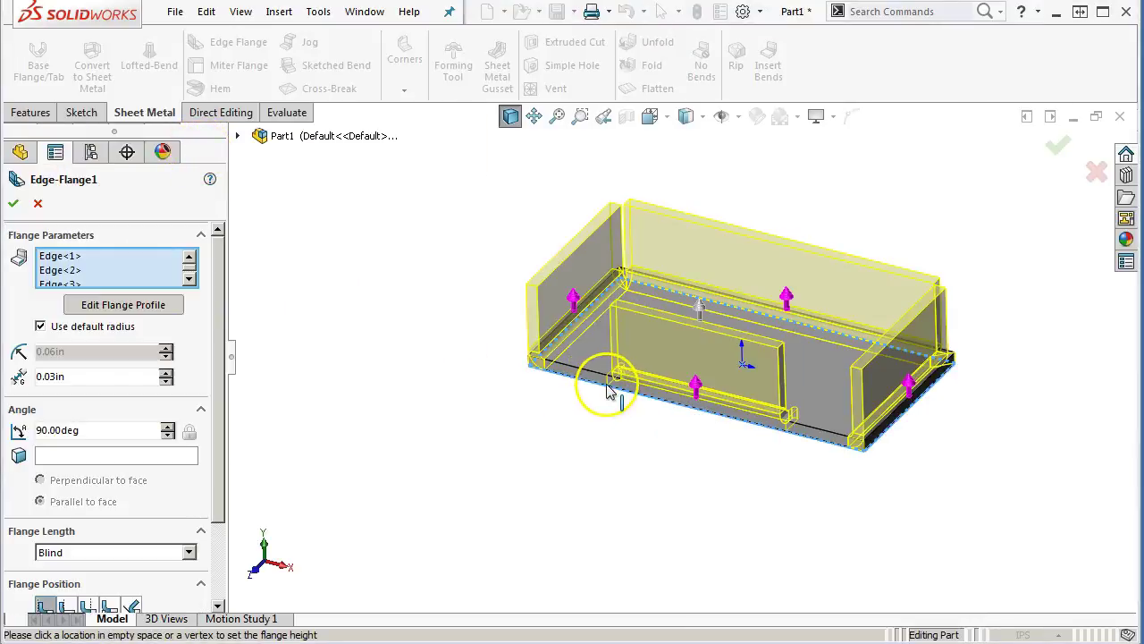
Examine the obround bend reliefs at both ends of the shortened front flange in the preview.
scroll(608, 388, "down", 3)
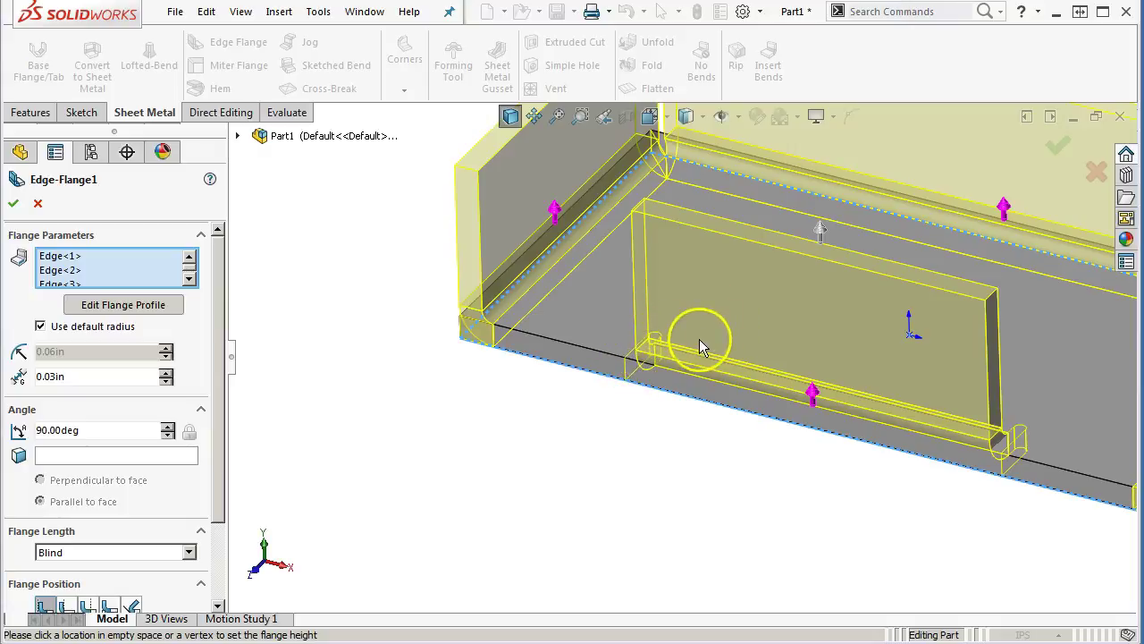
scroll(695, 353, "up", 3)
middle_click_drag(695, 360, 698, 464)
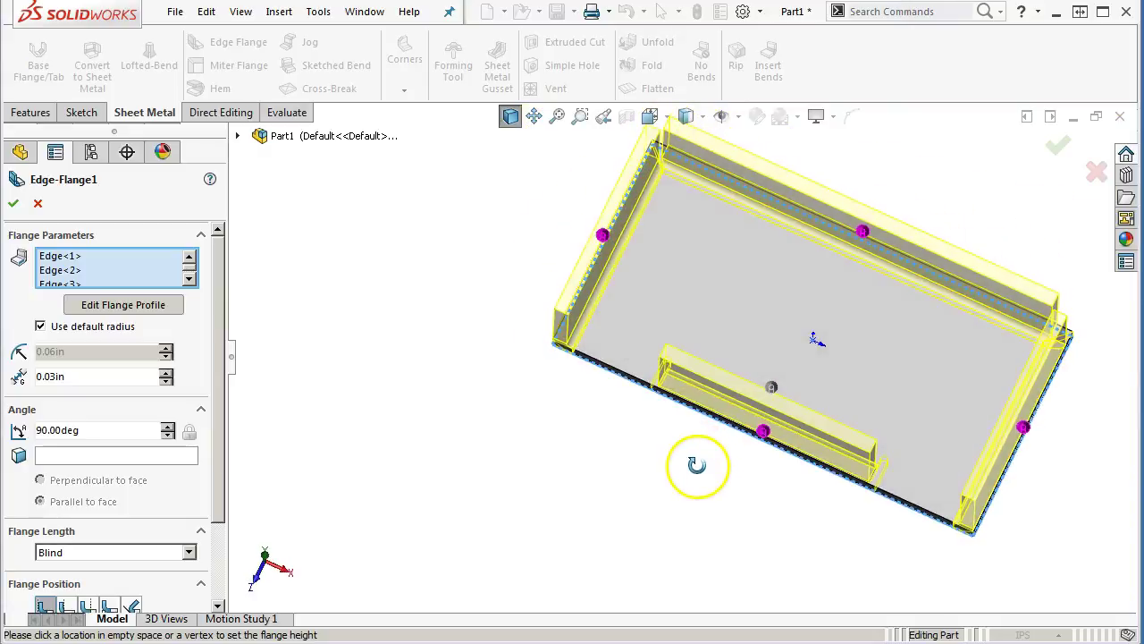
scroll(659, 390, "down", 5)
mouse_move(659, 390)
middle_mouse_down()
mouse_move(652, 313)
mouse_move(729, 218)
mouse_move(728, 335)
mouse_move(654, 373)
middle_mouse_up()
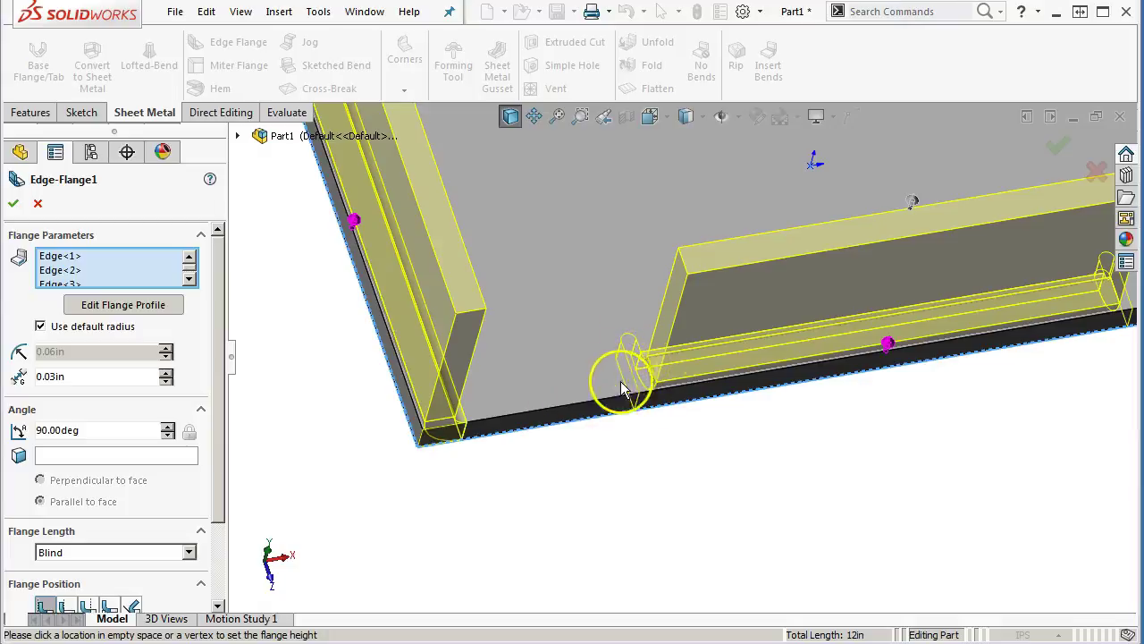
middle_click_drag(715, 378, 566, 289)
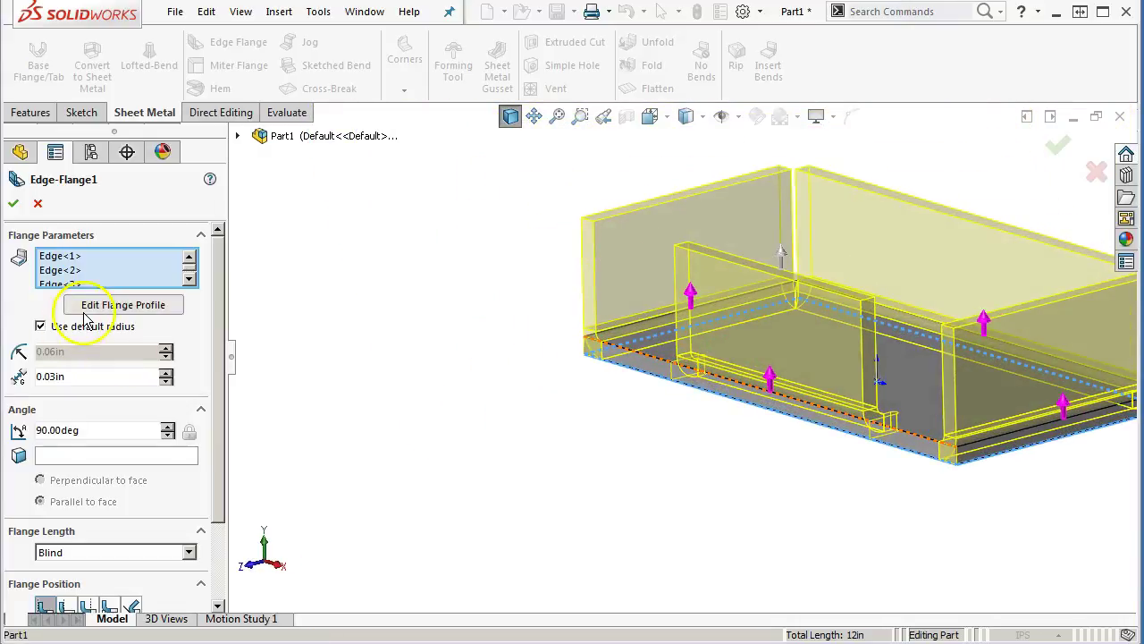
Edit the flange profile of Edge<2>, dimension its vertical side to 0.75 in, and return to the edge flange settings.
left_click(59, 270)
left_click(90, 305)
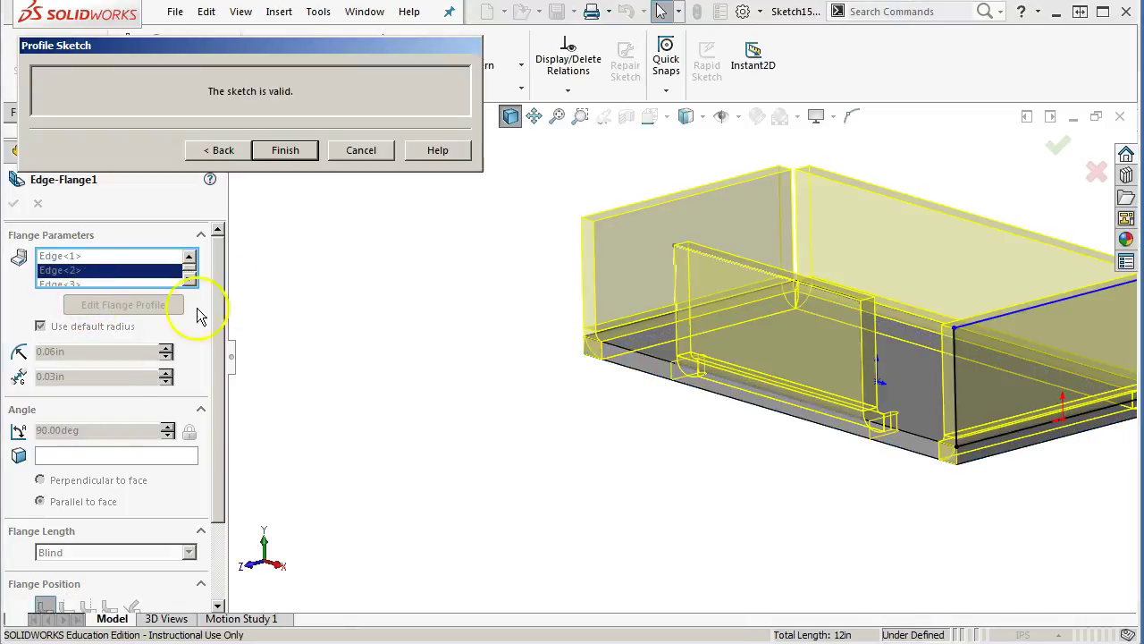
scroll(513, 278, "up", 2)
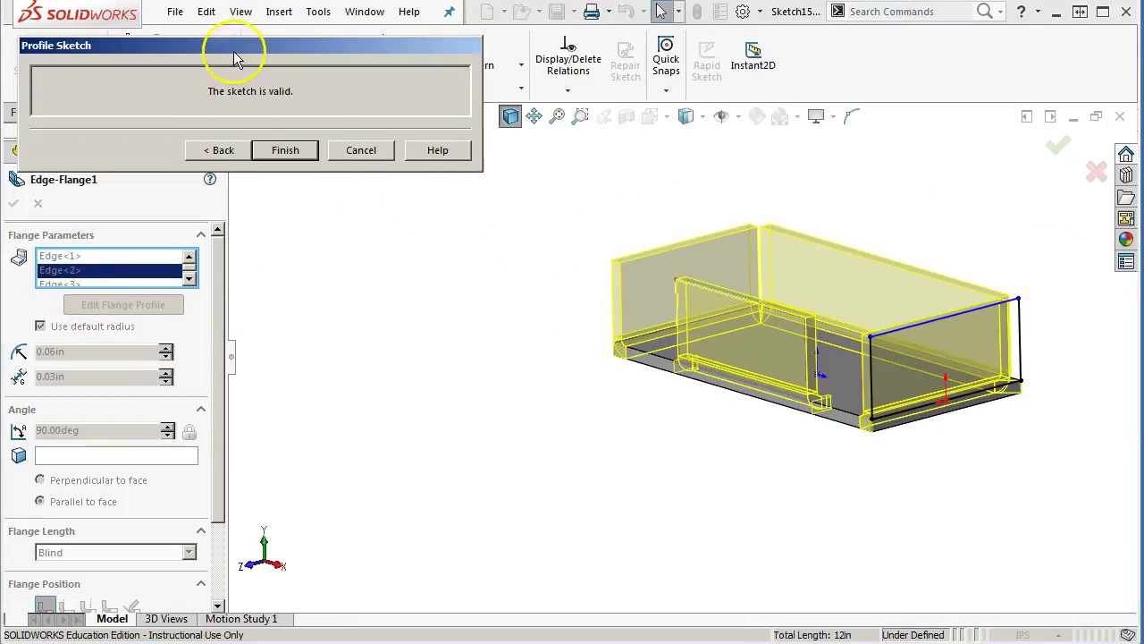
left_click_drag(235, 58, 230, 145)
left_click(77, 58)
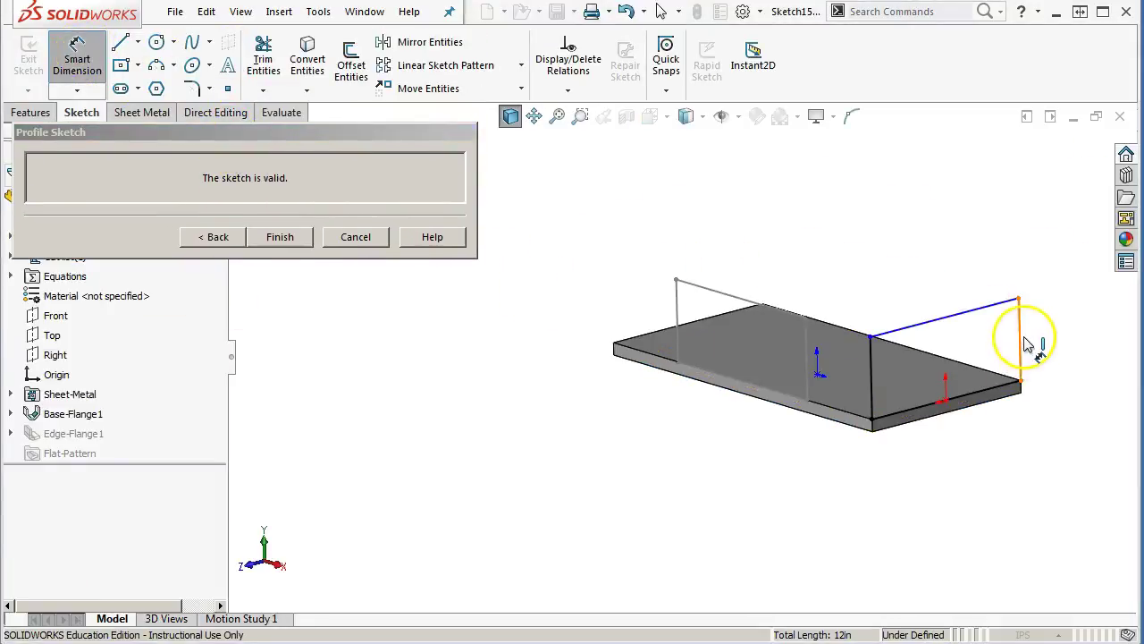
left_click(1027, 344)
left_click(1108, 335)
type(".4")
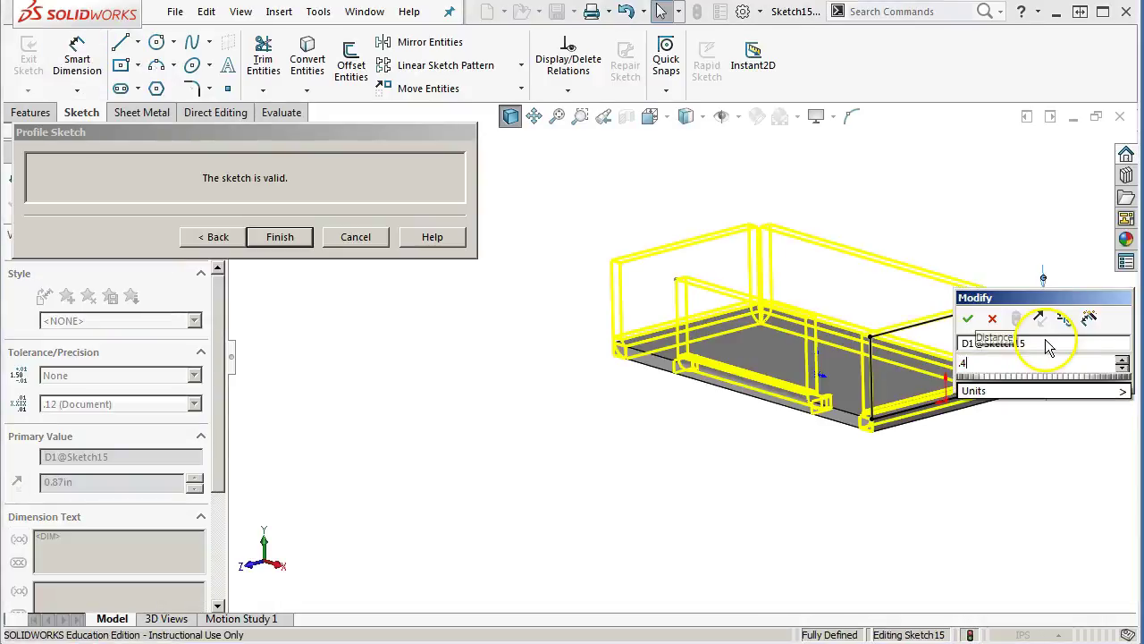
key("BackSpace")
type("75")
key("Return")
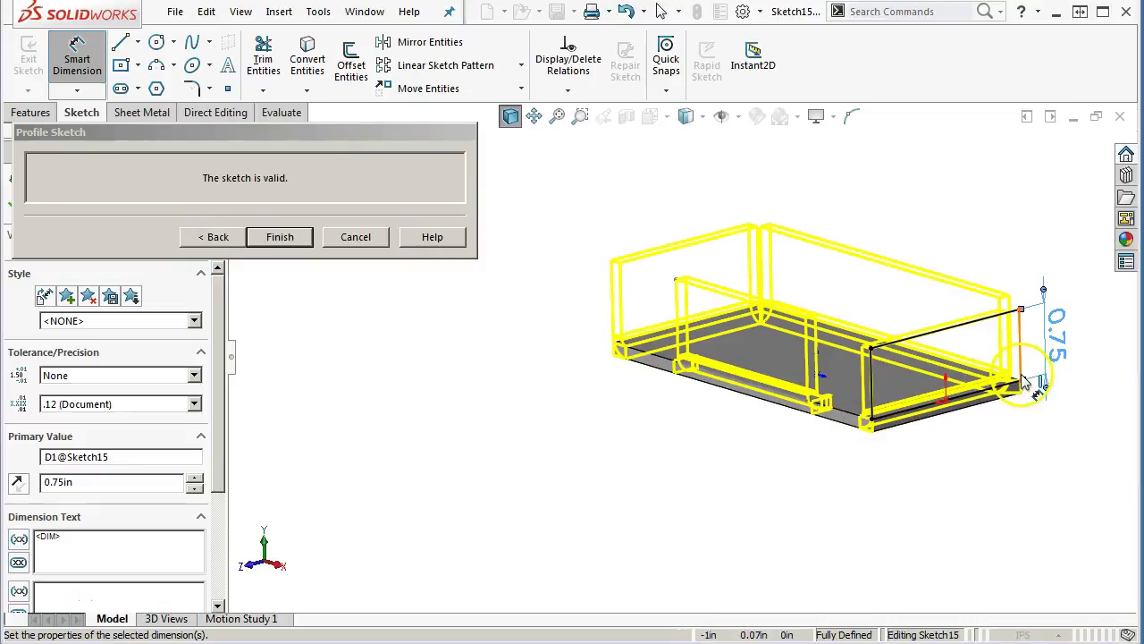
left_click(201, 237)
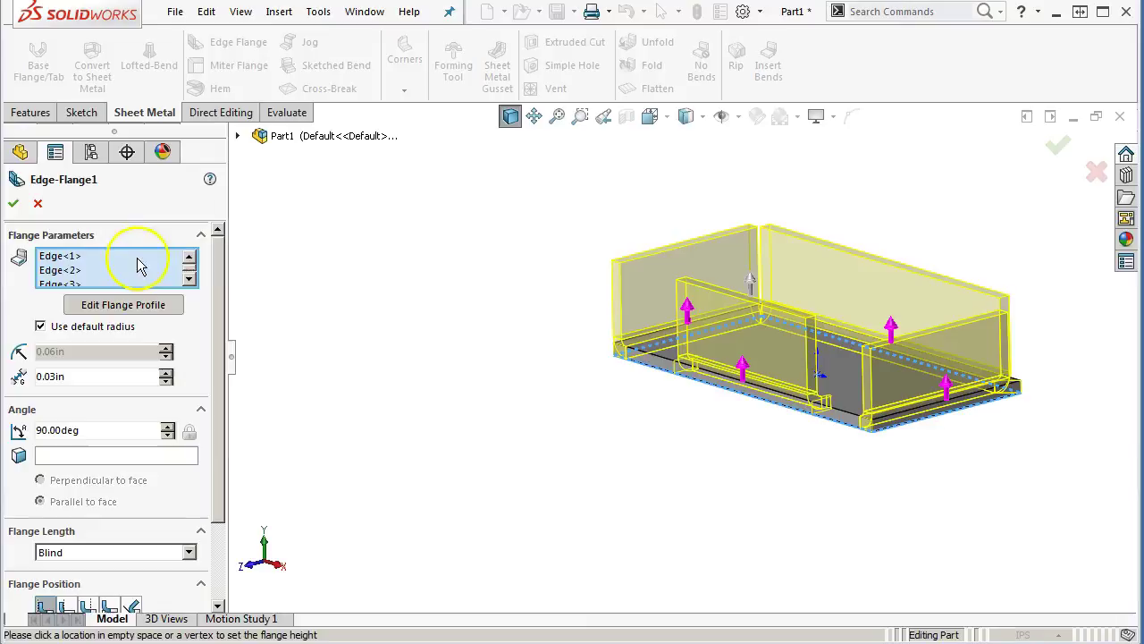
Open the long back flange's profile (Edge<3>) for editing, expand the feature tree, and move the profile message clear of the model.
left_click(189, 278)
left_click(98, 270)
left_click(164, 311)
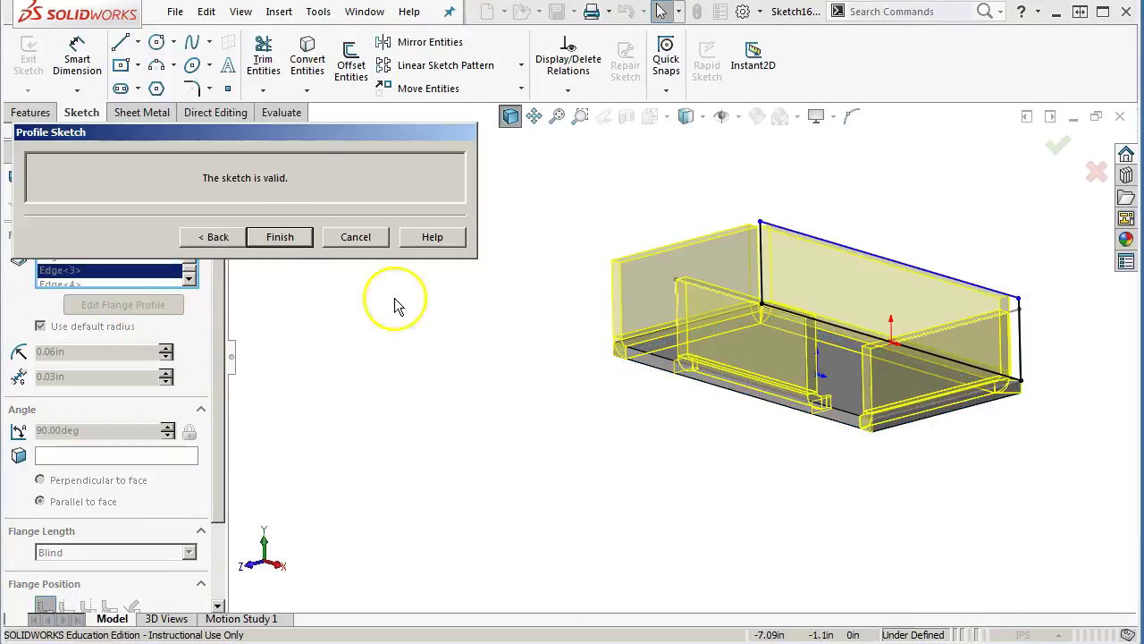
mouse_move(270, 135)
left_mouse_down()
mouse_move(576, 136)
mouse_move(561, 197)
left_mouse_up()
left_click(239, 137)
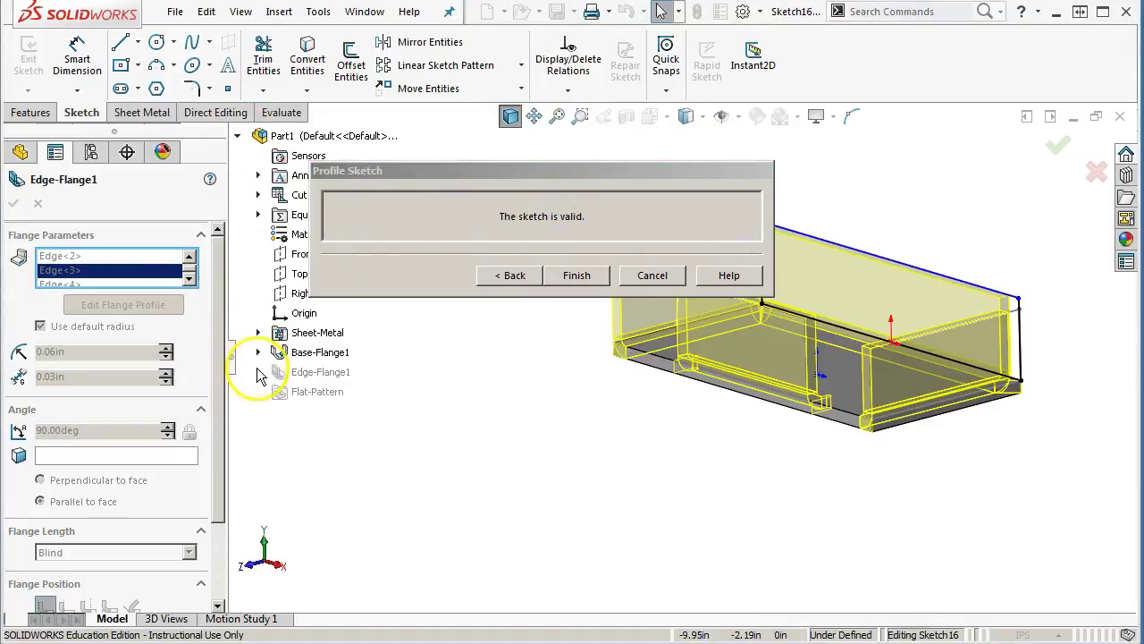
left_click_drag(506, 177, 282, 103)
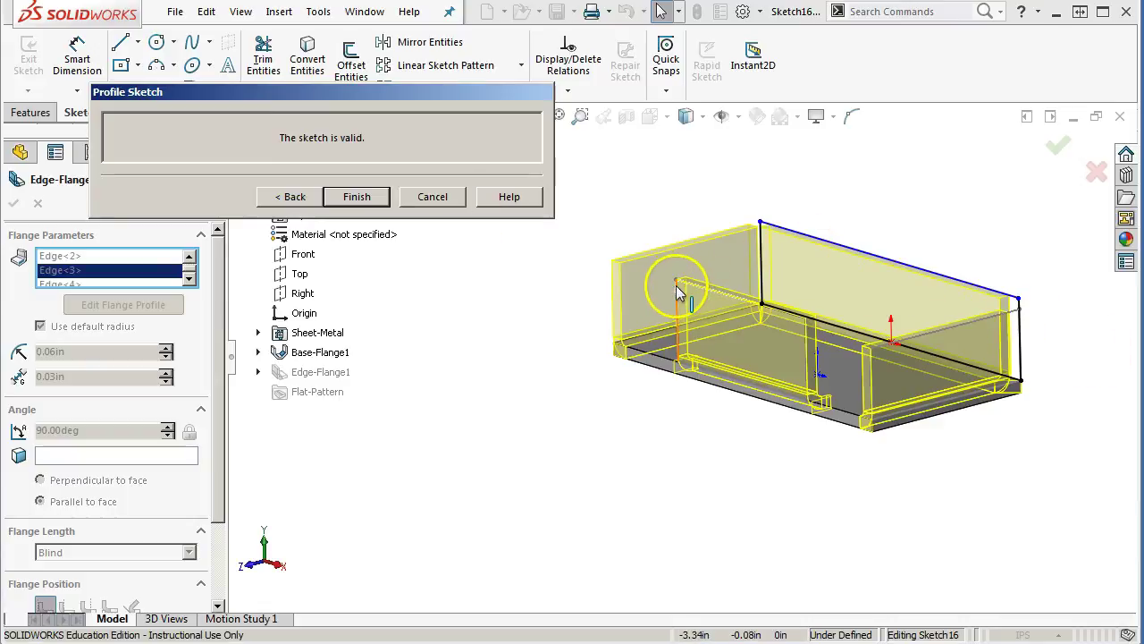
mouse_move(676, 282)
left_mouse_down()
mouse_move(989, 357)
mouse_move(779, 331)
mouse_move(676, 281)
left_mouse_up()
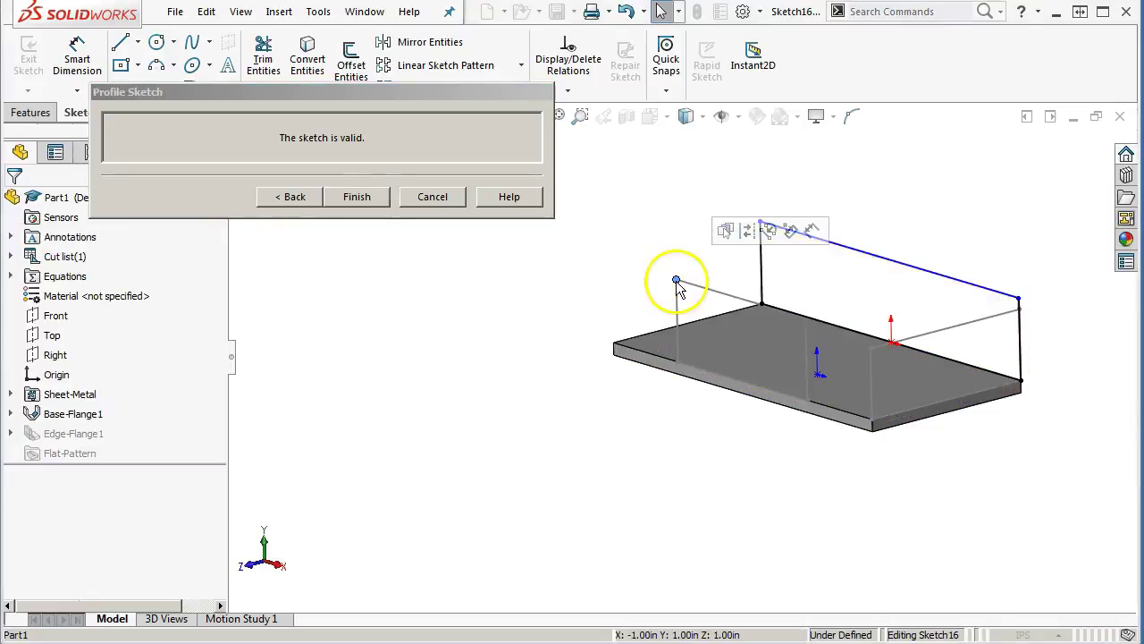
left_click(870, 255, "ctrl")
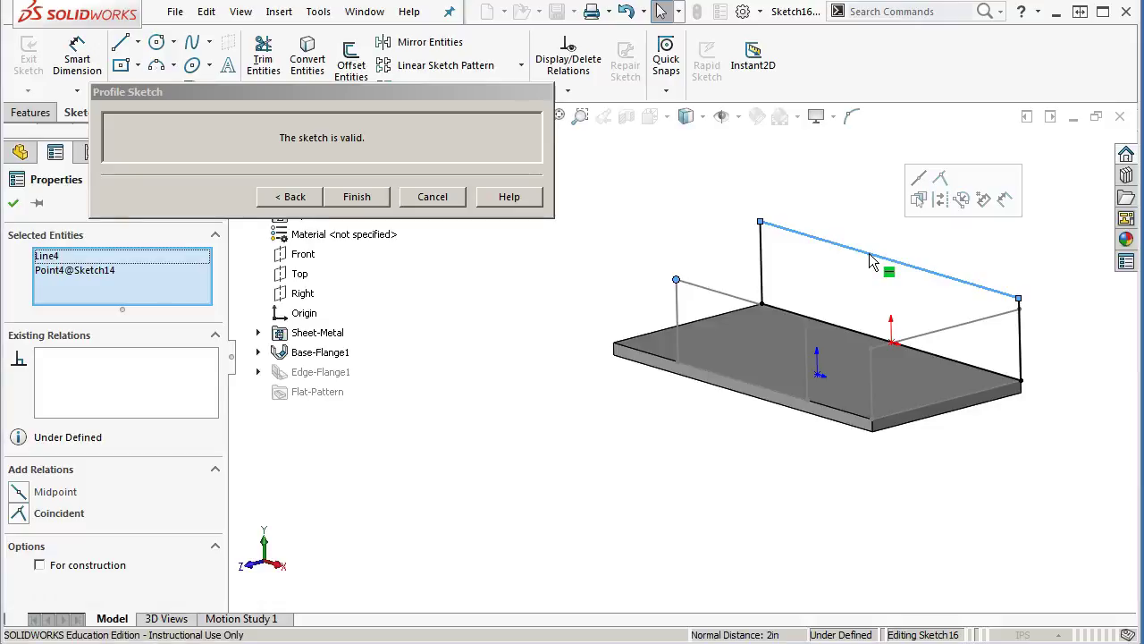
left_click(736, 199)
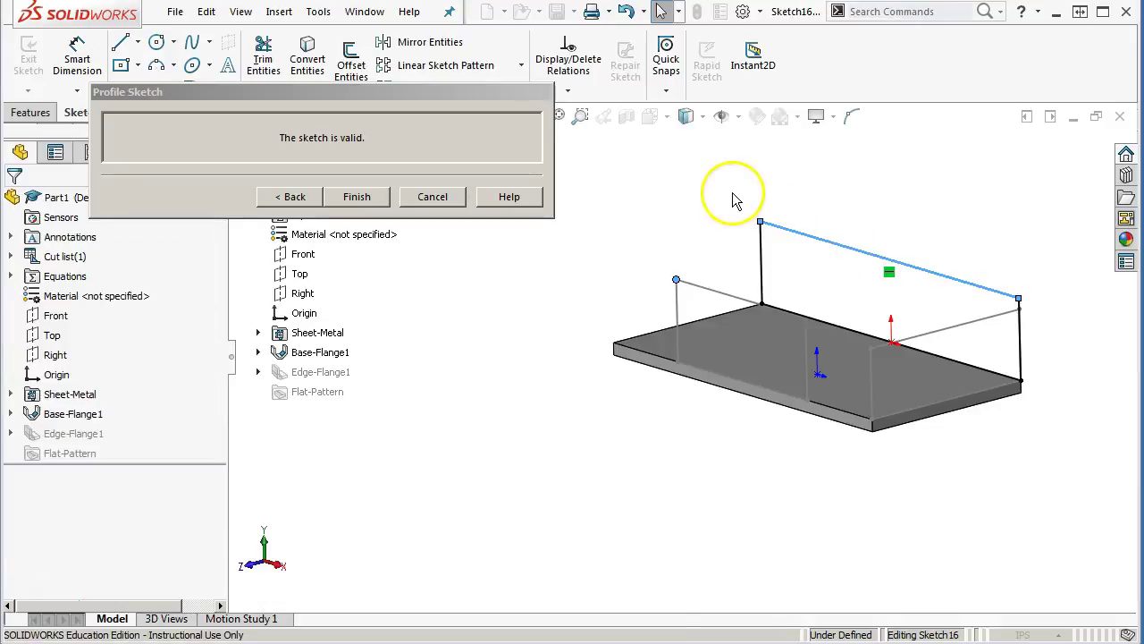
Make the back flange profile's vertical side Equal to the front flange's vertical side and return to the edge flange settings.
left_click(759, 250)
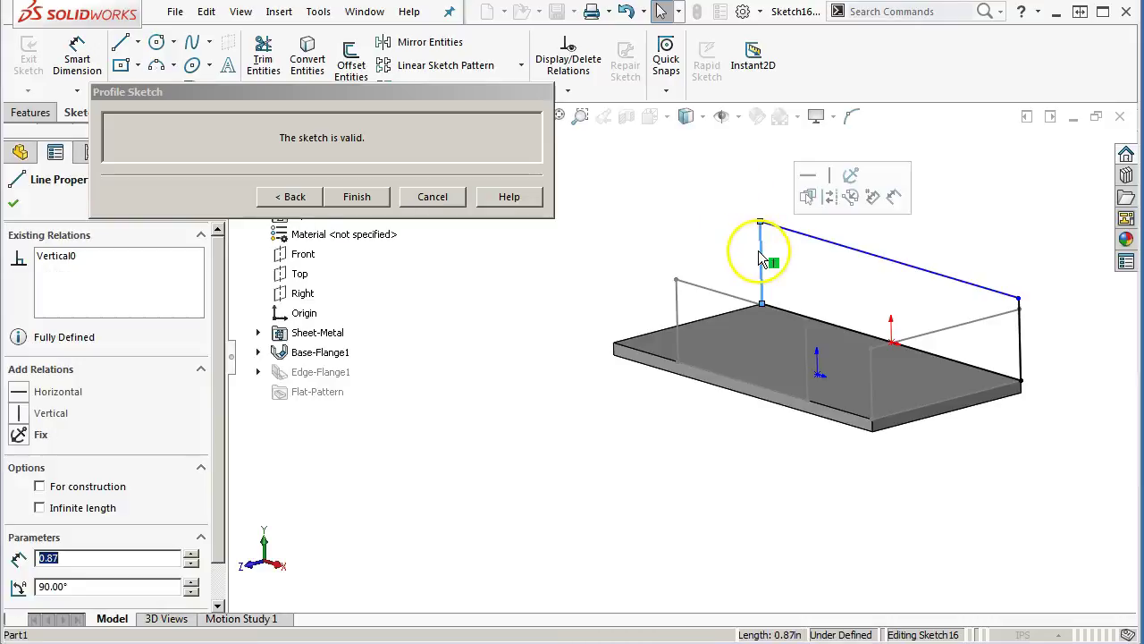
left_click(679, 327, "ctrl")
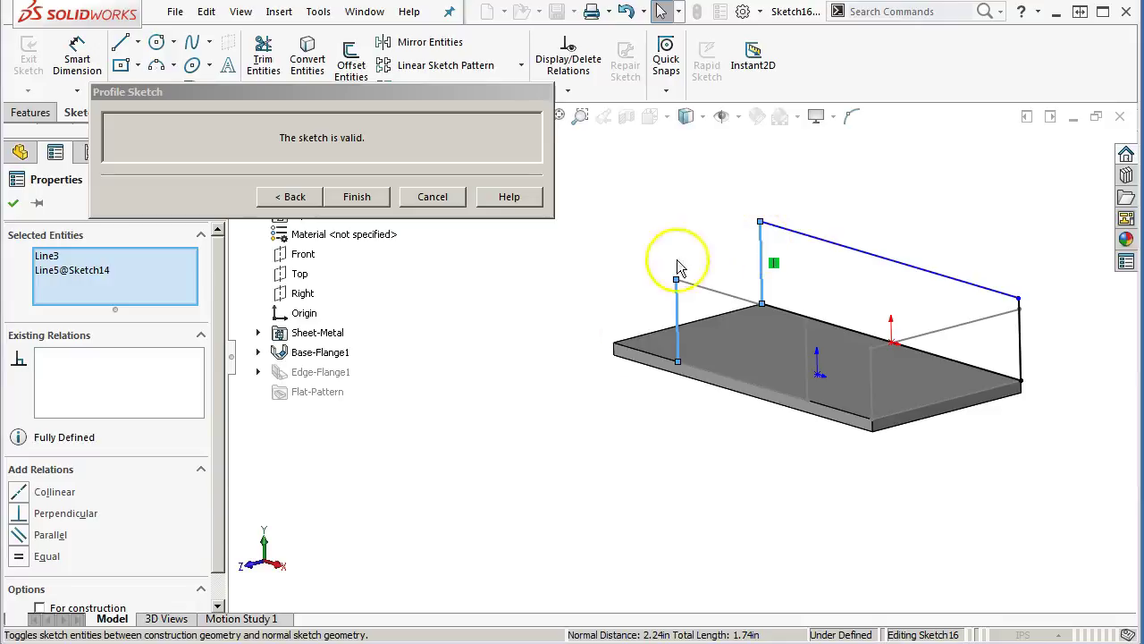
left_click(19, 556)
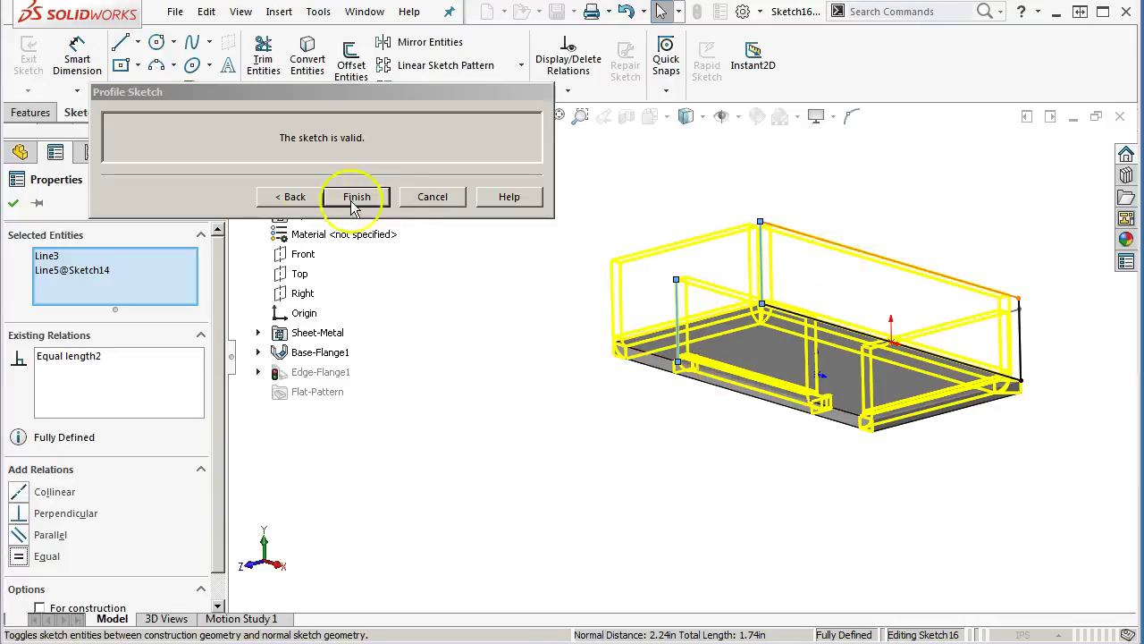
left_click(292, 197)
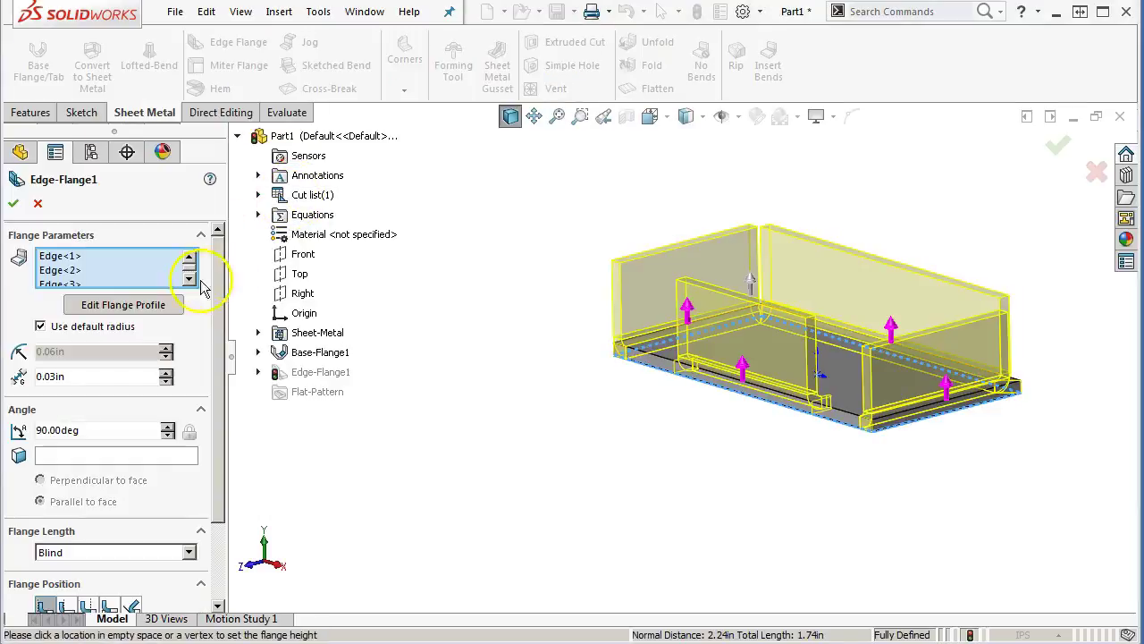
Edit the profile of Edge<4>, make its vertical side Equal to the opposite end flange's vertical side, and return to the flange settings.
scroll(179, 259, "down", 1)
left_click(59, 284)
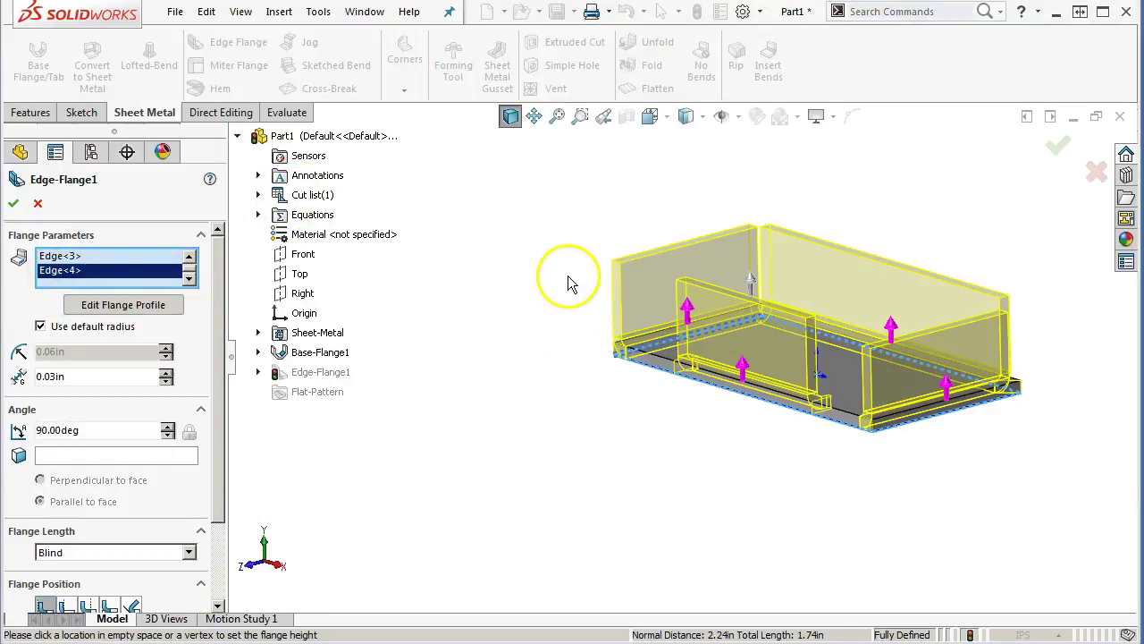
left_click(90, 305)
left_click(613, 310)
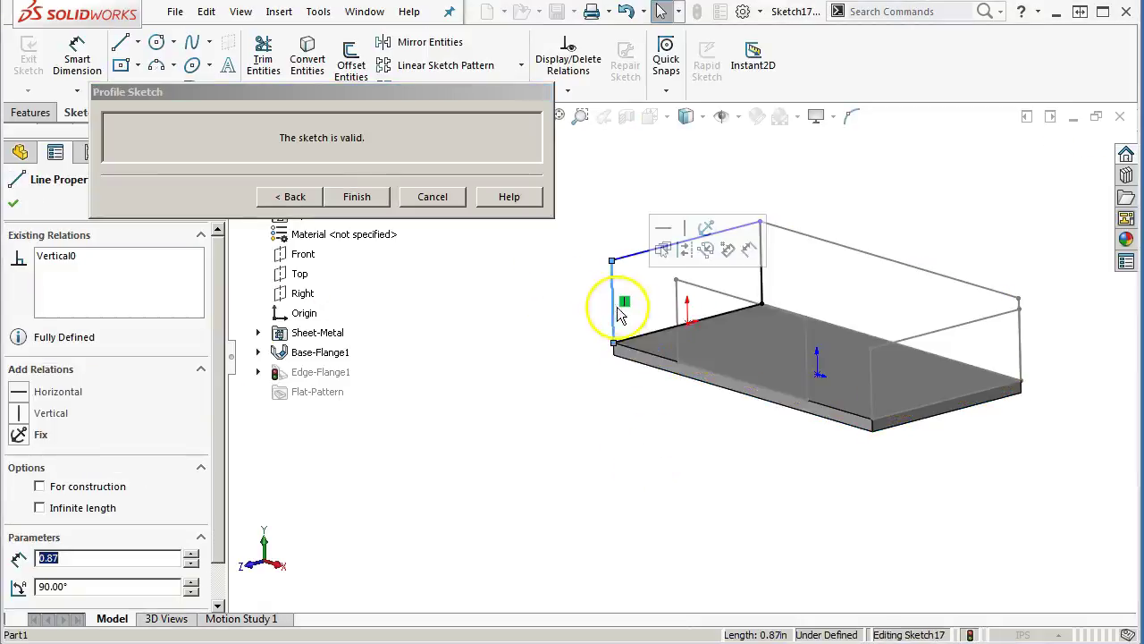
left_click(870, 374, "ctrl")
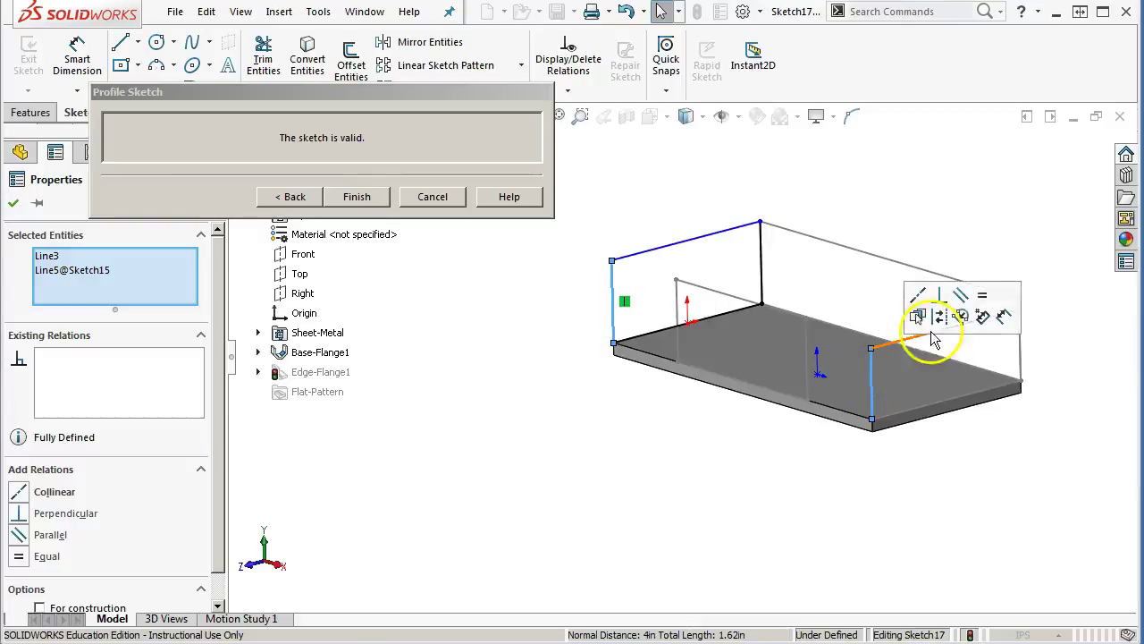
left_click(970, 308)
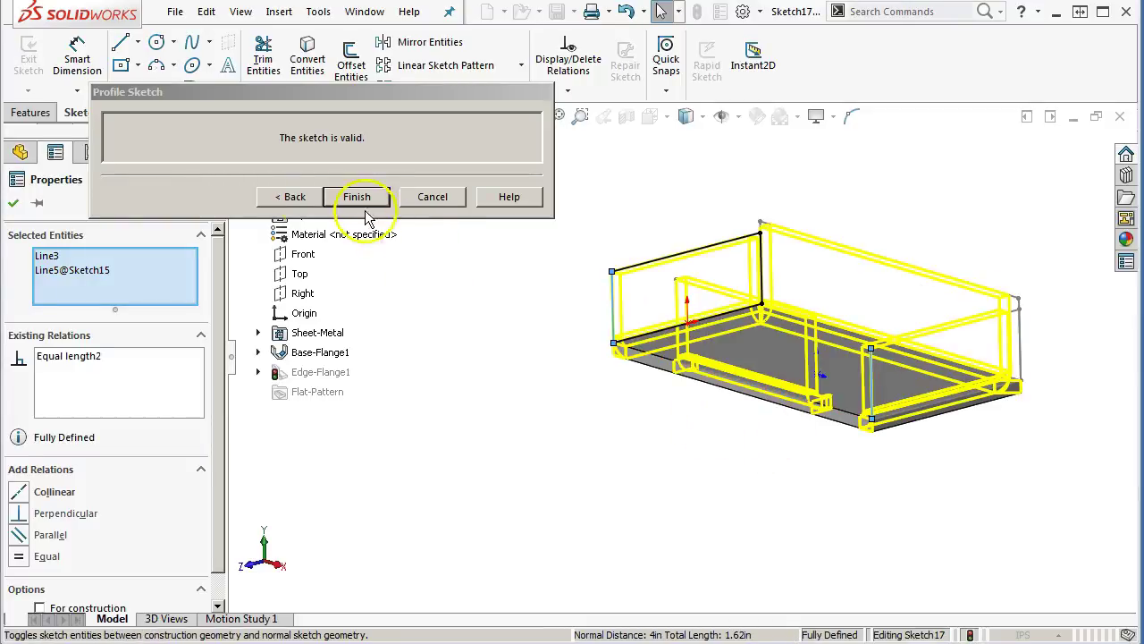
left_click(308, 195)
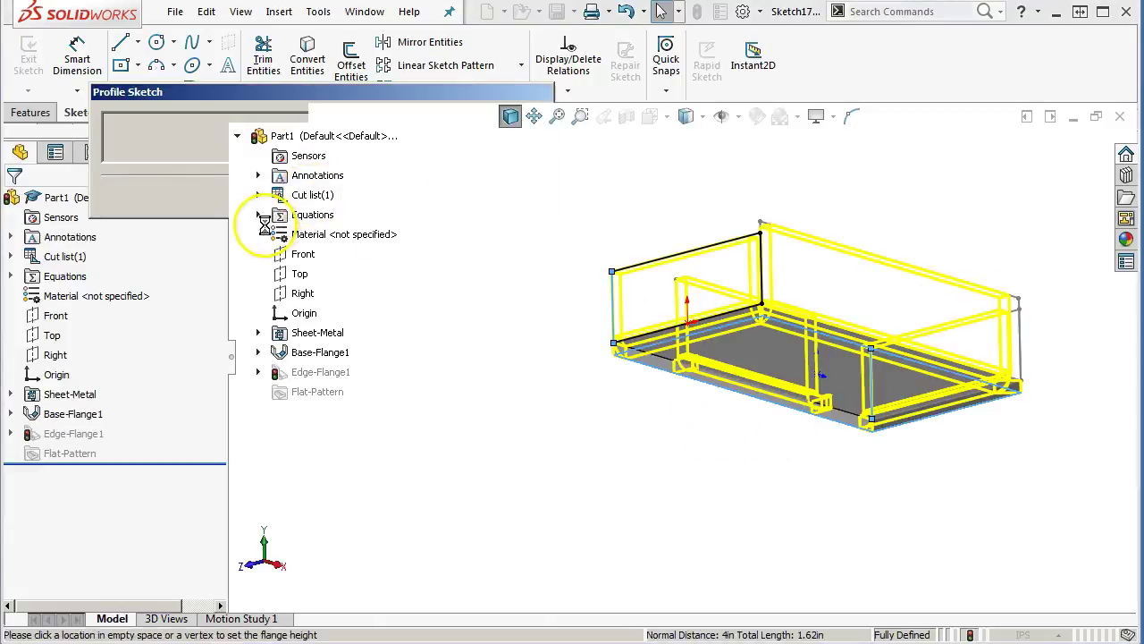
Accept the edge flange with its edited profiles and inspect the sketches and bends listed under Edge-Flange1.
scroll(167, 372, "down", 3)
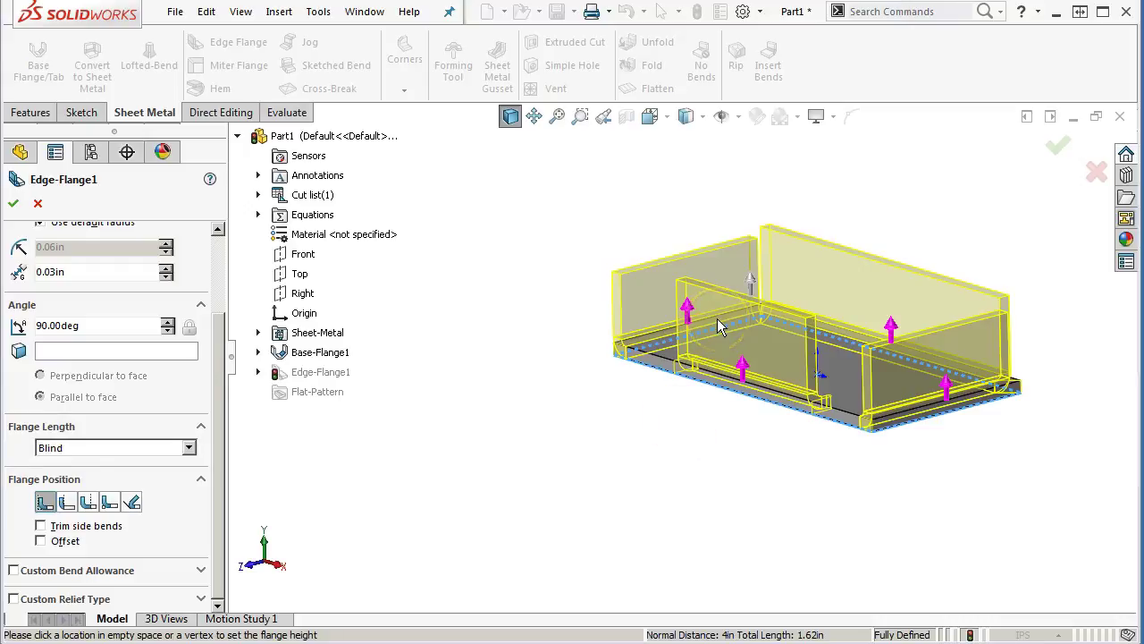
left_click(13, 203)
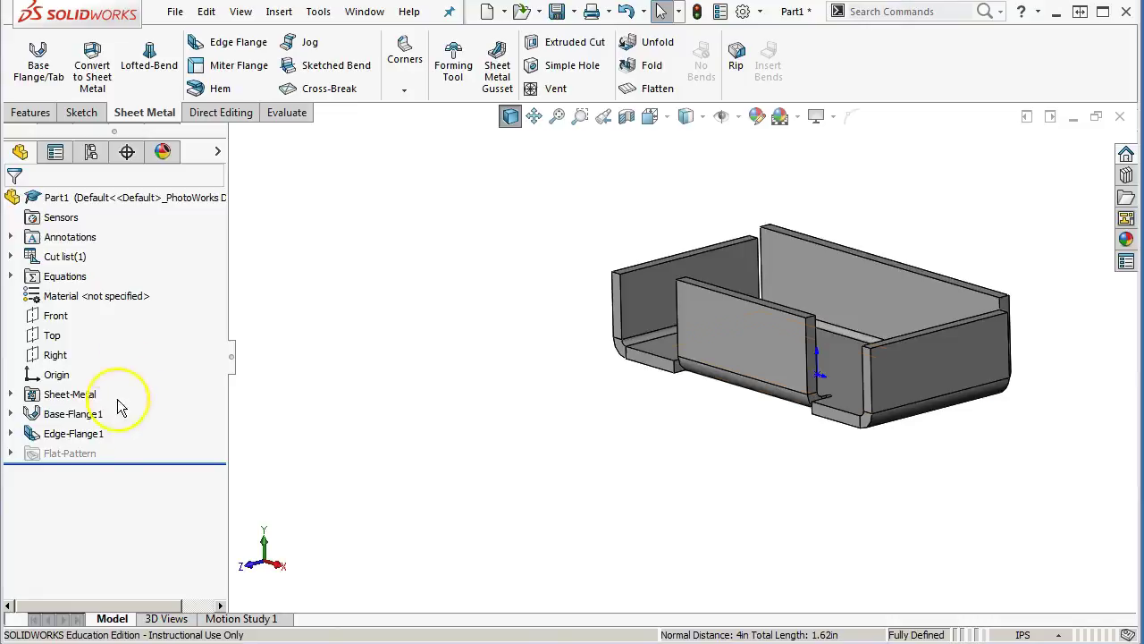
left_click(10, 434)
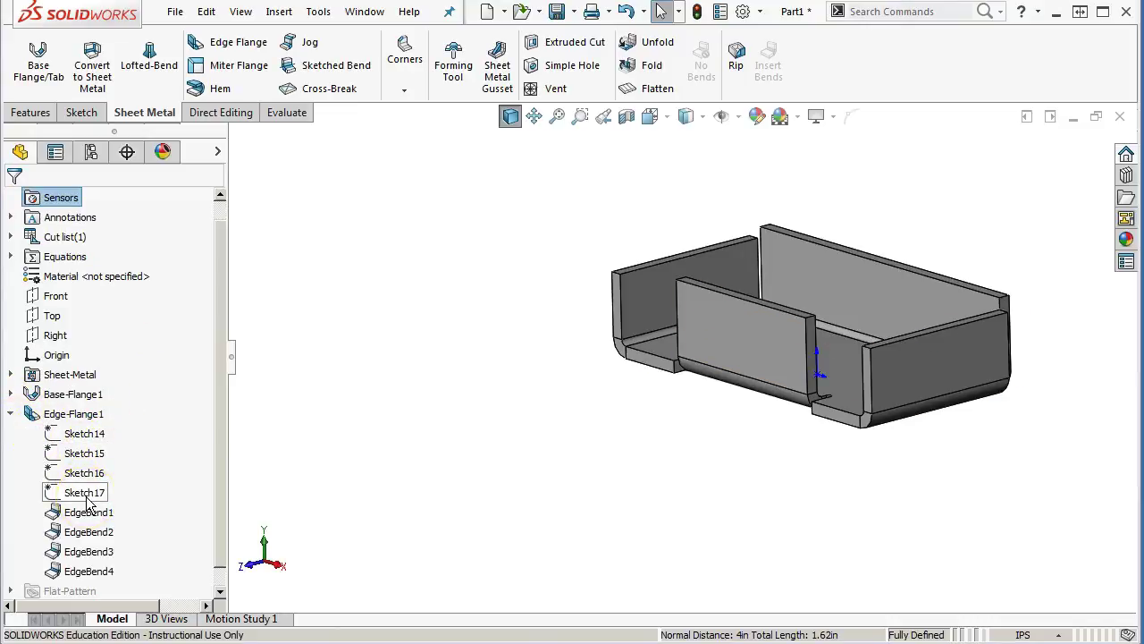
left_click(10, 414)
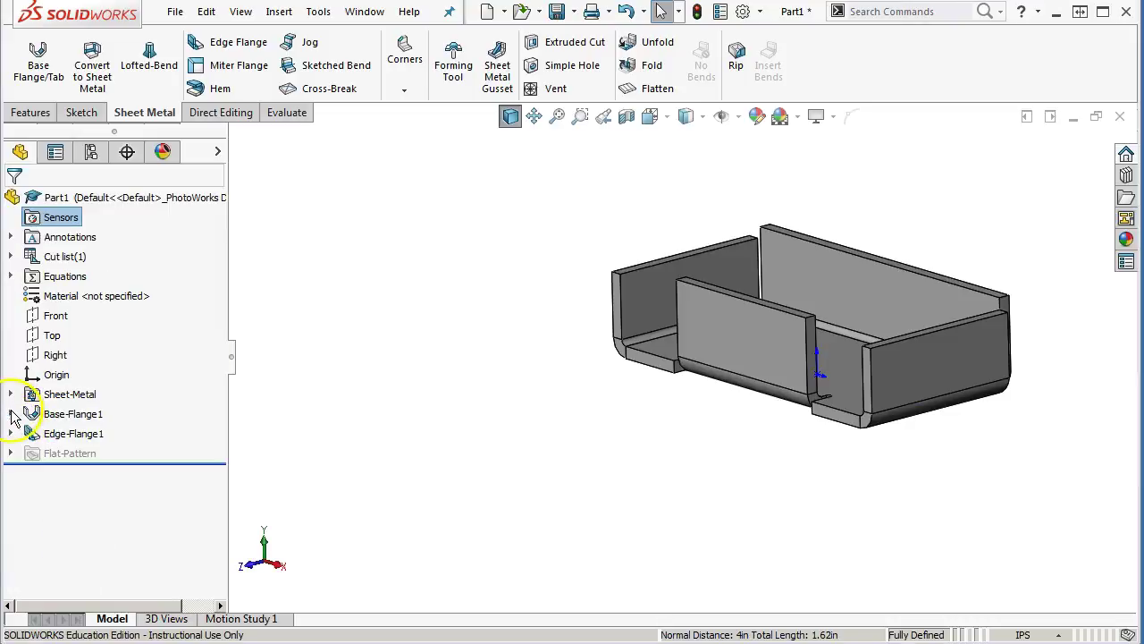
Reopen the settings of Edge-Flange1, review the flange length and position options, and close the feature.
right_click(53, 433)
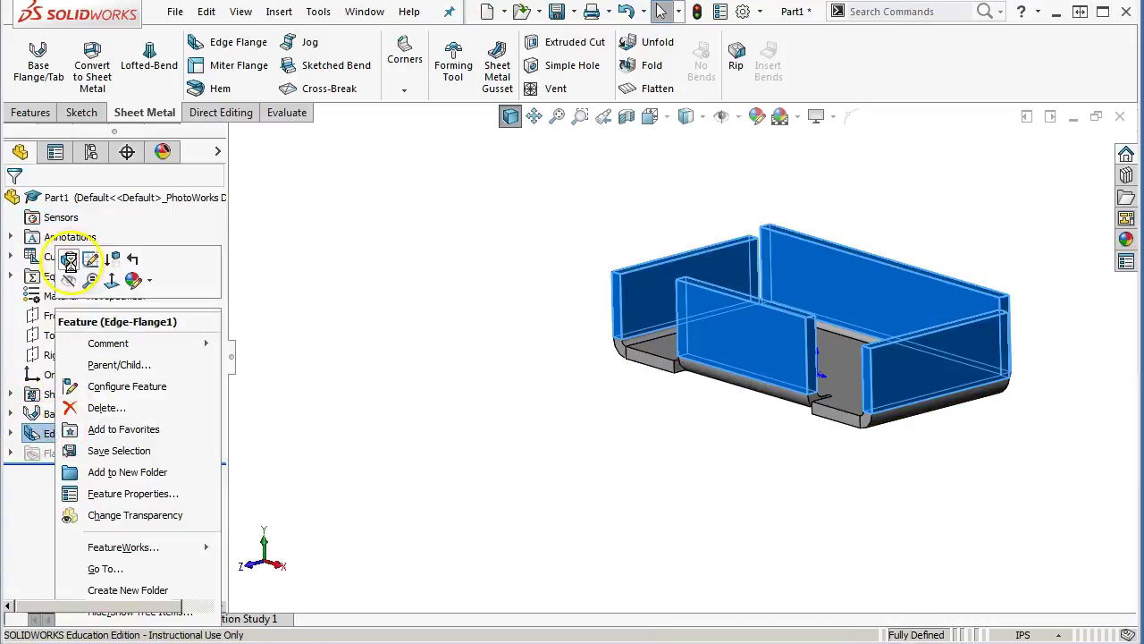
left_click(69, 260)
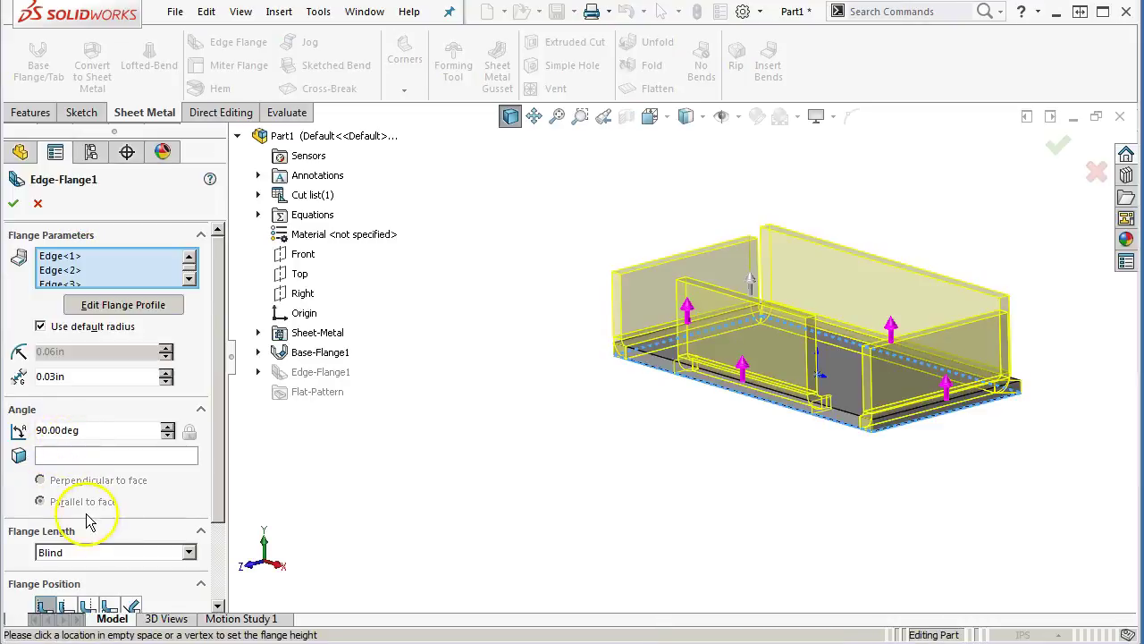
scroll(89, 523, "down", 3)
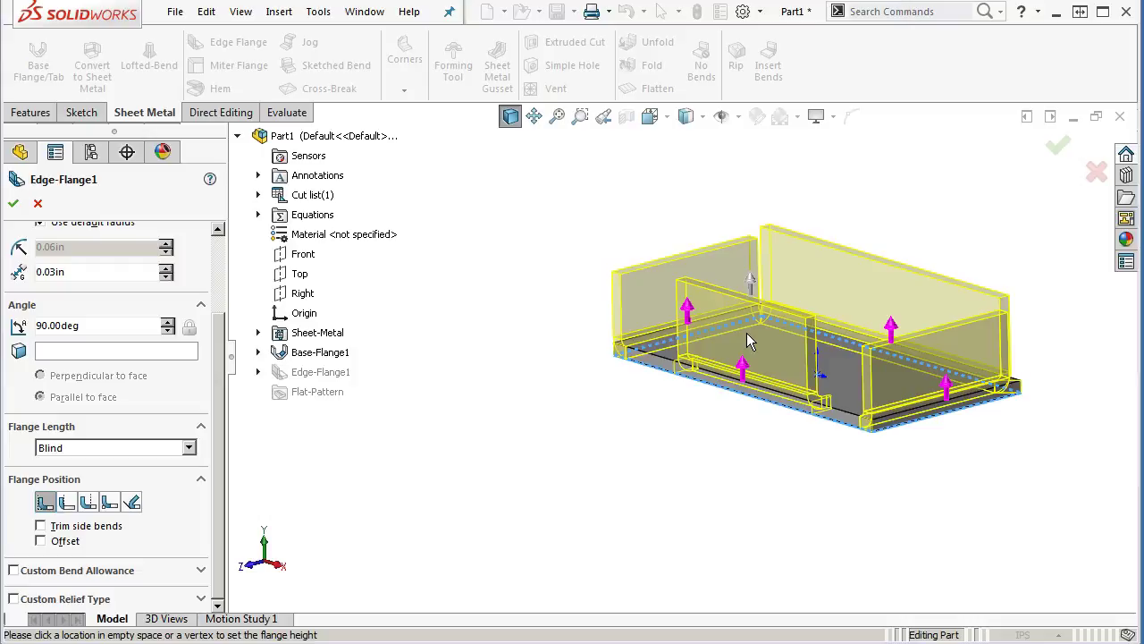
left_click(16, 208)
Reopen the settings of Edge-Flange1 and compare the five flange positions on the model preview.
middle_click_drag(532, 328, 527, 357)
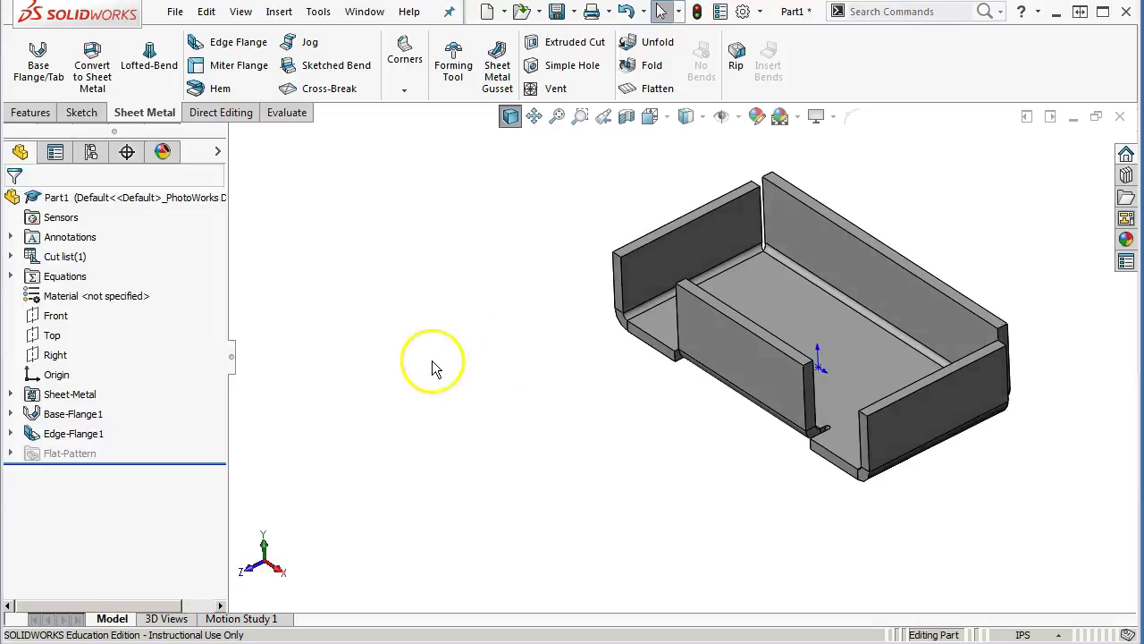
right_click(101, 445)
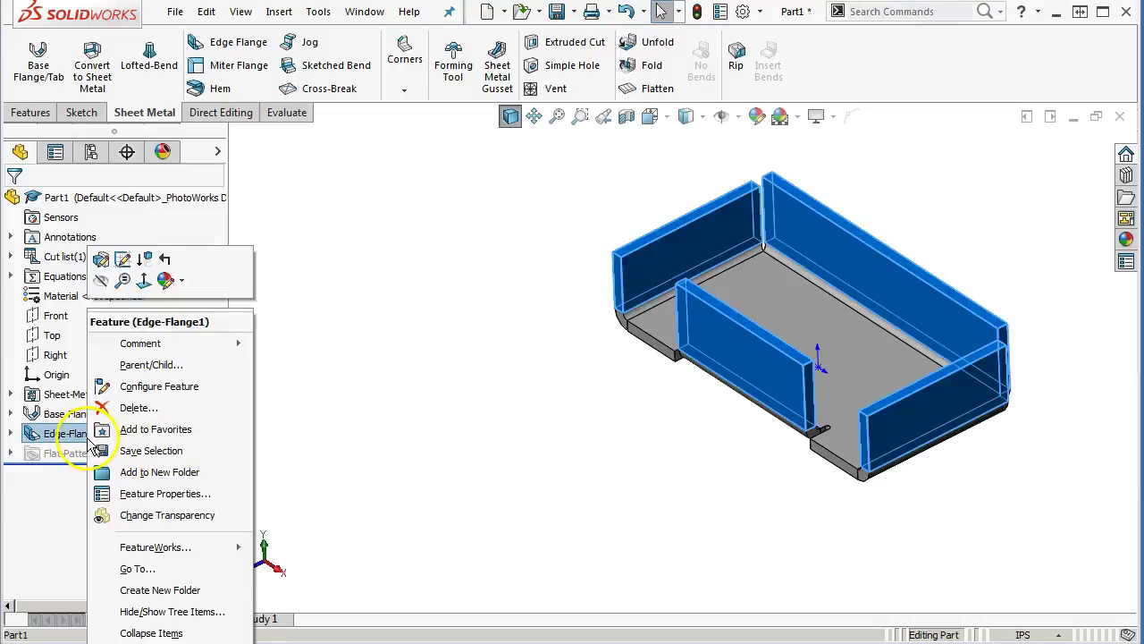
left_click(106, 265)
scroll(160, 402, "down", 2)
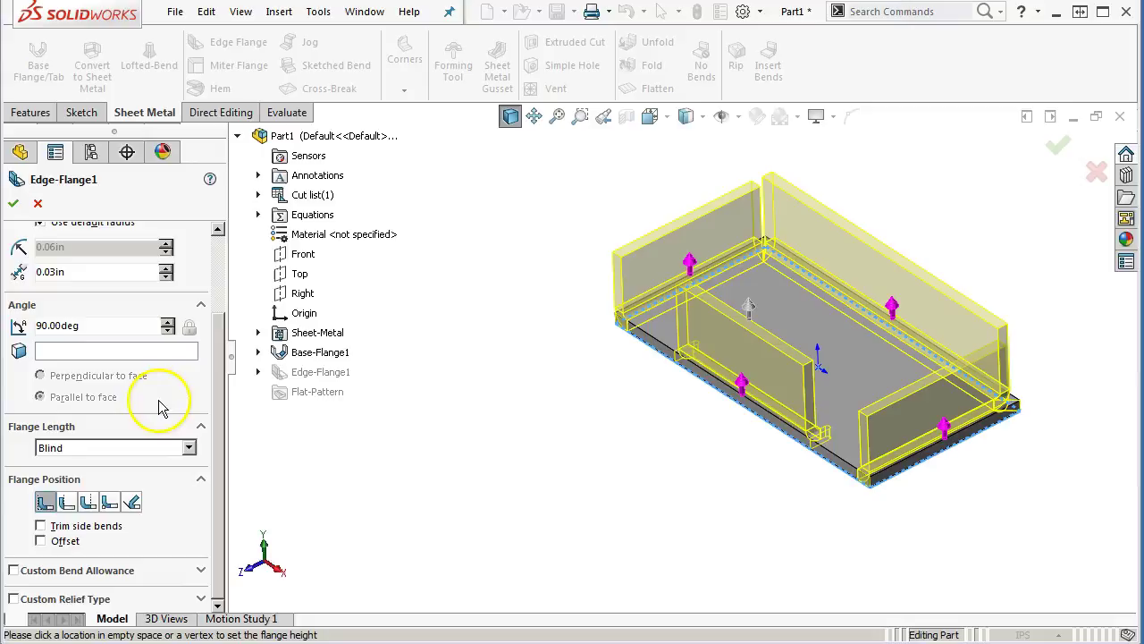
scroll(741, 391, "down", 3)
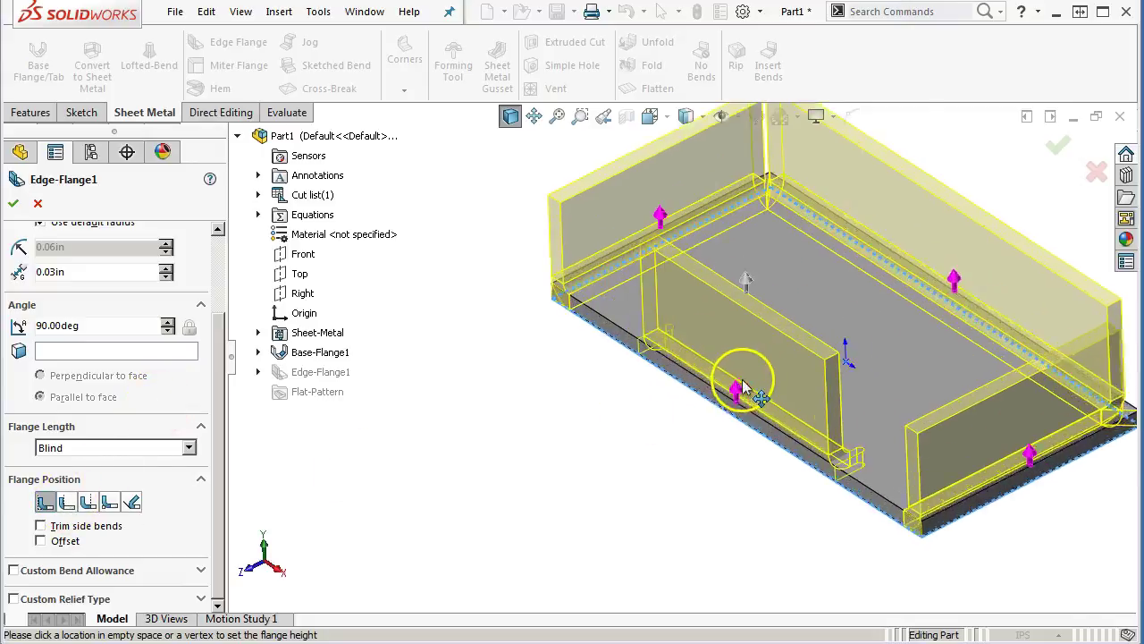
left_click(67, 502)
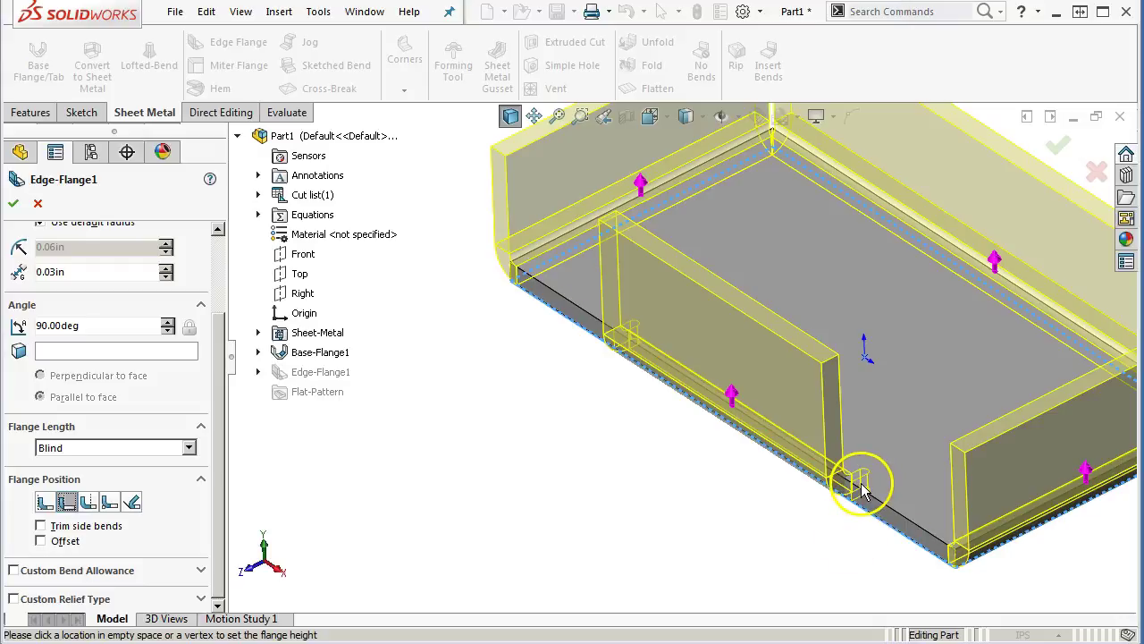
left_click(88, 502)
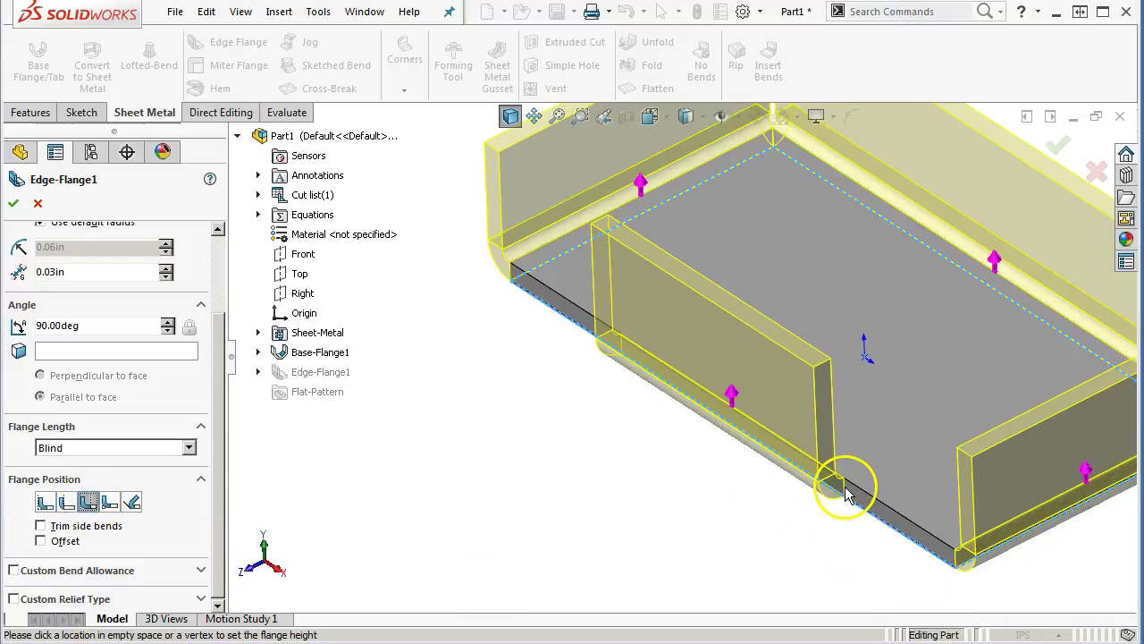
left_click(109, 503)
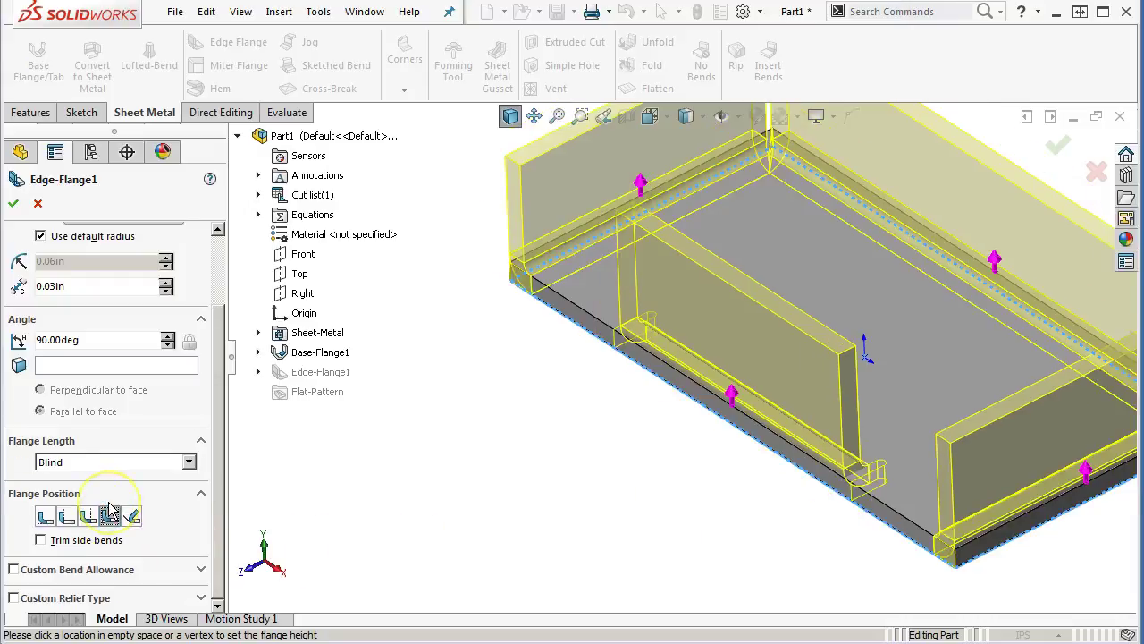
left_click(131, 516)
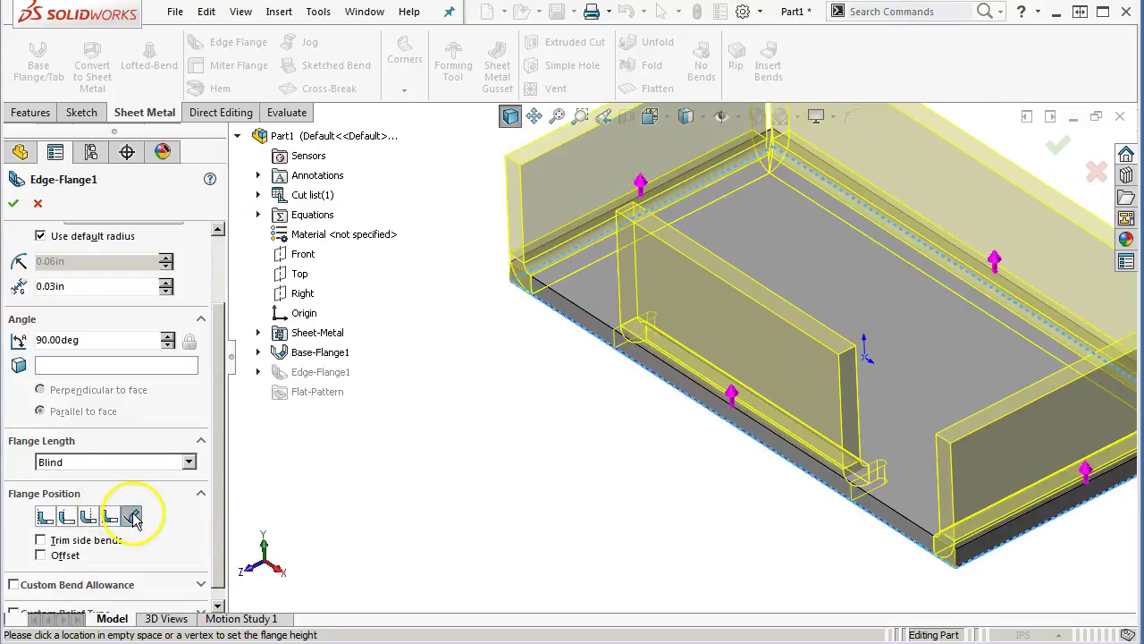
left_click(44, 516)
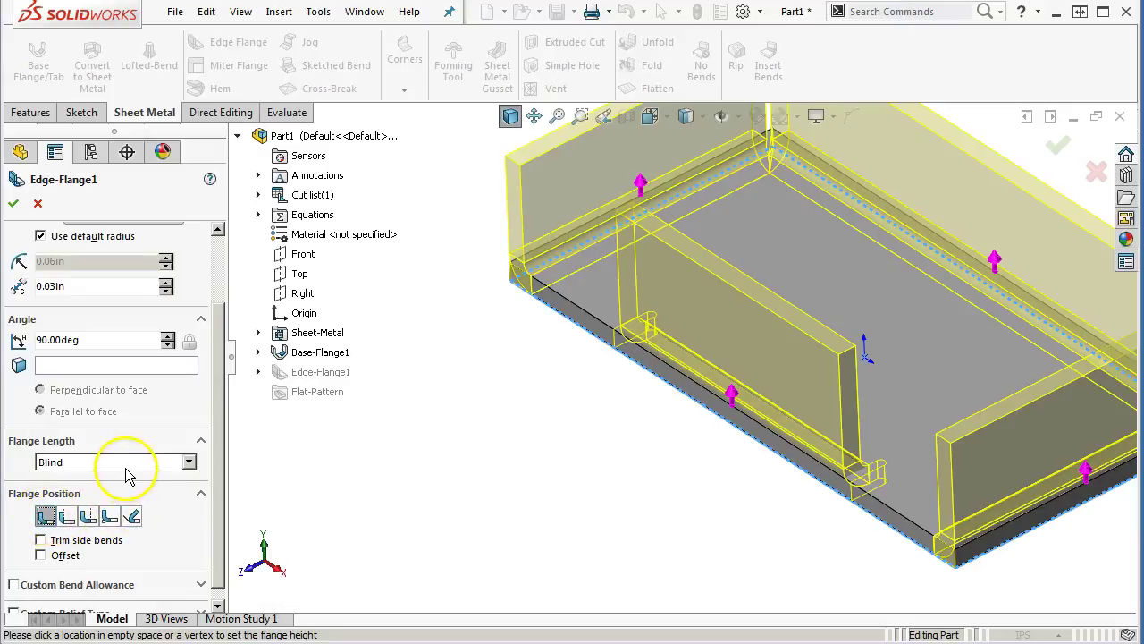
Set the flange position of Edge-Flange1 to Bend Outside and accept the feature.
left_click(87, 516)
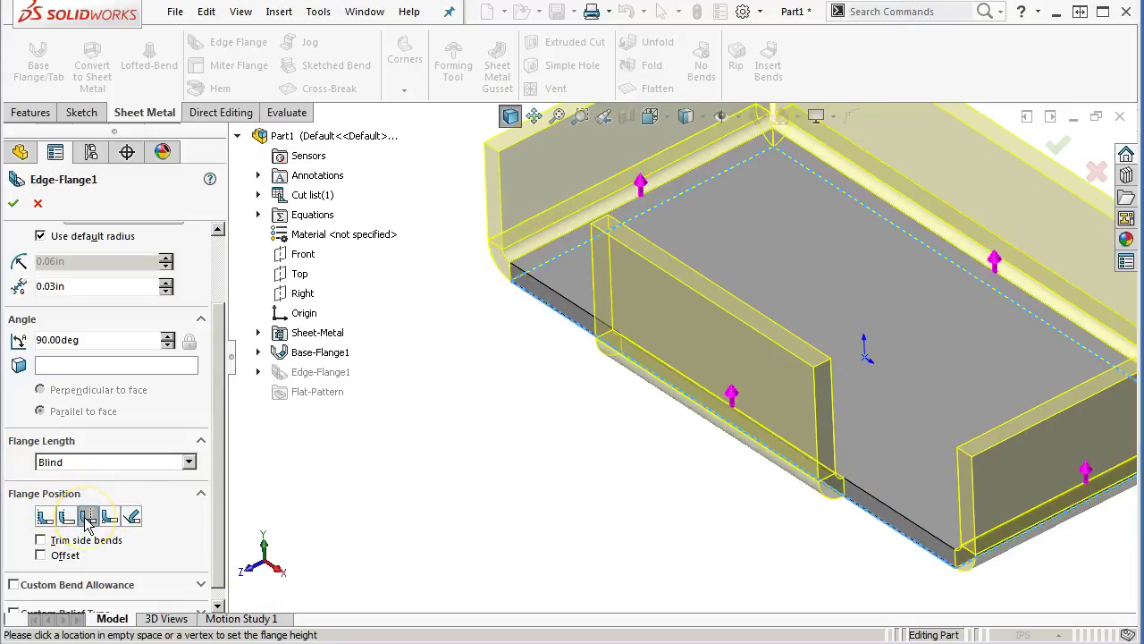
left_click(65, 517)
left_click(87, 517)
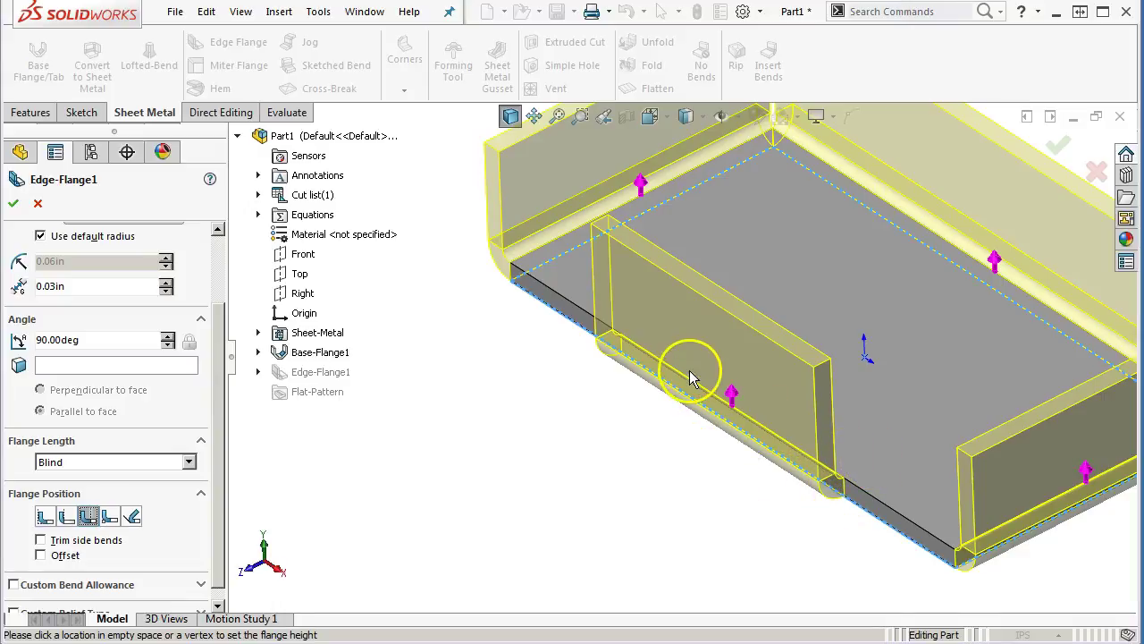
left_click(14, 203)
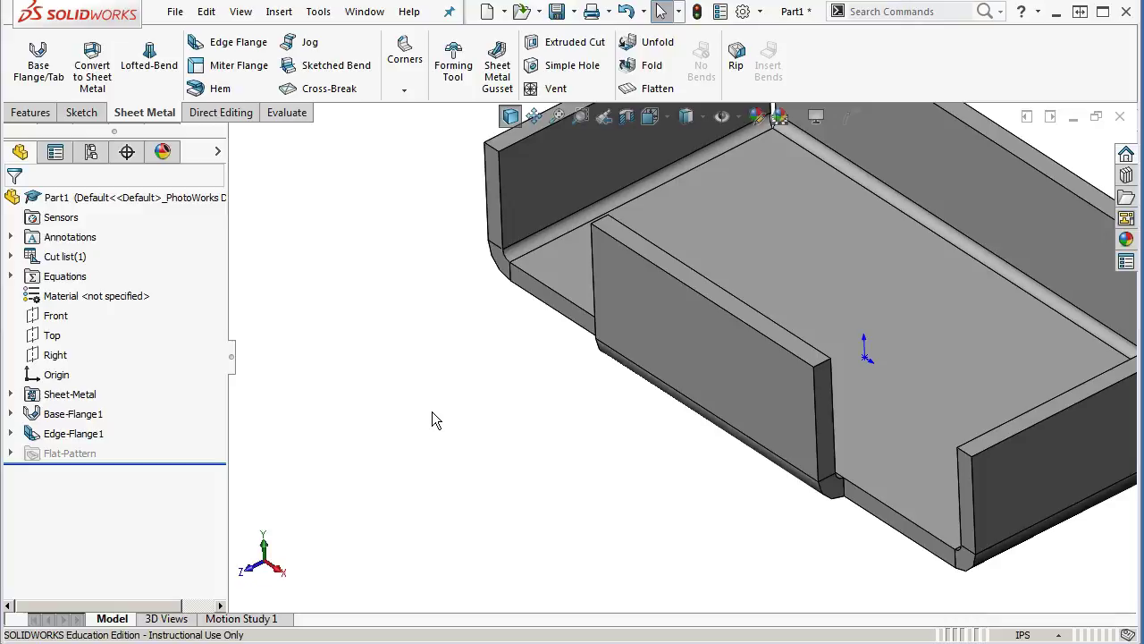
middle_click_drag(721, 478, 819, 340)
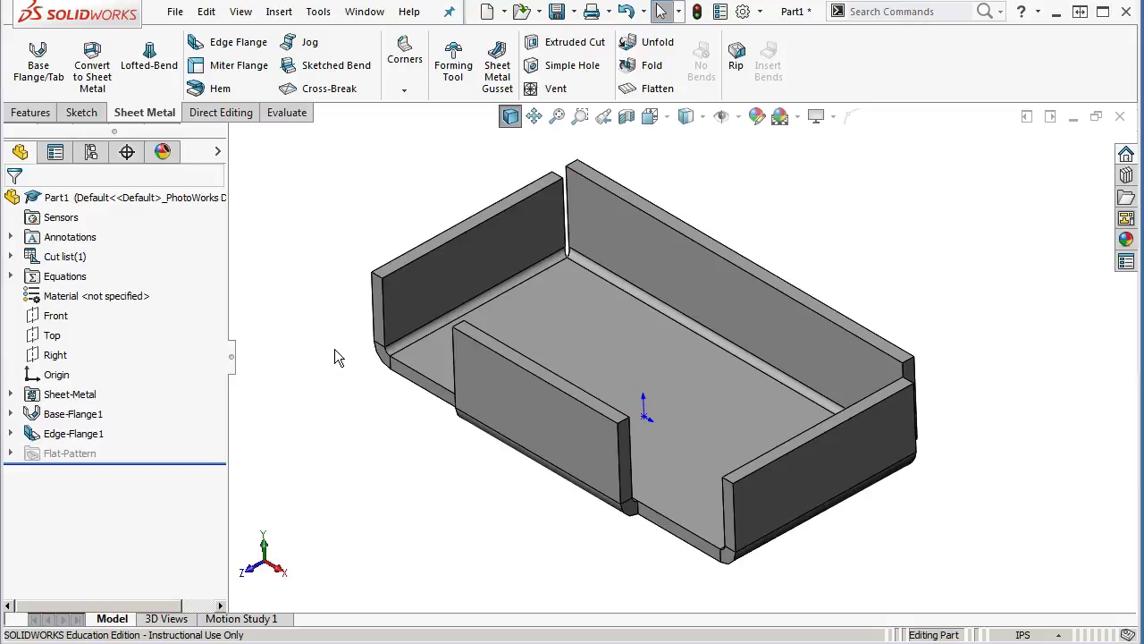
Save the part as "200x400x10ga box" in the GTC298 folder under Public Documents.
left_click(556, 11)
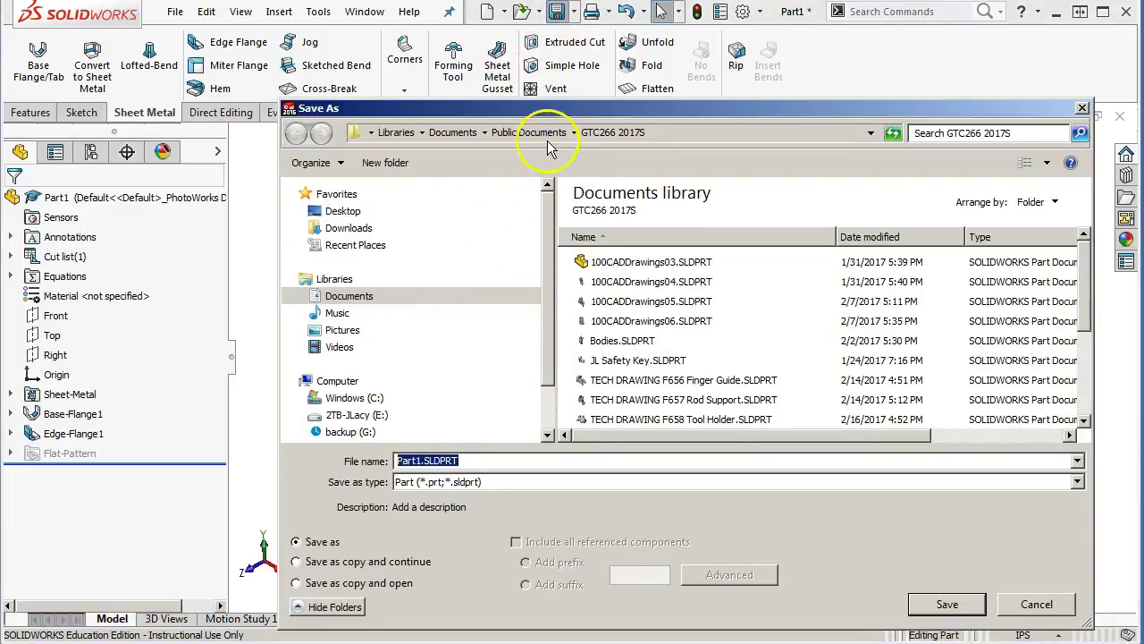
left_click(544, 136)
double_click(603, 300)
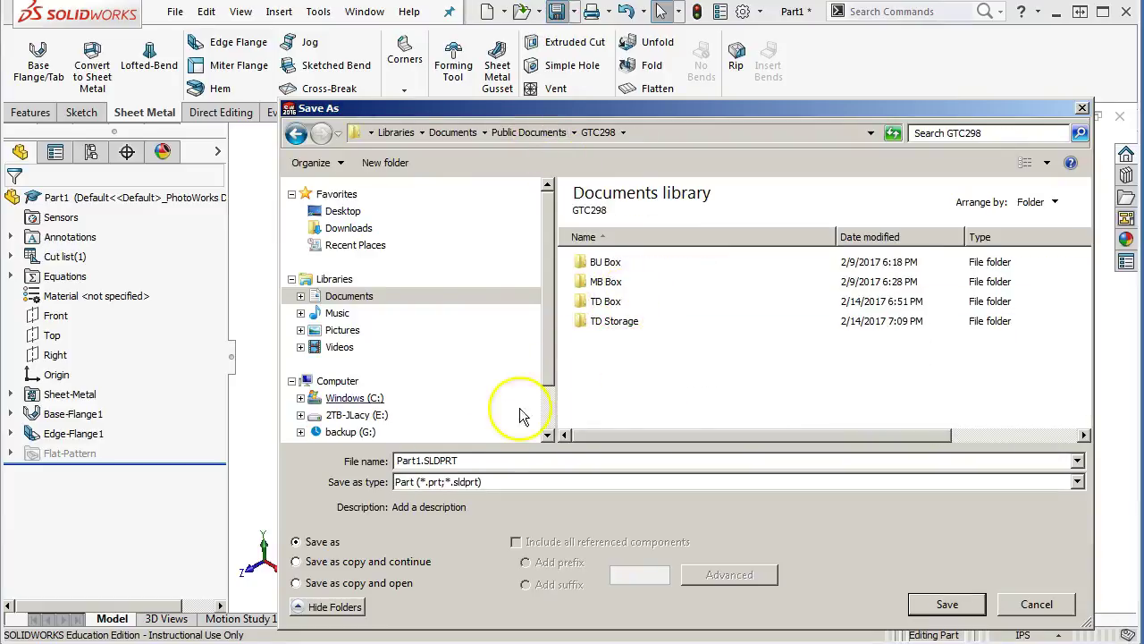
double_click(483, 460)
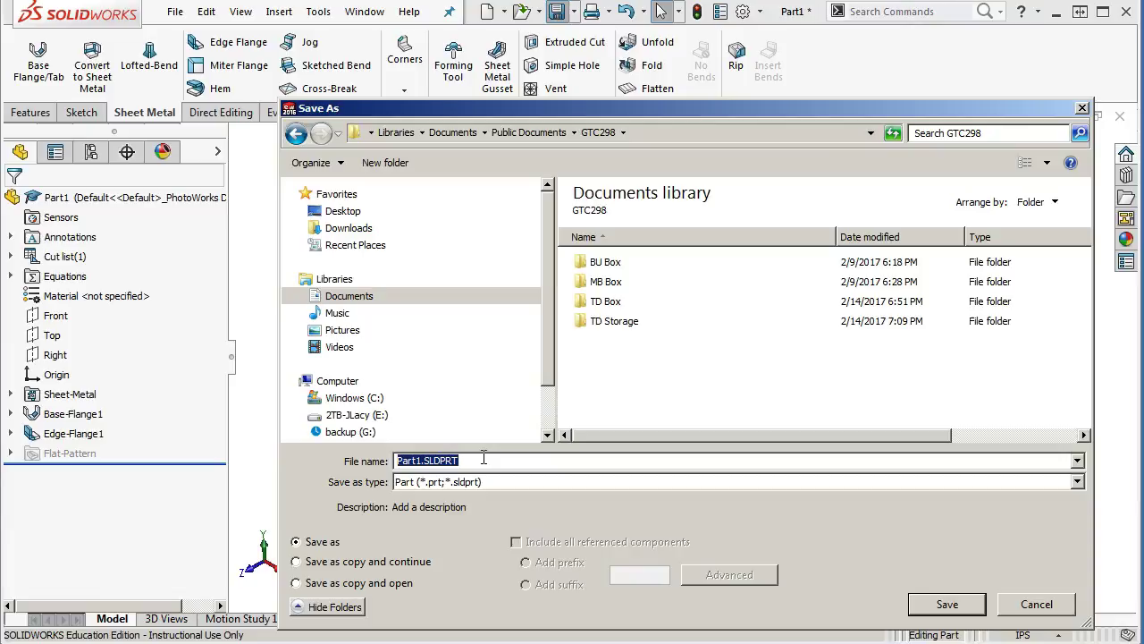
type("200x4")
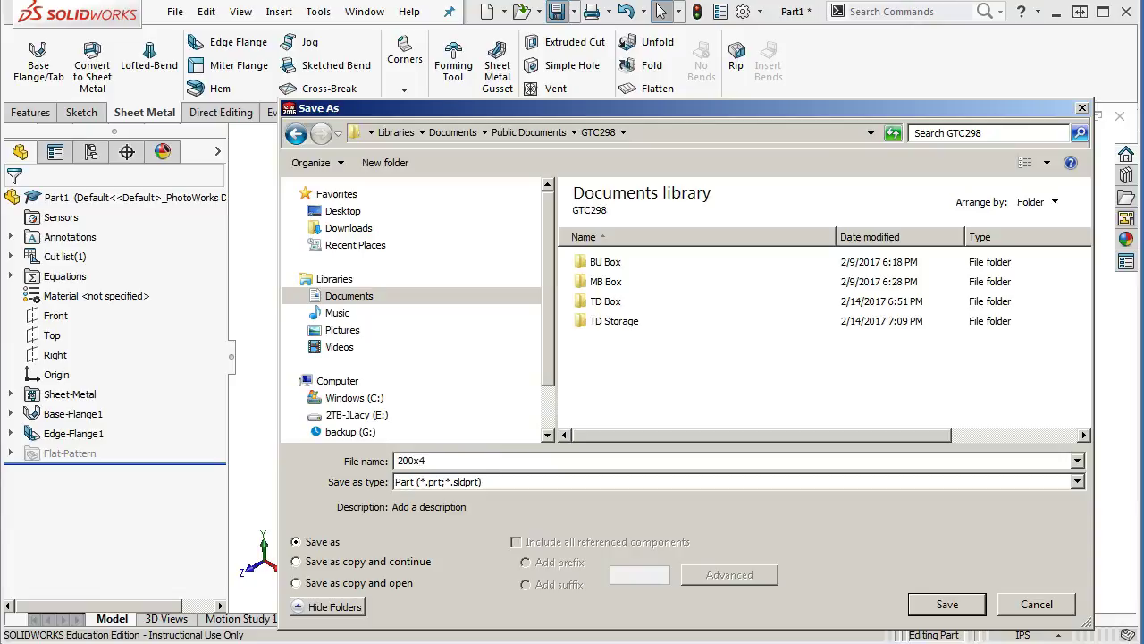
type("00x10ga box")
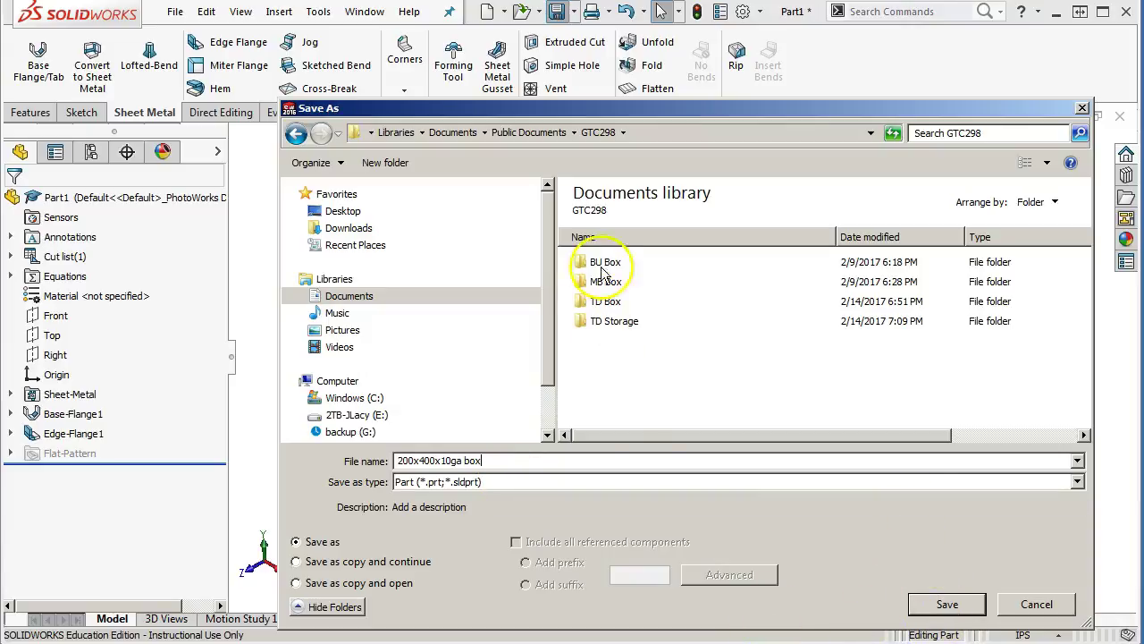
left_click(945, 603)
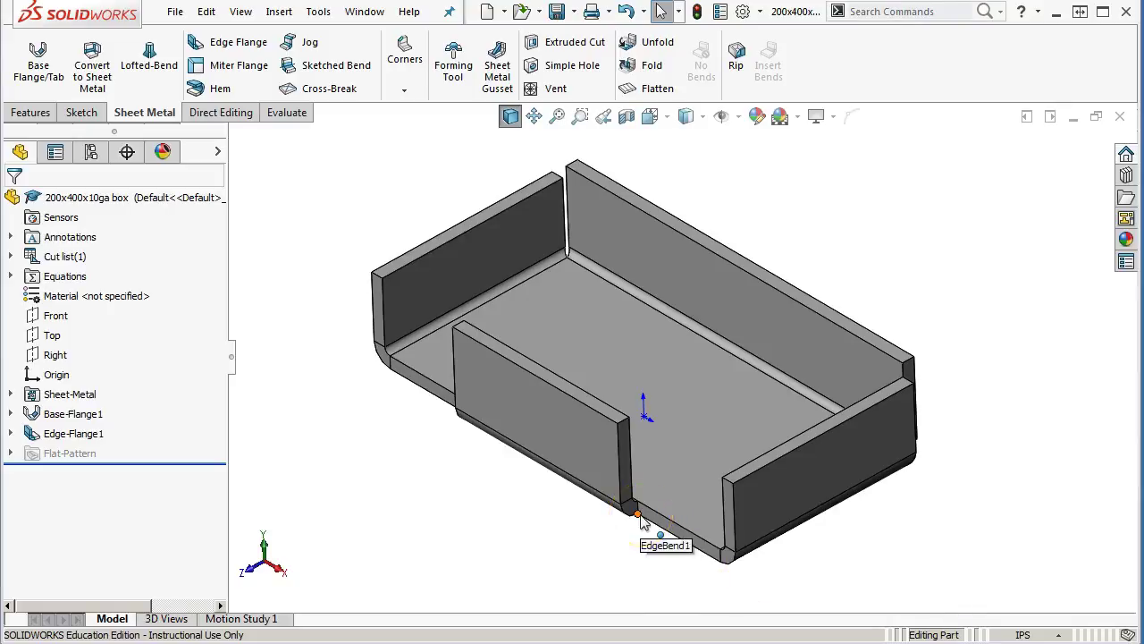
left_click(686, 346)
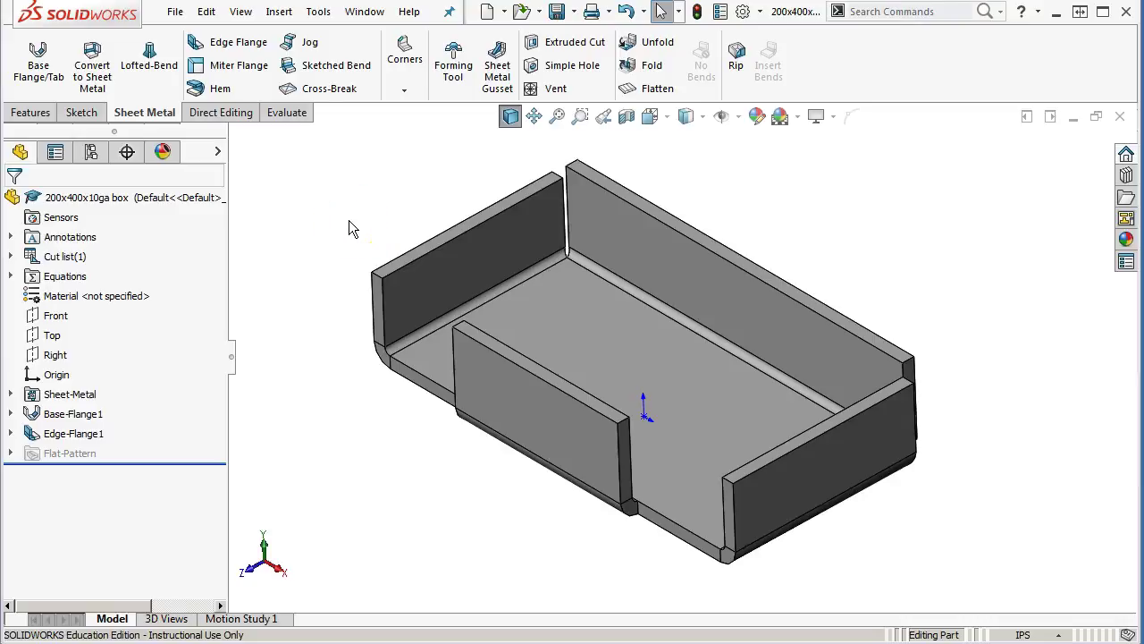
Create a new drawing and load the 200x400x10ga box part as the source of its views.
left_click(175, 12)
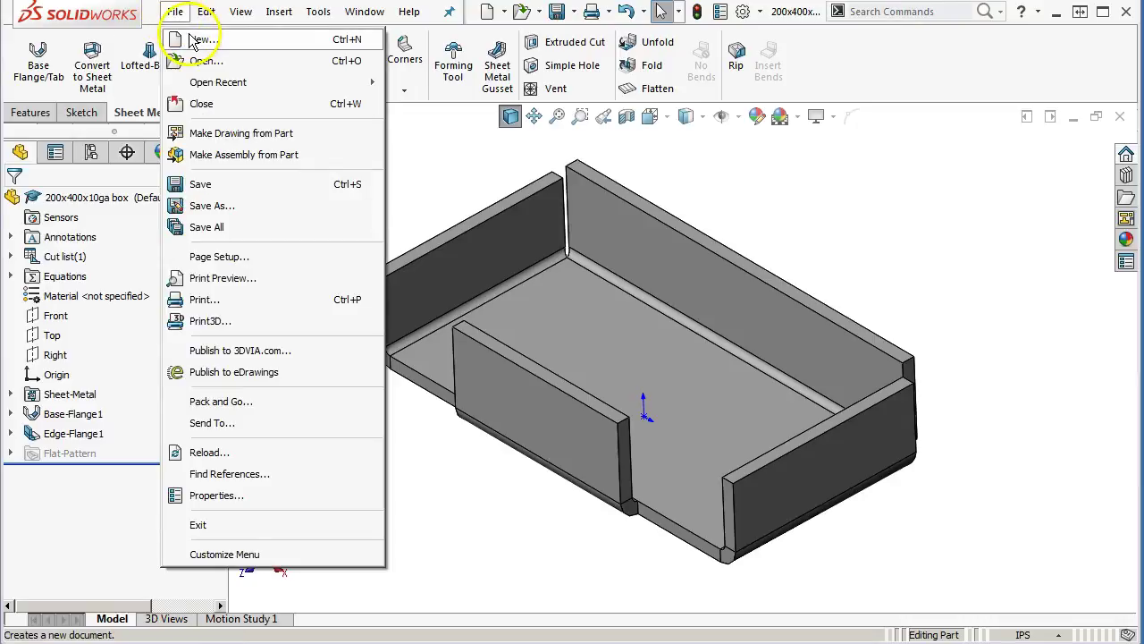
left_click(193, 42)
double_click(478, 165)
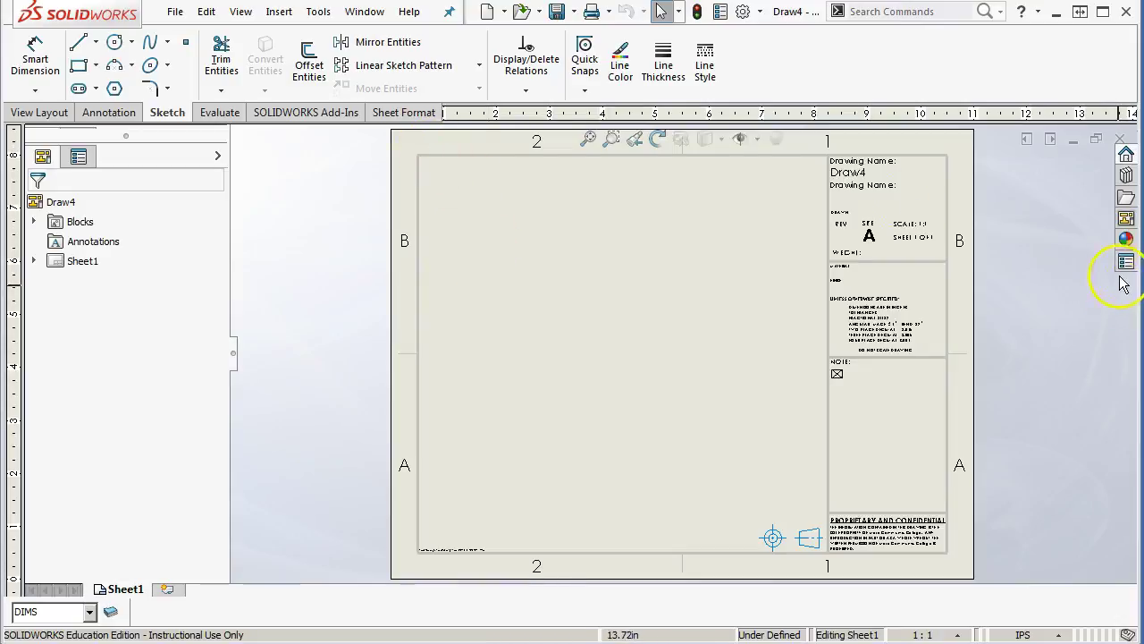
left_click(1126, 220)
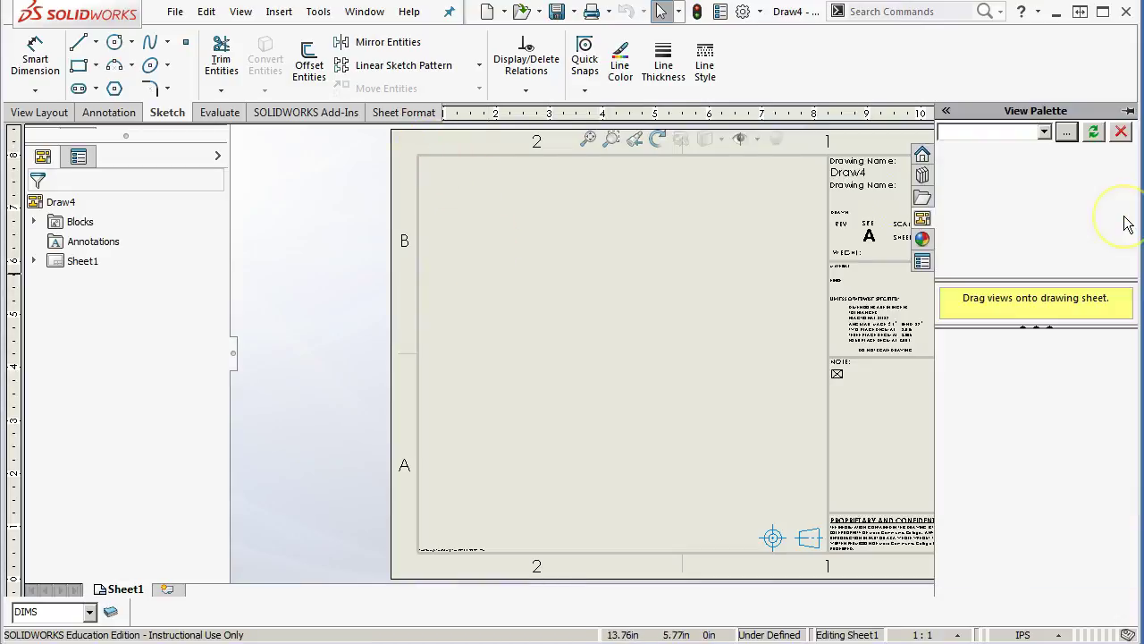
left_click(1044, 132)
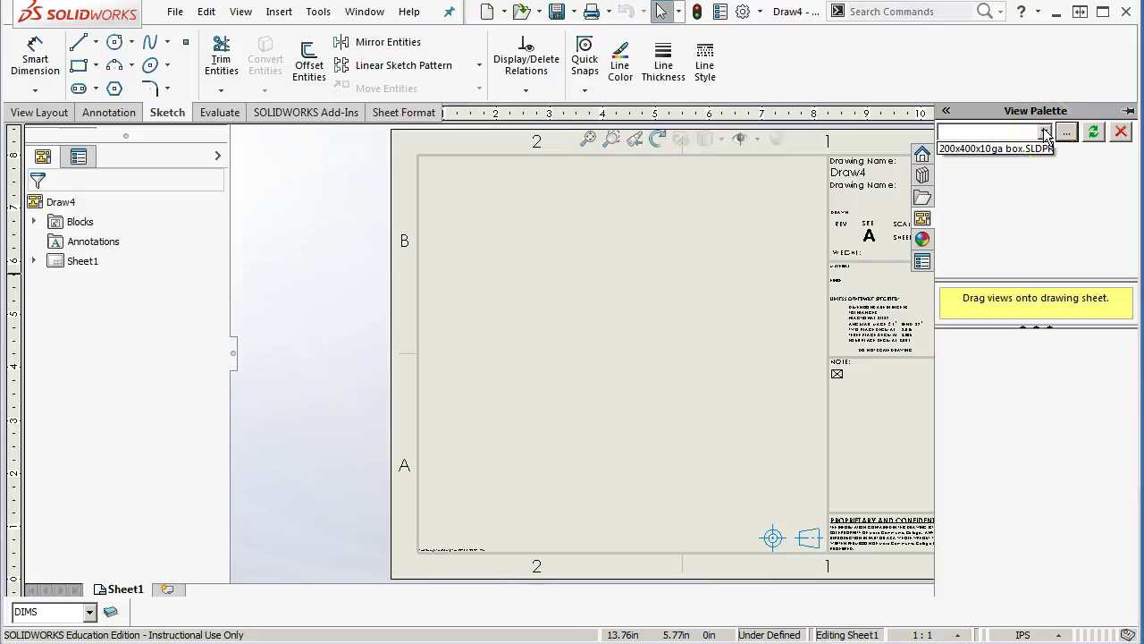
left_click(996, 148)
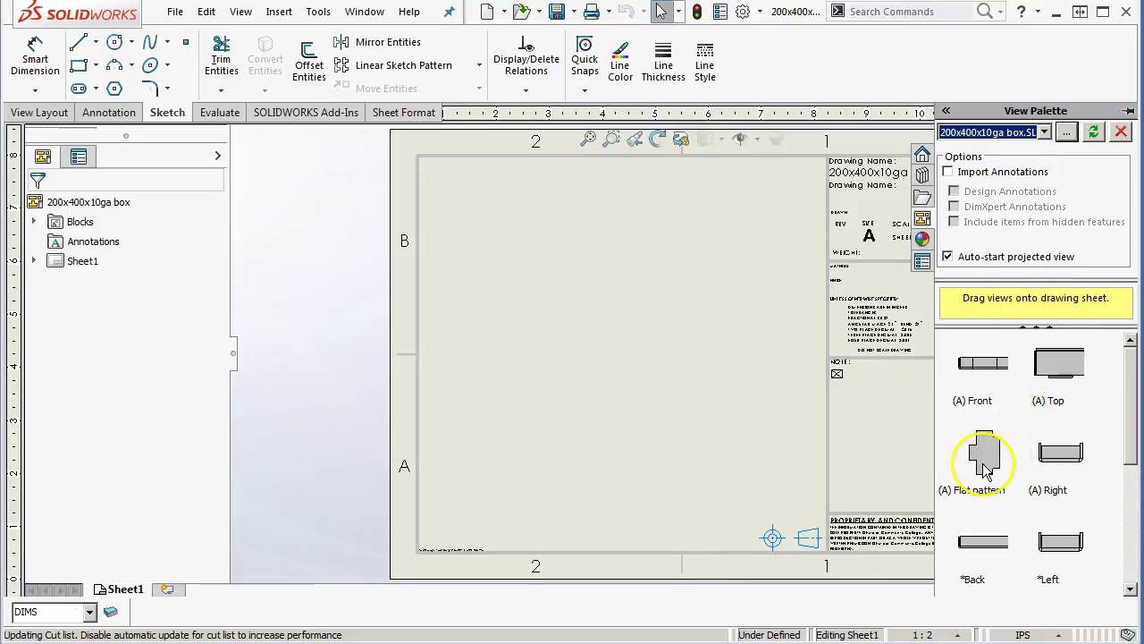
Place the part's flat pattern view on the sheet without projected views and shift it slightly within the sheet.
left_click_drag(983, 469, 625, 383)
scroll(617, 382, "up", 1)
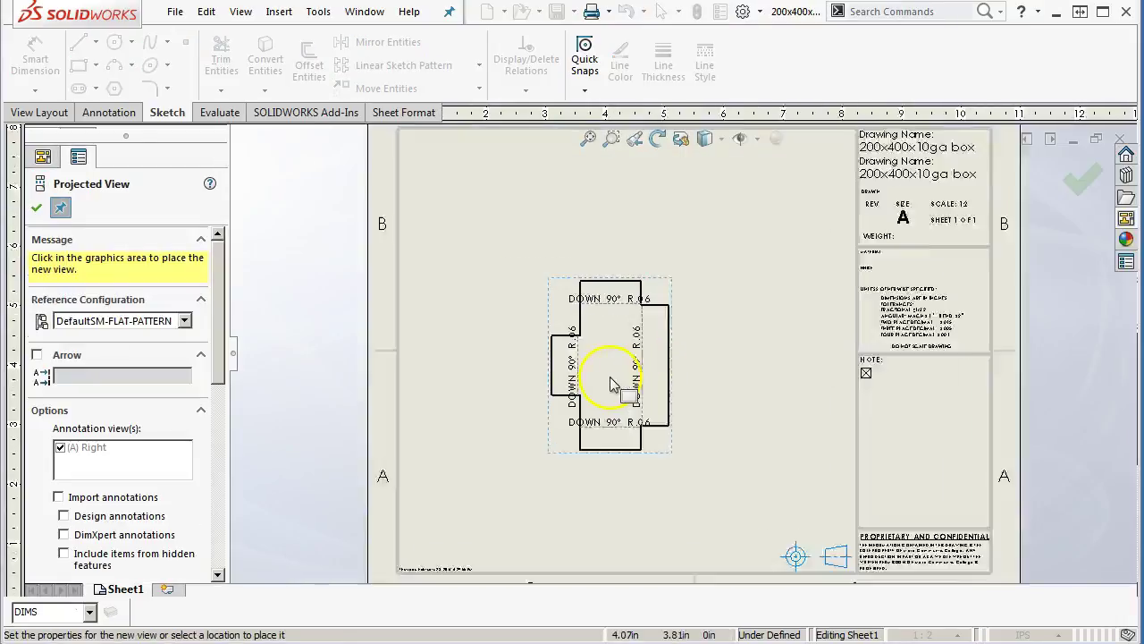
scroll(608, 382, "up", 1)
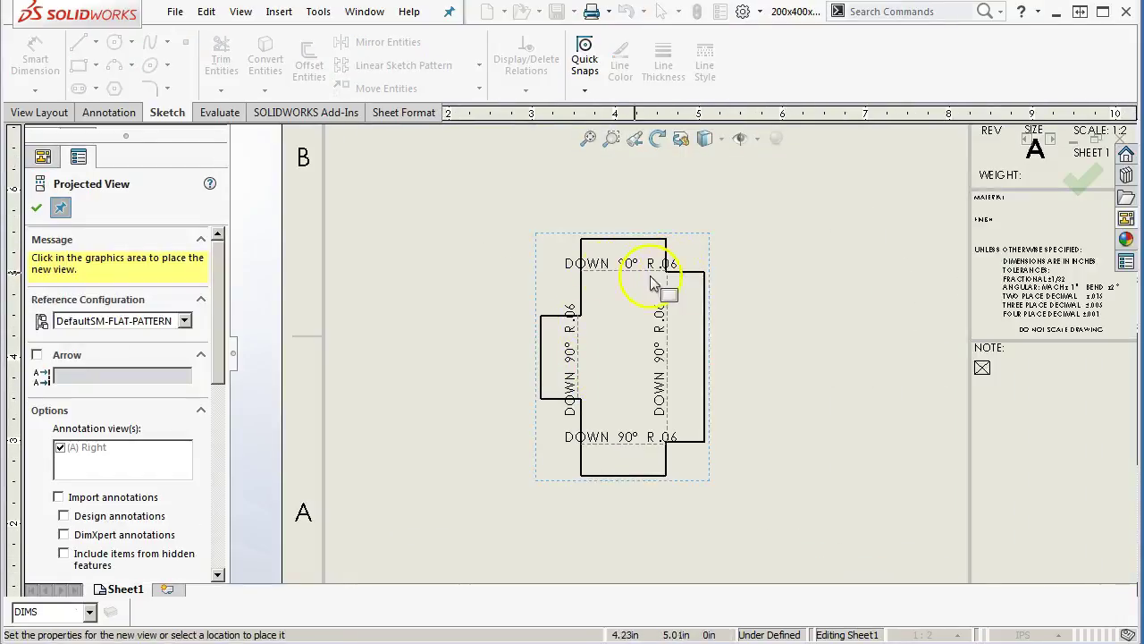
left_click(36, 211)
left_click_drag(718, 459, 740, 429)
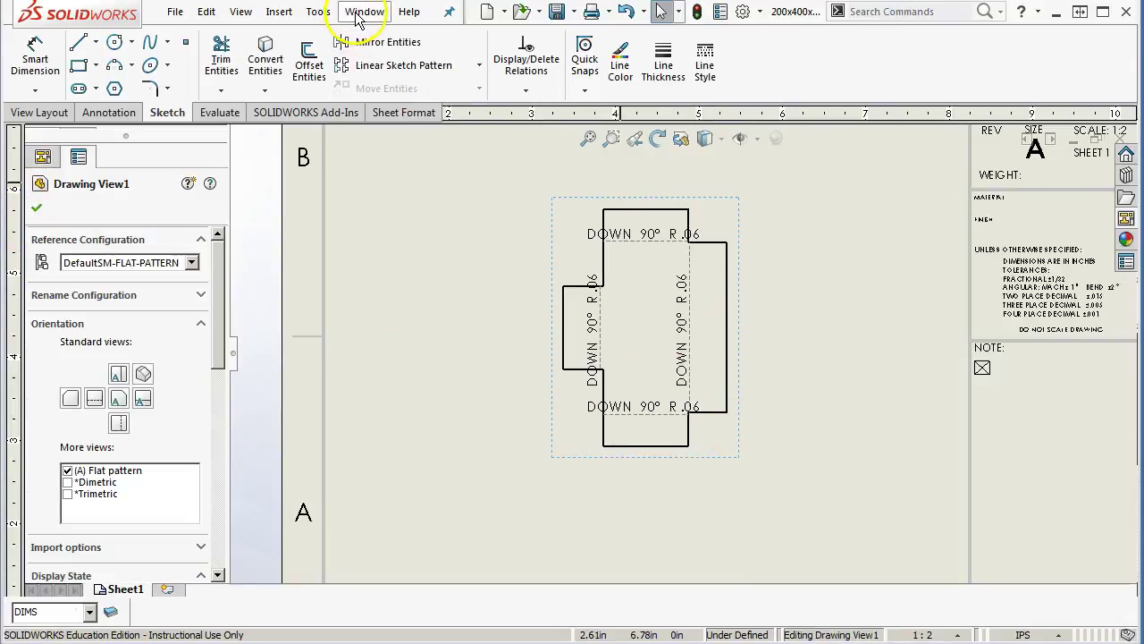
left_click(36, 208)
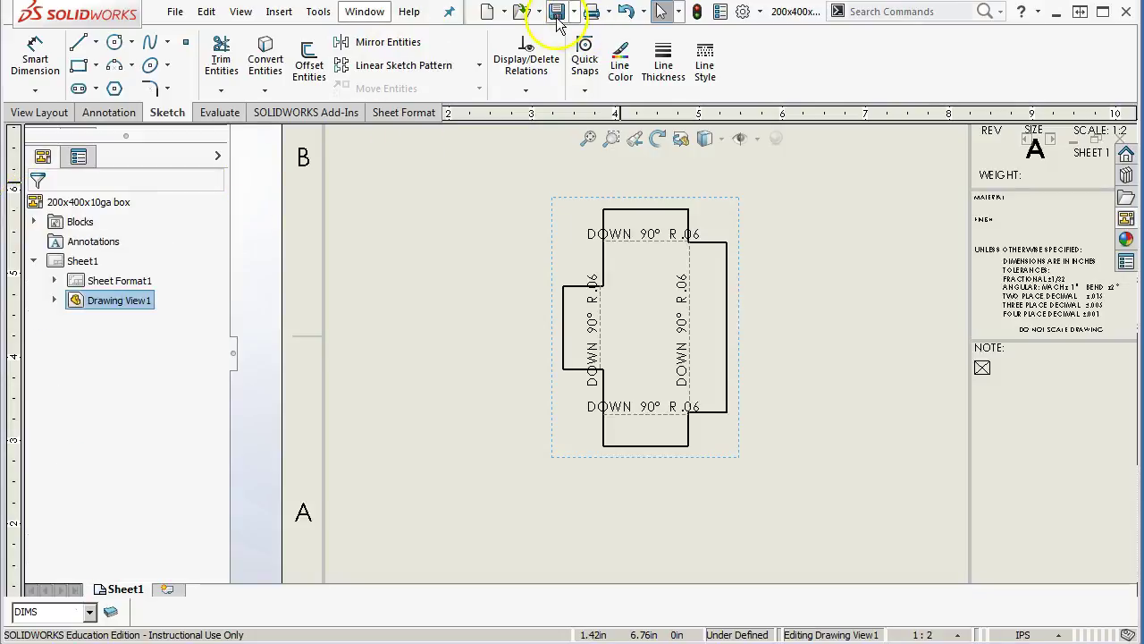
Save the drawing under the part's name, 200x400x10ga box.
left_click(556, 11)
left_click(520, 296)
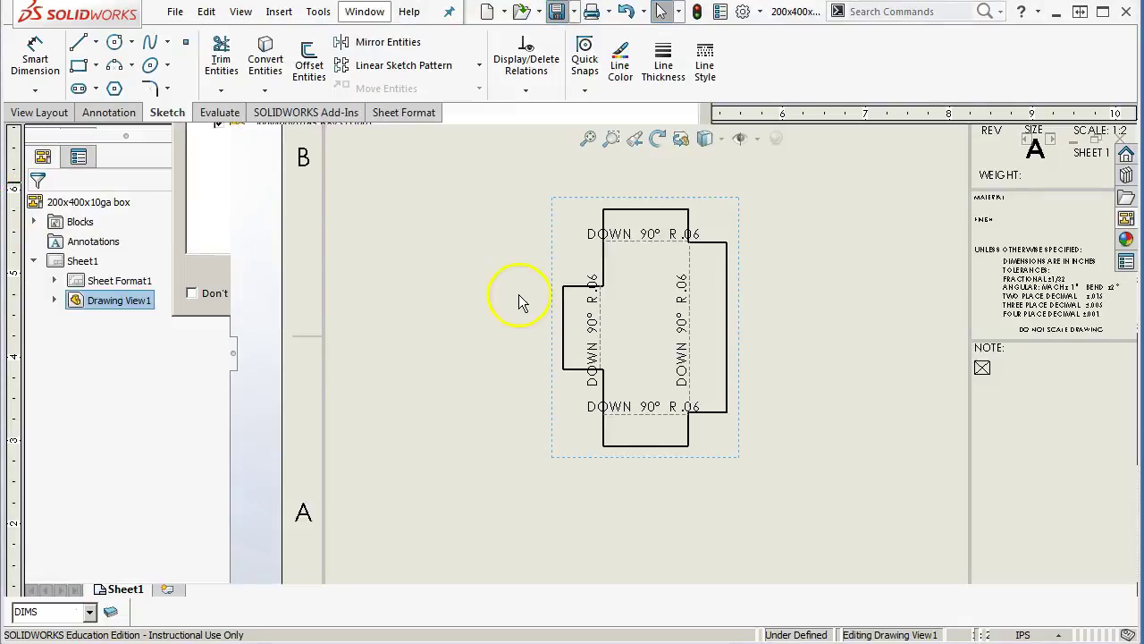
left_click(944, 605)
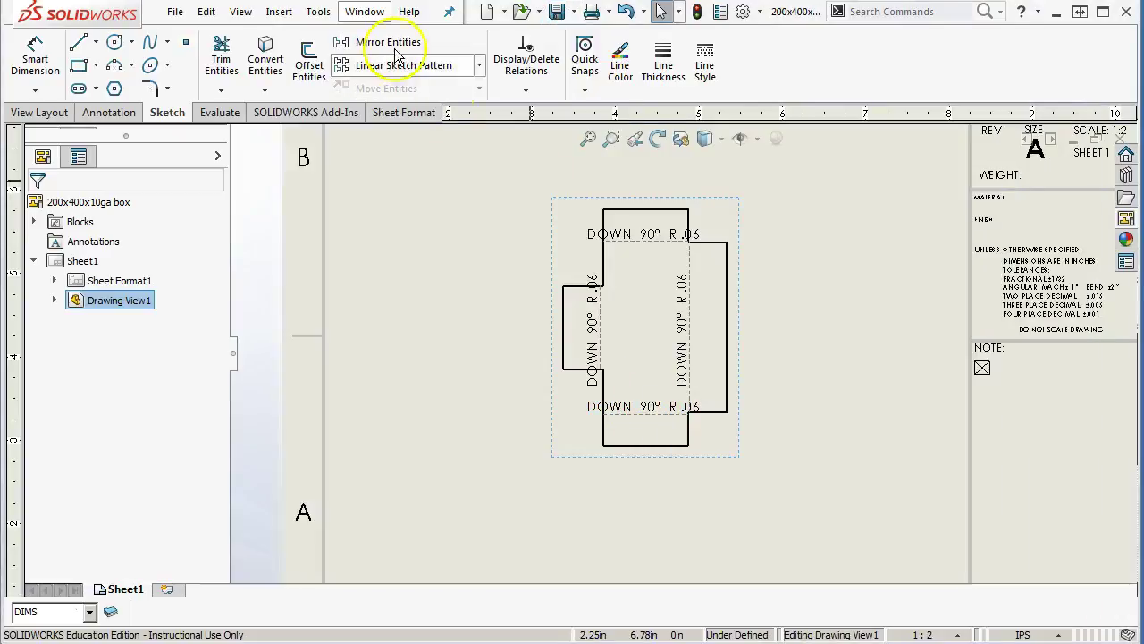
Switch to the 200x400x10ga box part and activate its DefaultSM-FLAT-PATTERN configuration.
left_click(364, 12)
left_click(377, 207)
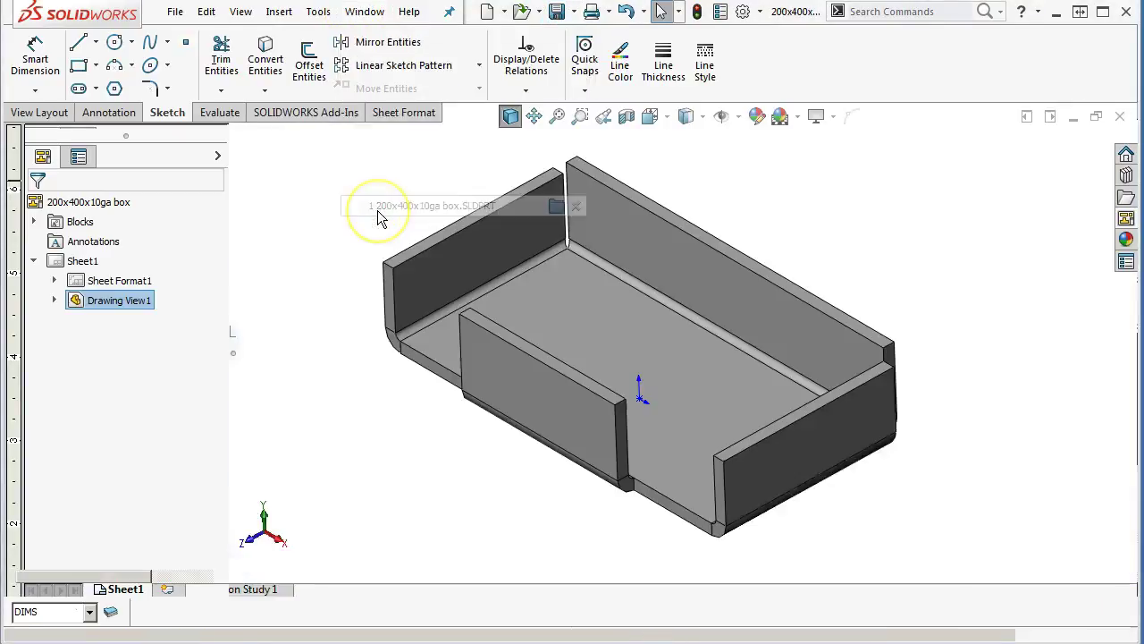
left_click(91, 152)
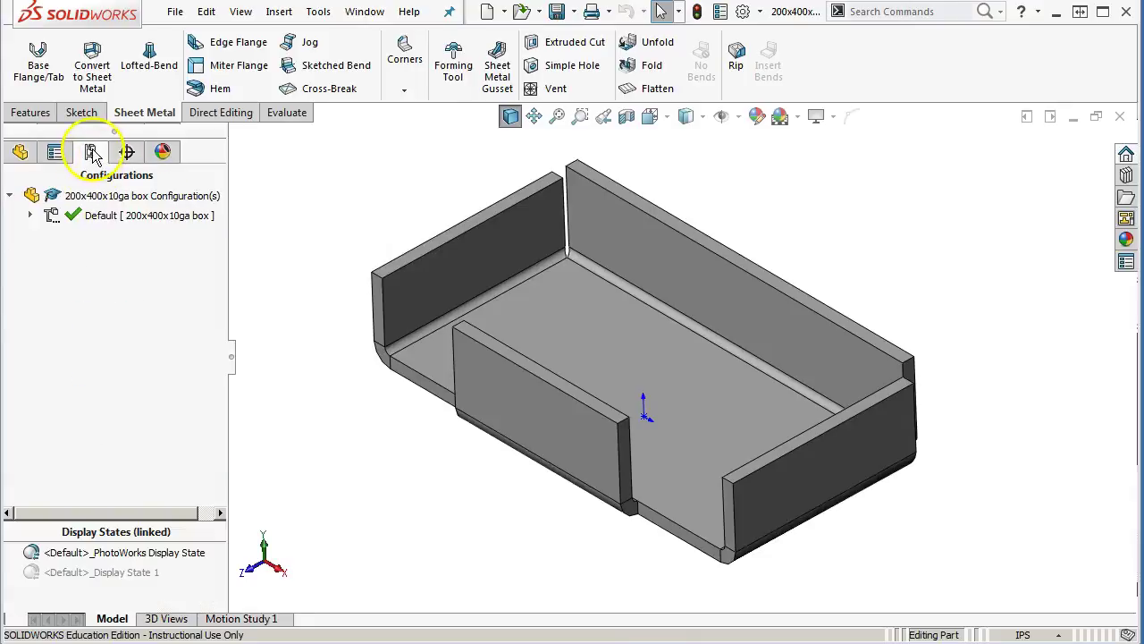
left_click(30, 216)
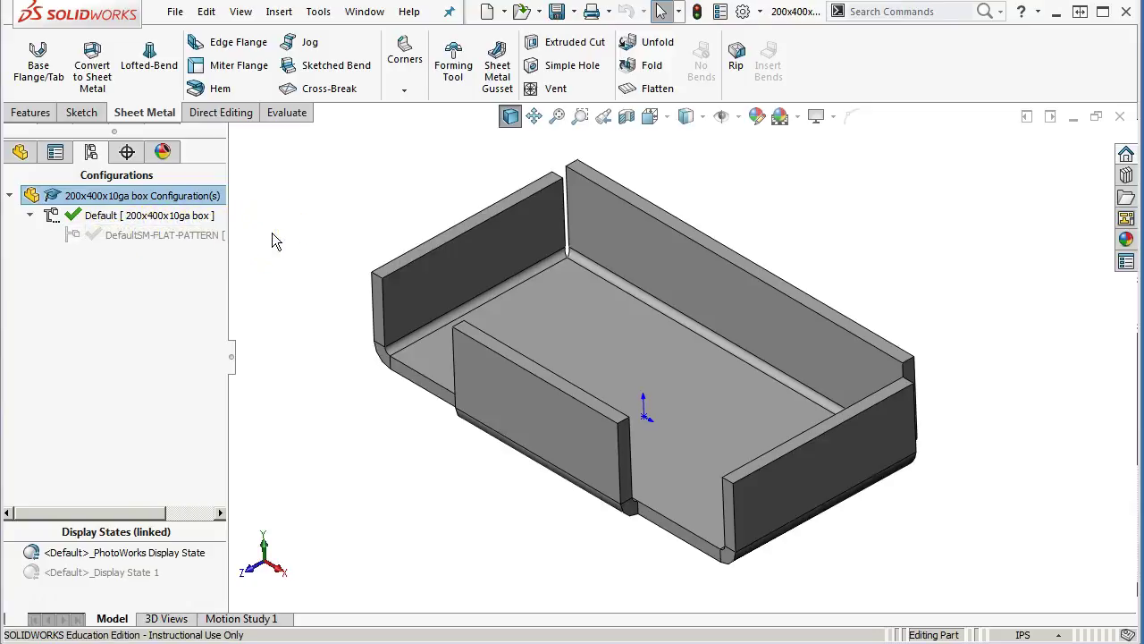
double_click(154, 235)
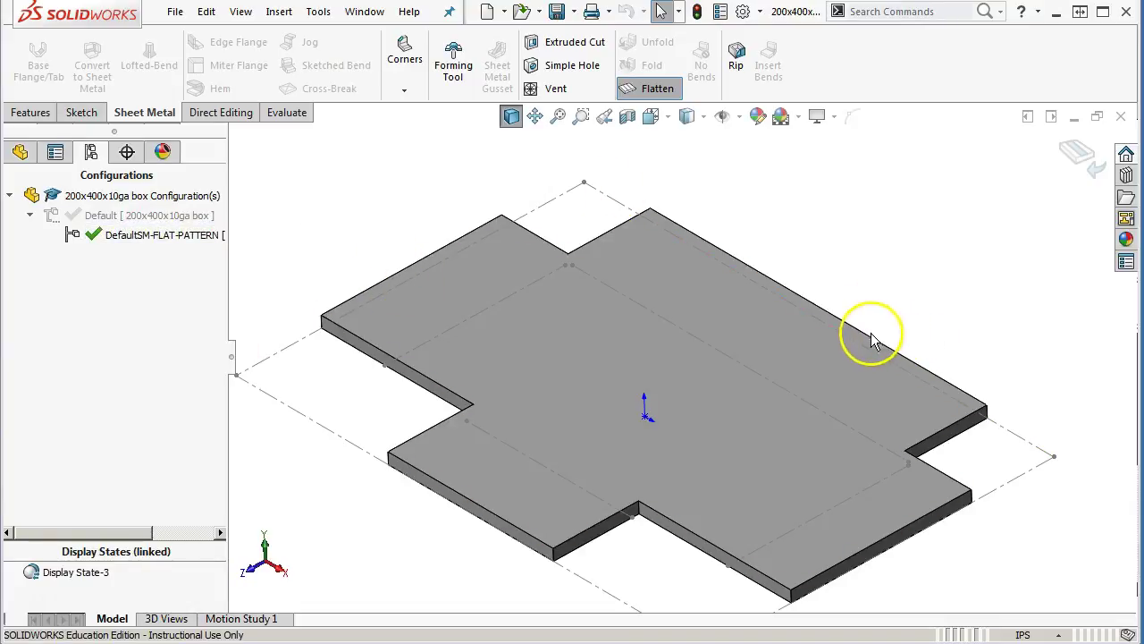
Activate the part's Default configuration and return to its feature list.
left_click(105, 224)
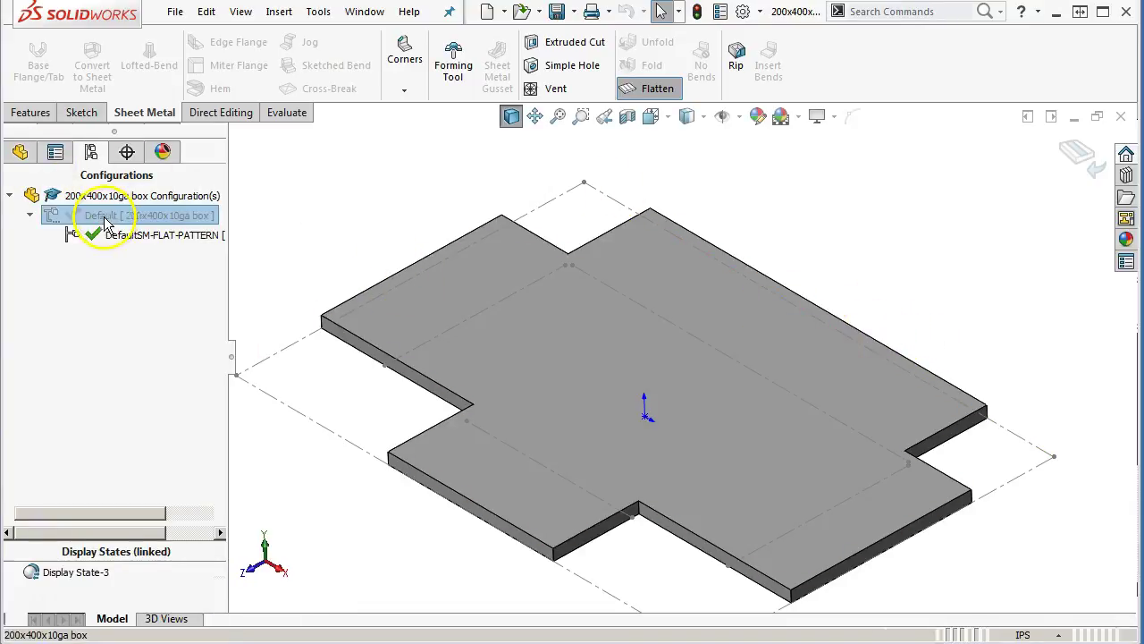
left_click(20, 152)
right_click(62, 454)
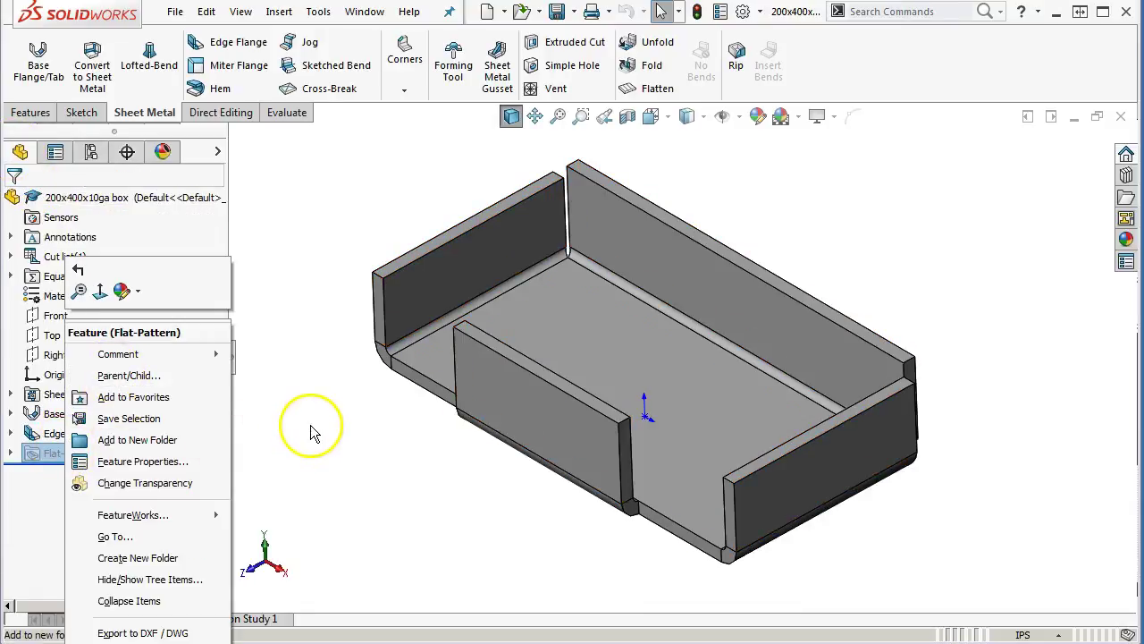
left_click(309, 393)
Flatten the box within the Default configuration, check the configuration list, and fold the box back.
left_click(646, 88)
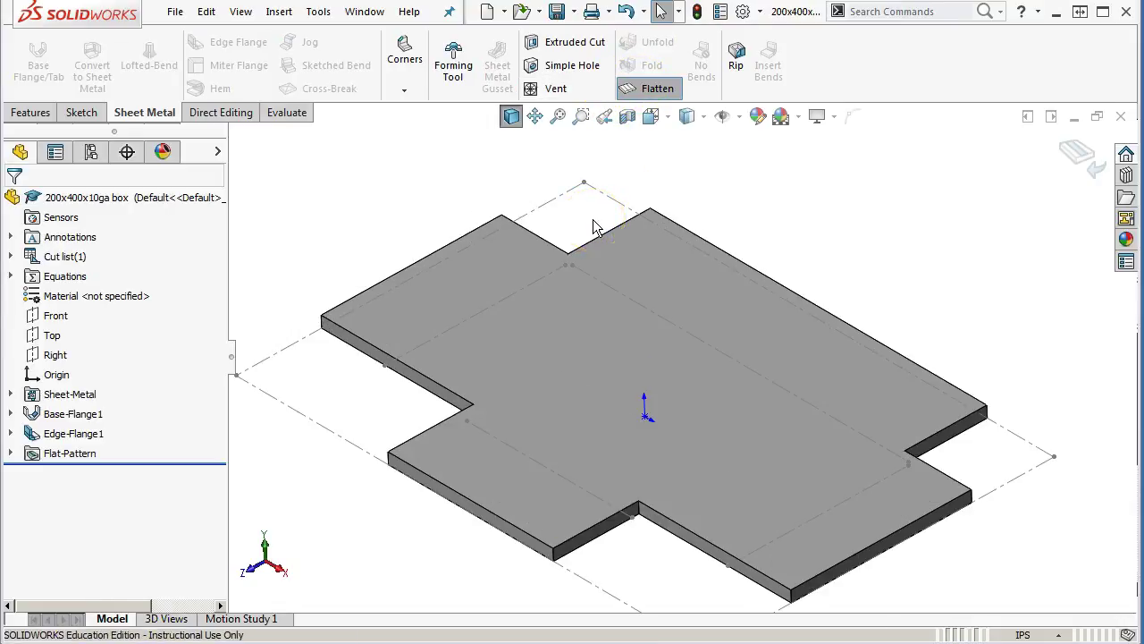
left_click(437, 303)
left_click(202, 391)
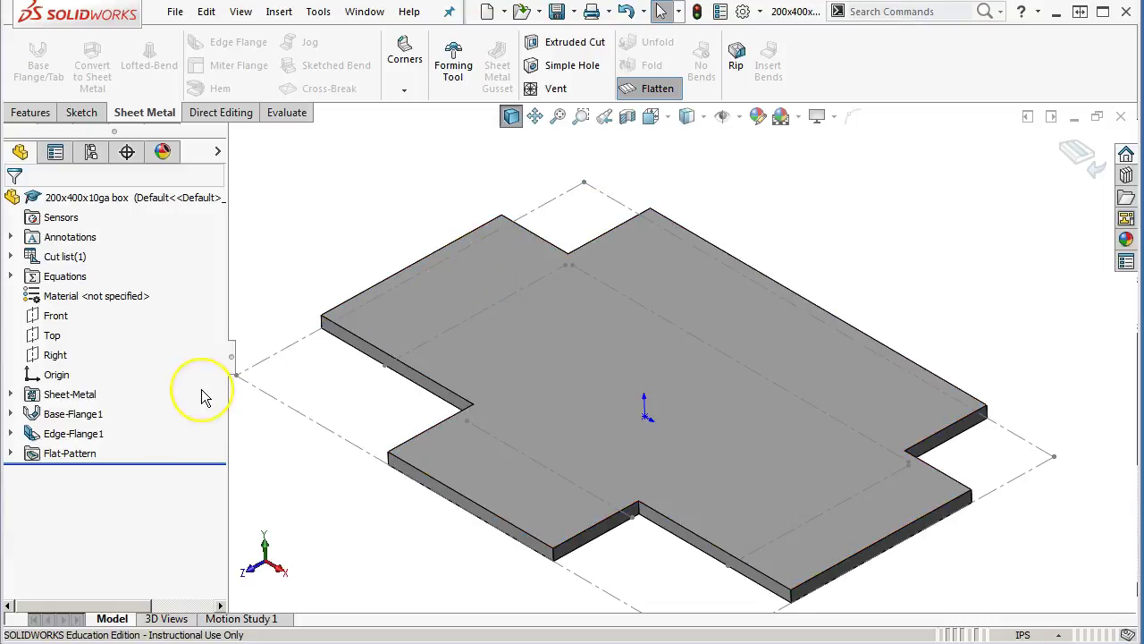
left_click(87, 456)
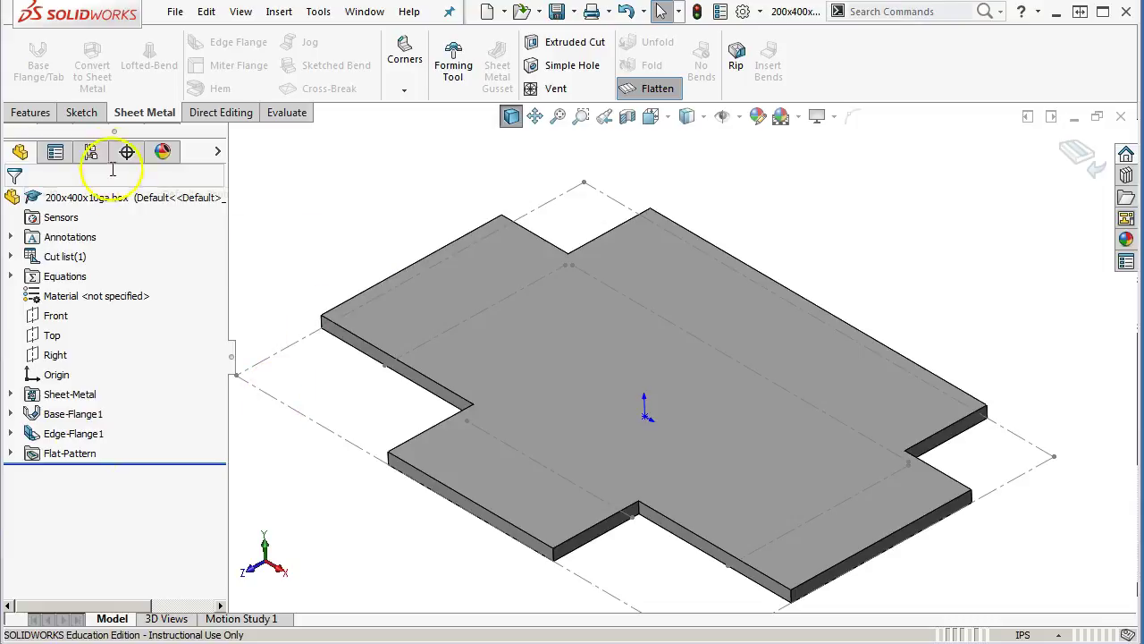
left_click(90, 152)
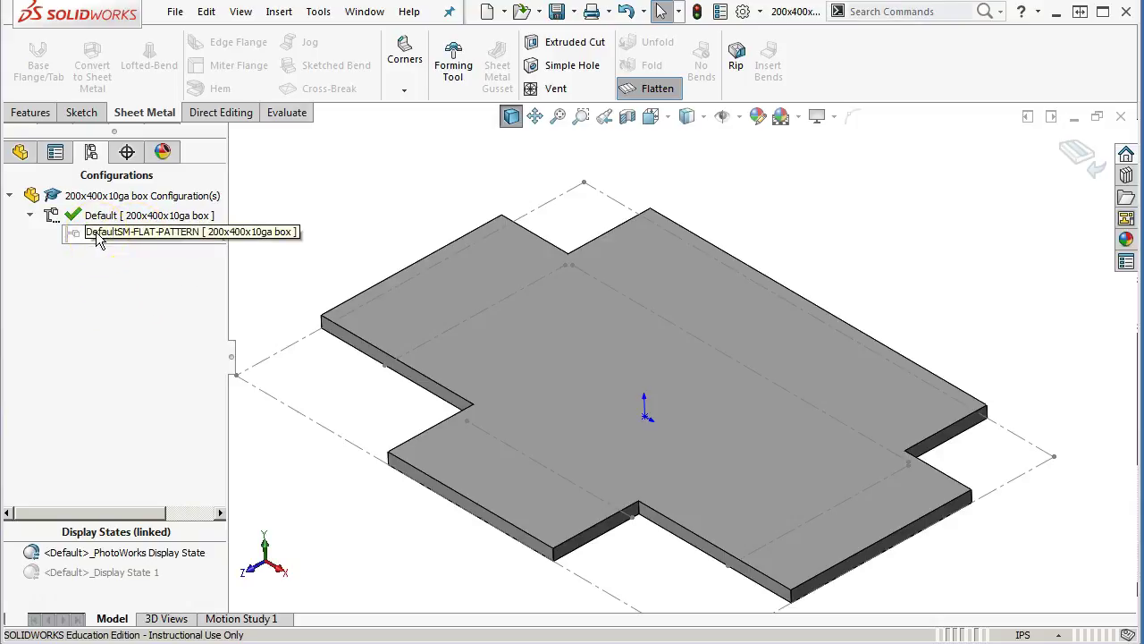
left_click(19, 152)
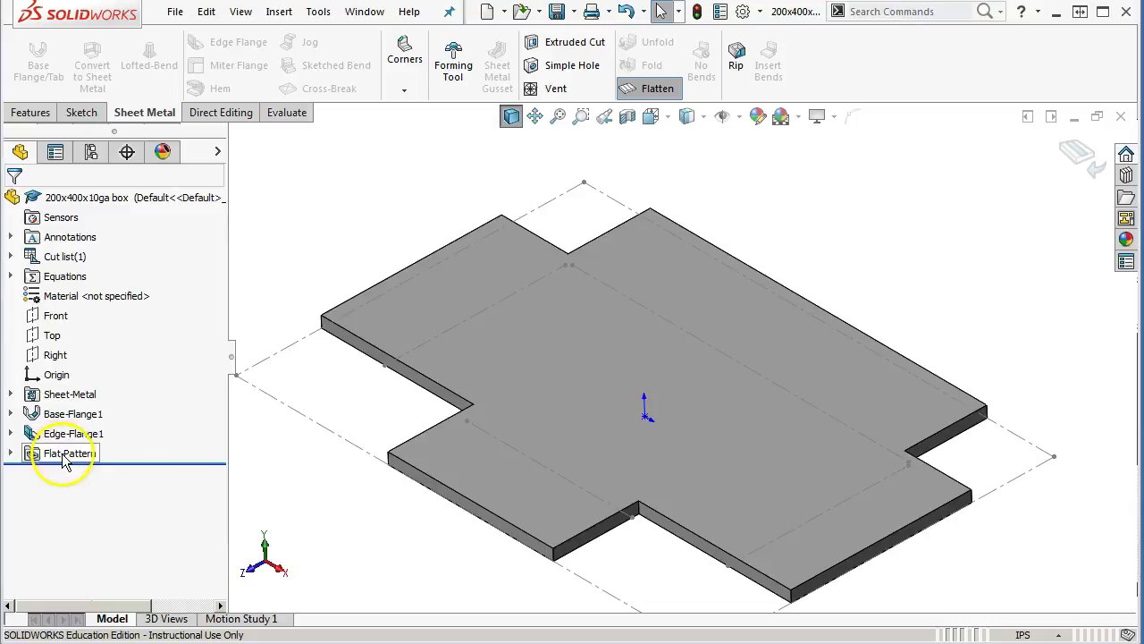
left_click(631, 89)
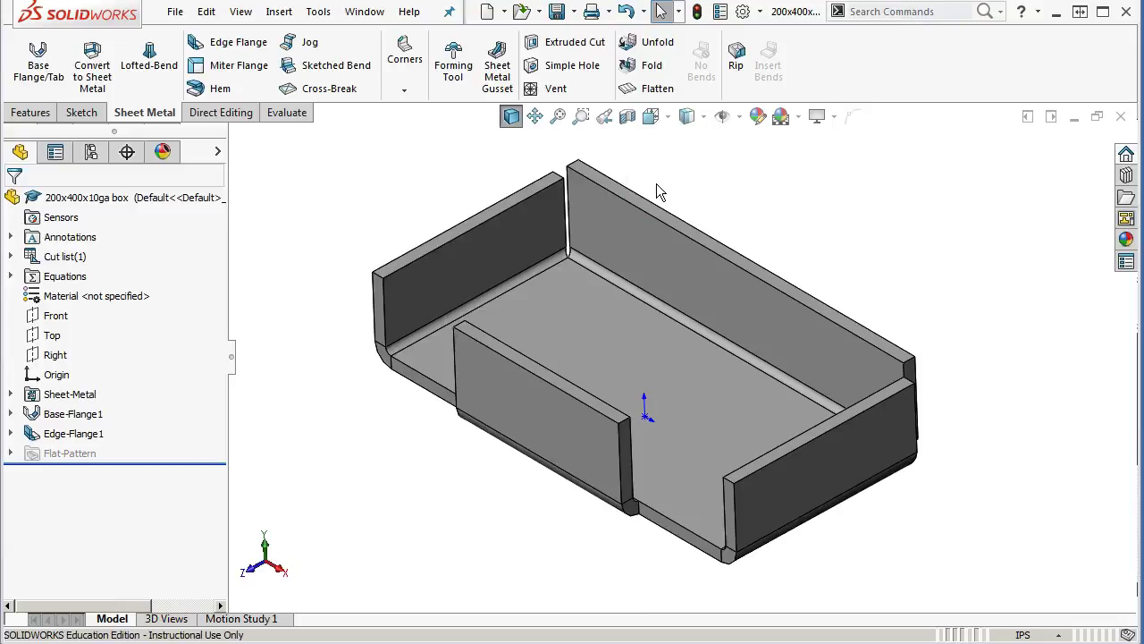
Switch to the 200x400x10ga box drawing and move the four bend notes away from their bend lines.
left_click(364, 11)
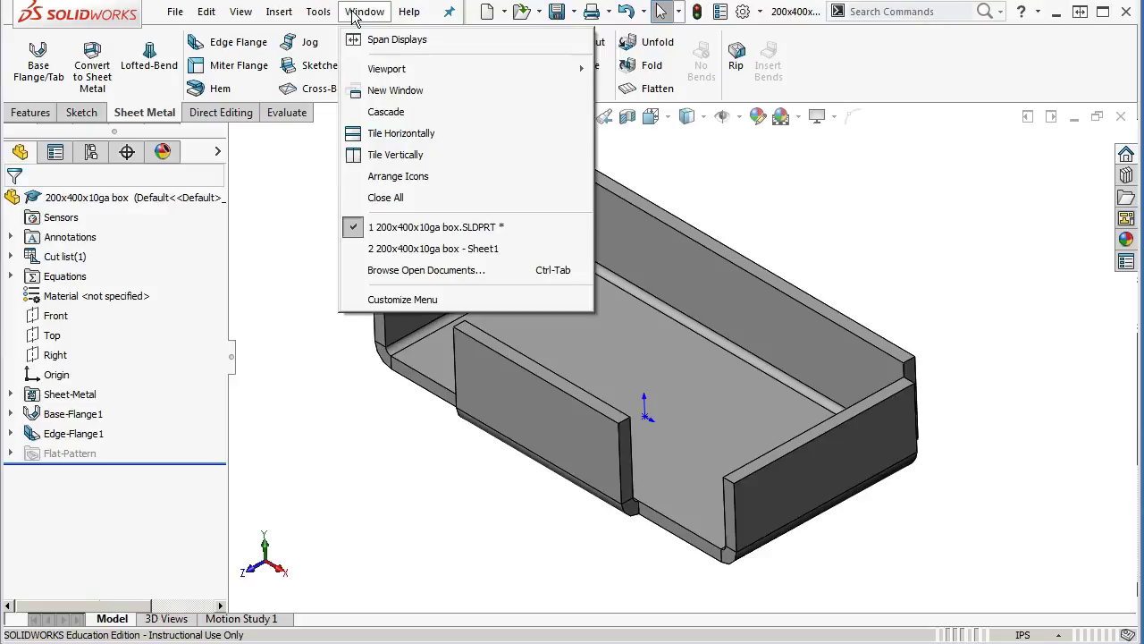
left_click(426, 250)
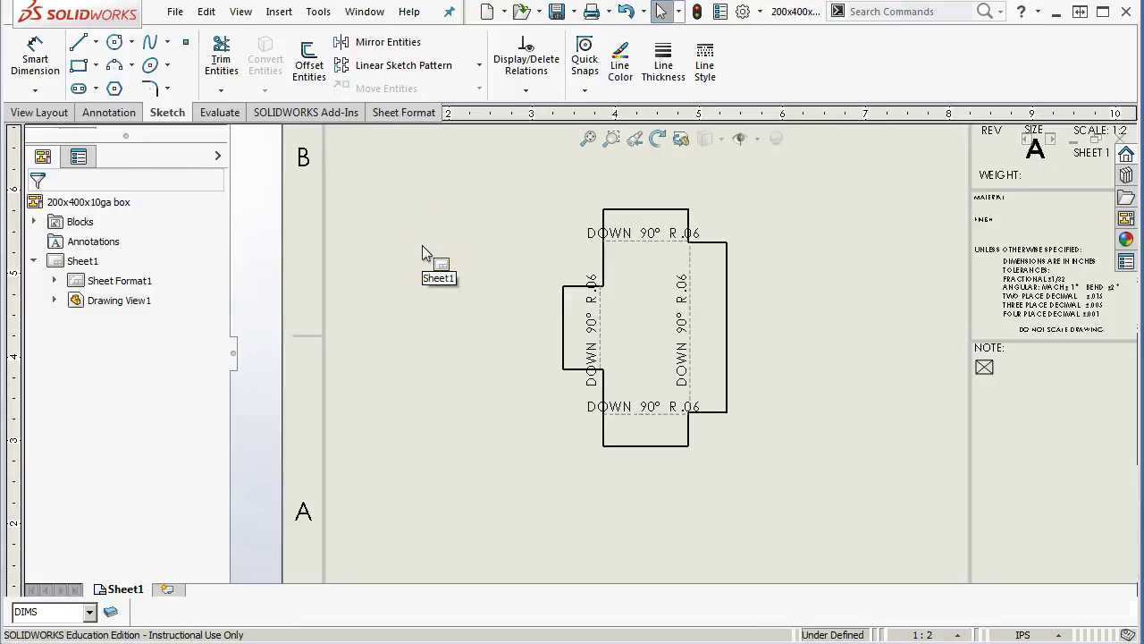
left_click_drag(629, 239, 534, 240)
left_click_drag(591, 349, 553, 484)
left_click_drag(605, 411, 727, 465)
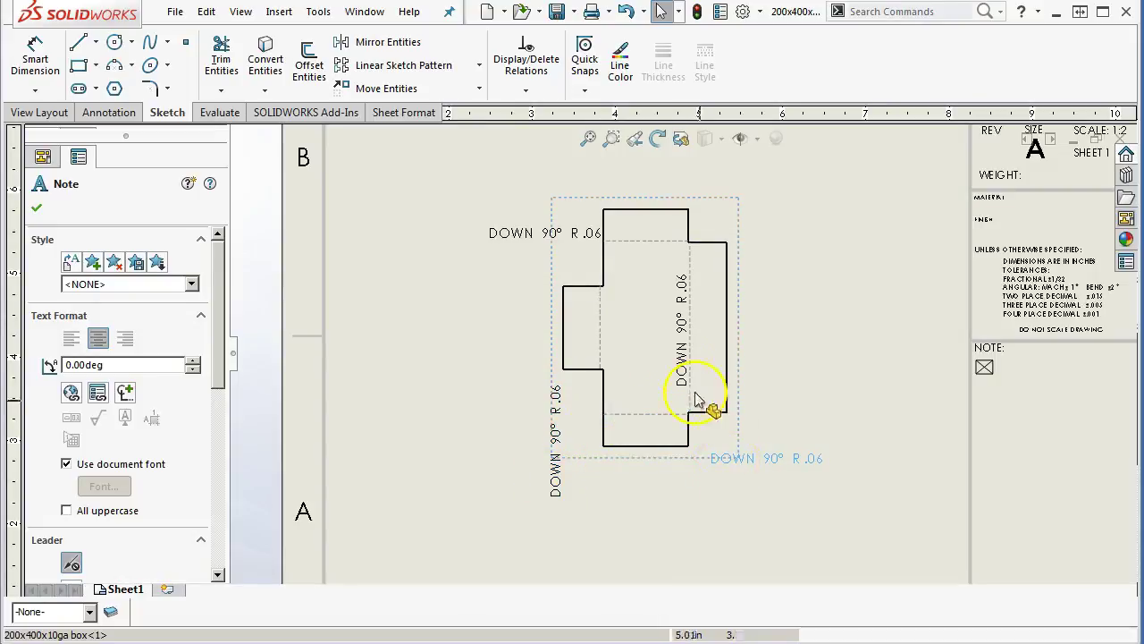
left_click_drag(679, 350, 744, 321)
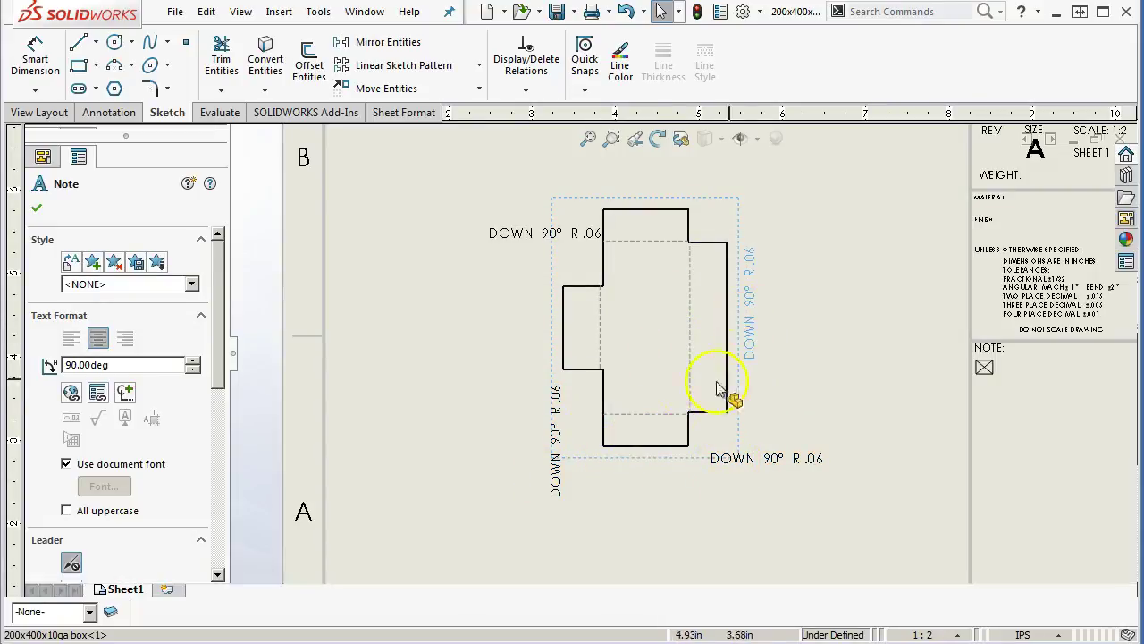
Add leaders to all four bend notes together, pointing at their bend lines.
left_click(562, 232, "ctrl")
left_click(555, 414, "ctrl")
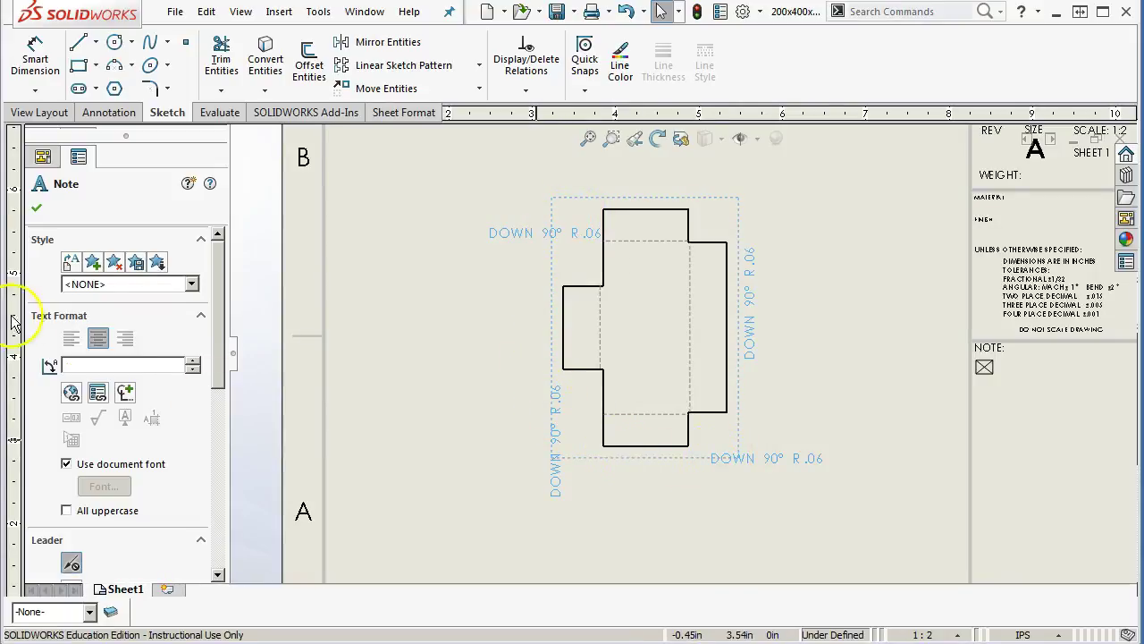
left_click_drag(223, 335, 225, 429)
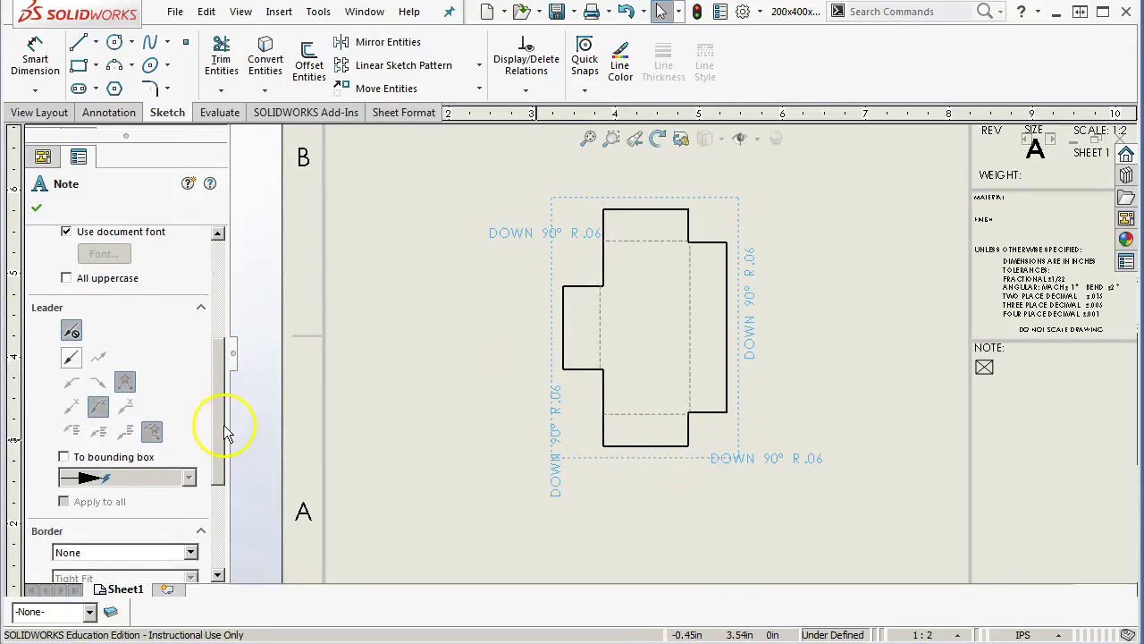
left_click(71, 358)
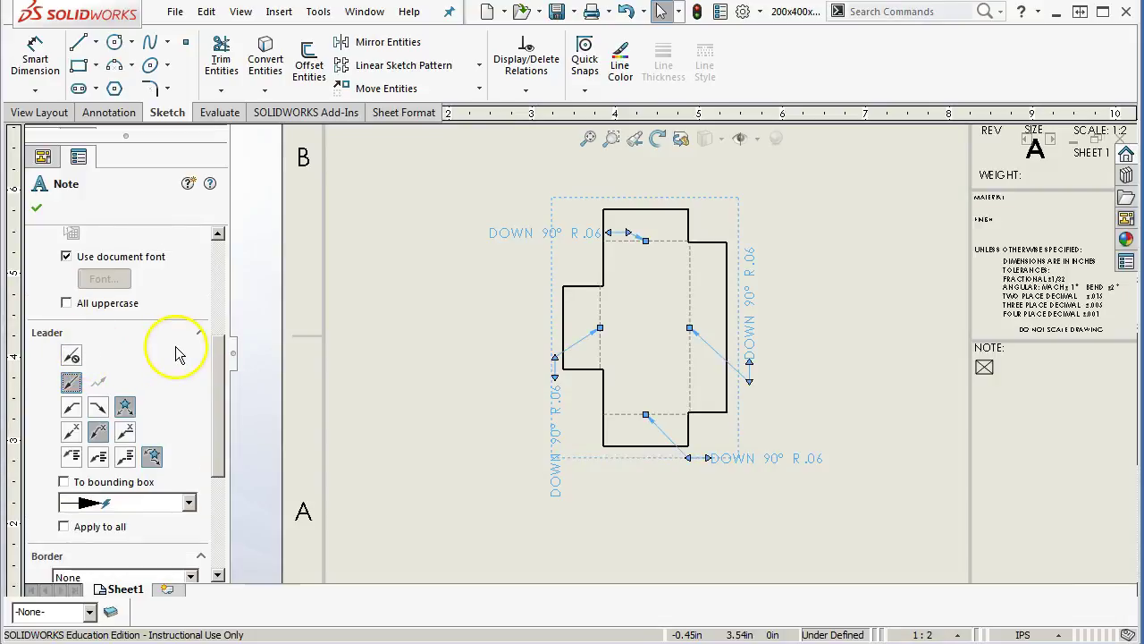
left_click(37, 207)
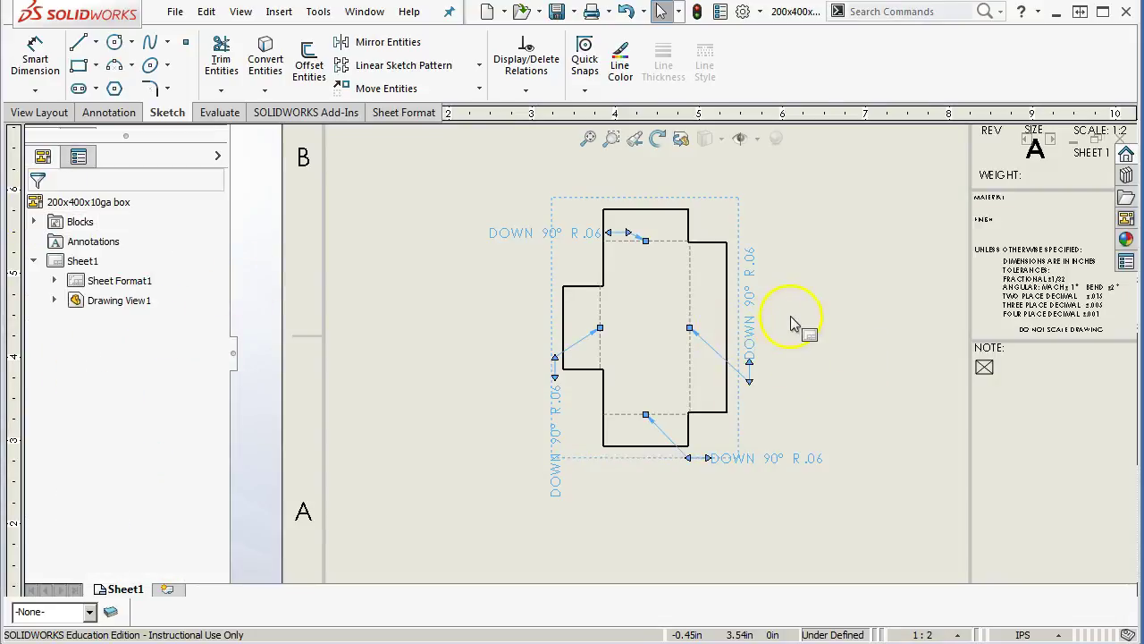
Space the four bend notes farther from the flat pattern outline so their leaders are easy to read.
left_click_drag(748, 313, 764, 238)
left_click_drag(787, 457, 819, 446)
left_click_drag(567, 454, 528, 467)
left_click_drag(528, 236, 533, 232)
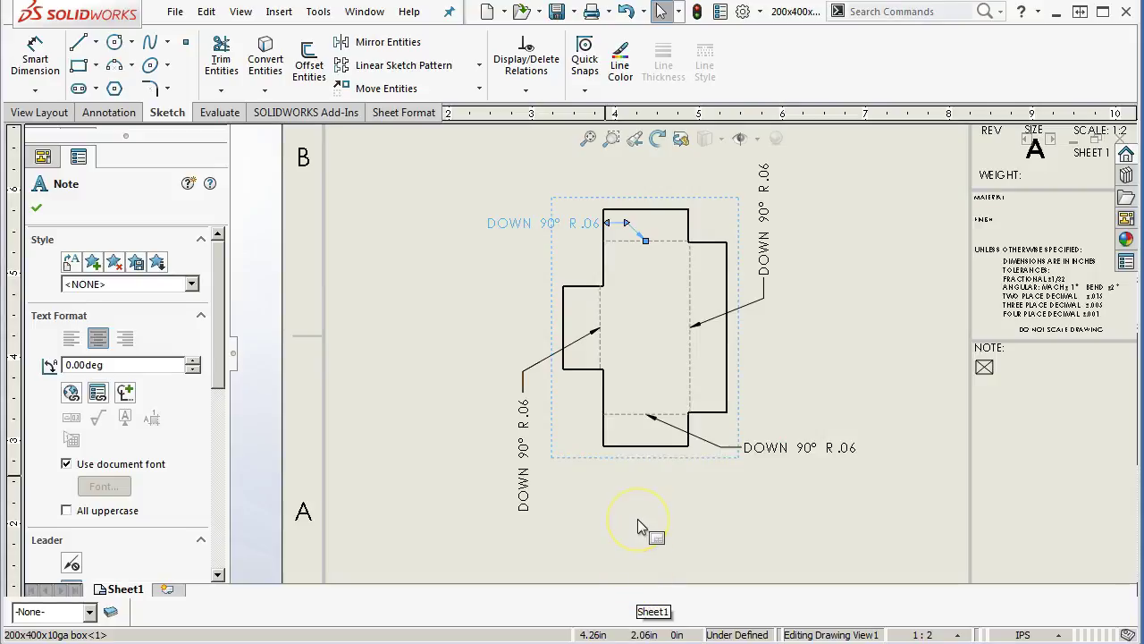
left_click_drag(769, 306, 764, 313)
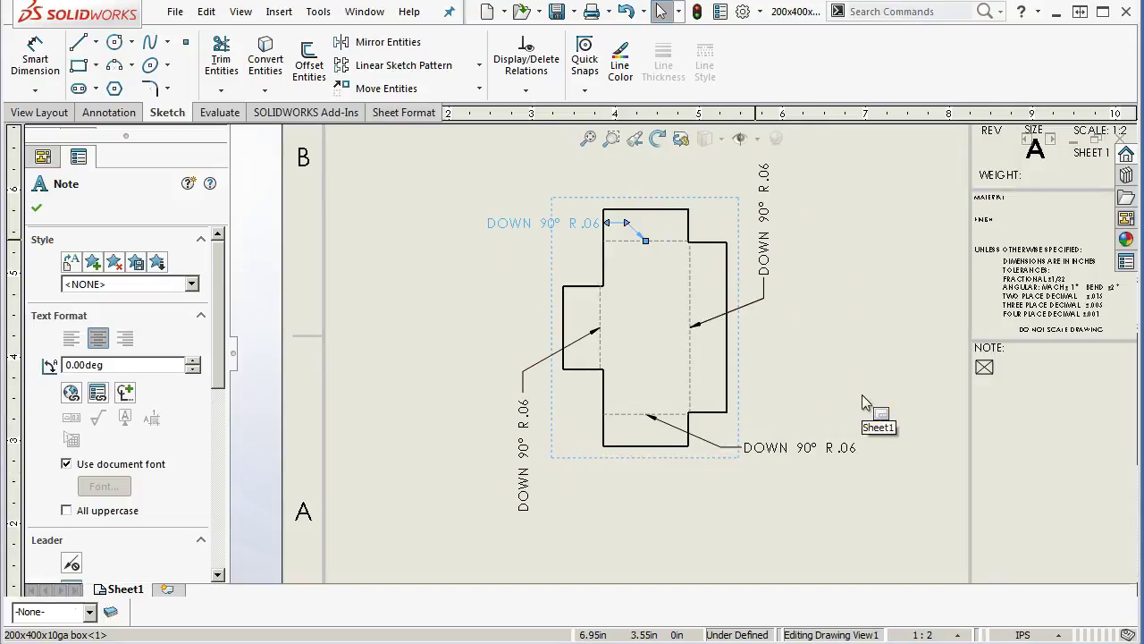
Rotate the flat pattern view by 90 degrees.
left_click(565, 274)
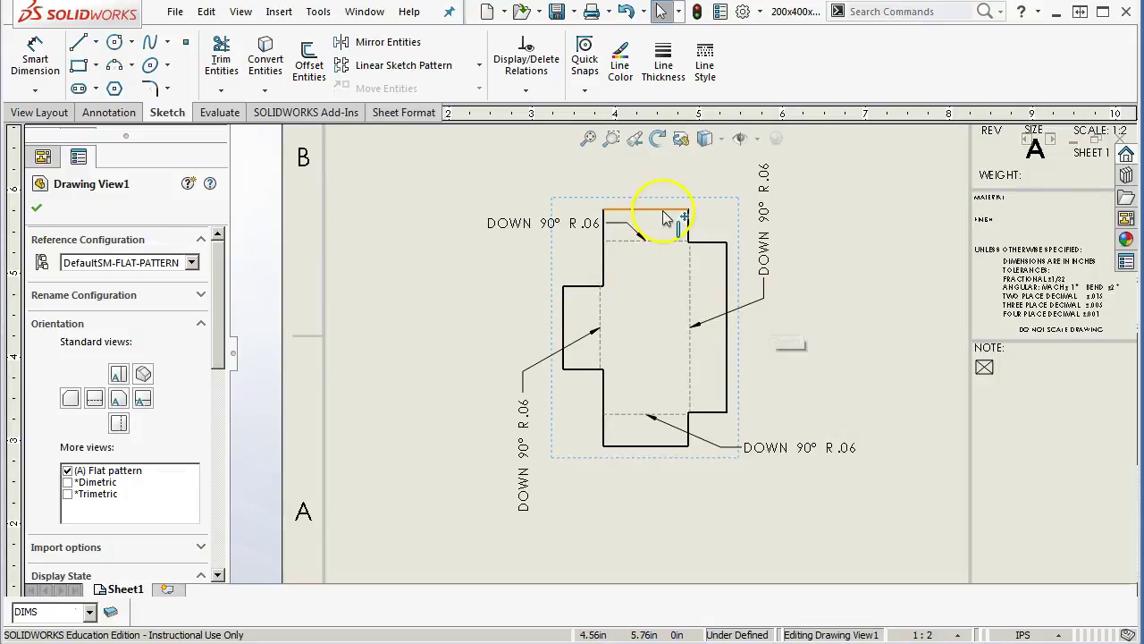
left_click(658, 141)
left_click(134, 42)
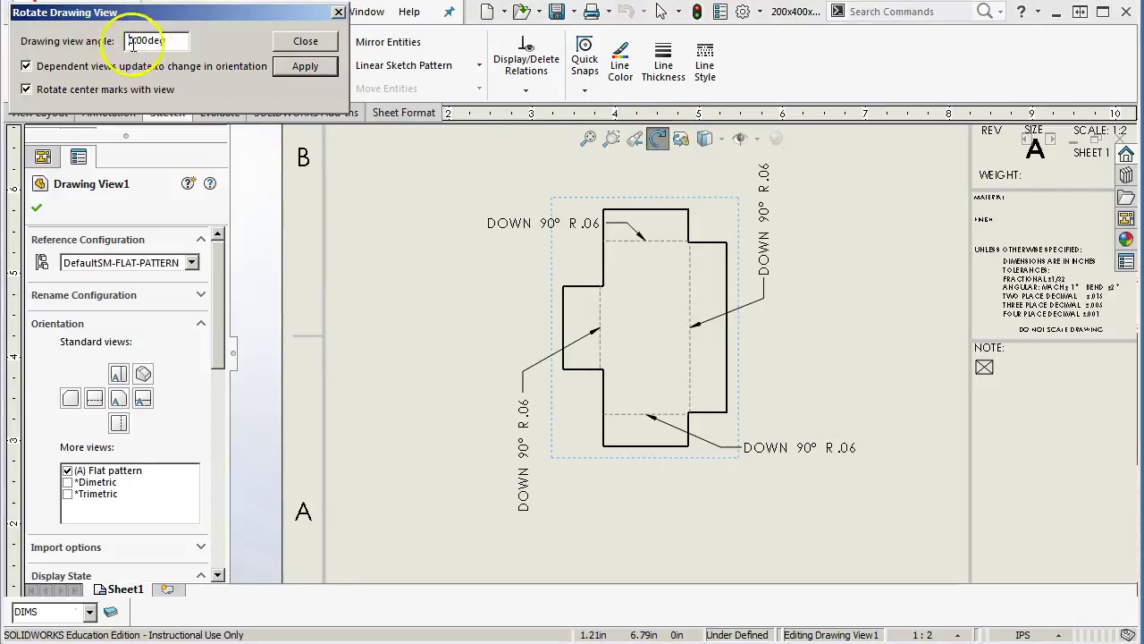
type("9")
key("Return")
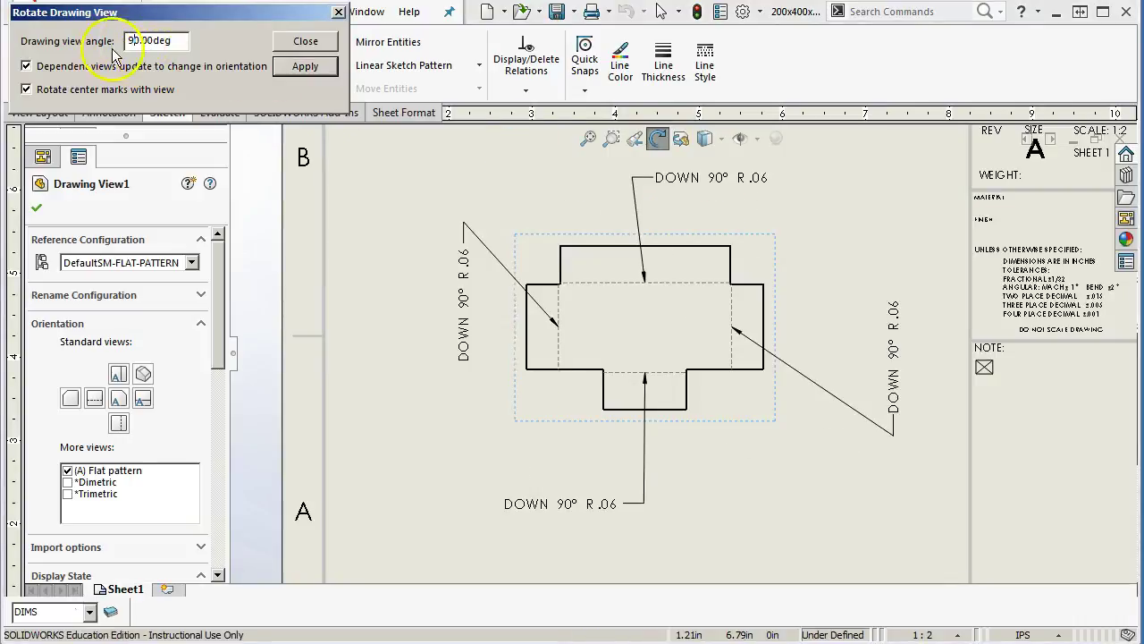
left_click(304, 41)
Rearrange the four bend notes around the rotated flat pattern view.
mouse_move(461, 339)
left_mouse_down()
mouse_move(487, 367)
mouse_move(473, 408)
mouse_move(484, 451)
left_mouse_up()
left_click_drag(572, 509, 759, 455)
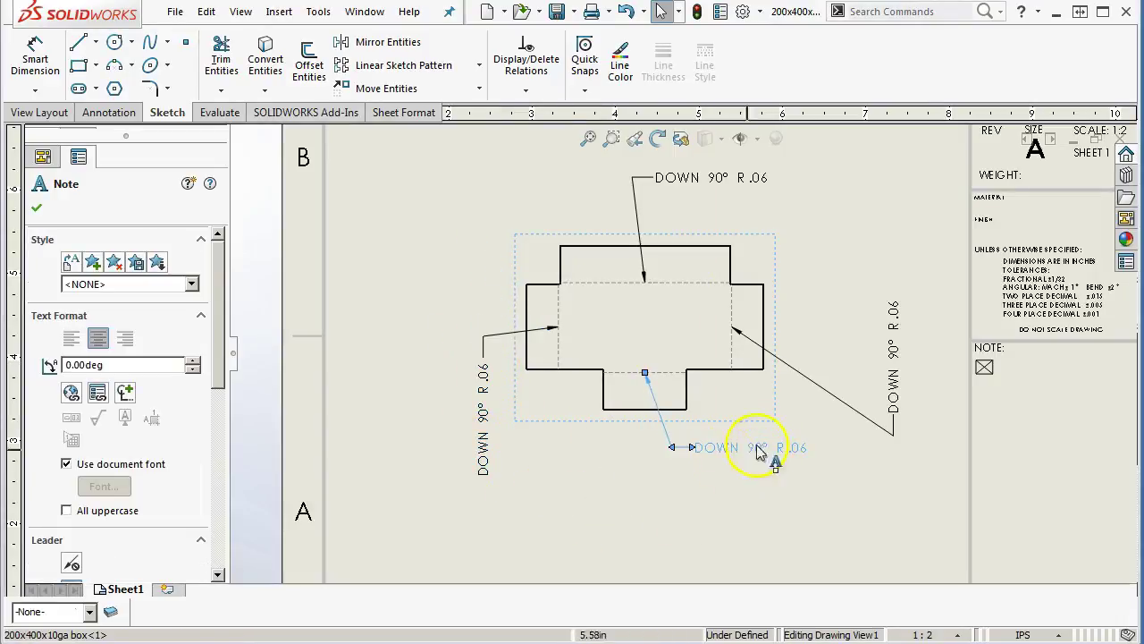
left_click_drag(493, 434, 511, 467)
left_click_drag(894, 384, 809, 225)
left_click_drag(723, 176, 657, 187)
Move the flat pattern view to the lower part of the sheet to free space above it.
left_click(587, 140)
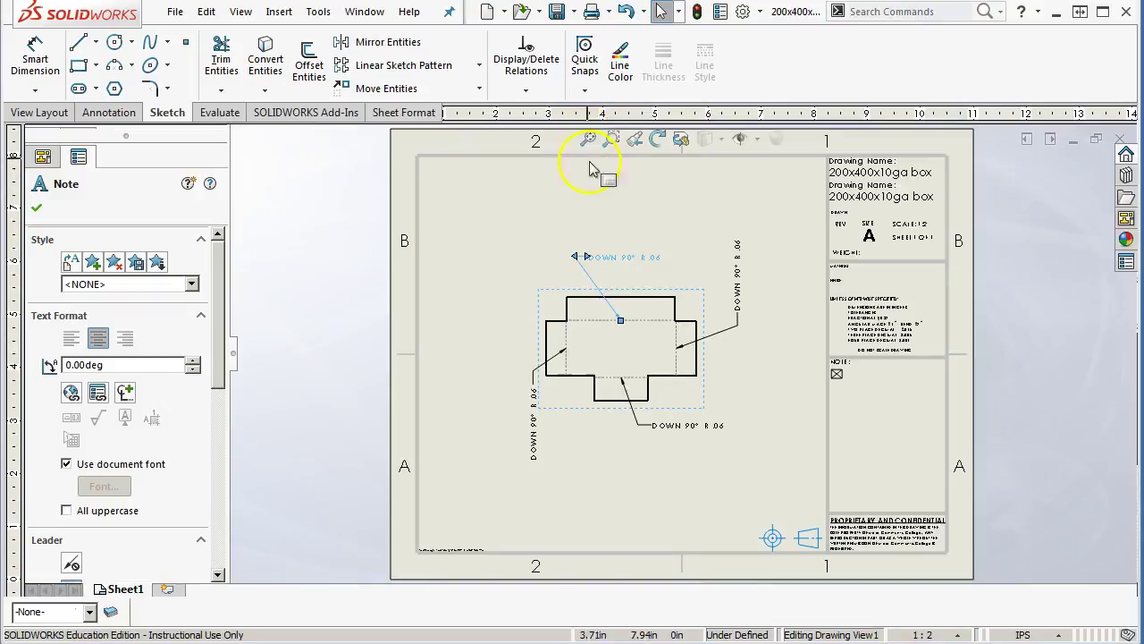
scroll(644, 357, "down", 3)
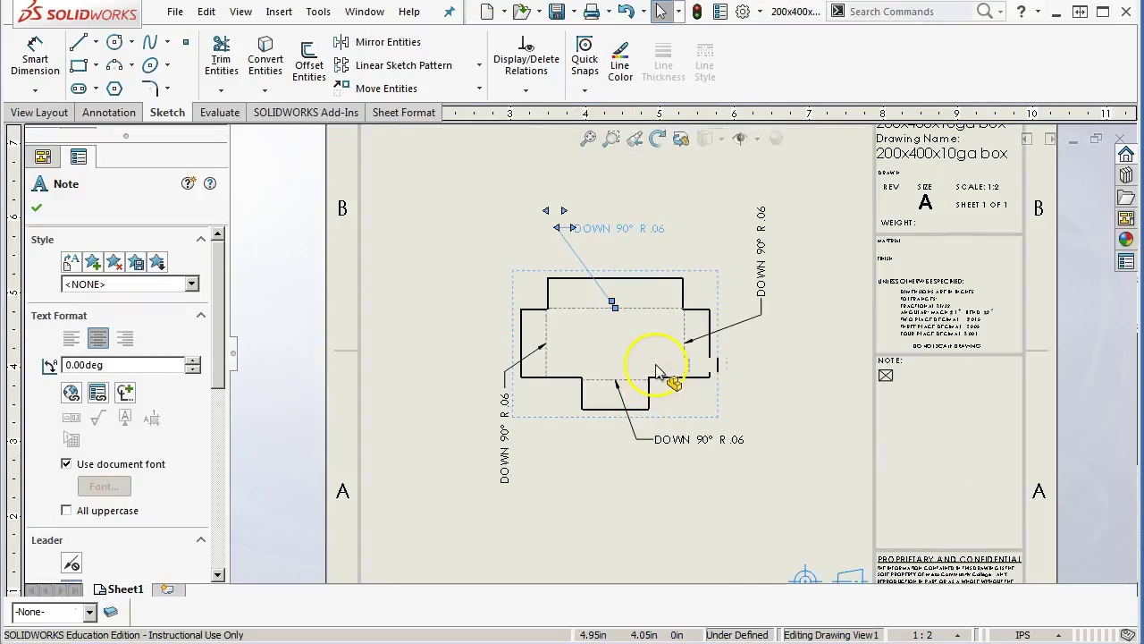
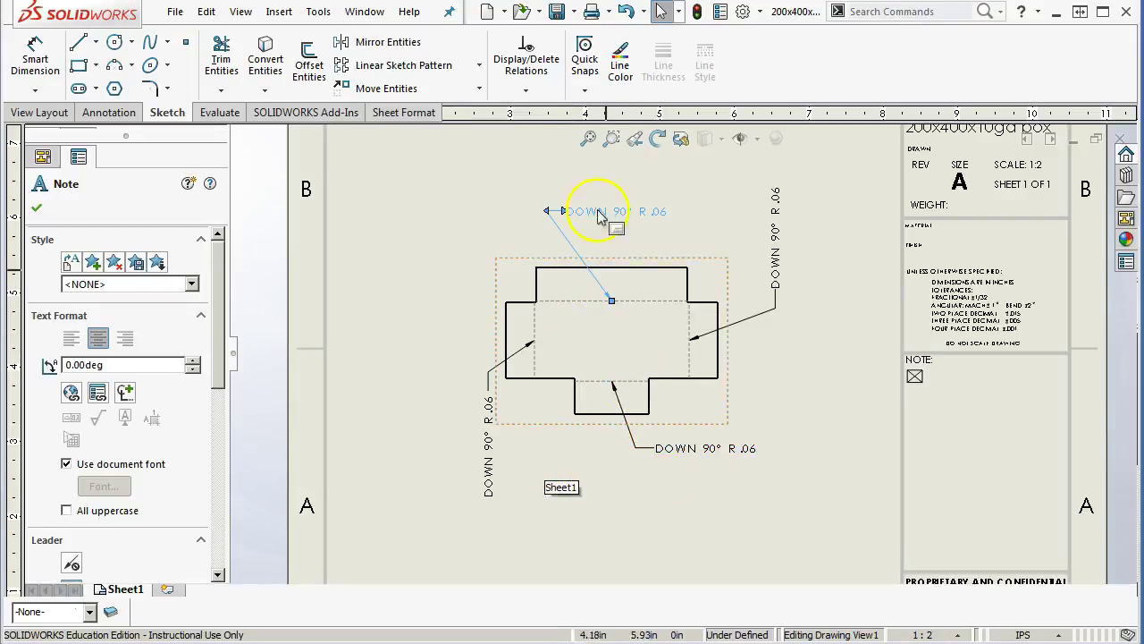
left_click(588, 139)
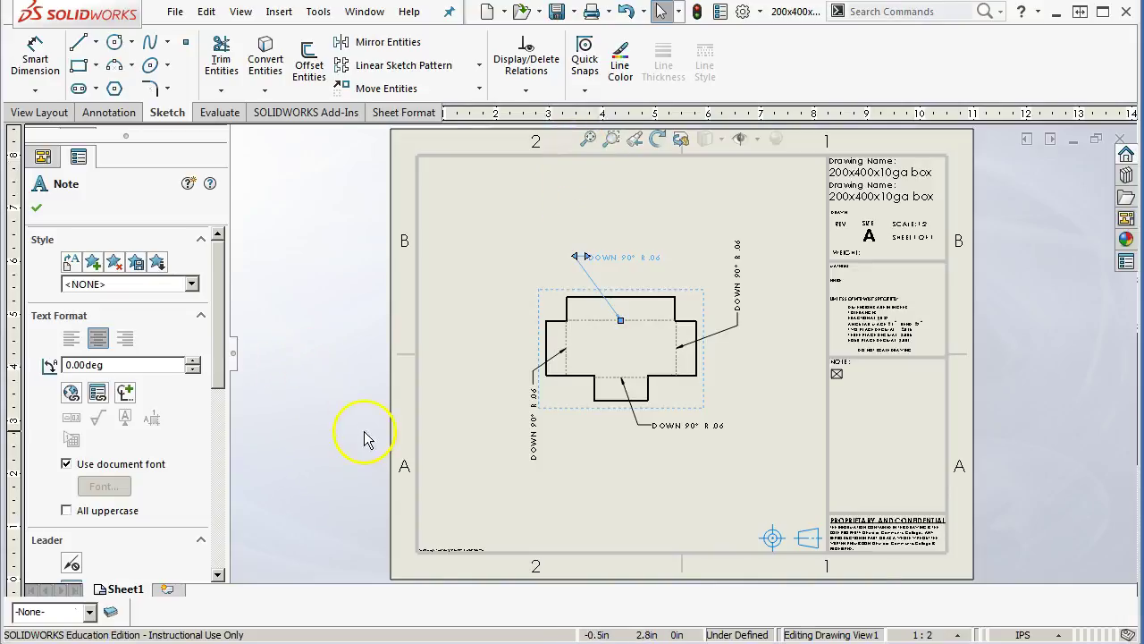
left_click_drag(593, 414, 586, 490)
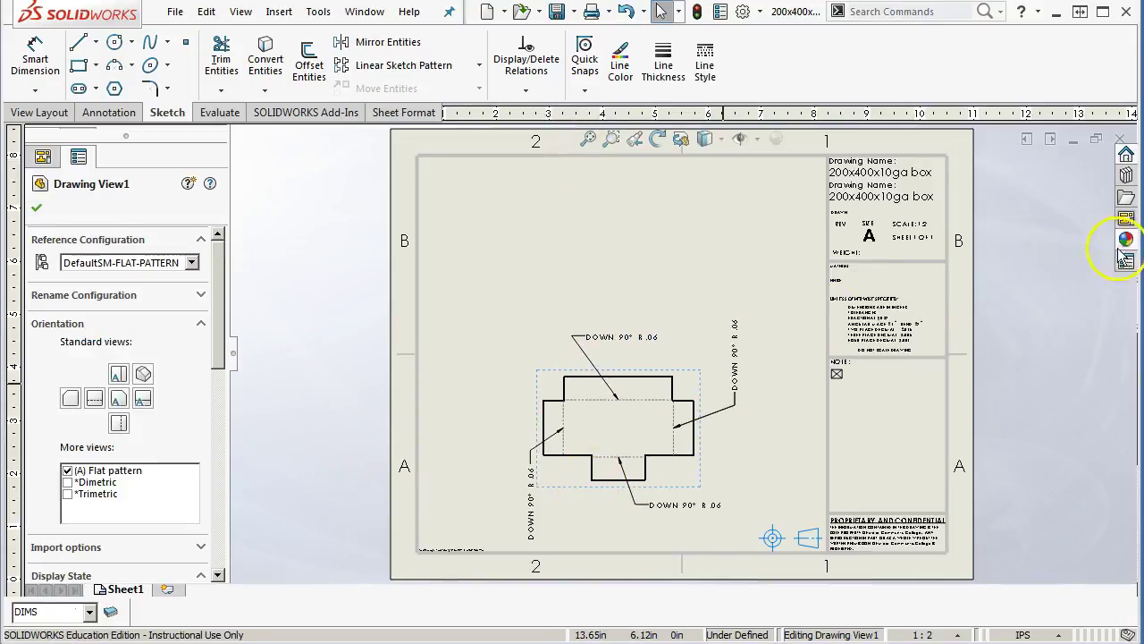
Place the folded box's Front view in the sheet's upper left with projected top, right and isometric views.
left_click(1125, 219)
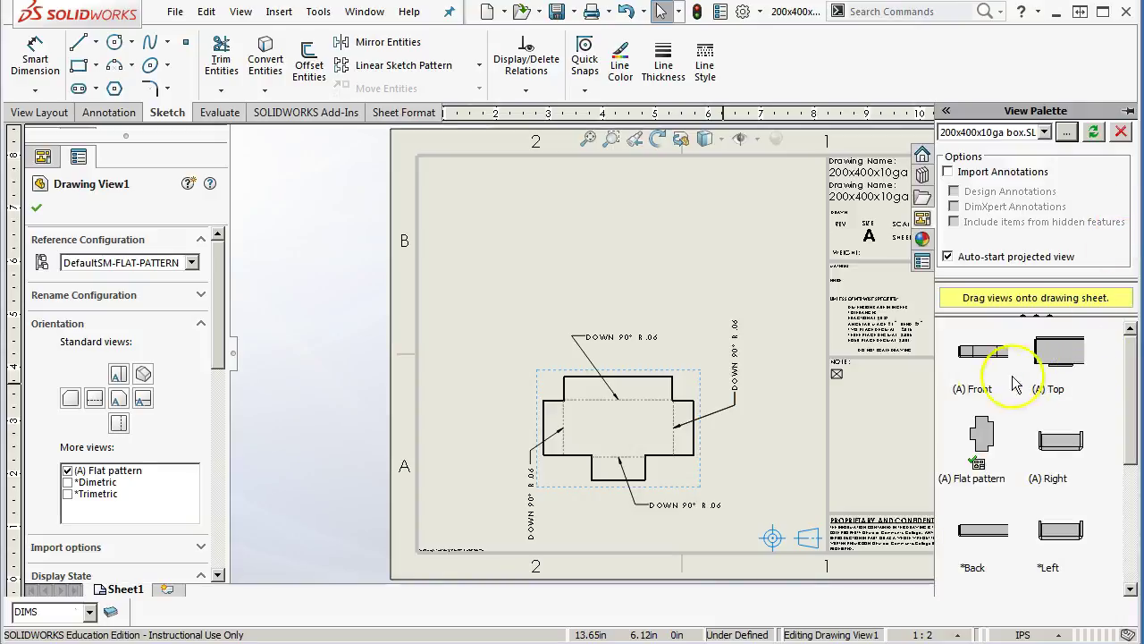
left_click_drag(978, 358, 515, 225)
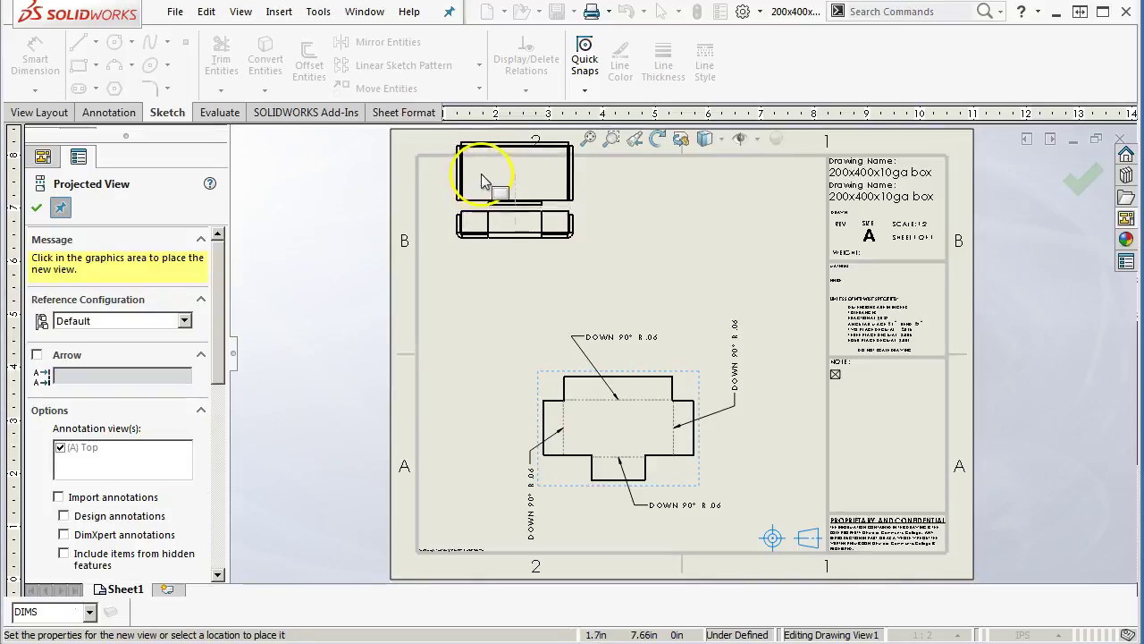
left_click(488, 180)
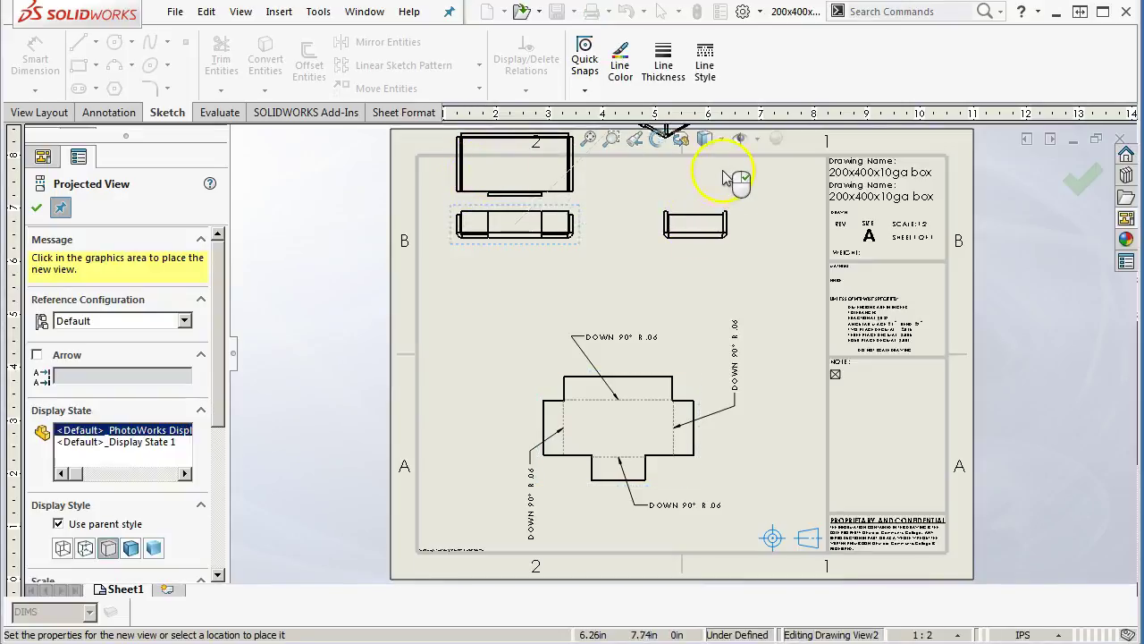
left_click(675, 239)
scroll(672, 243, "up", 3)
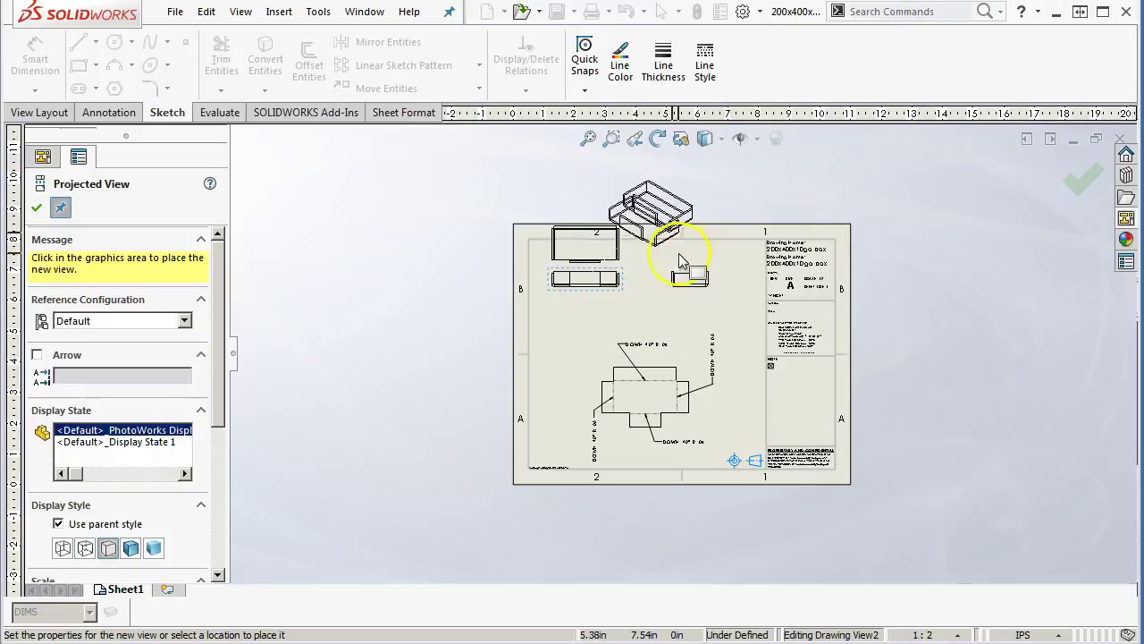
left_click(36, 207)
Shift the front and top views down inside the border and move the isometric view into the sheet's upper right area.
scroll(630, 312, "down", 3)
scroll(689, 263, "up", 3)
left_click(533, 305)
left_click_drag(533, 304, 530, 347)
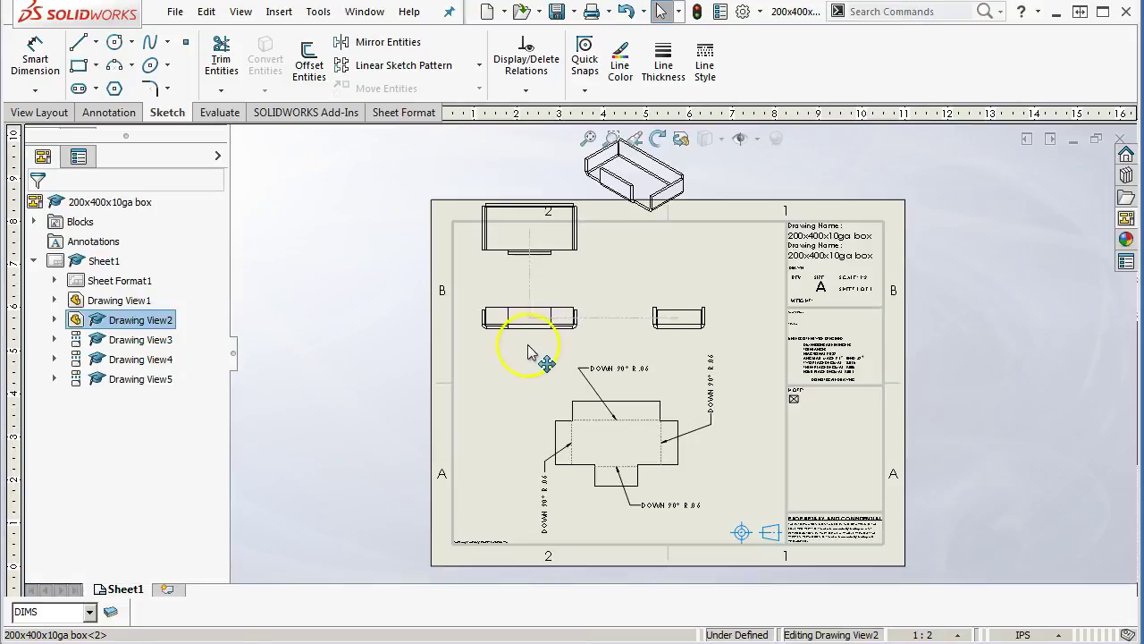
left_click(625, 220)
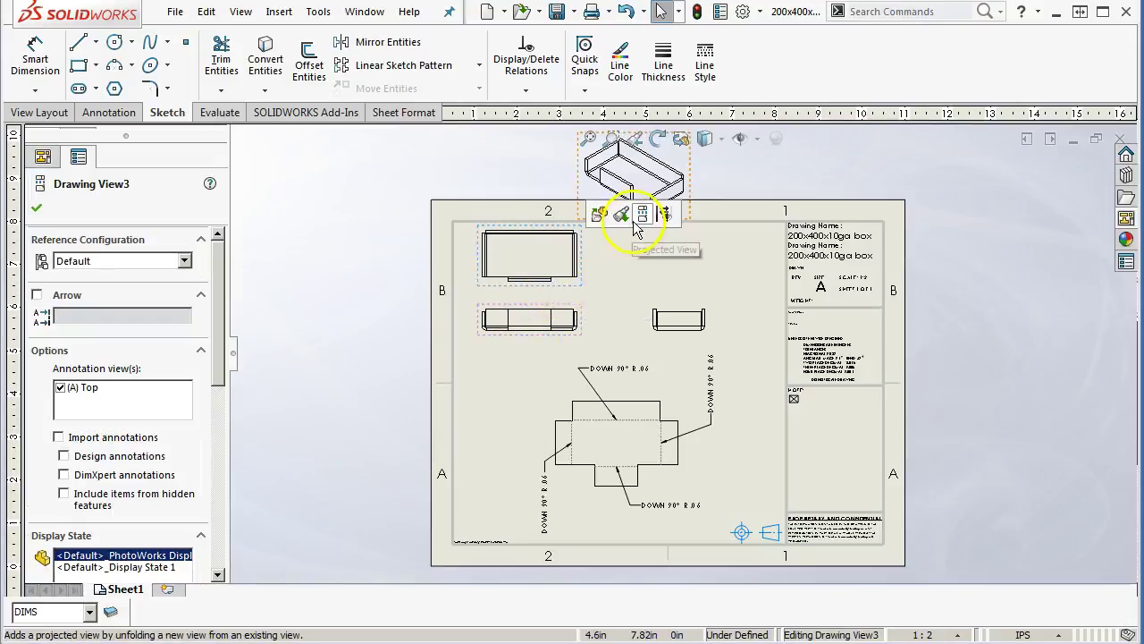
mouse_move(695, 217)
left_mouse_down()
mouse_move(750, 295)
mouse_move(765, 297)
left_mouse_up()
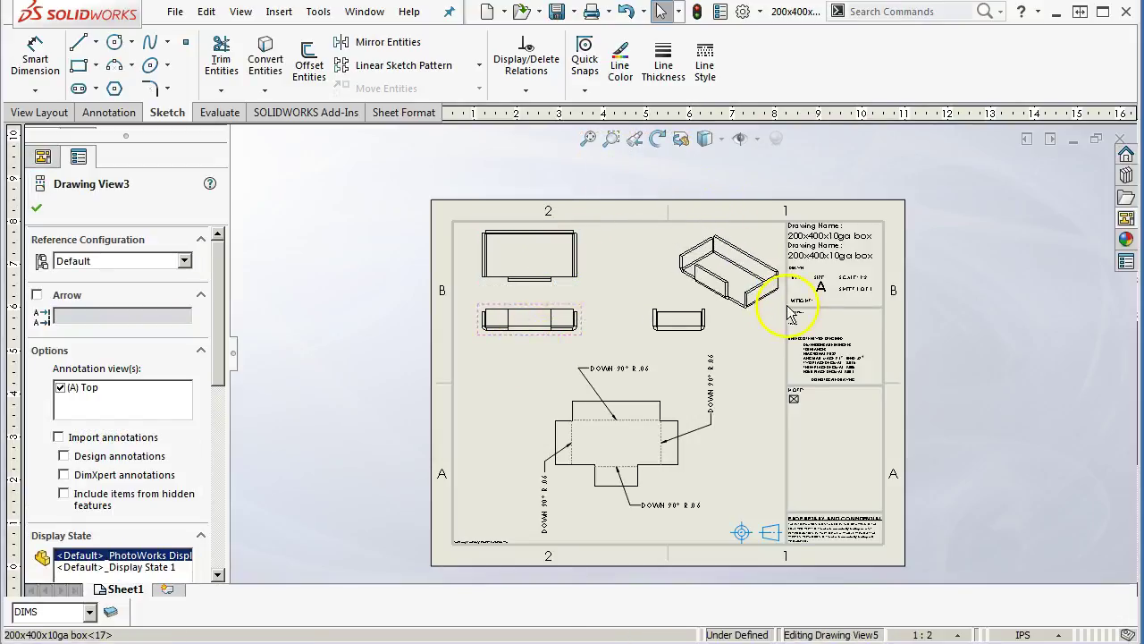
left_click(588, 140)
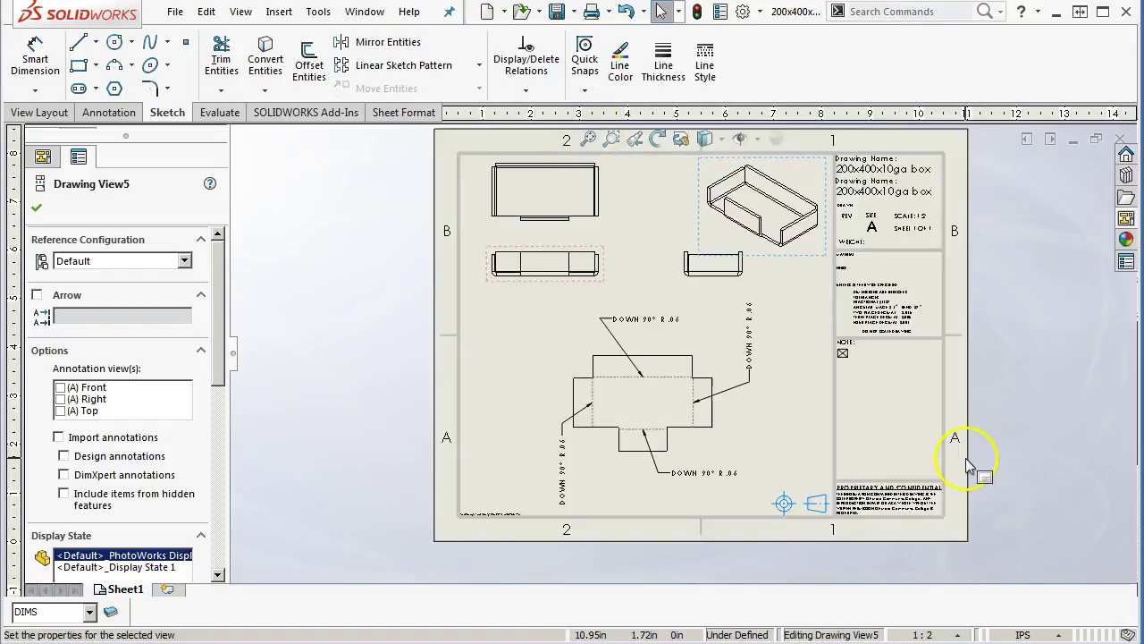
Dimension the widths of the left and right flanges in the flat pattern view, from outer edge to bend line.
left_click(792, 428)
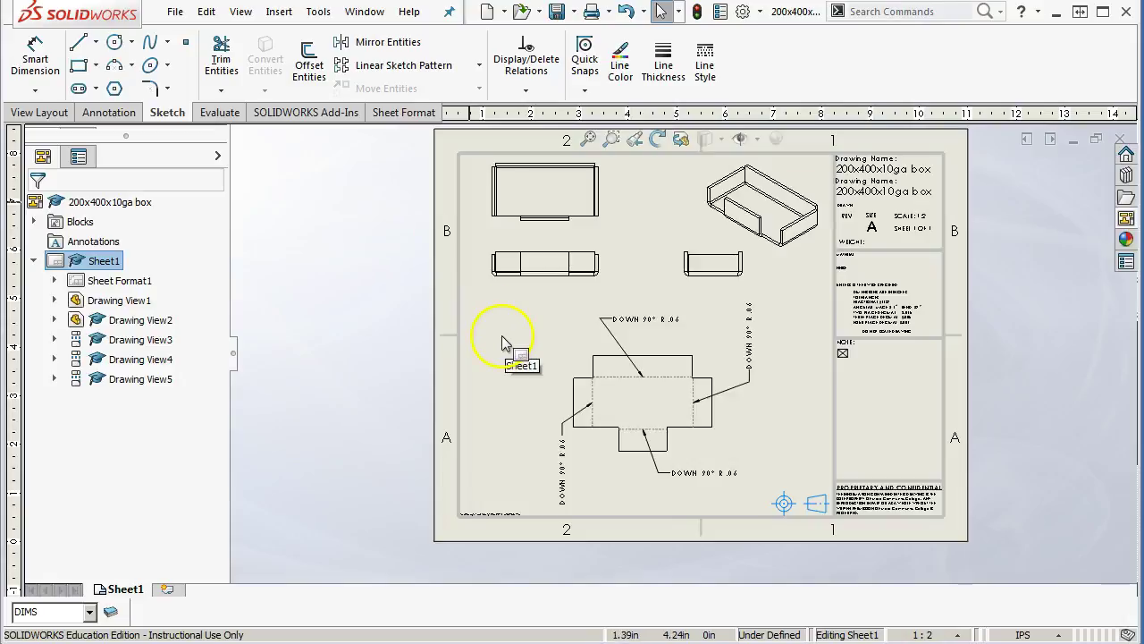
scroll(659, 450, "down", 5)
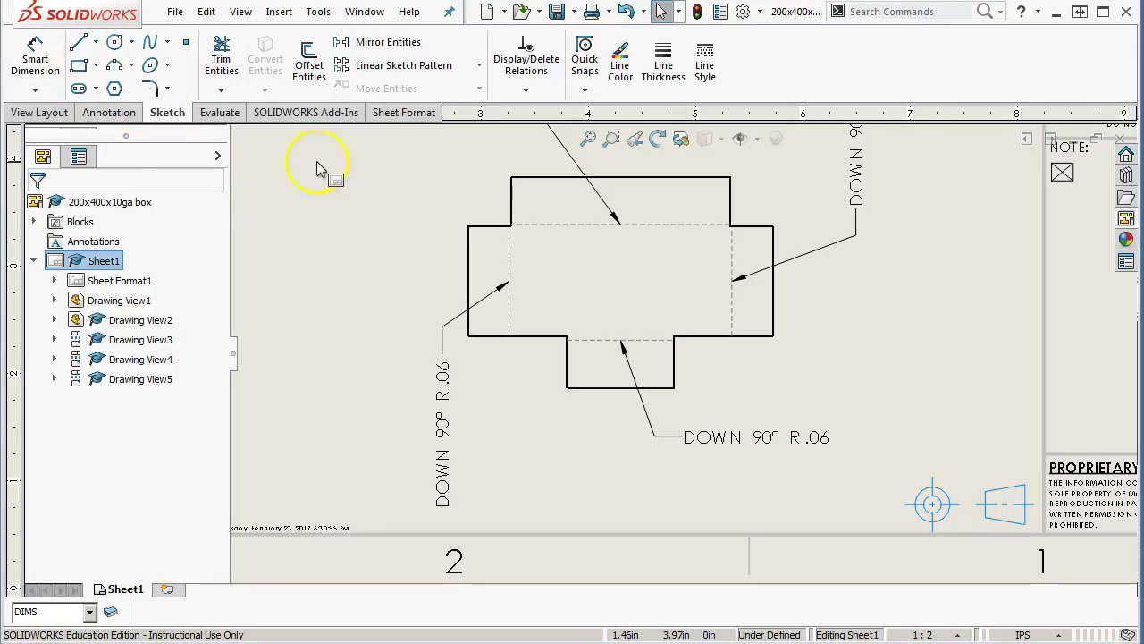
left_click(35, 59)
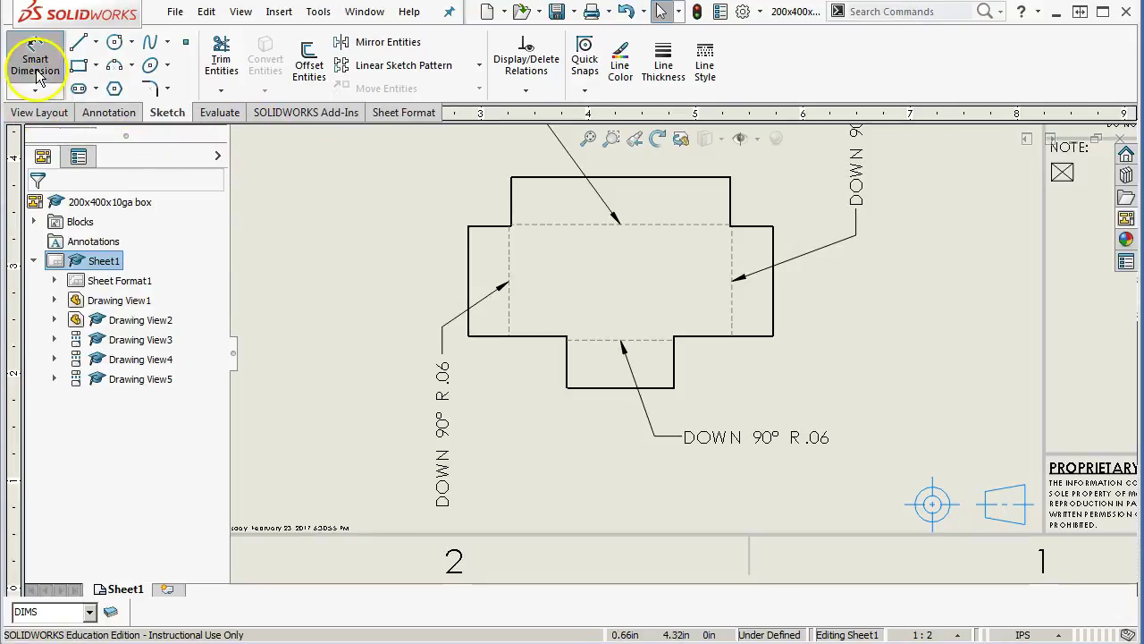
left_click(468, 270)
left_click(509, 300)
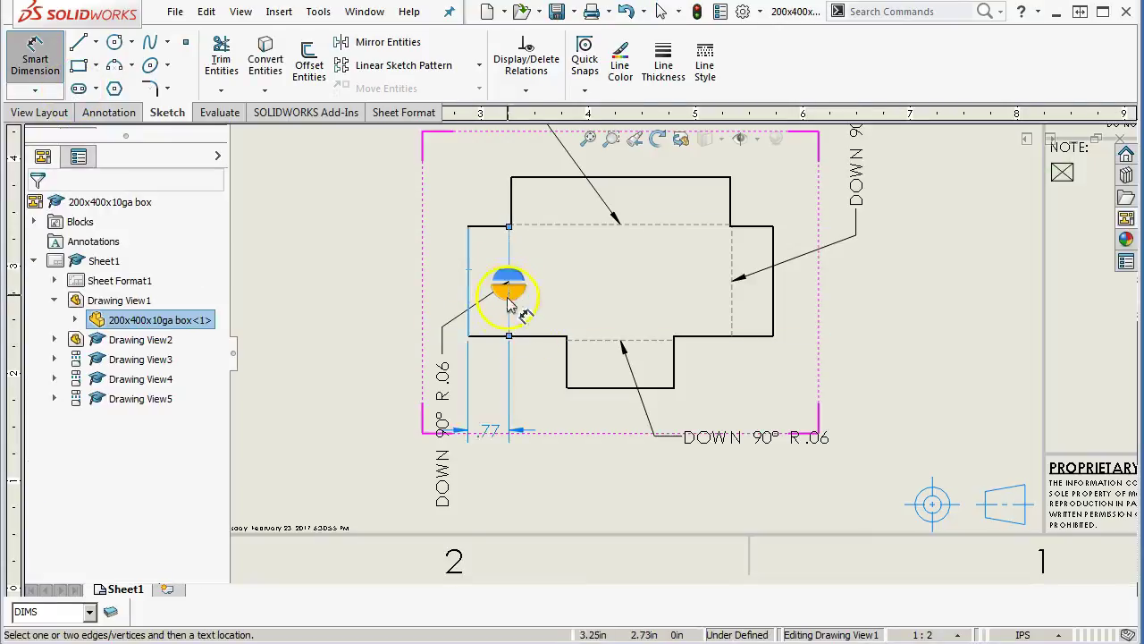
left_click(490, 395)
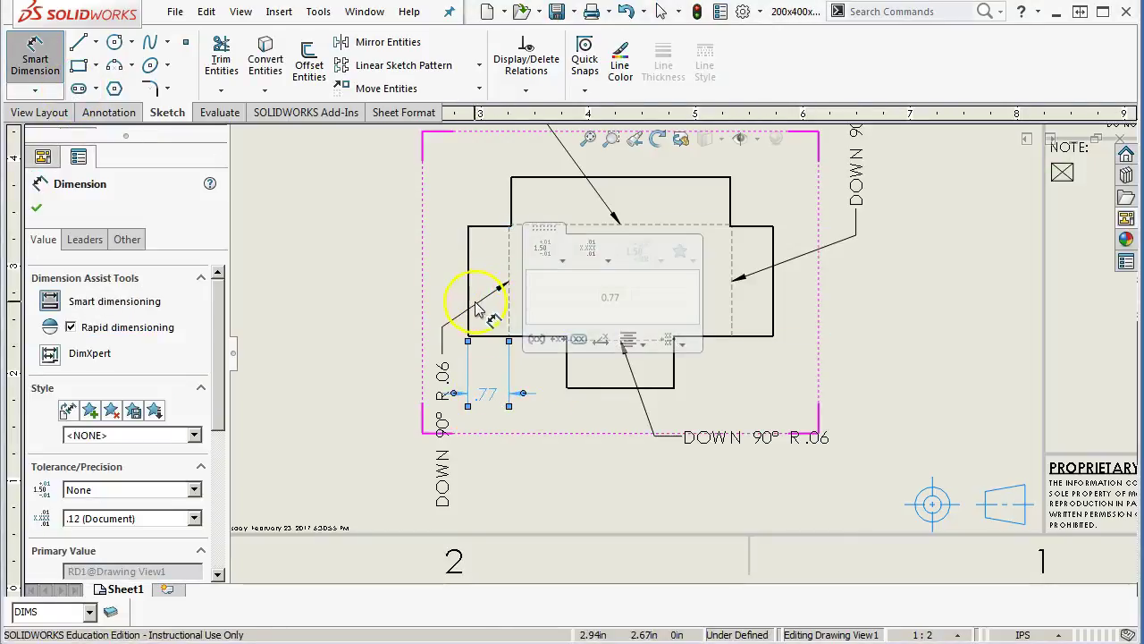
left_click(732, 325)
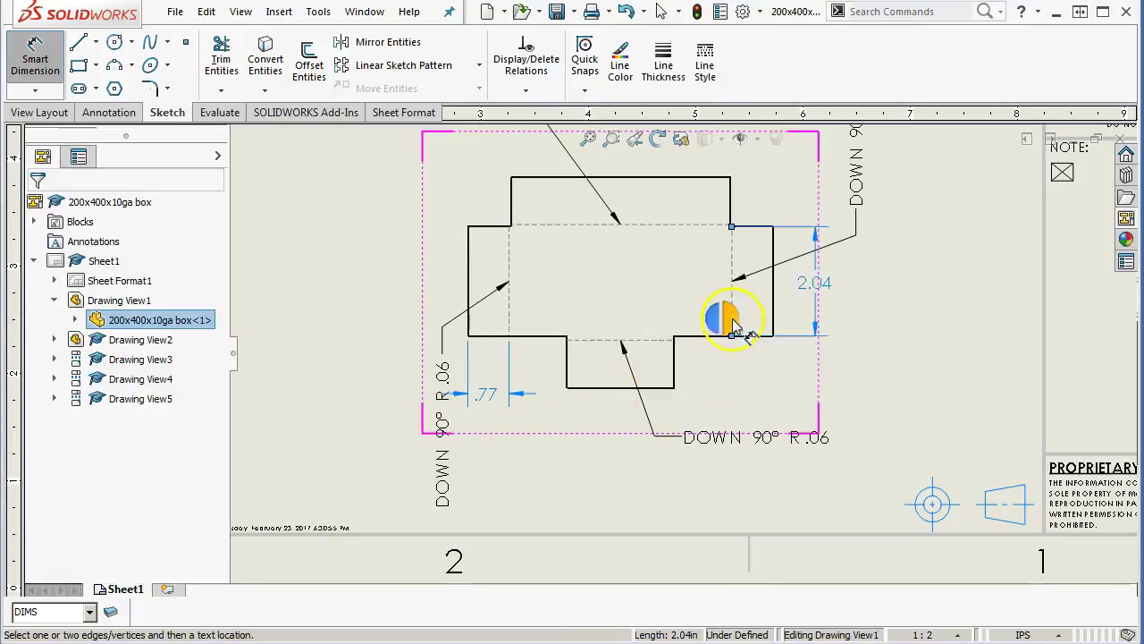
left_click(776, 327)
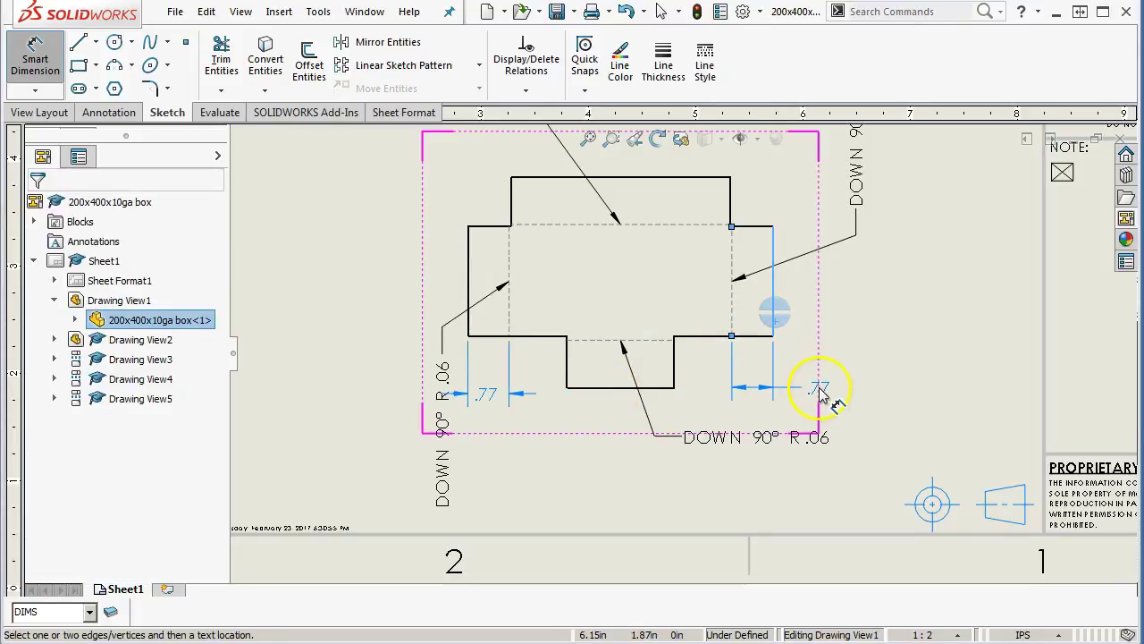
left_click(815, 388)
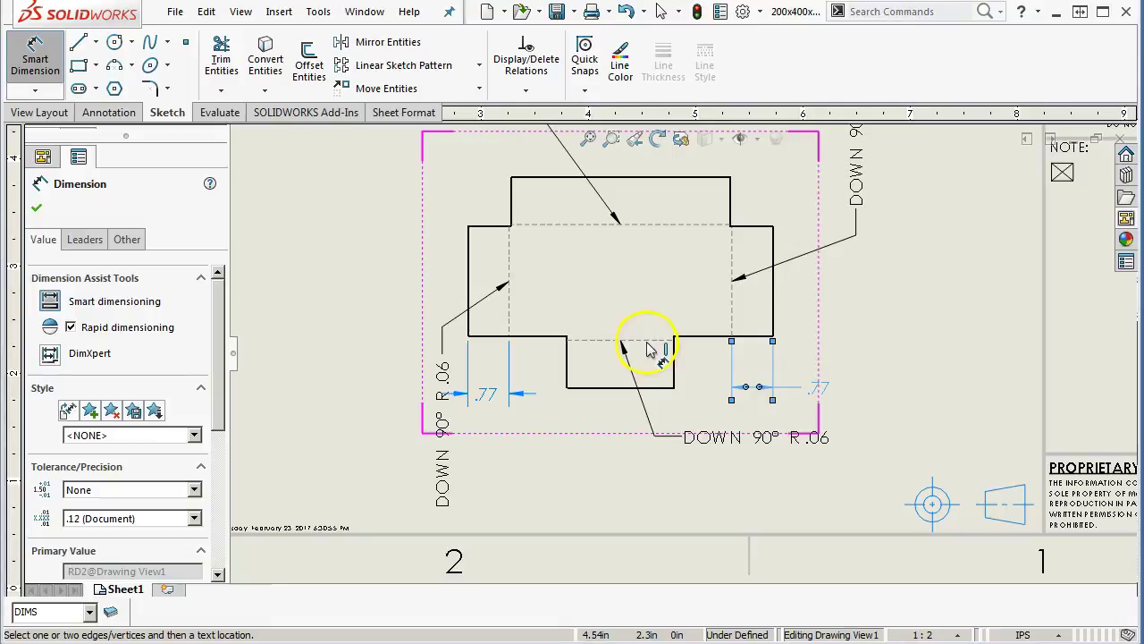
Dimension the heights of the lower and upper flanges in the flat pattern view, from bend line to outer edge.
left_click(651, 346)
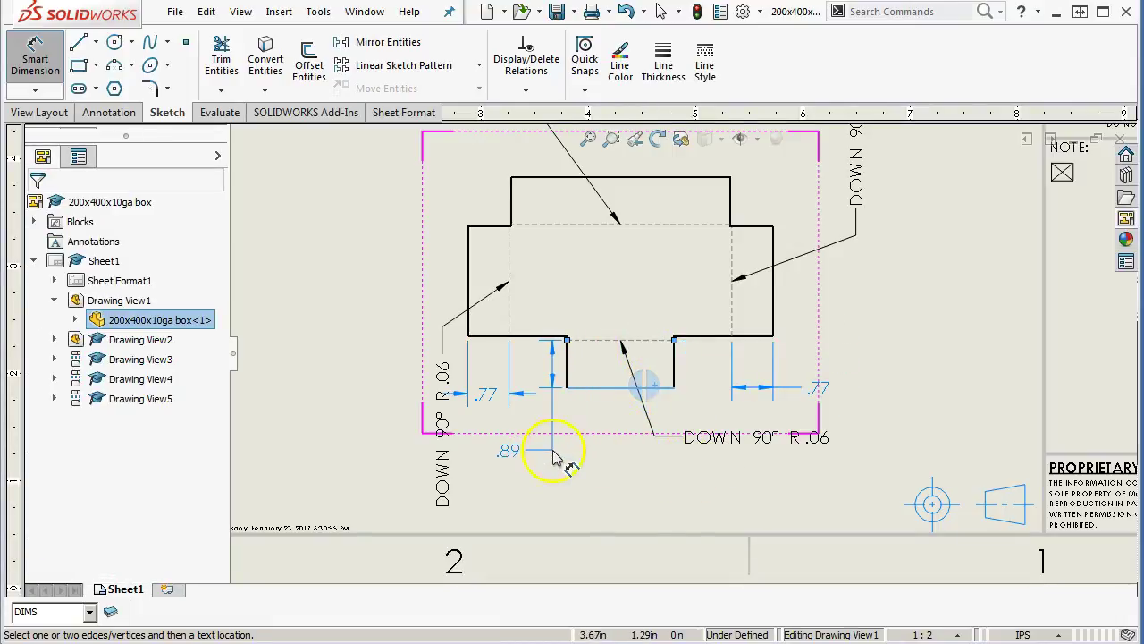
left_click(554, 457)
left_click(556, 226)
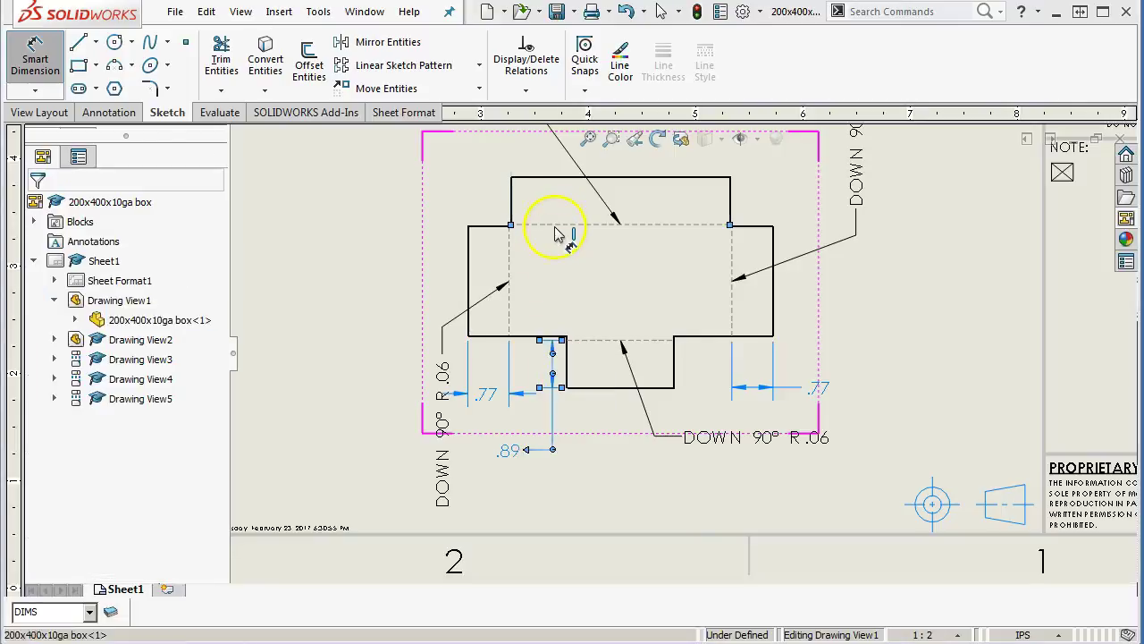
left_click(556, 177)
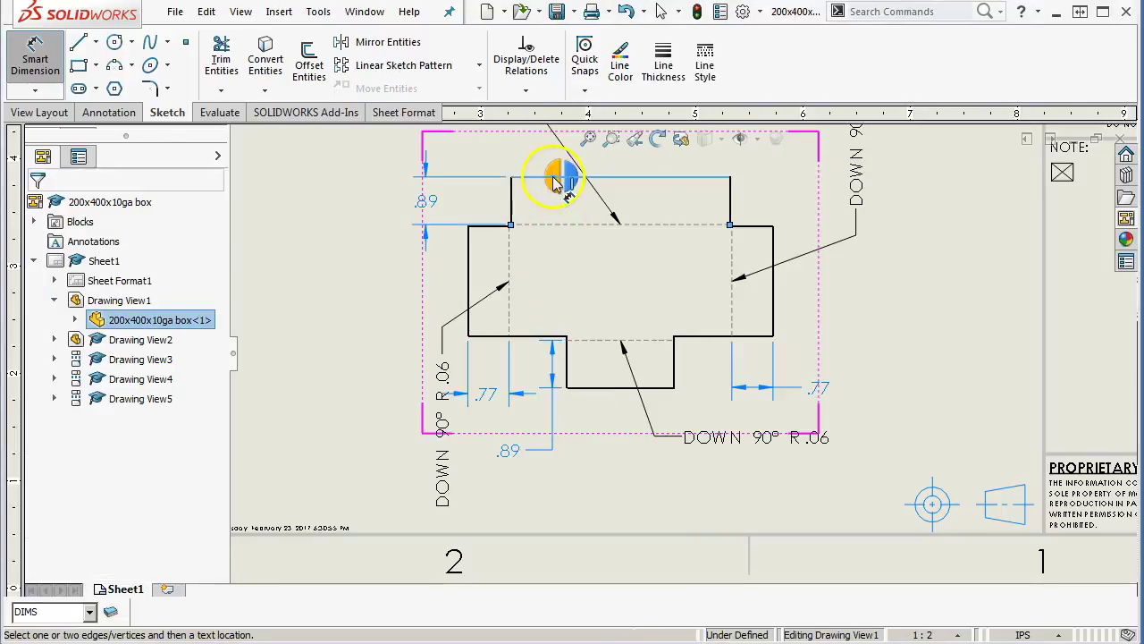
left_click(431, 213)
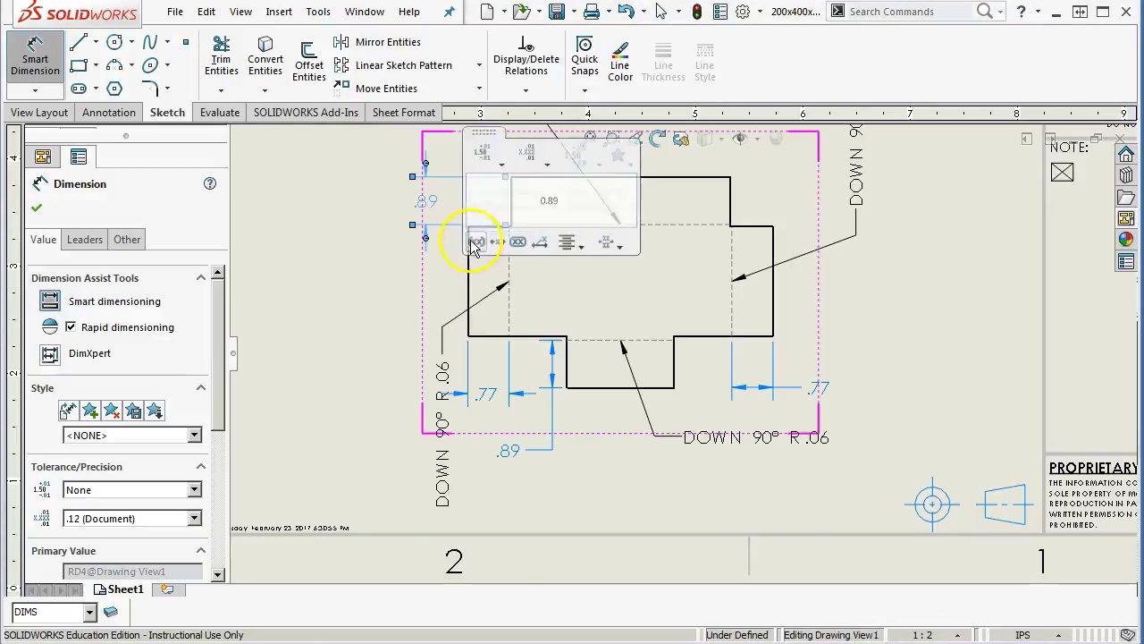
right_click(894, 261)
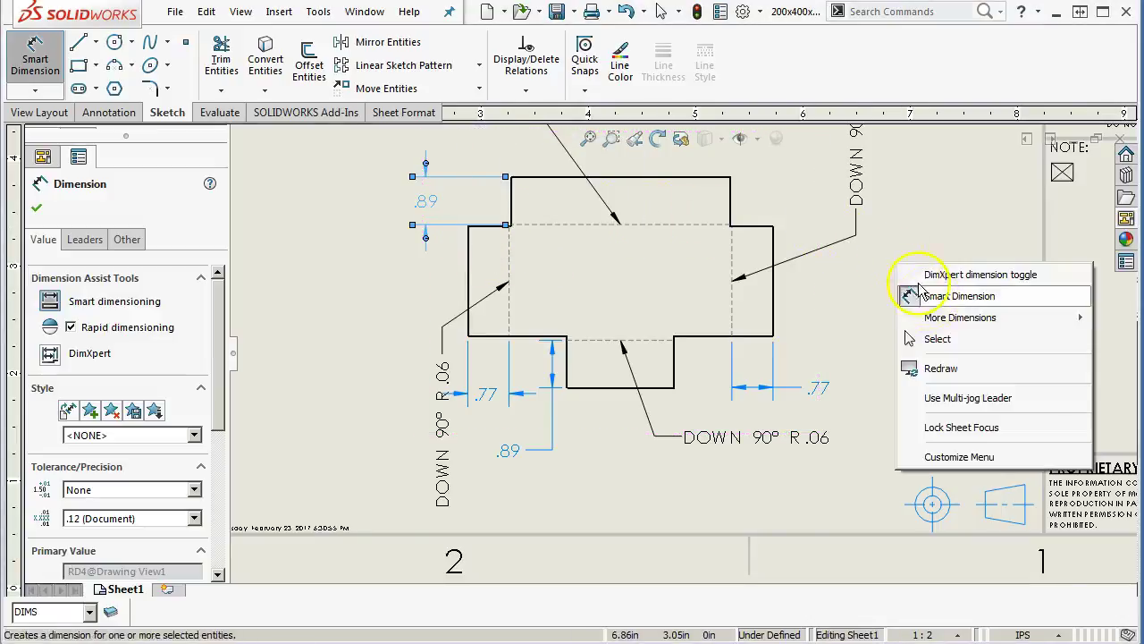
left_click(910, 334)
Shift the flat pattern's lower-left bend note further left, clear of the left flange dimension.
scroll(808, 249, "up", 3)
scroll(786, 248, "down", 2)
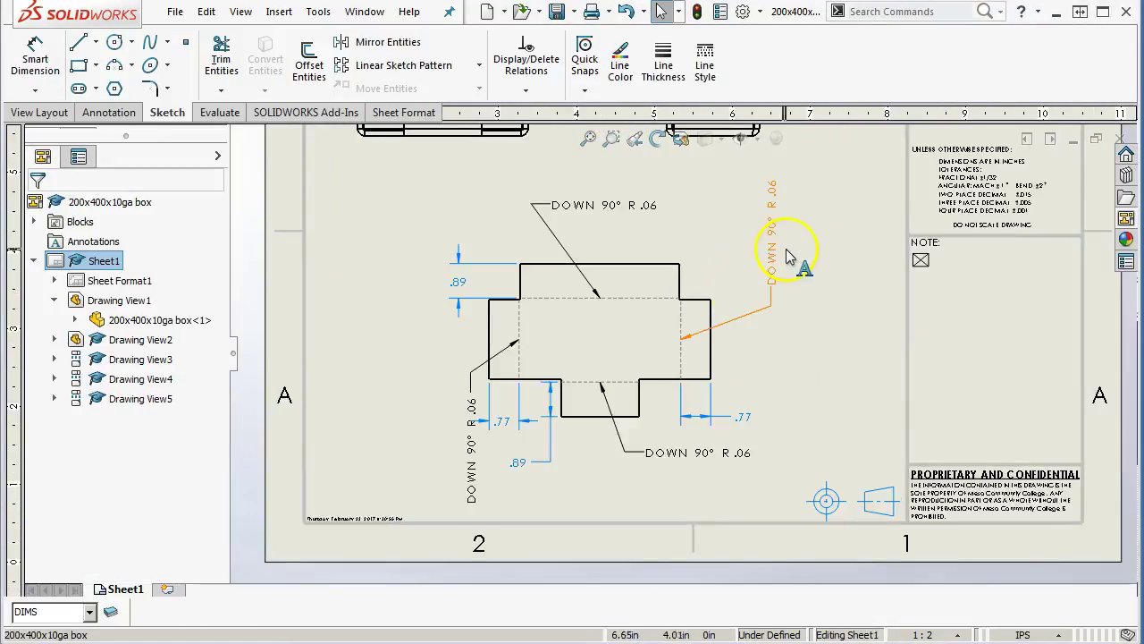
left_click_drag(480, 476, 439, 472)
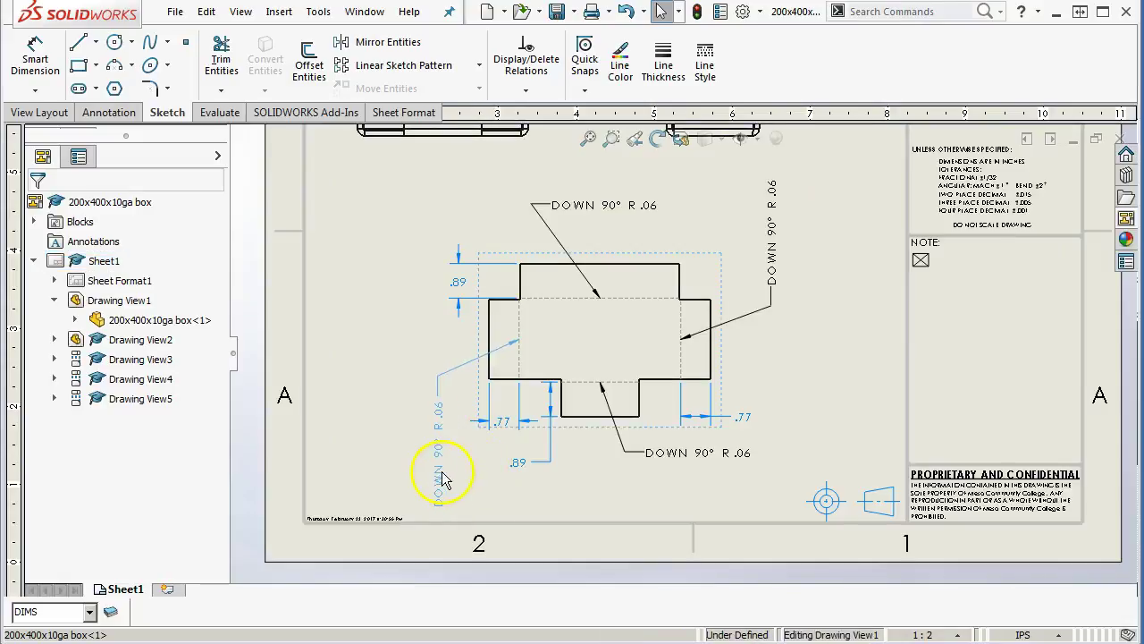
left_click(775, 354)
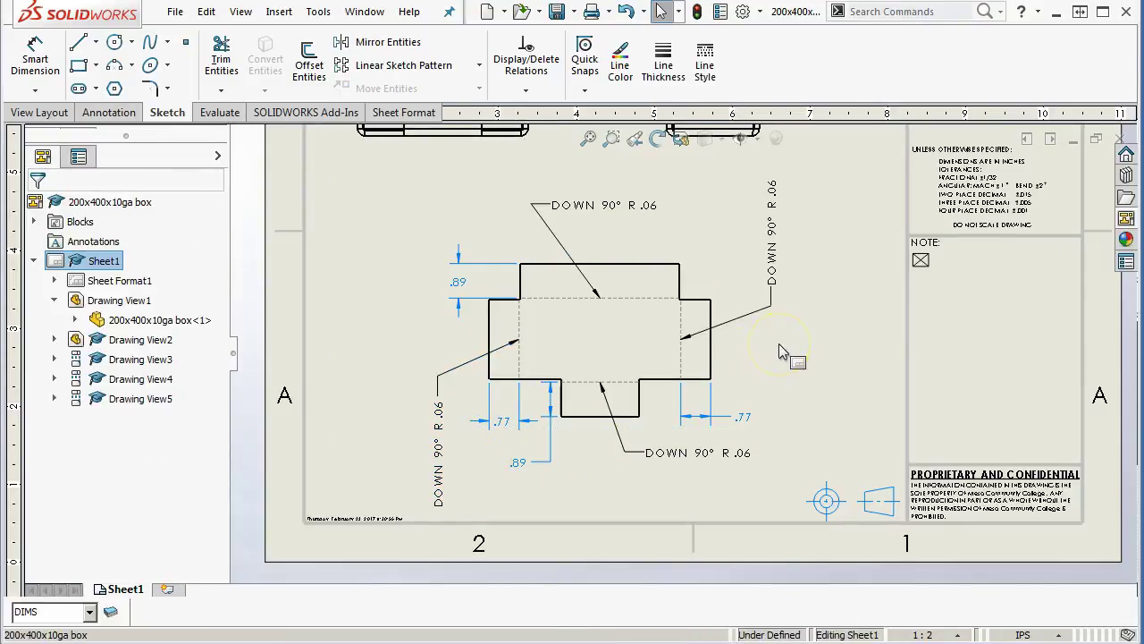
Save the drawing together with its modified referenced part.
left_click(588, 140)
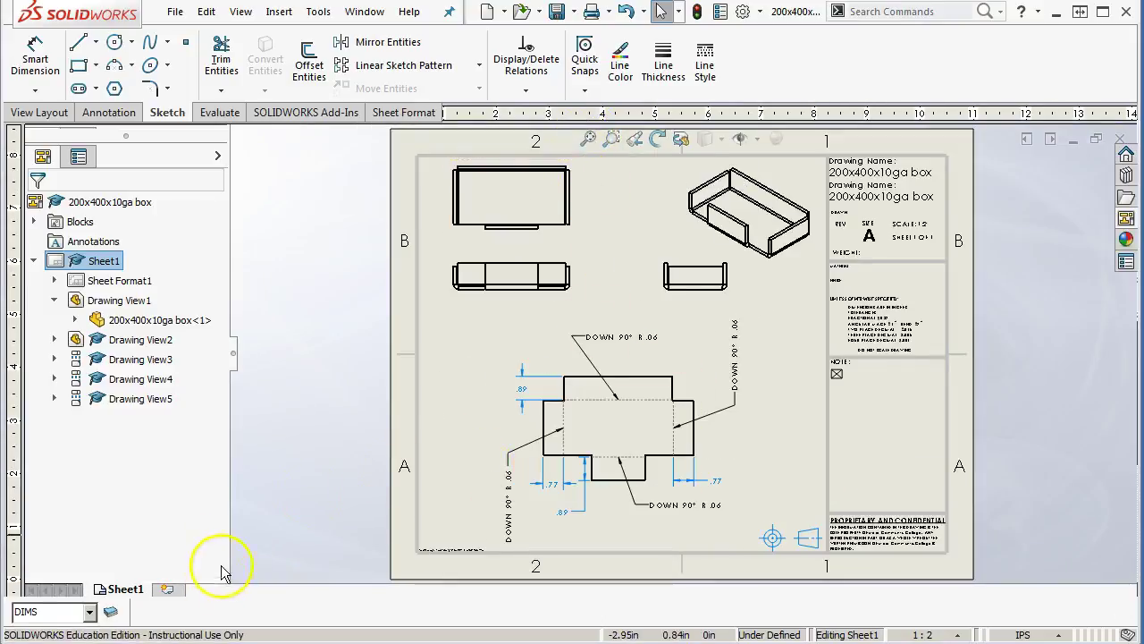
left_click(557, 11)
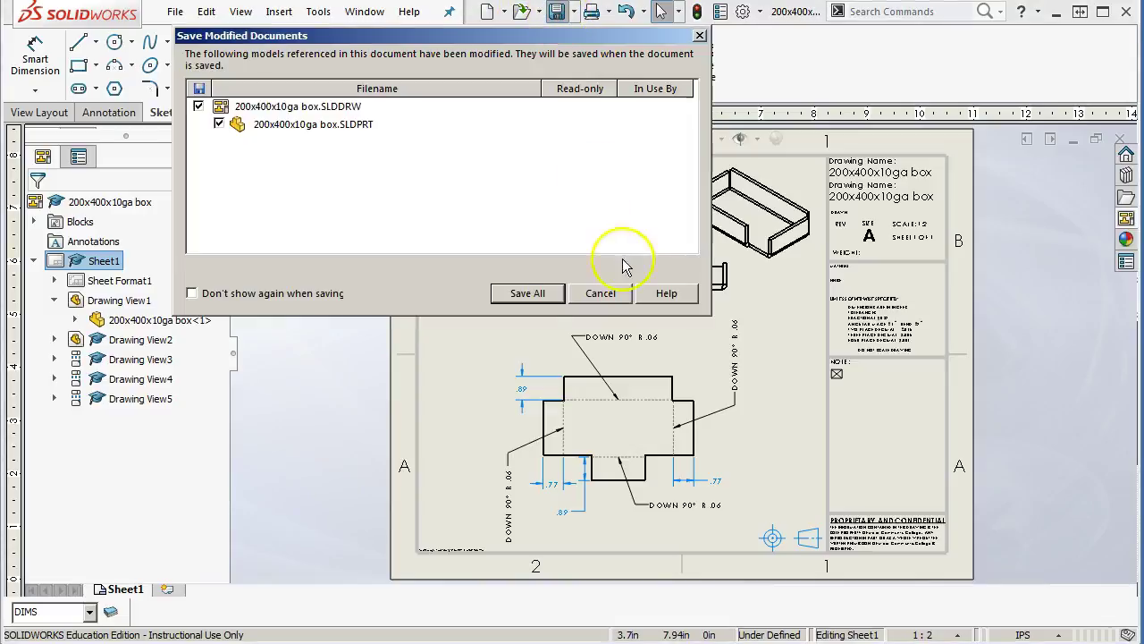
left_click(528, 293)
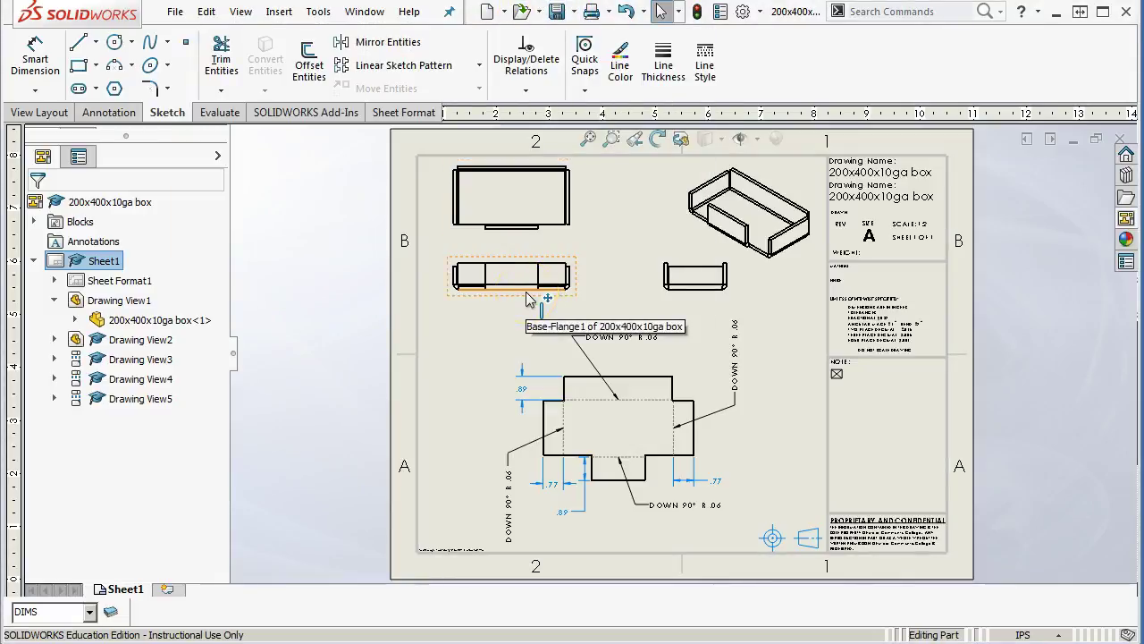
Examine the corner relief in the flat pattern view, and inspect the same bend corner on the folded part model.
scroll(576, 398, "down", 6)
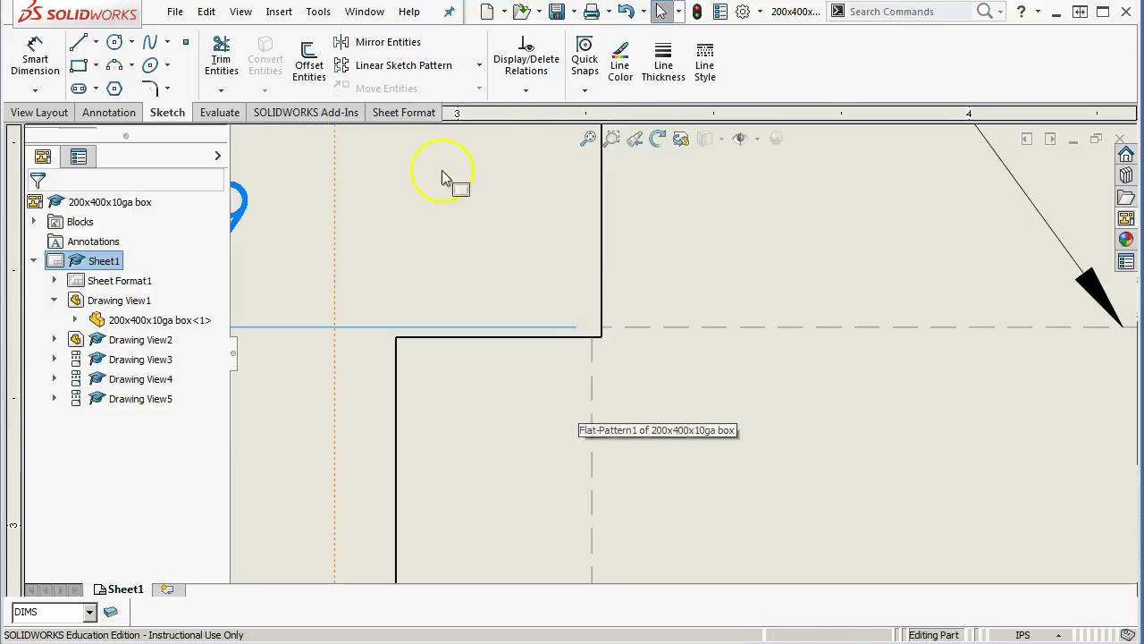
left_click(362, 11)
left_click(441, 206)
mouse_move(741, 378)
middle_mouse_down()
mouse_move(728, 294)
mouse_move(638, 218)
middle_mouse_up()
scroll(579, 333, "down", 5)
scroll(563, 286, "down", 2)
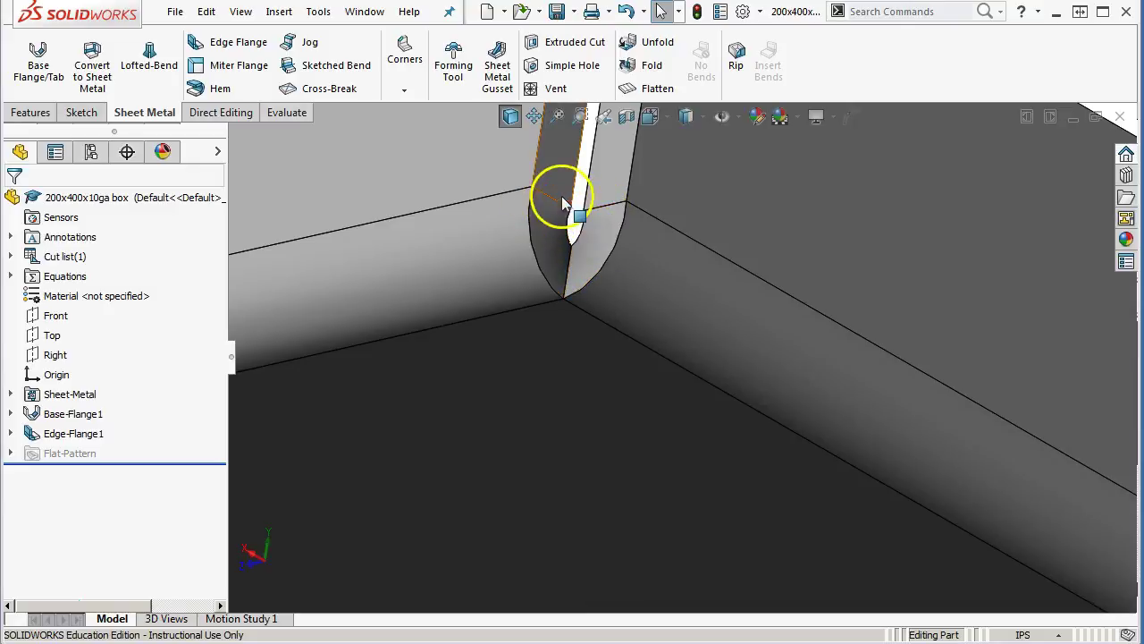
key("ctrl+7")
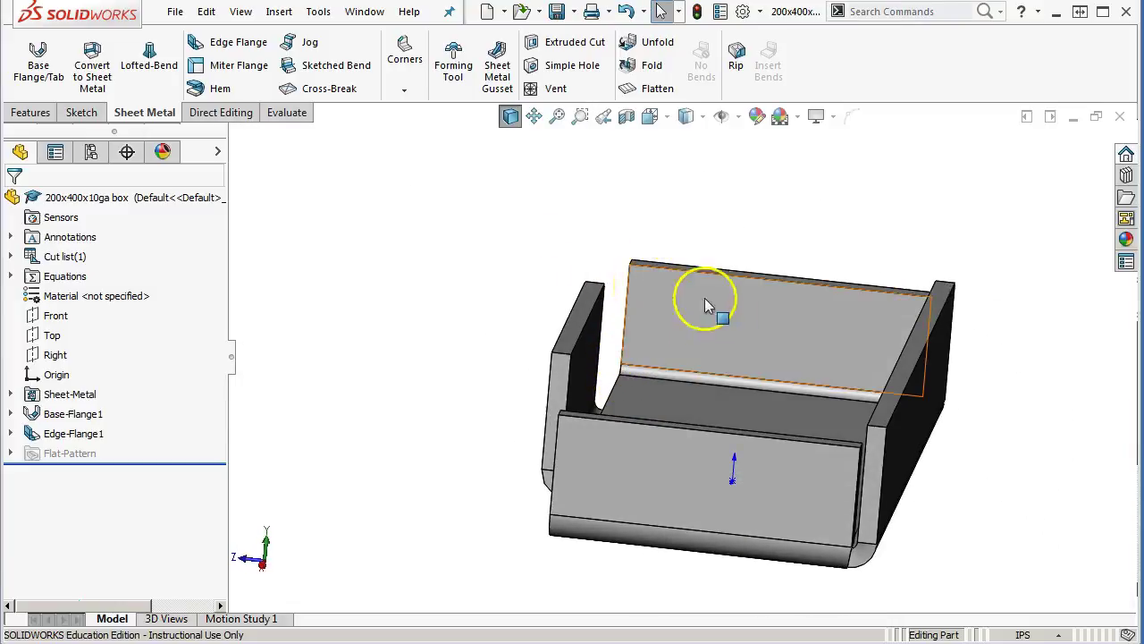
middle_click_drag(915, 452, 868, 504)
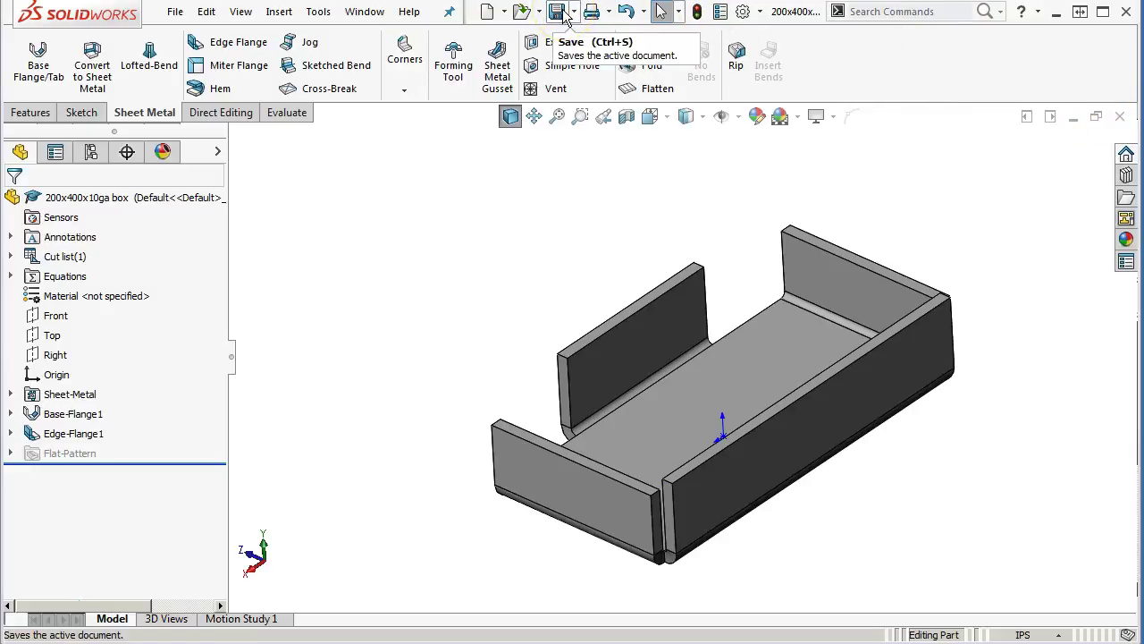
Close the box part and its drawing, and create a new part from the Part inch template.
left_click(1122, 120)
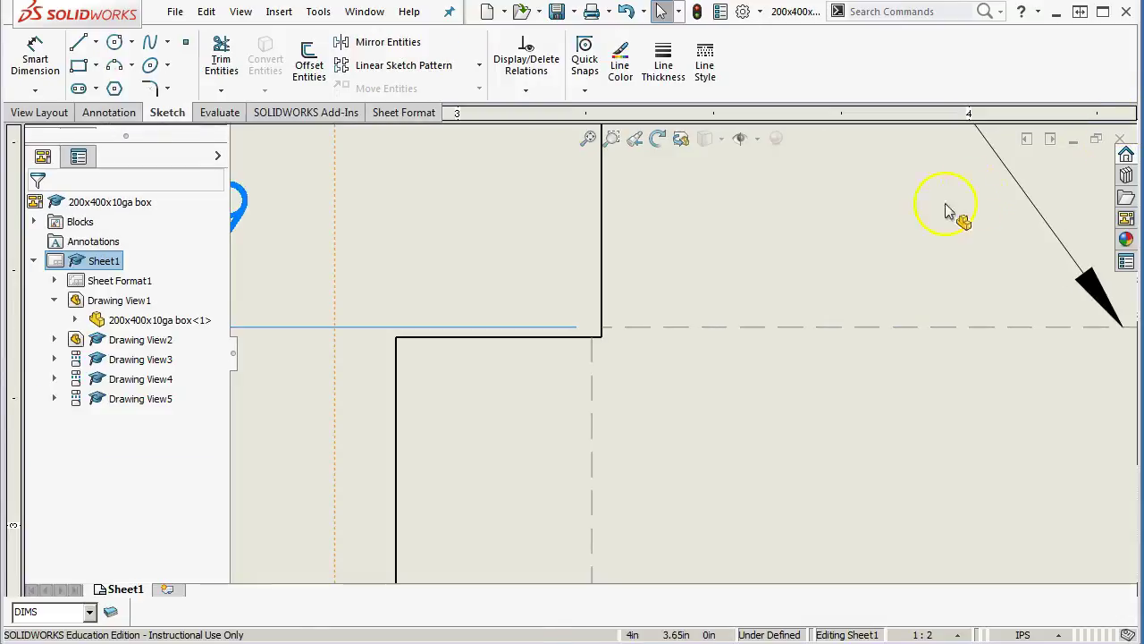
left_click(1123, 141)
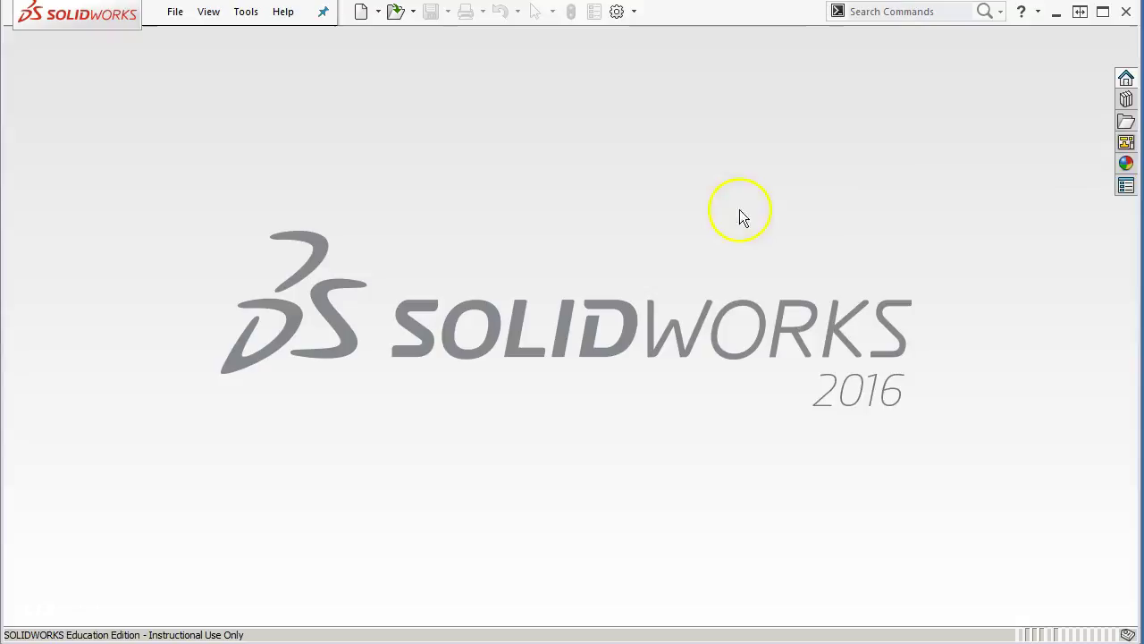
left_click(175, 12)
left_click(207, 41)
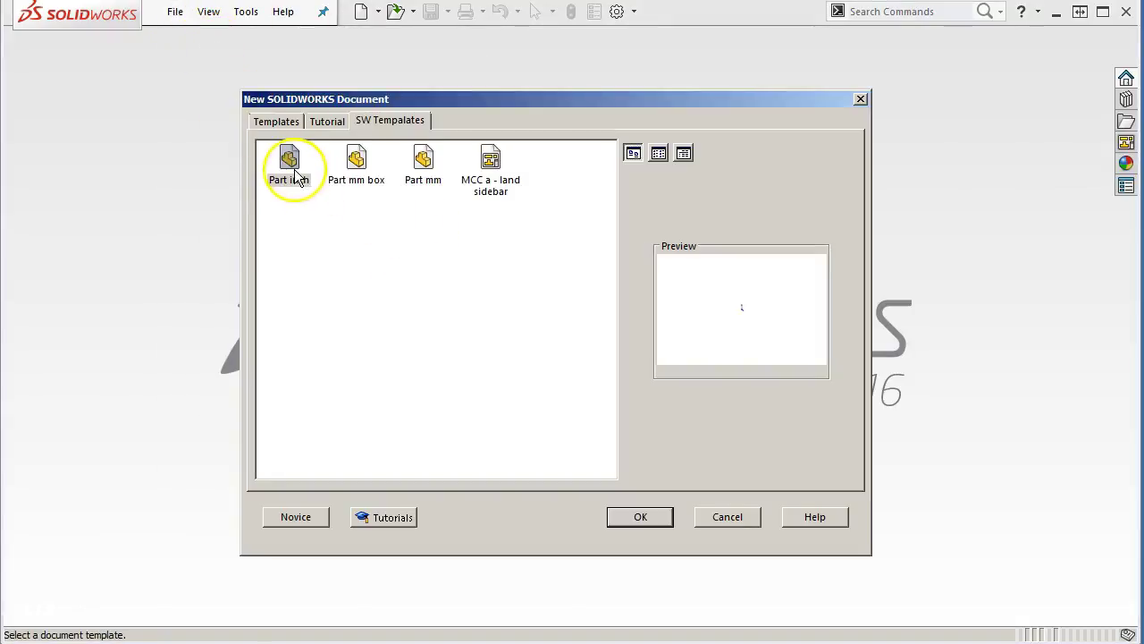
double_click(290, 175)
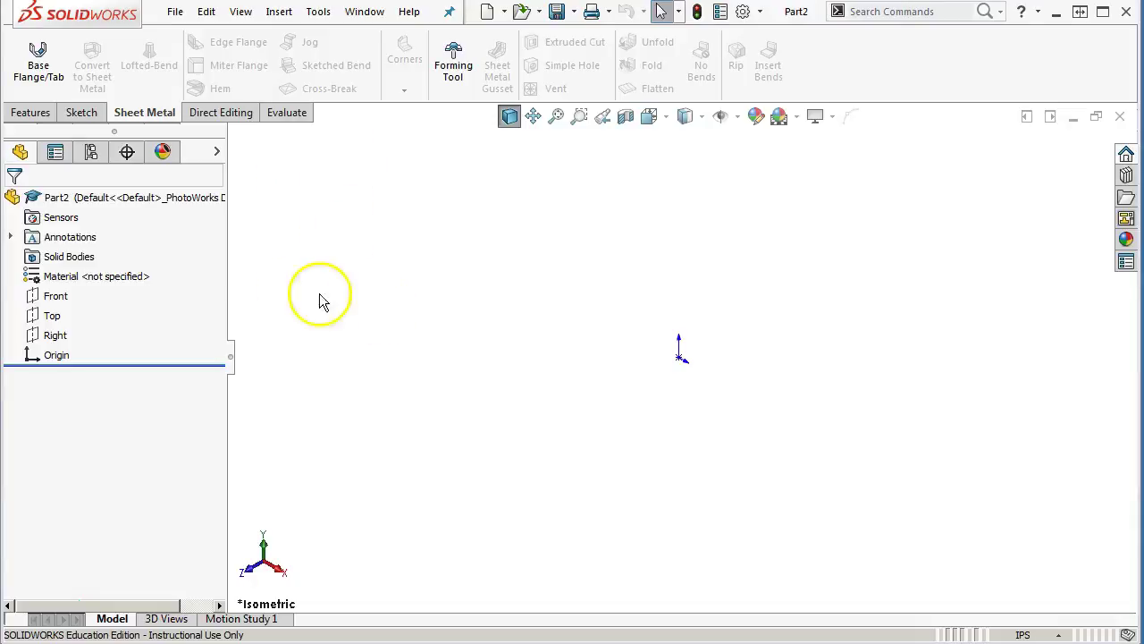
Sketch a horizontal line about 6.60 in long on the Front plane, below the origin.
left_click(55, 296)
left_click(79, 275)
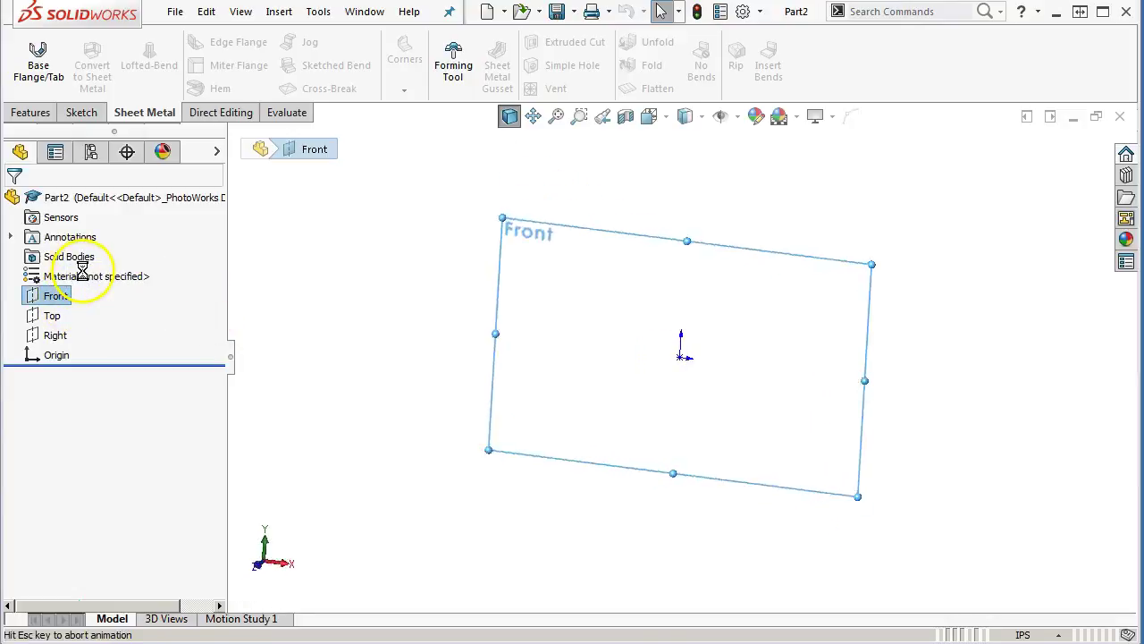
left_click(125, 46)
left_click_drag(525, 406, 883, 406)
right_click(809, 353)
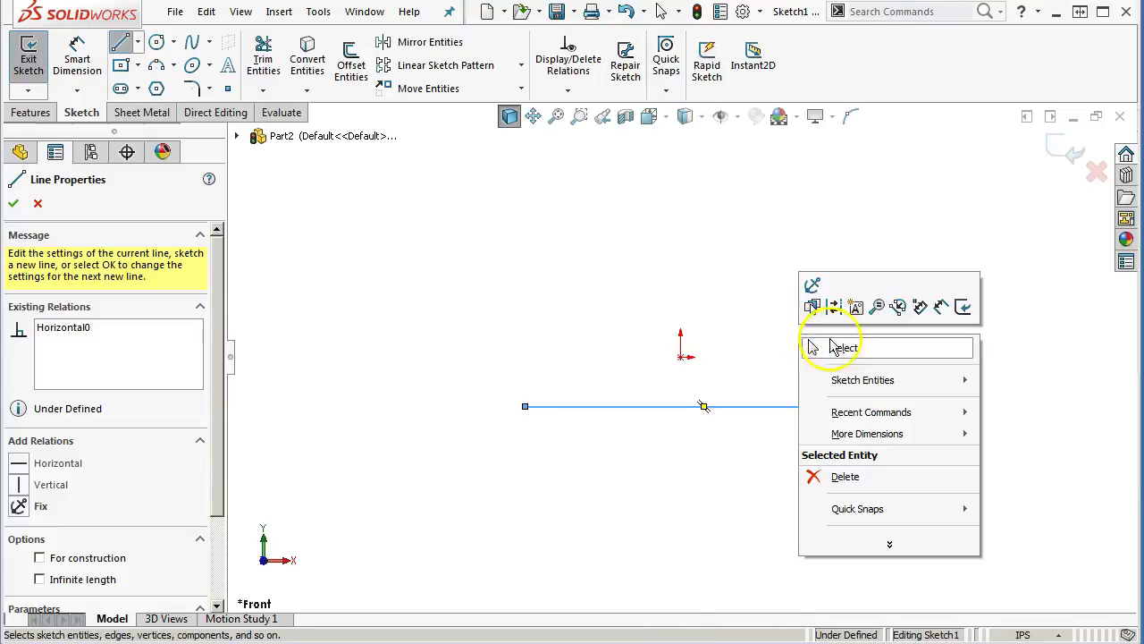
left_click(833, 345)
Center the horizontal line on the origin with a midpoint relation.
left_click(705, 407)
left_click(685, 357, "ctrl")
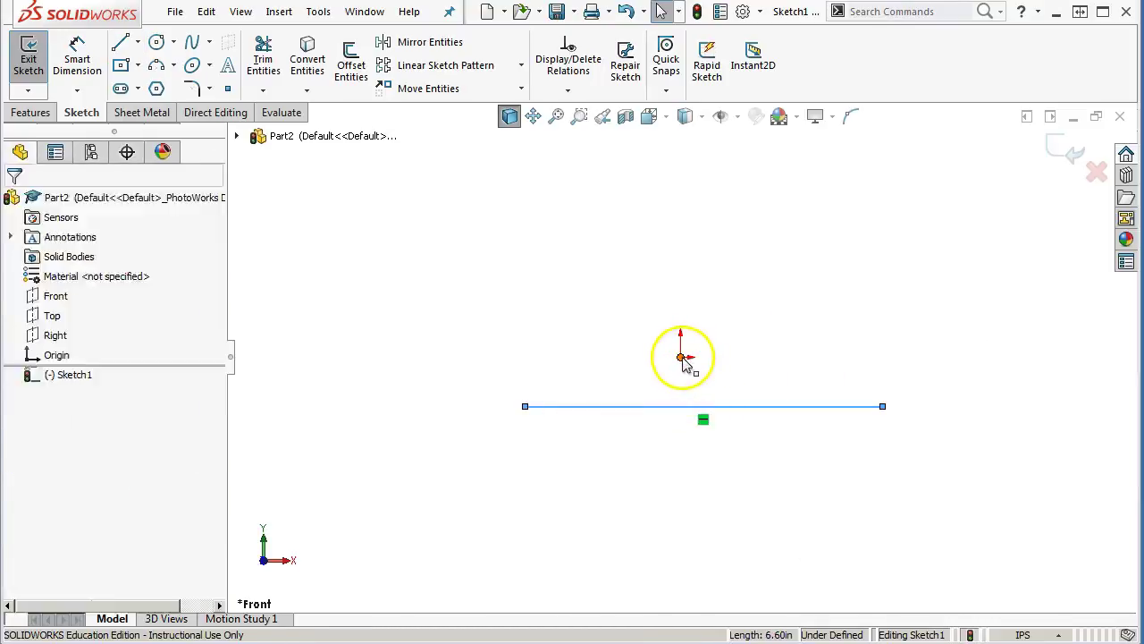
left_click(728, 288)
left_click(567, 253)
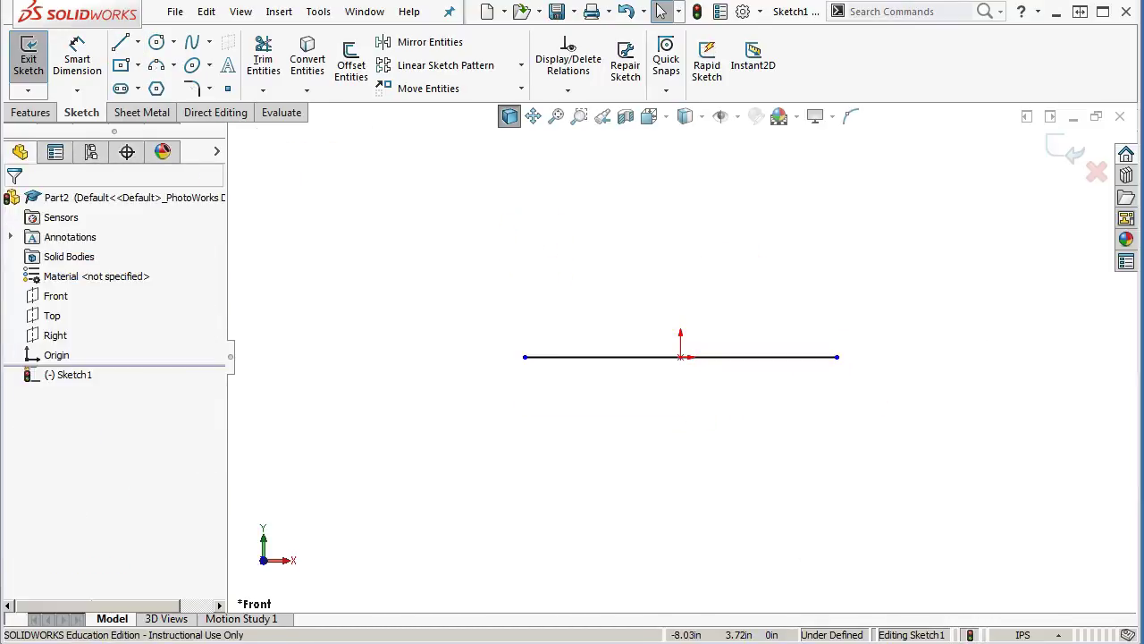
Draw a vertical line up from the base line's left end and a line slanting up and outward from its right end.
left_click(120, 42)
left_click(524, 358)
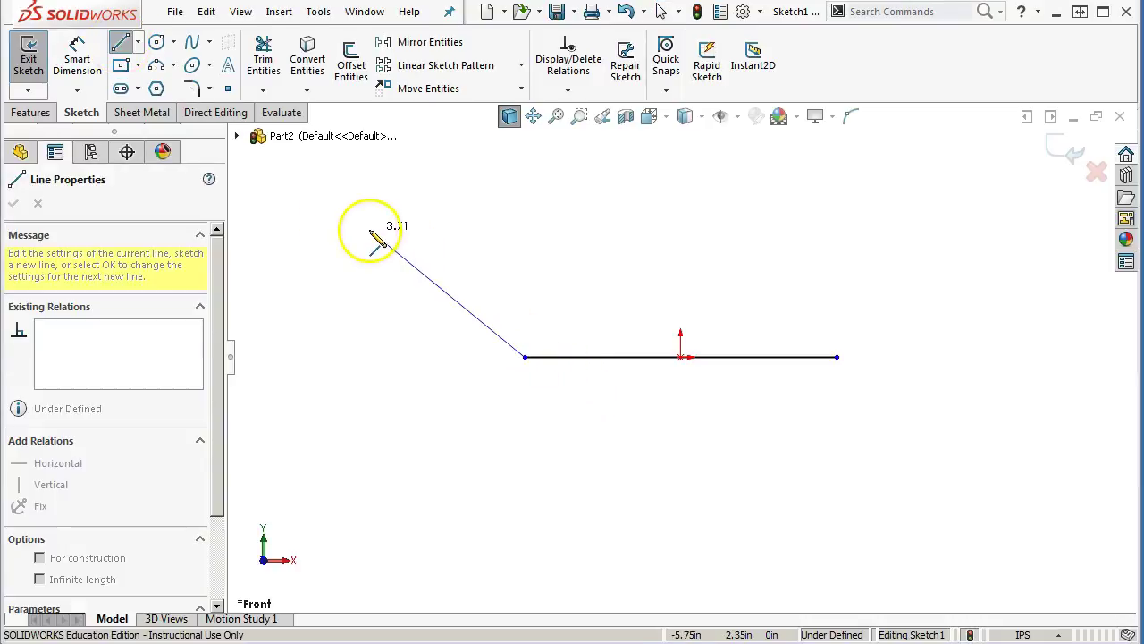
left_click(525, 188)
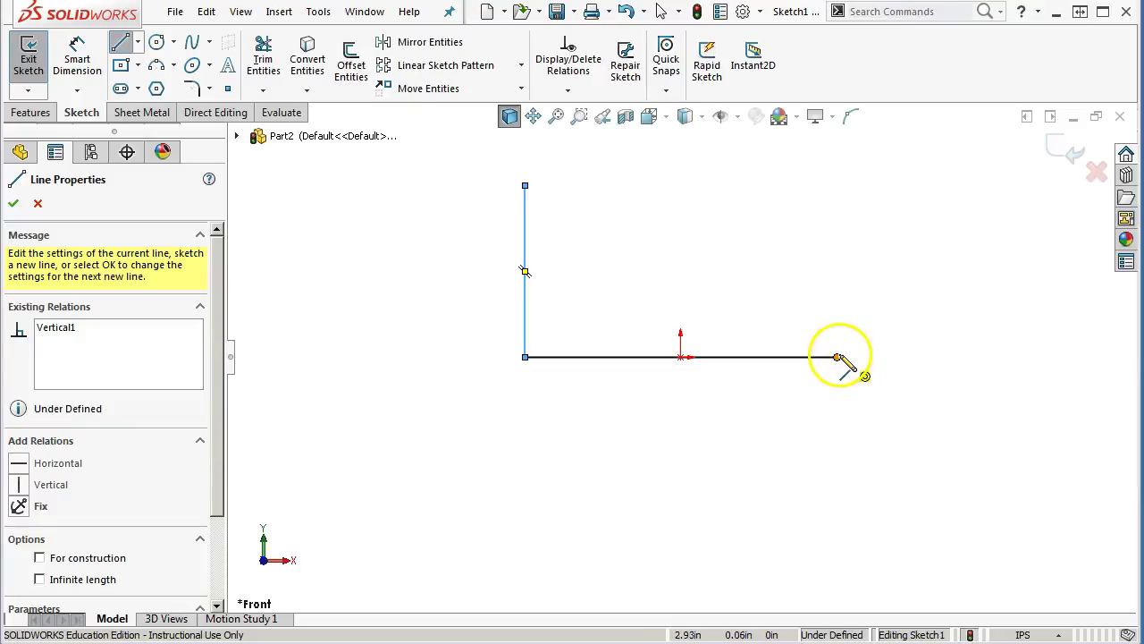
left_click_drag(836, 356, 928, 274)
left_click(904, 289)
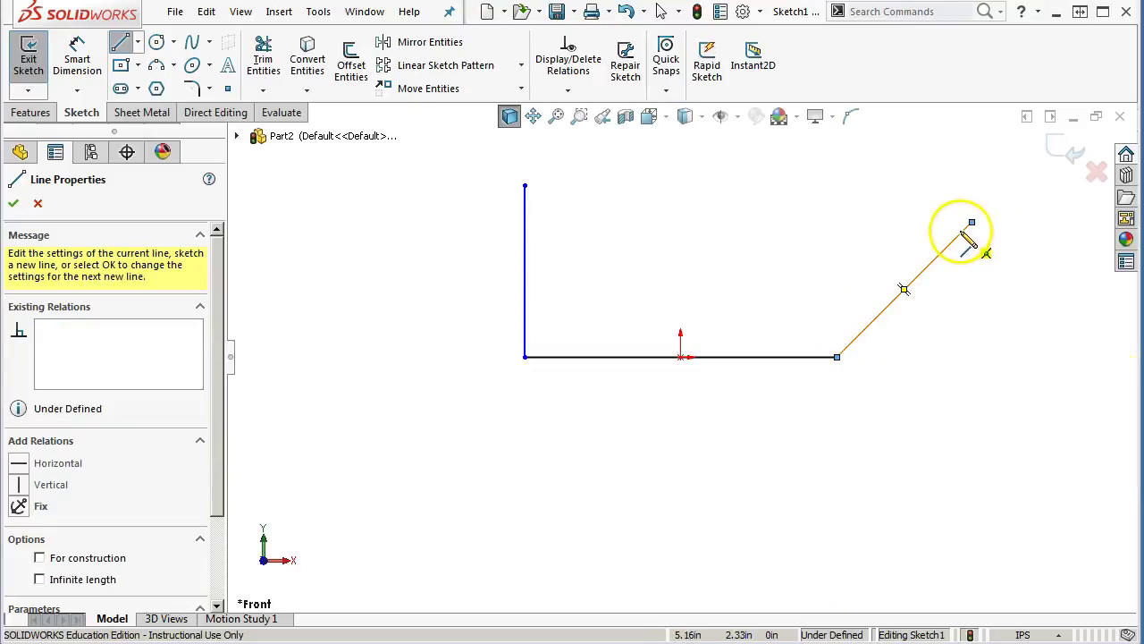
right_click(921, 206)
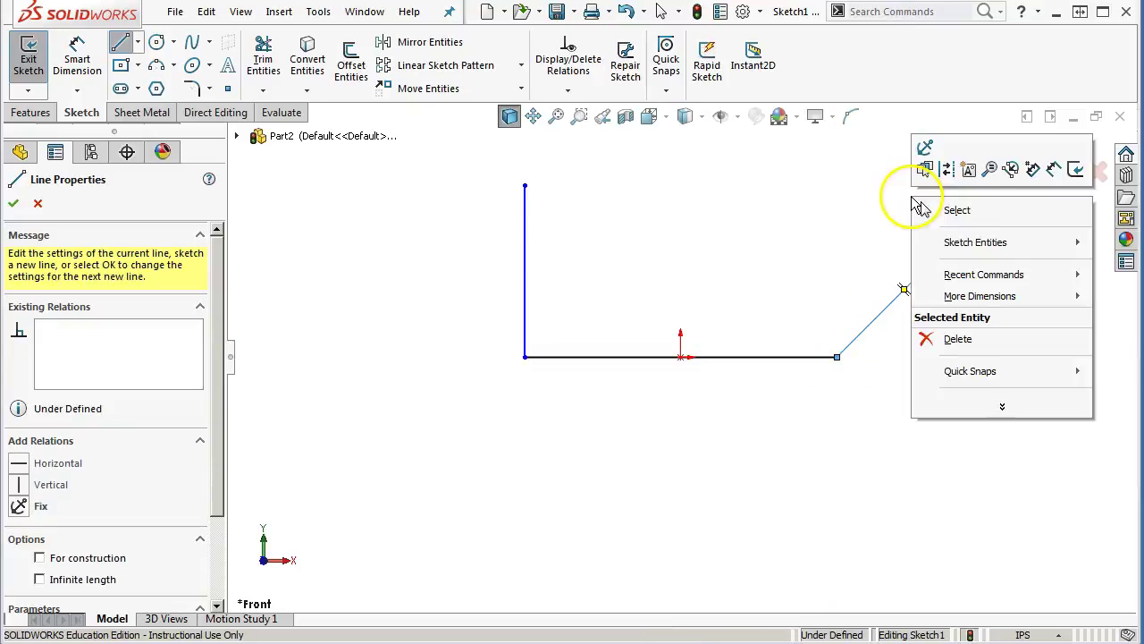
Finish the line chain and align the free upper ends of the vertical and slanted lines with a horizontal relation.
left_click(1011, 210)
left_click(526, 186)
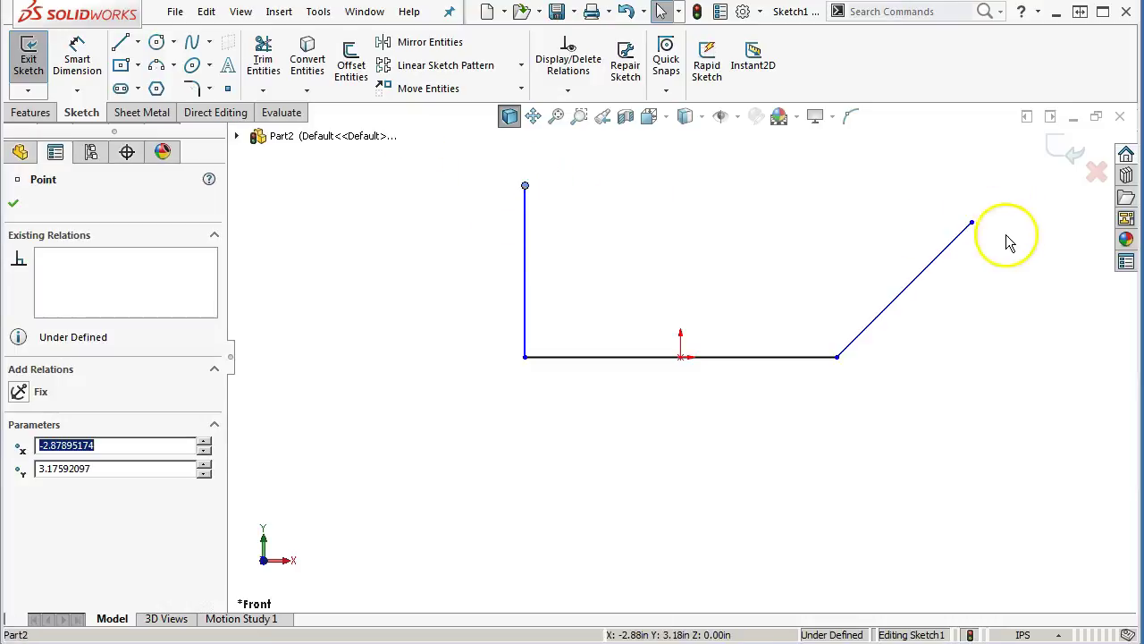
left_click(972, 223, "ctrl")
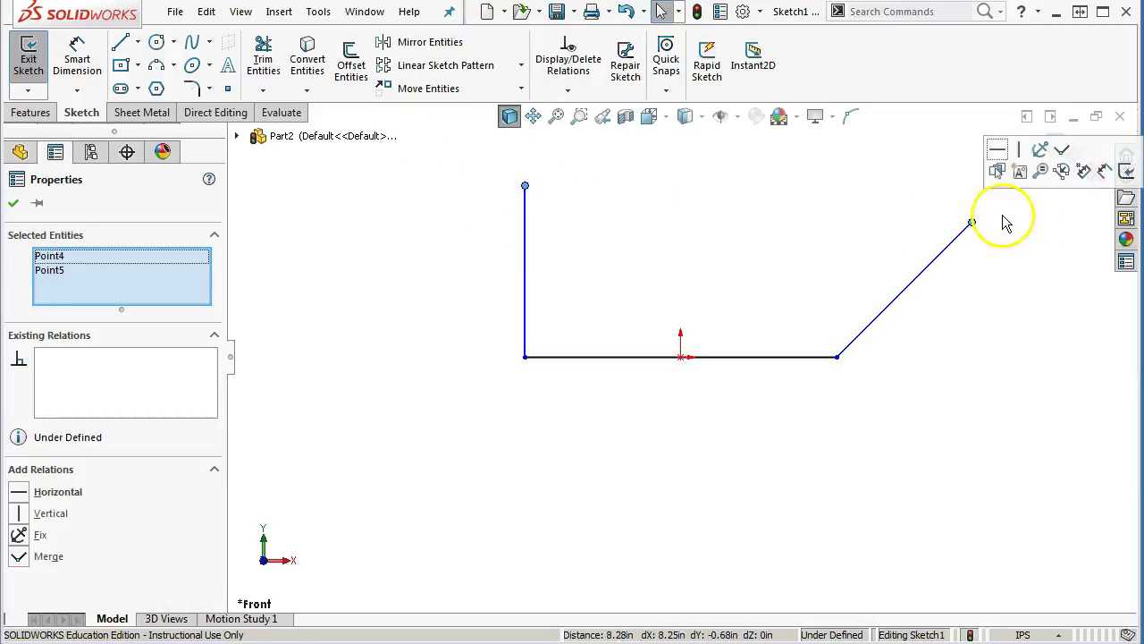
left_click(998, 149)
right_click(677, 199)
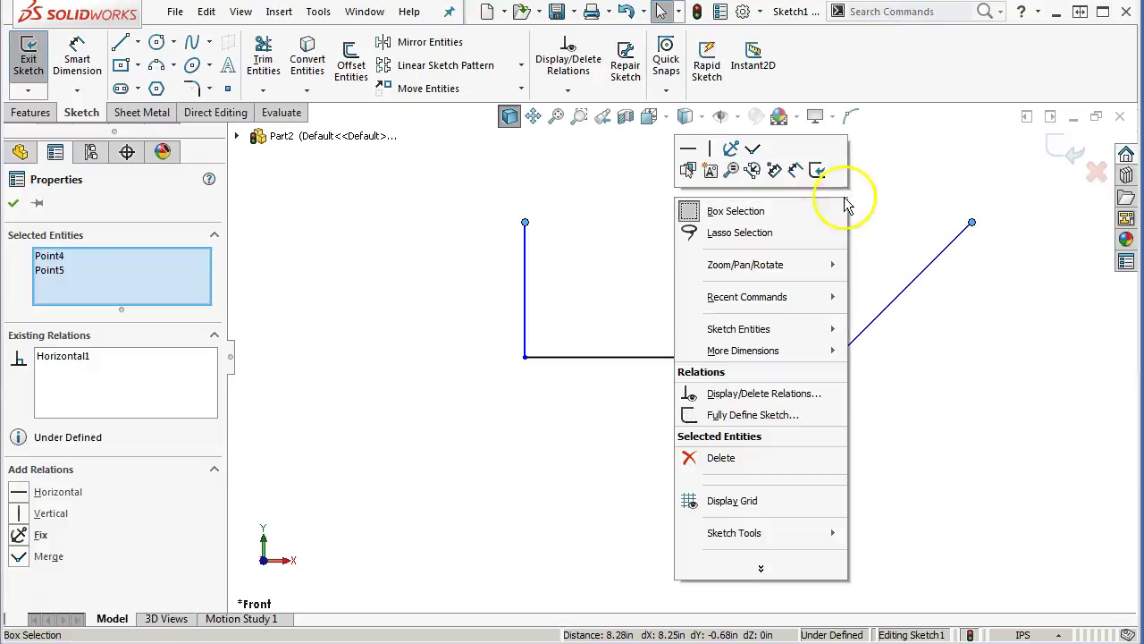
left_click(796, 170)
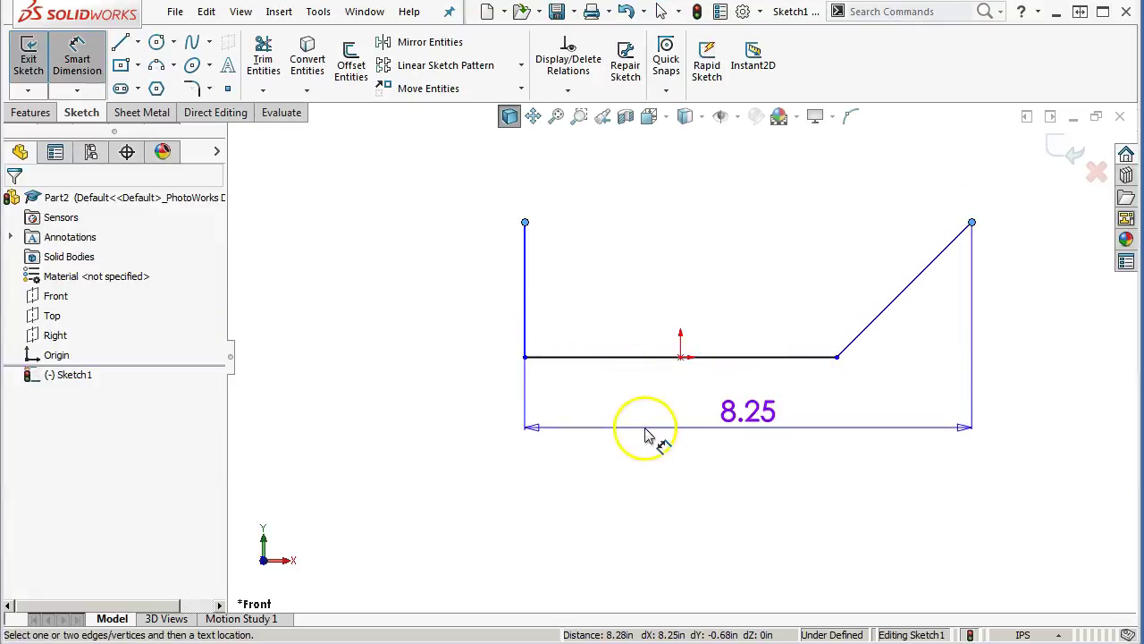
key("Escape")
Dimension the vertical line's length and set it to 2.5 in.
left_click(77, 61)
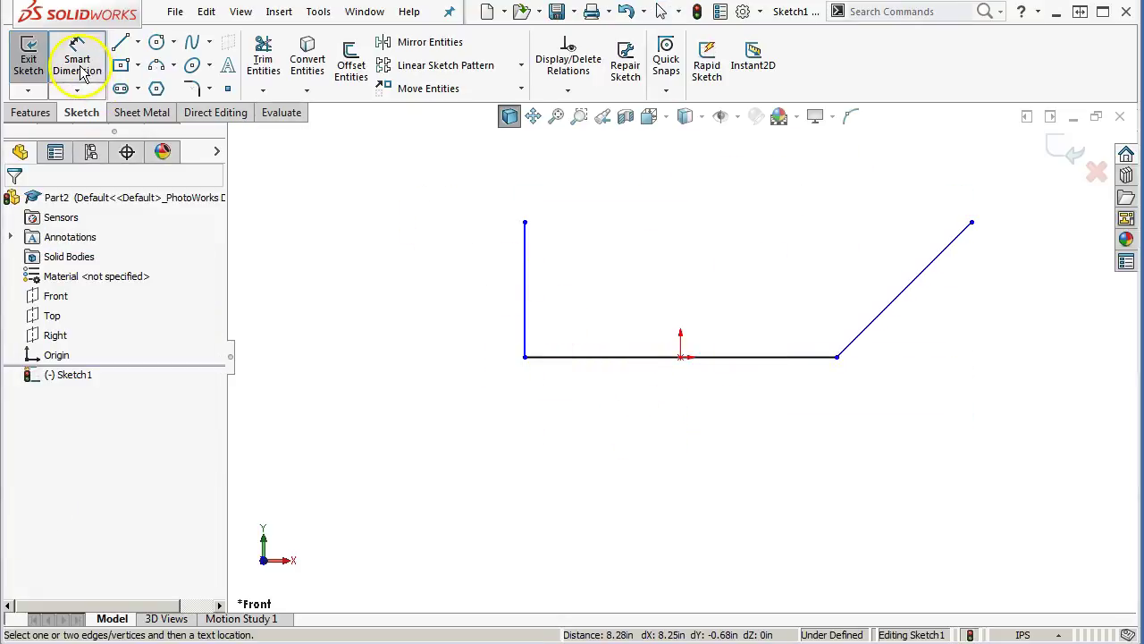
left_click(528, 281)
left_click(396, 286)
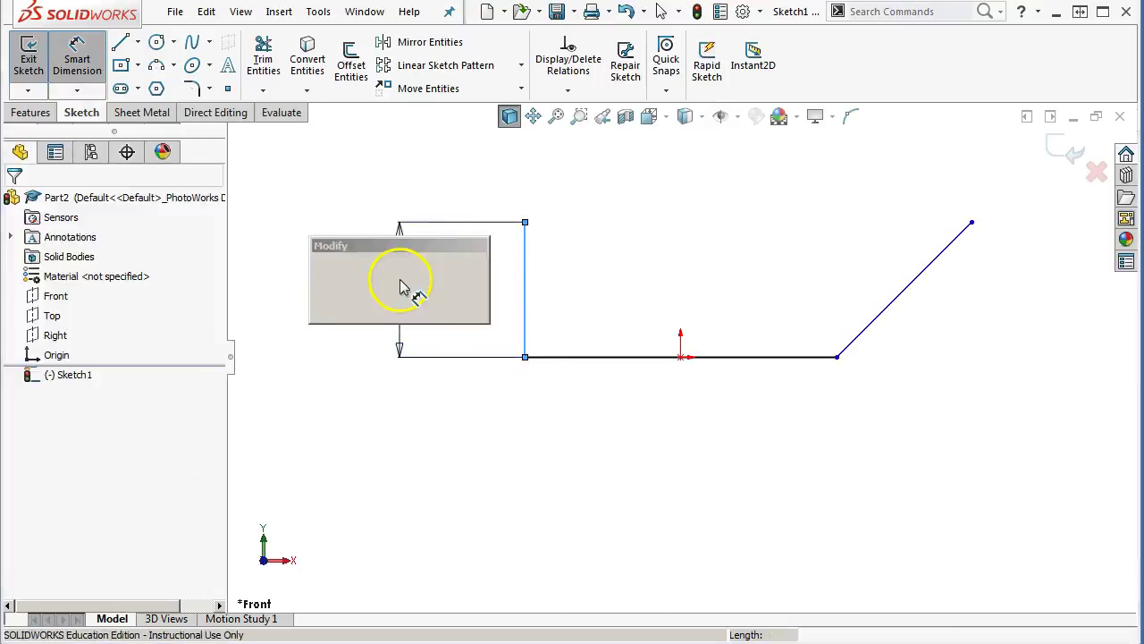
type("2.5")
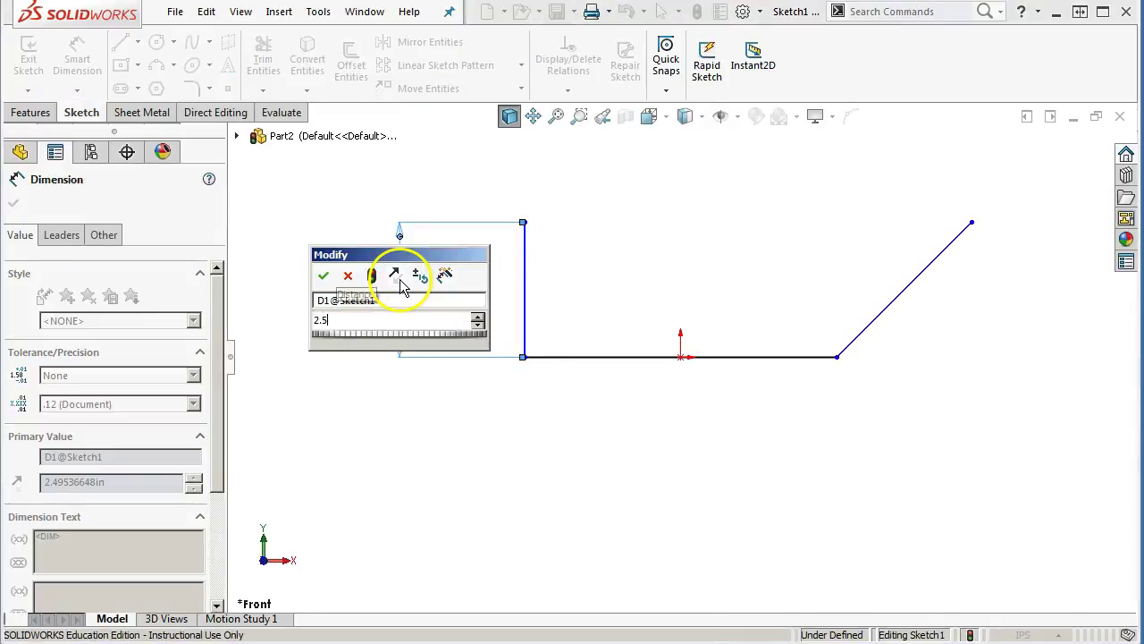
key("Return")
Dimension the horizontal base line's length below the profile and set it to 5 in.
left_click(688, 357)
left_click(641, 447)
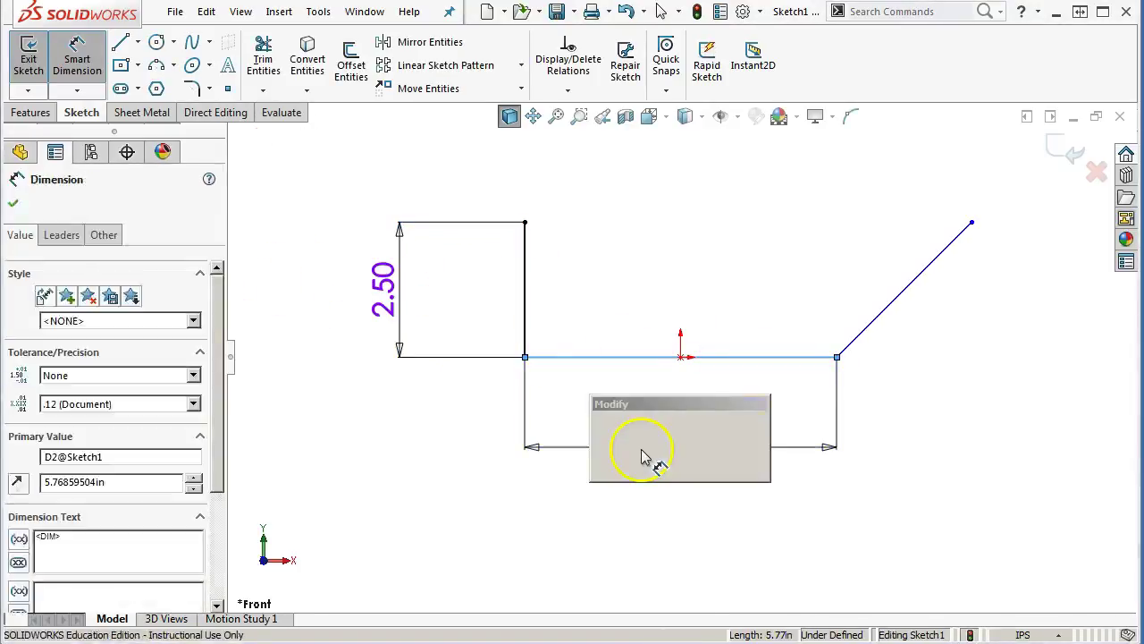
type("5")
key("Return")
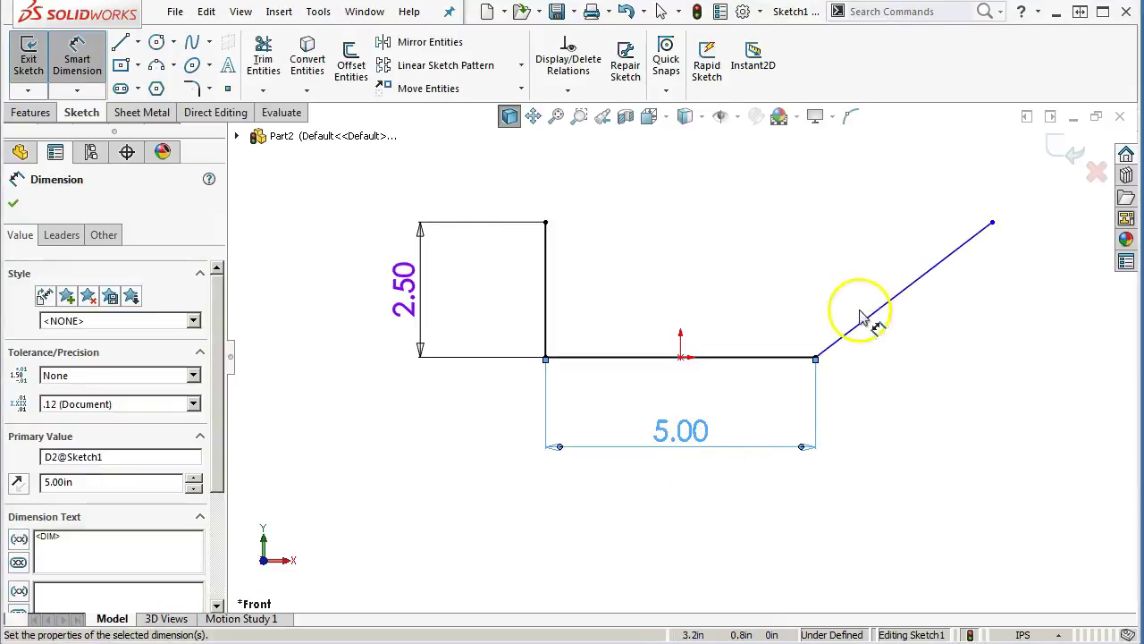
Dimension the angle between the slanted line and the base line's outward extension, and set it to 45°.
left_click(824, 350)
left_click(807, 358)
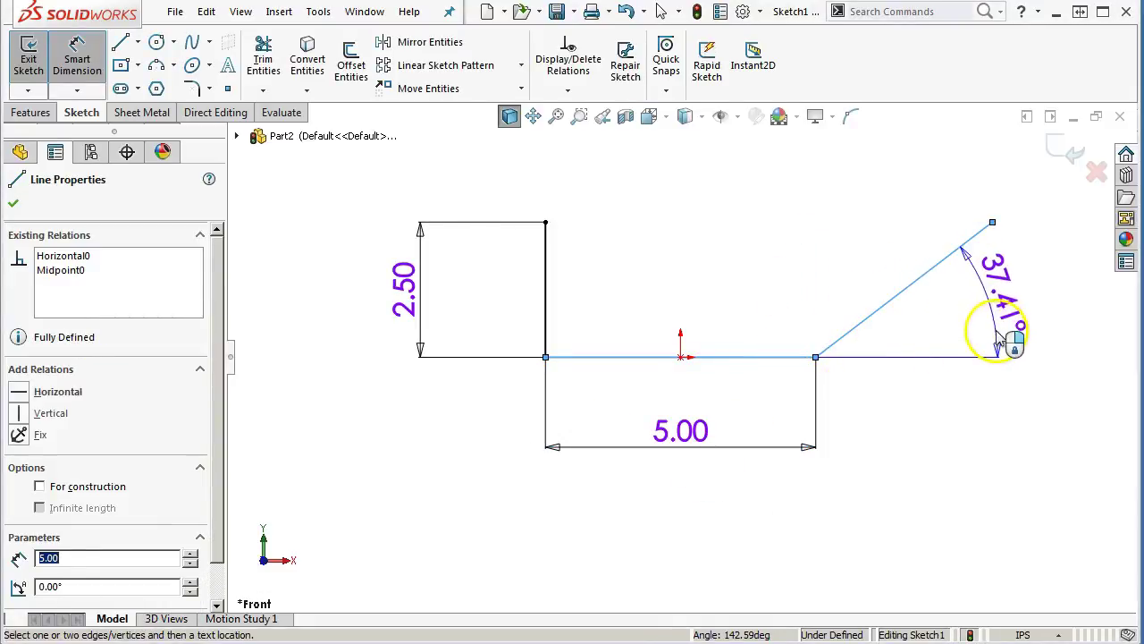
left_click(997, 332)
type("45")
key("Return")
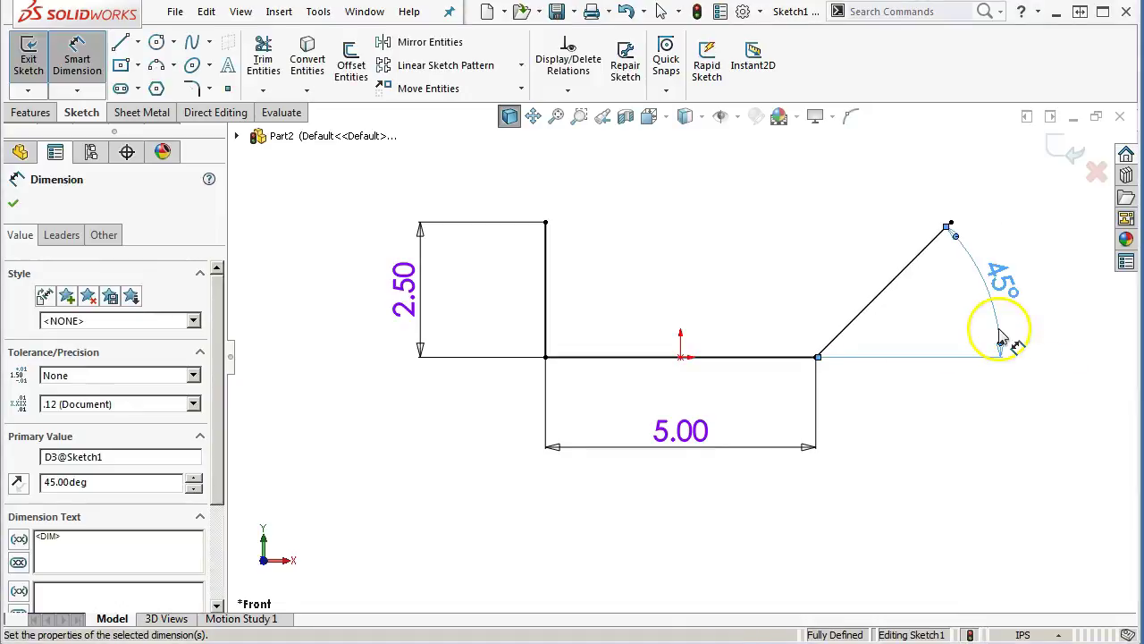
right_click(609, 177)
left_click(661, 230)
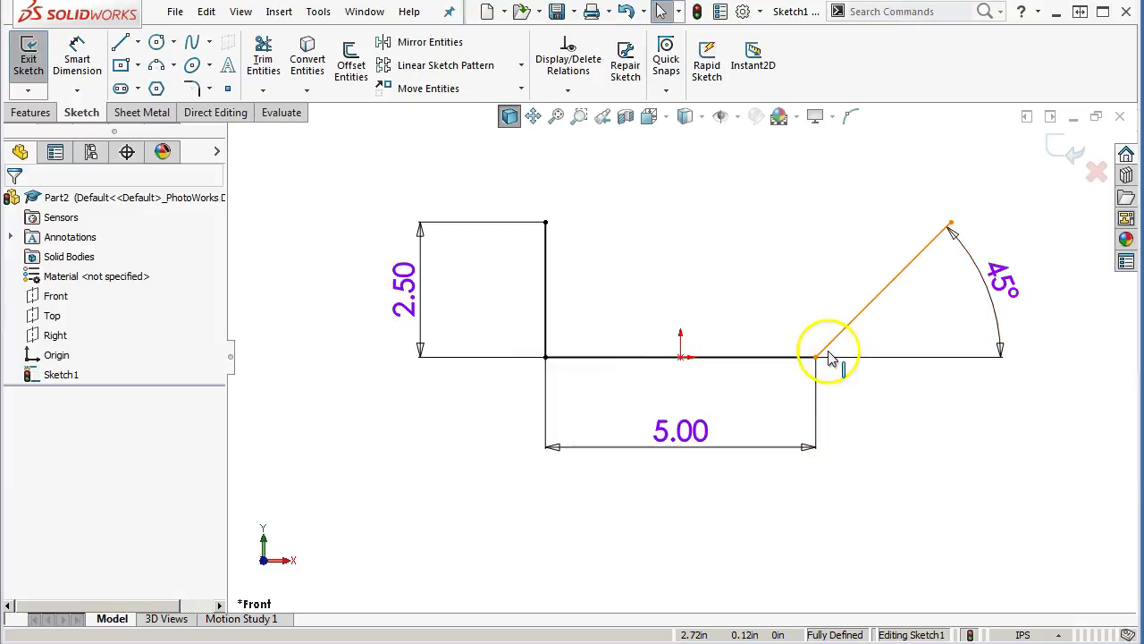
Start a Base Flange from the open profile and examine the previewed bend at its lower-left corner in the front view.
left_click(141, 111)
left_click(52, 78)
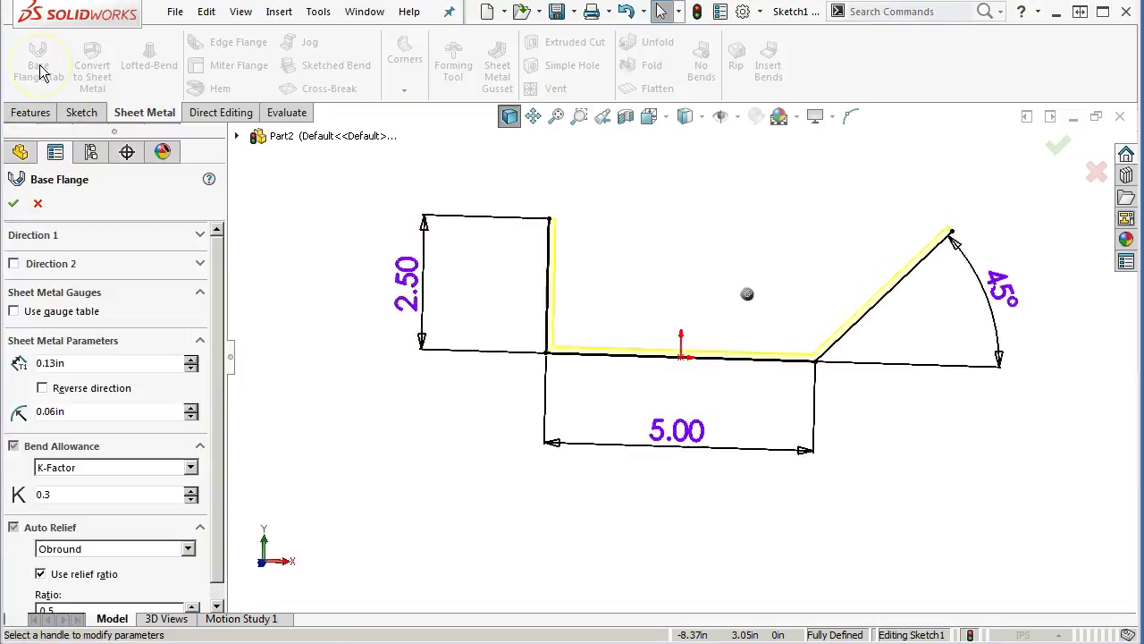
left_click_drag(712, 347, 625, 394)
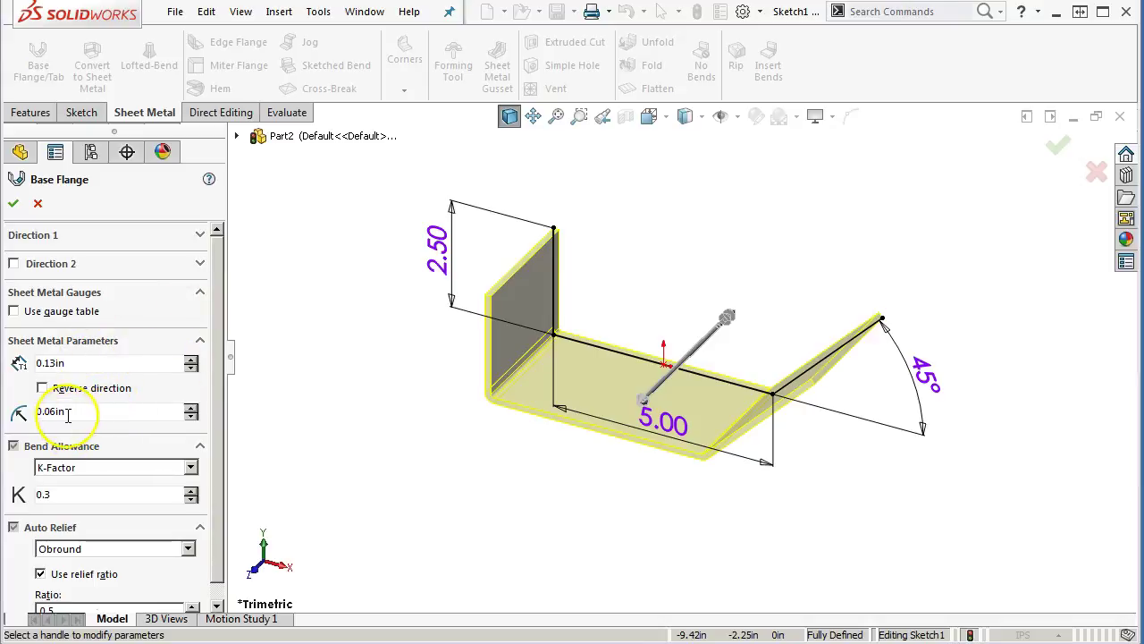
left_click(451, 473)
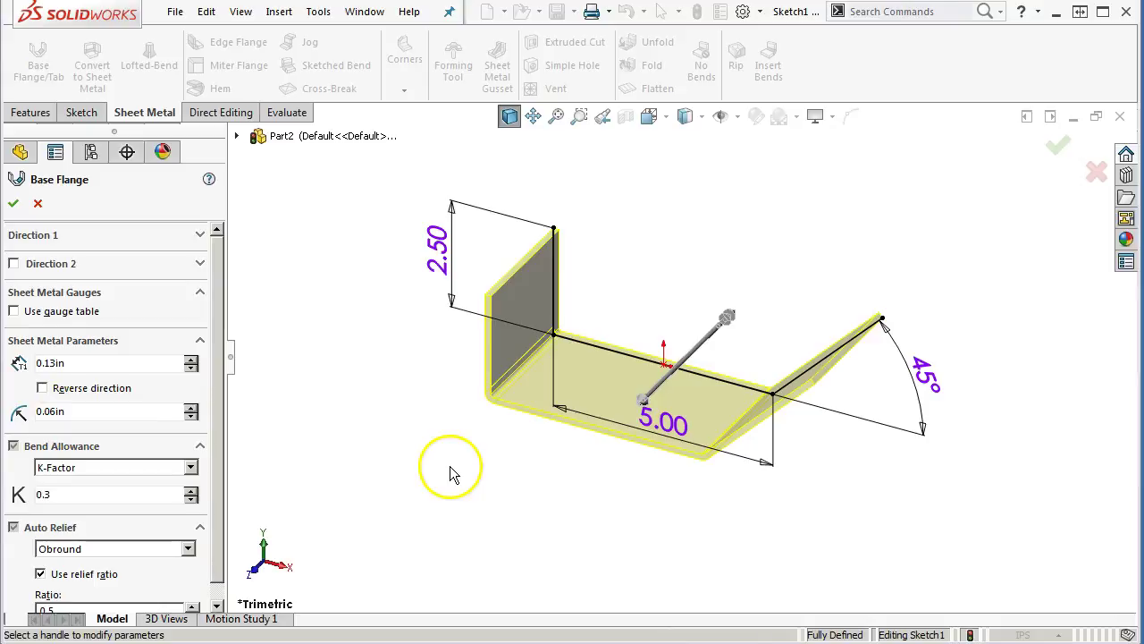
key("ctrl+1")
scroll(582, 365, "down", 6)
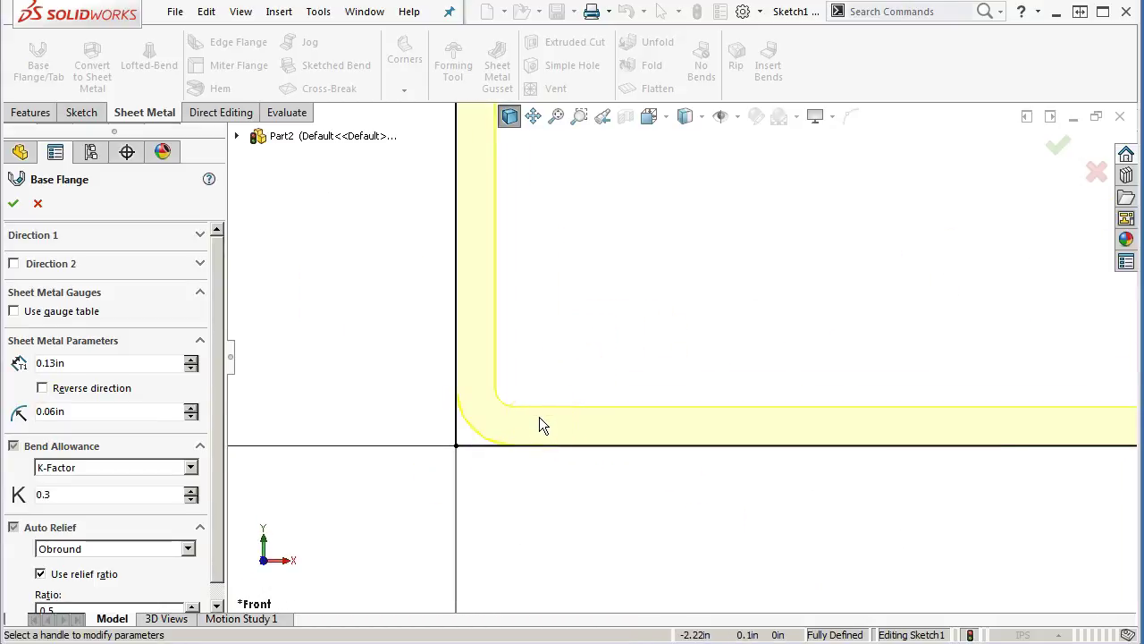
Try reversing the side on which the base flange's thickness is added, and restore the inner side.
scroll(708, 338, "up", 4)
scroll(680, 248, "up", 2)
scroll(656, 253, "down", 5)
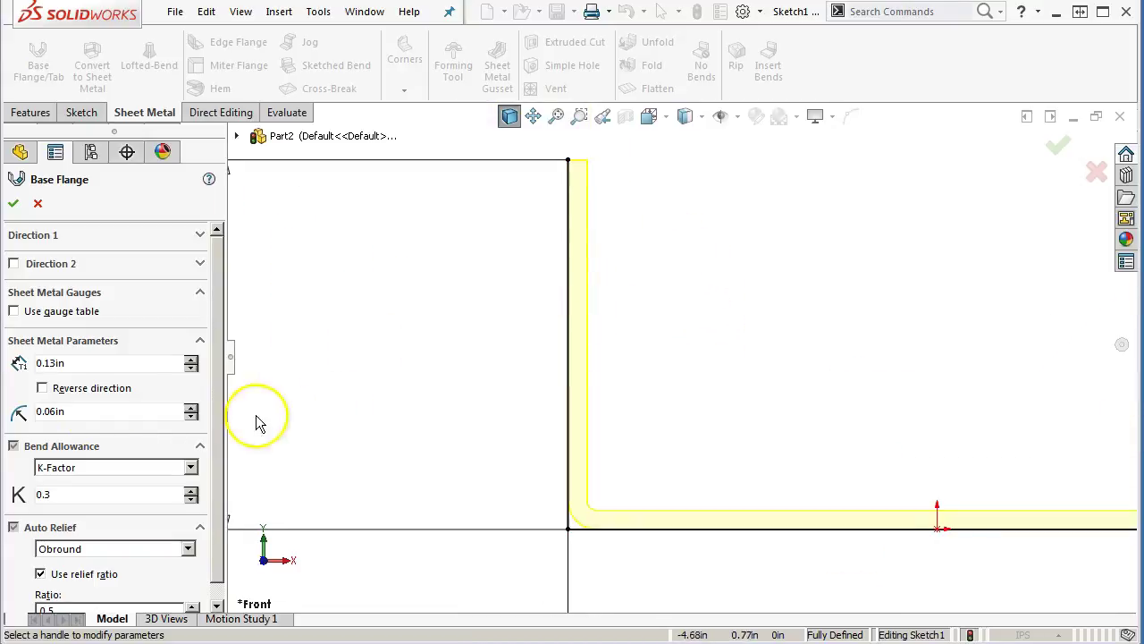
left_click(41, 389)
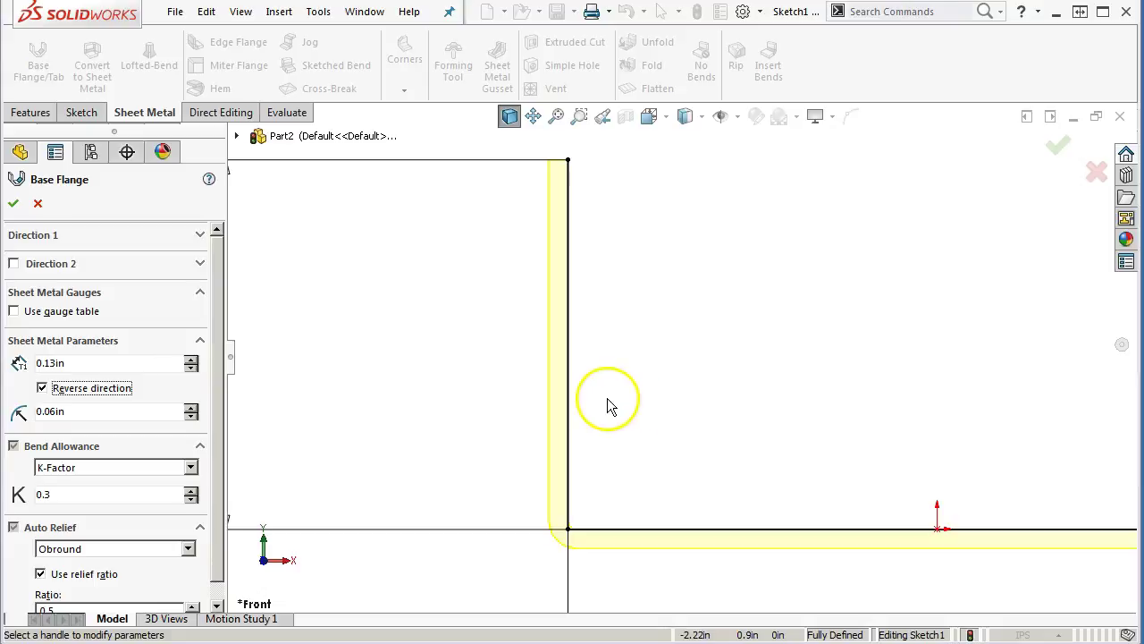
scroll(760, 410, "up", 3)
scroll(888, 327, "down", 3)
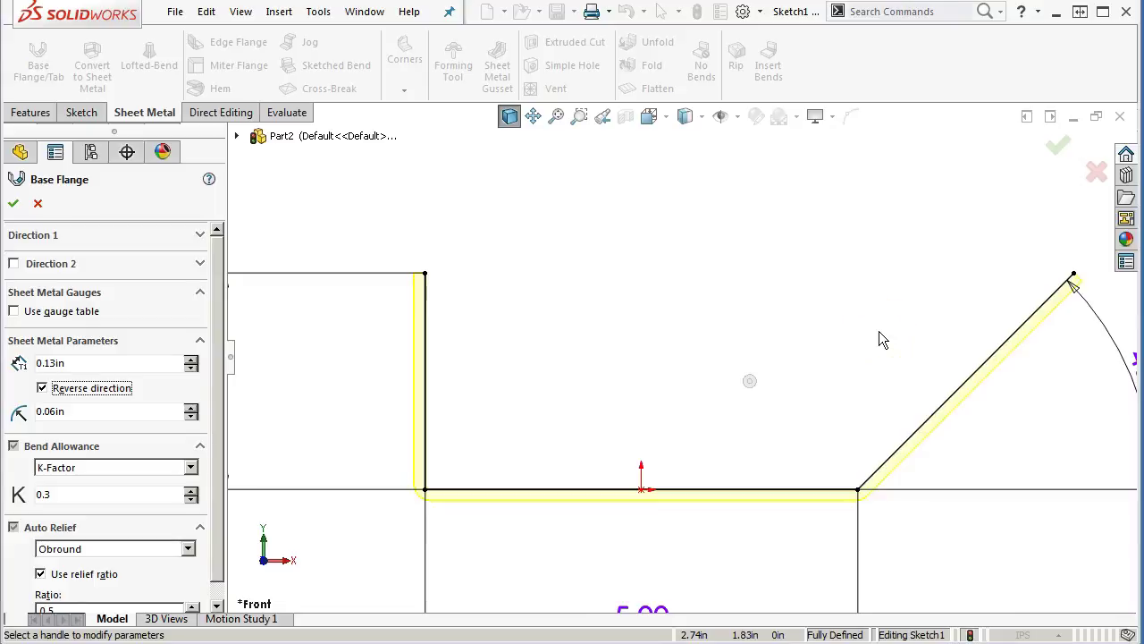
left_click(42, 390)
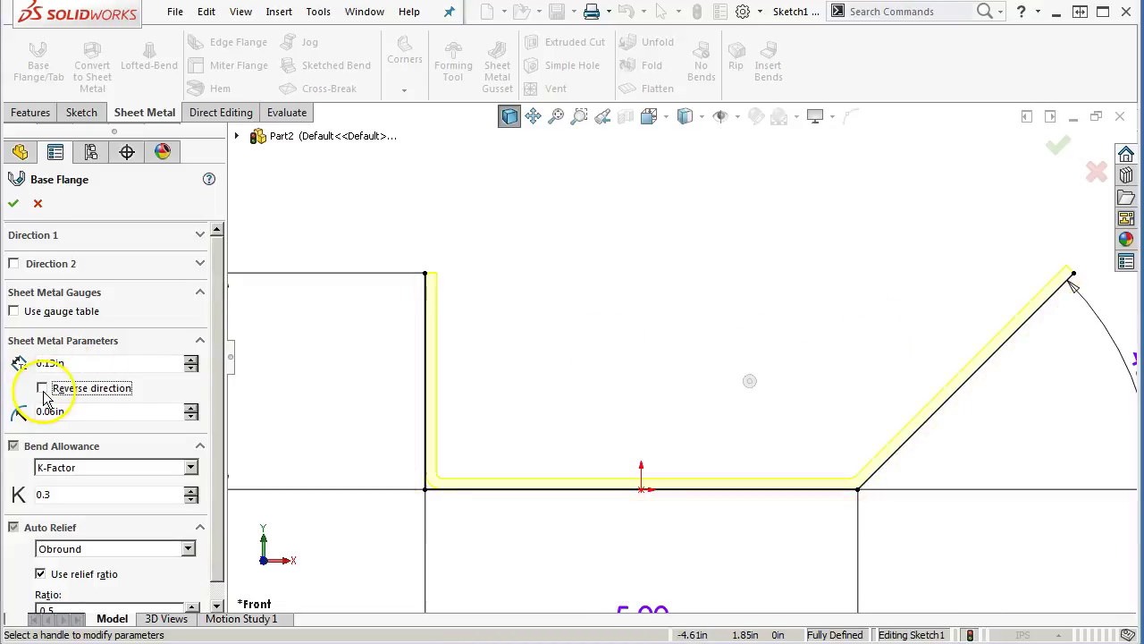
Set the base flange's blind depth to 3 in and create the flange.
left_click(200, 235)
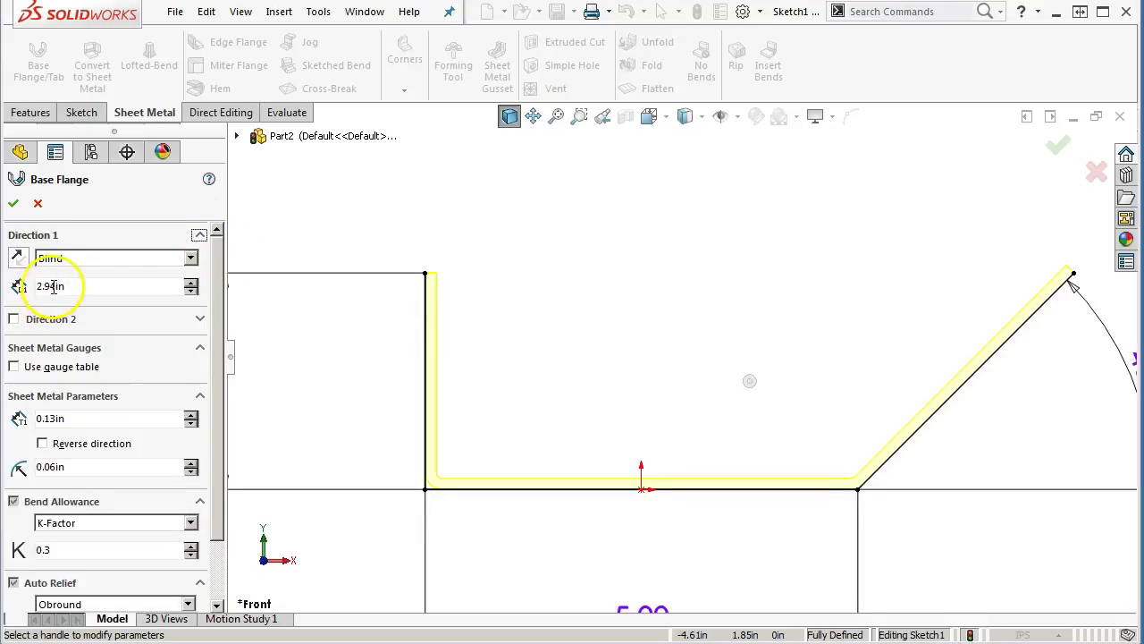
type("3")
key("Return")
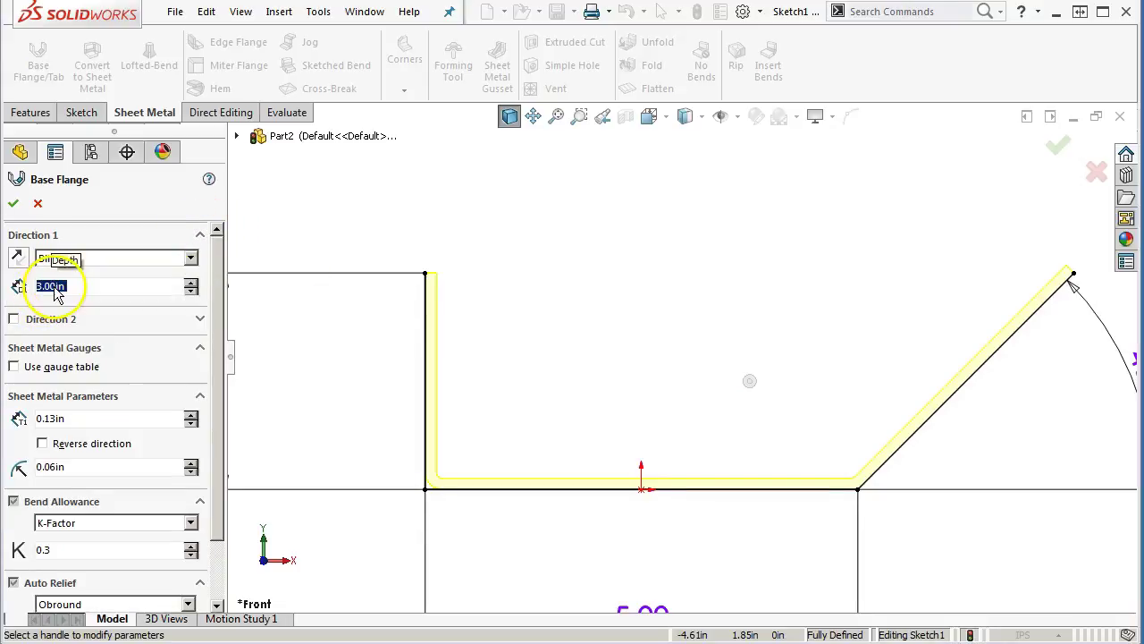
left_click(14, 205)
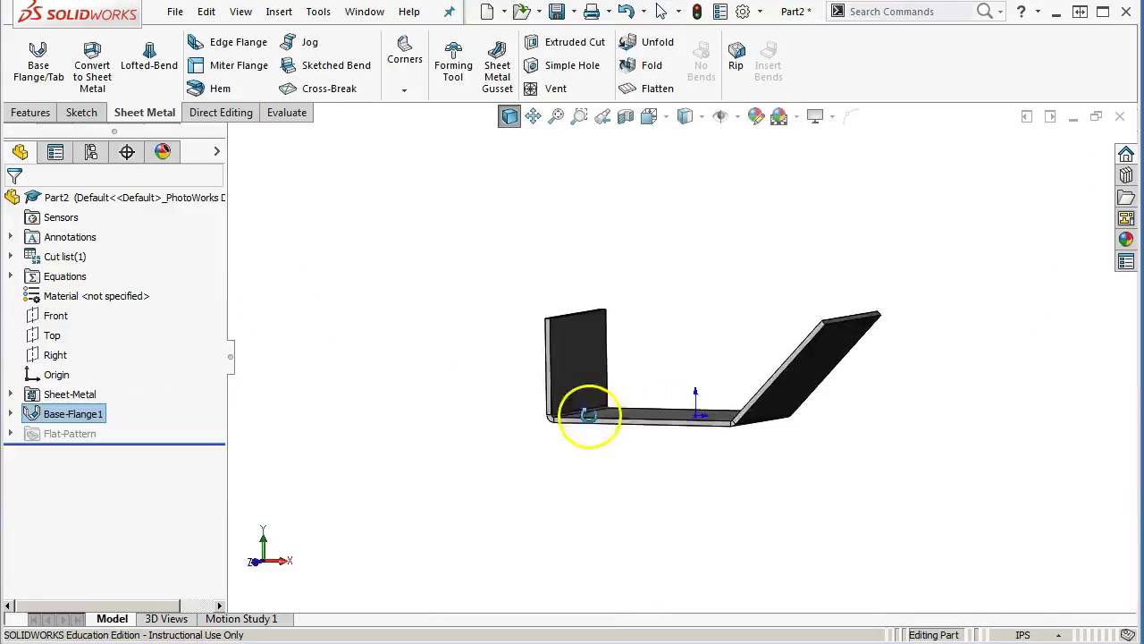
Inspect the part's flat pattern and its configuration list, and return the part to its folded state.
middle_click_drag(589, 415, 572, 480)
key("f")
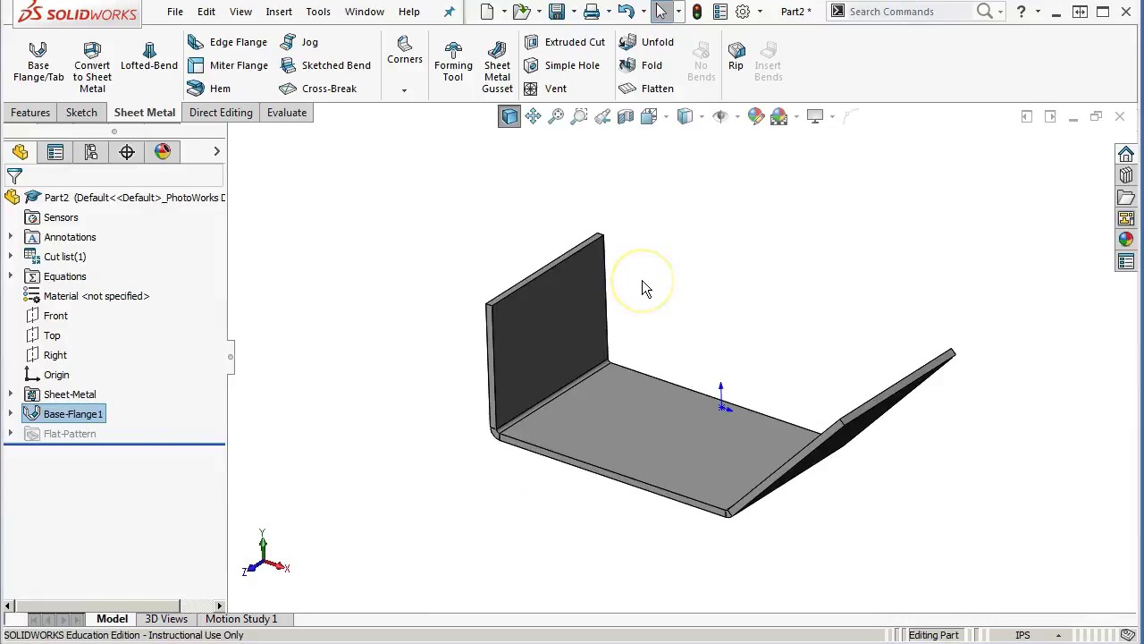
left_click(631, 95)
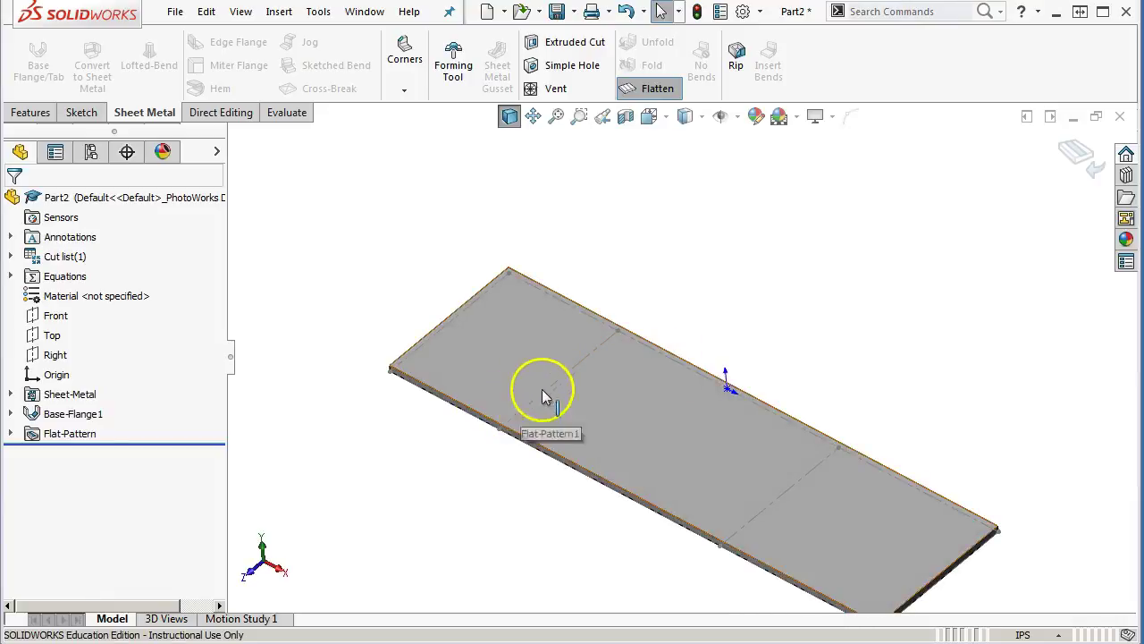
left_click(91, 152)
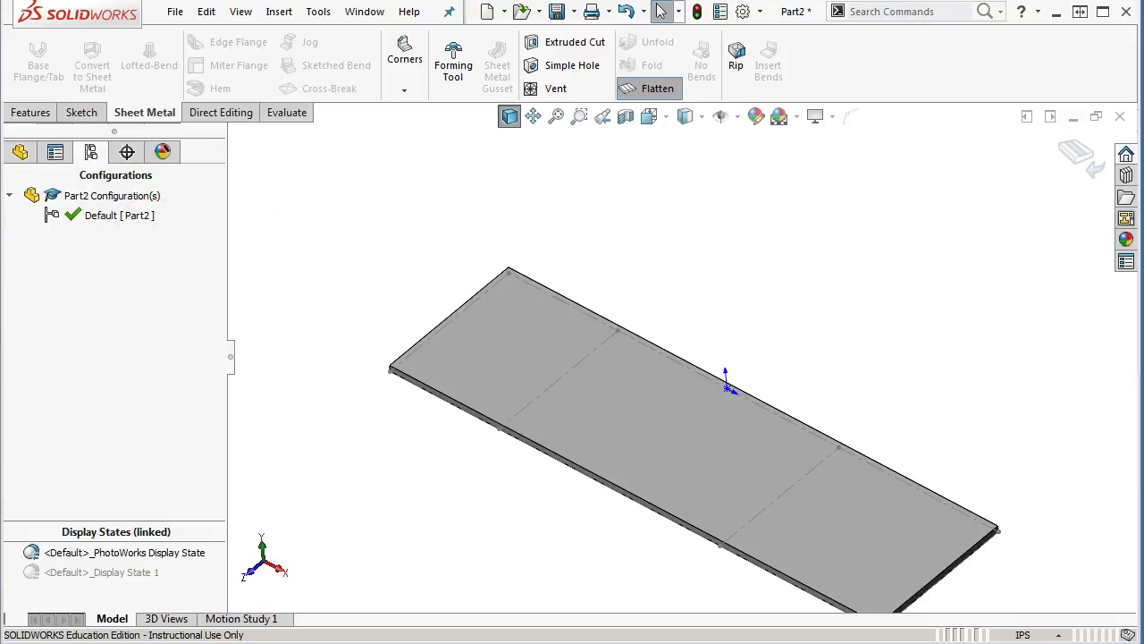
left_click(9, 196)
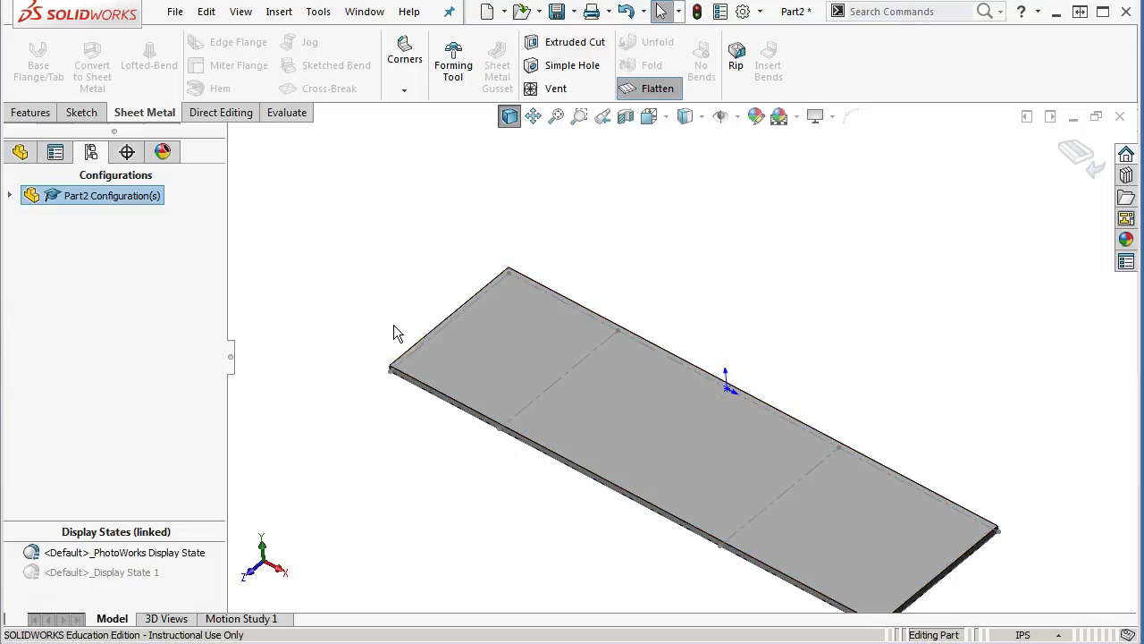
left_click(20, 153)
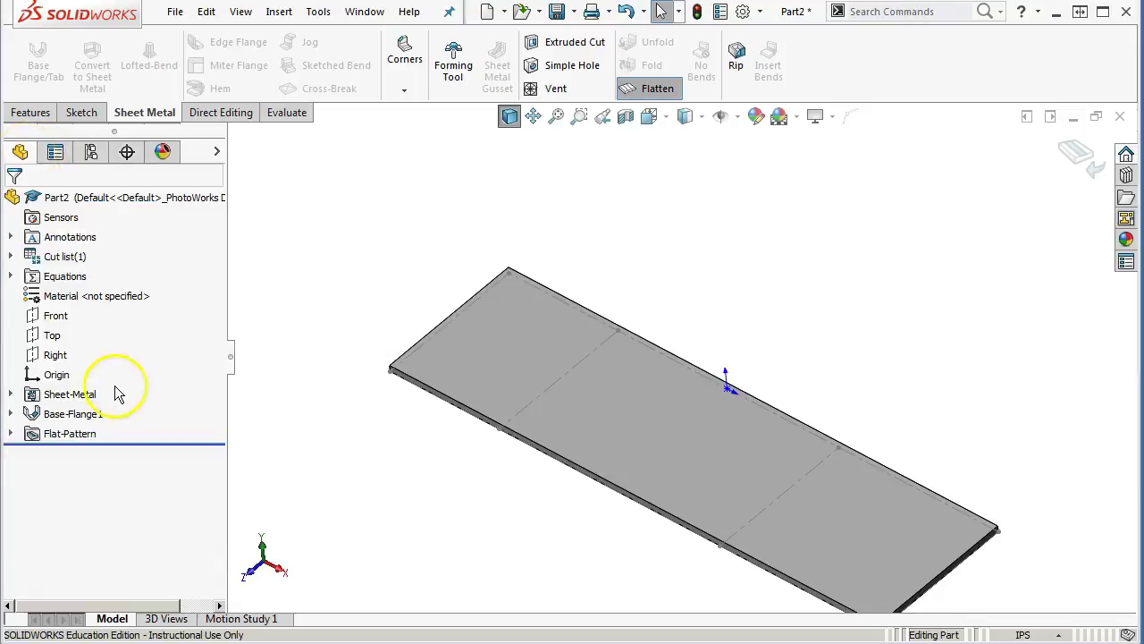
left_click(640, 89)
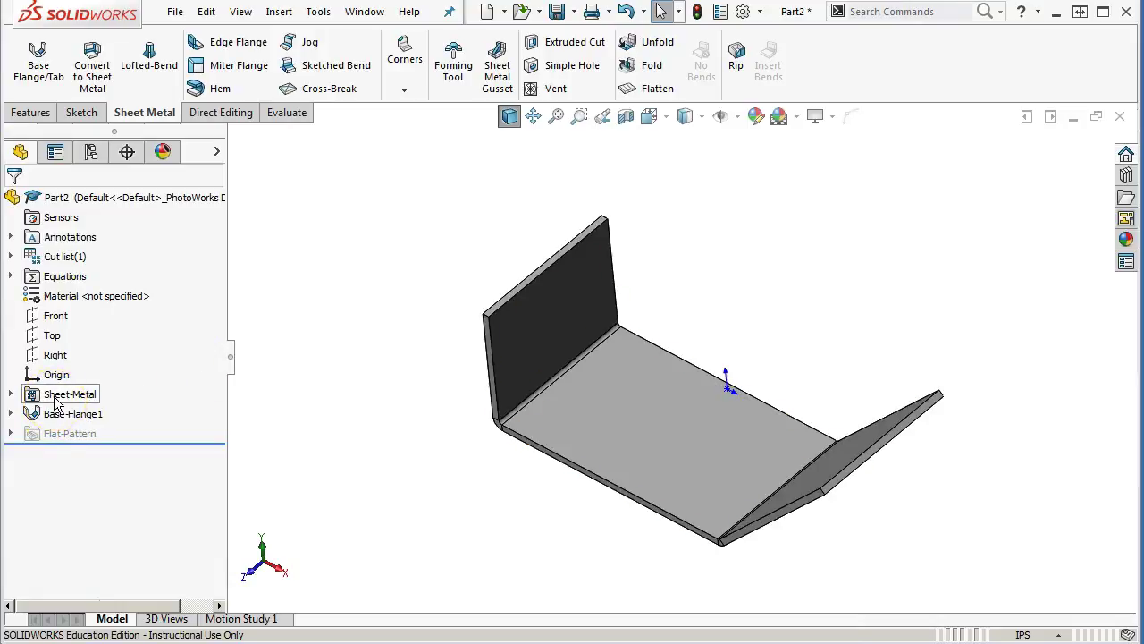
Expand the base flange feature and highlight its sketch to review the profile dimensions on the model.
left_click(10, 414)
left_click(66, 435)
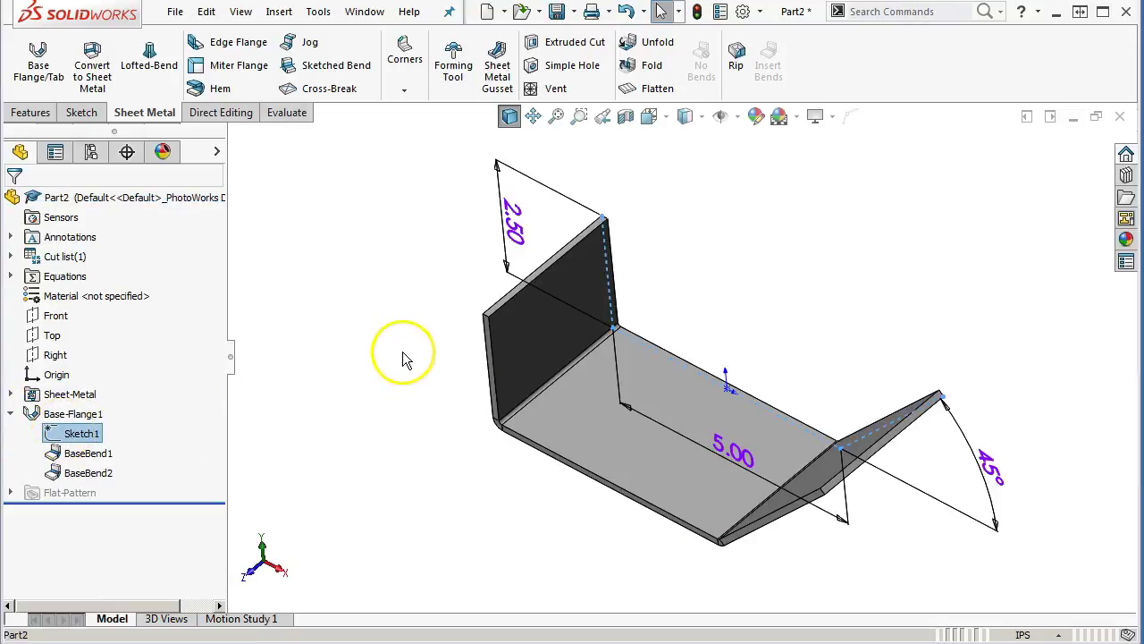
left_click(921, 308)
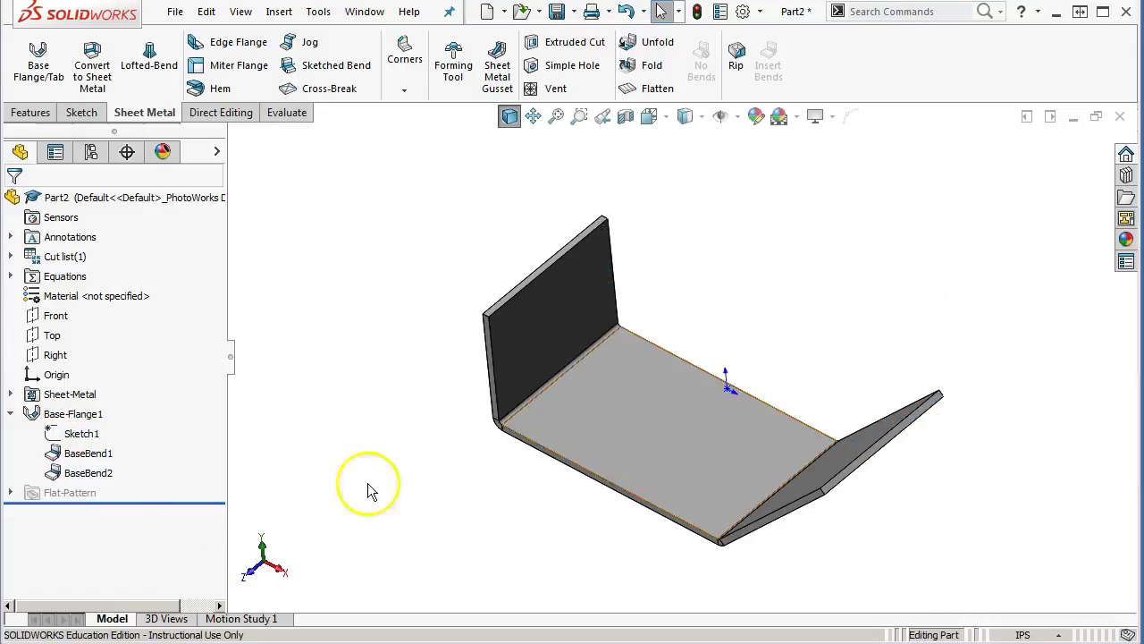
left_click(70, 435)
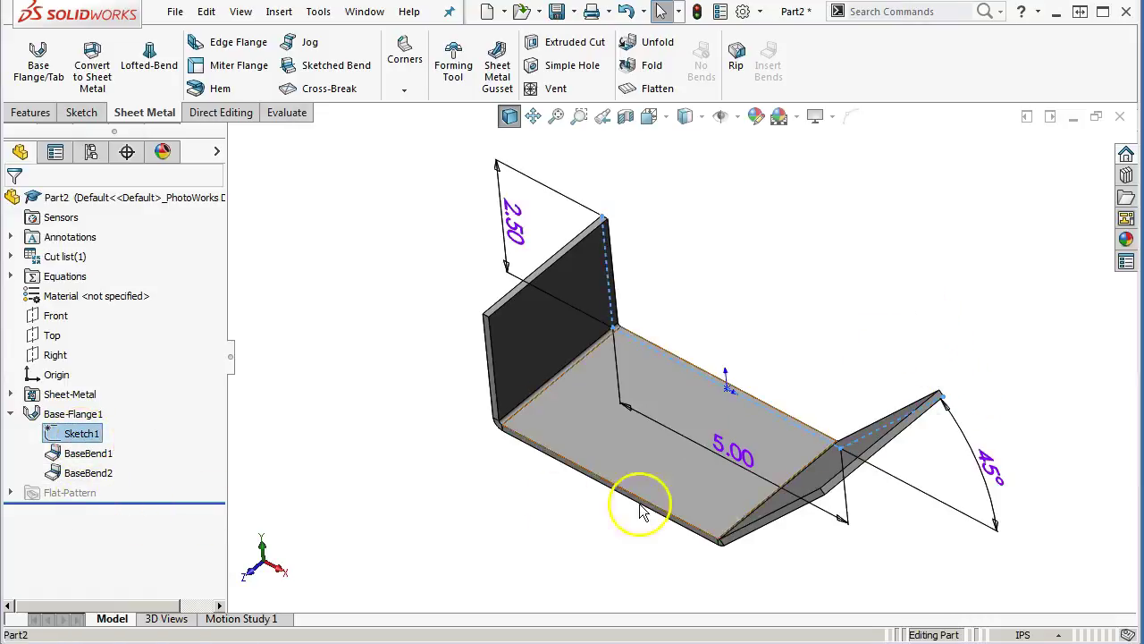
left_click(897, 451)
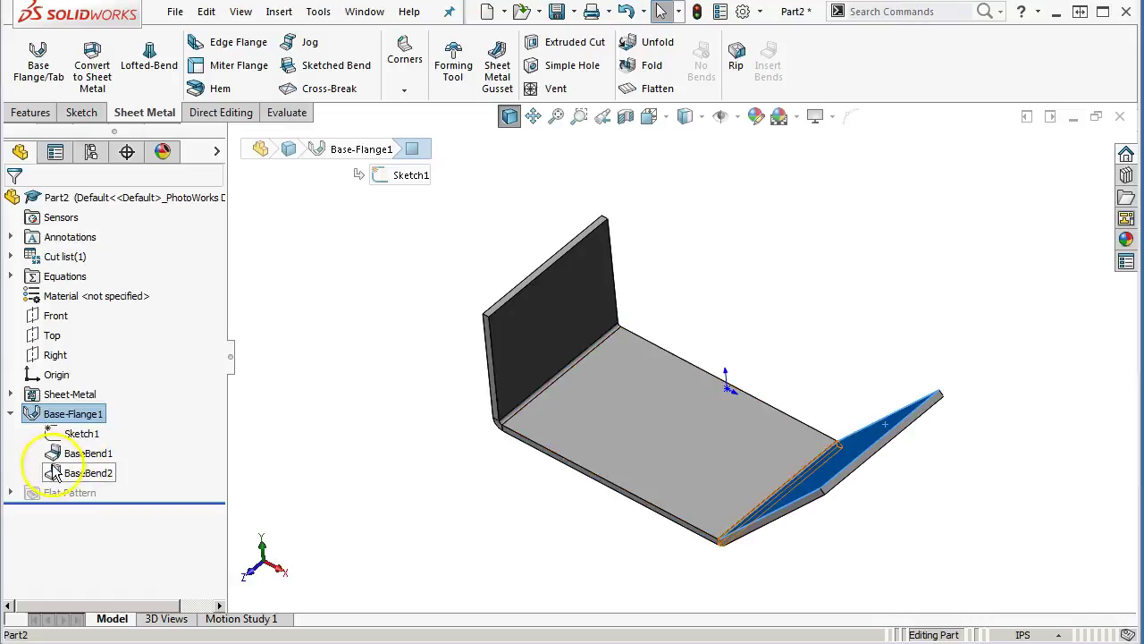
Check the length of each of the three lines in the base flange's sketch, showing the sketch only for this check.
right_click(74, 434)
left_click(997, 487)
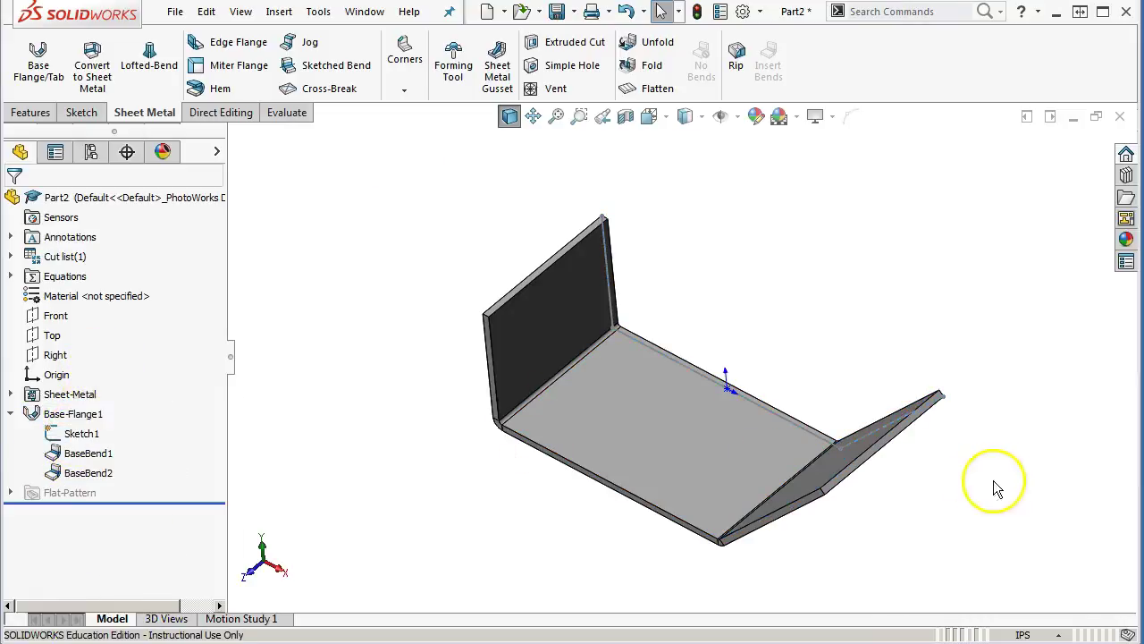
left_click(874, 438)
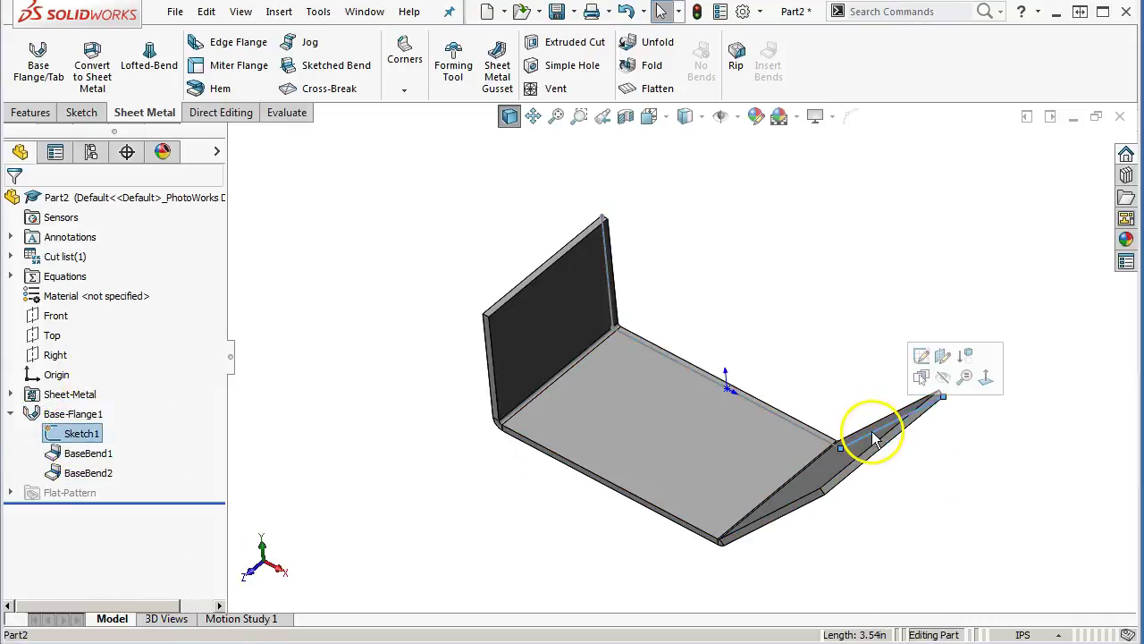
left_click(818, 436)
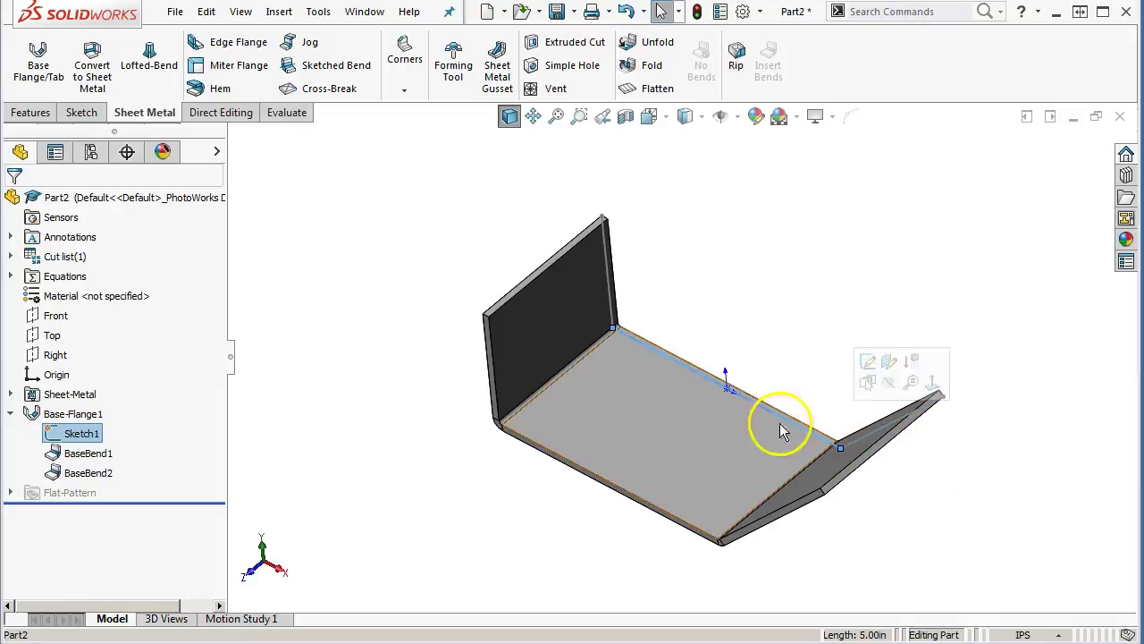
left_click(610, 305)
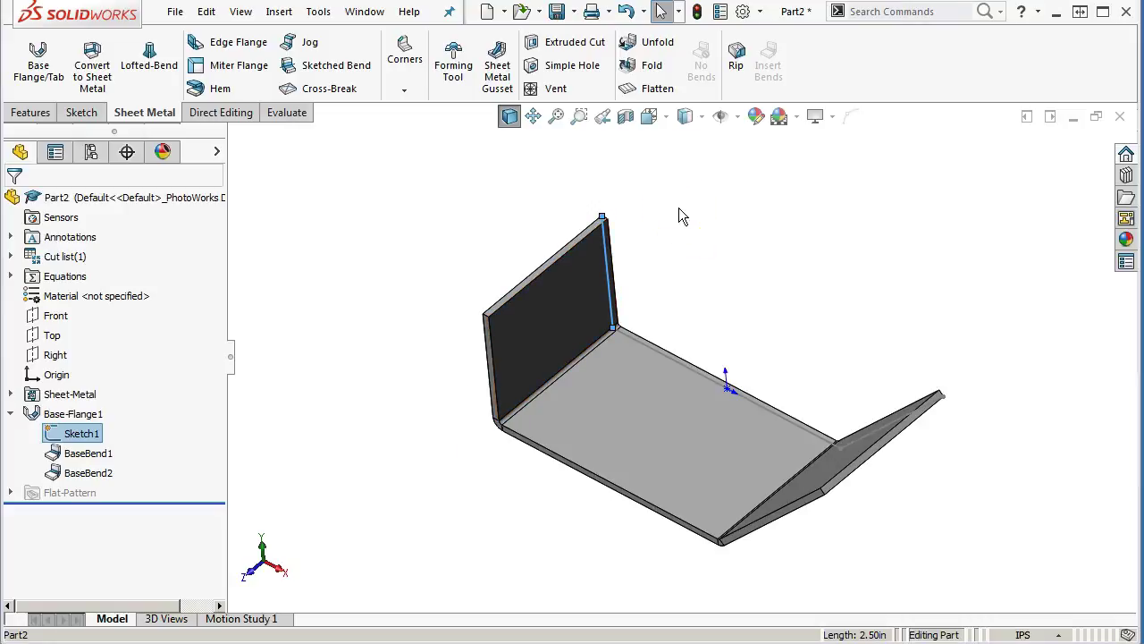
left_click(653, 231)
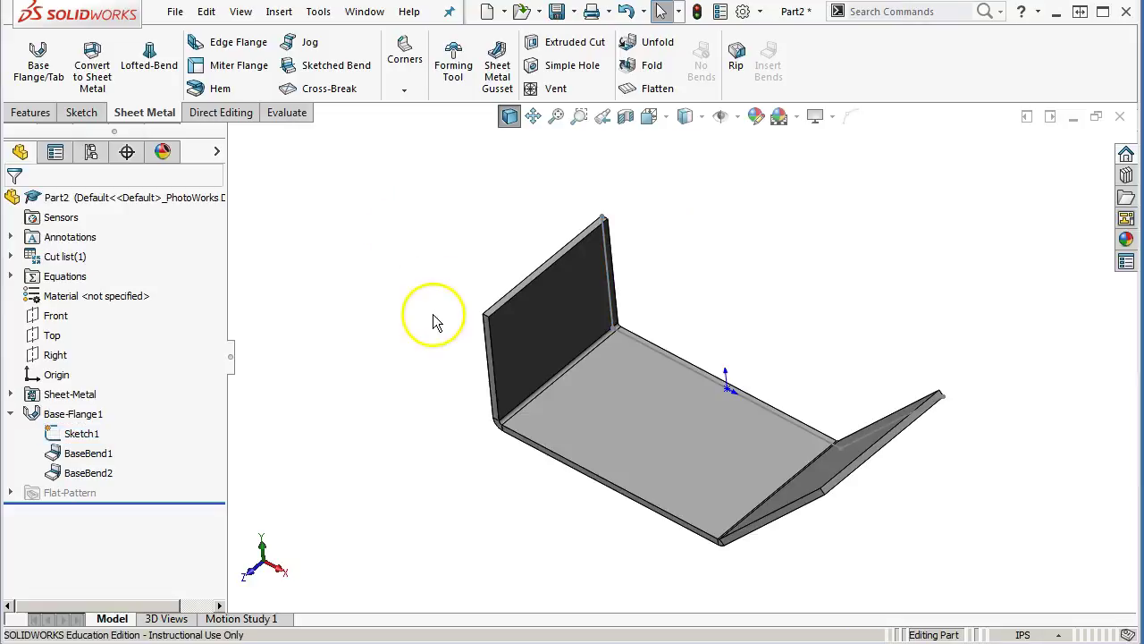
left_click(53, 434)
right_click(53, 434)
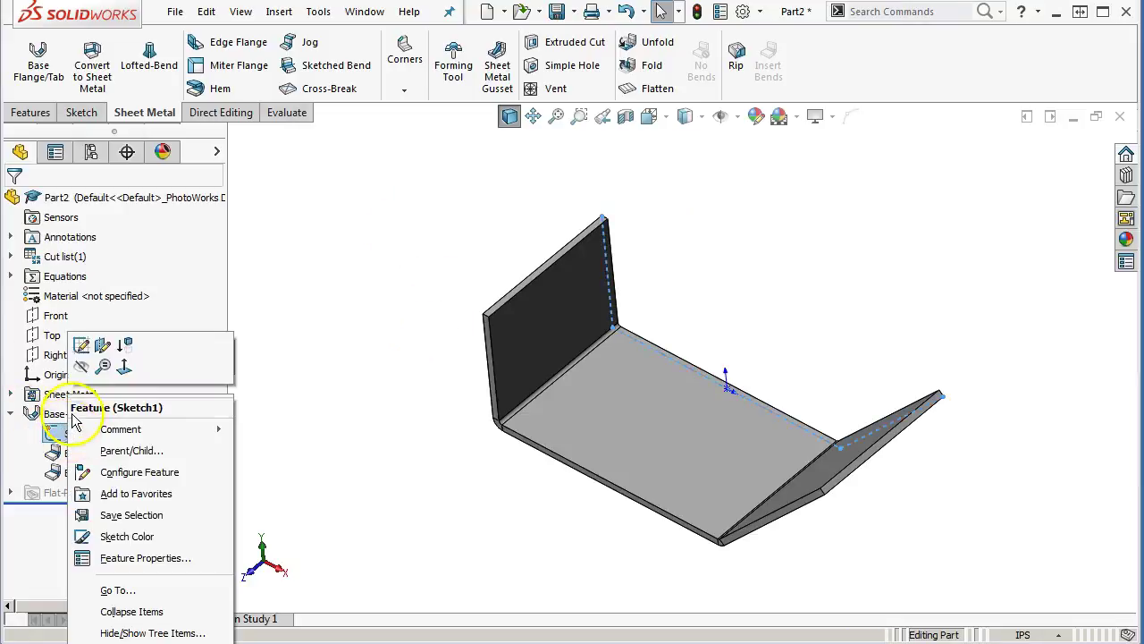
left_click(82, 361)
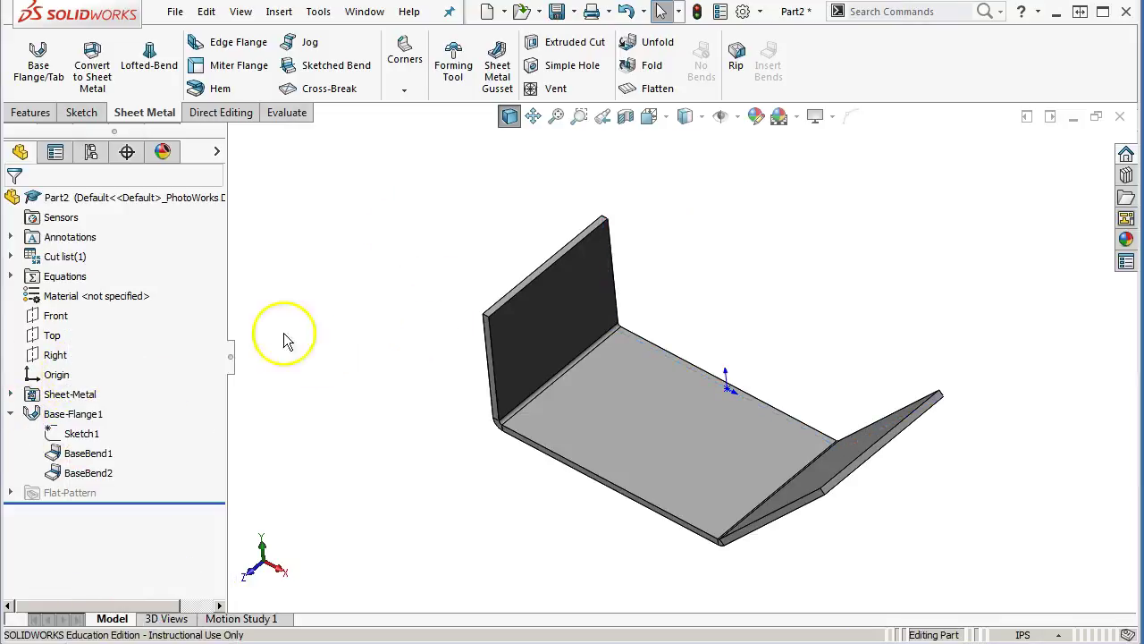
Flatten the part to check the length of the flat pattern's long edge, and return it to the folded state.
left_click(657, 89)
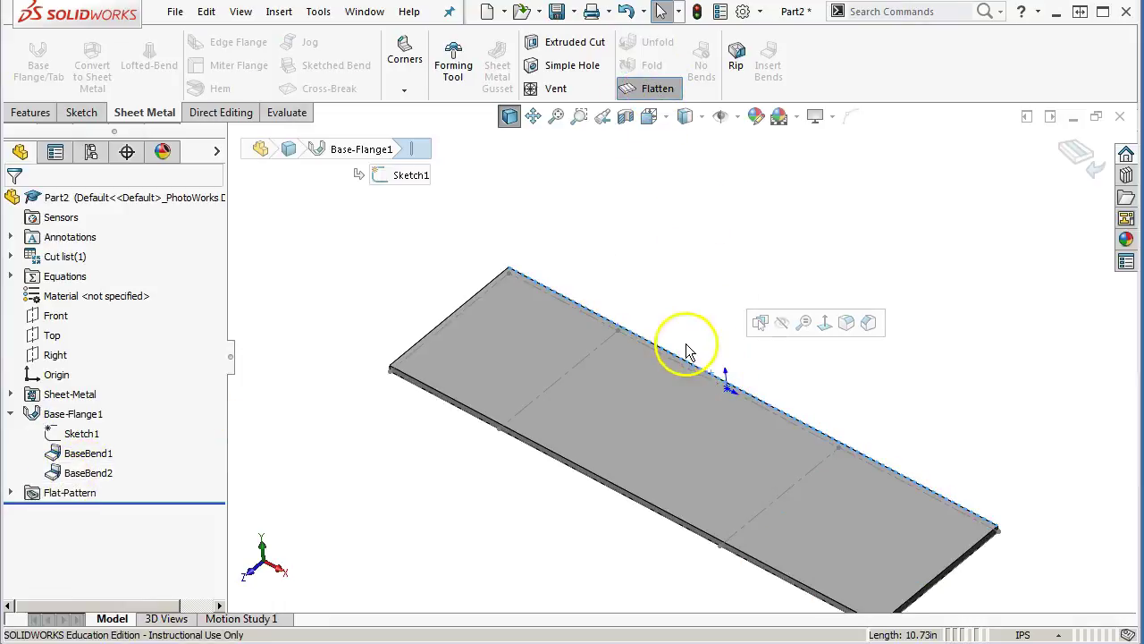
key("Escape")
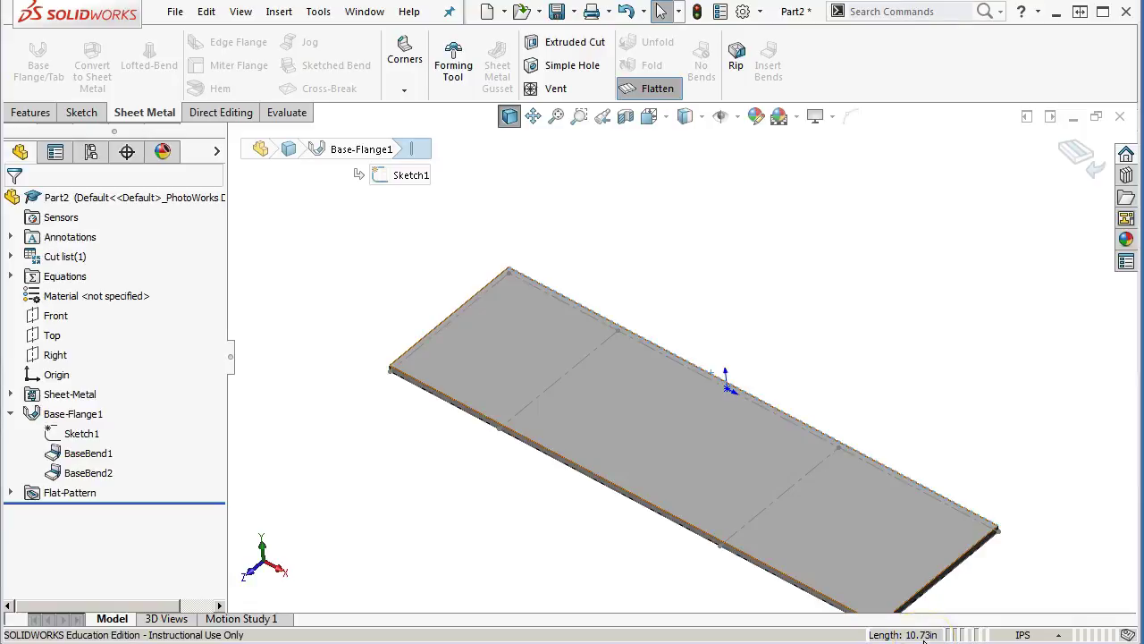
middle_click_drag(838, 505, 811, 409)
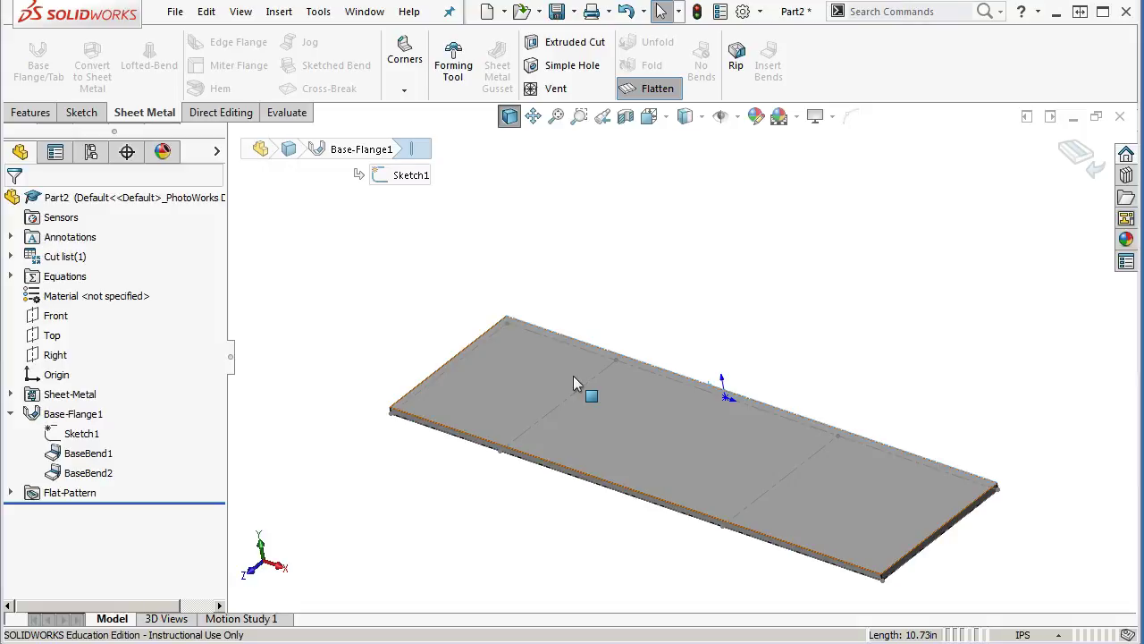
left_click_drag(573, 384, 678, 511)
left_click(592, 482)
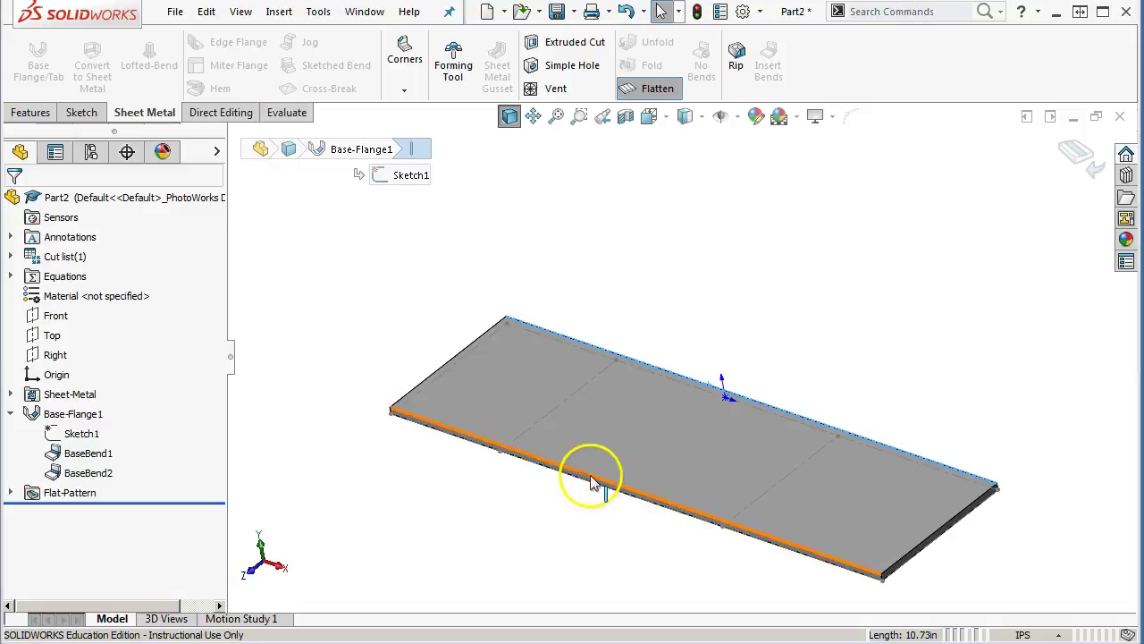
left_click(524, 432)
left_click(566, 485)
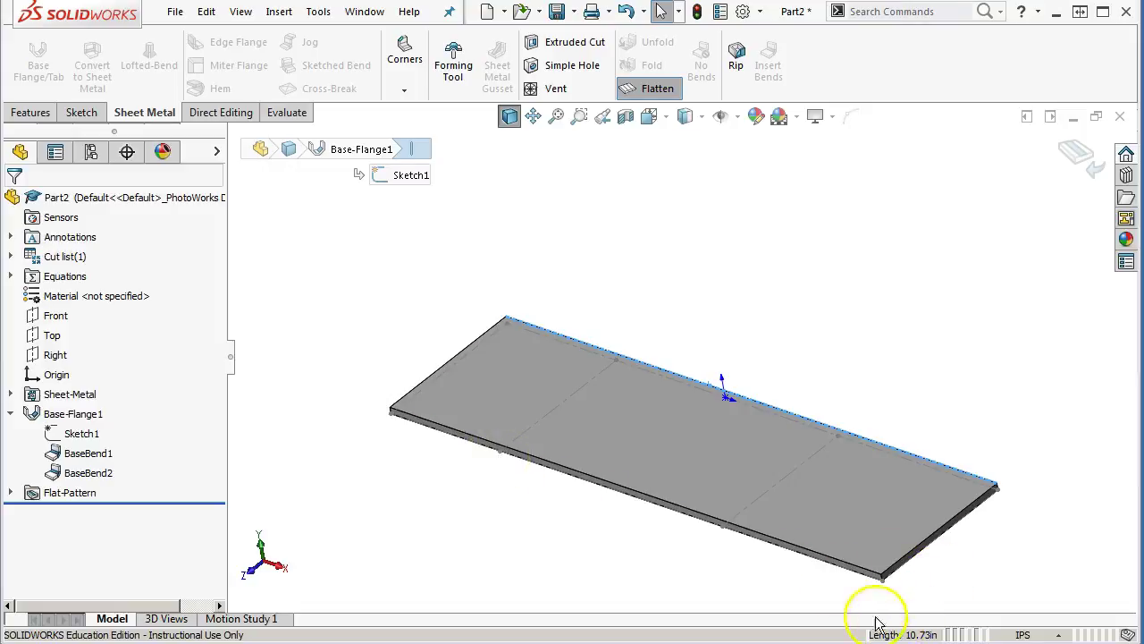
left_click(448, 349)
left_click(595, 366)
left_click(527, 285)
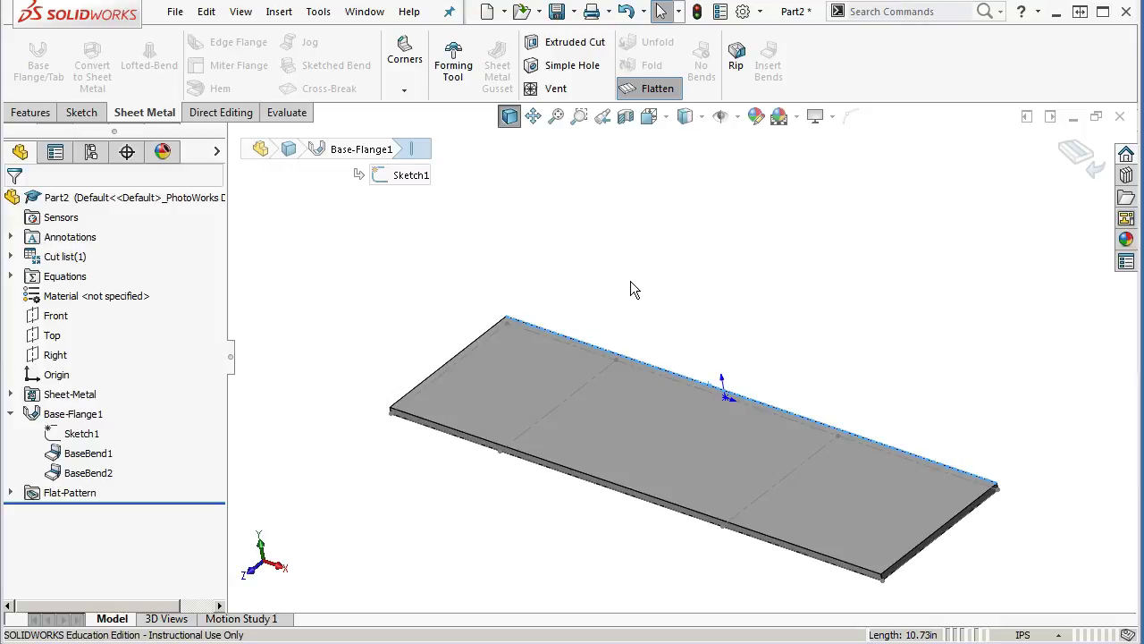
left_click(704, 286)
left_click(850, 259)
left_click(653, 88)
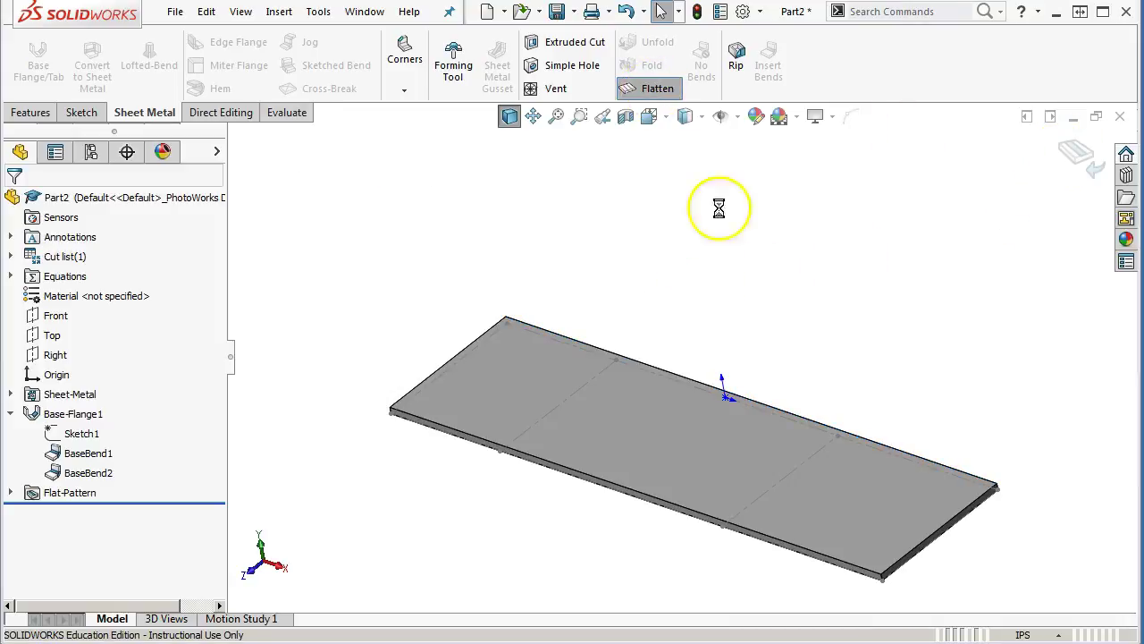
middle_click_drag(763, 241, 781, 262)
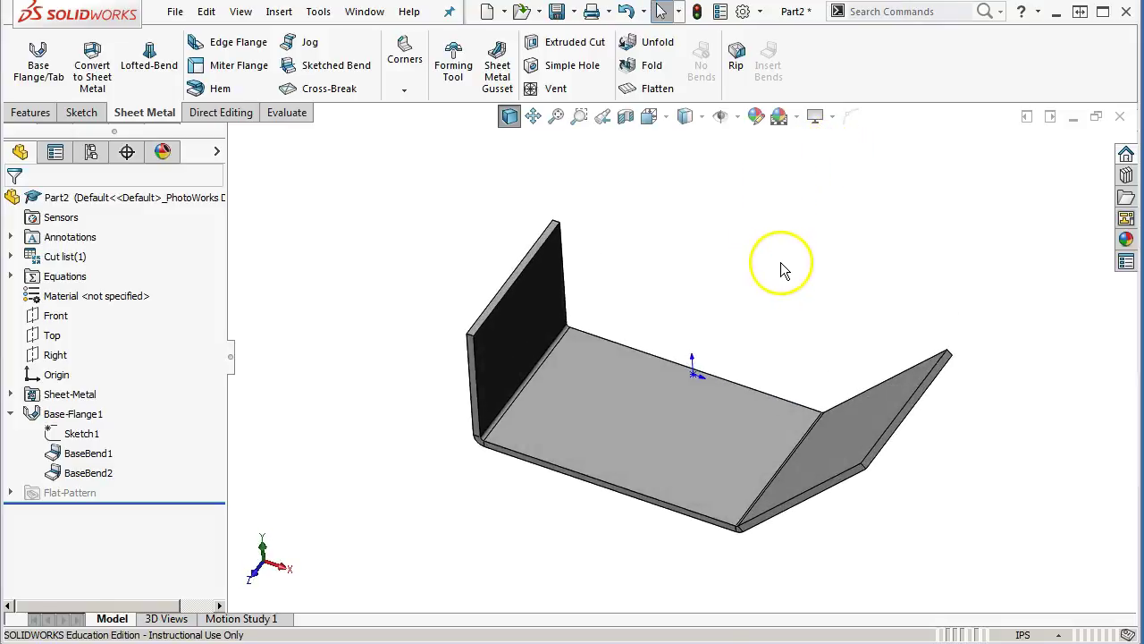
middle_click_drag(582, 460, 633, 356)
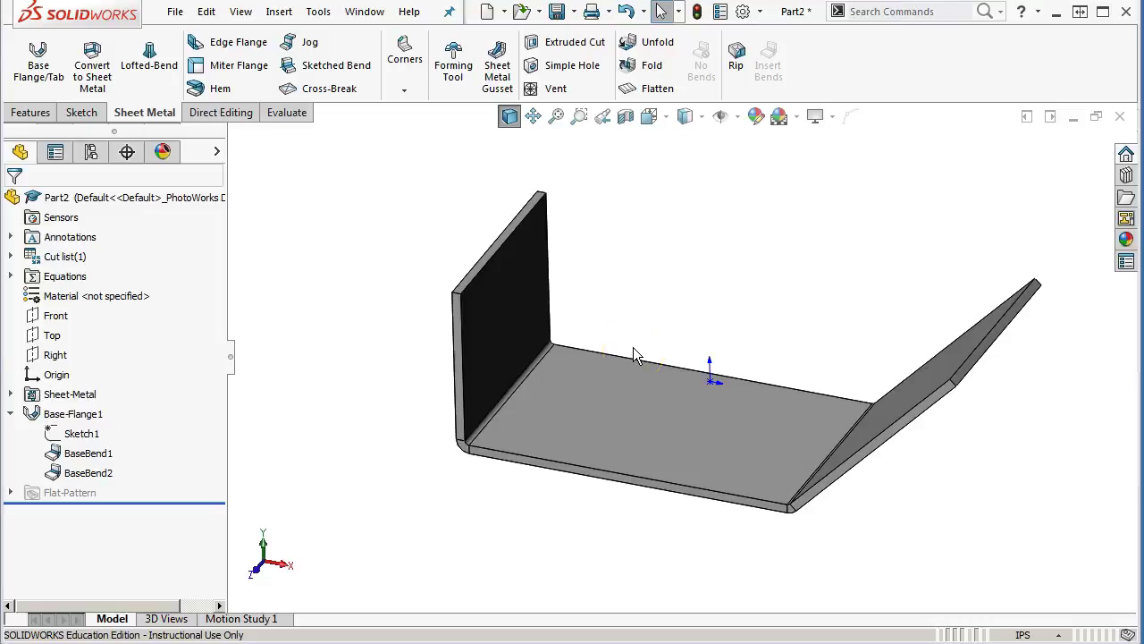
middle_click_drag(690, 348, 695, 373)
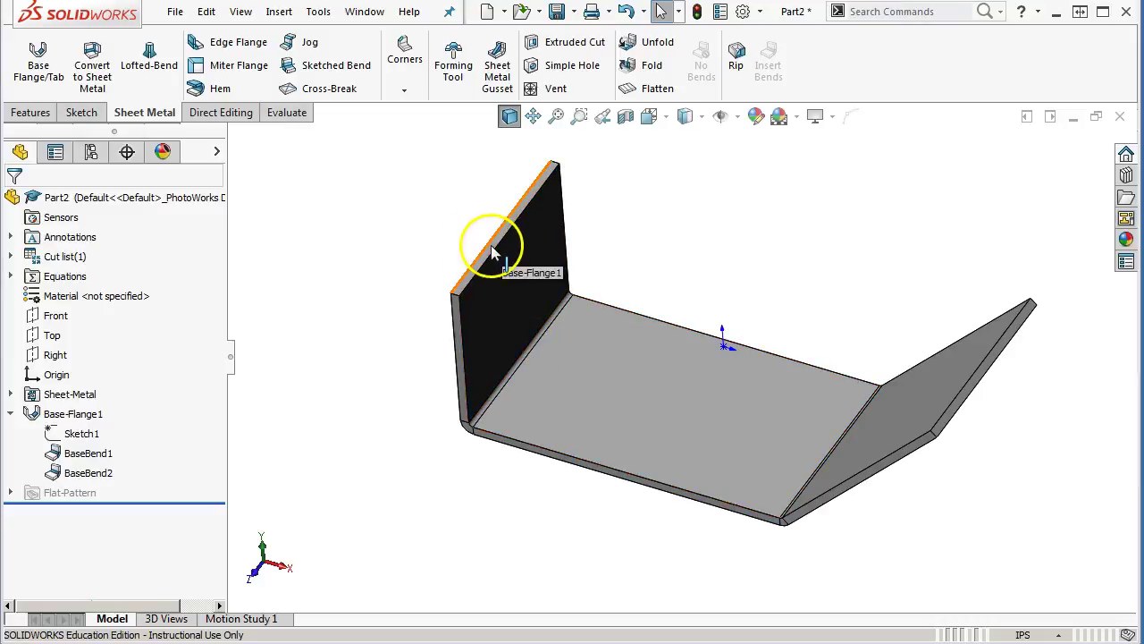
left_click(514, 262)
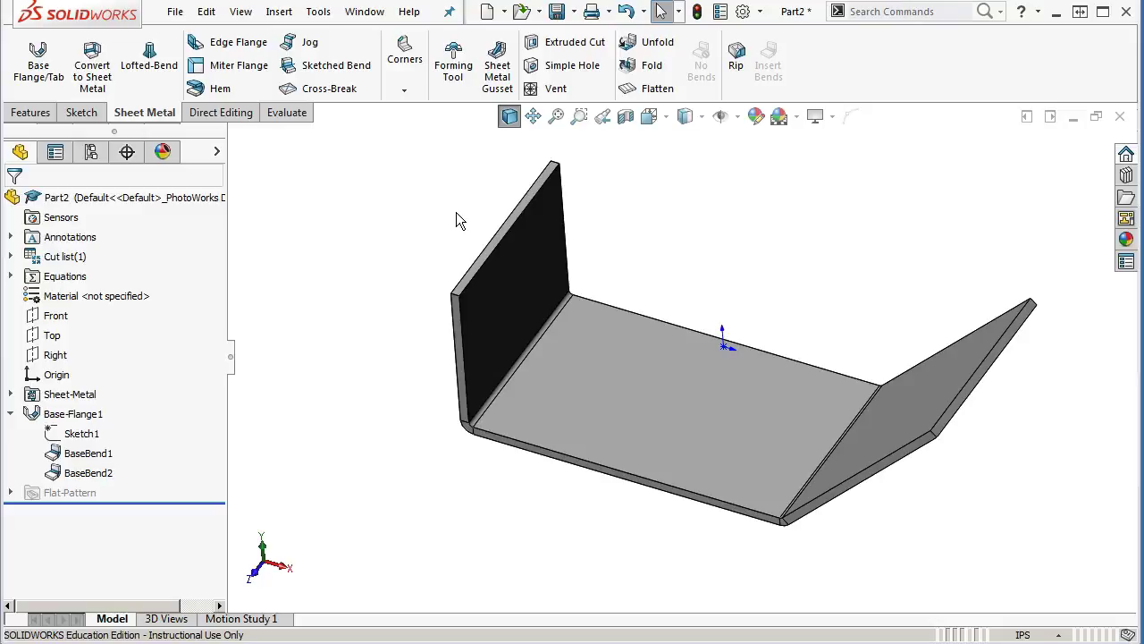
left_click(365, 12)
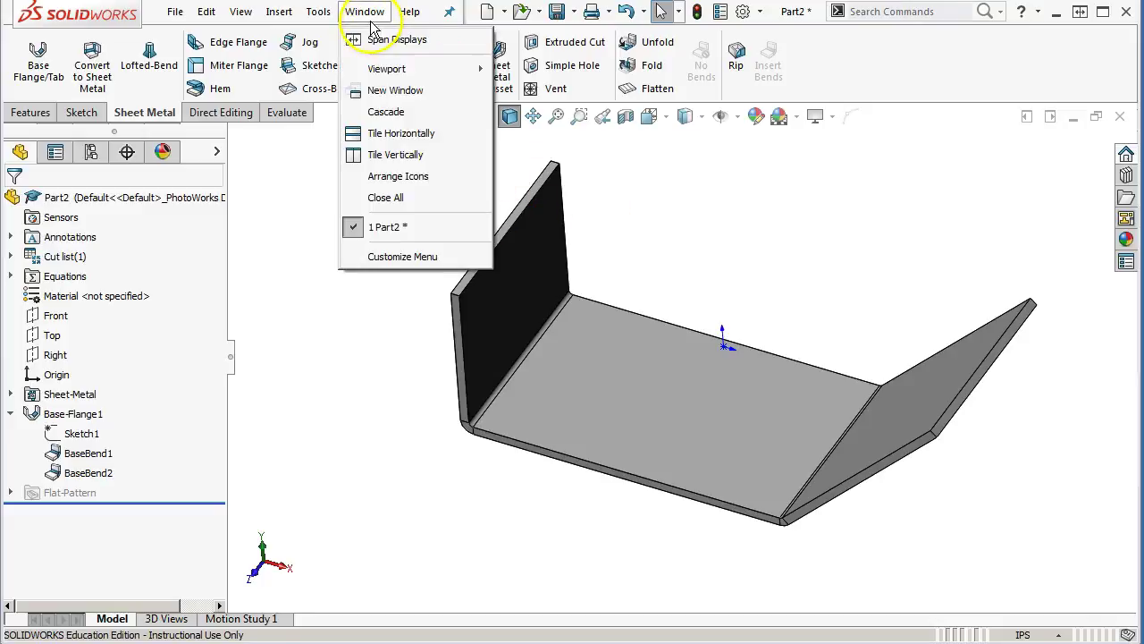
left_click(360, 323)
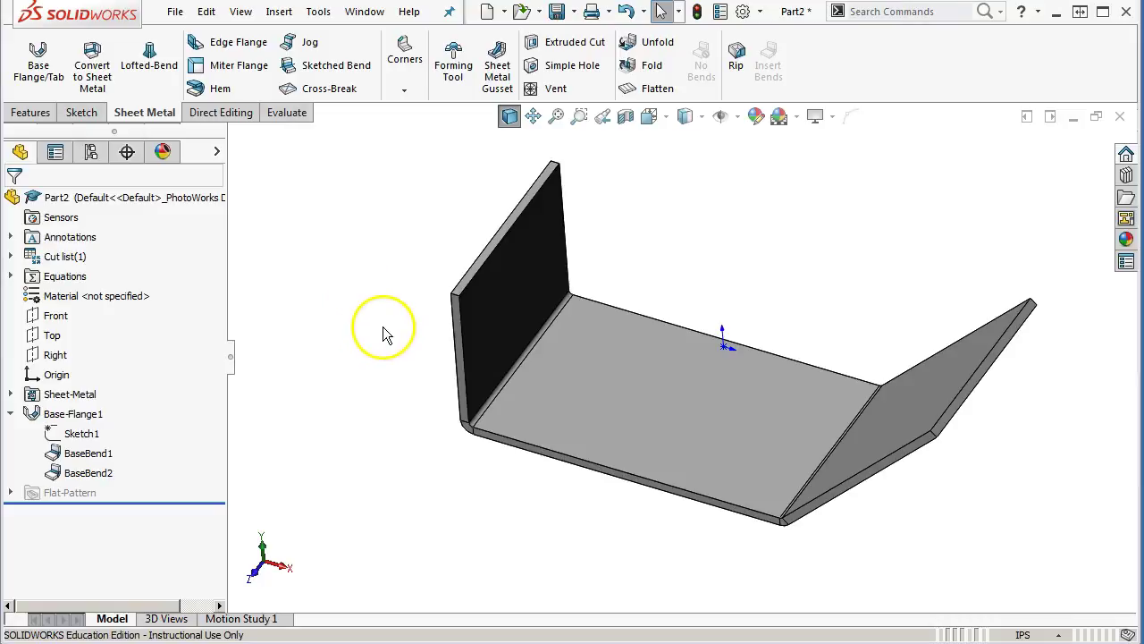
middle_click_drag(396, 325, 424, 237)
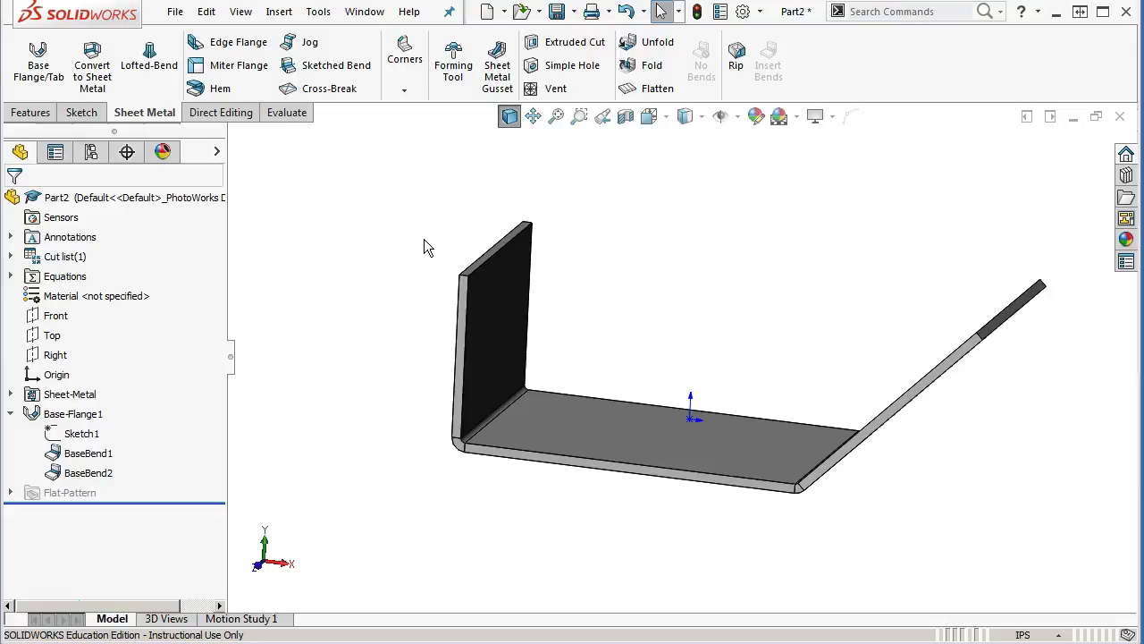
middle_click_drag(424, 238, 399, 336)
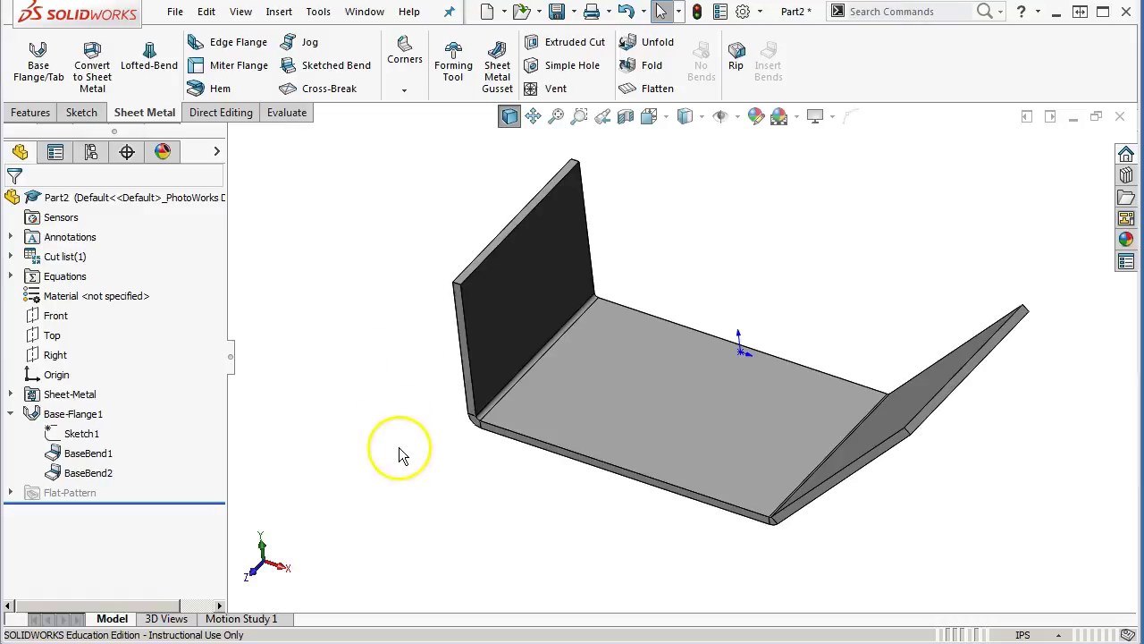
middle_click_drag(403, 455, 418, 462)
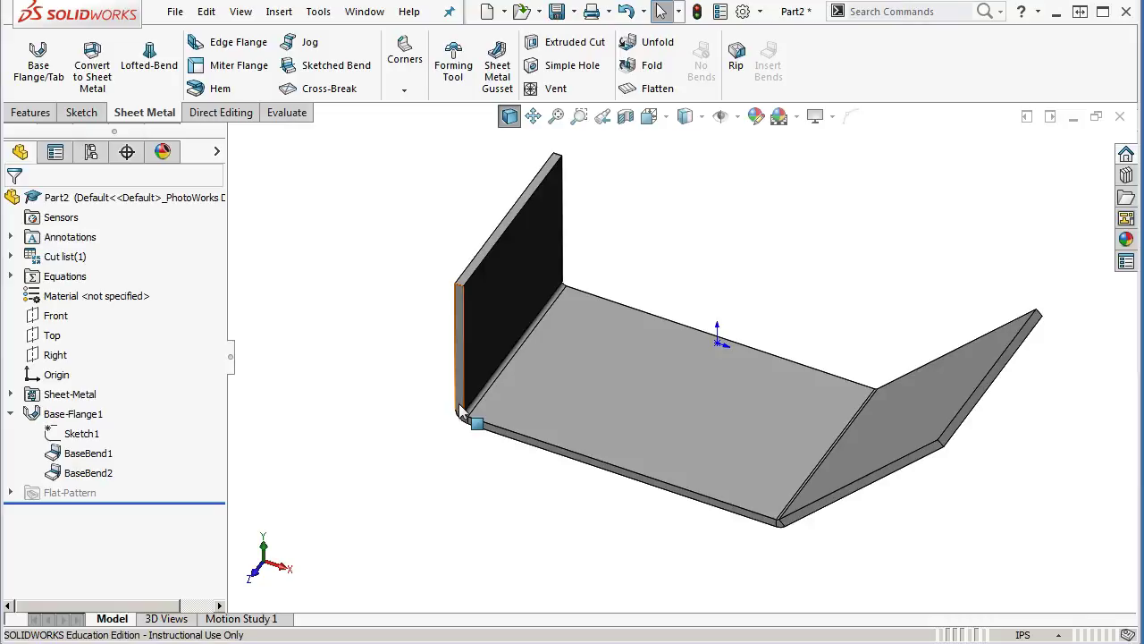
Collapse the base flange feature and place an upward edge flange about 2.45 in long on the base's front edge.
left_click(10, 415)
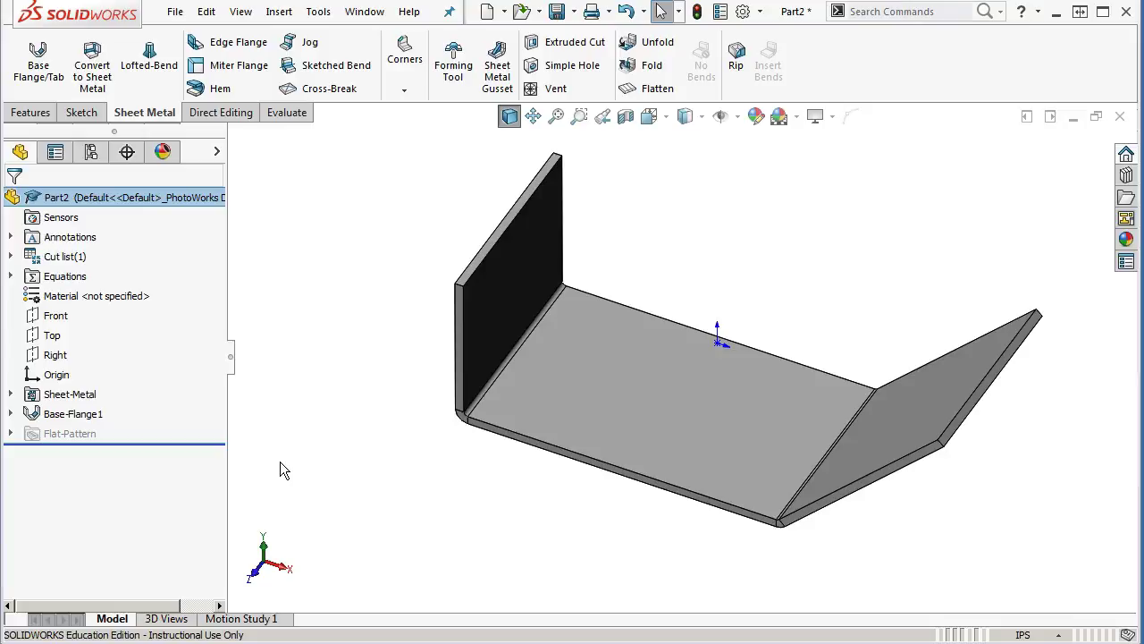
mouse_move(496, 447)
middle_mouse_down()
mouse_move(483, 433)
mouse_move(486, 449)
middle_mouse_up()
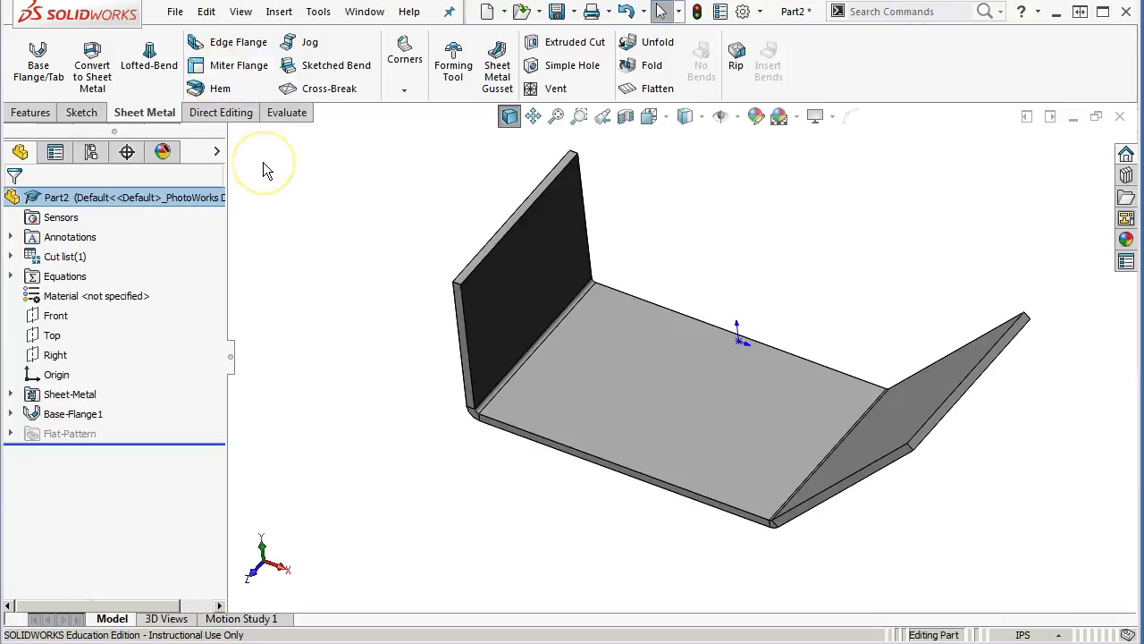
left_click(232, 42)
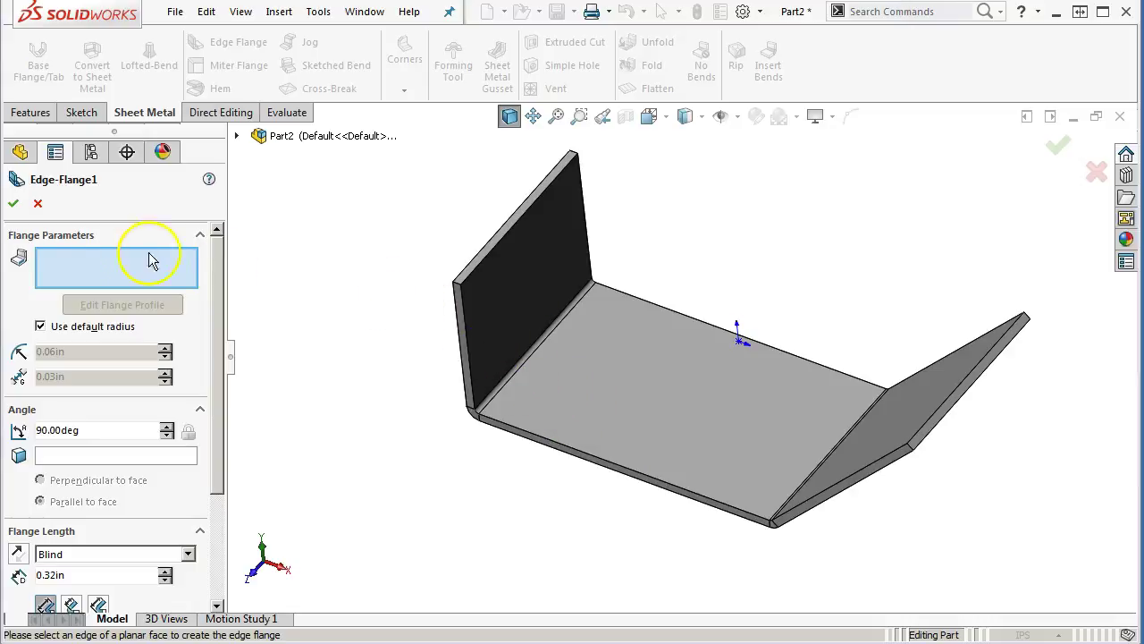
left_click(554, 447)
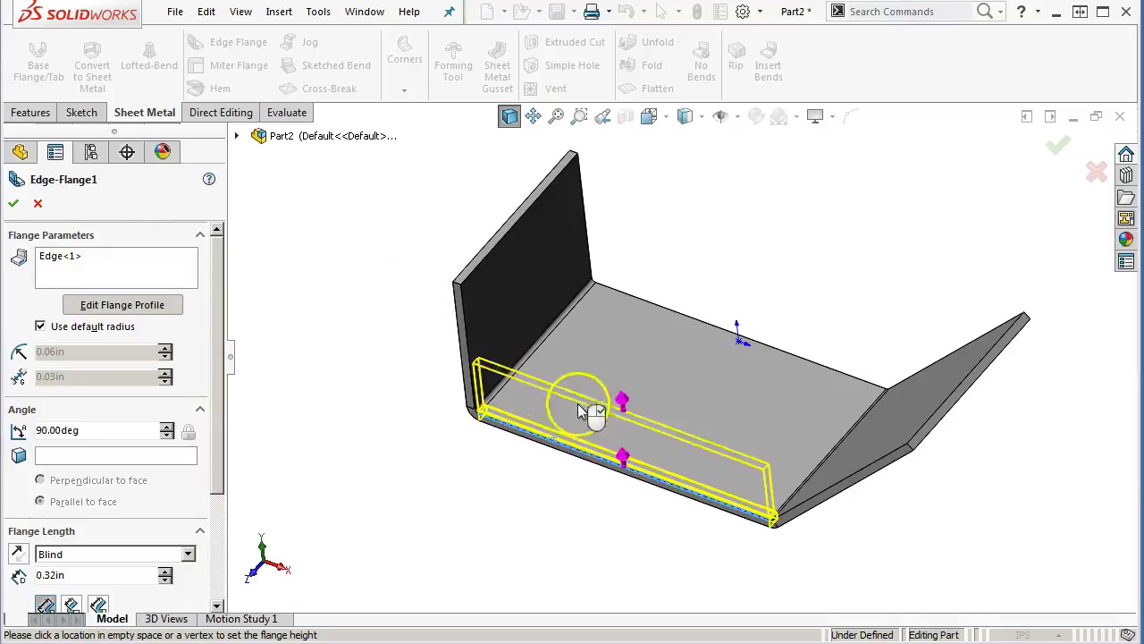
left_click(595, 333)
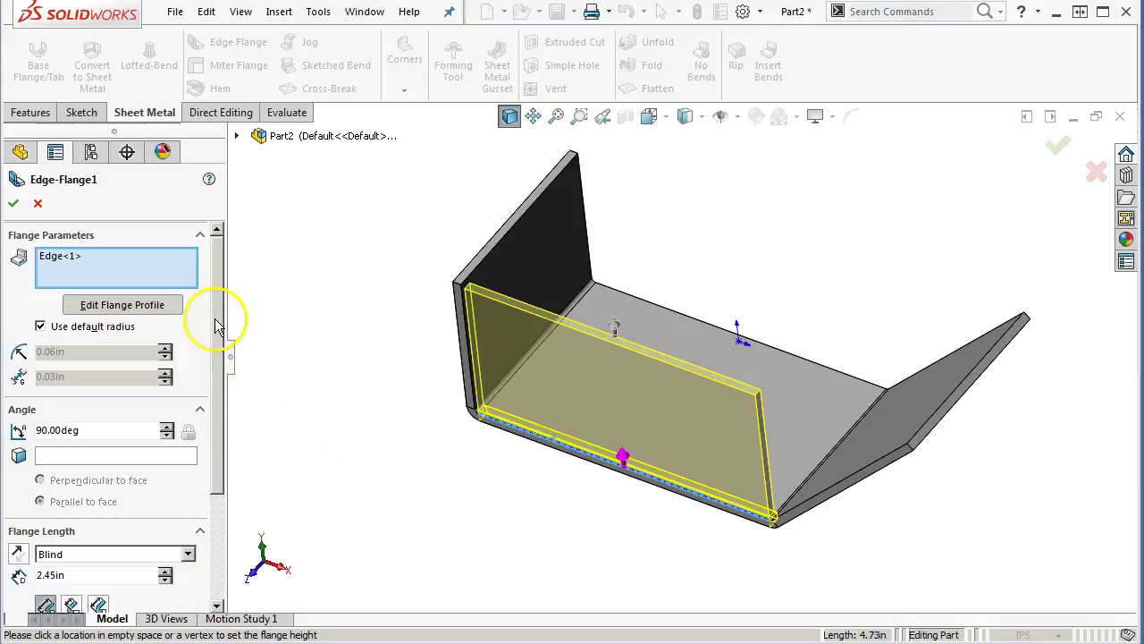
Edit the flange profile and make its upper line collinear with the vertical wall's top front edge.
left_click(156, 304)
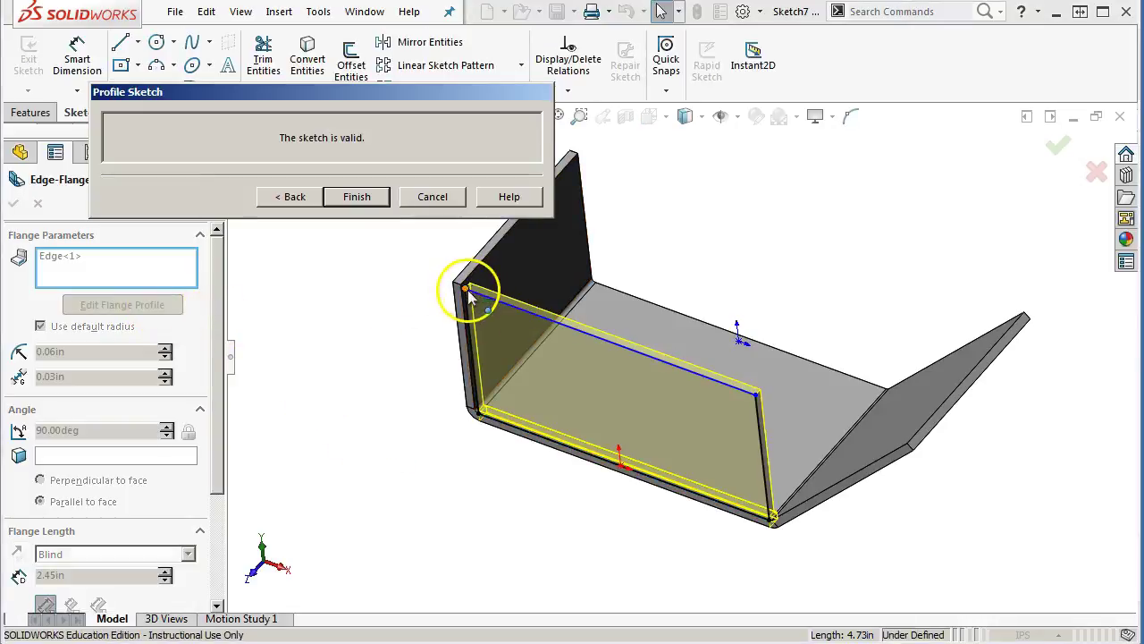
scroll(474, 295, "down", 4)
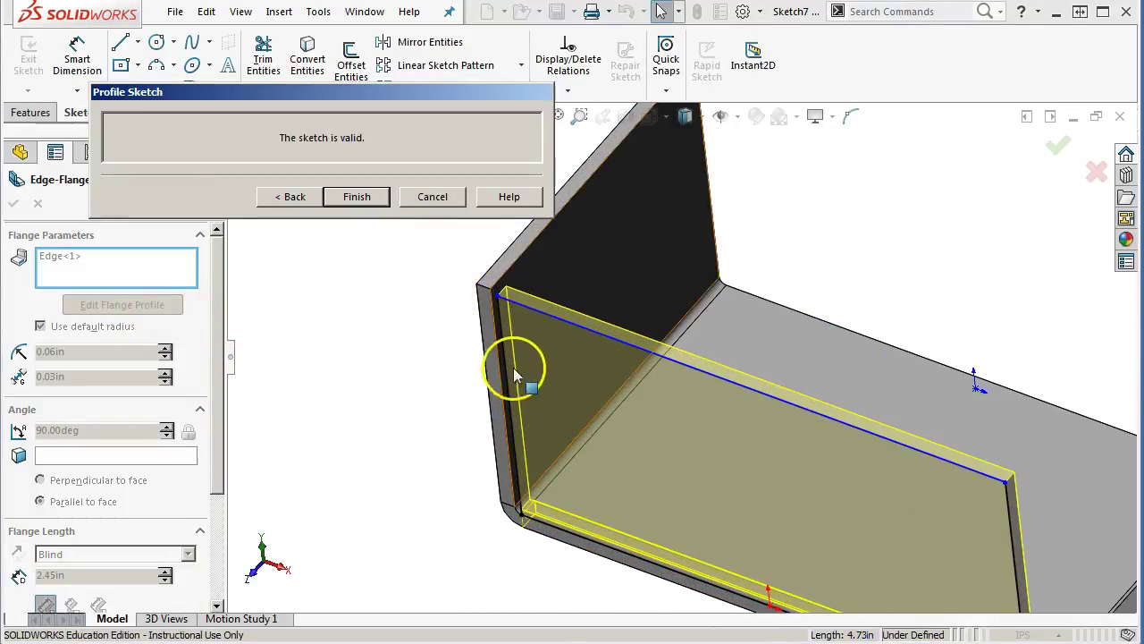
left_click(498, 297)
left_click(521, 311)
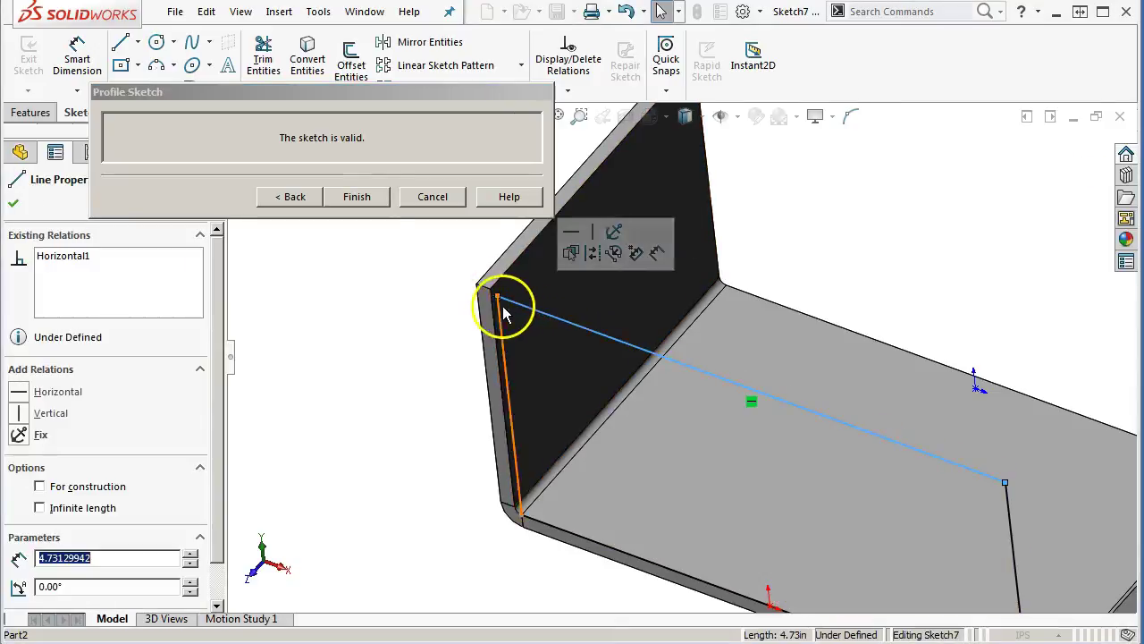
scroll(511, 298, "down", 3)
left_click(509, 284, "ctrl")
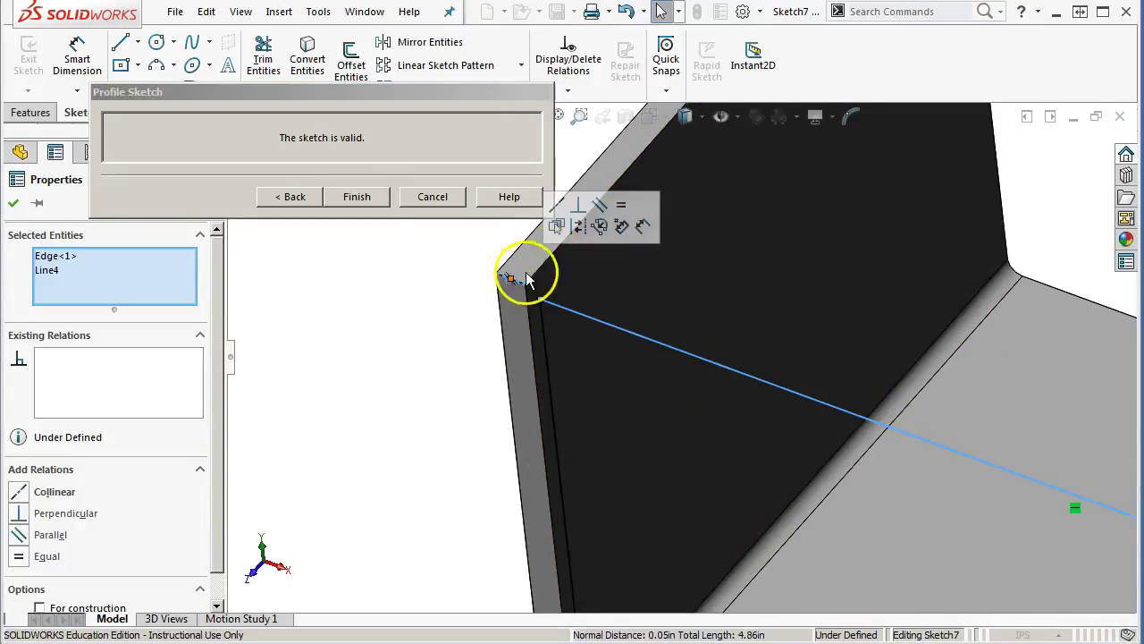
left_click(565, 205)
key("z")
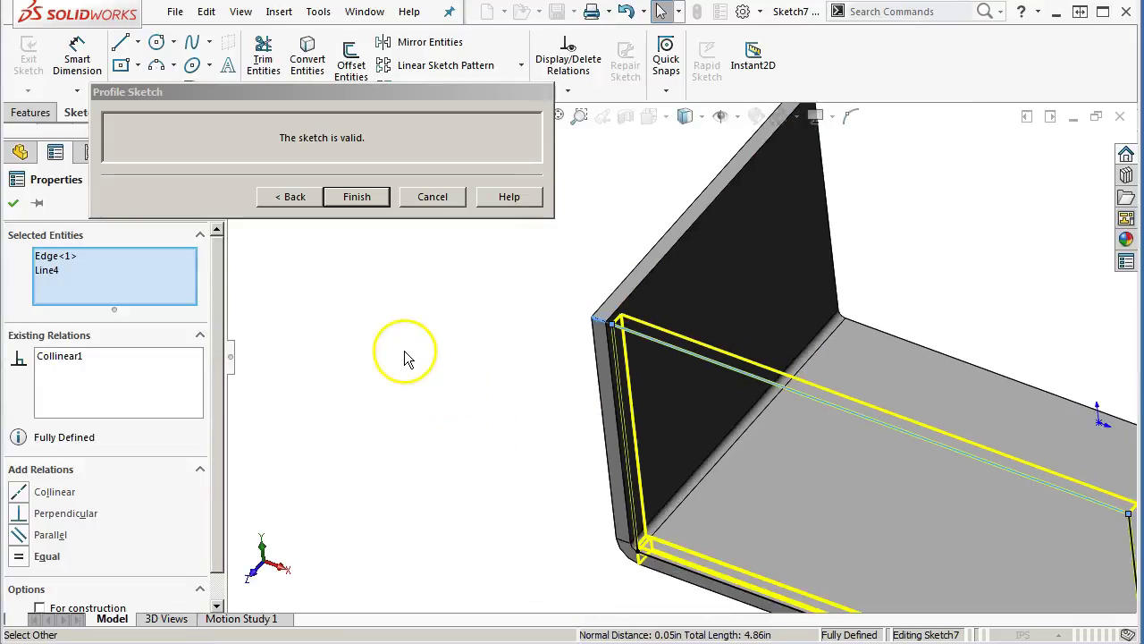
left_click(572, 322)
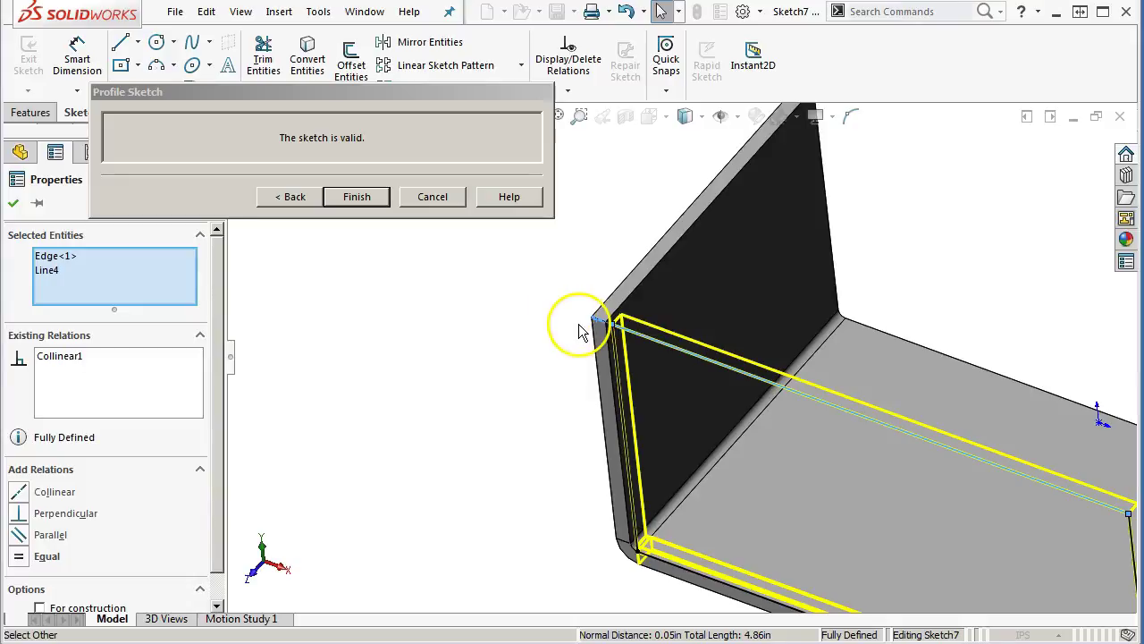
Remove the vertical relation from the profile's side line near the slanted wall and move its upper corner out towards that wall.
mouse_move(613, 356)
middle_mouse_down()
mouse_move(634, 254)
mouse_move(600, 296)
mouse_move(718, 396)
mouse_move(764, 488)
mouse_move(768, 447)
middle_mouse_up()
scroll(733, 452, "down", 3)
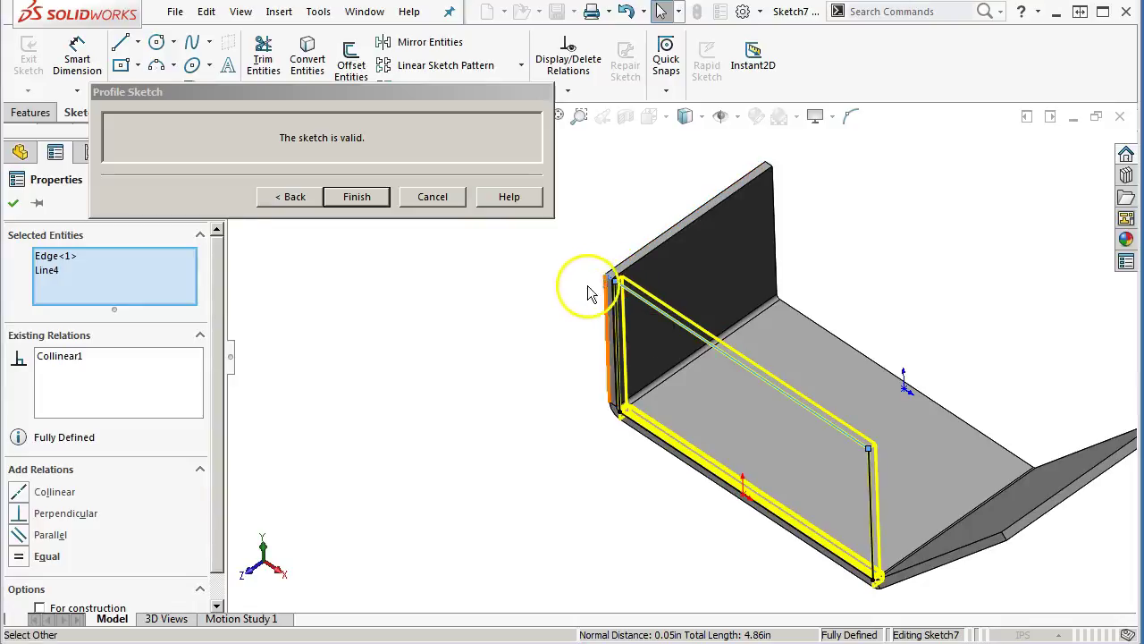
scroll(866, 483, "down", 2)
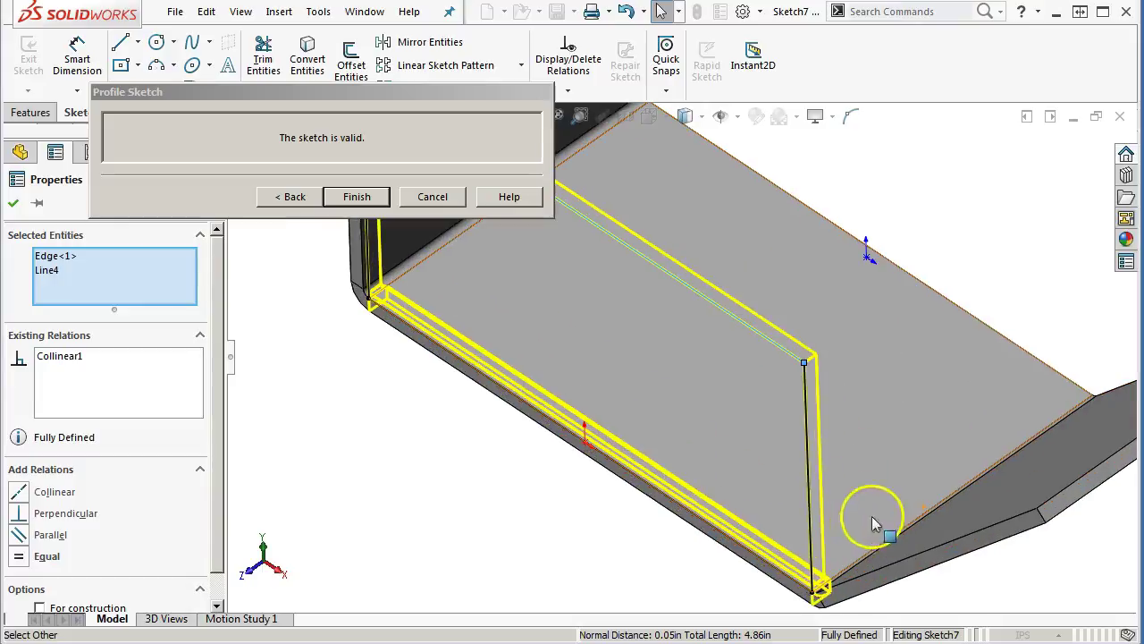
left_click(809, 461)
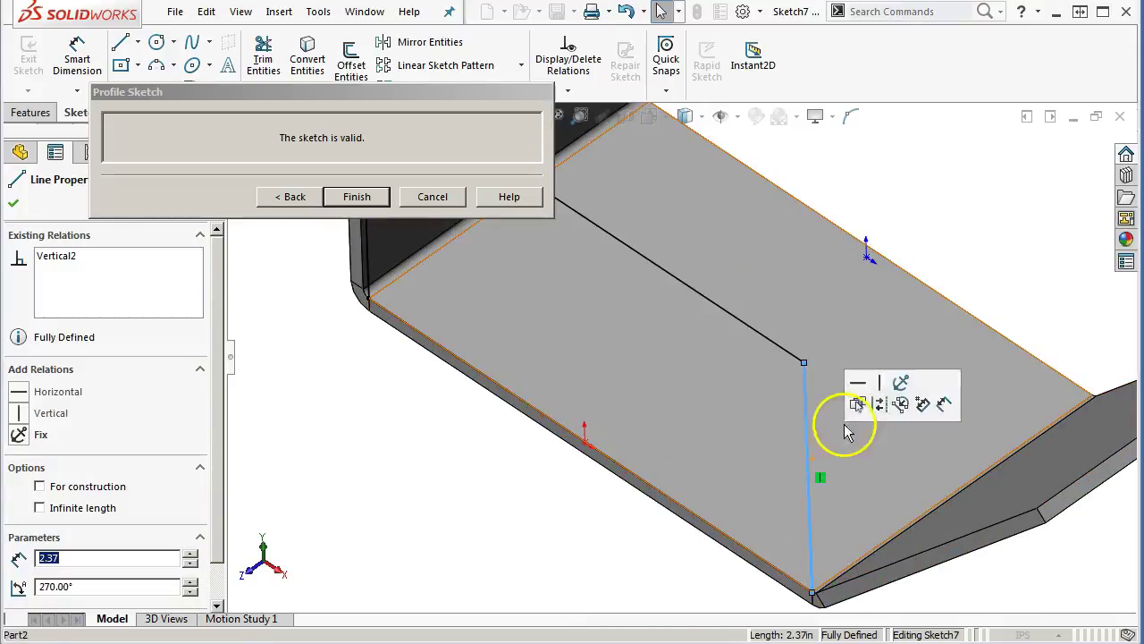
key("Escape")
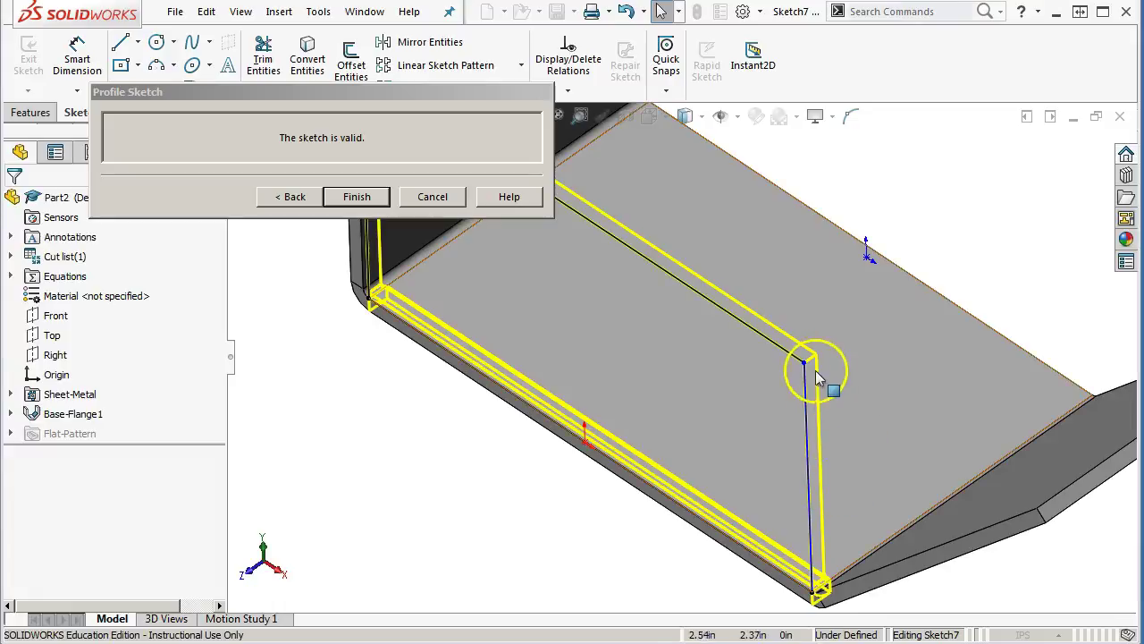
mouse_move(804, 364)
left_mouse_down()
mouse_move(981, 438)
mouse_move(1016, 474)
left_mouse_up()
middle_click_drag(1022, 528, 1016, 447)
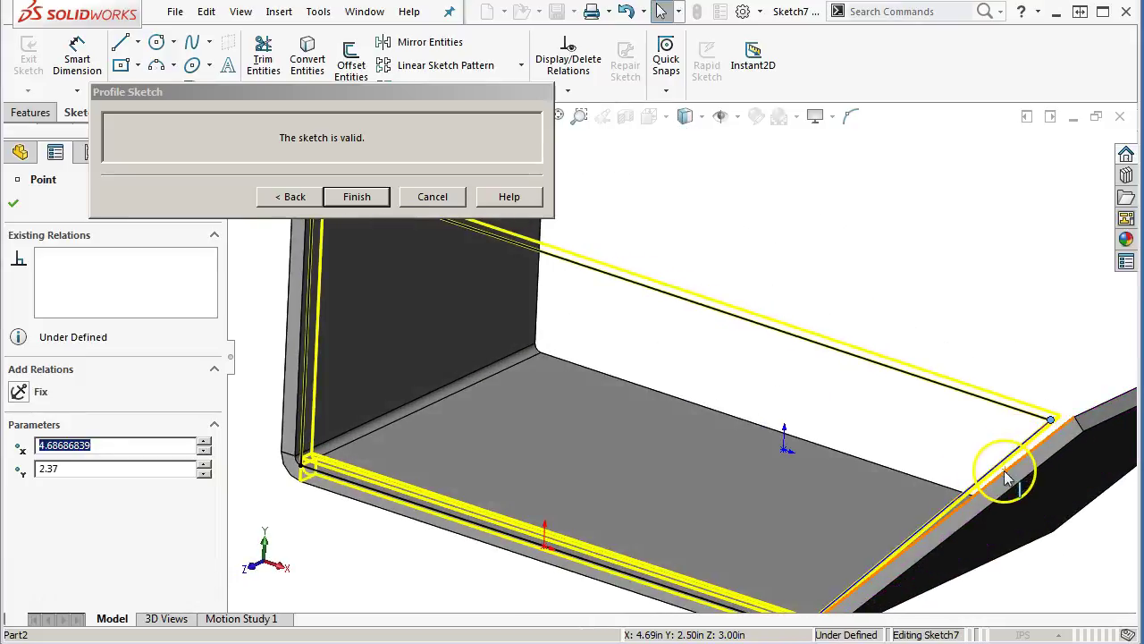
Try to make the profile's side line collinear with the slanted wall's front inner edge, and undo the relation.
key("f")
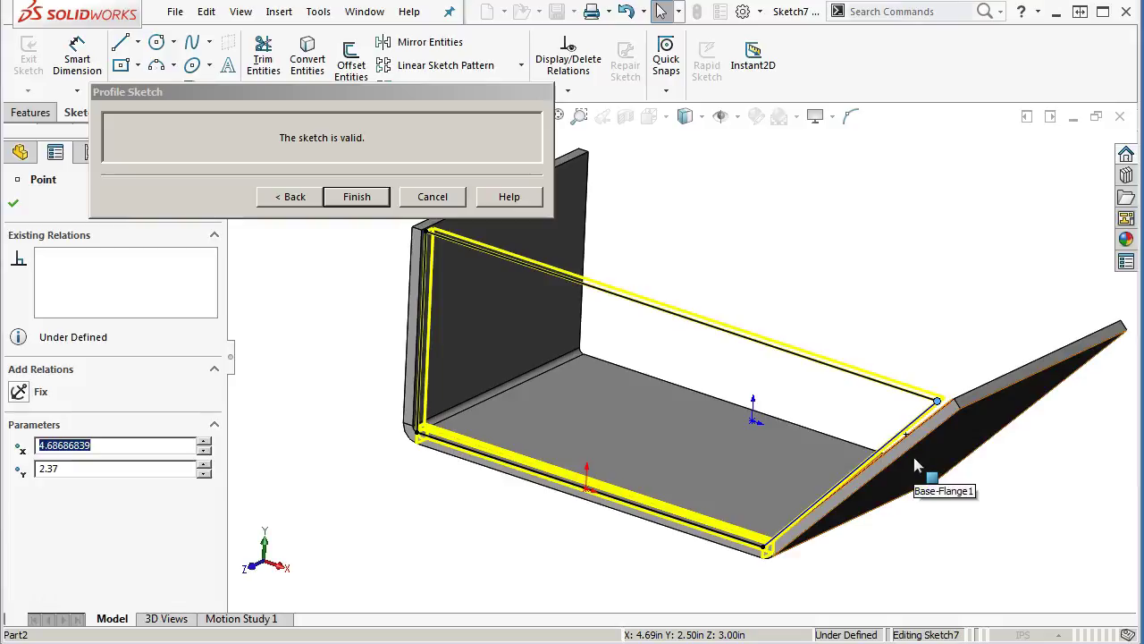
scroll(947, 417, "down", 3)
scroll(929, 417, "down", 1)
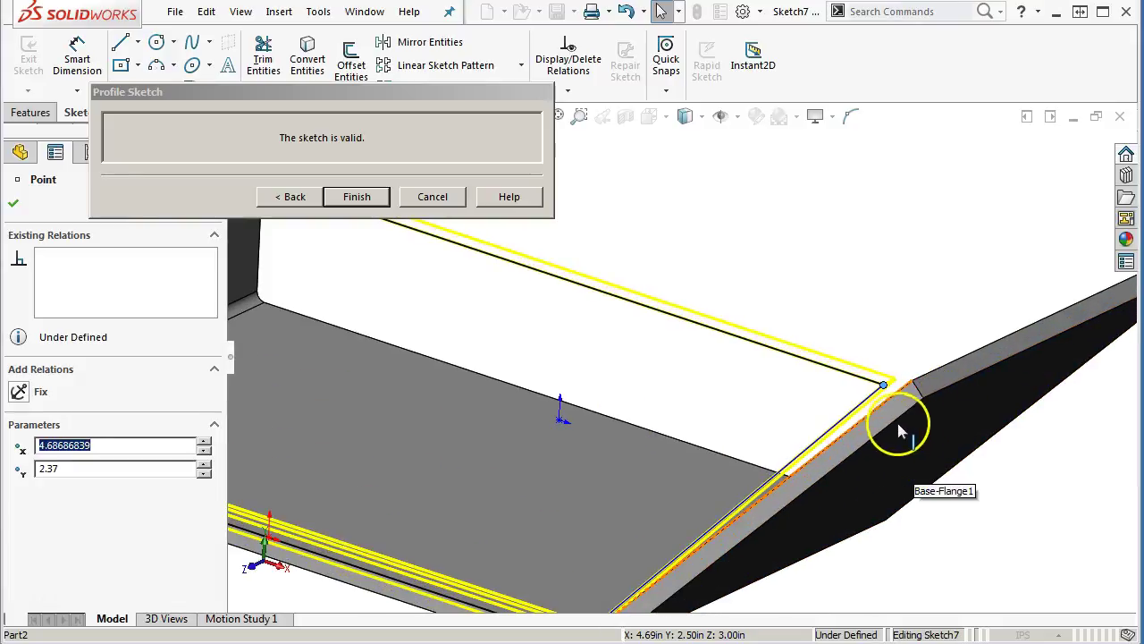
left_click(871, 407)
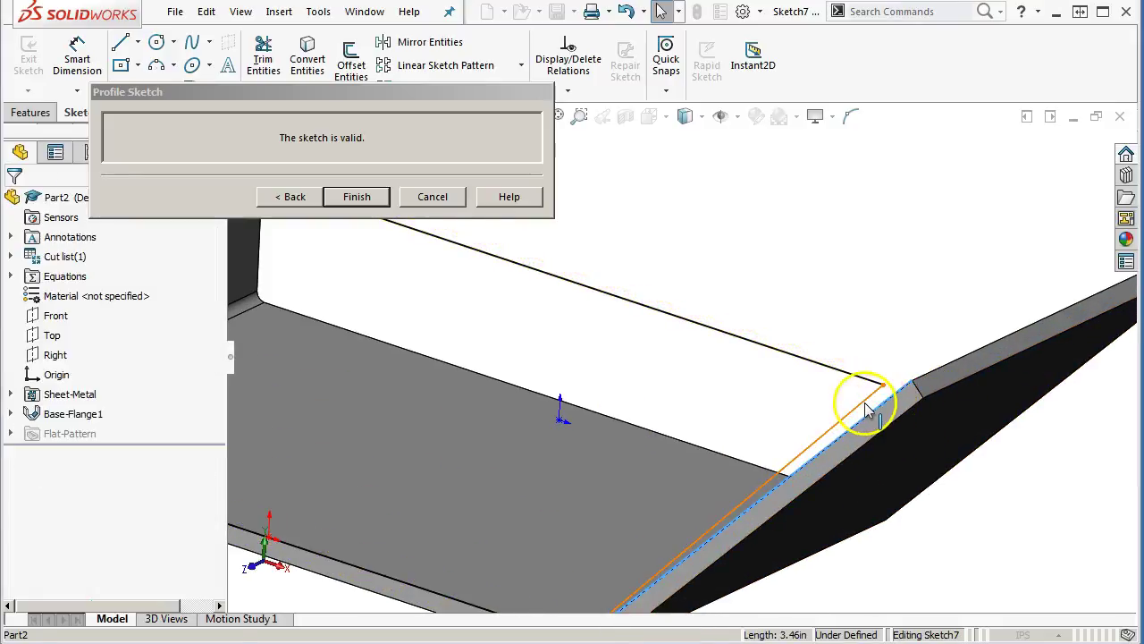
left_click(865, 406, "ctrl")
left_click(914, 328)
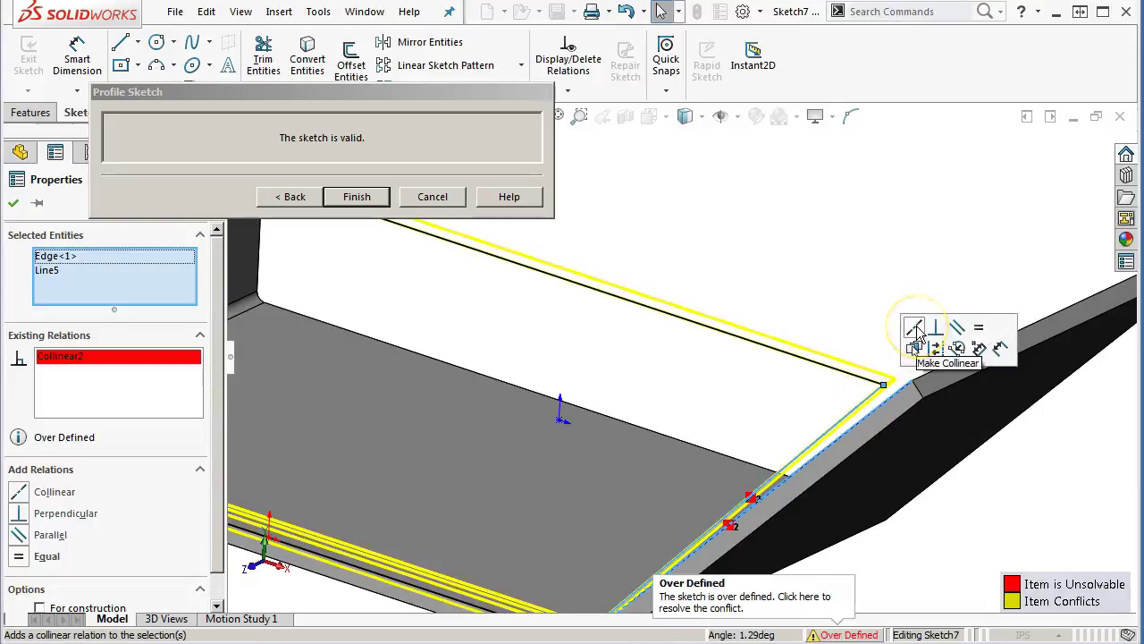
key("ctrl+z")
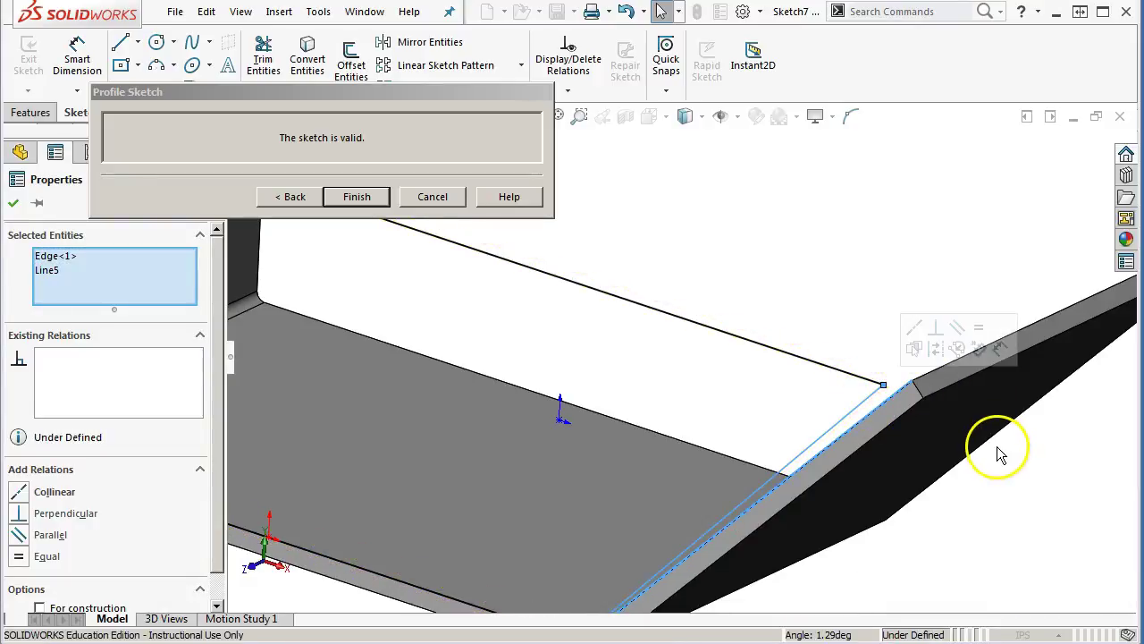
Make the profile's upper corner beside the slanted wall coincident with that wall's front inner edge and finish the profile sketch.
left_click(812, 319)
left_click(883, 385)
left_click(897, 398, "ctrl")
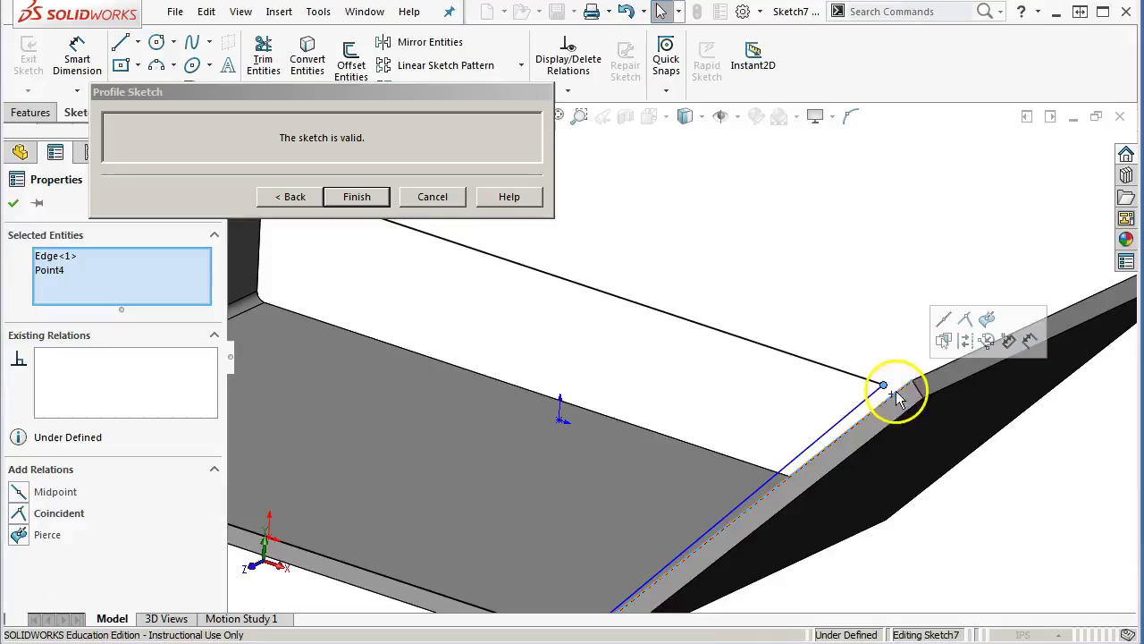
left_click(946, 319)
left_click(876, 322)
middle_click_drag(879, 321, 861, 301)
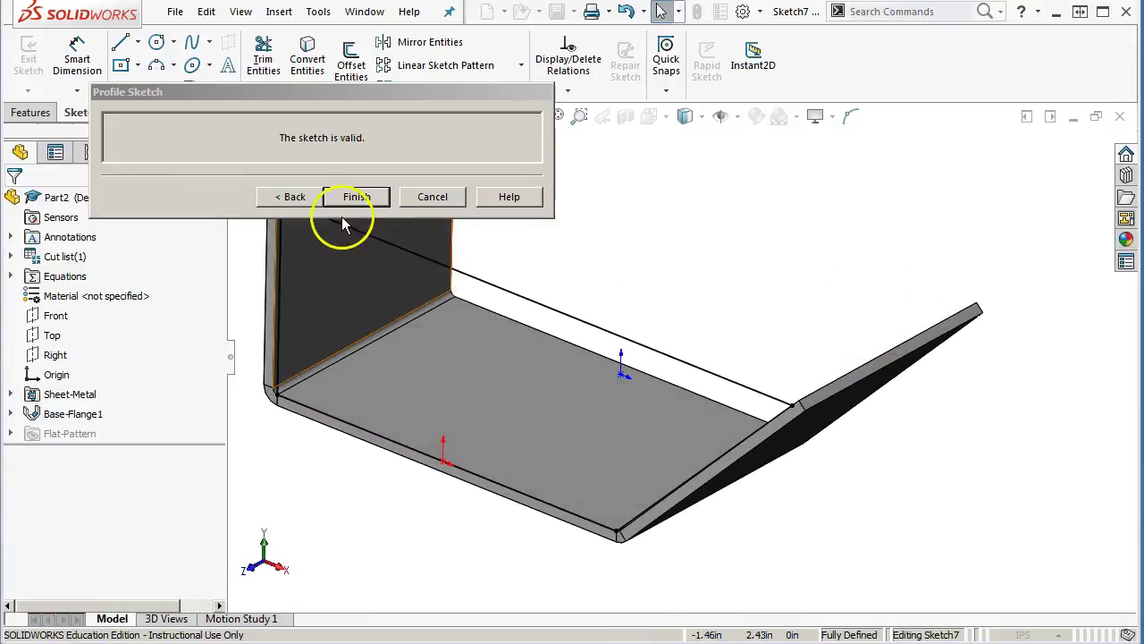
left_click(356, 196)
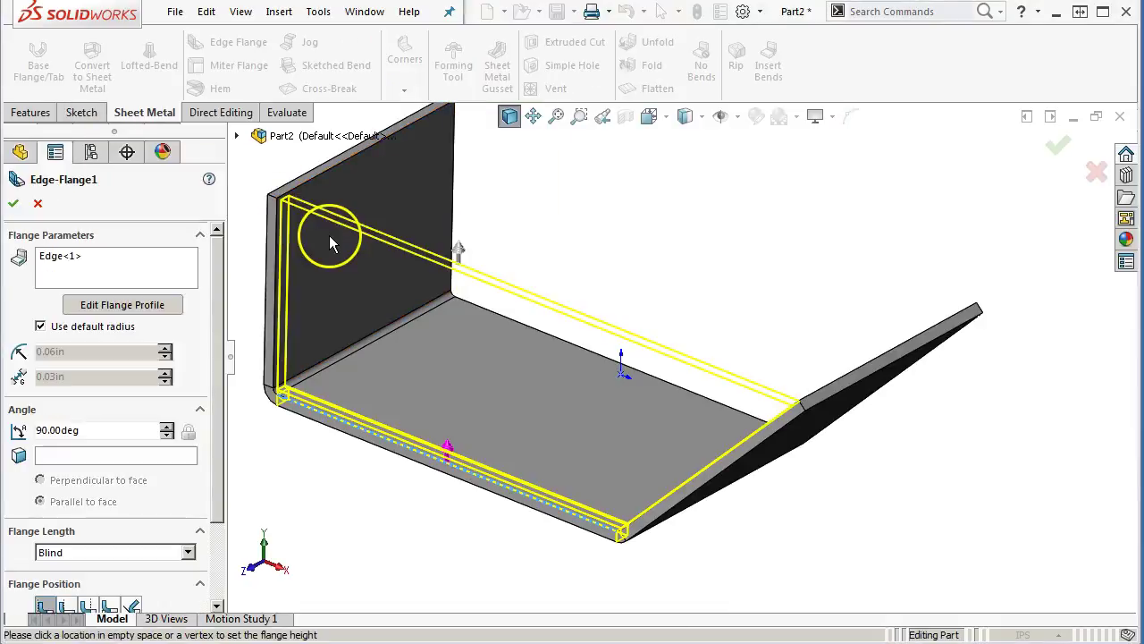
Set the edge flange's position to Bend Outside and create the flange with a 90° angle and default radius.
scroll(175, 466, "down", 3)
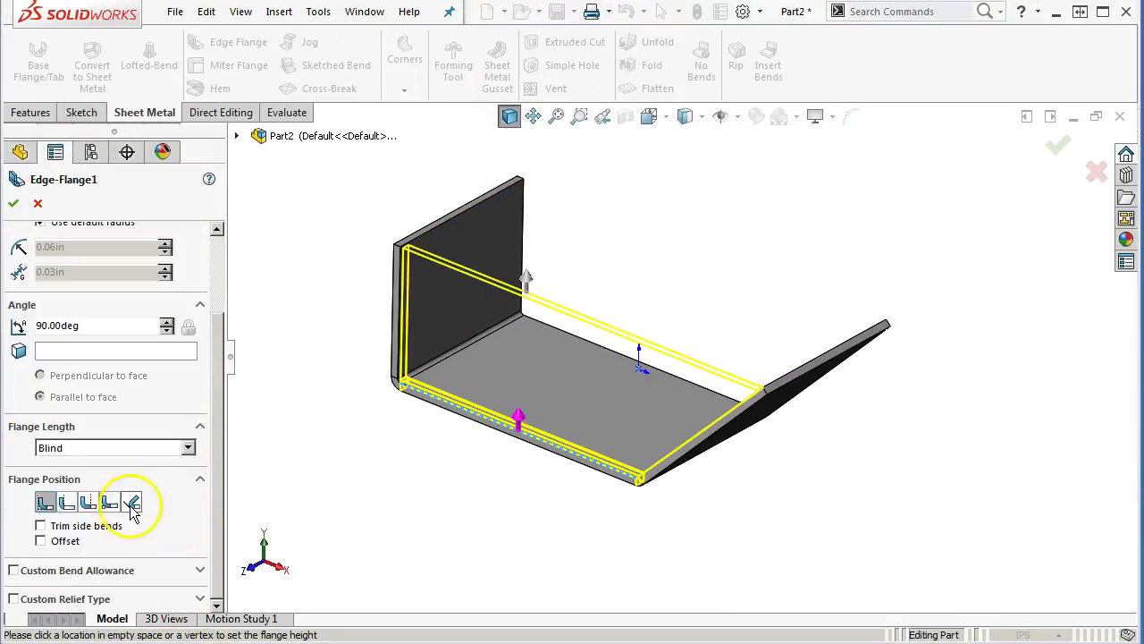
left_click(88, 504)
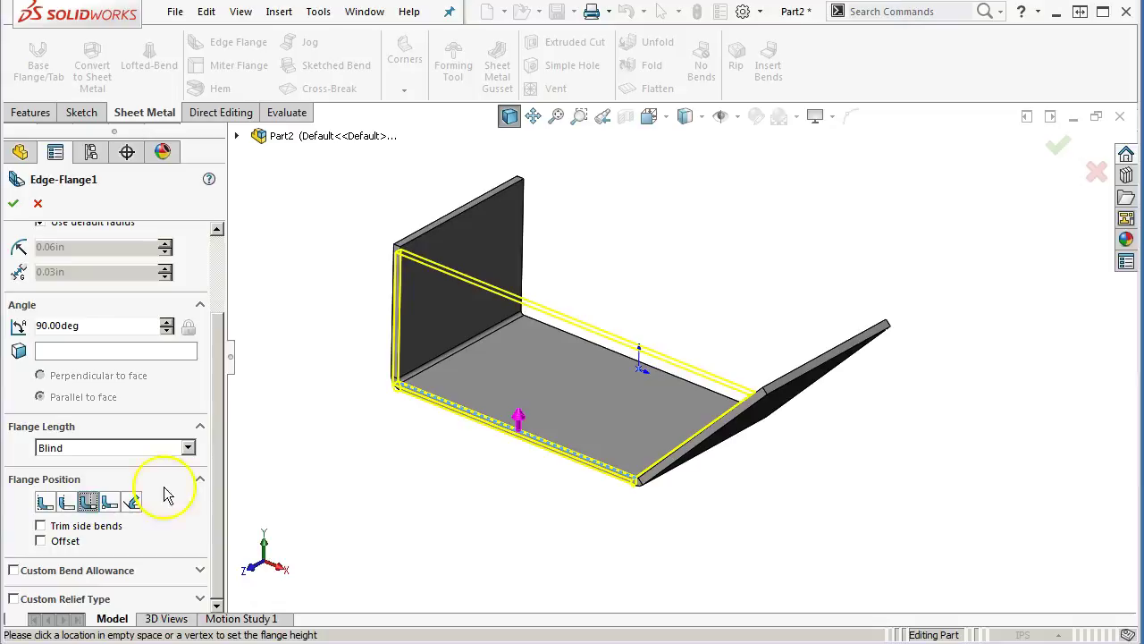
middle_click_drag(462, 396, 468, 346)
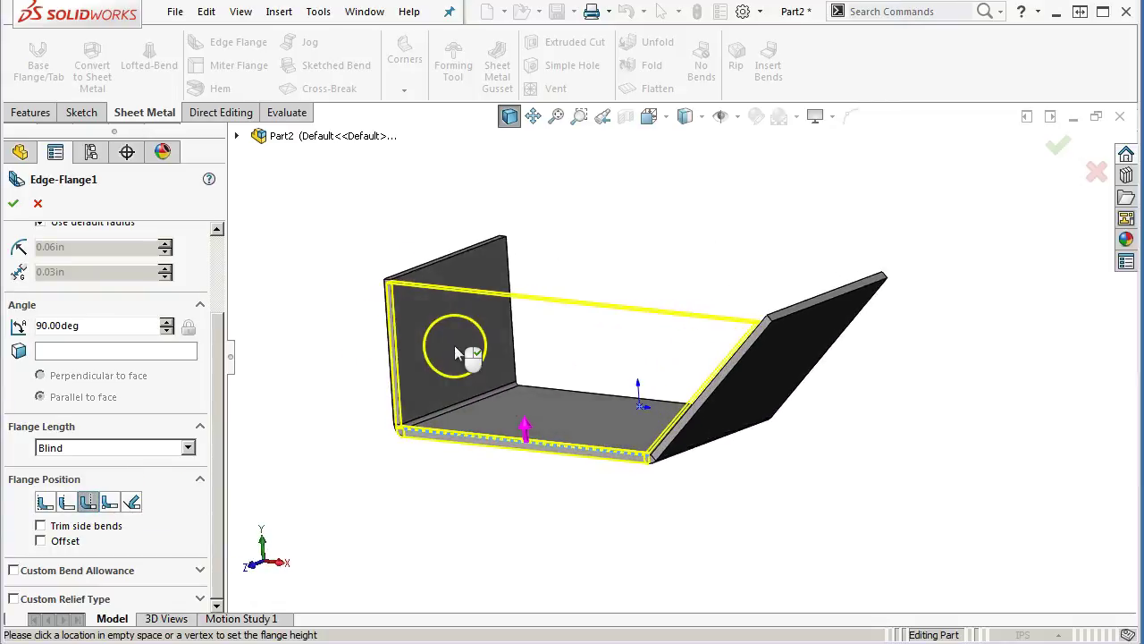
left_click(623, 475)
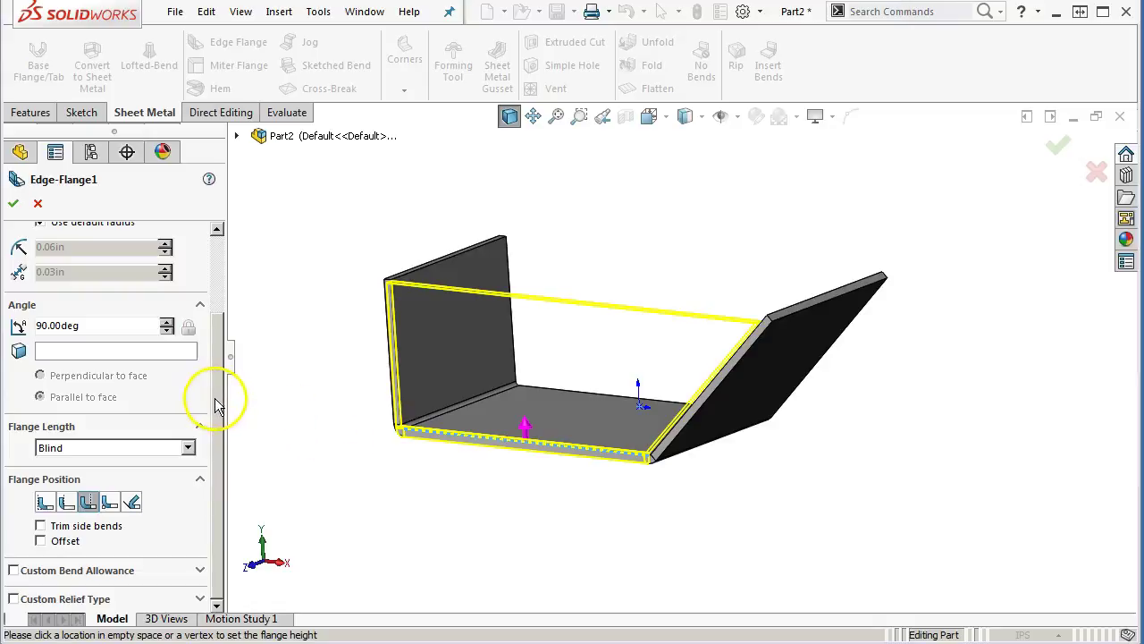
left_click_drag(223, 367, 225, 251)
left_click(18, 205)
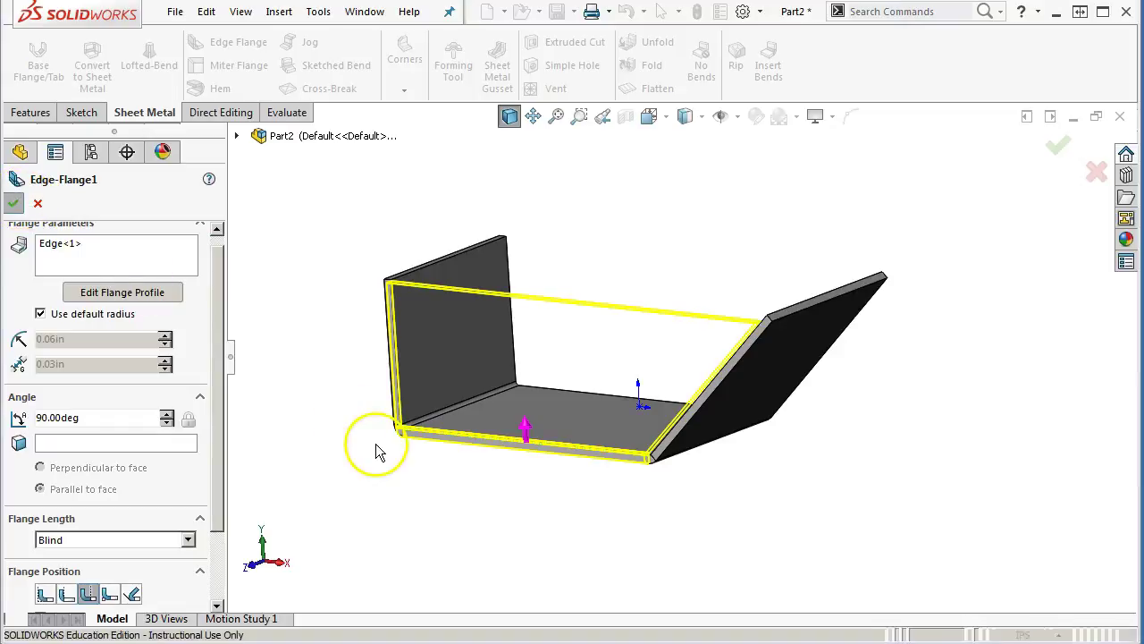
middle_click_drag(378, 452, 407, 450)
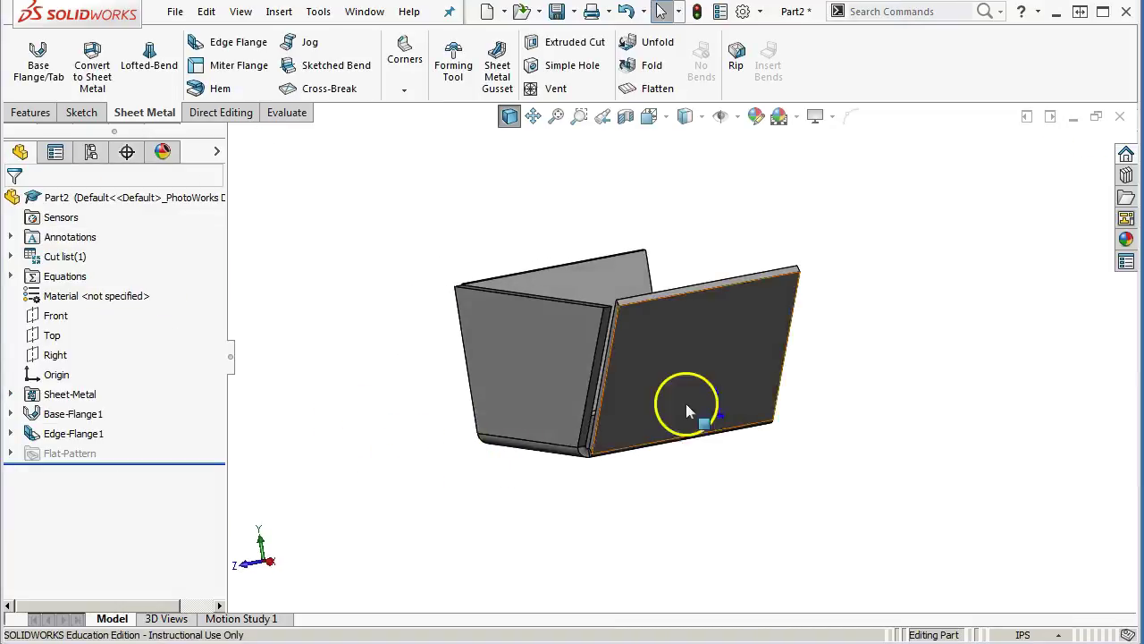
Examine from the front how the edge flange's upper corner meets the top of the slanted wall.
scroll(637, 418, "down", 4)
key("ctrl+8")
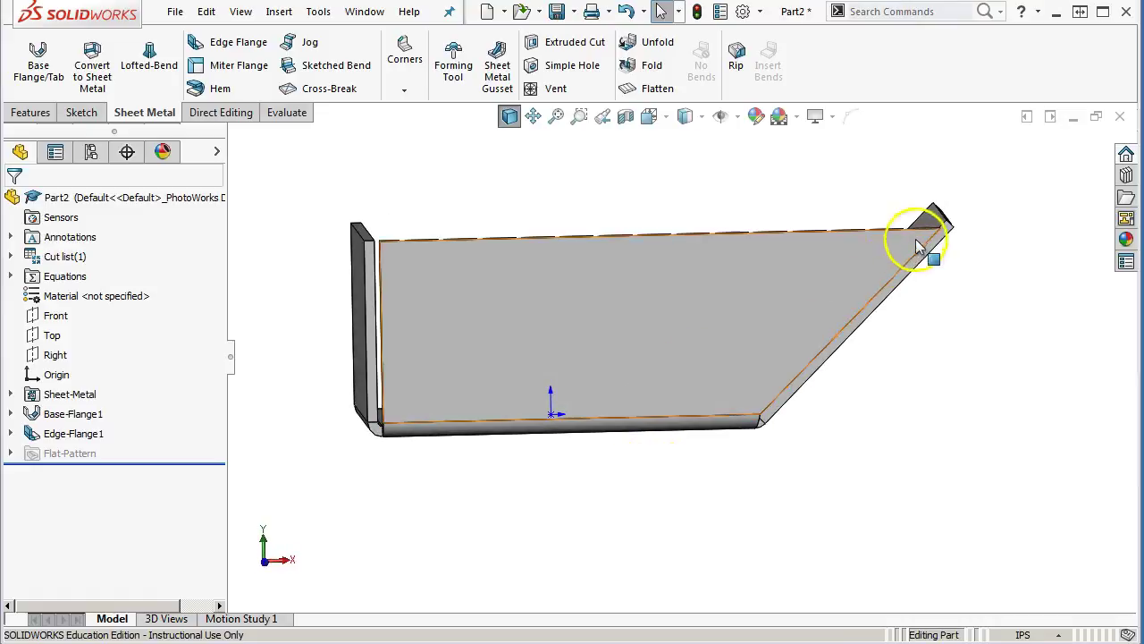
left_click(972, 309)
key("ctrl+8")
key("ctrl+1")
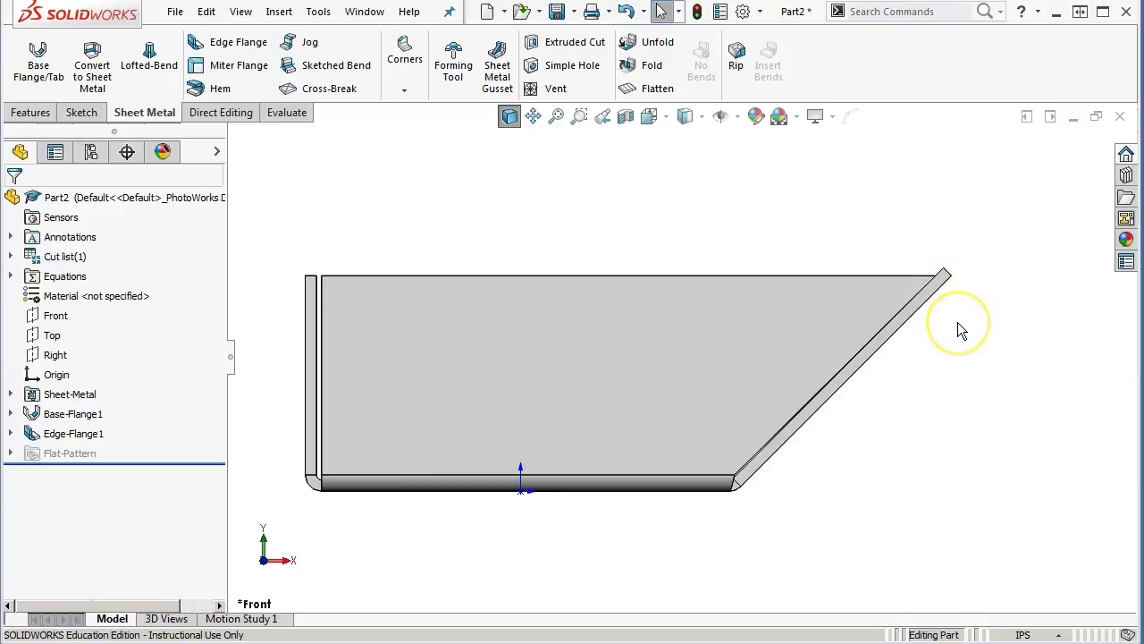
key("f")
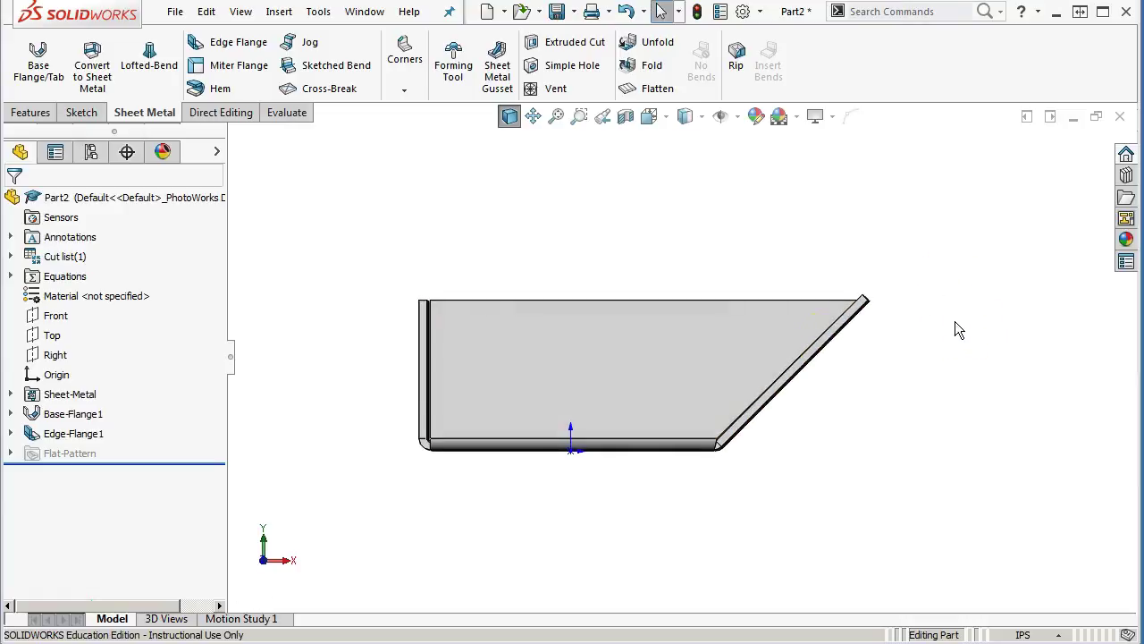
left_click(1019, 295)
key("ctrl+1")
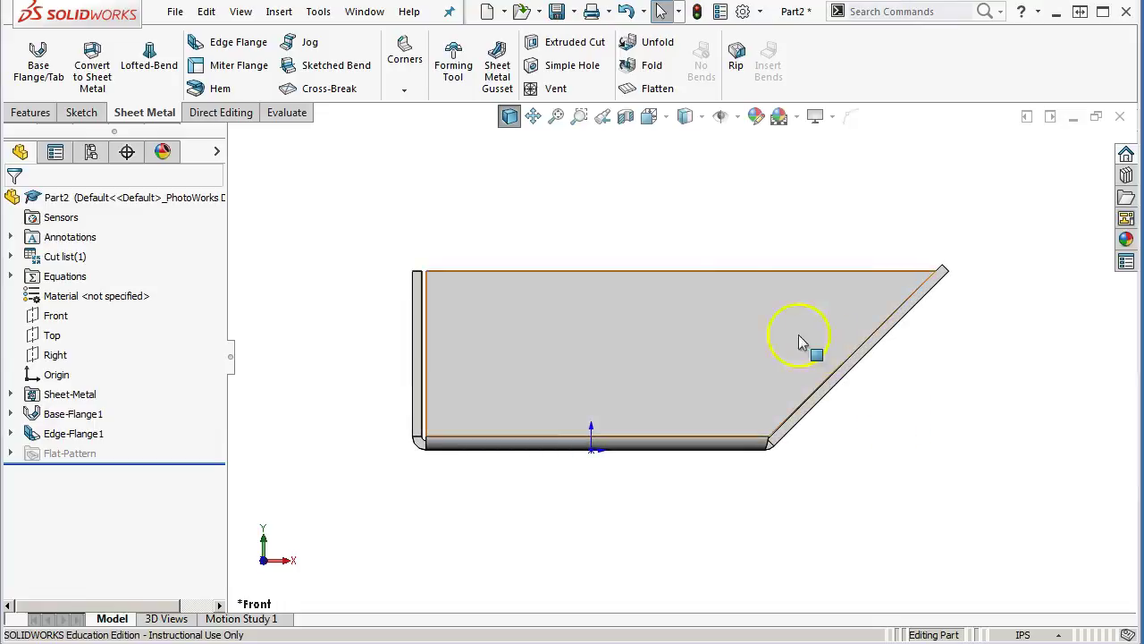
Measure the distance between the edge flange's short corner edge and the slanted wall's top face.
middle_click_drag(705, 248, 915, 401)
scroll(748, 328, "down", 5)
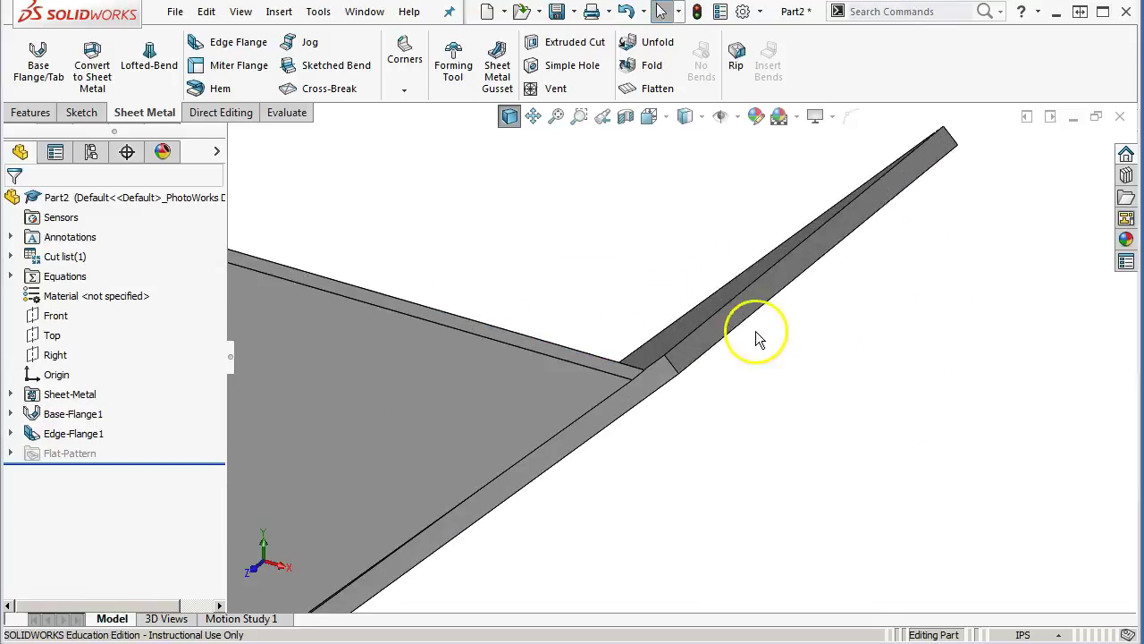
left_click(757, 307)
scroll(652, 345, "down", 5)
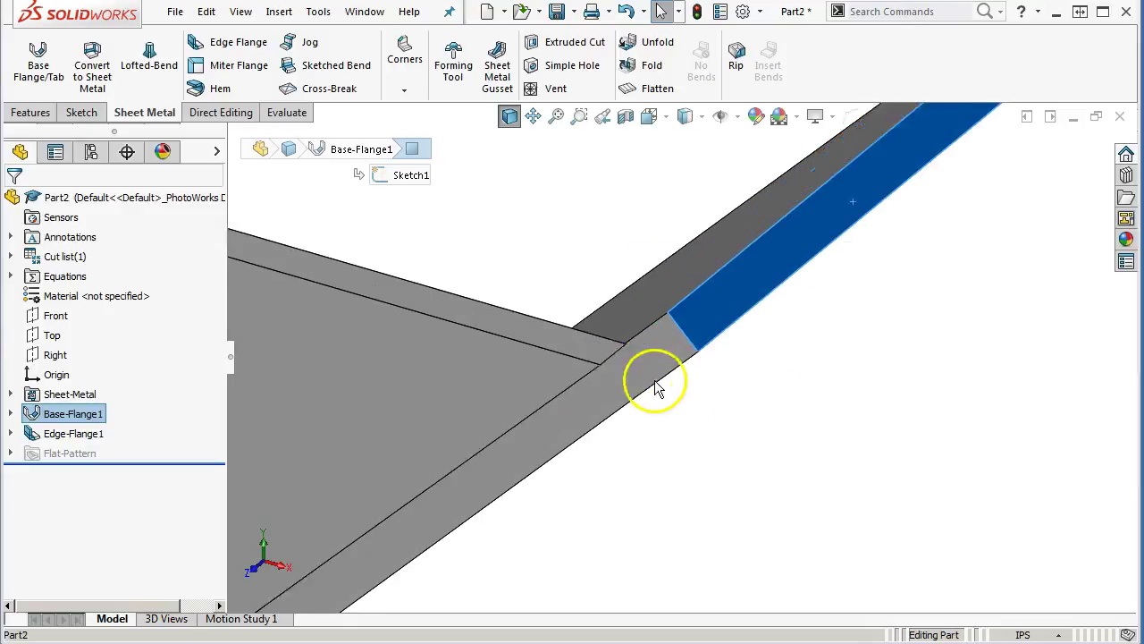
mouse_move(608, 351)
middle_mouse_down()
mouse_move(725, 288)
mouse_move(634, 271)
mouse_move(814, 248)
mouse_move(890, 213)
middle_mouse_up()
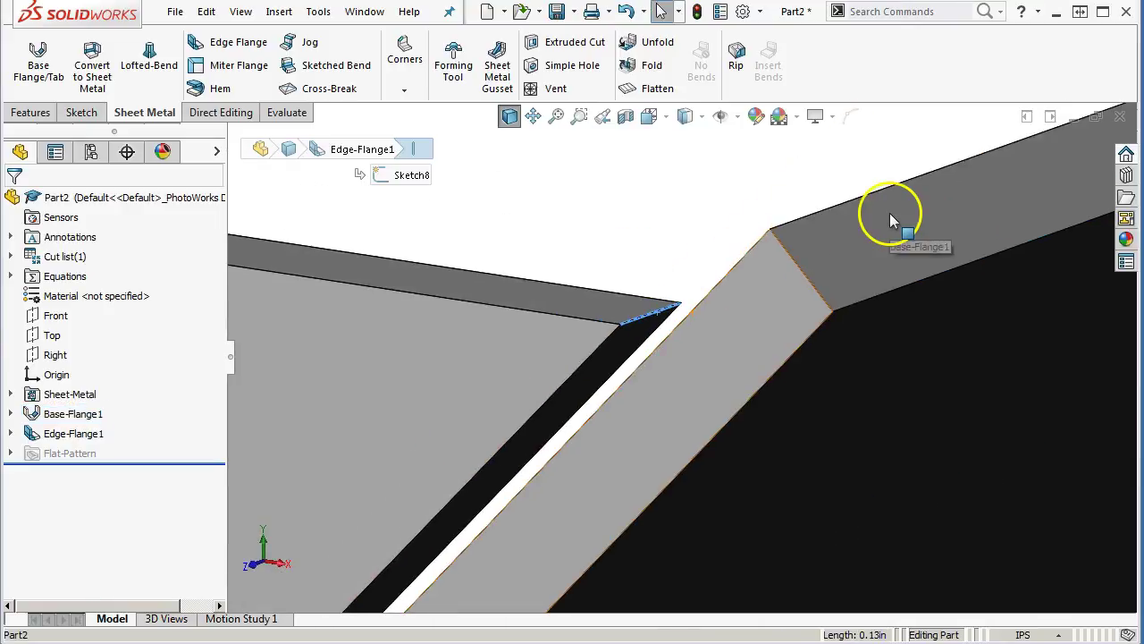
left_click(889, 213)
left_click(286, 115)
left_click(77, 58)
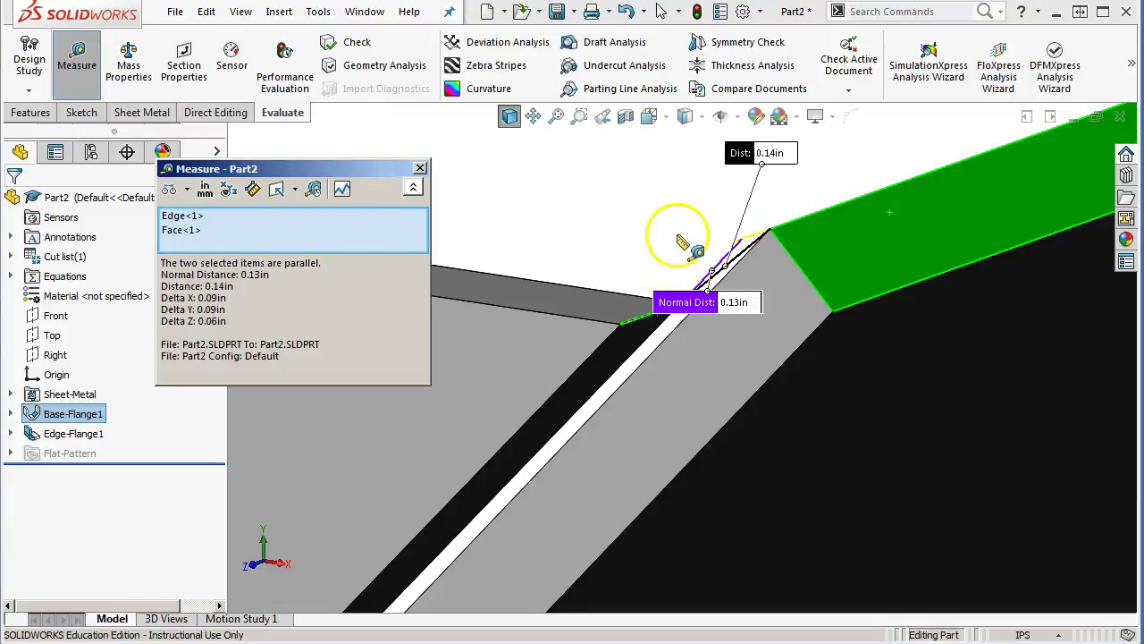
middle_click_drag(677, 234, 682, 237)
left_click(420, 168)
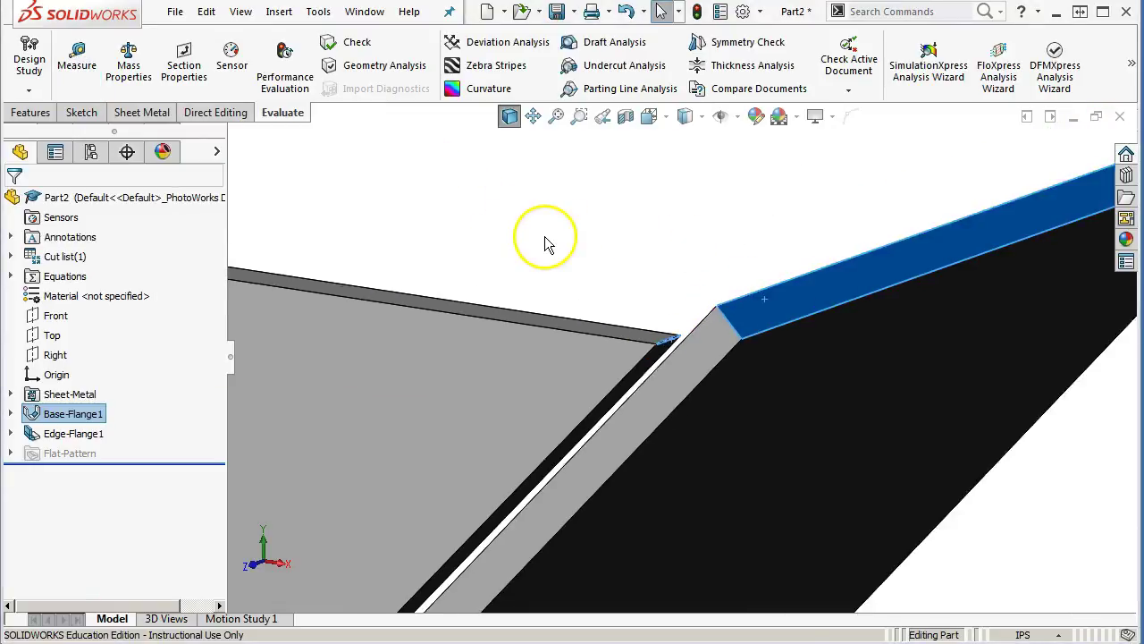
Offset the slanted wall's top face by 0.13 in with Move Face, flipping the direction to shorten the wall.
key("ctrl+1")
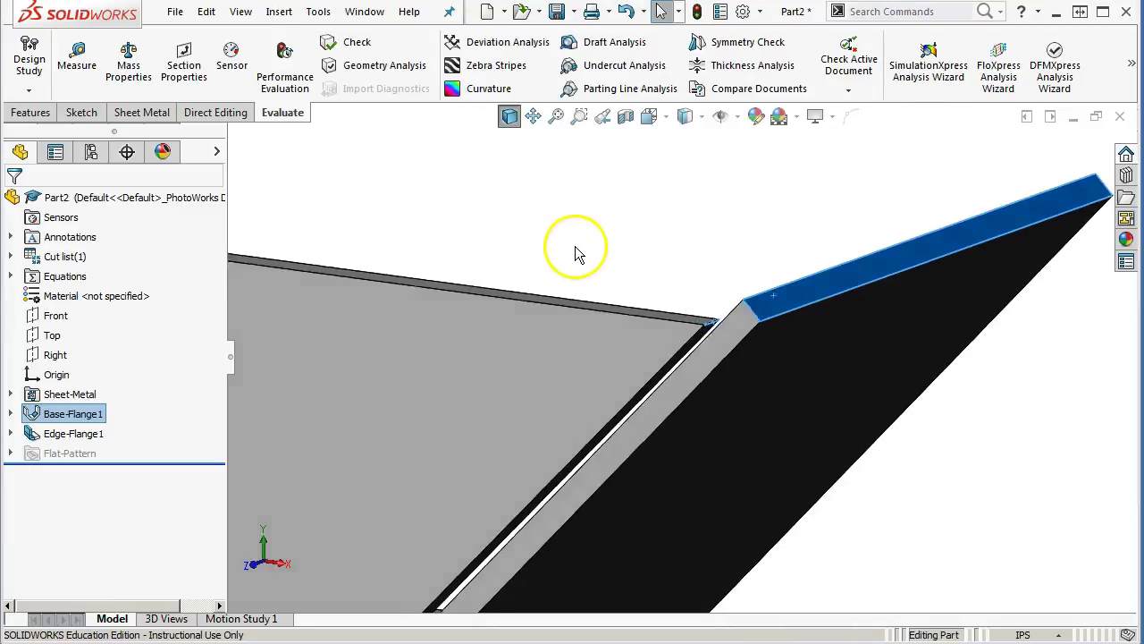
middle_click_drag(914, 286, 808, 286)
scroll(758, 433, "up", 5)
scroll(760, 429, "up", 2)
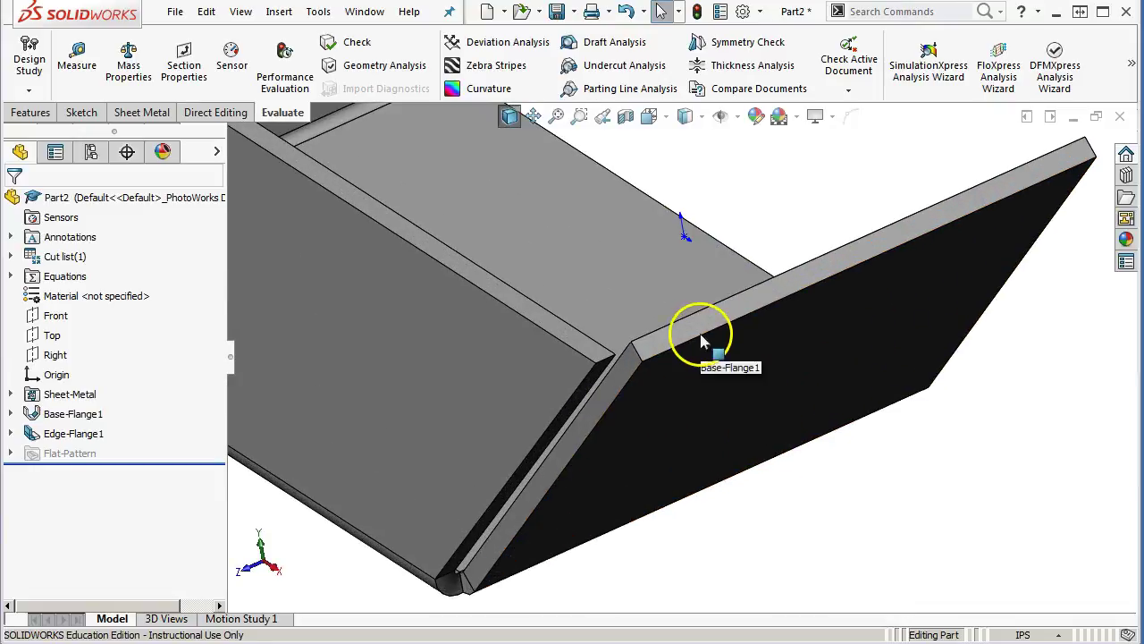
left_click(700, 328)
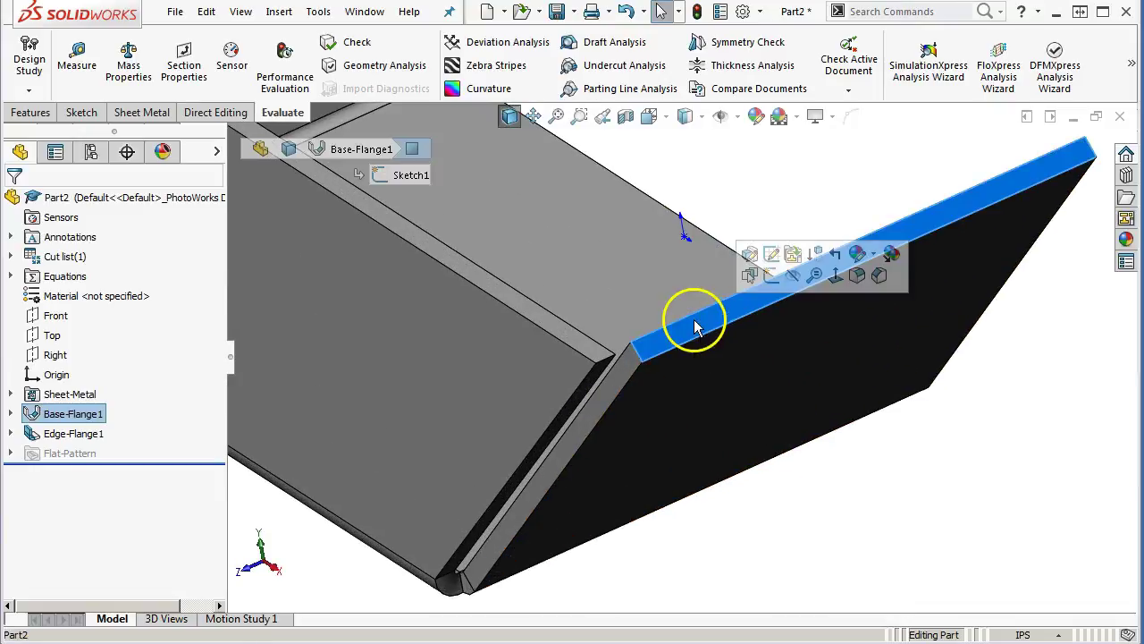
left_click(225, 114)
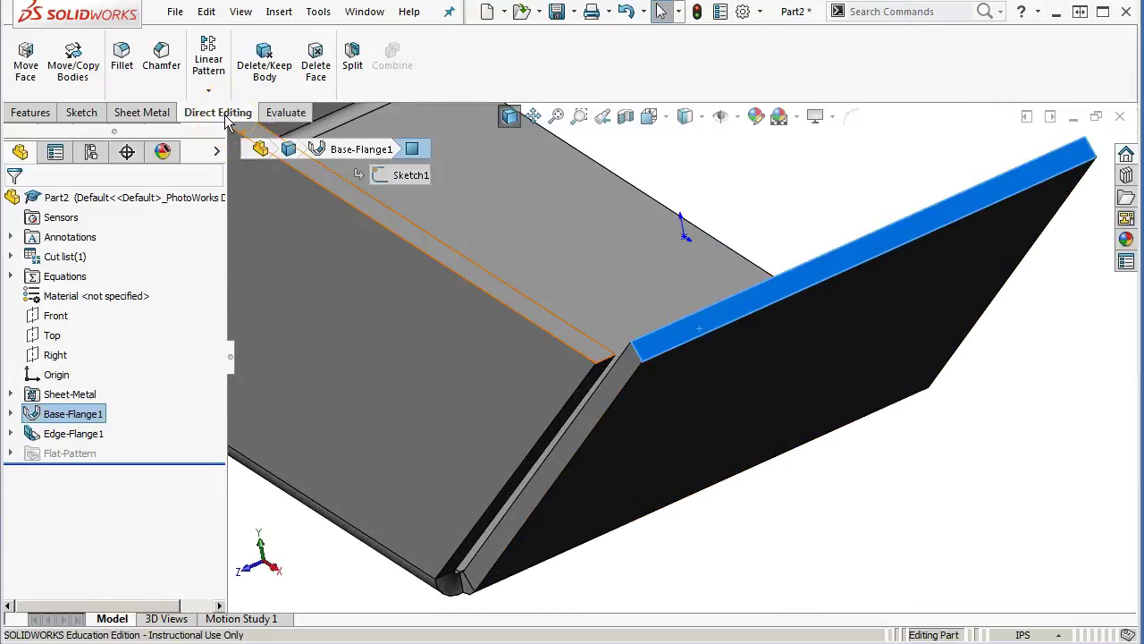
left_click(26, 63)
left_click(151, 382)
type(".13")
key("Return")
middle_click_drag(436, 418, 581, 367)
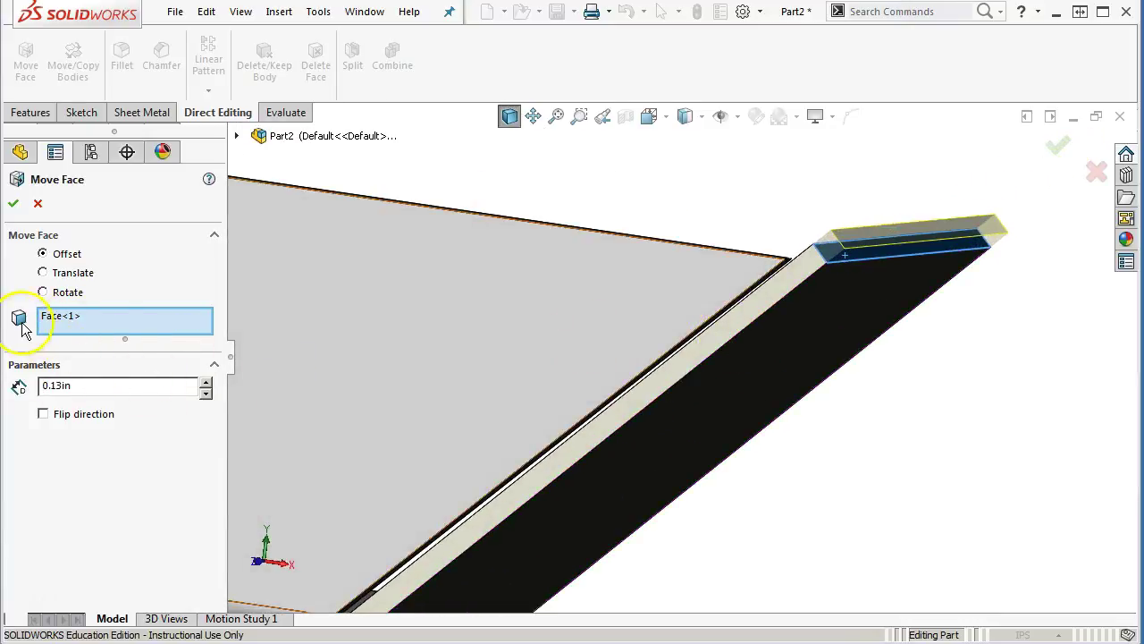
left_click(43, 415)
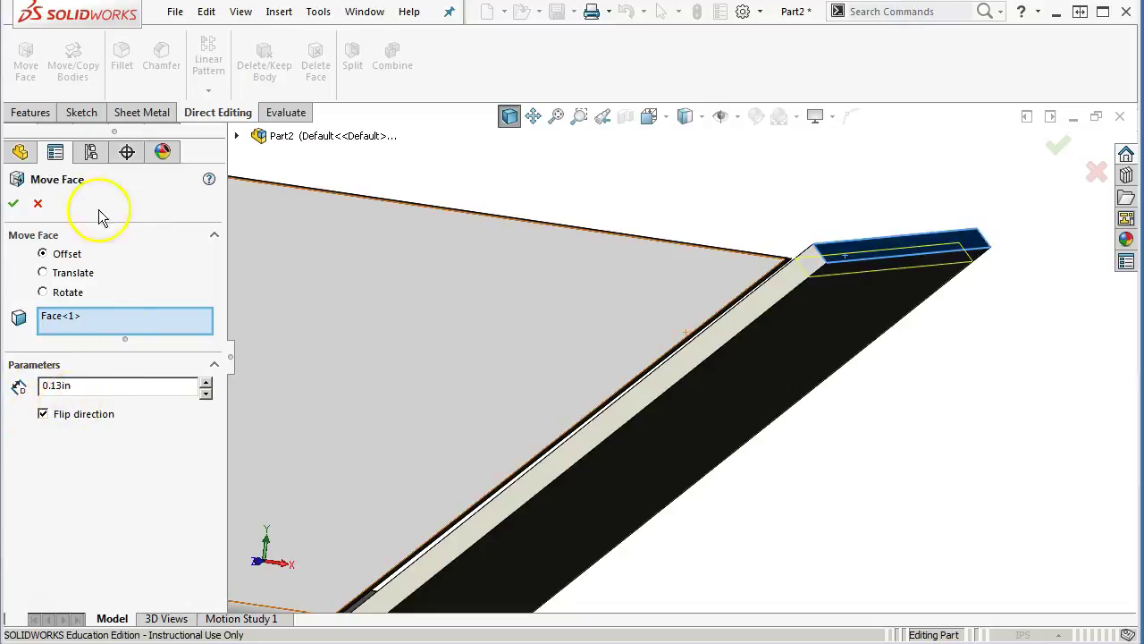
left_click(13, 204)
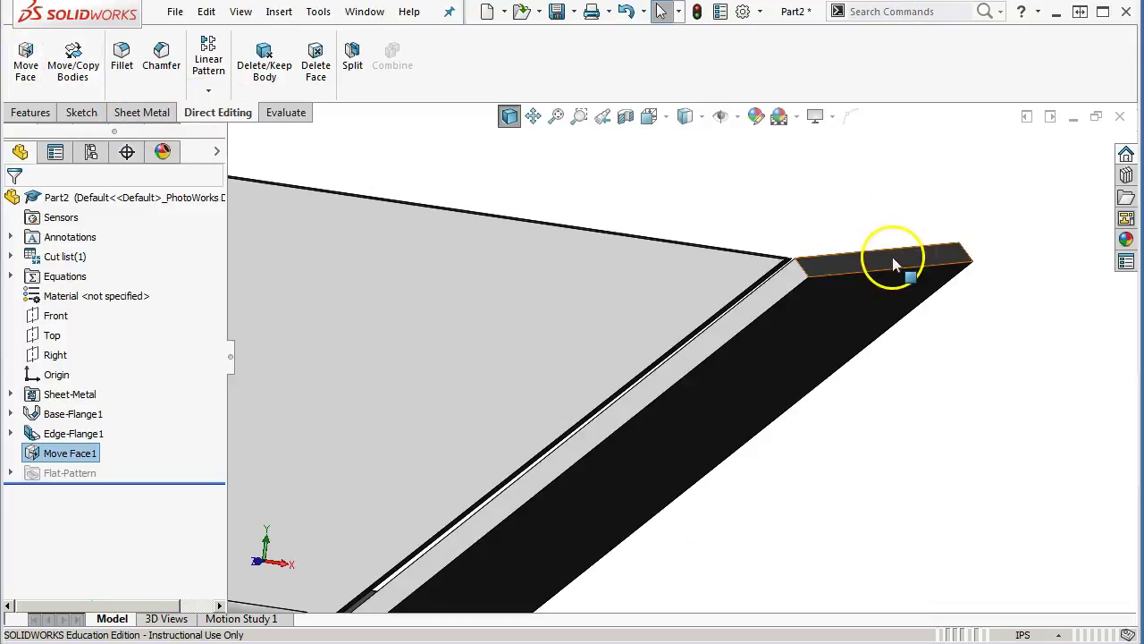
Review the settings of the slanted wall's Move Face feature and accept them as they are.
right_click(64, 454)
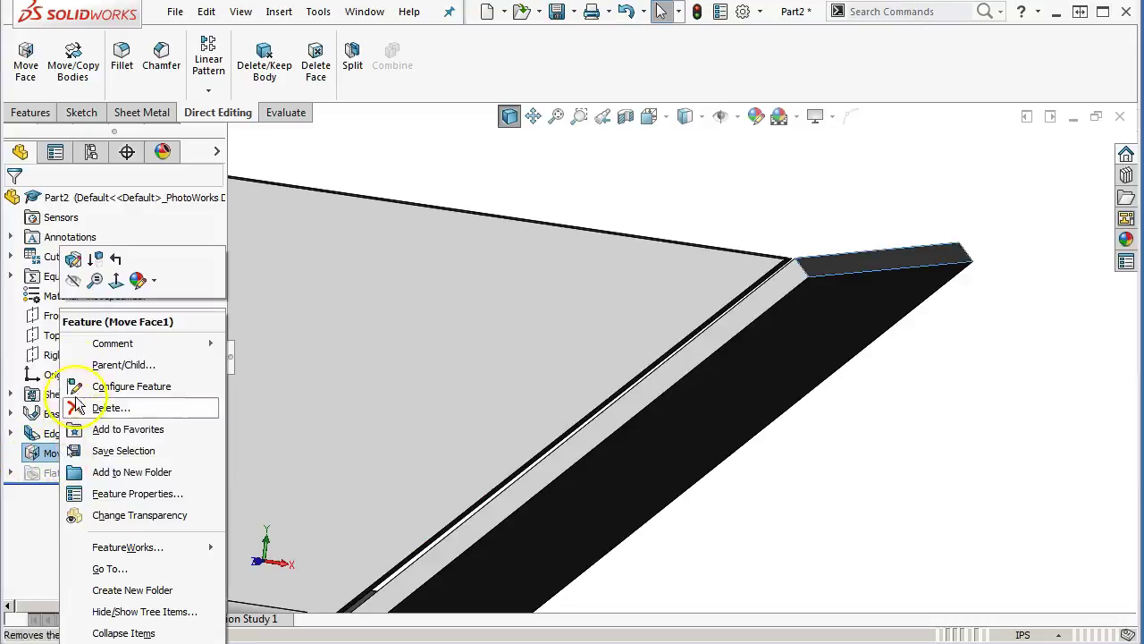
left_click(74, 260)
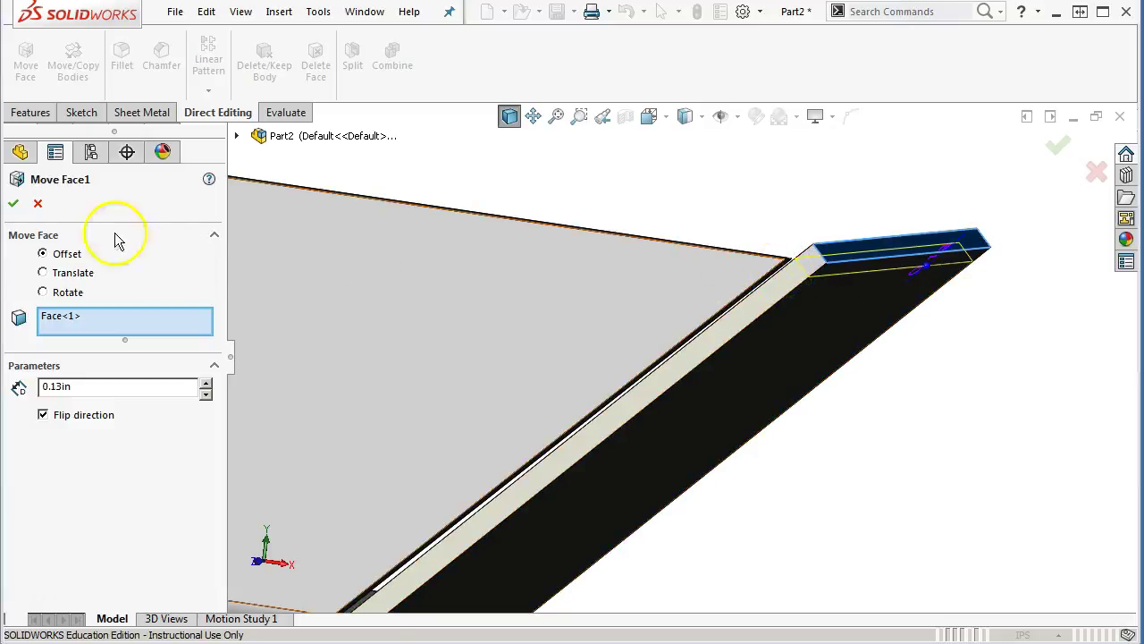
left_click(13, 203)
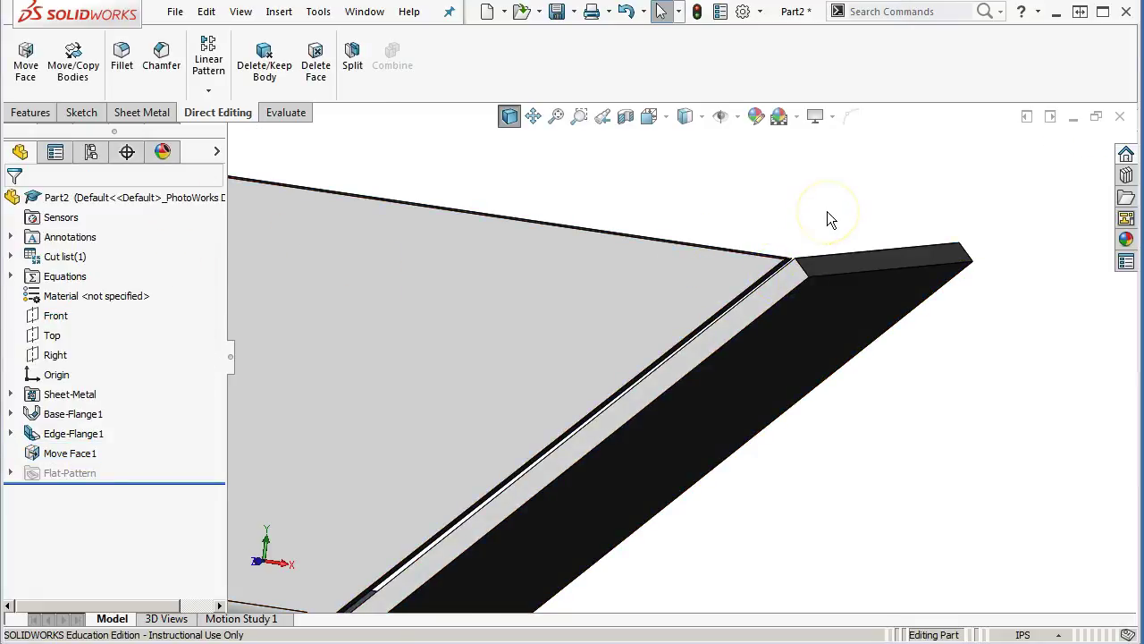
Highlight the base flange's sketch in the front view and compare its endpoints with the shortened slanted wall.
key("ctrl+1")
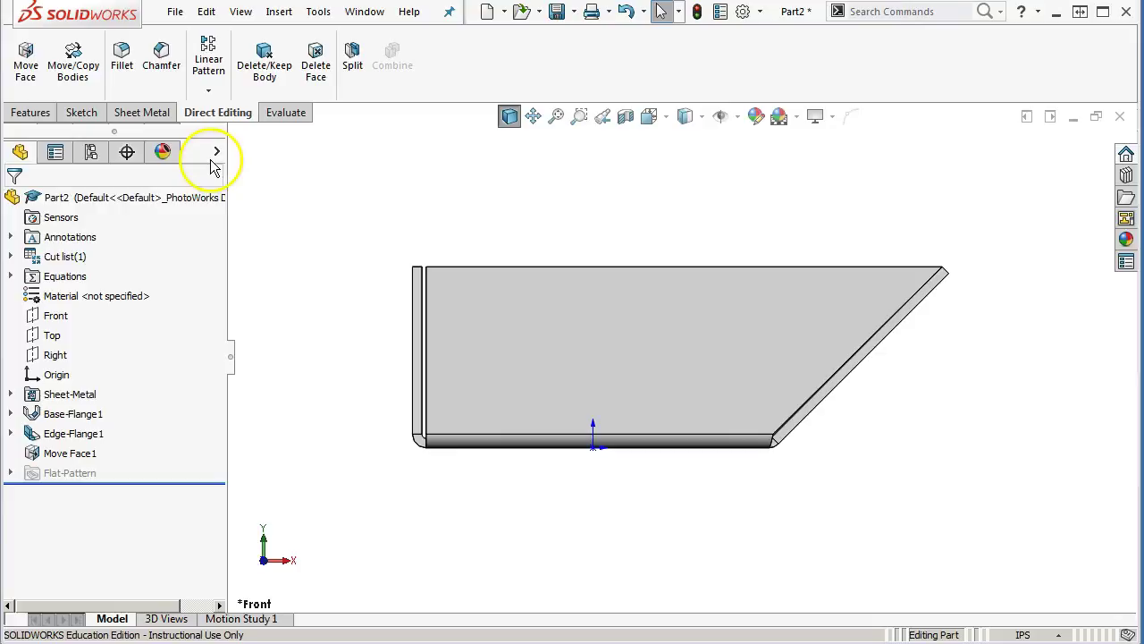
left_click(148, 113)
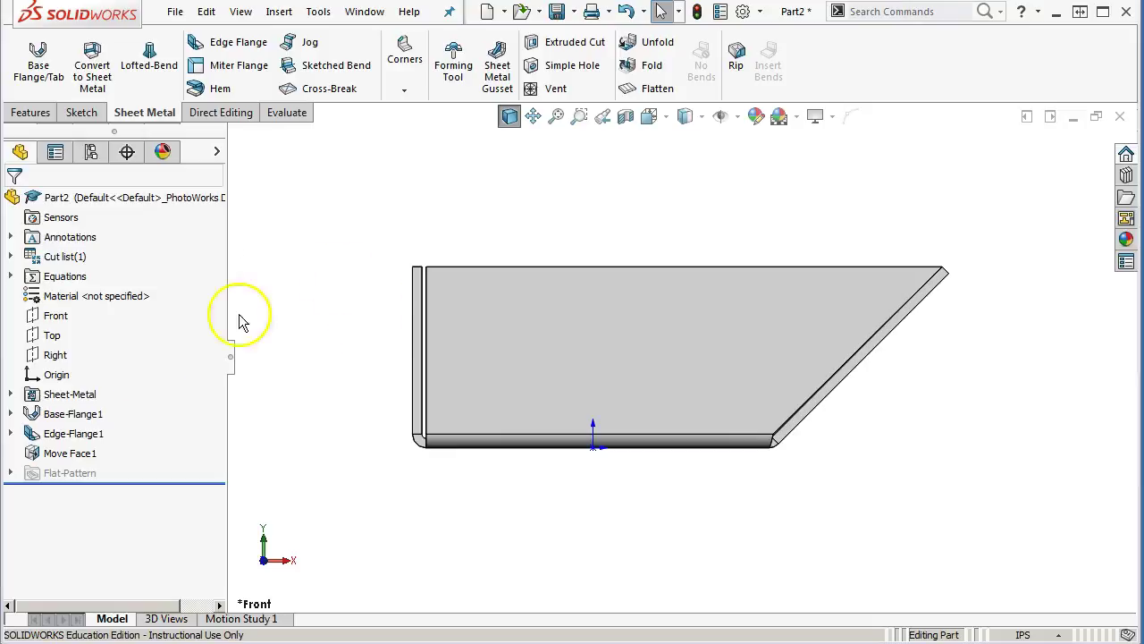
left_click(10, 414)
left_click(67, 436)
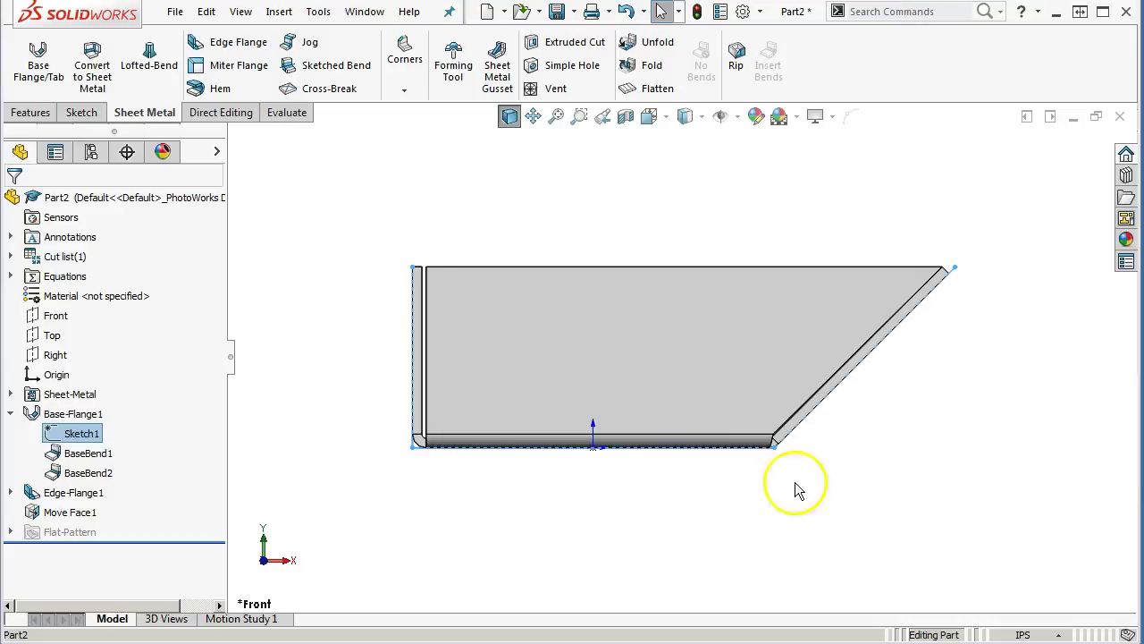
scroll(952, 301, "down", 2)
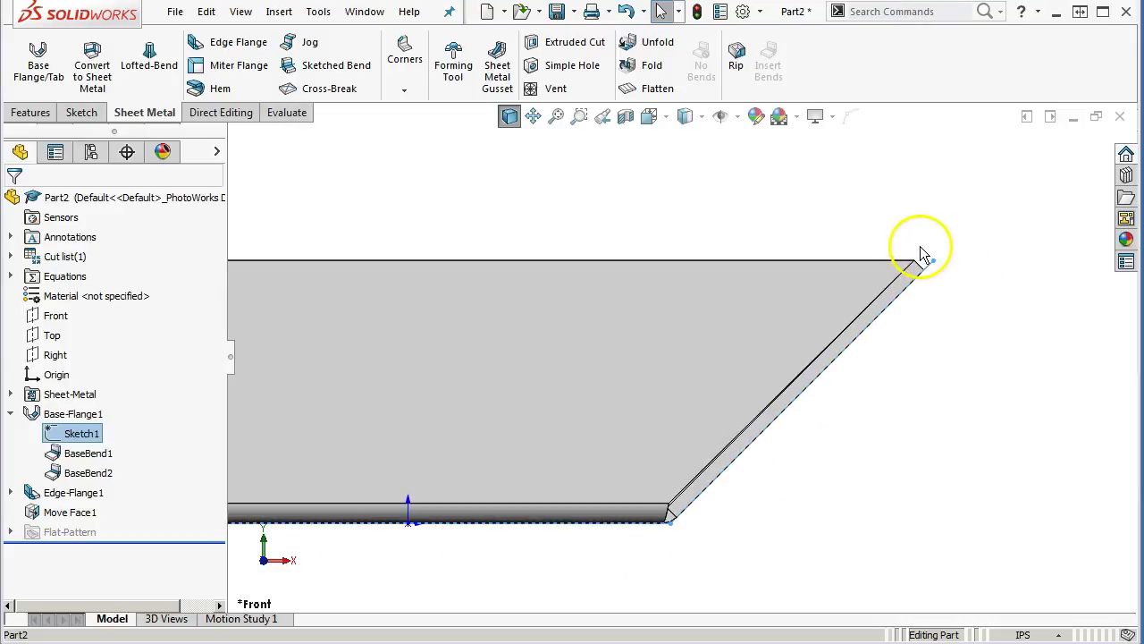
scroll(681, 353, "up", 2)
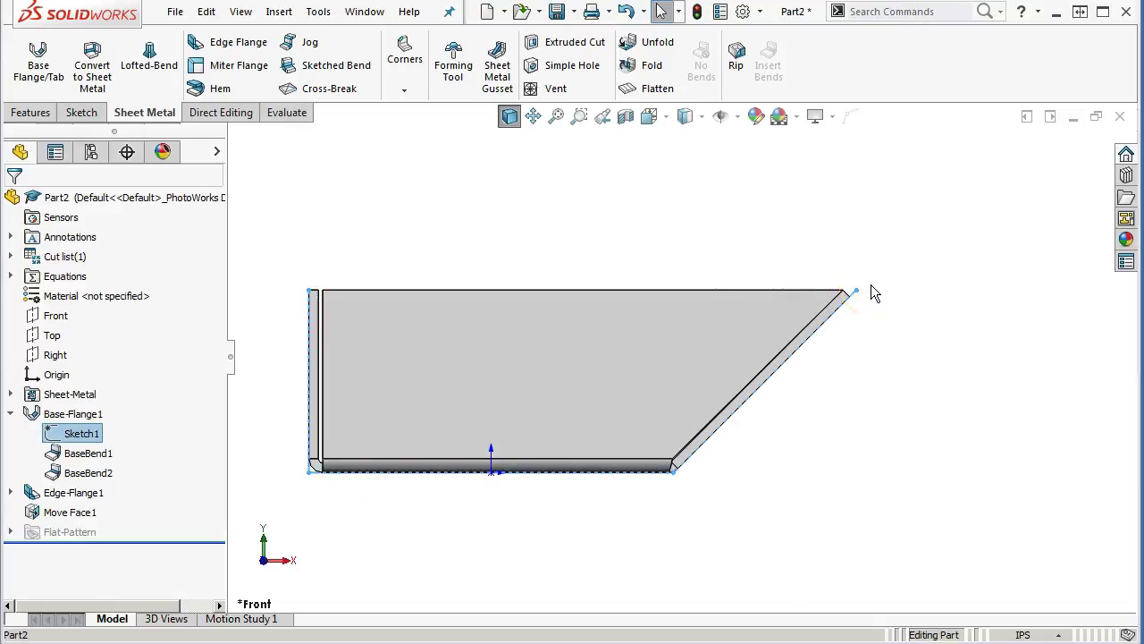
scroll(870, 288, "down", 3)
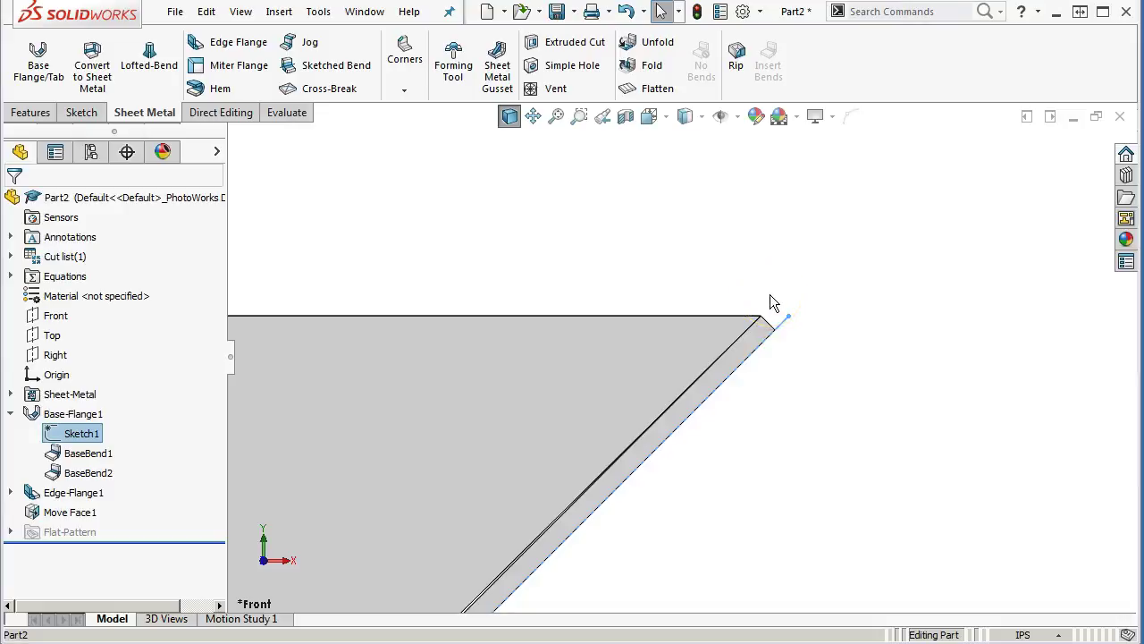
scroll(715, 349, "up", 5)
scroll(541, 398, "down", 1)
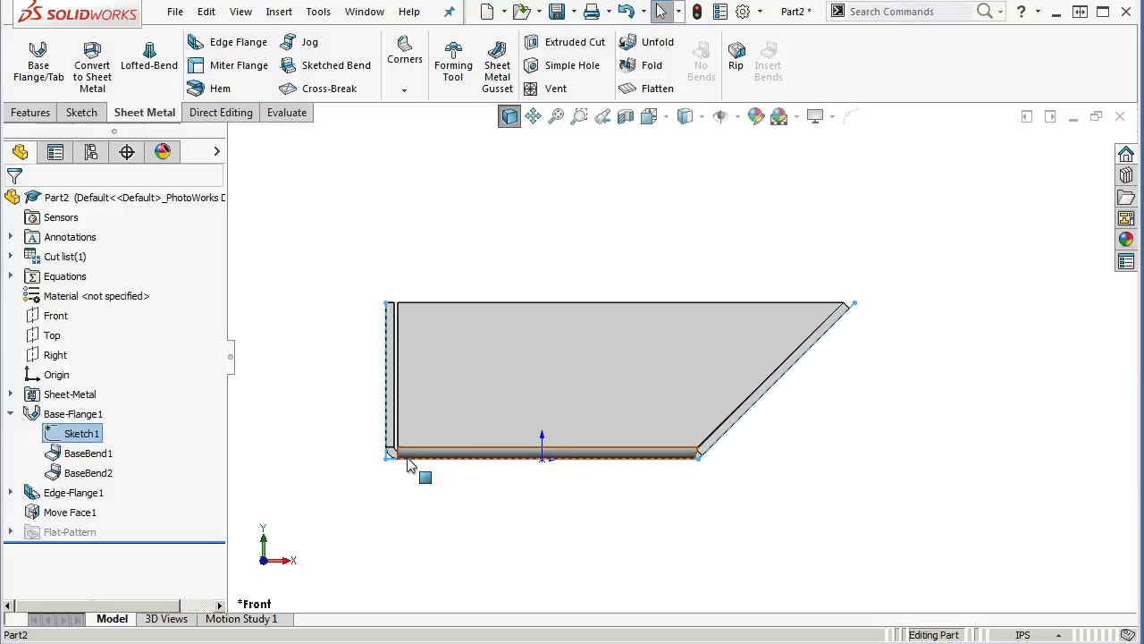
Try reversing the base flange's thickness direction to the outside of its sketch, and cancel the edit.
right_click(75, 414)
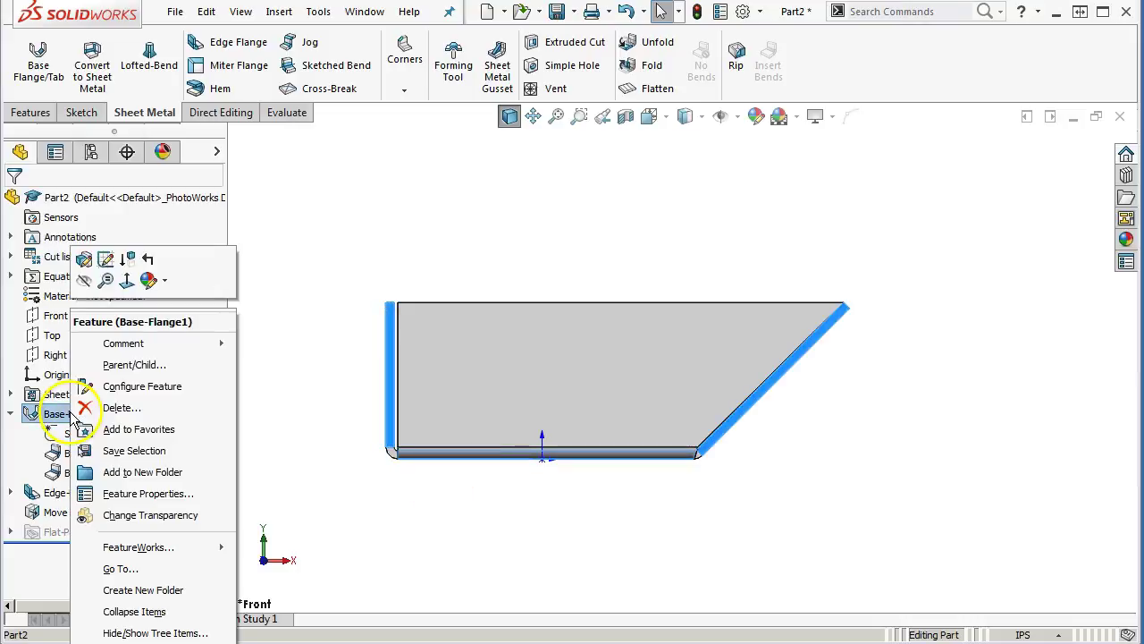
left_click(83, 259)
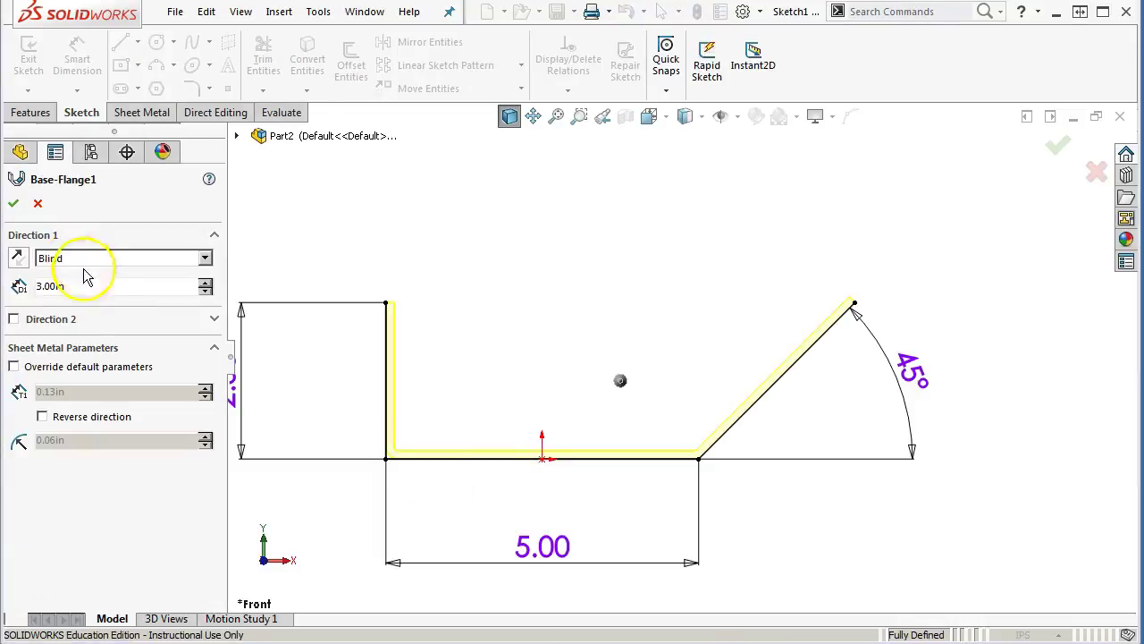
left_click(42, 417)
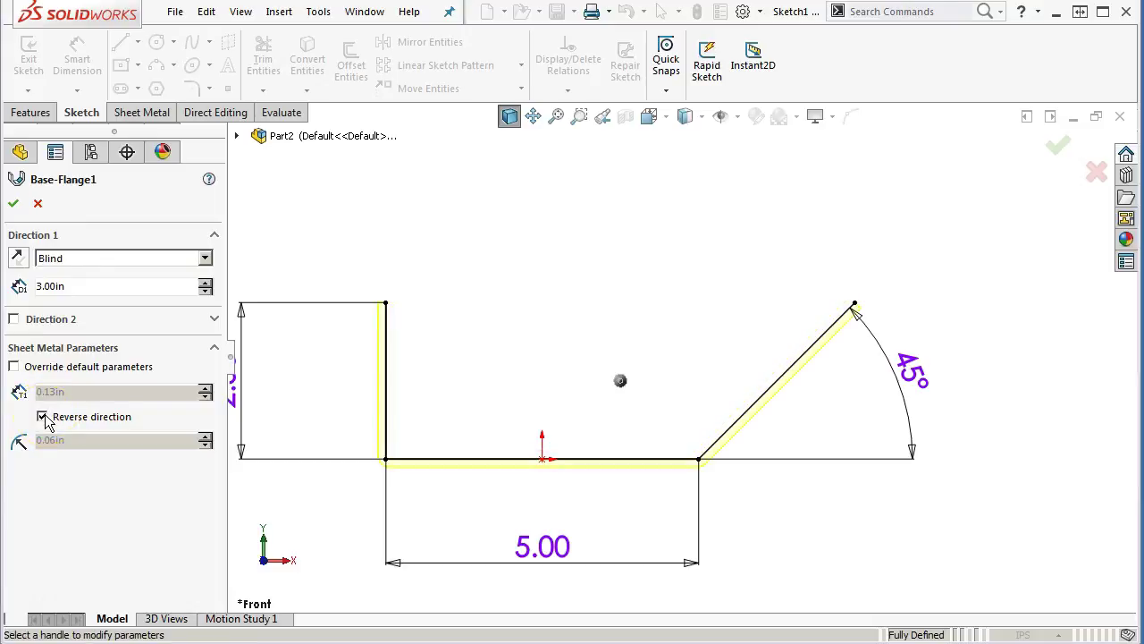
left_click(38, 205)
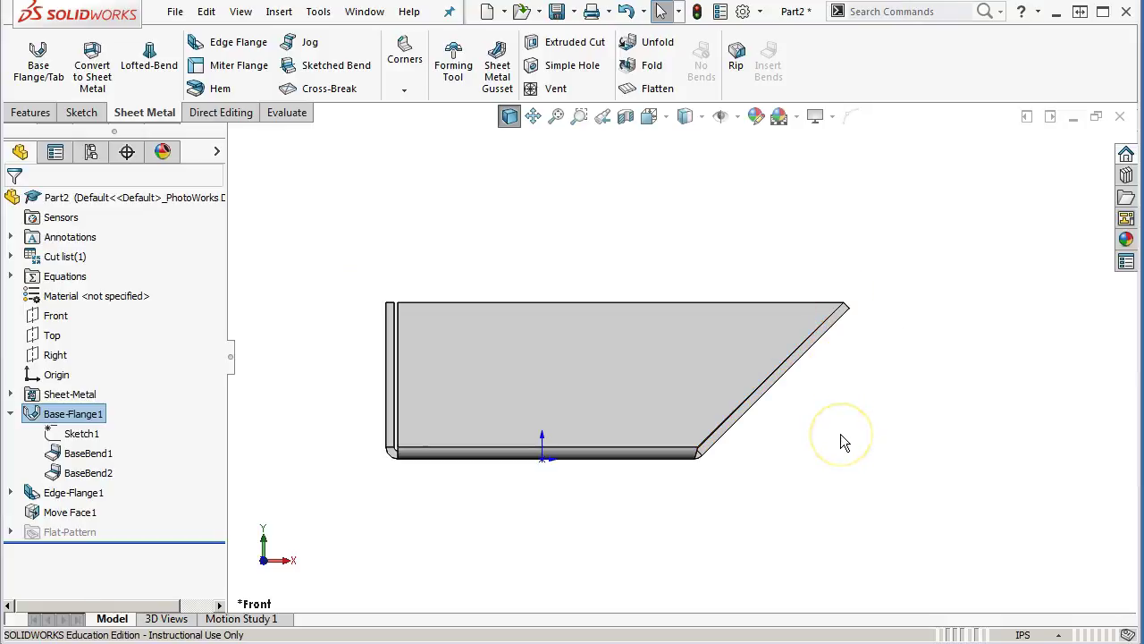
Check which CommandManager tabs are enabled and close the list.
left_click(10, 413)
scroll(681, 357, "up", 1)
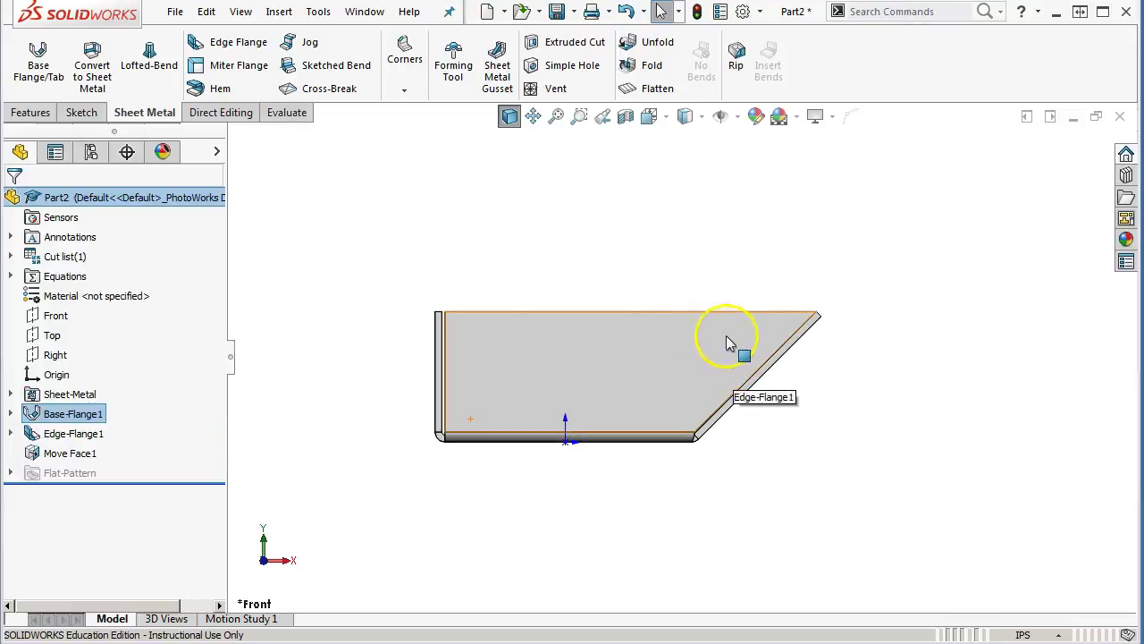
right_click(226, 117)
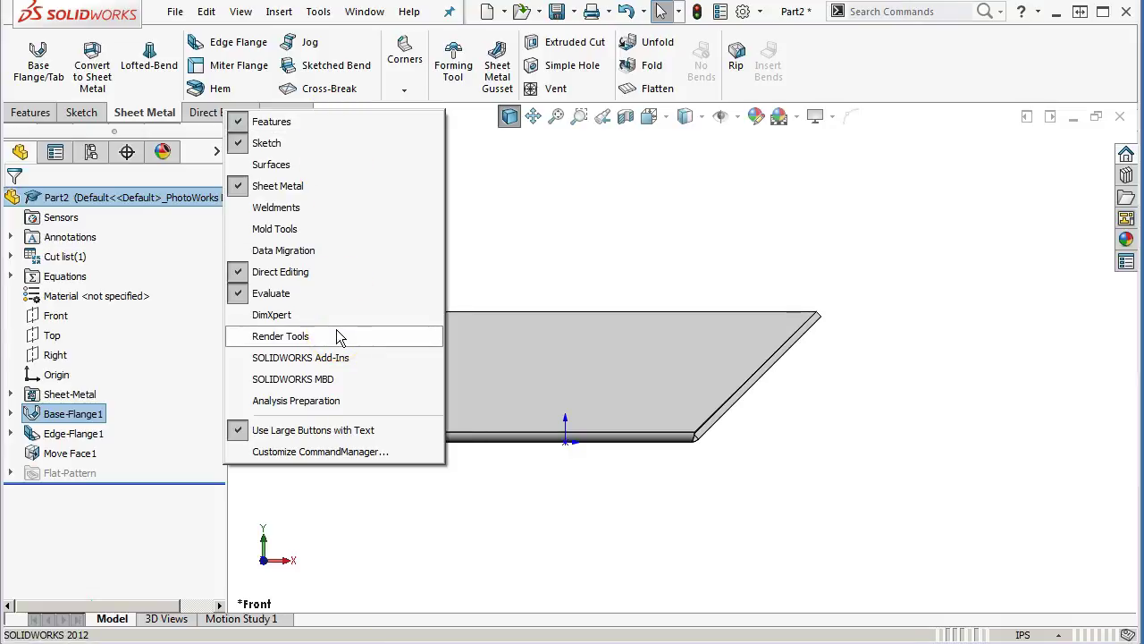
left_click(630, 234)
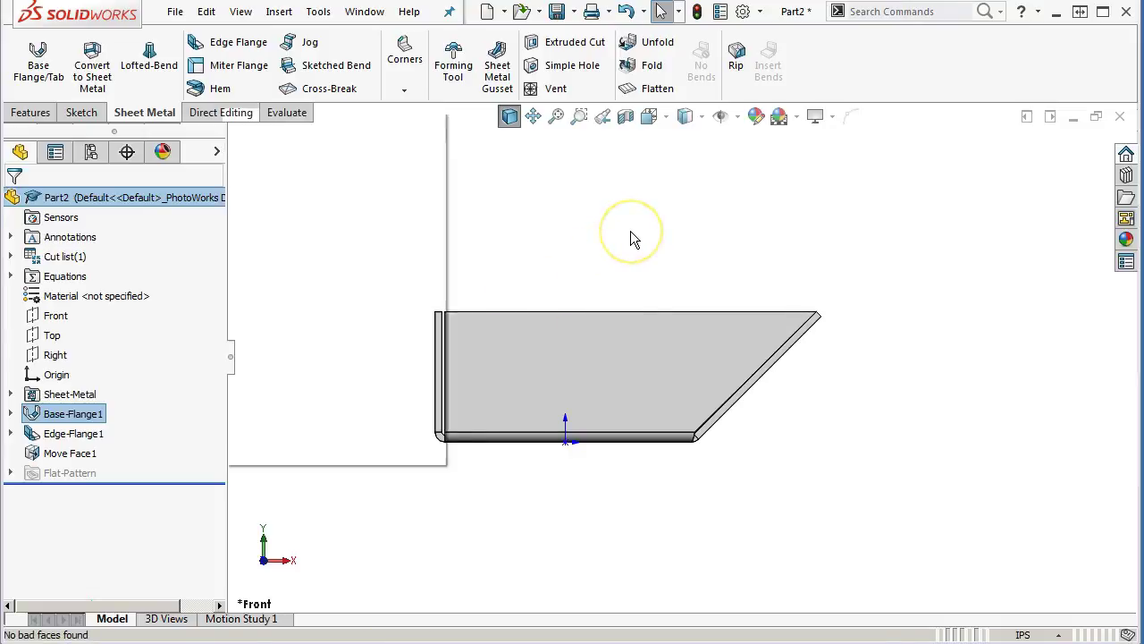
Start a Hem on the outer top edge of the vertical end wall.
middle_click_drag(630, 234, 577, 353)
scroll(577, 349, "down", 1)
middle_click_drag(617, 425, 618, 441)
scroll(607, 391, "down", 1)
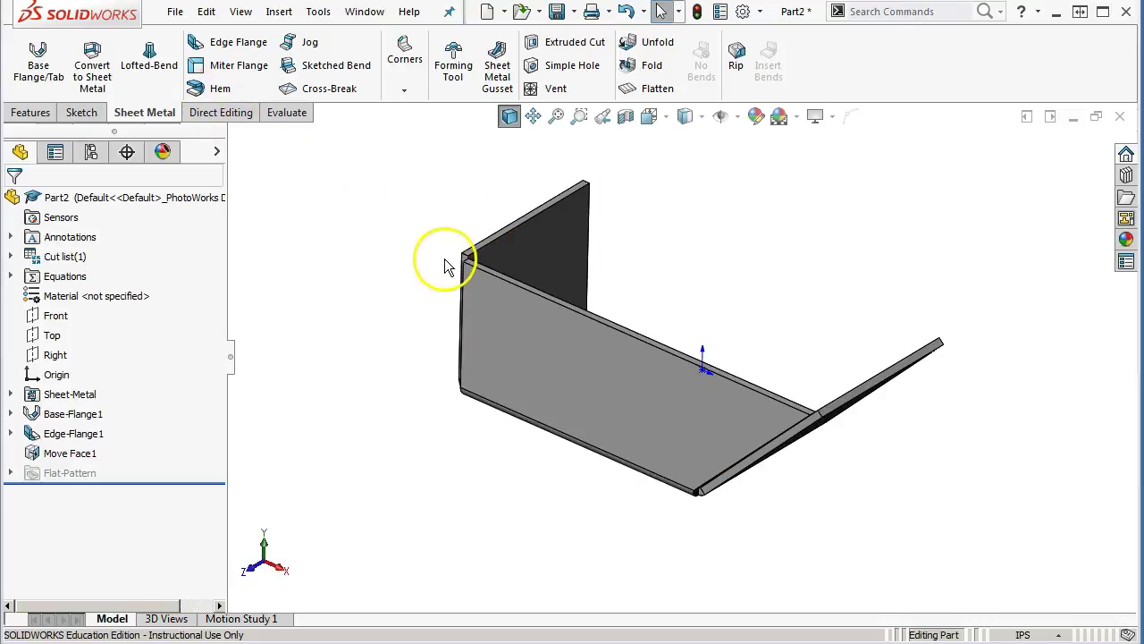
middle_click_drag(416, 227, 503, 224)
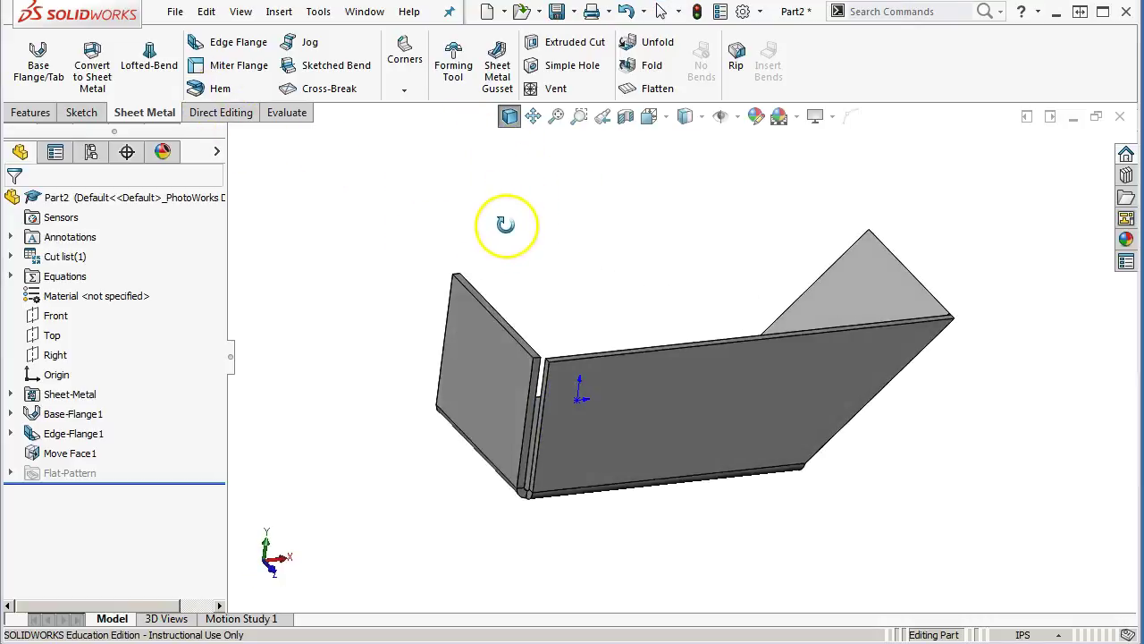
scroll(505, 353, "down", 4)
left_click(531, 307)
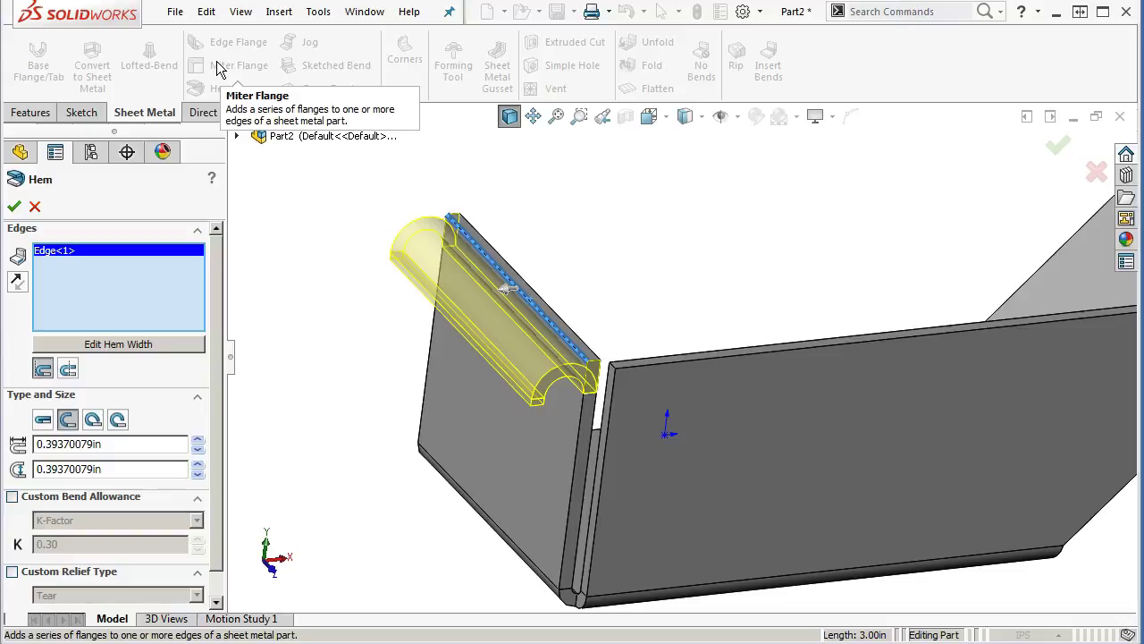
left_click(250, 300)
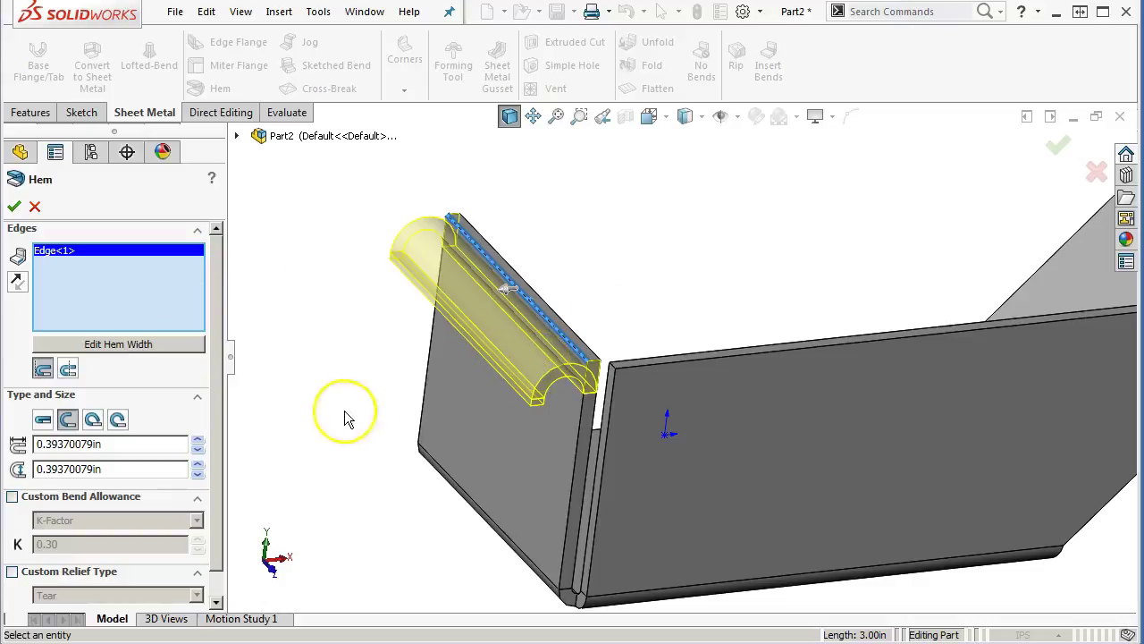
Set the hem's length to 0.13 in and its gap distance to 0.03 in.
double_click(127, 449)
type(".13")
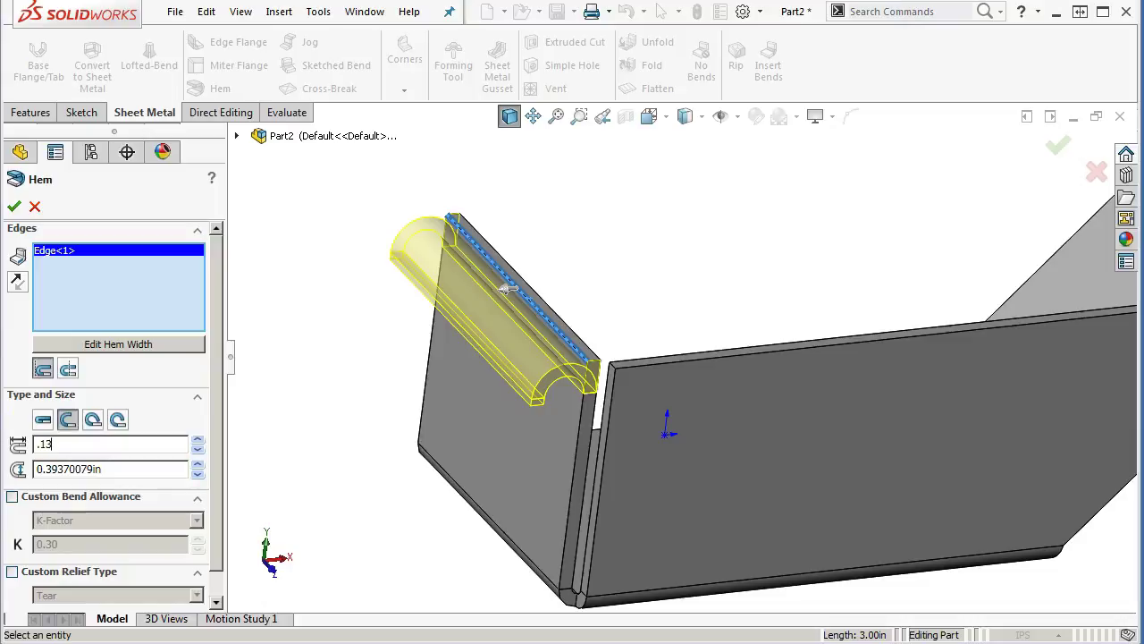
double_click(100, 469)
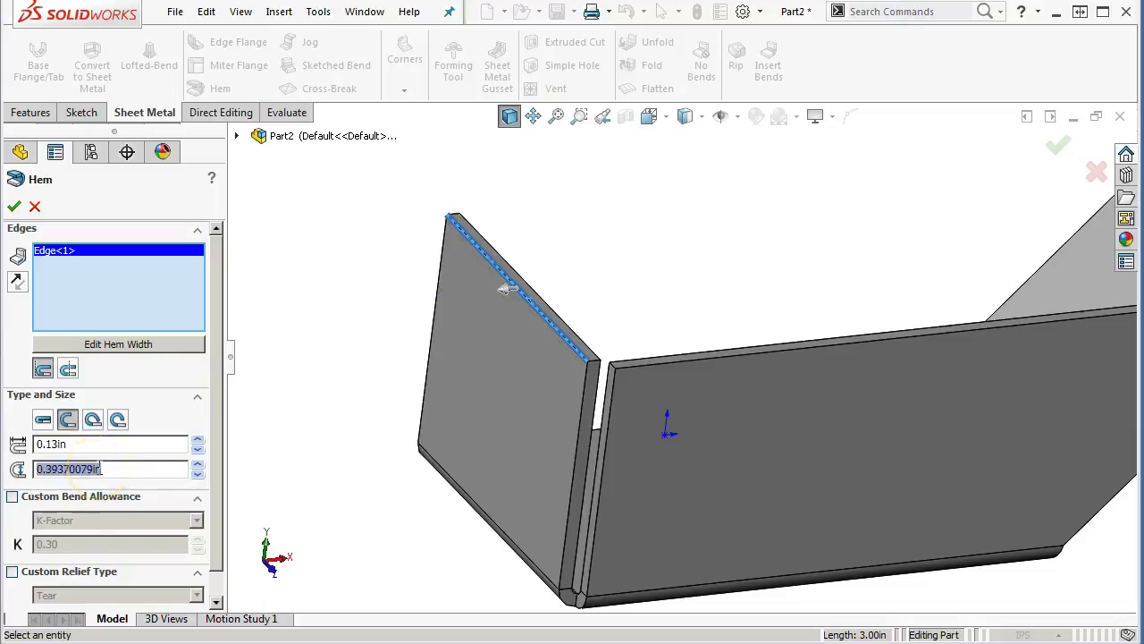
type(".03")
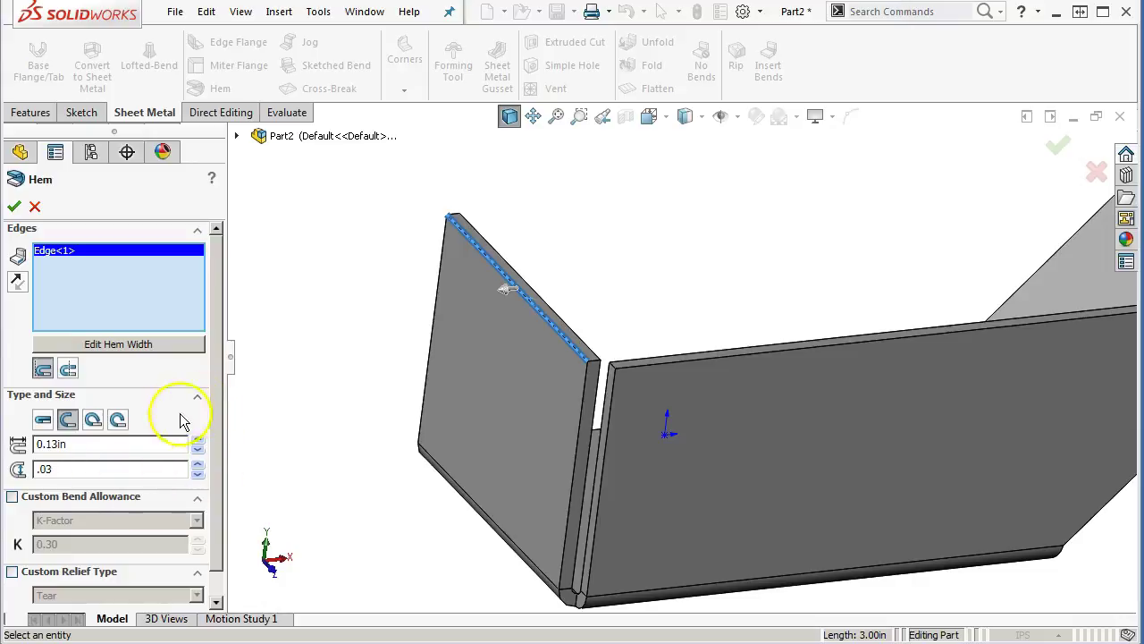
Try the closed, tear drop and rolled hem types, and return to the open type.
left_click(40, 424)
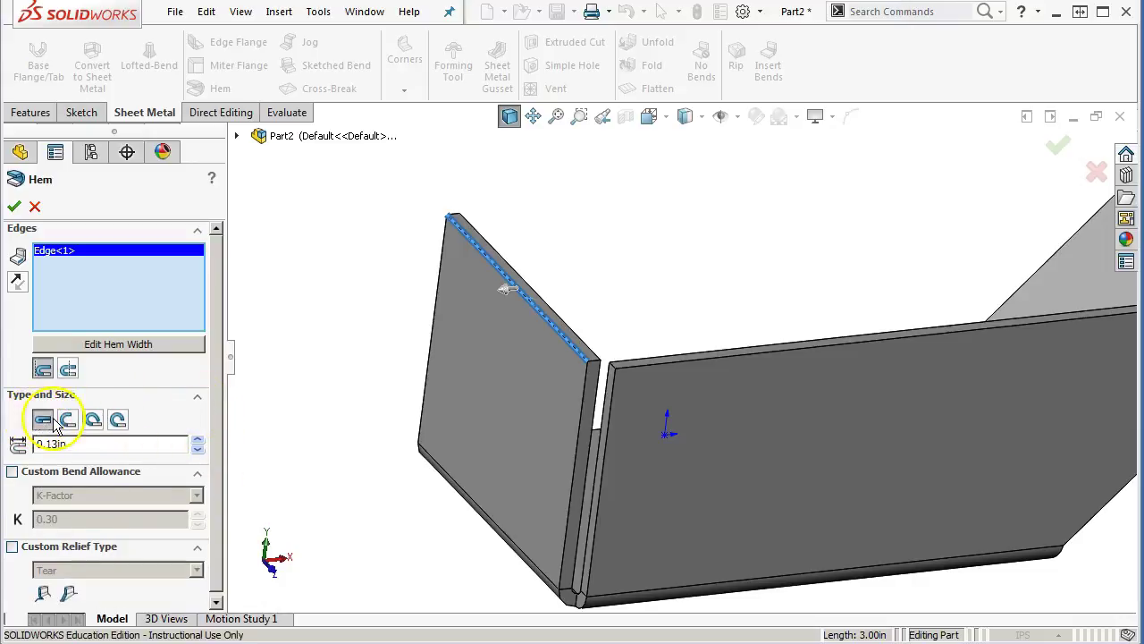
left_click(70, 422)
left_click(93, 420)
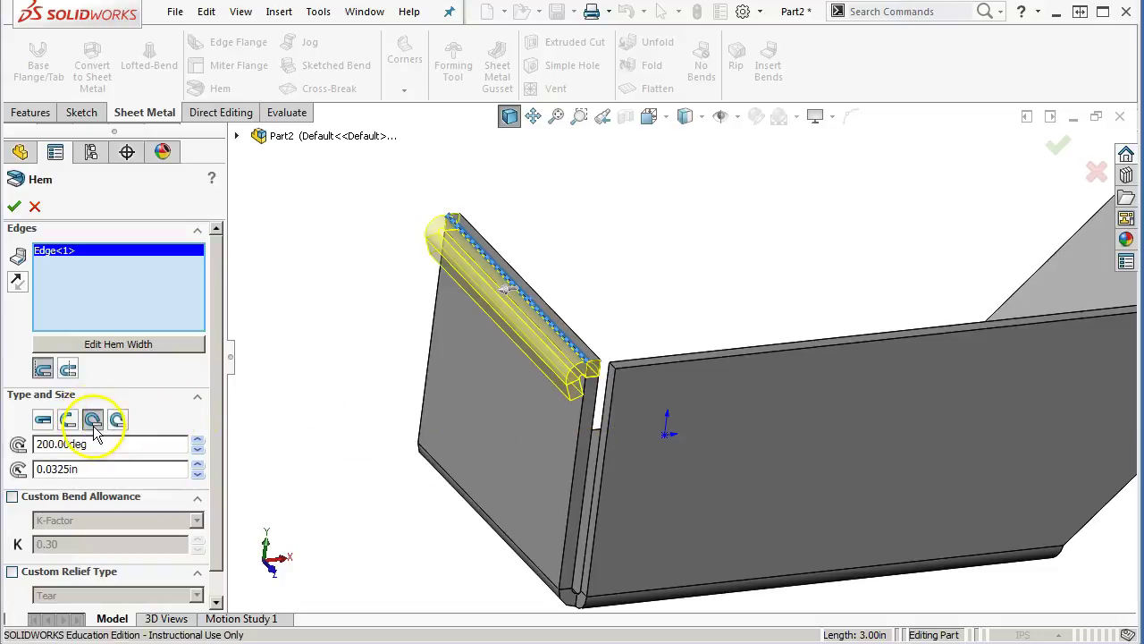
left_click(116, 425)
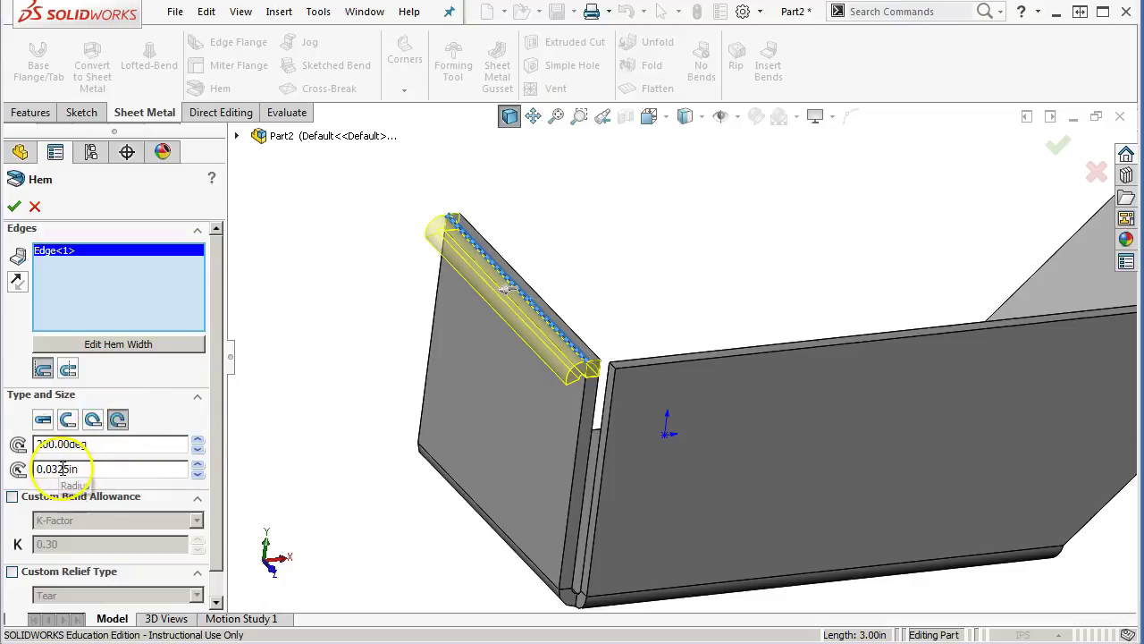
left_click(67, 419)
Set the open hem's length to 0.31 in and its gap distance to 0.06 in, after trying a 0.13 in gap and 0.25 in length.
left_click(76, 447)
left_click(66, 468)
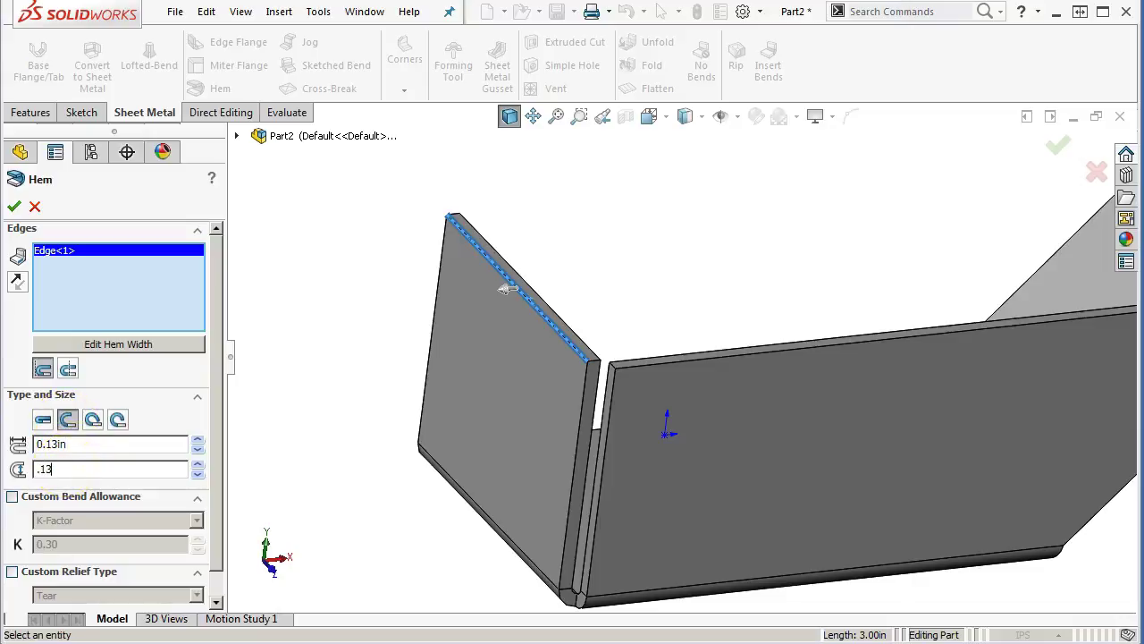
type(".13")
left_click(72, 445)
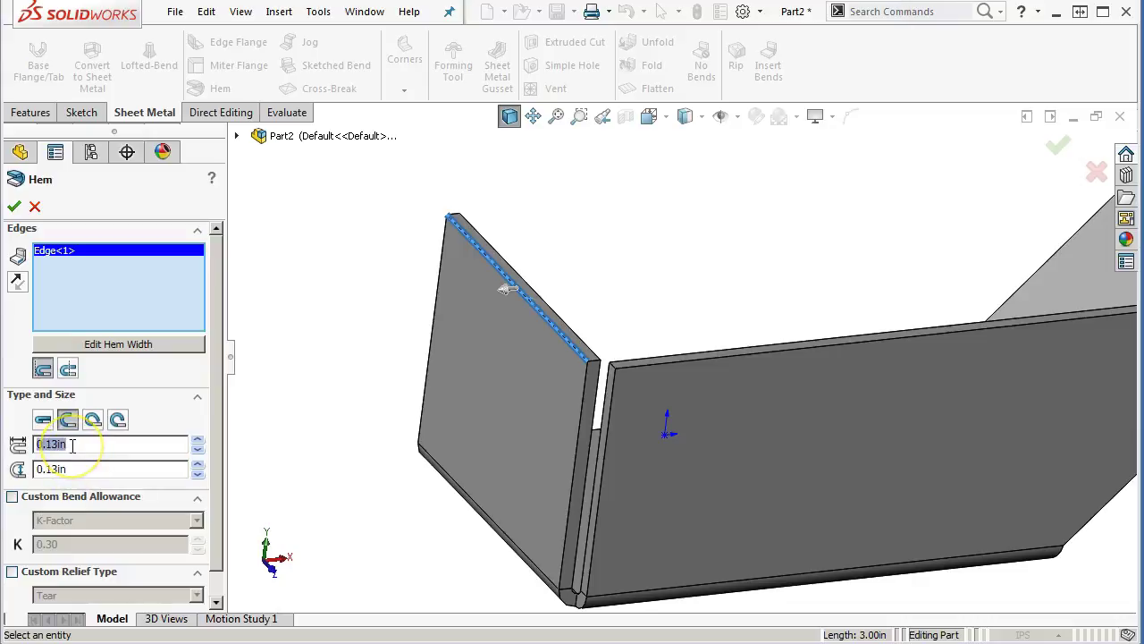
left_click(80, 470)
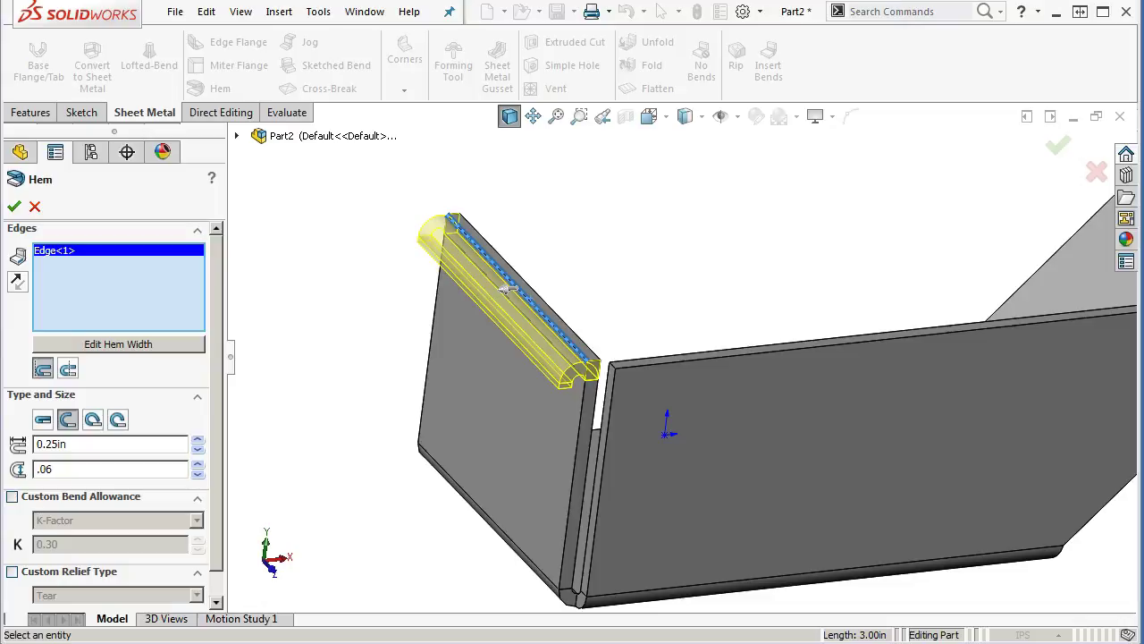
left_click(51, 444)
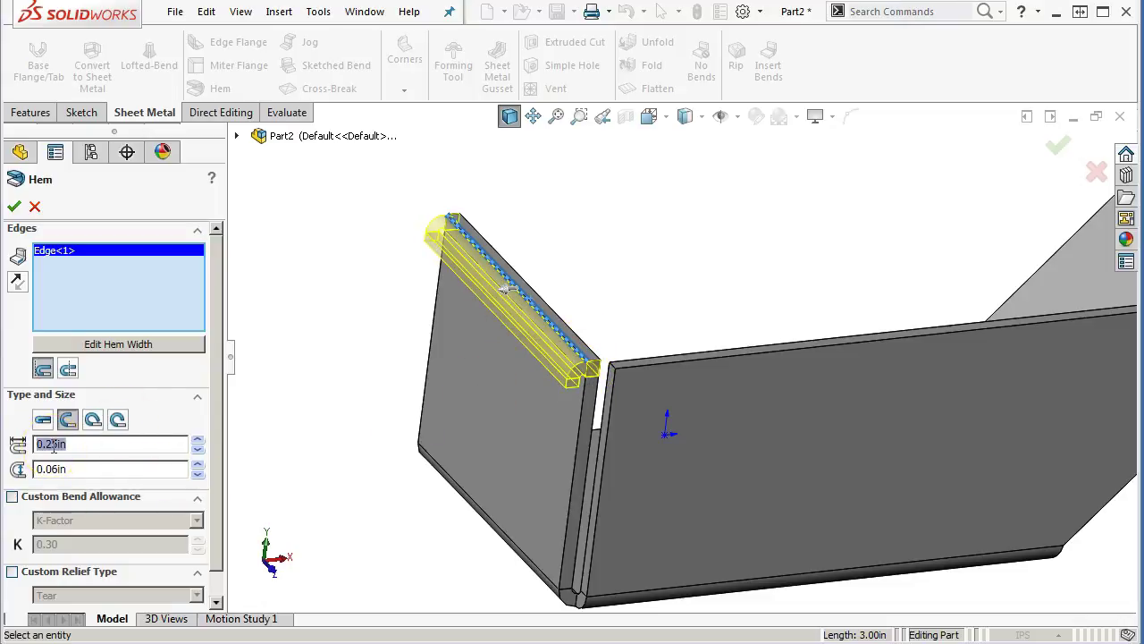
type(".31")
Check the hem preview up close, try placing its bend outside the edge, and restore the material inside position.
middle_click_drag(369, 423, 332, 337)
scroll(435, 218, "down", 5)
middle_click_drag(566, 339, 598, 350)
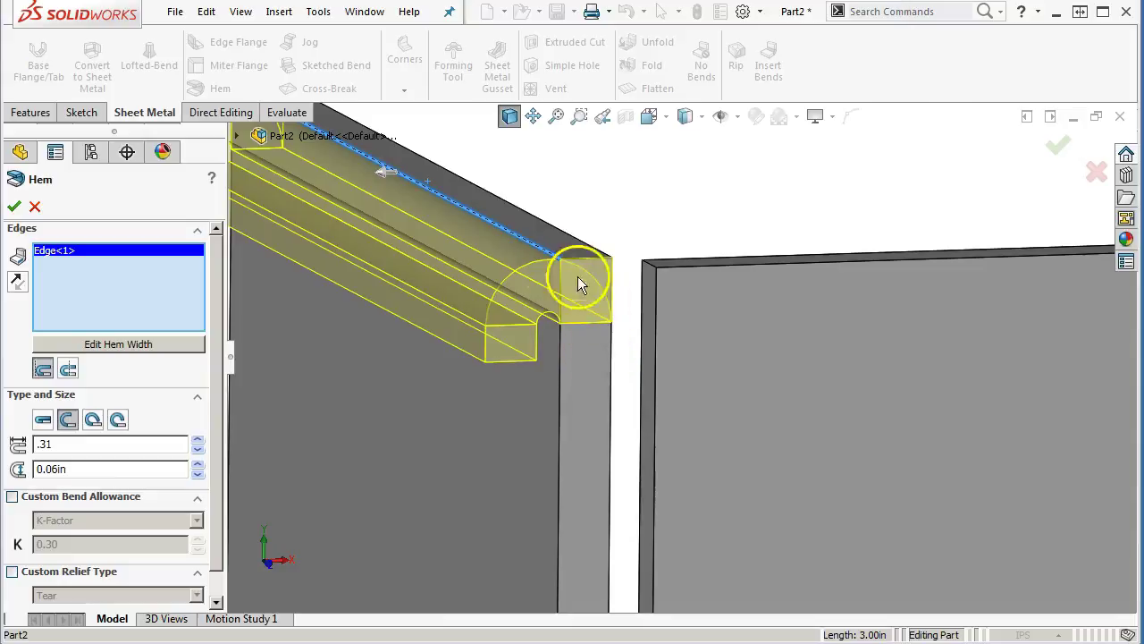
scroll(486, 373, "up", 5)
middle_click_drag(485, 375, 498, 406)
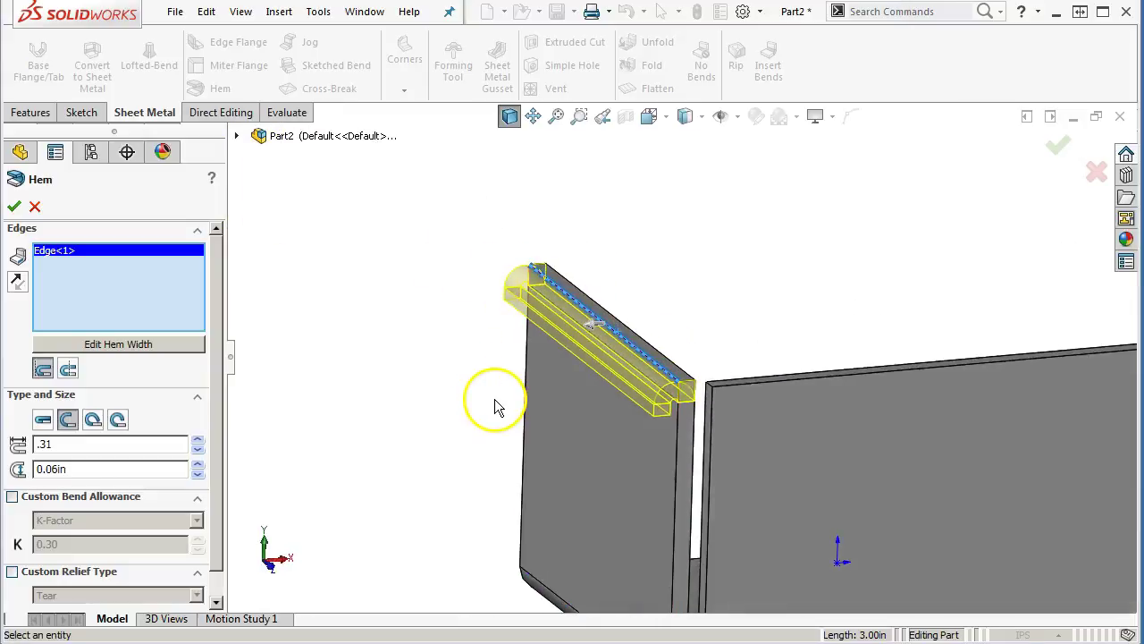
left_click(69, 371)
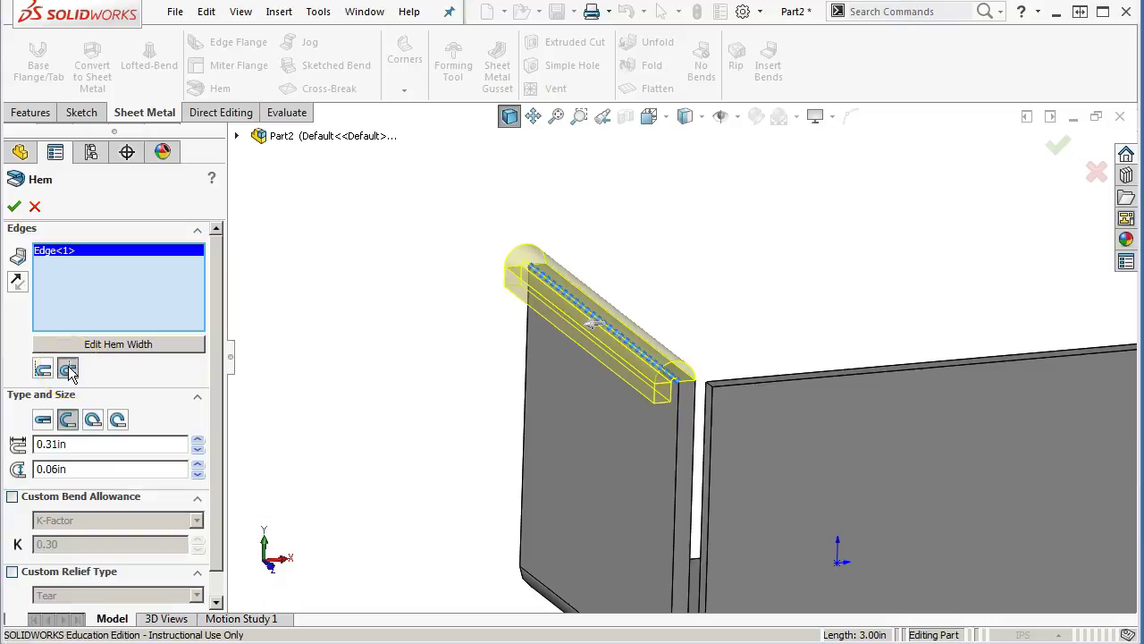
left_click(42, 368)
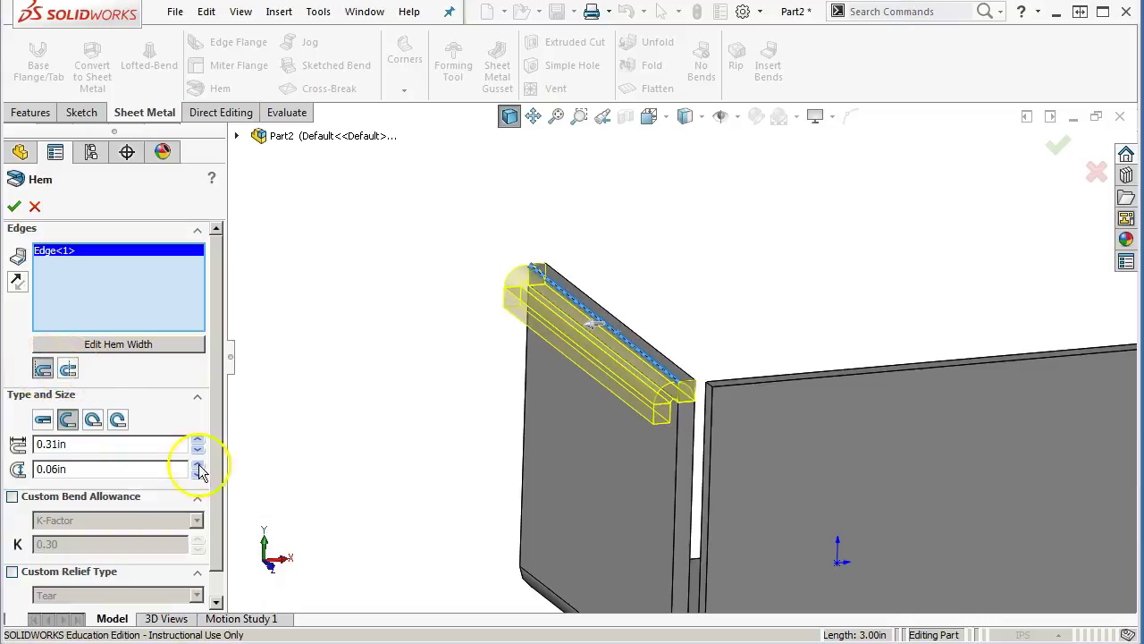
Edit the hem width, try shortening its profile line to the edge's midpoint, and undo that change.
left_click_drag(219, 472, 215, 560)
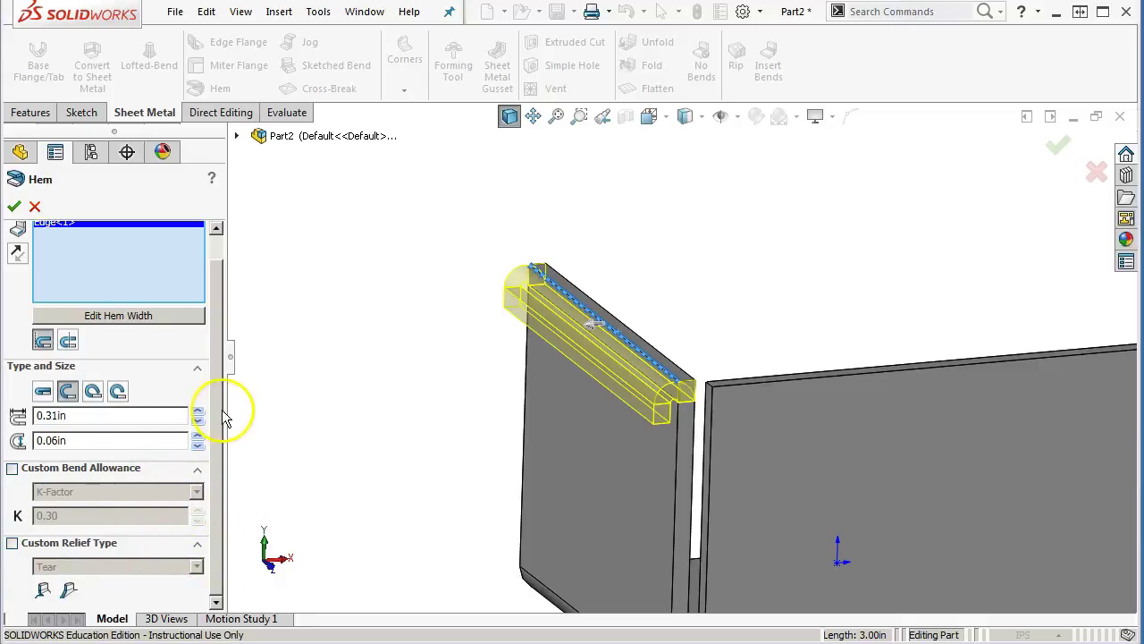
left_click_drag(217, 409, 223, 383)
left_click(136, 345)
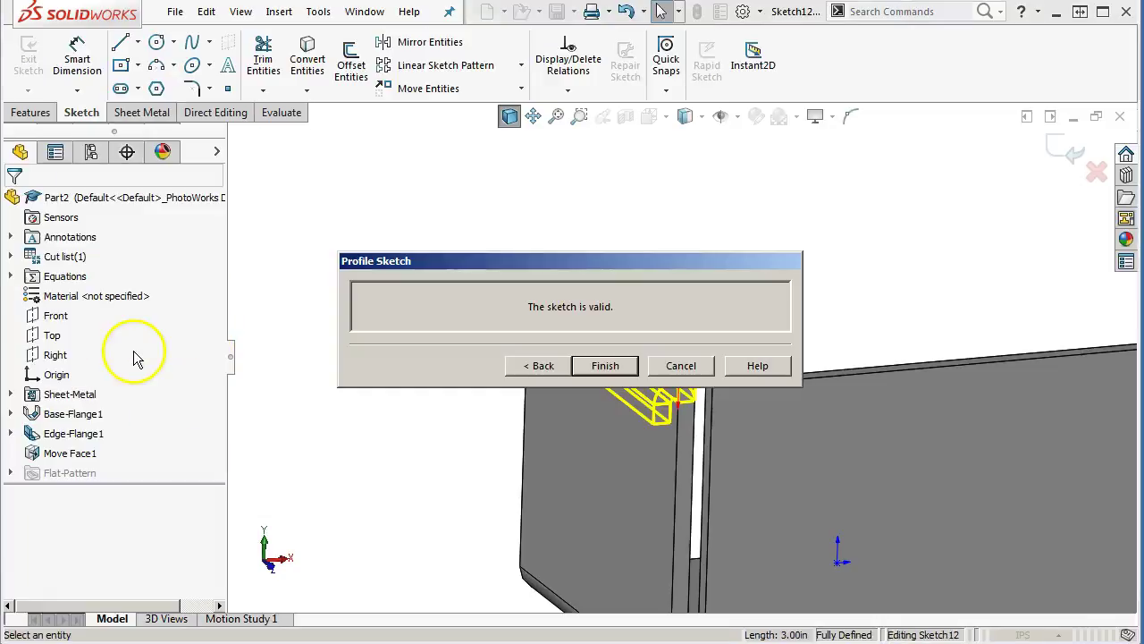
left_click_drag(523, 263, 368, 106)
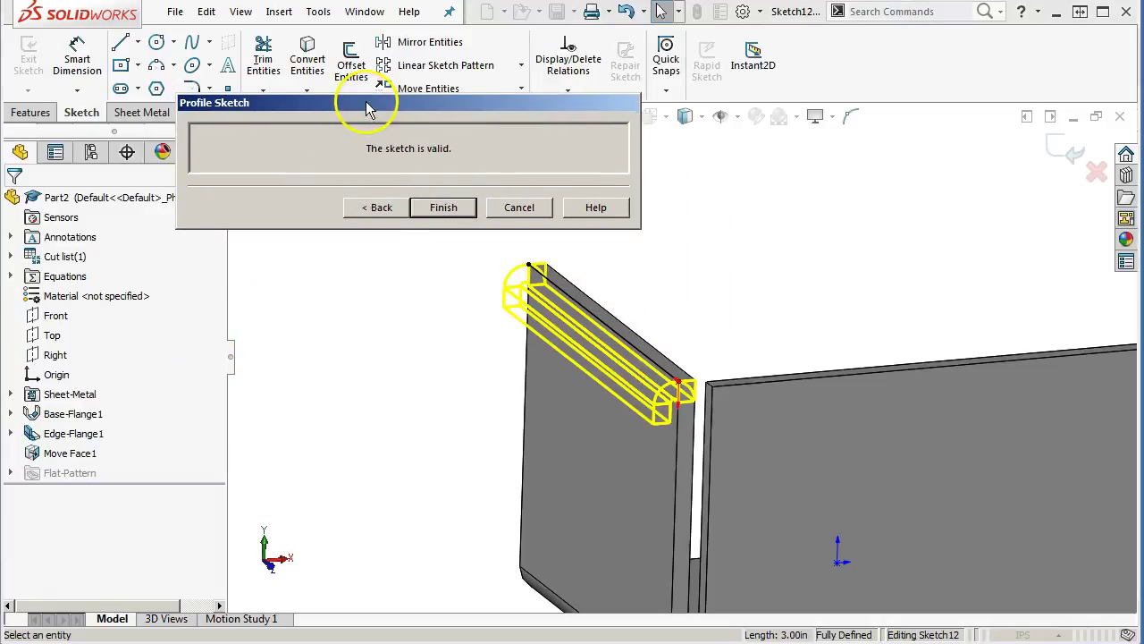
left_click(529, 268)
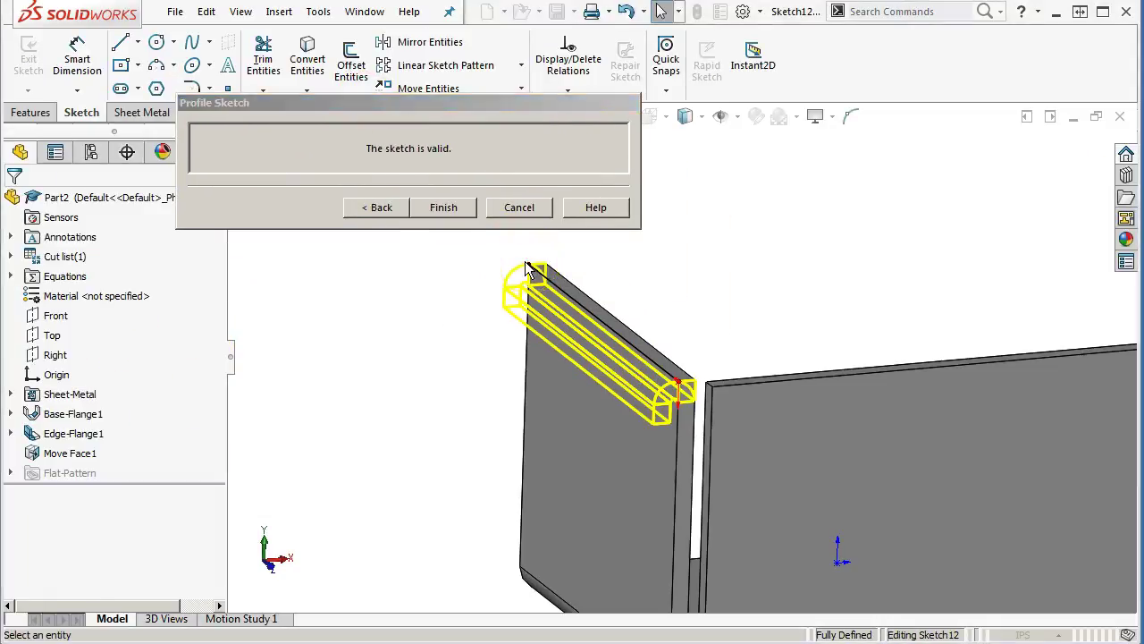
left_click(531, 269)
left_click_drag(606, 323, 604, 316)
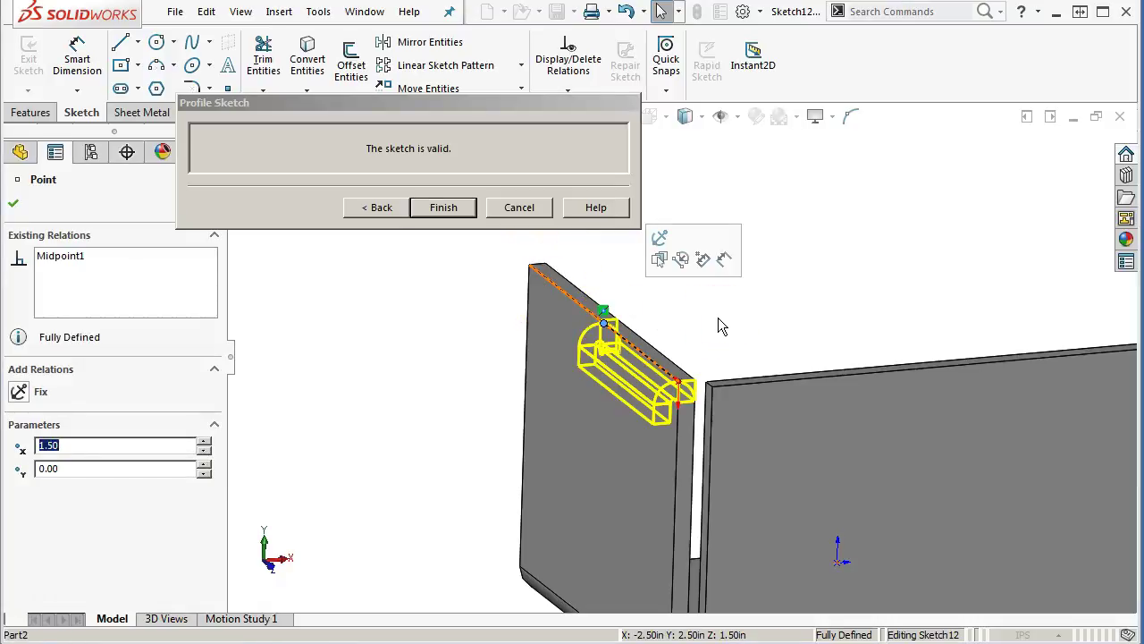
key("ctrl+z")
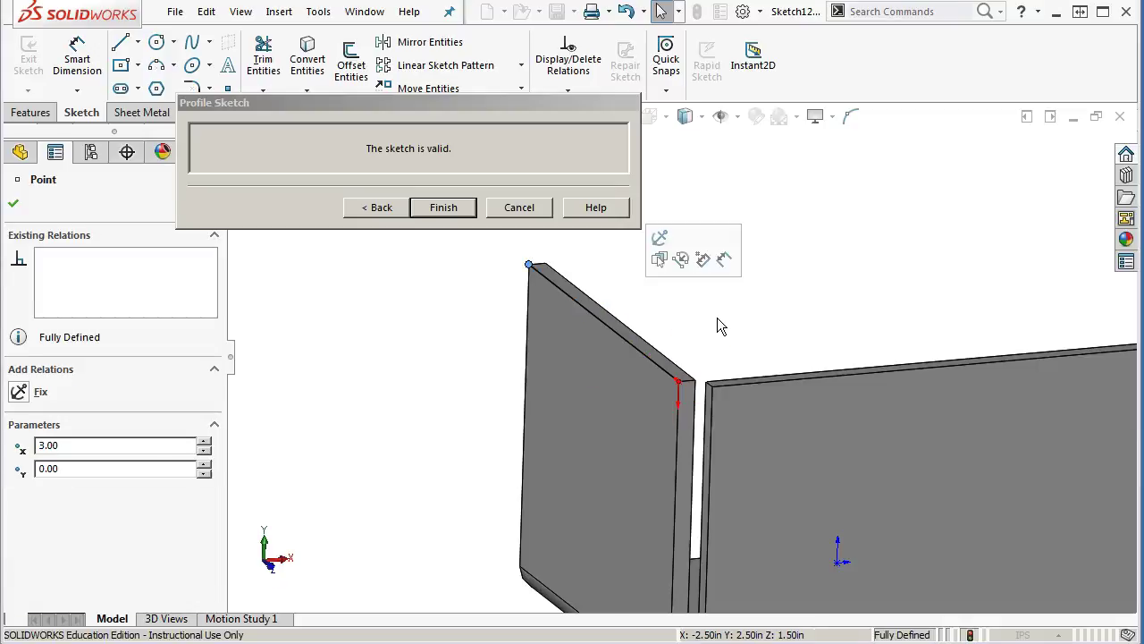
Go back from the profile sketch to the hem settings and accept the hem along the full edge.
left_click(394, 209)
left_click(14, 207)
middle_click_drag(294, 346, 309, 264)
middle_click_drag(439, 353, 477, 460)
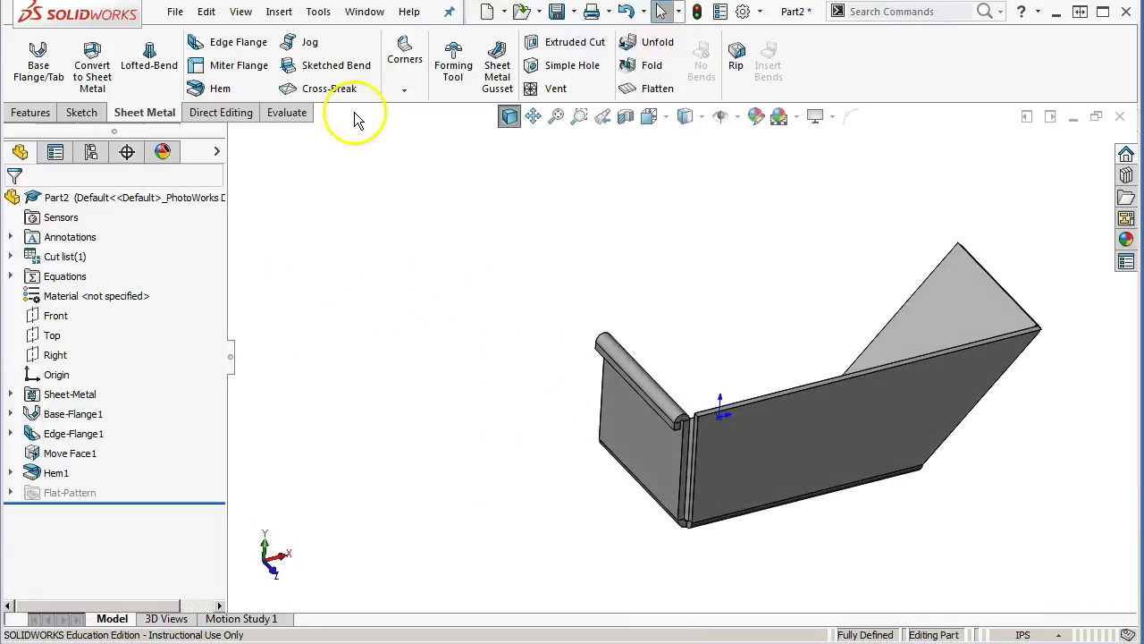
Sketch a straight line across the slanted wall's inner face, joining the midpoints of its two side edges.
middle_click_drag(640, 237, 825, 274)
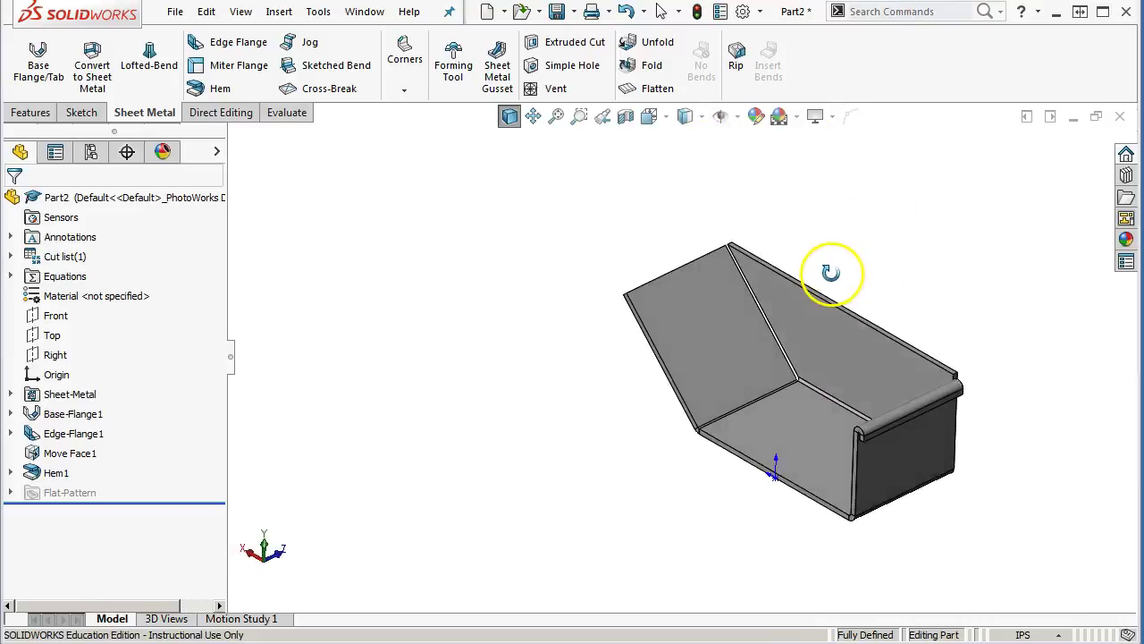
scroll(799, 499, "down", 5)
scroll(801, 465, "up", 3)
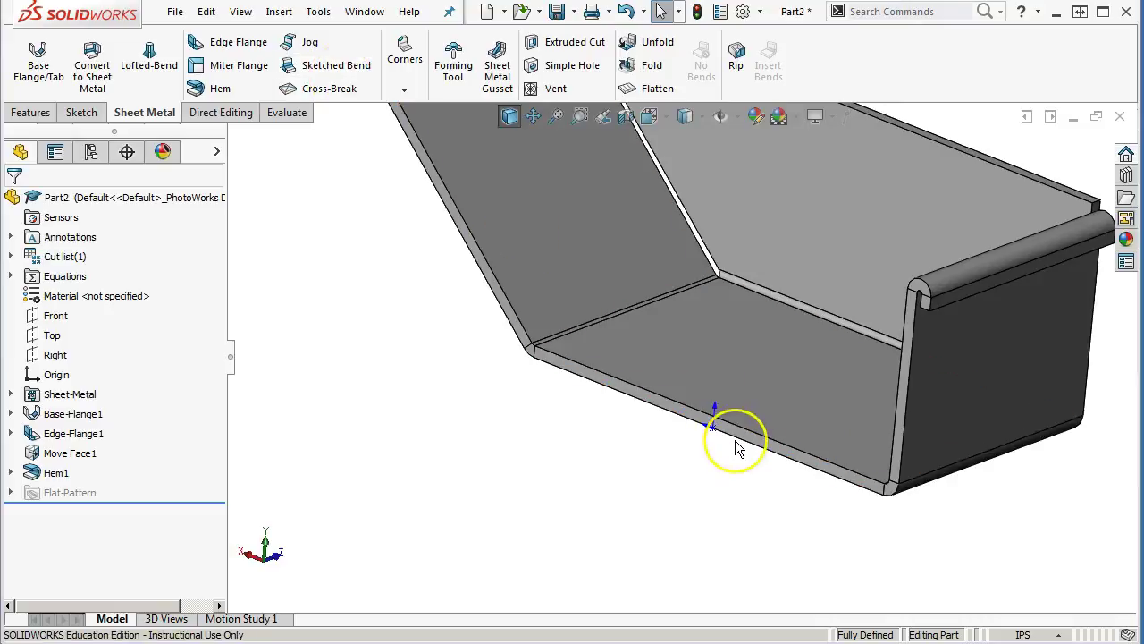
scroll(756, 378, "up", 3)
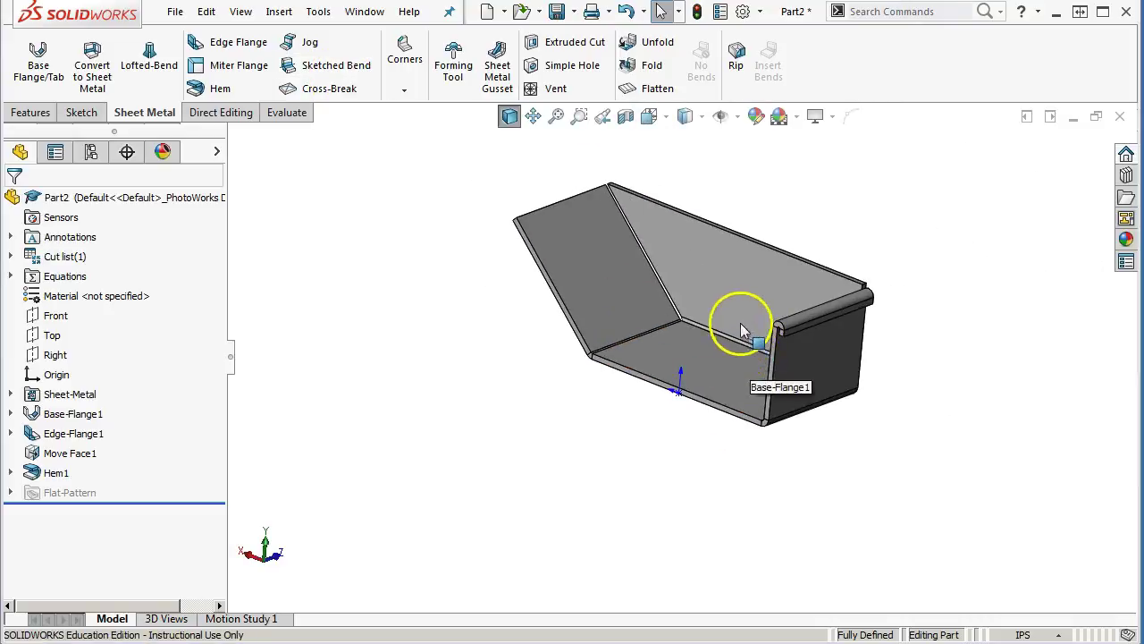
scroll(688, 241, "down", 1)
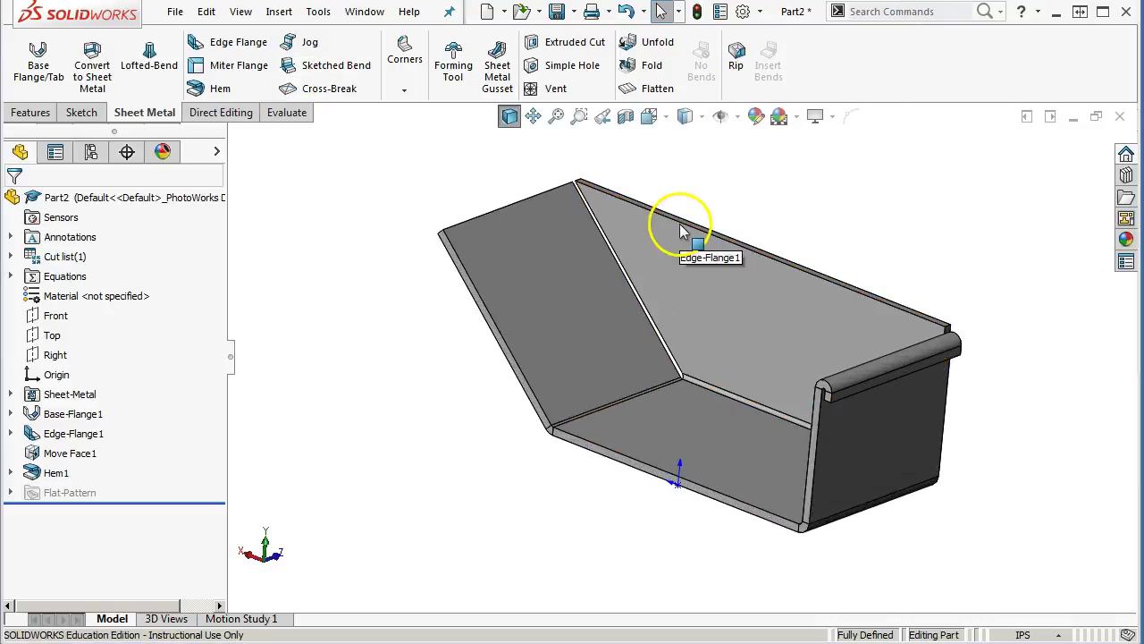
left_click(547, 299)
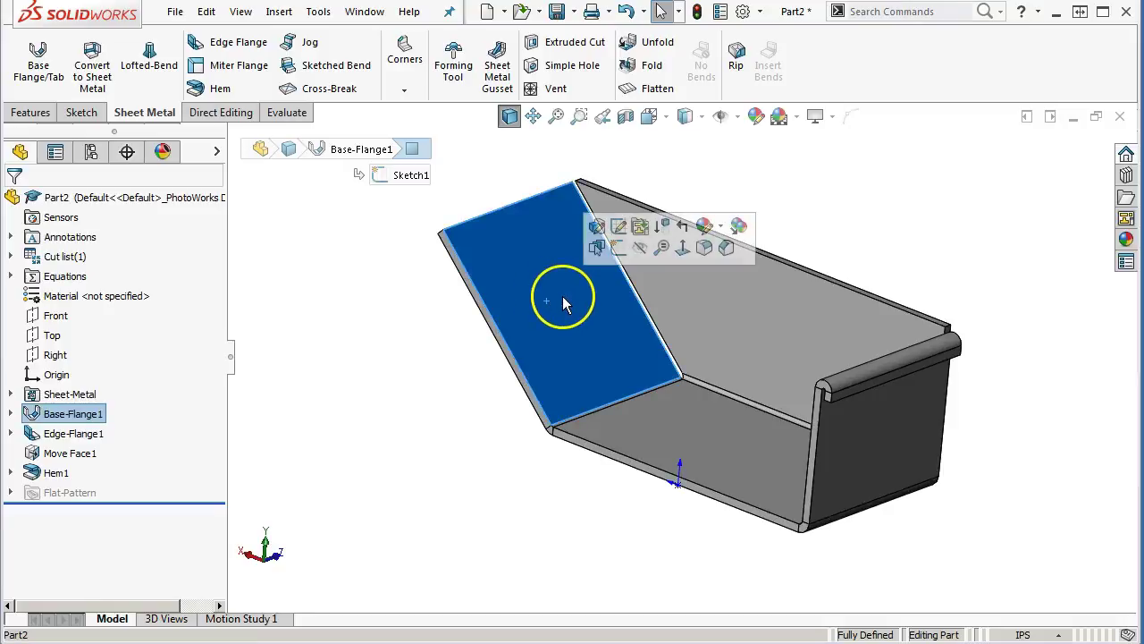
left_click(619, 226)
left_click(120, 42)
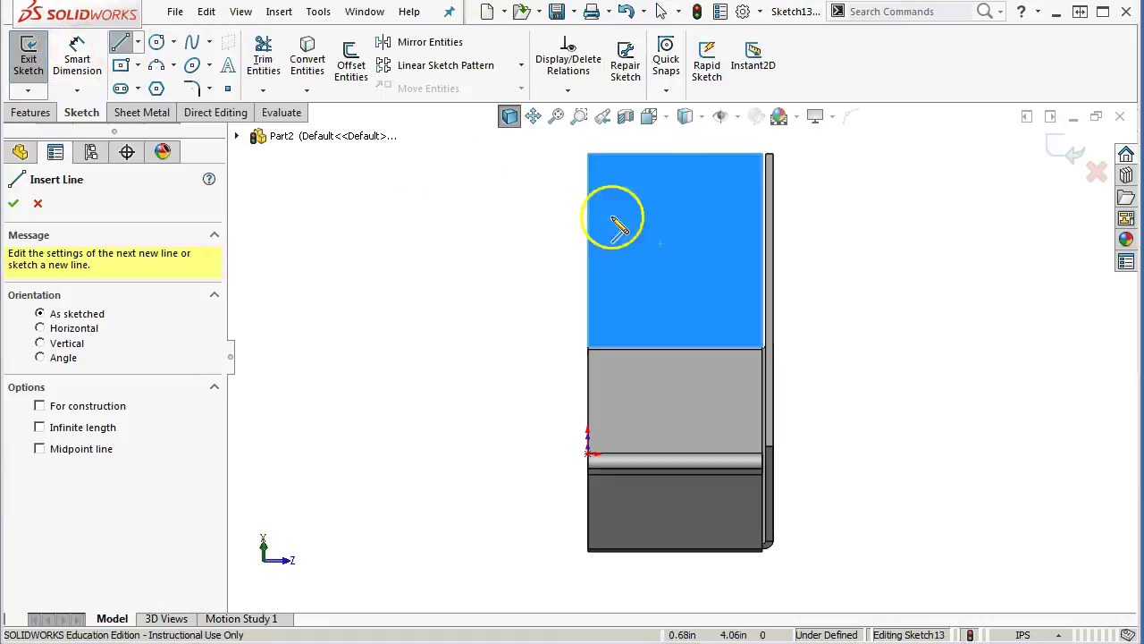
left_click_drag(762, 251, 587, 250)
middle_click_drag(581, 263, 653, 196)
right_click(617, 185)
left_click(673, 201)
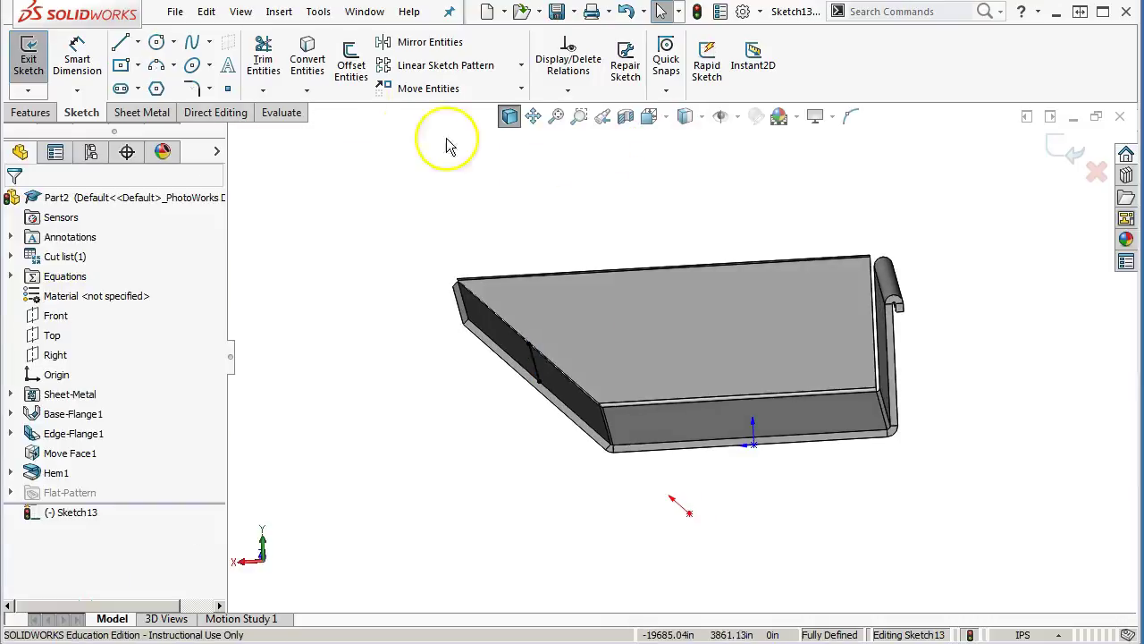
Start a jog from the sketched line, keep the slanted wall's lower portion fixed, and set a blind offset of 0.50 in.
middle_click_drag(534, 231, 420, 169)
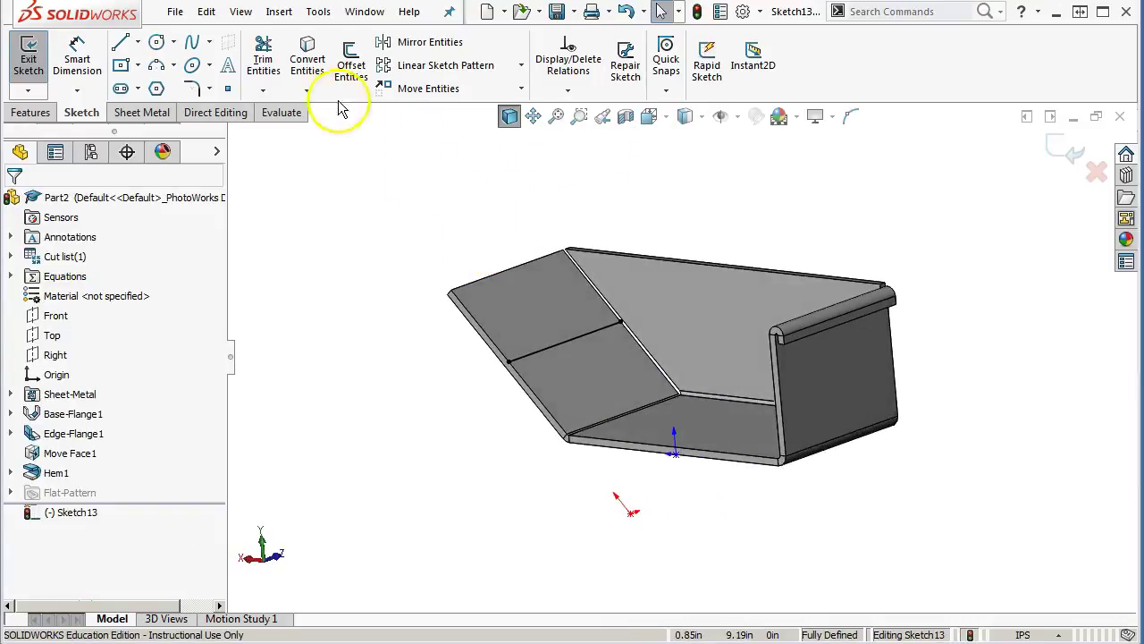
left_click(133, 113)
left_click(313, 43)
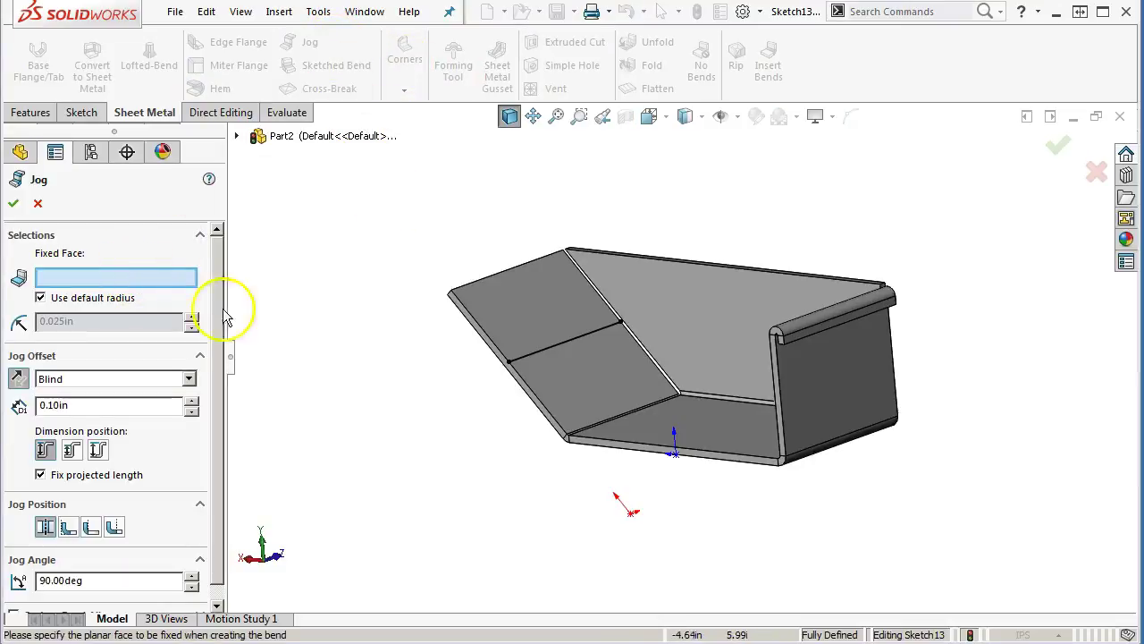
left_click(584, 383)
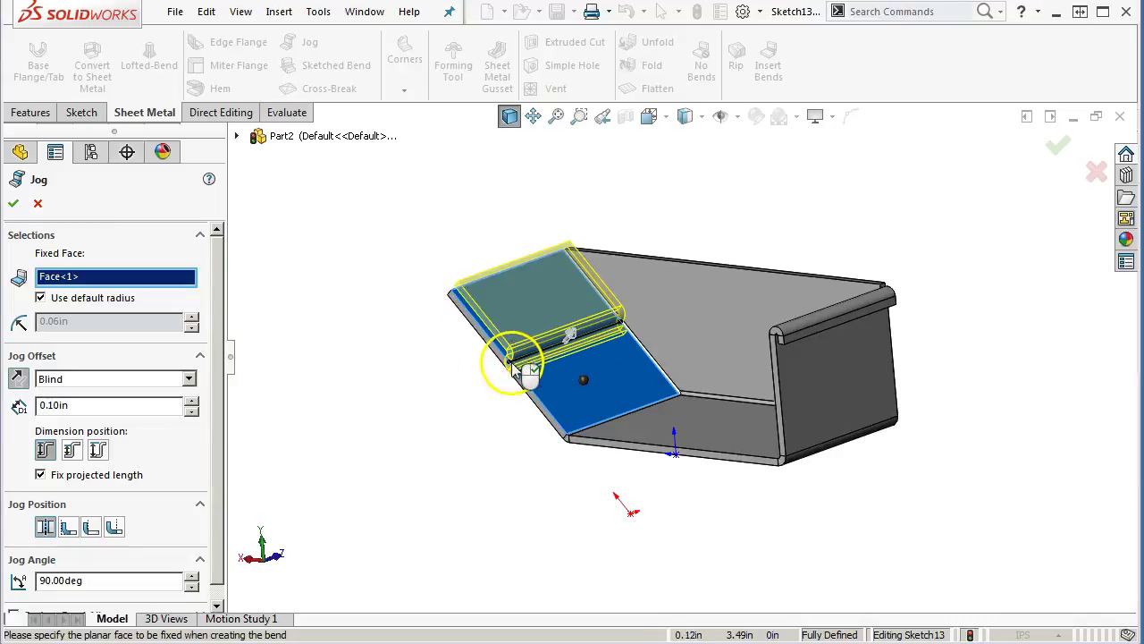
double_click(82, 405)
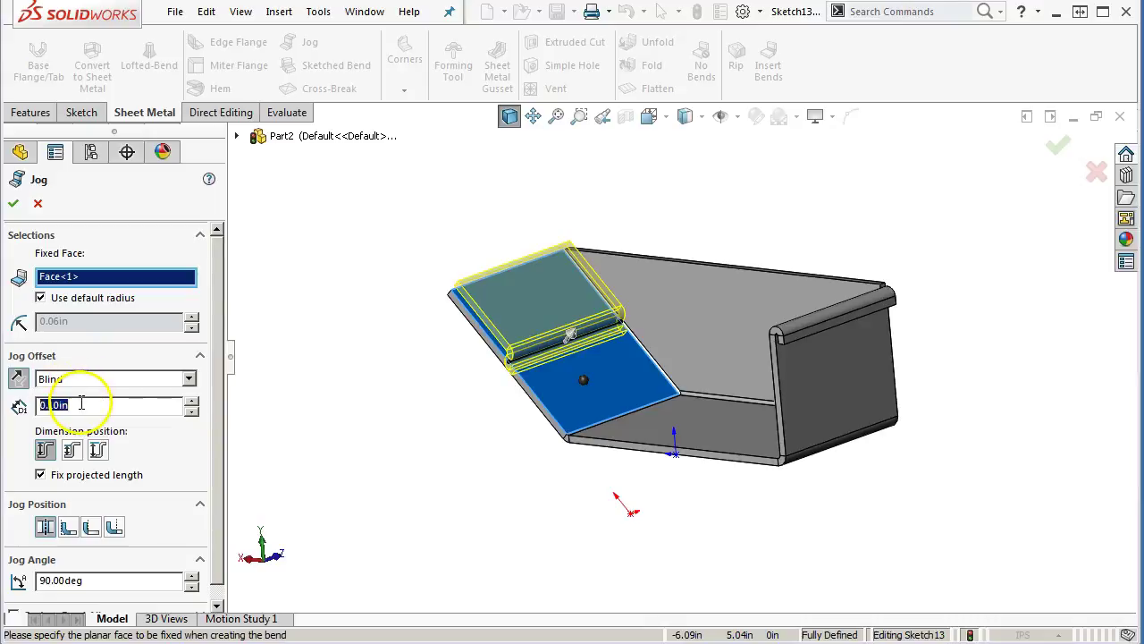
type(".5")
key("Return")
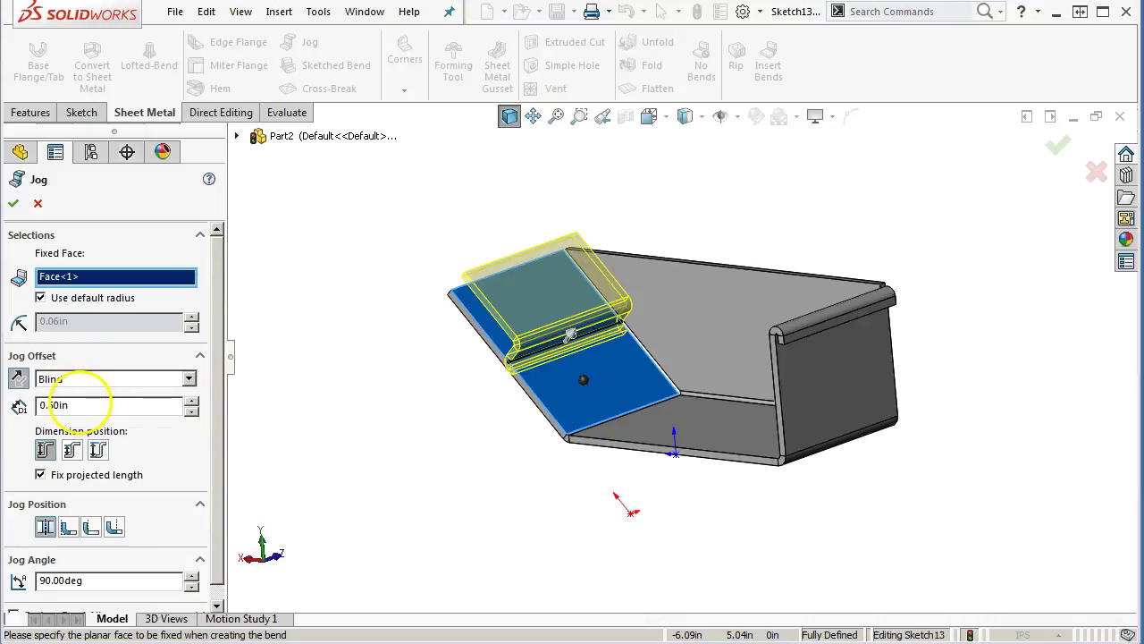
Try the inside offset dimension position for the jog, and choose the overall dimension position instead.
middle_click_drag(283, 381, 390, 363)
scroll(411, 367, "down", 3)
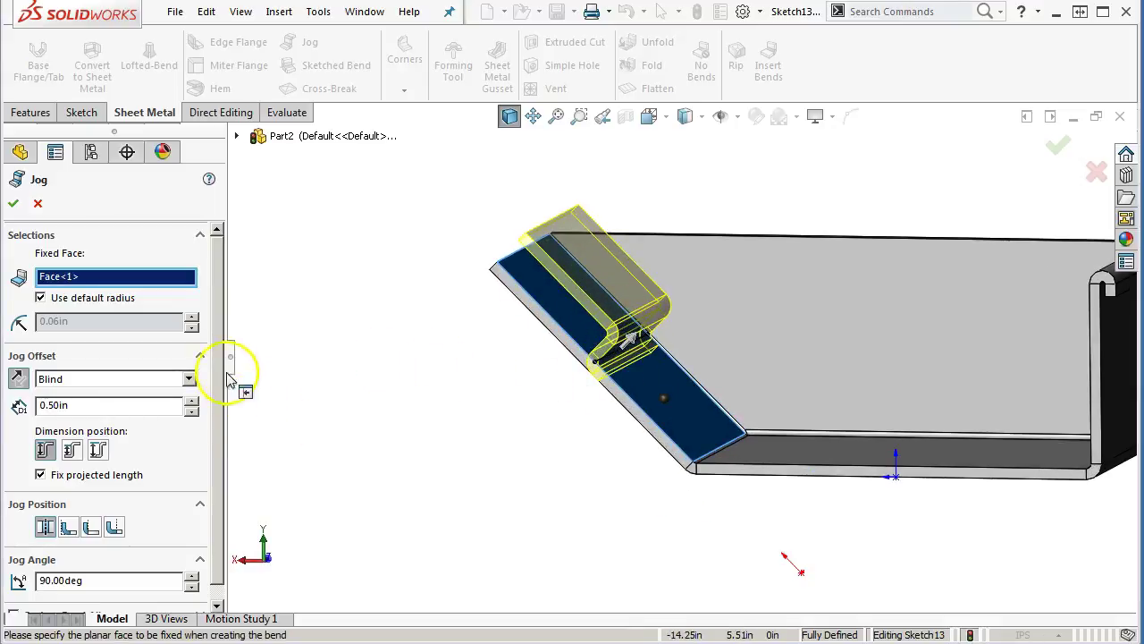
scroll(225, 375, "down", 1)
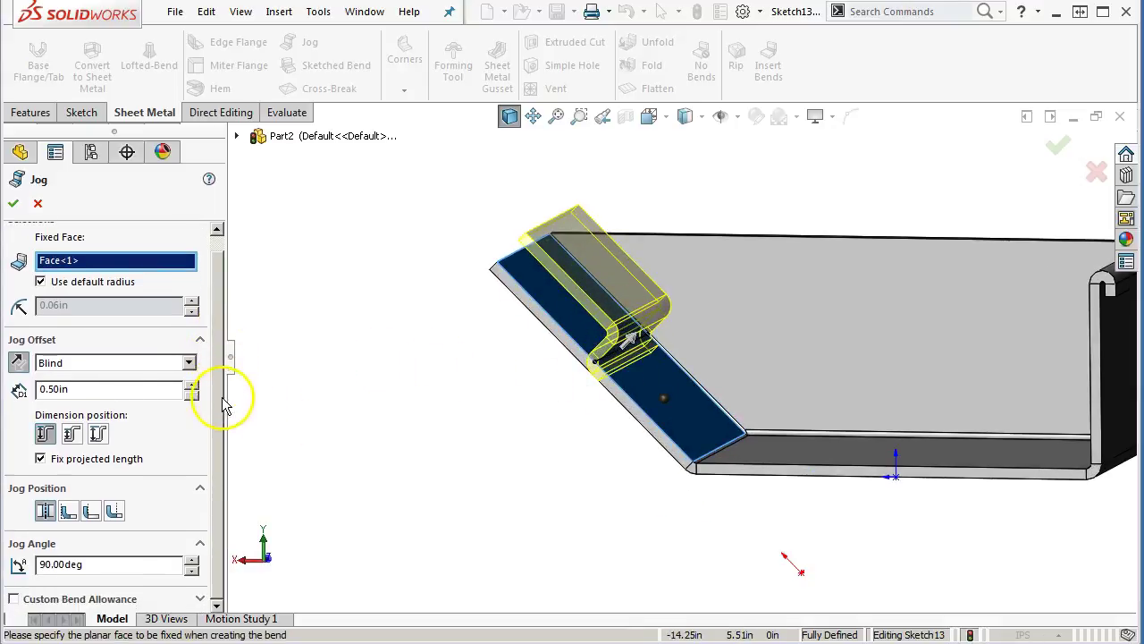
left_click(72, 434)
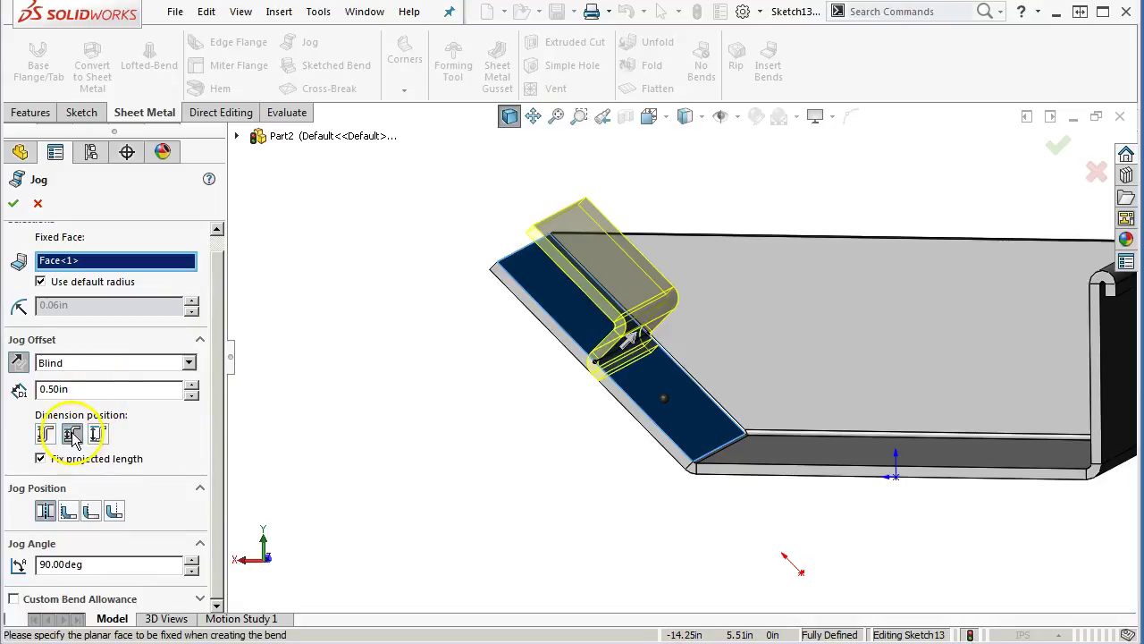
left_click(96, 434)
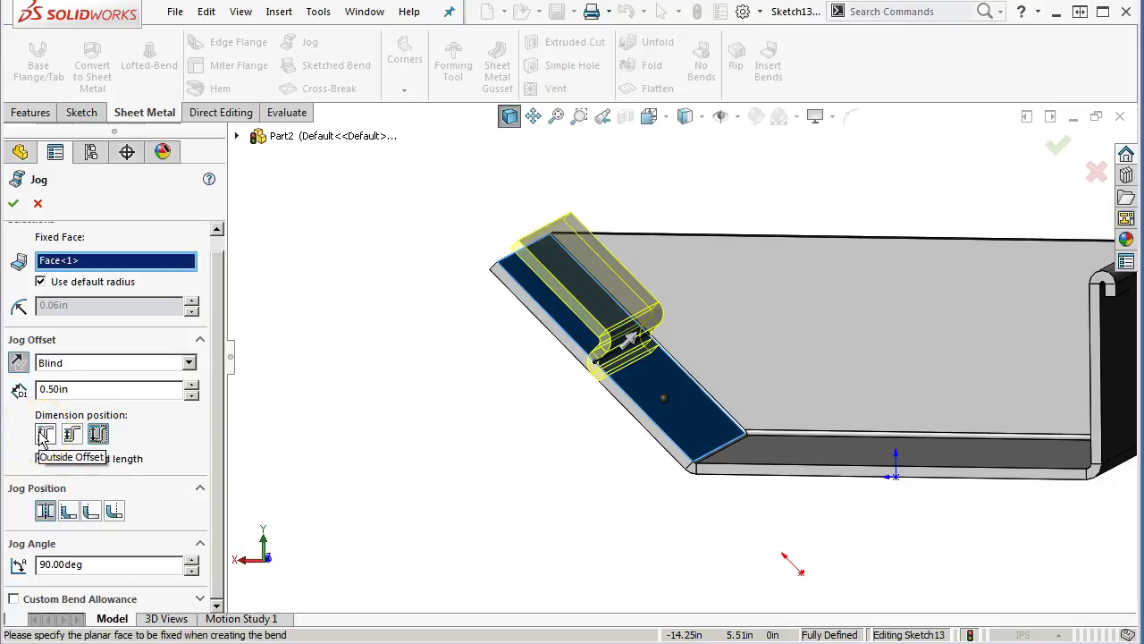
left_click(98, 433)
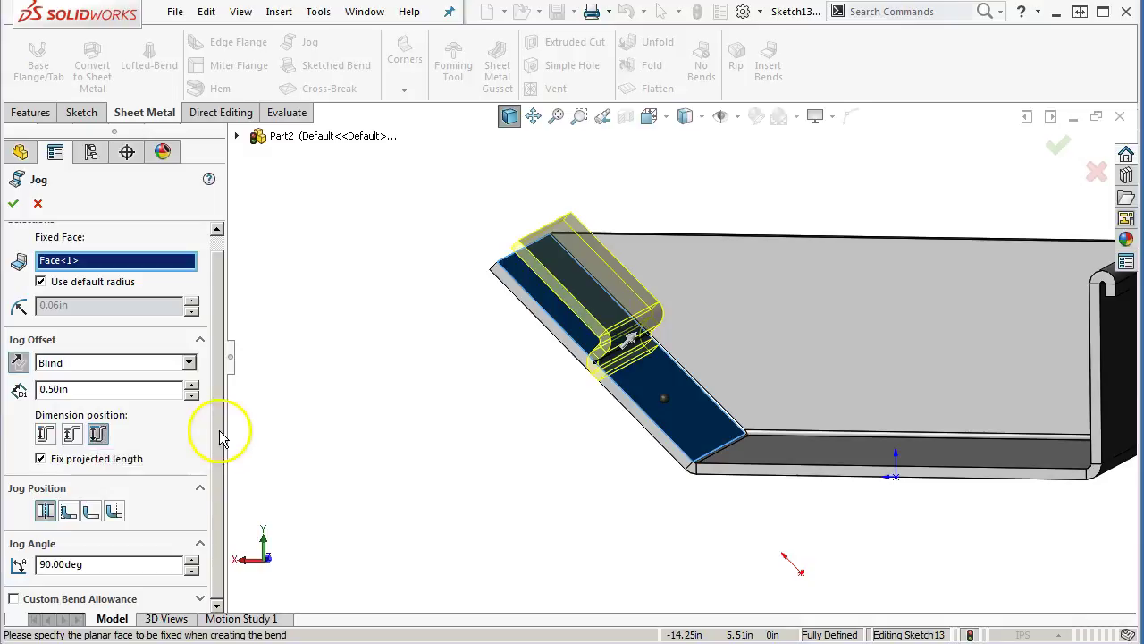
Try the material inside, bend outside and material outside jog positions, and restore the bend centerline position.
left_click(72, 511)
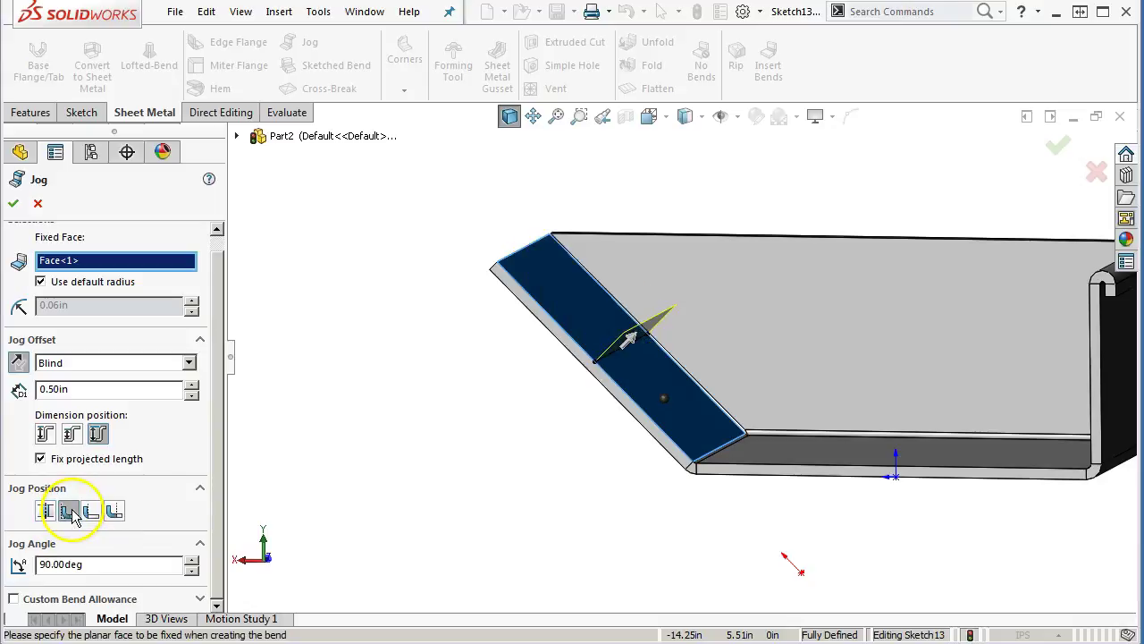
left_click(114, 512)
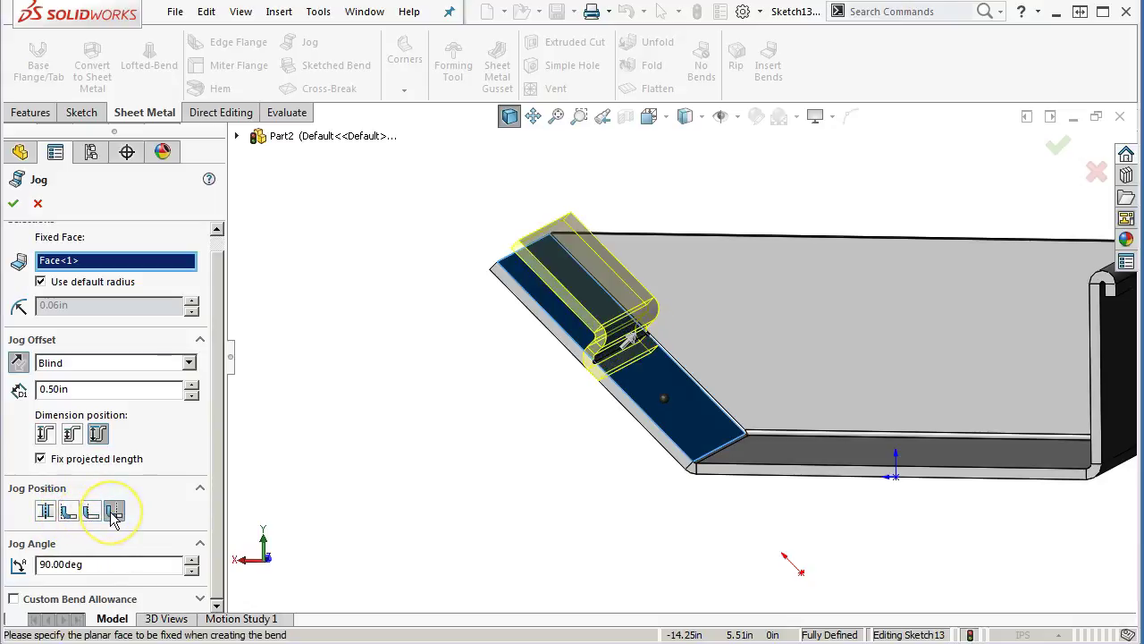
left_click(94, 511)
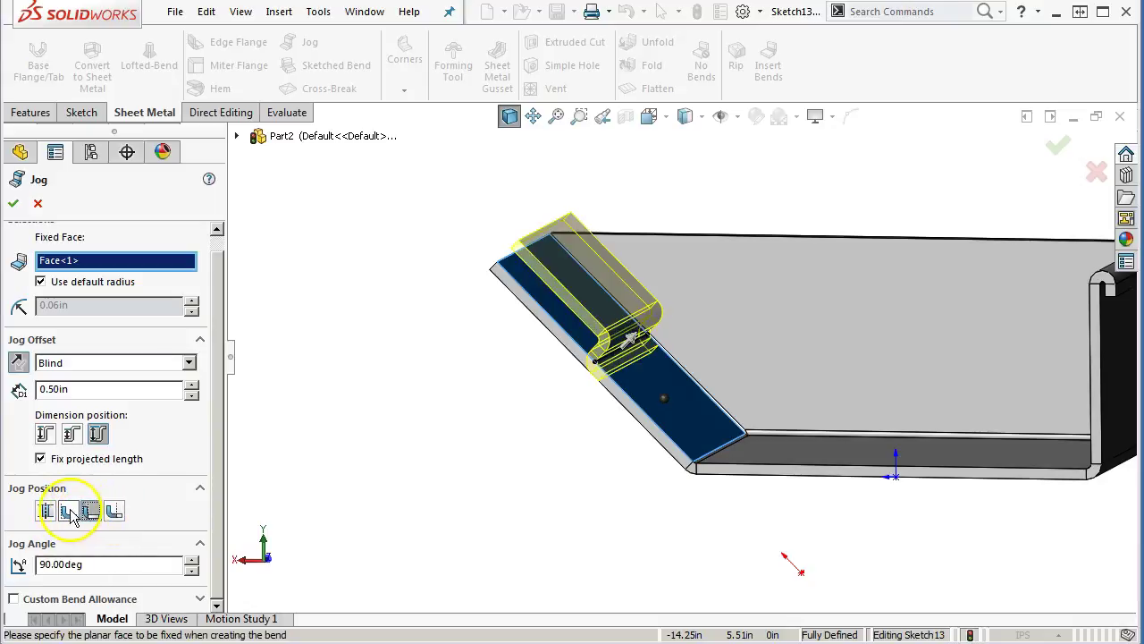
left_click(52, 513)
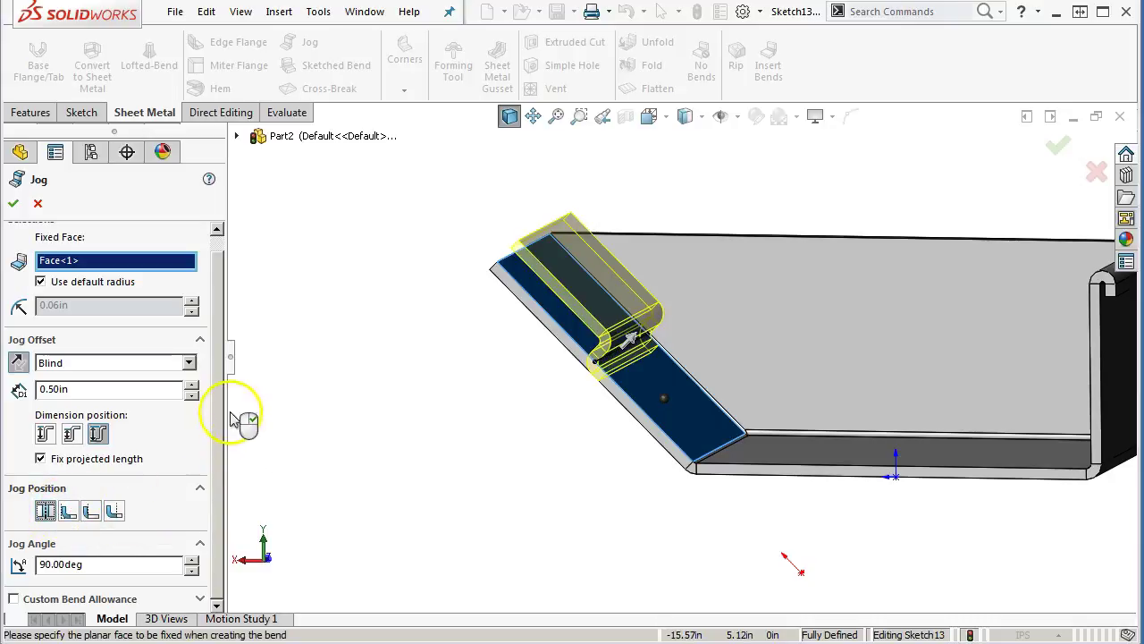
Set the jog angle to 45 degrees and check the preview from the side.
left_click(113, 564)
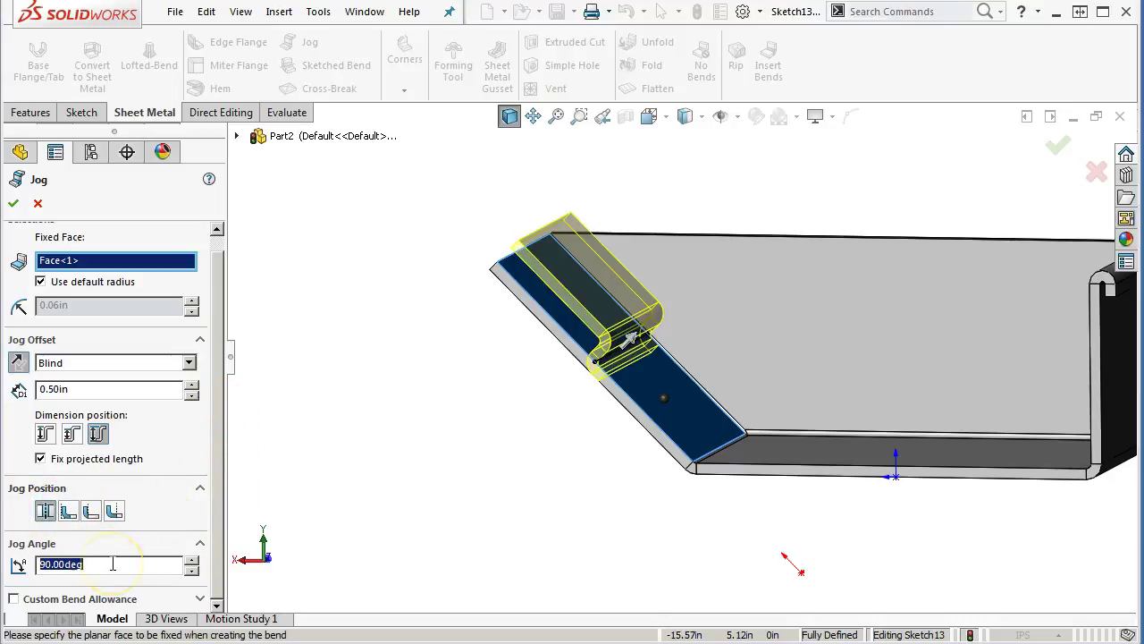
type("45")
key("Tab")
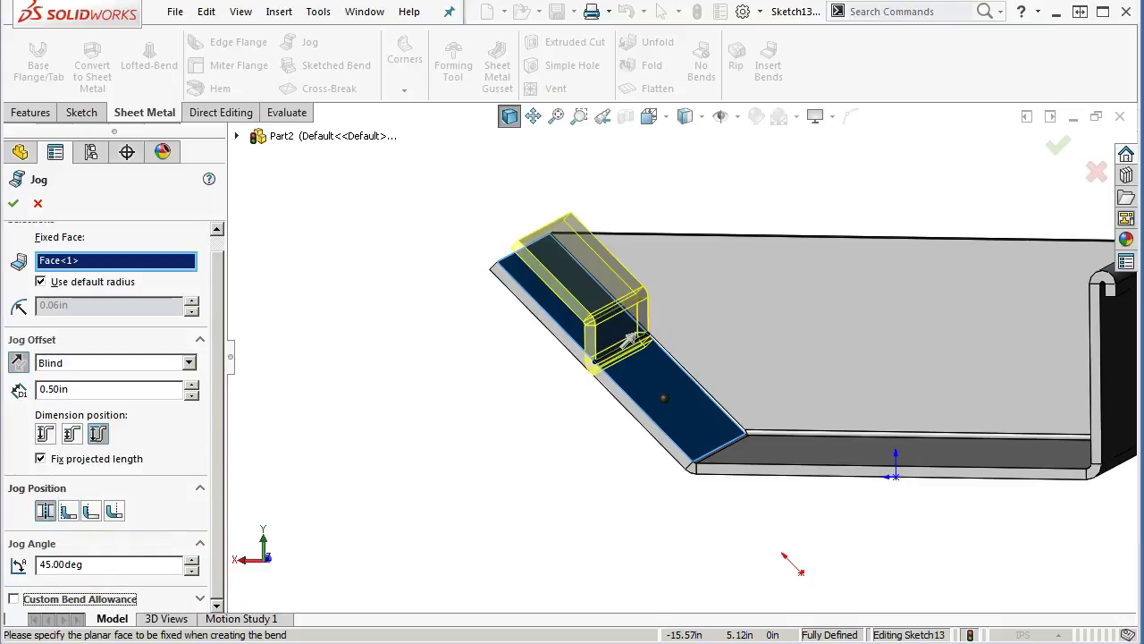
mouse_move(378, 439)
middle_mouse_down()
mouse_move(409, 403)
mouse_move(361, 433)
middle_mouse_up()
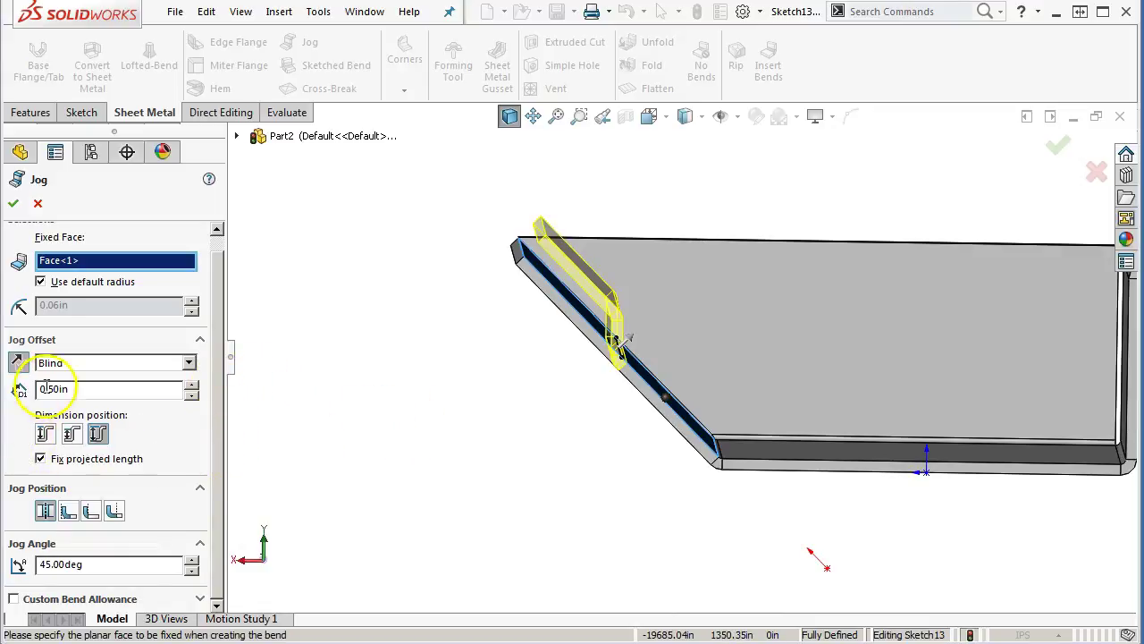
Flip the jog offset toward the outside of the slanted wall and accept the jog.
scroll(220, 290, "up", 1)
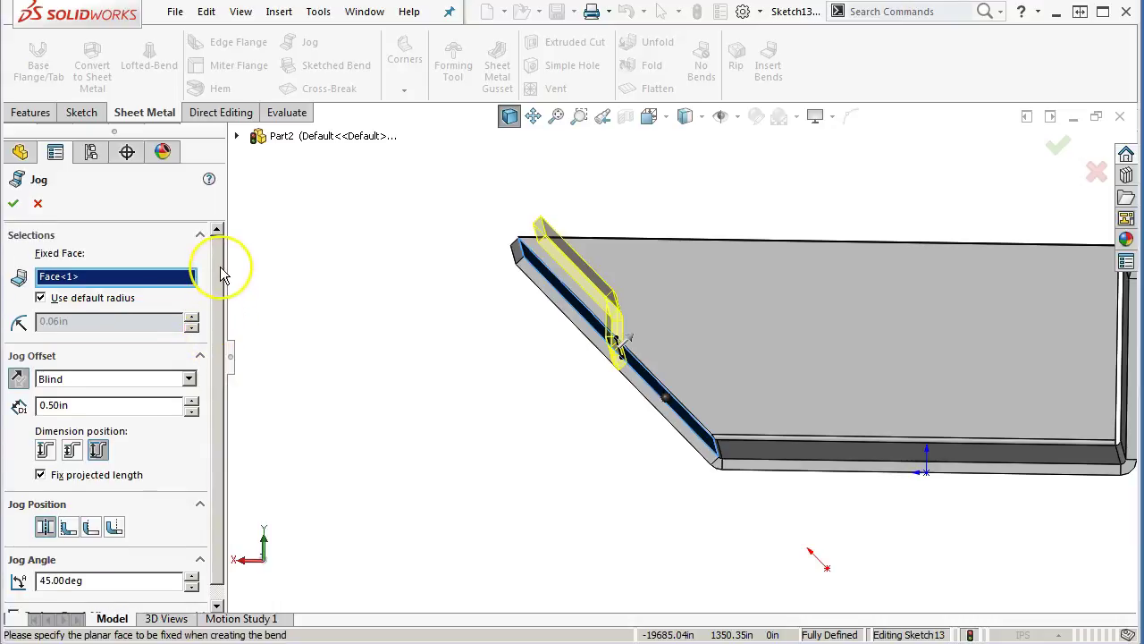
left_click(18, 379)
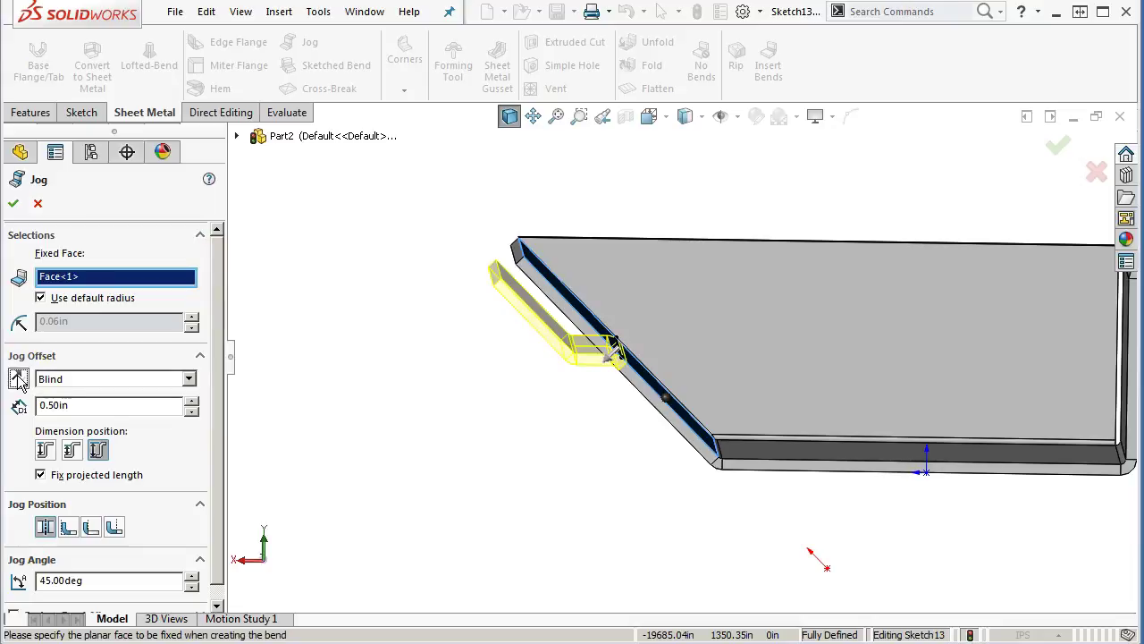
left_click(13, 203)
key("ctrl+7")
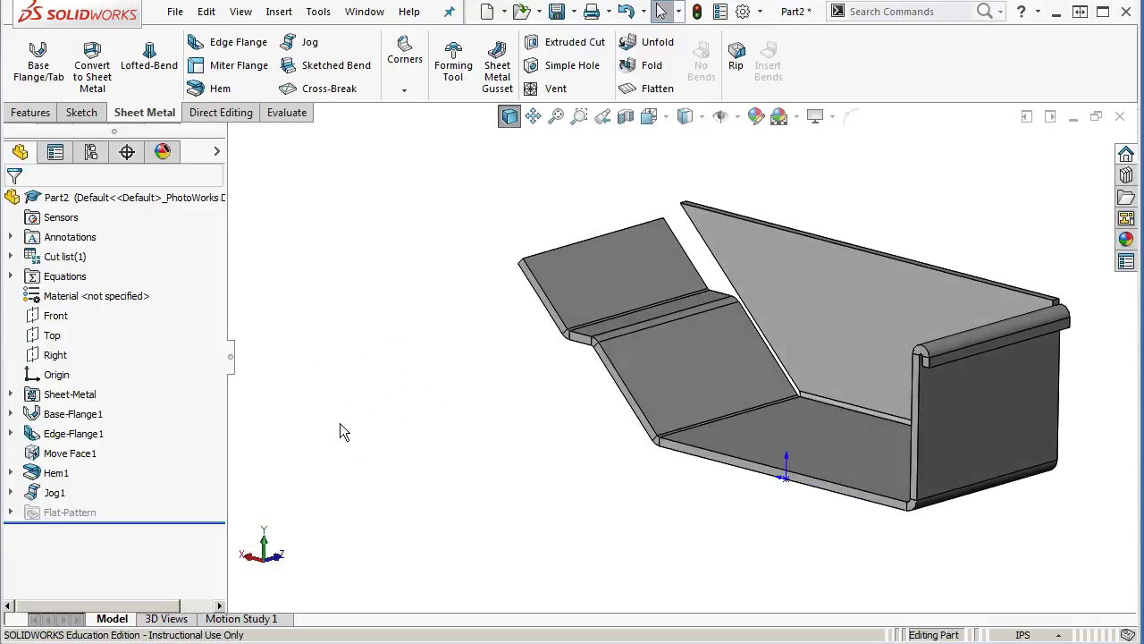
middle_click_drag(339, 423, 377, 451)
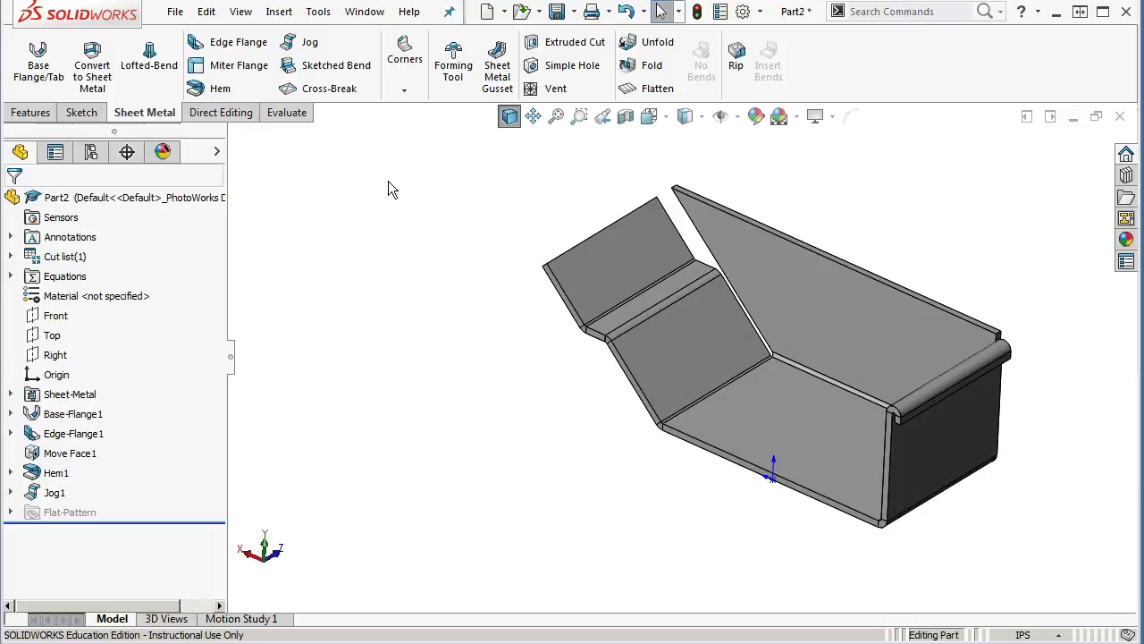
Start a sketched bend on the long back wall's inner face and draw a slightly sloping line from its slanted edge to its vertical edge.
left_click(330, 68)
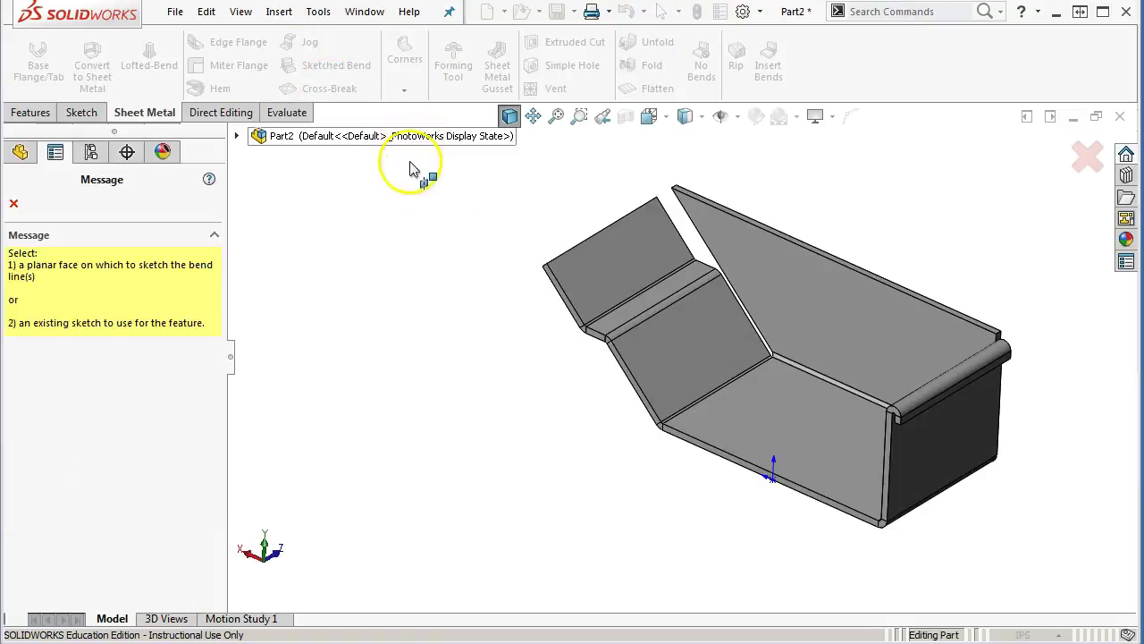
left_click(825, 302)
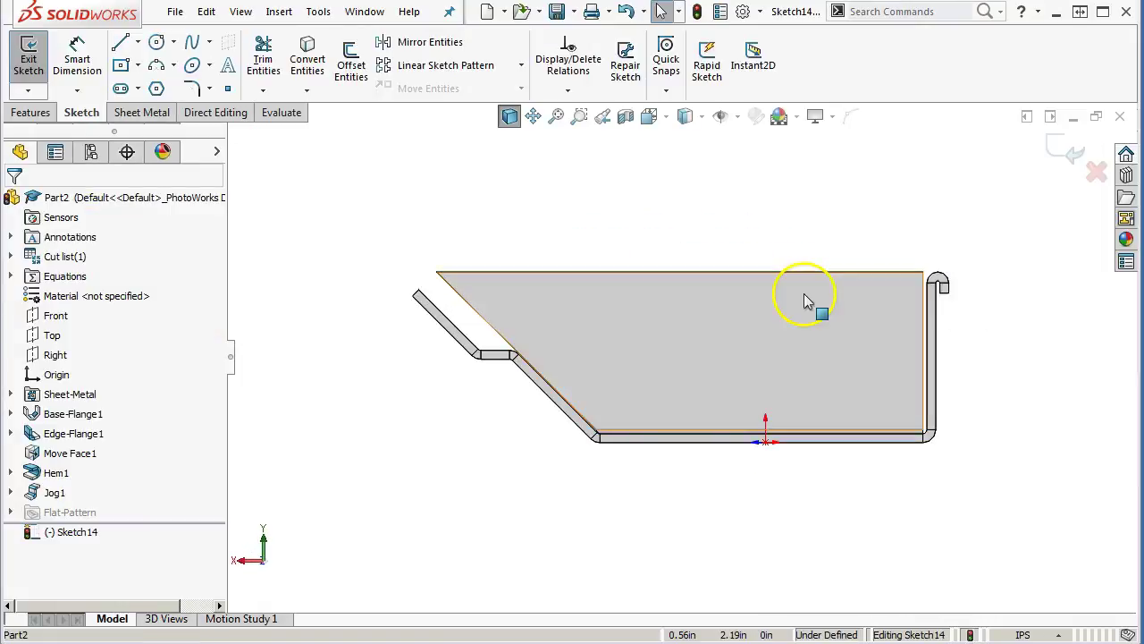
left_click(121, 43)
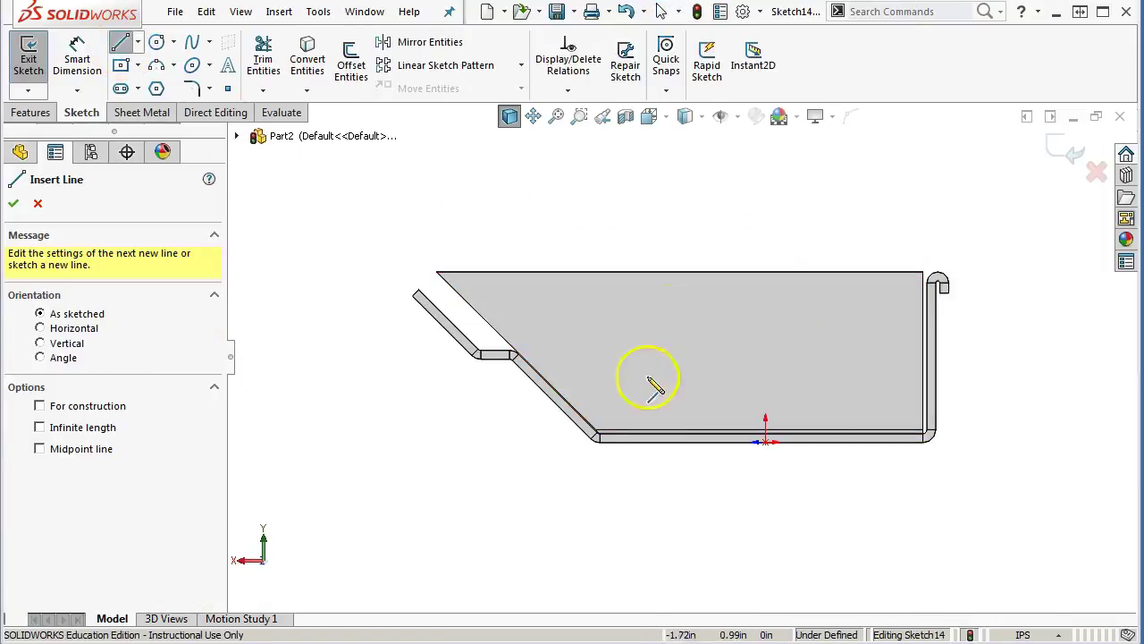
left_click(515, 351)
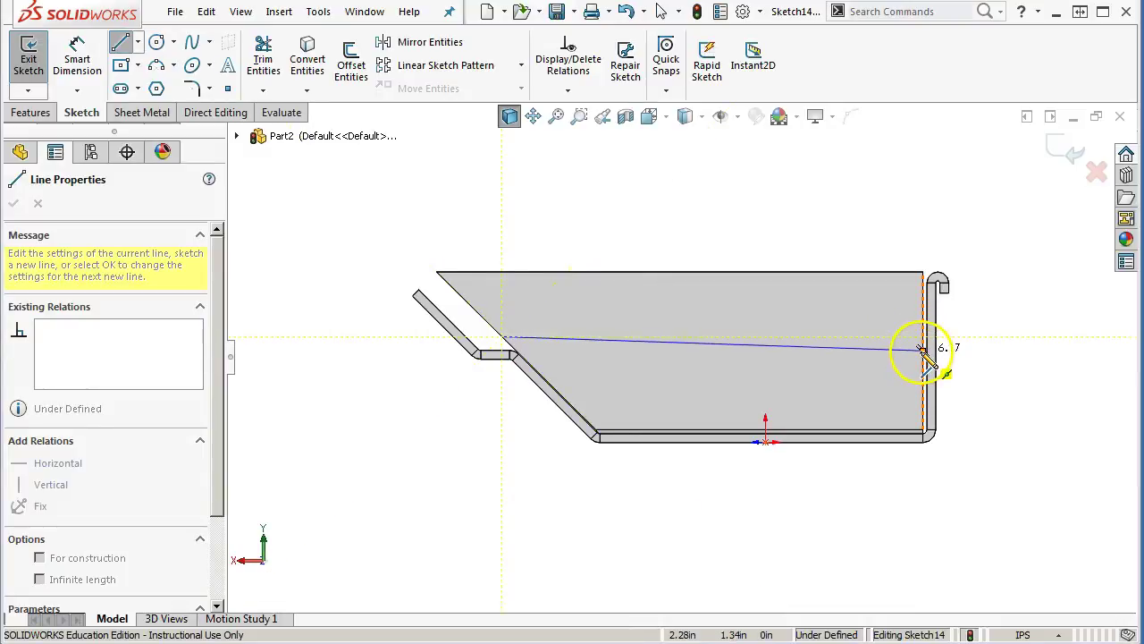
left_click(923, 349)
right_click(790, 146)
left_click(831, 222)
Move the bend line's endpoint higher along the back wall's slanted edge and finish the sketch.
left_click_drag(510, 333, 485, 312)
left_click(489, 210)
middle_click_drag(486, 192, 582, 255)
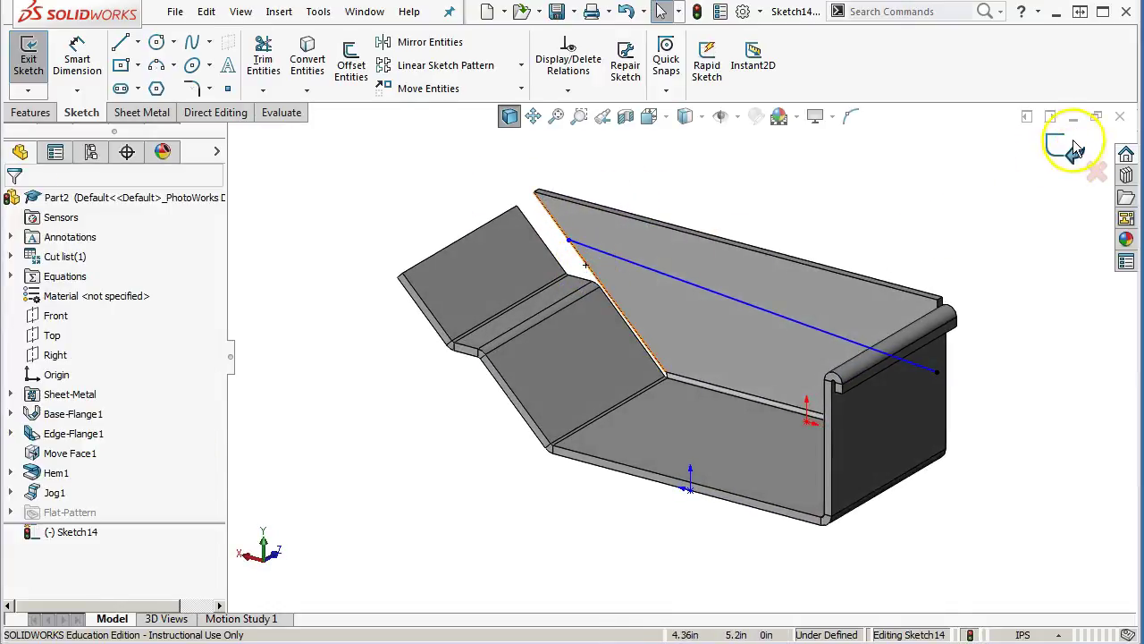
left_click(1072, 149)
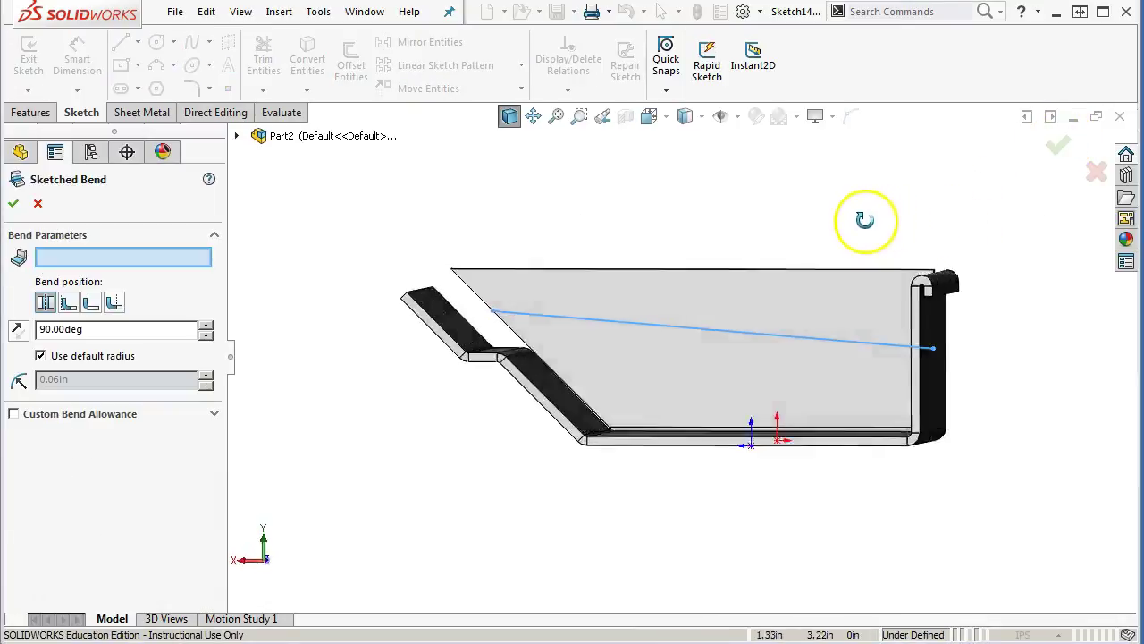
Keep the back wall's portion below the bend line fixed and reverse the bend direction toward the outside.
middle_click_drag(865, 220, 843, 281)
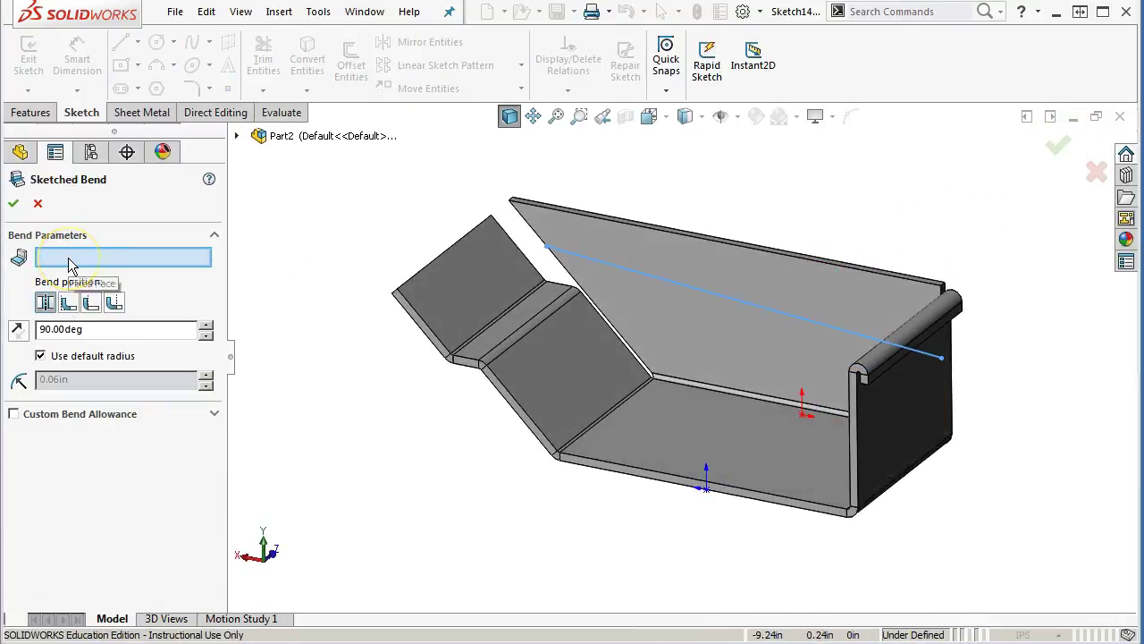
left_click(730, 343)
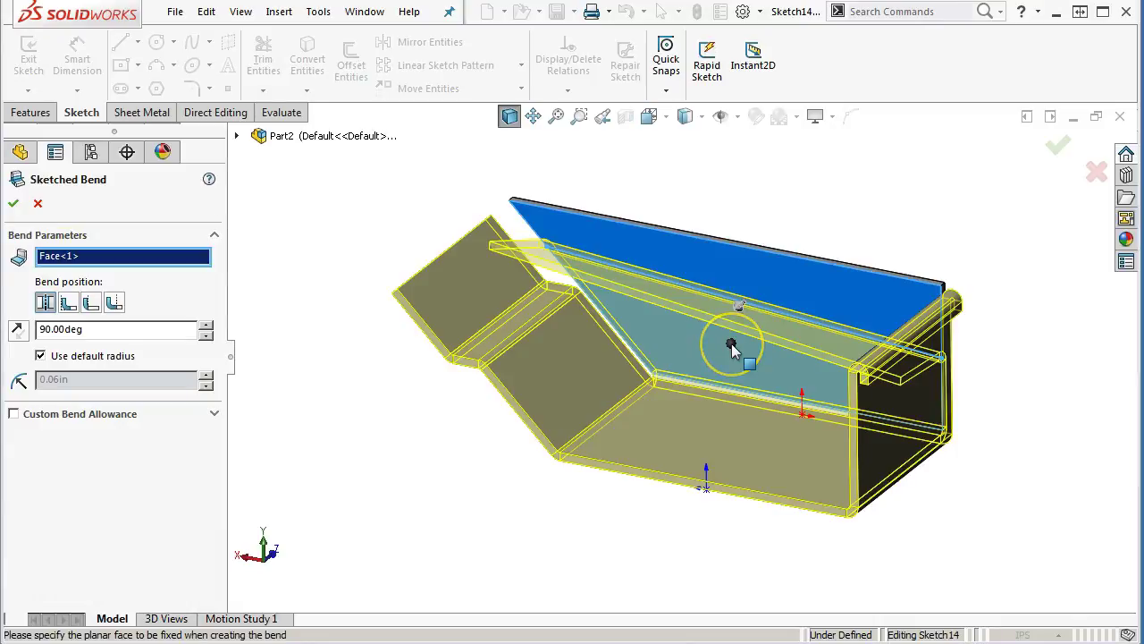
left_click(18, 331)
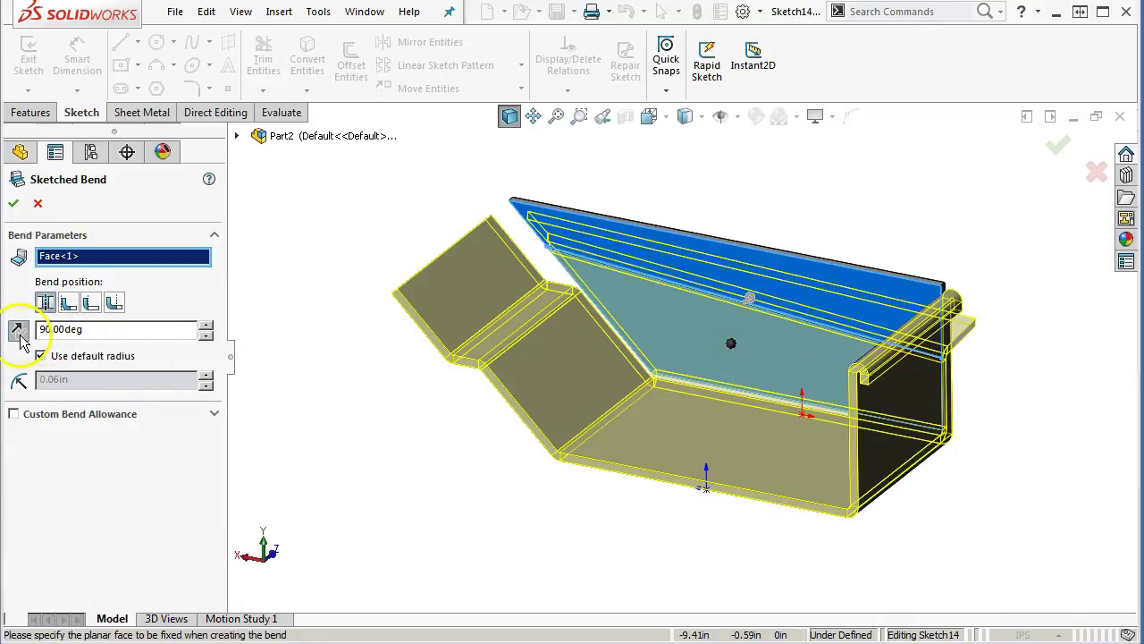
Set the back wall's bend angle to 45 degrees and accept the sketched bend.
left_click(66, 325)
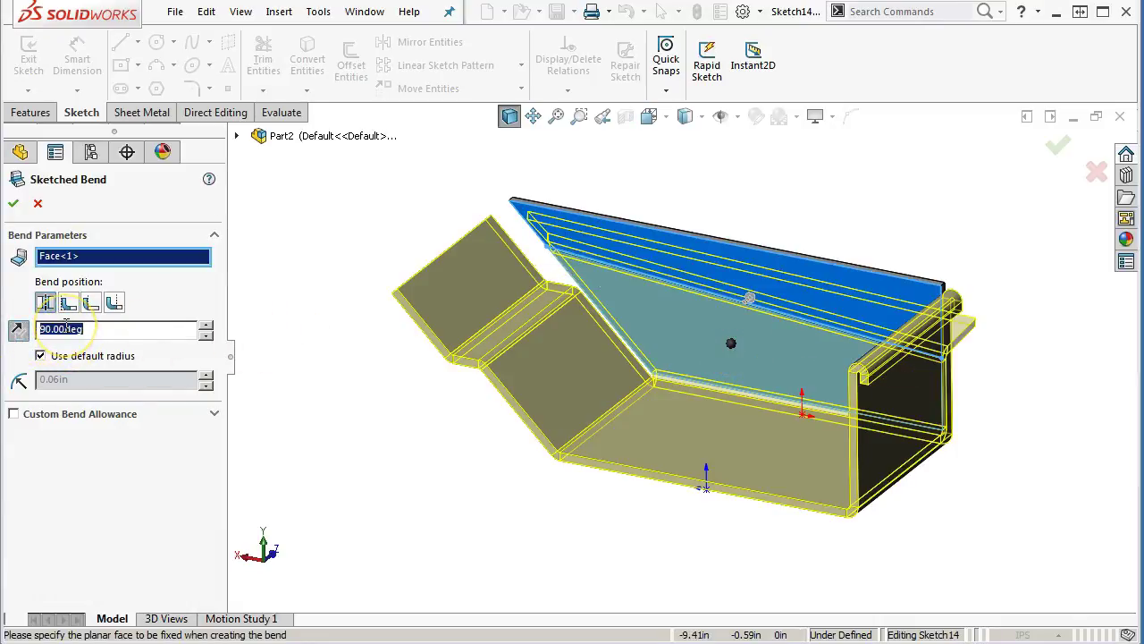
type("45")
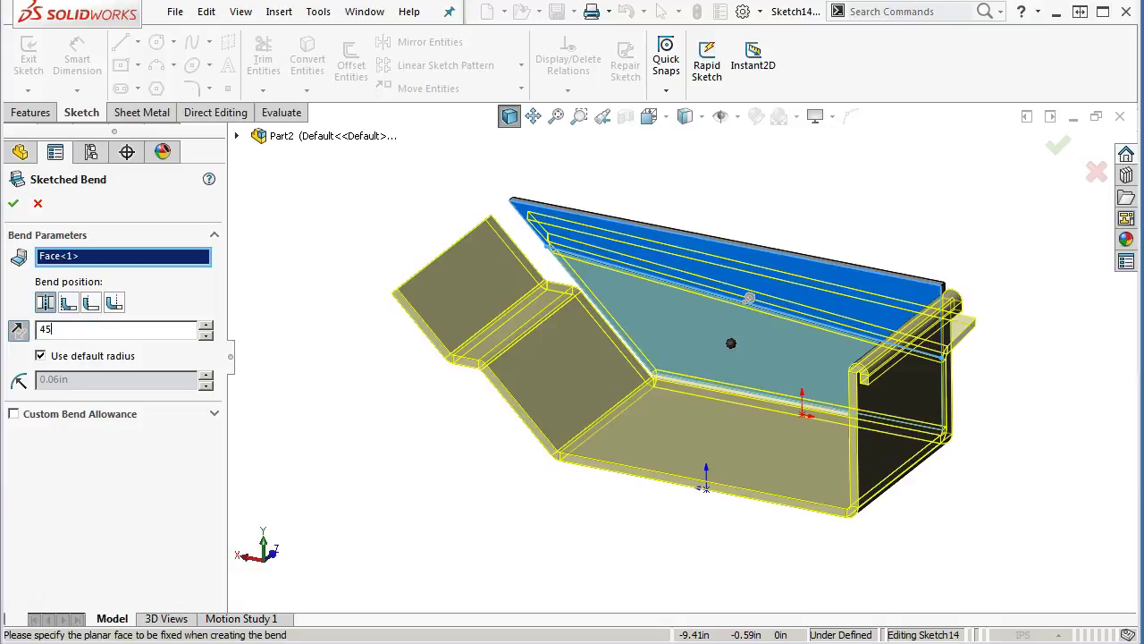
key("Return")
middle_click_drag(593, 408, 593, 438)
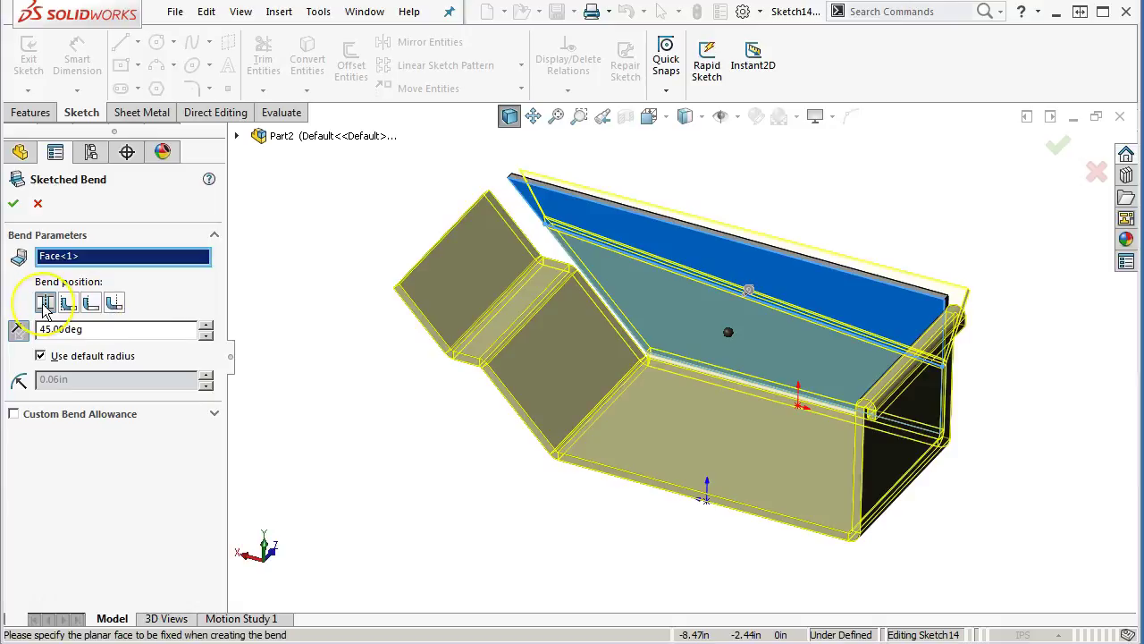
left_click(13, 204)
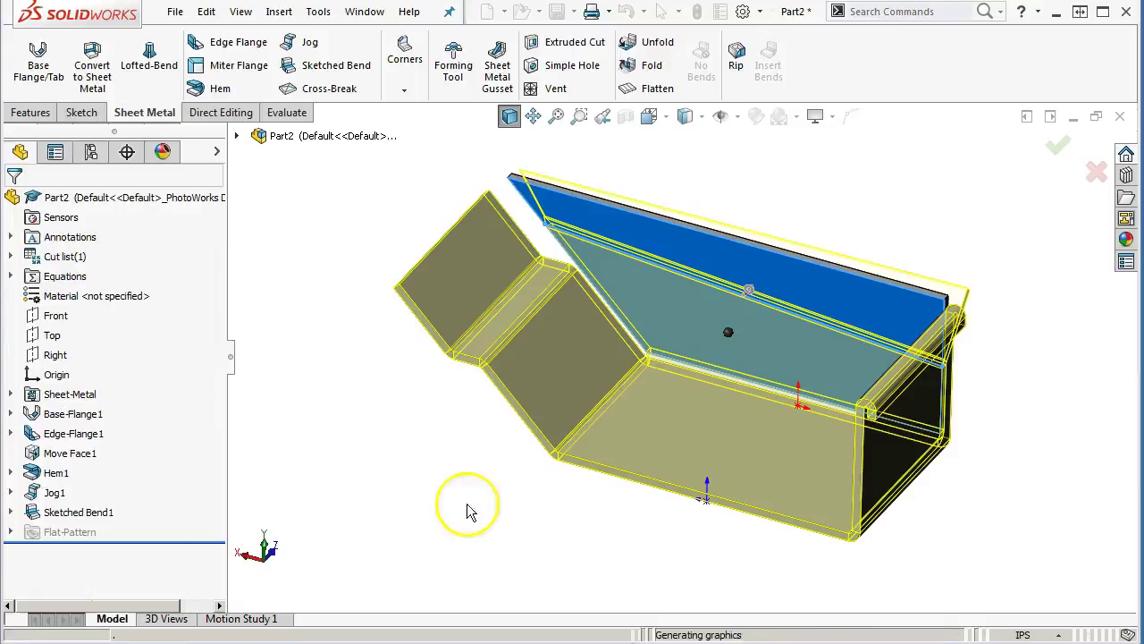
mouse_move(518, 523)
middle_mouse_down()
mouse_move(504, 439)
mouse_move(465, 414)
mouse_move(324, 411)
mouse_move(417, 416)
mouse_move(498, 439)
mouse_move(519, 486)
mouse_move(517, 529)
middle_mouse_up()
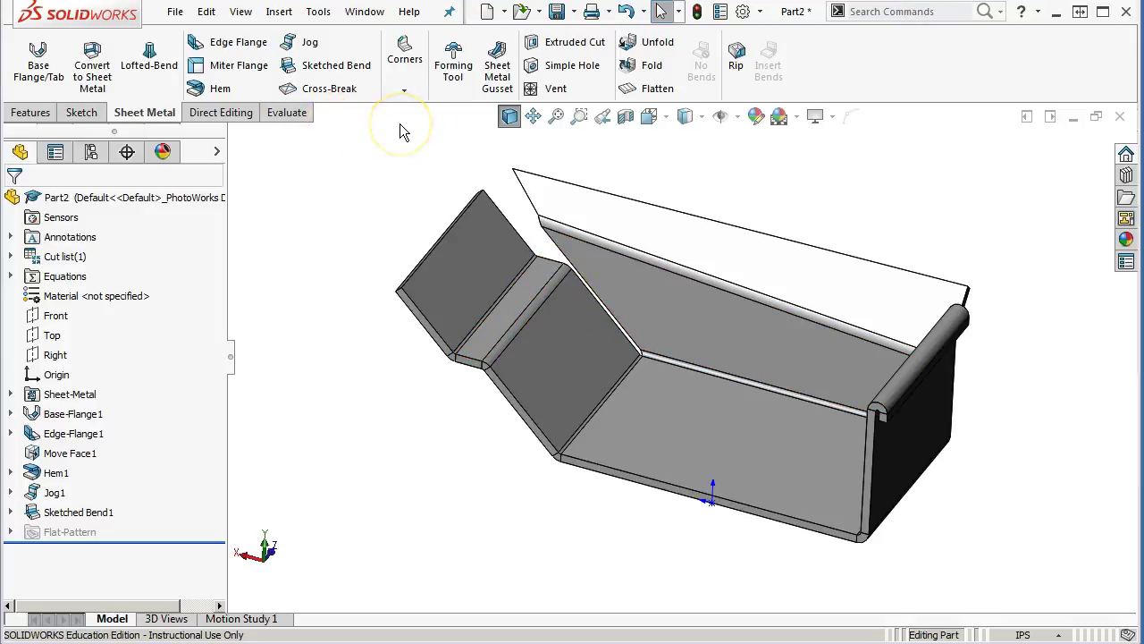
Examine the open corner between the long back wall and the slanted wall from the outside.
left_click(404, 91)
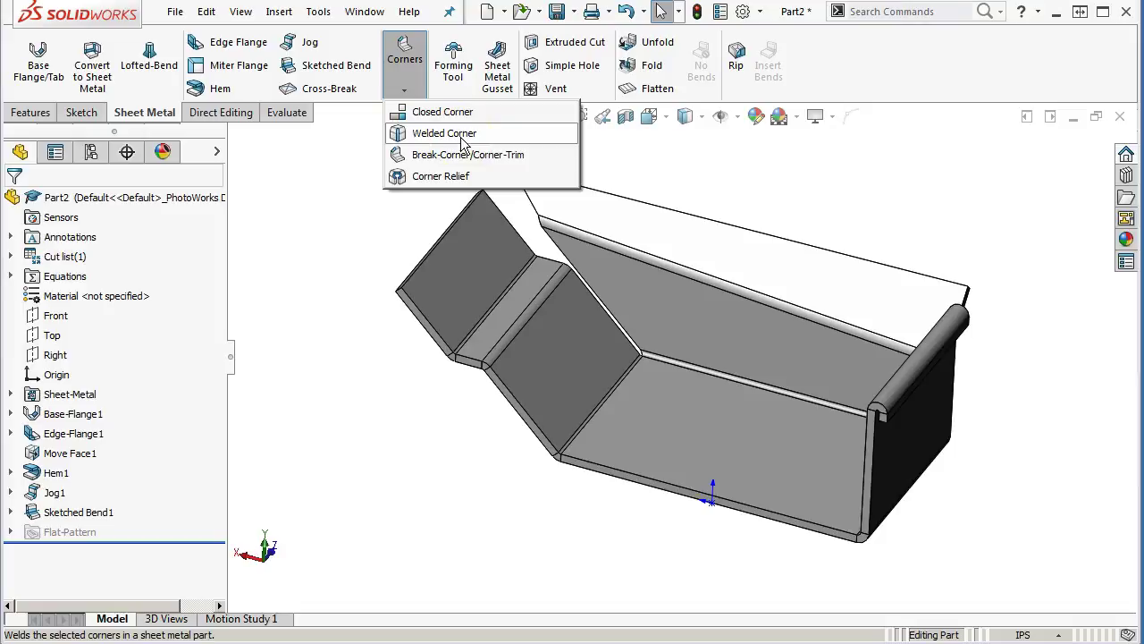
left_click(466, 116)
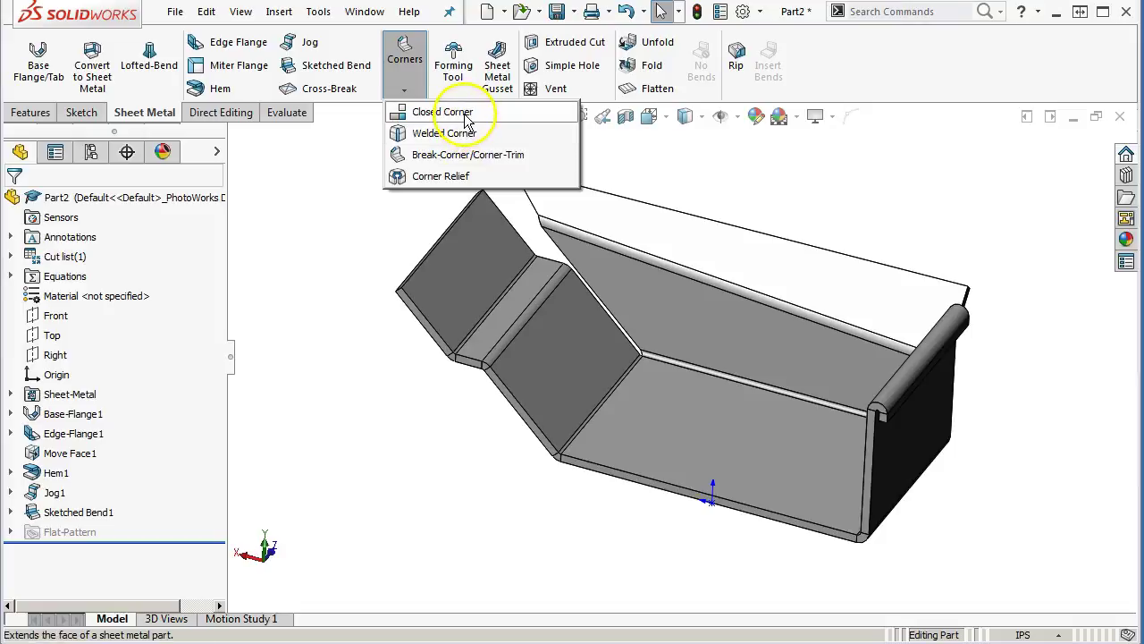
left_click(746, 183)
middle_click_drag(747, 183, 889, 184)
scroll(608, 396, "down", 5)
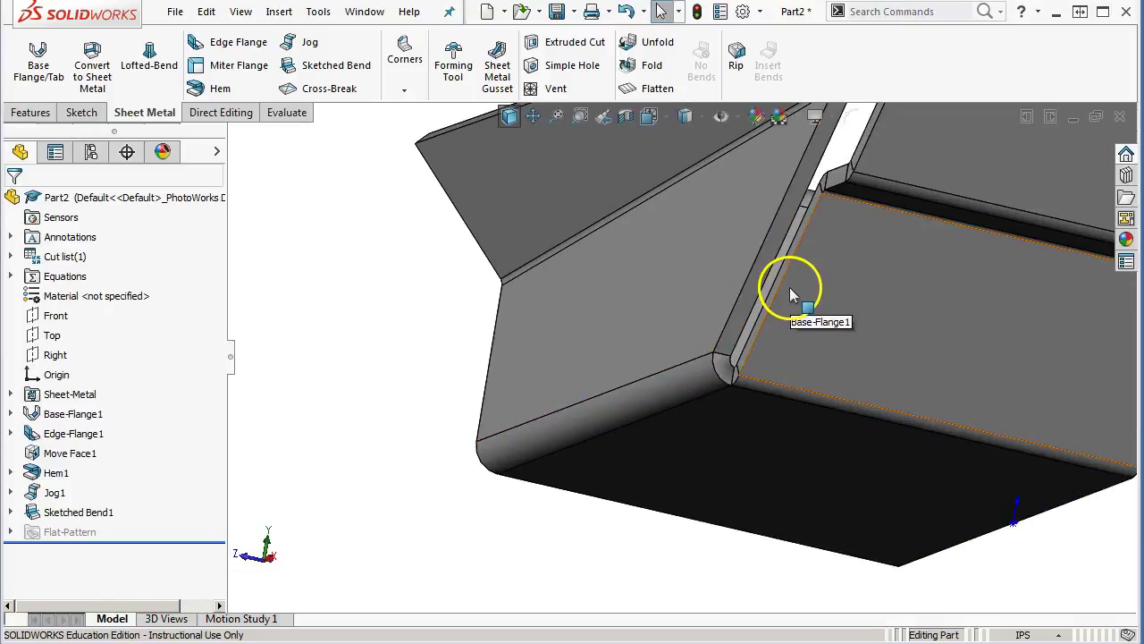
scroll(785, 282, "up", 5)
middle_click_drag(741, 301, 591, 188)
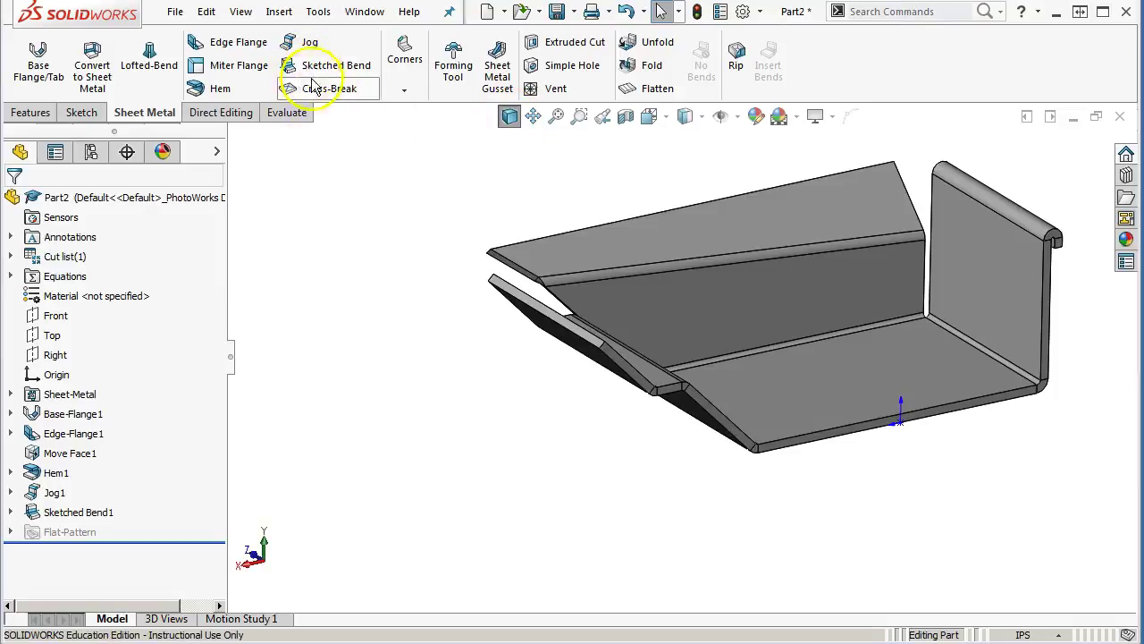
Start a welded corner on the jogged wall's lower side face, with the back wall's slanted edge face as the stopping face.
left_click(404, 89)
left_click(434, 134)
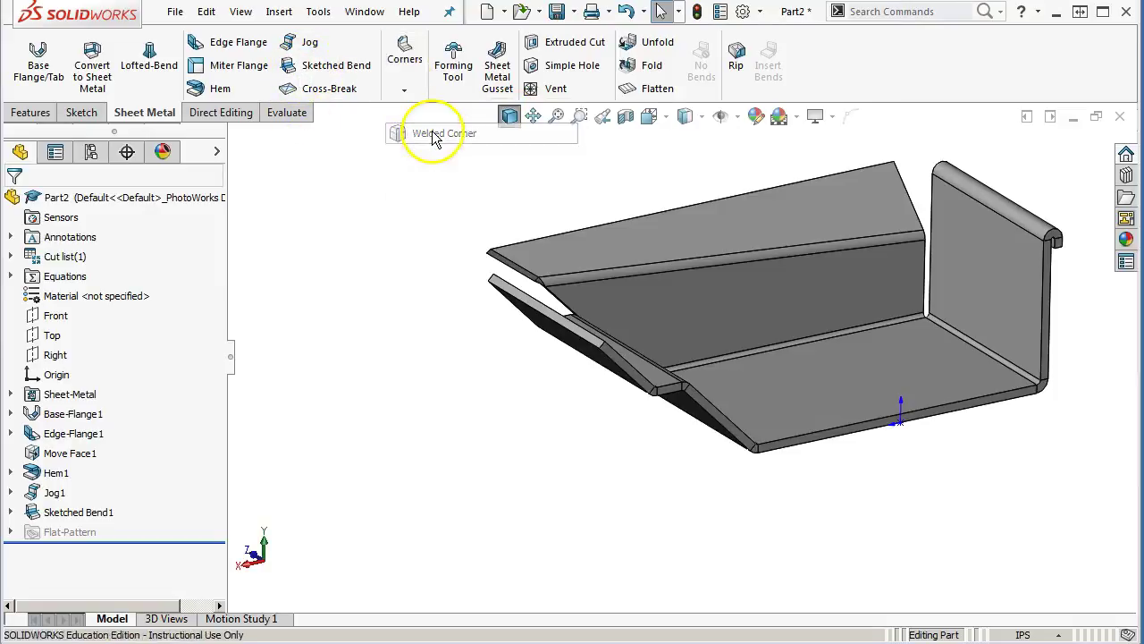
middle_click_drag(346, 256, 492, 172)
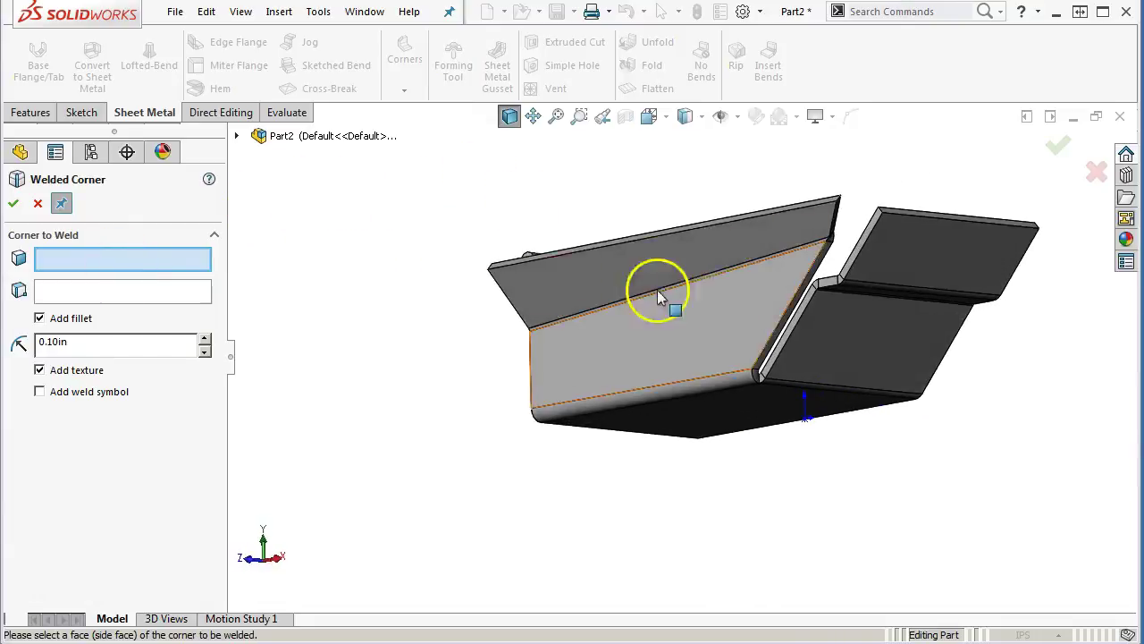
scroll(661, 299, "down", 5)
left_click(735, 304)
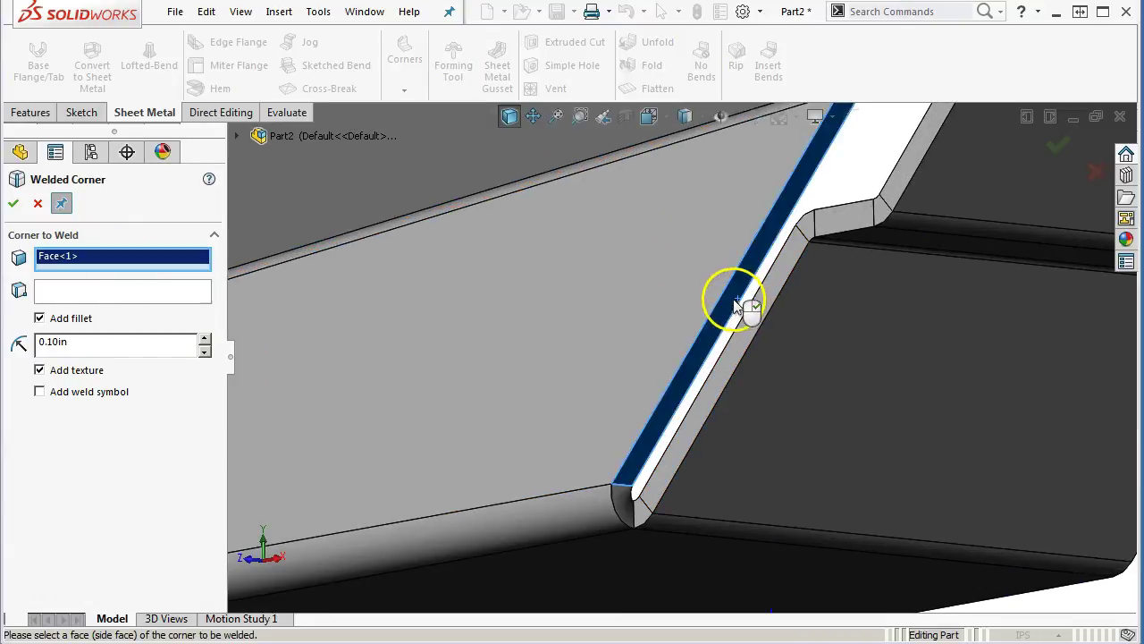
left_click(747, 336)
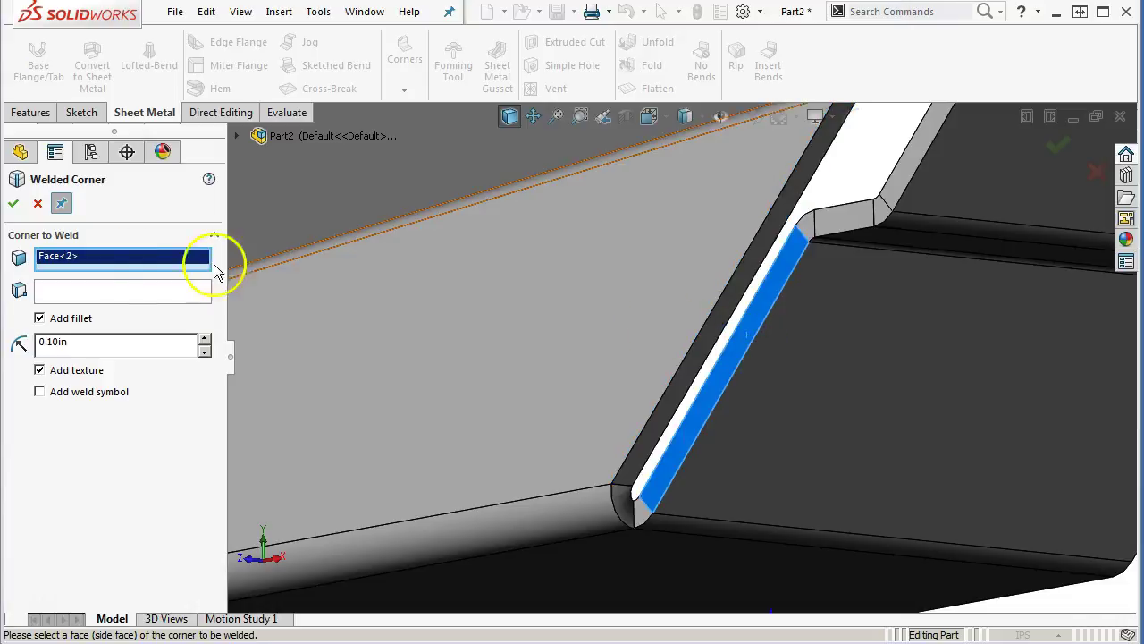
left_click(114, 289)
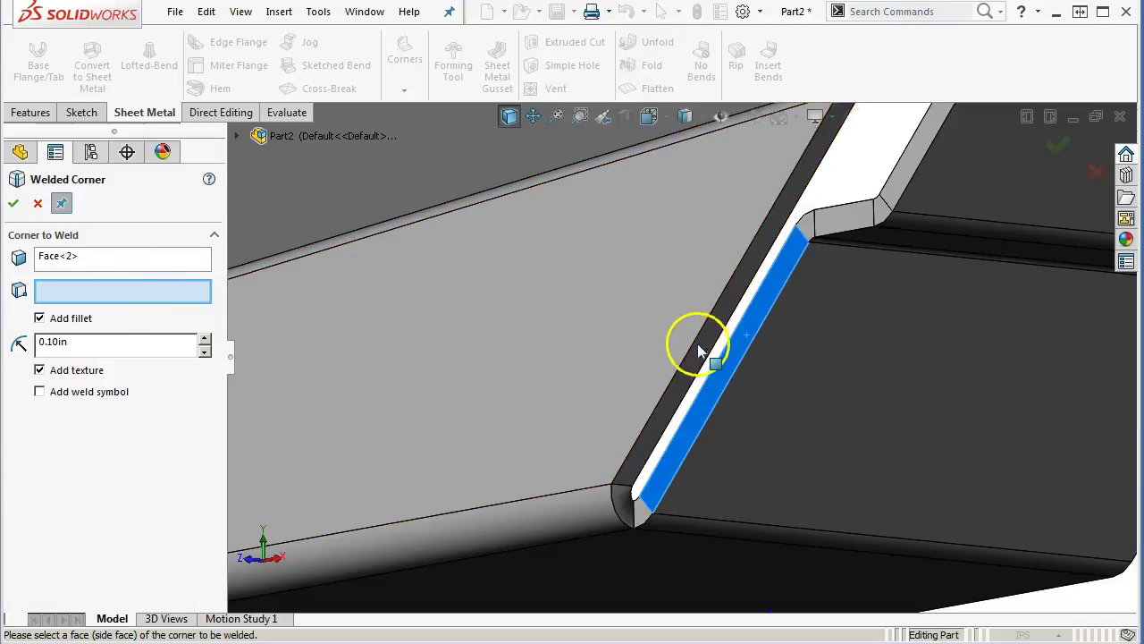
left_click(415, 313)
middle_click_drag(625, 330, 623, 383)
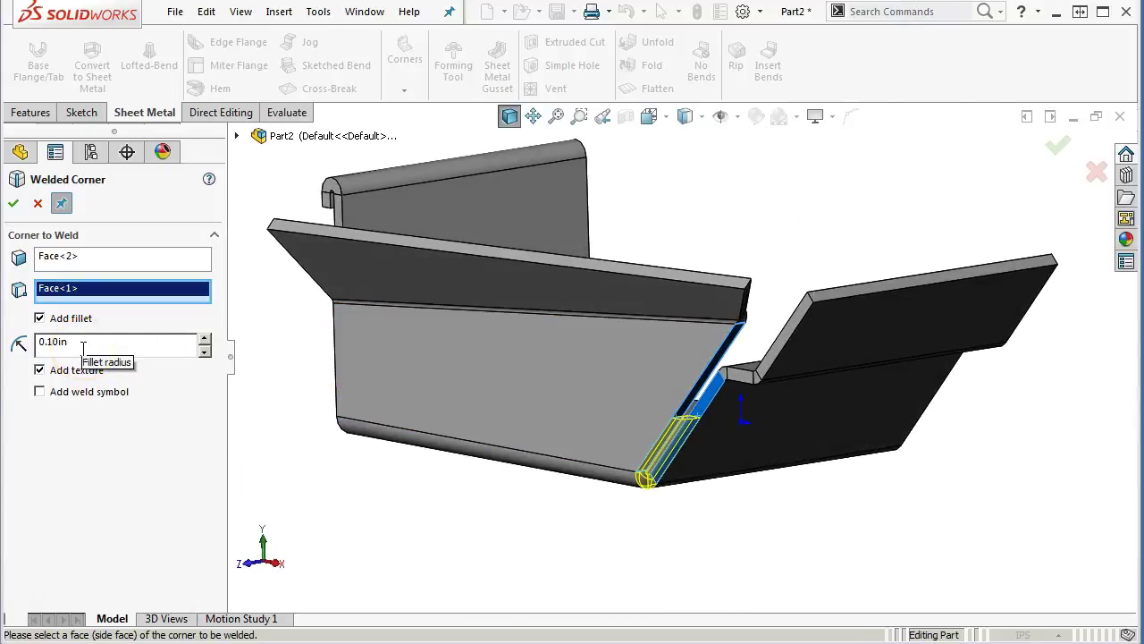
Accept the welded corner with a 0.10 in fillet and added texture, and leave the command.
left_click(93, 419)
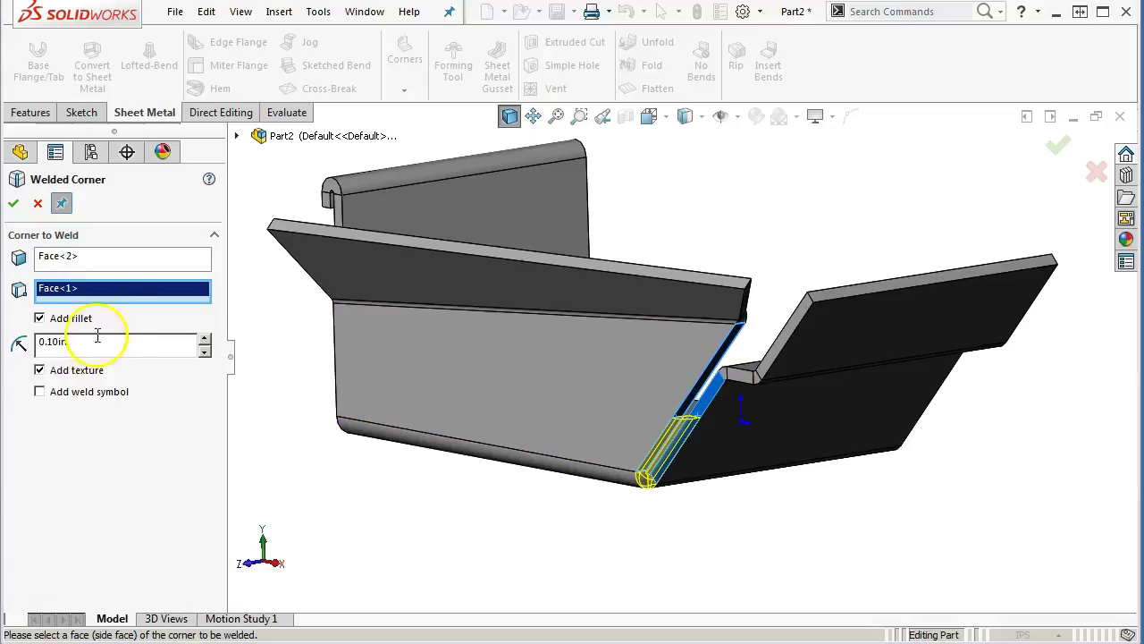
left_click(14, 203)
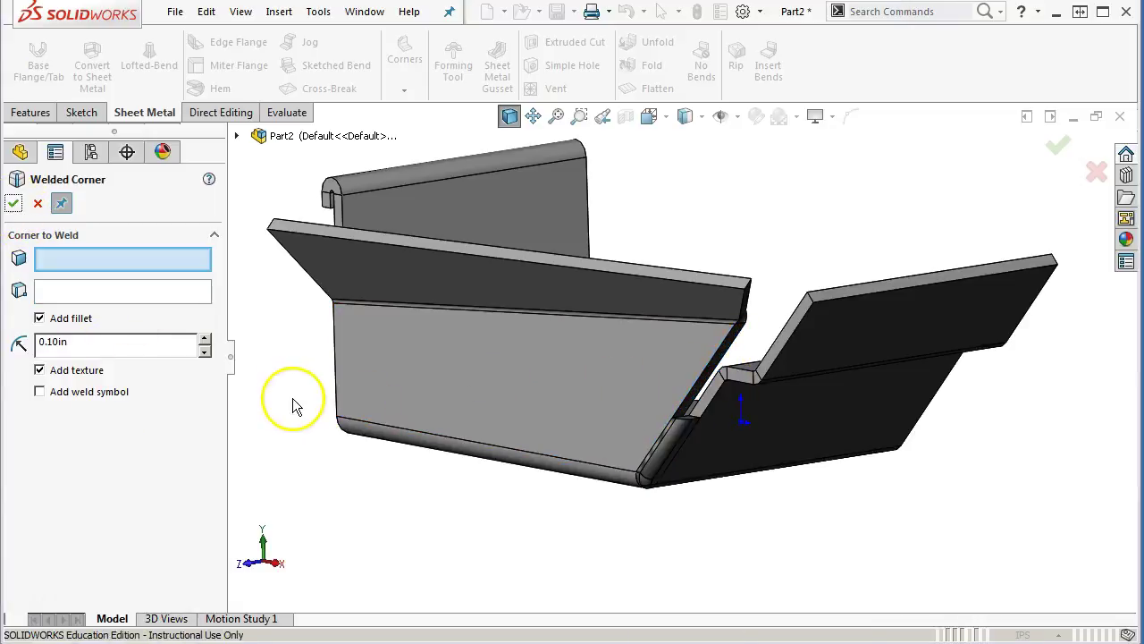
middle_click_drag(468, 450, 418, 452)
left_click(35, 204)
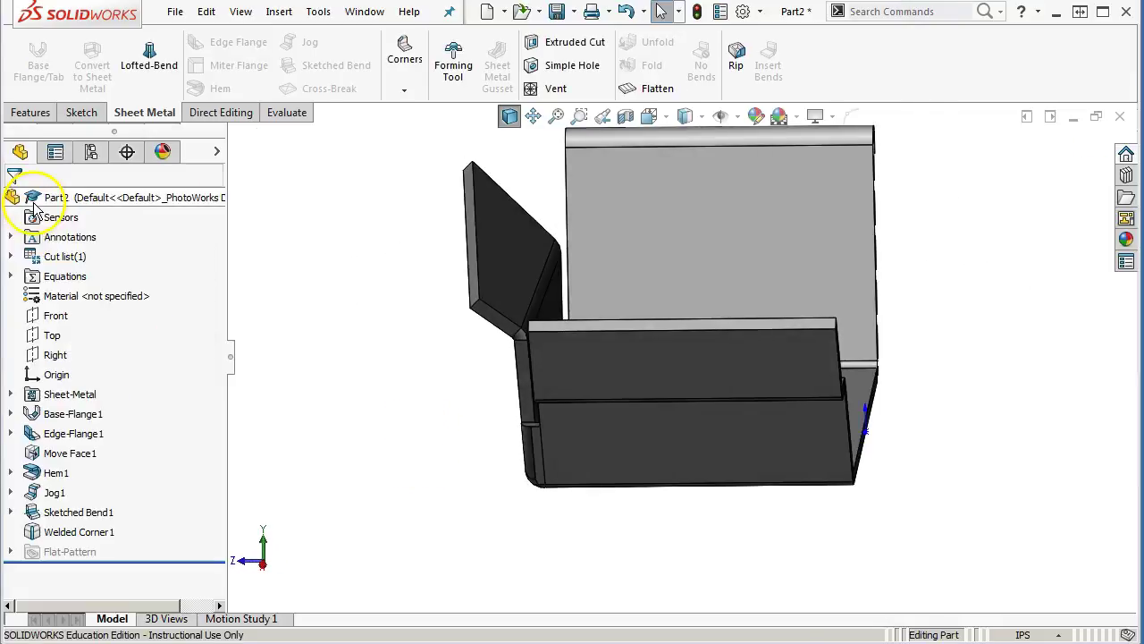
Examine the welded corner among the sheet metal body's features in the cut list and return to the isometric view.
left_click(10, 257)
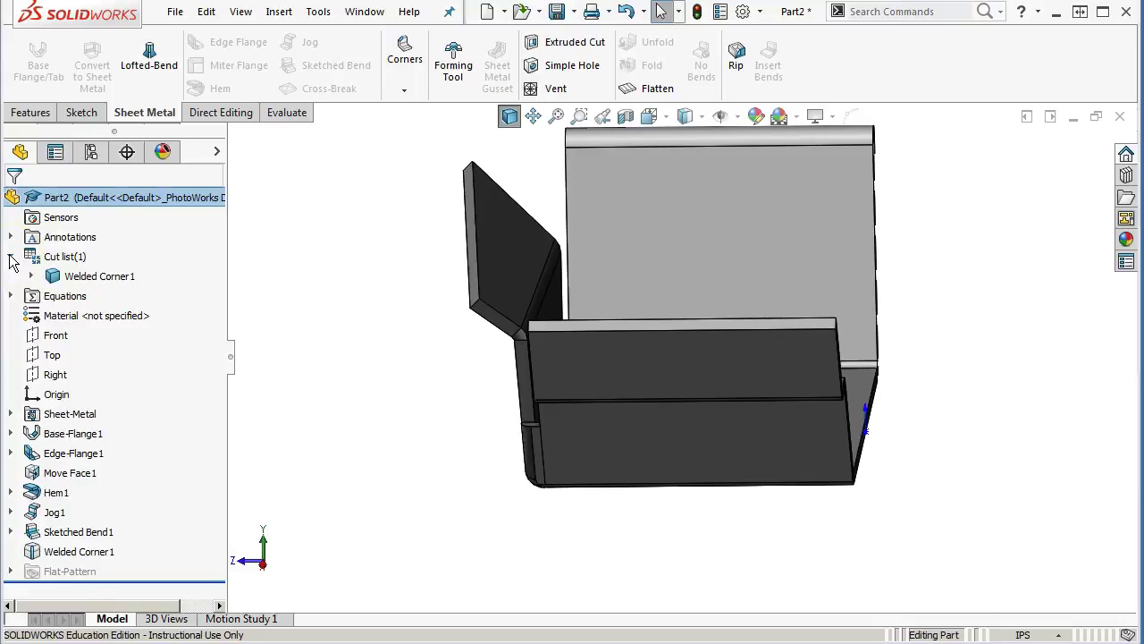
left_click(63, 281)
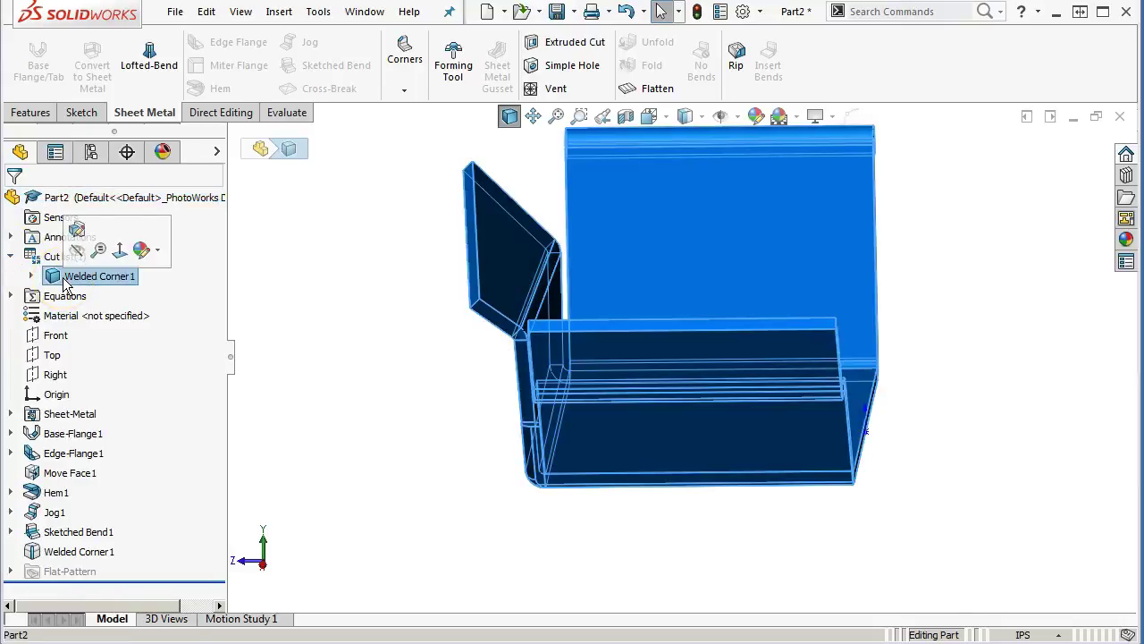
left_click(32, 277)
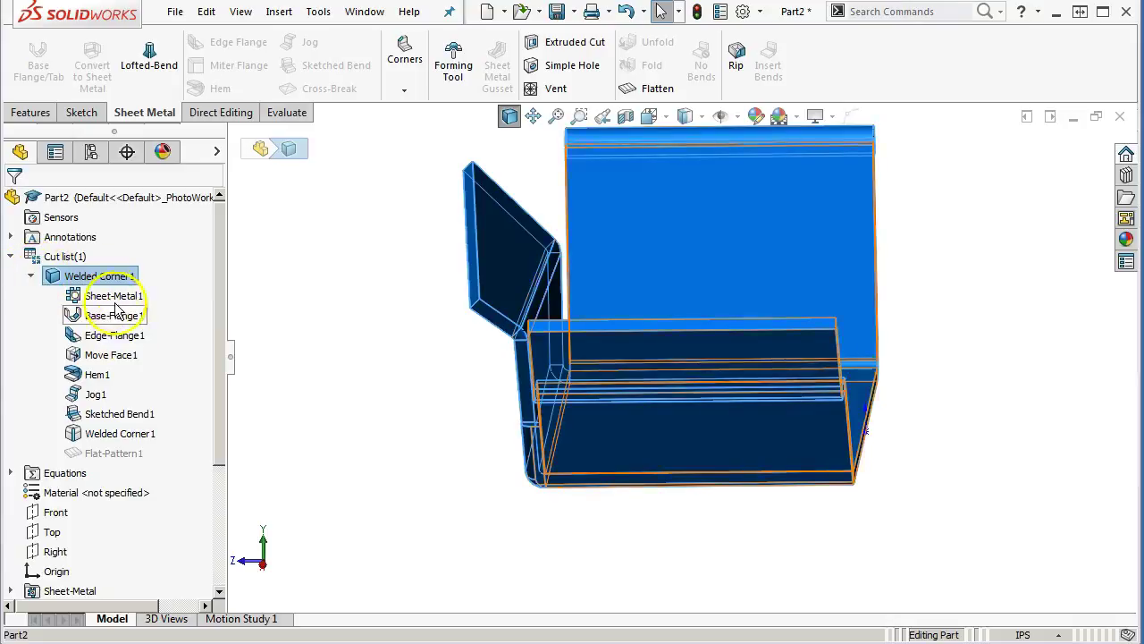
left_click(121, 434)
middle_click_drag(375, 385, 180, 343)
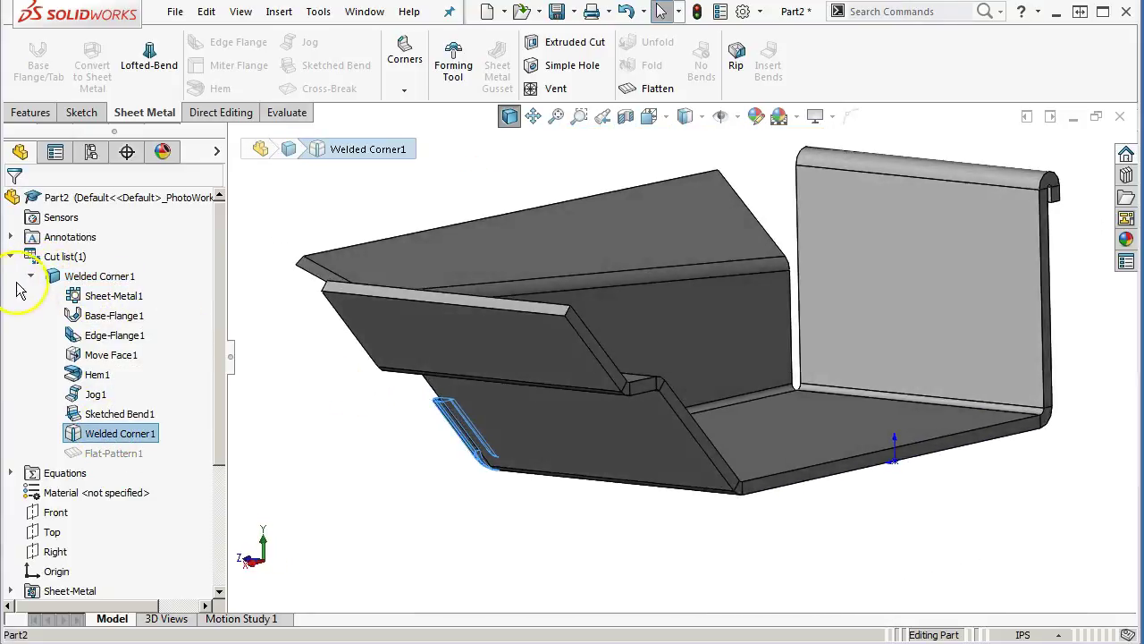
left_click(11, 256)
left_click(392, 468)
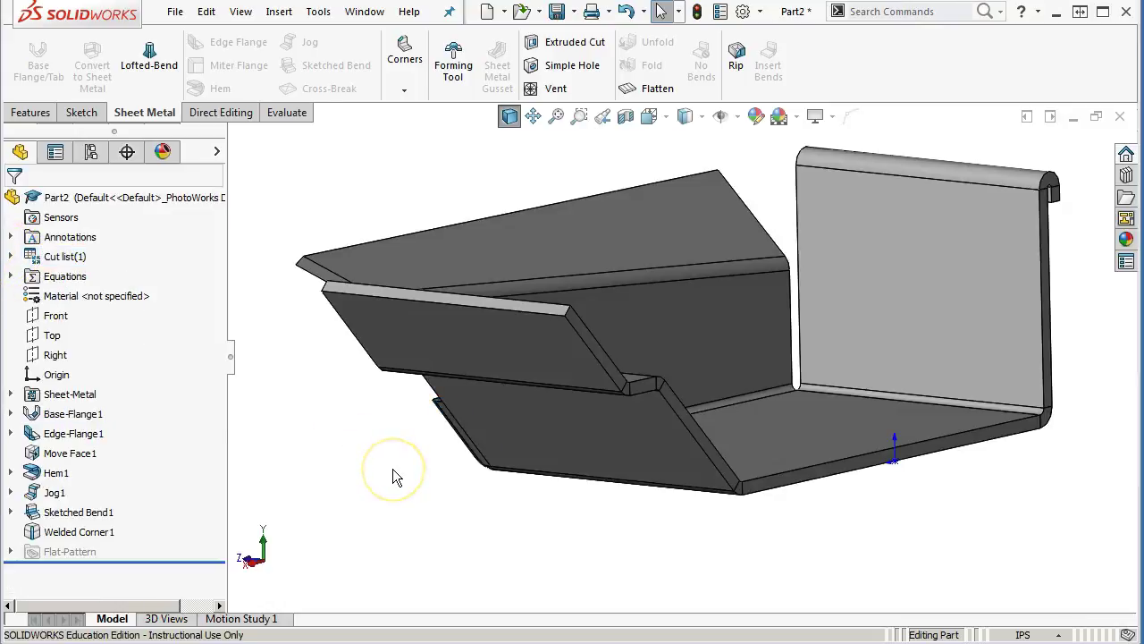
key("ctrl+7")
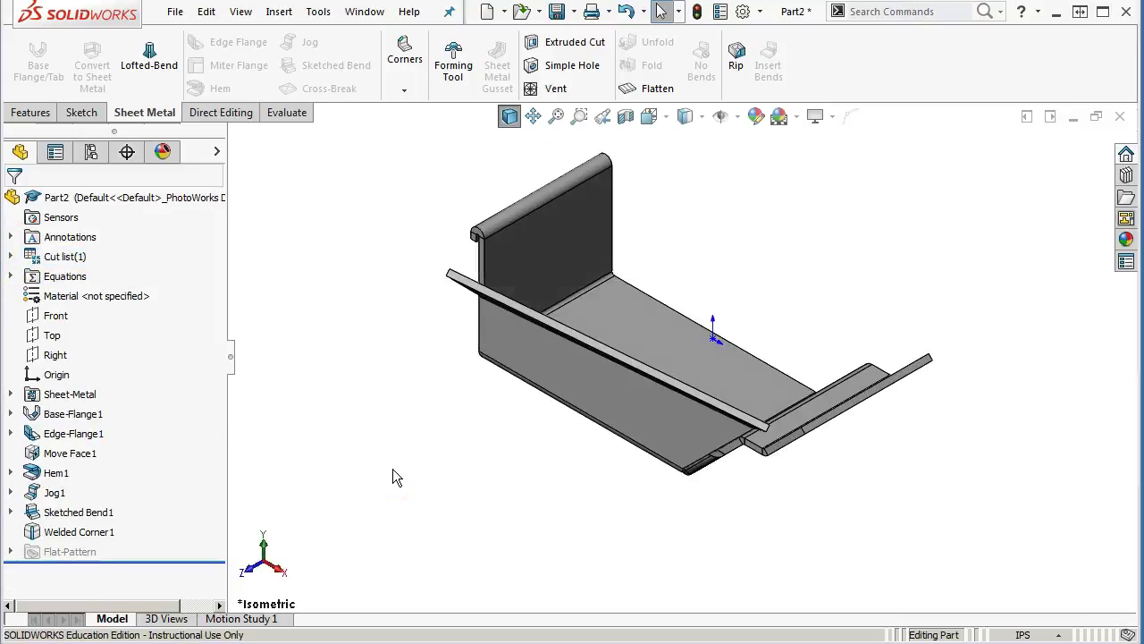
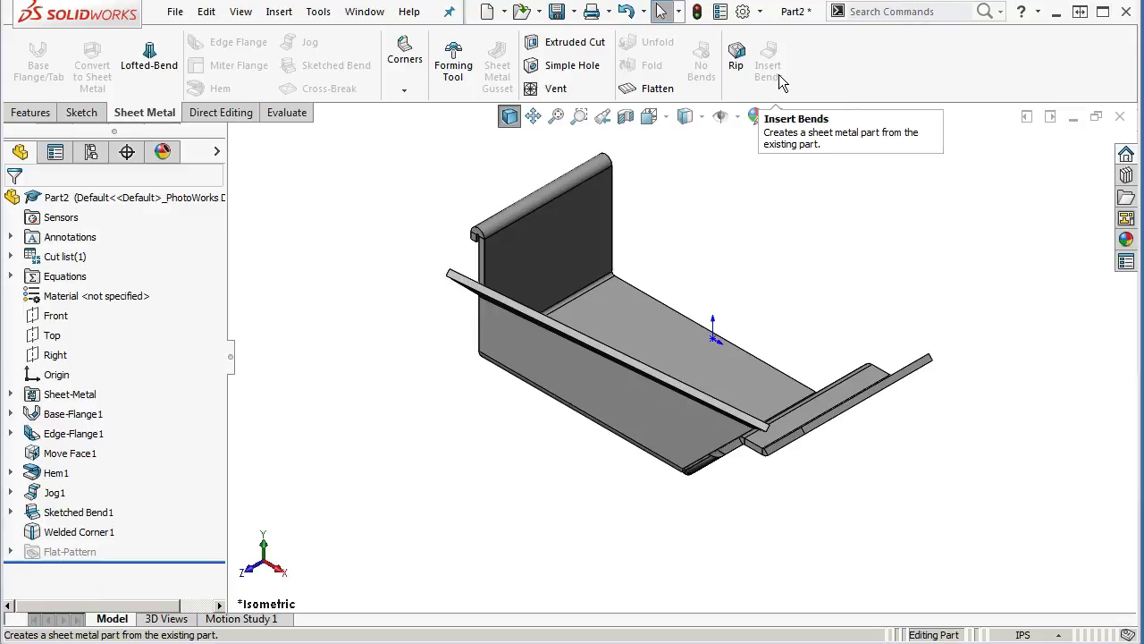
Browse the Design Library to the embosses folder of the forming tools.
left_click(757, 217)
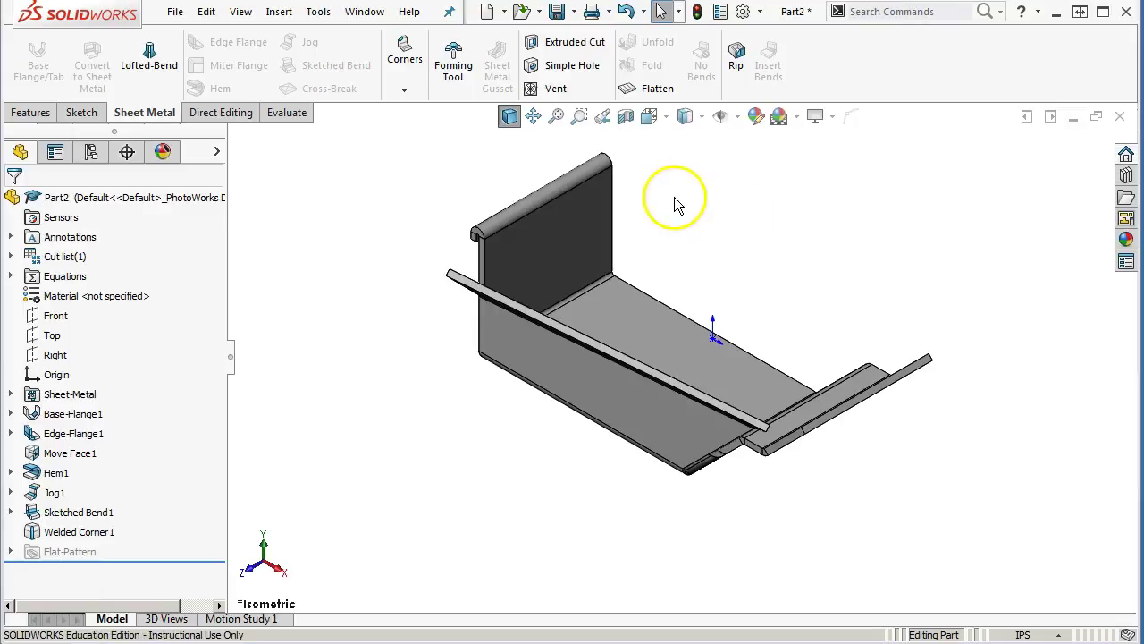
left_click(1126, 176)
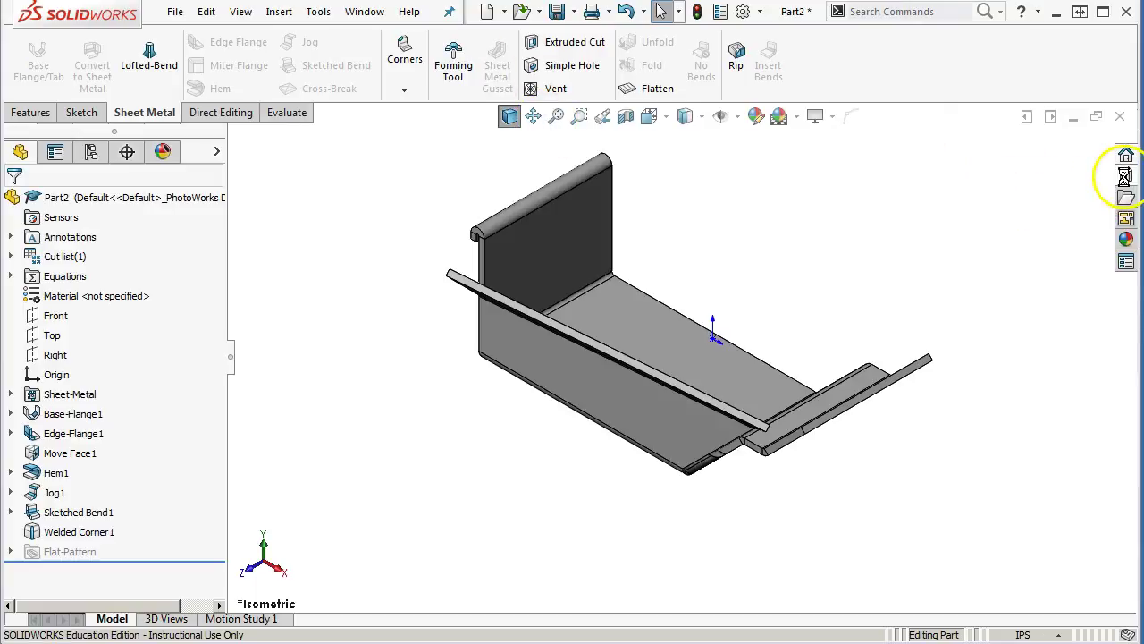
left_click(947, 167)
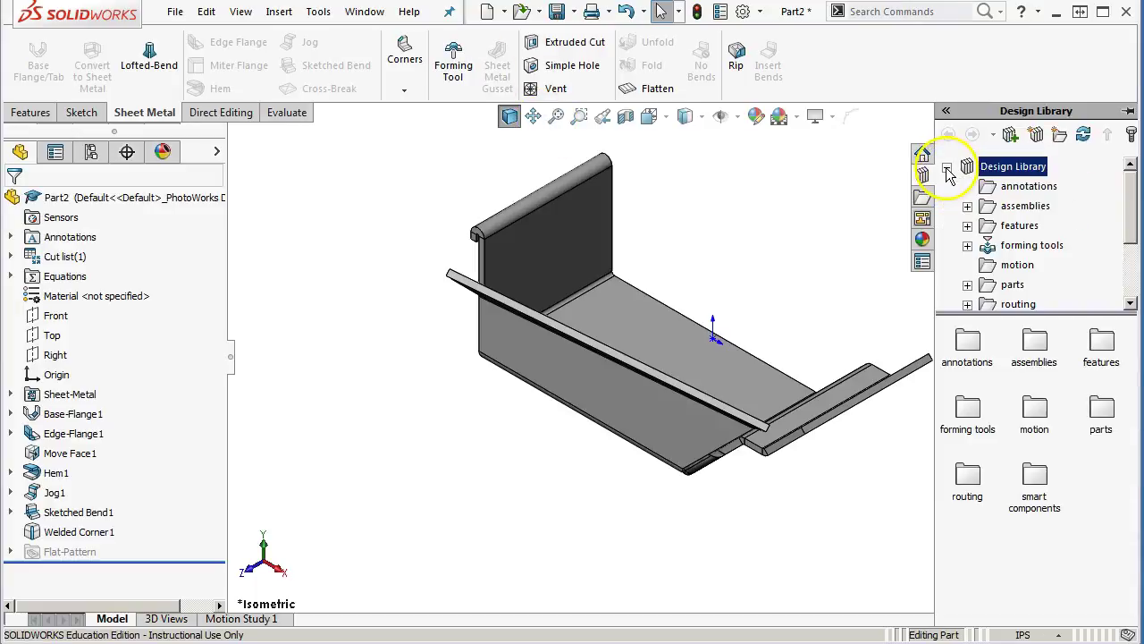
left_click(967, 244)
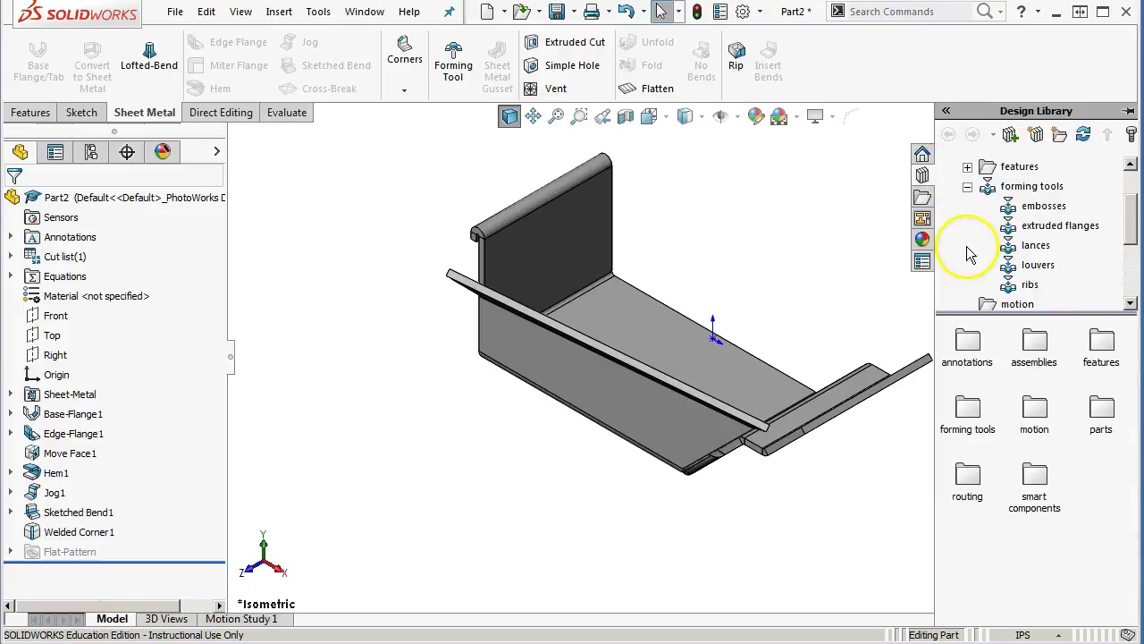
left_click(1035, 210)
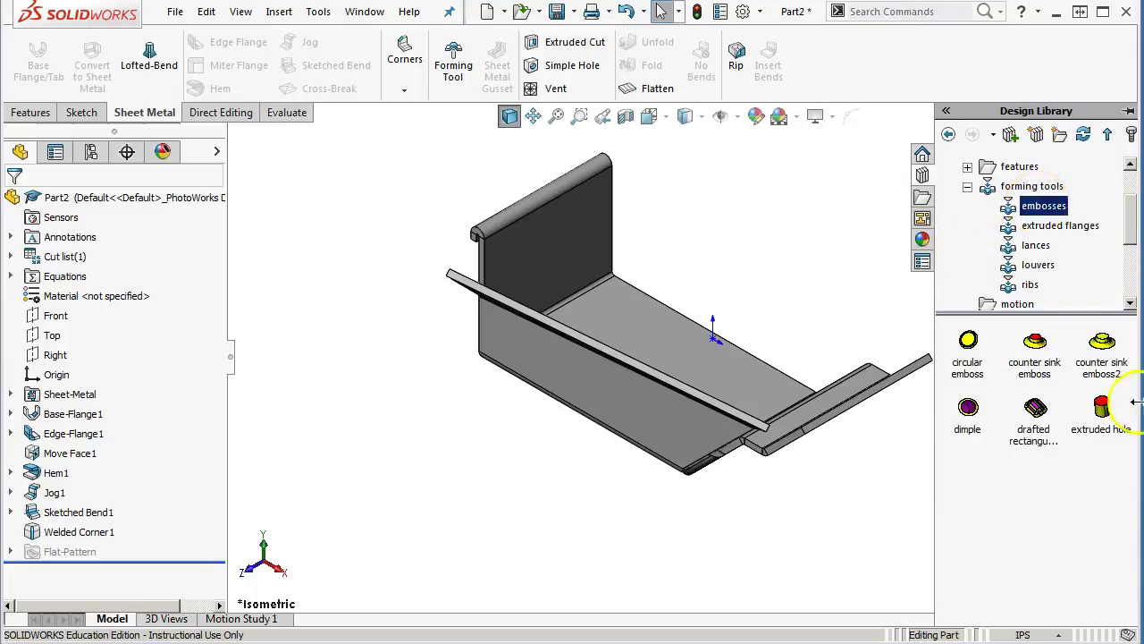
Open the counter sink emboss forming tool, inspect its red face and features, and close the file.
left_click(1037, 353)
right_click(1037, 353)
left_click(1053, 359)
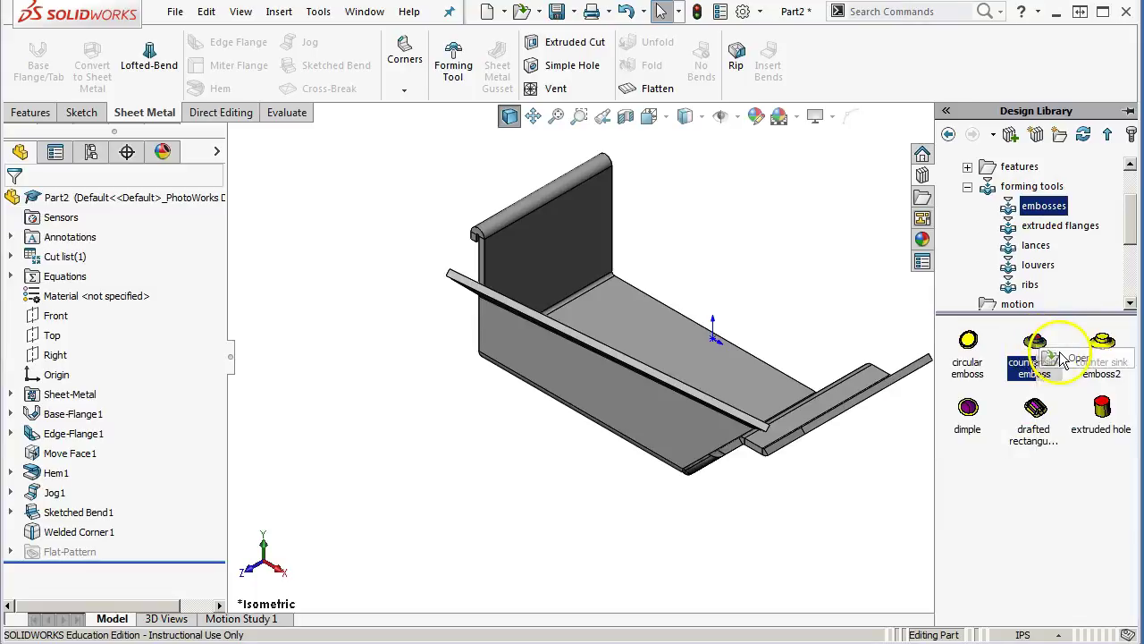
middle_click_drag(702, 312, 370, 352)
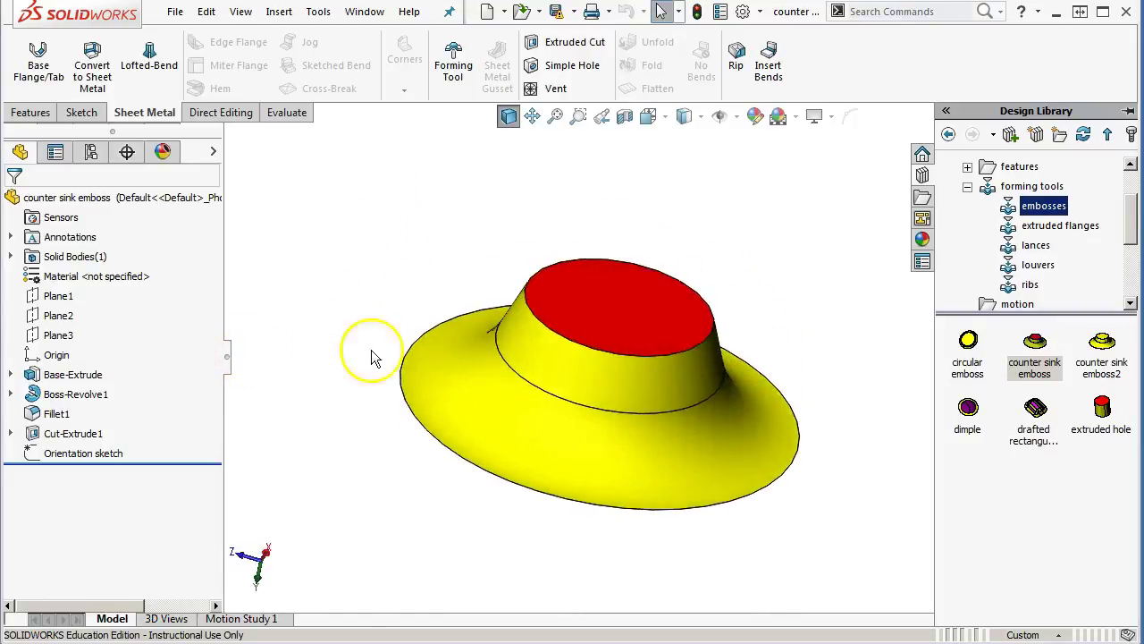
mouse_move(505, 356)
middle_mouse_down()
mouse_move(597, 203)
mouse_move(582, 237)
middle_mouse_up()
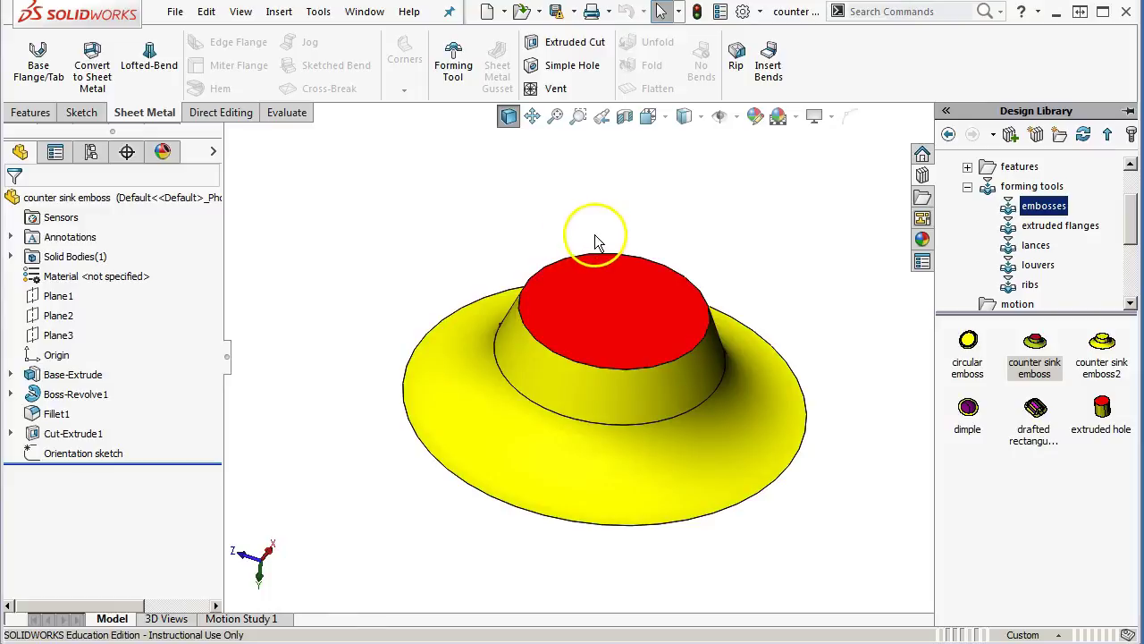
right_click(601, 299)
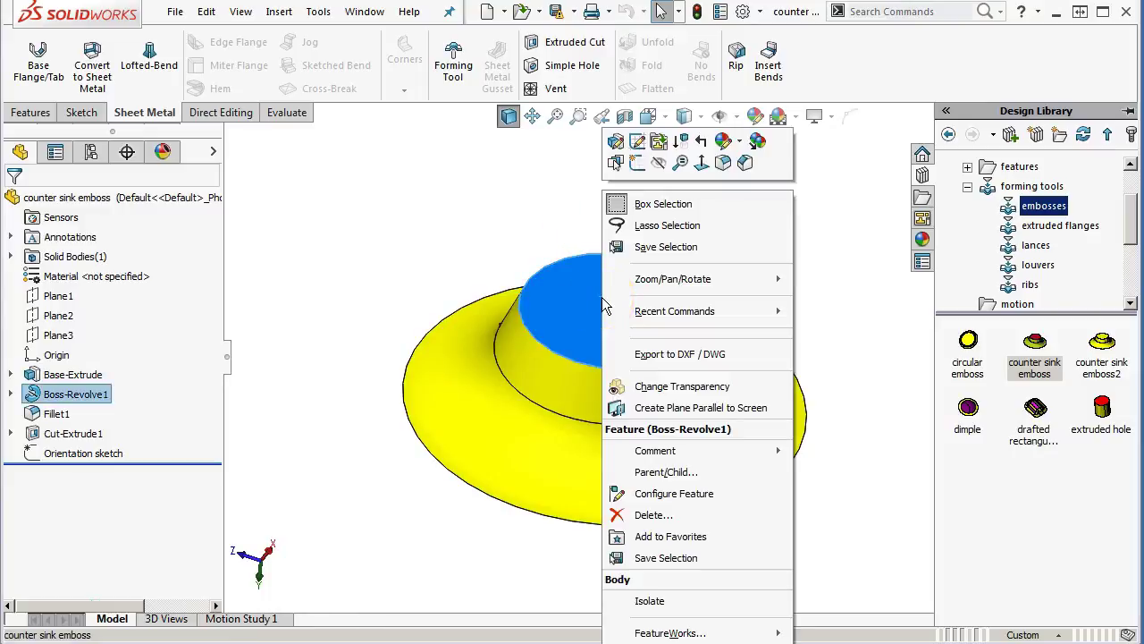
left_click(535, 203)
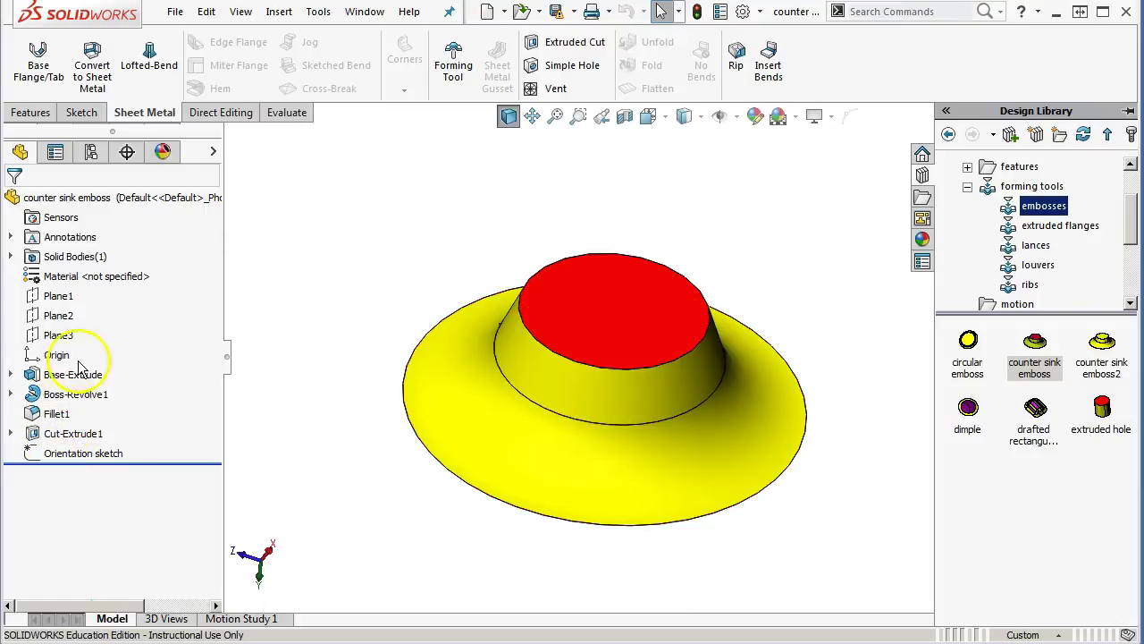
left_click(881, 145)
left_click(1121, 118)
Place the counter sink emboss on the middle of the part's floor and flip the tool to the opposite side.
middle_click_drag(1055, 166, 873, 259)
left_click(1126, 175)
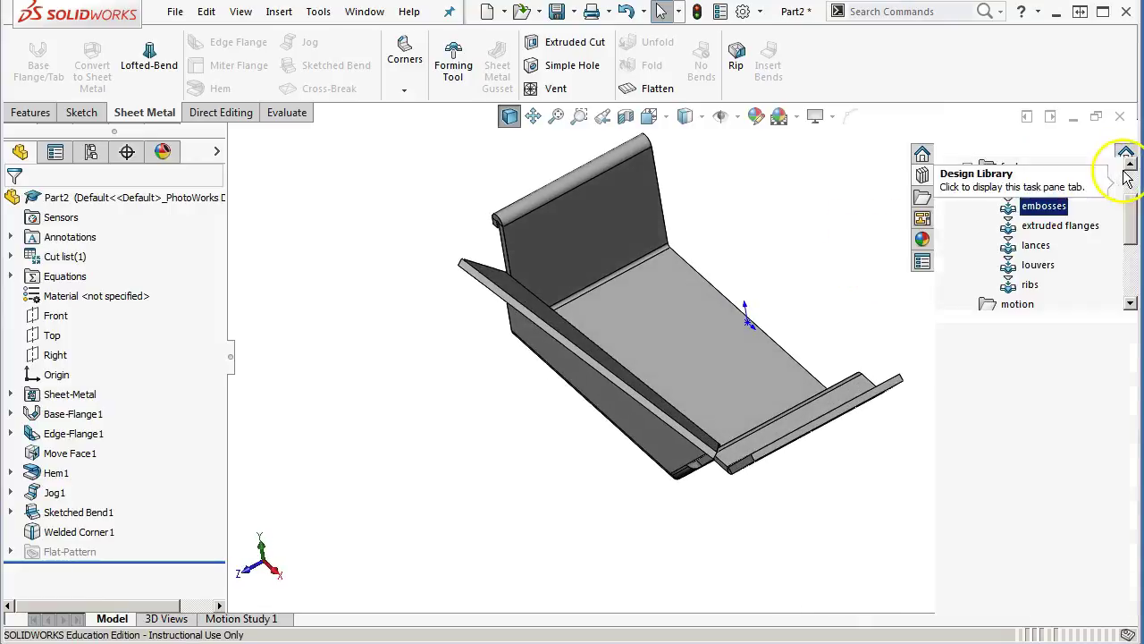
left_click_drag(1035, 344, 681, 340)
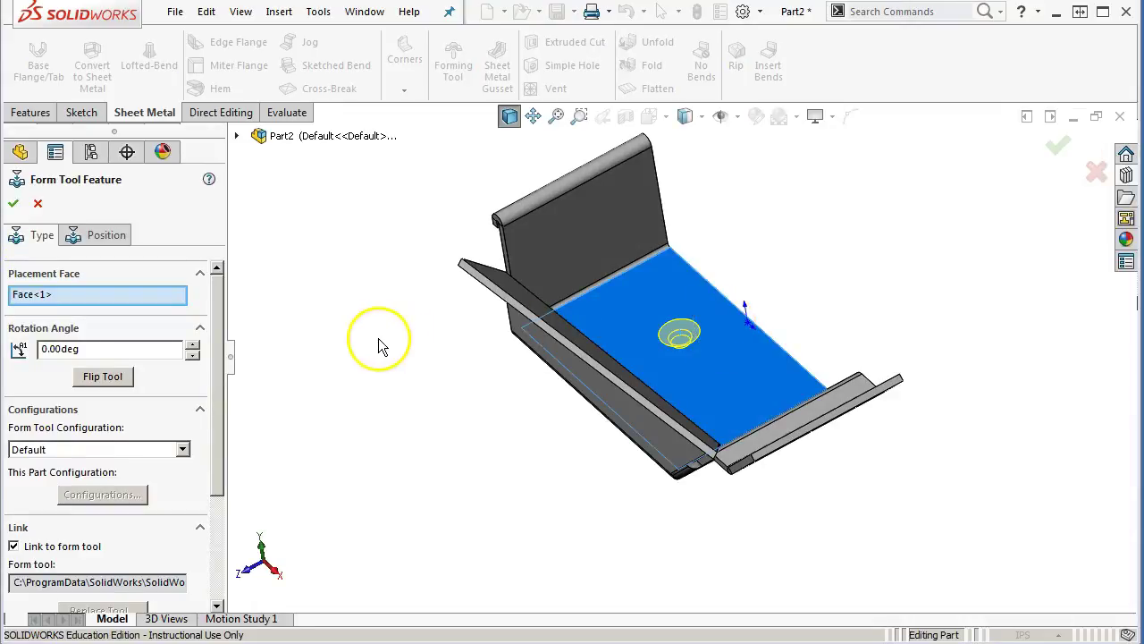
left_click(104, 379)
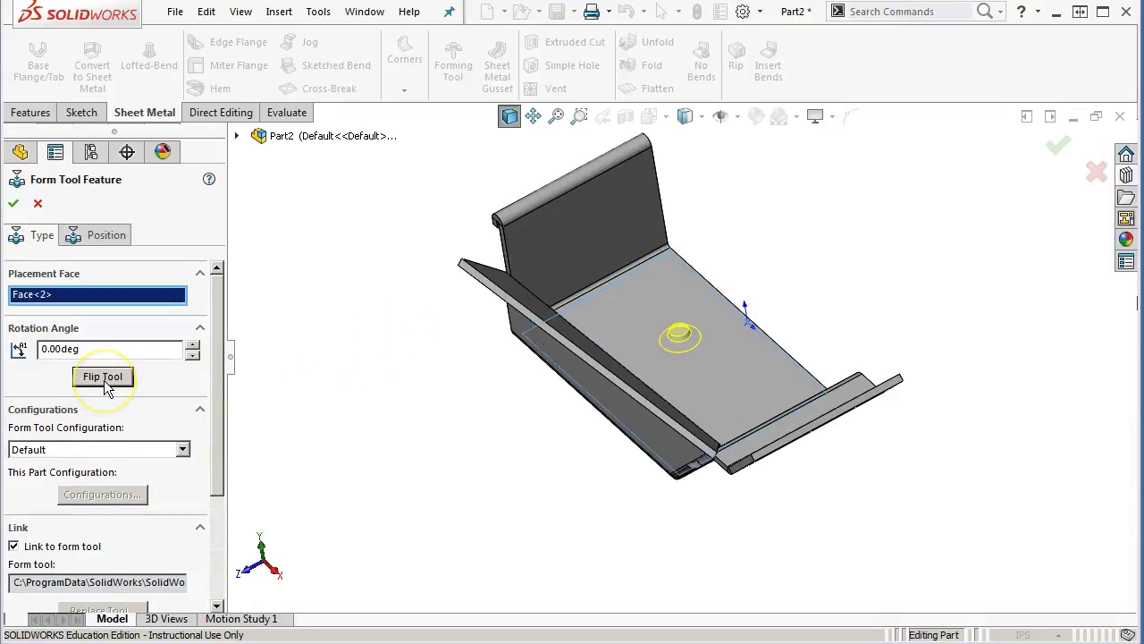
left_click_drag(221, 355, 221, 399)
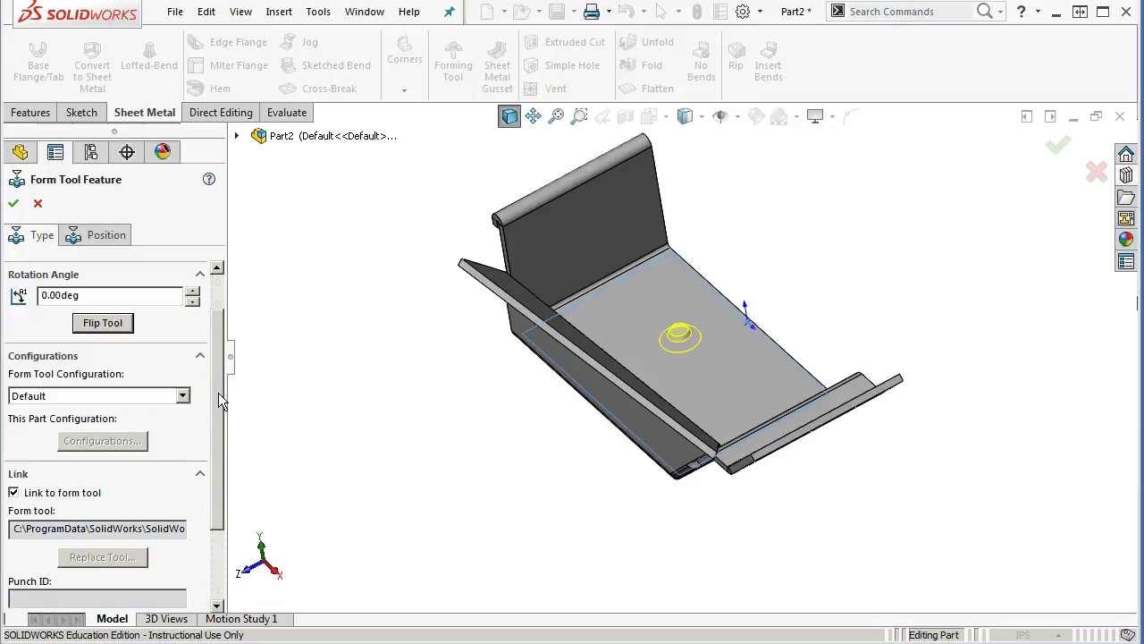
left_click_drag(219, 393, 220, 350)
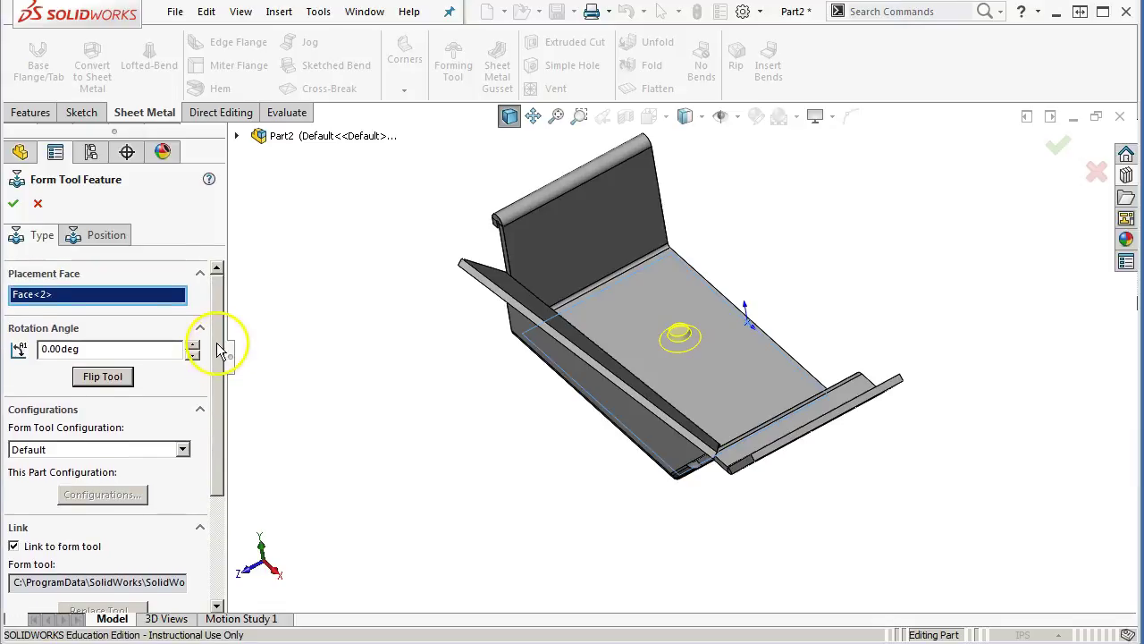
Move the counter sink emboss's position point to the back end of the floor, near the hemmed flange.
left_click(107, 236)
scroll(689, 344, "down", 4)
right_click(724, 188)
left_click(759, 194)
mouse_move(620, 312)
left_mouse_down()
mouse_move(673, 291)
mouse_move(605, 238)
mouse_move(598, 186)
left_mouse_up()
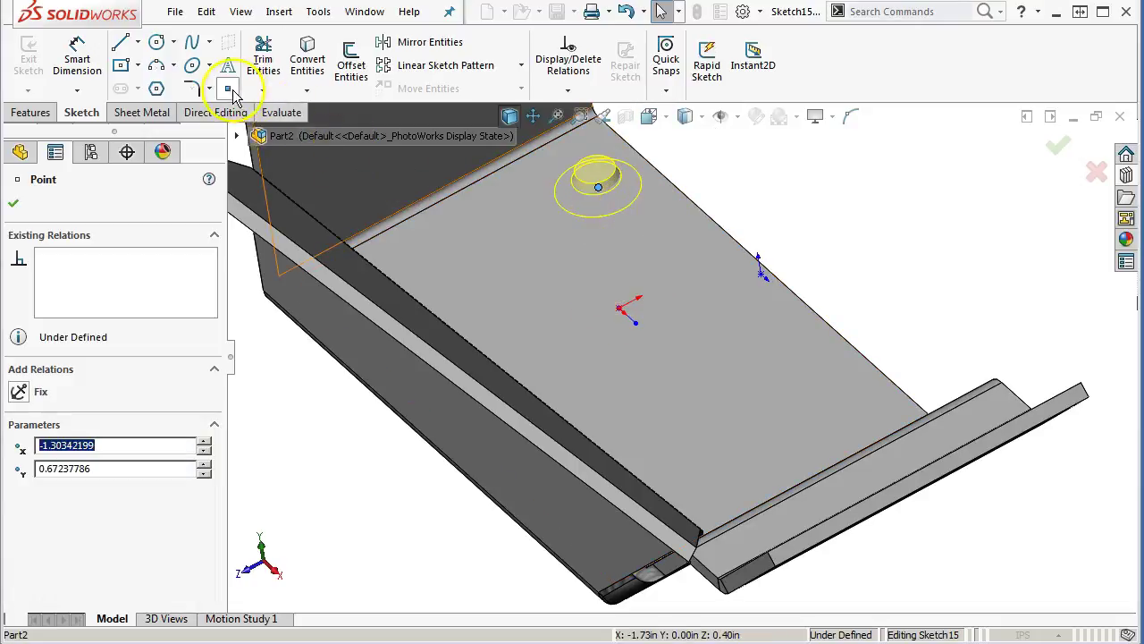
Add a second position point near the jogged end of the floor and finish the form tool feature.
left_click(227, 87)
left_click(827, 395)
right_click(954, 239)
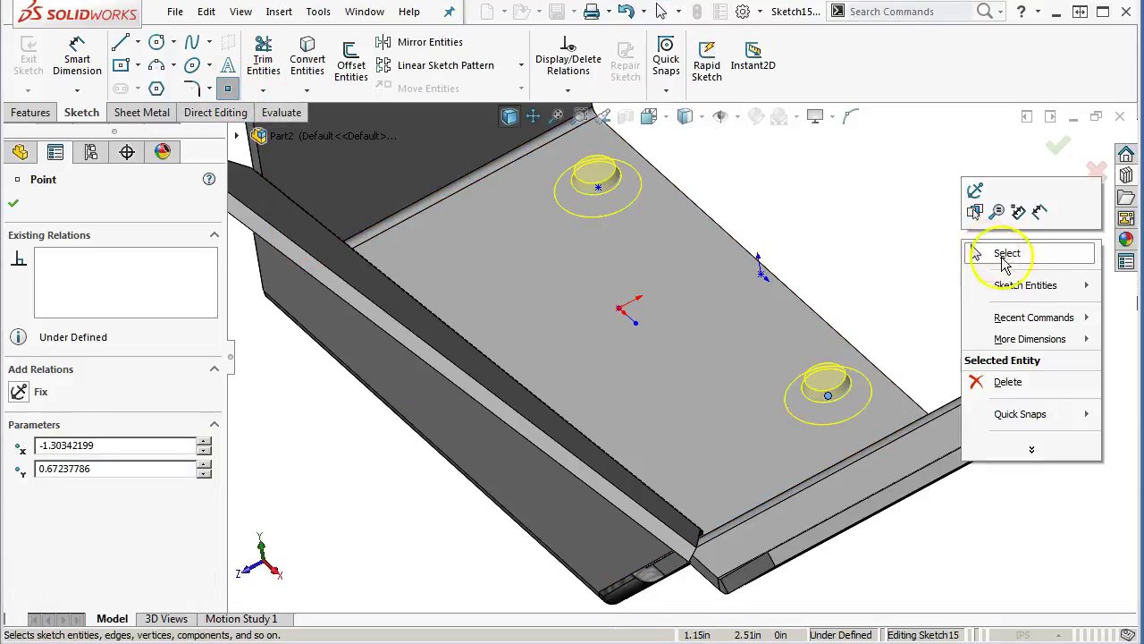
left_click(994, 253)
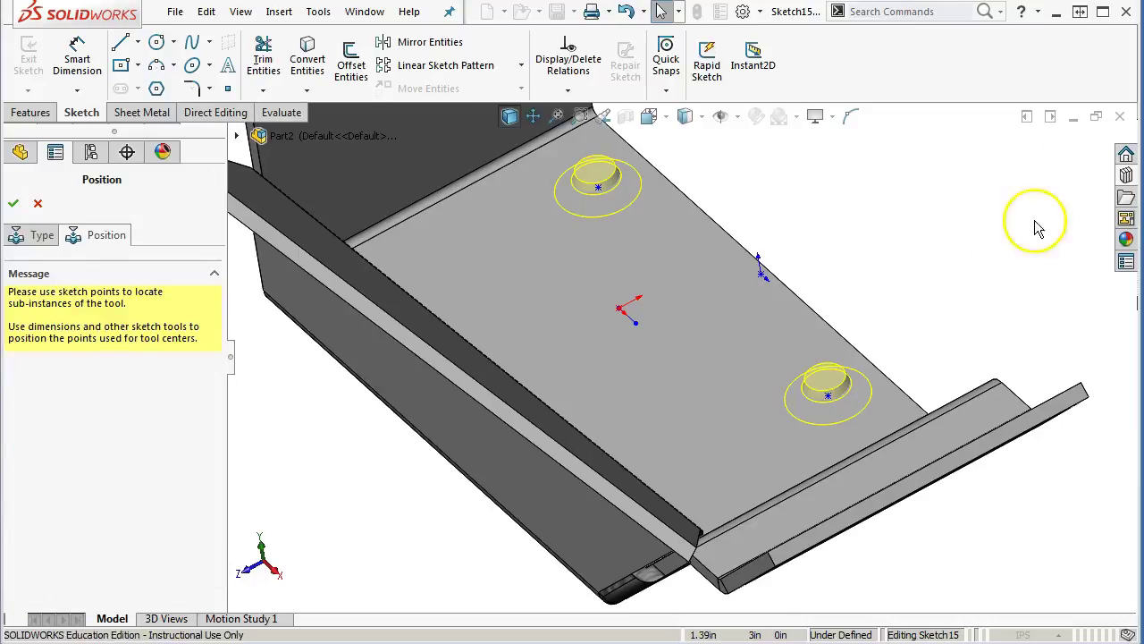
left_click(14, 203)
middle_click_drag(911, 370, 796, 287)
left_click(656, 336)
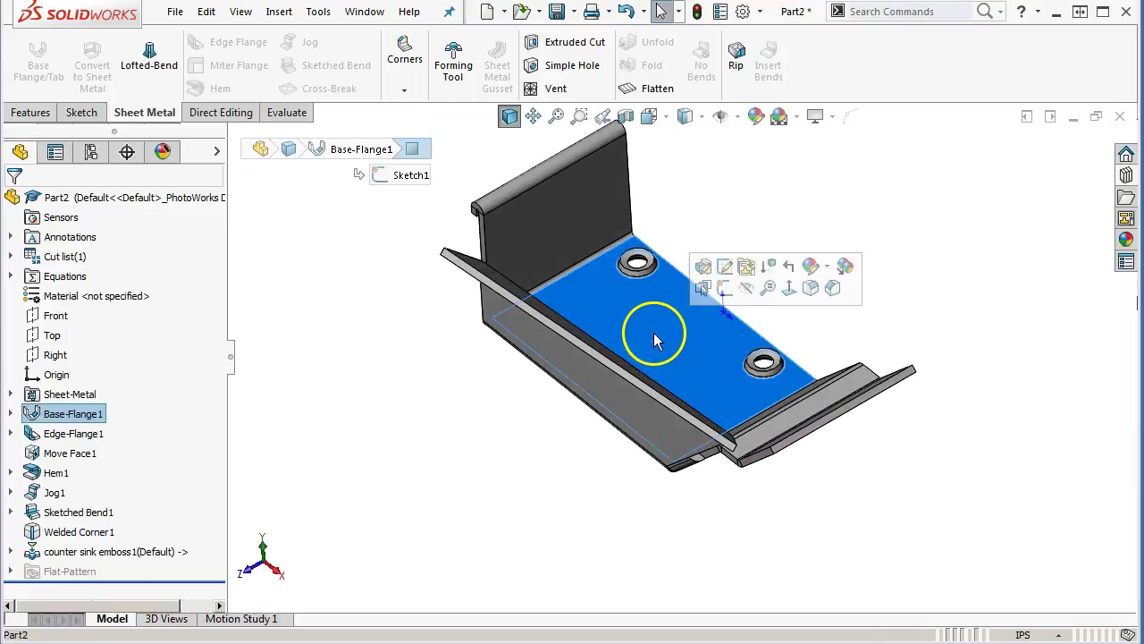
left_click(438, 349)
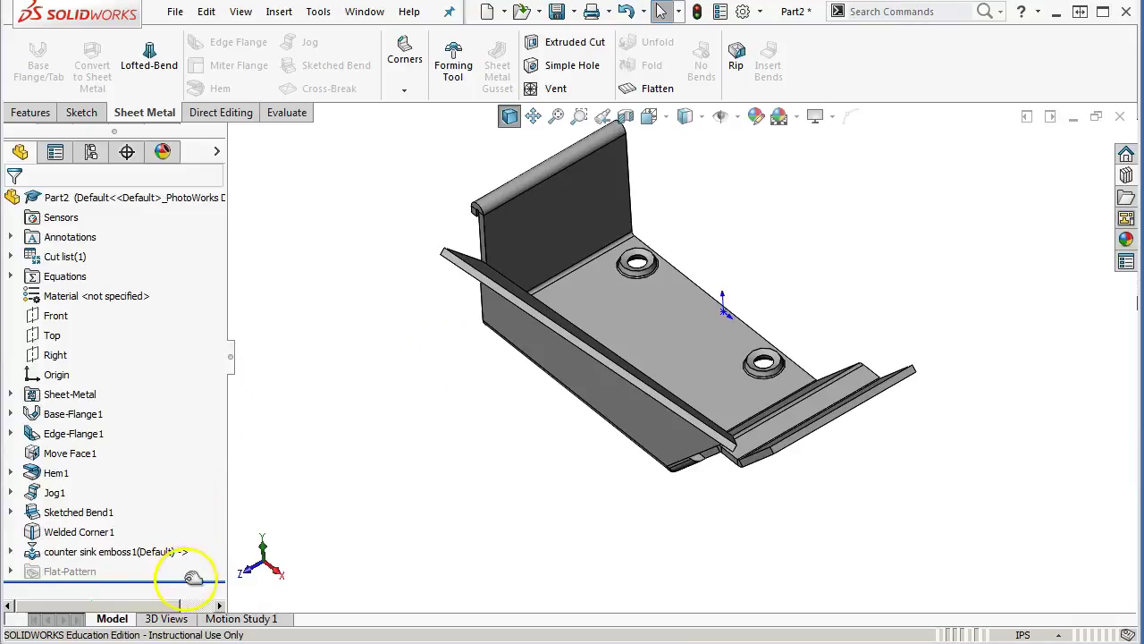
Step the model history through the hem, sketched bend and welded corner, leaving it rolled back to just after the sketched bend.
left_click_drag(193, 579, 176, 480)
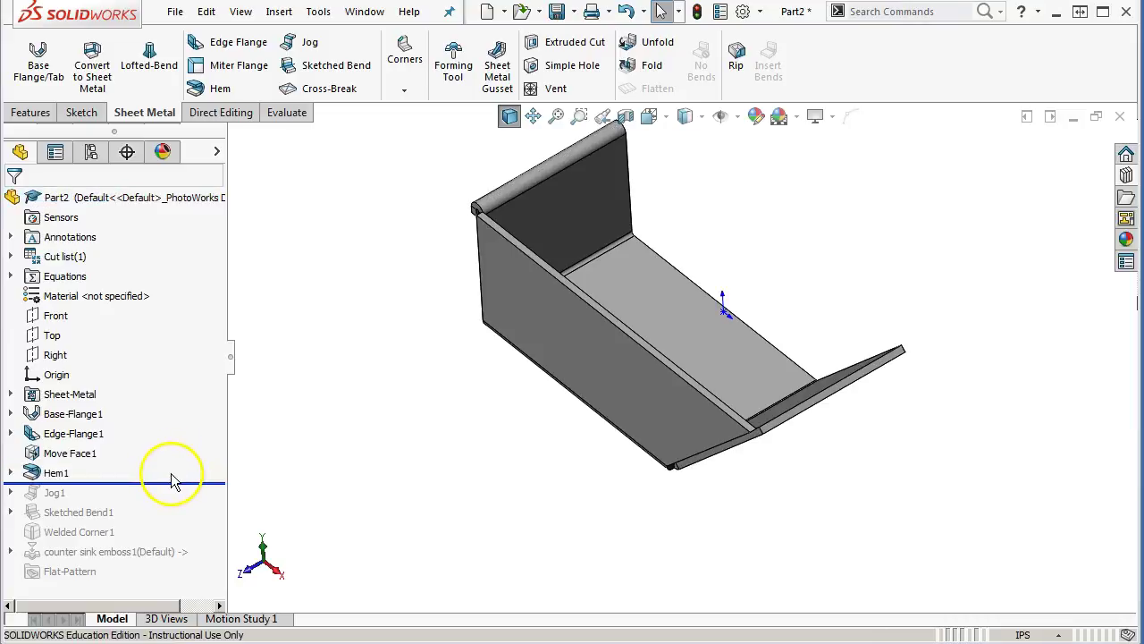
left_click_drag(178, 482, 165, 529)
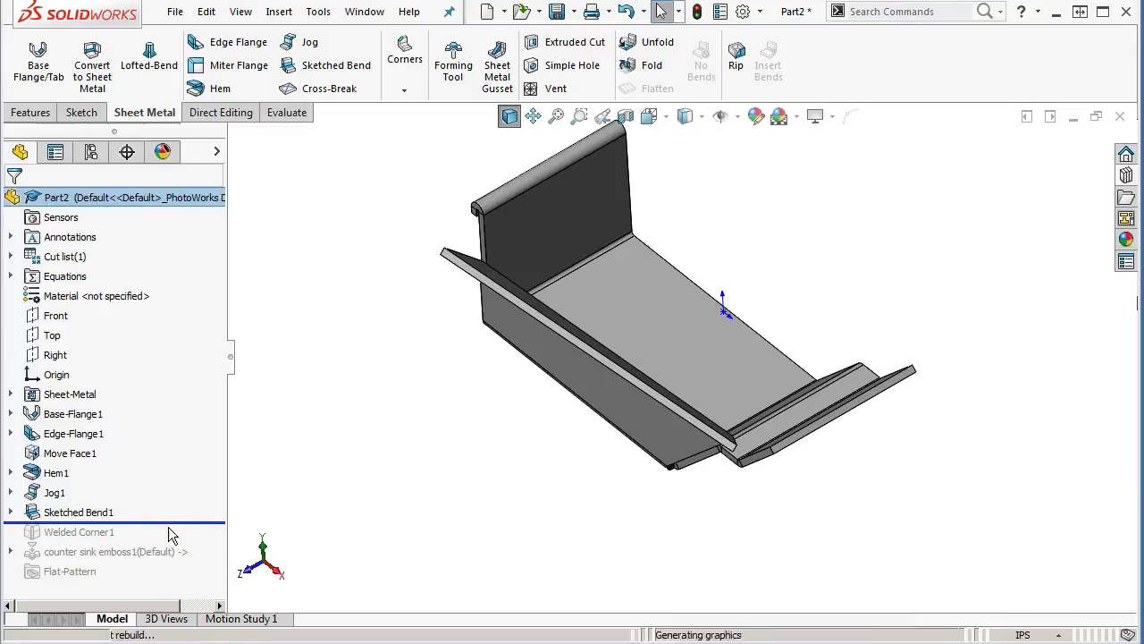
left_click_drag(173, 523, 176, 535)
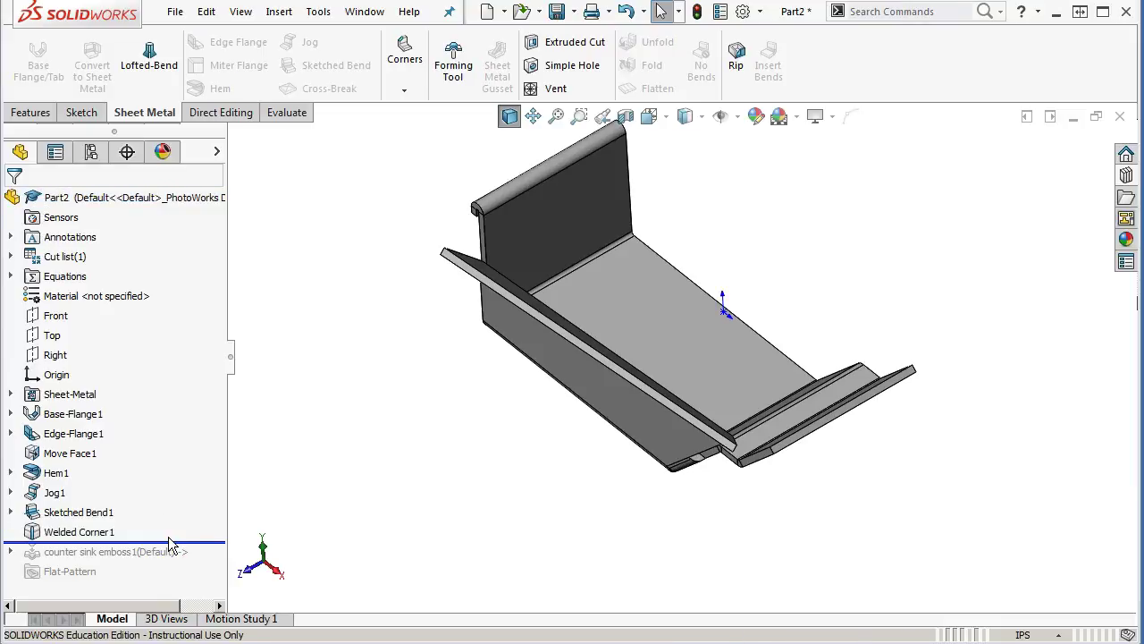
left_click(68, 534)
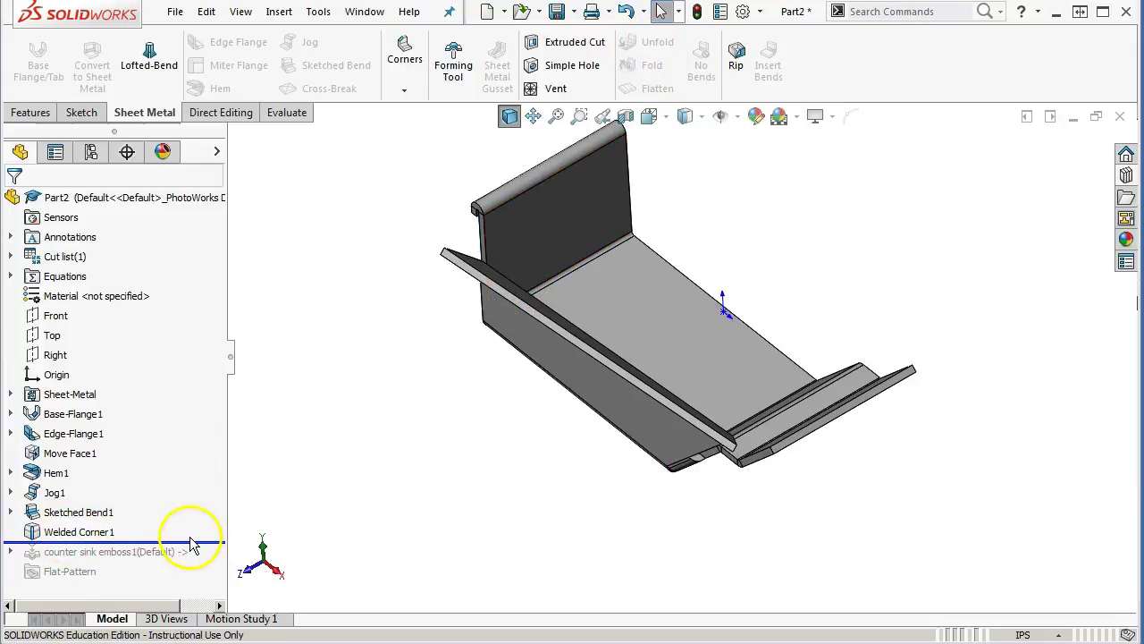
left_click_drag(202, 541, 199, 522)
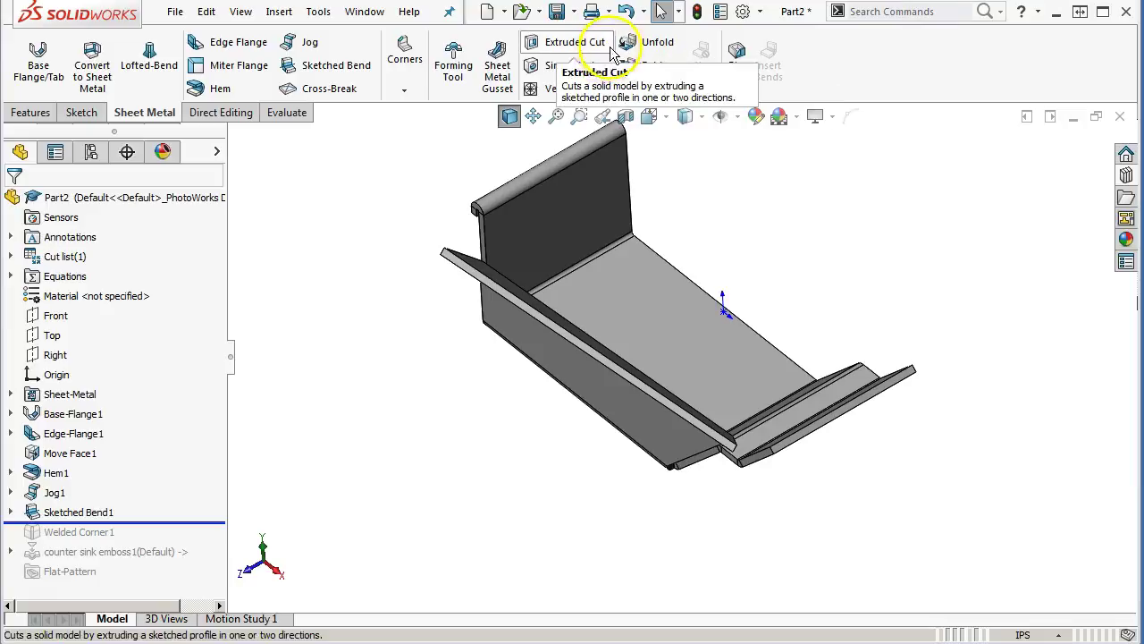
Unfold all collected bends with the part's floor as the fixed face.
left_click(651, 42)
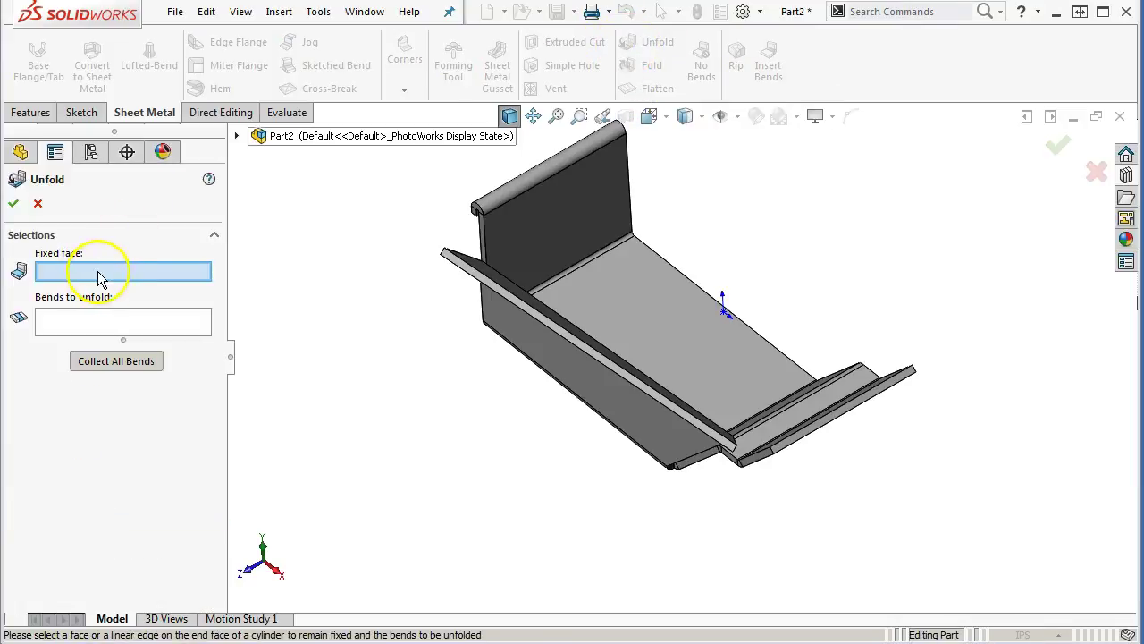
left_click(645, 332)
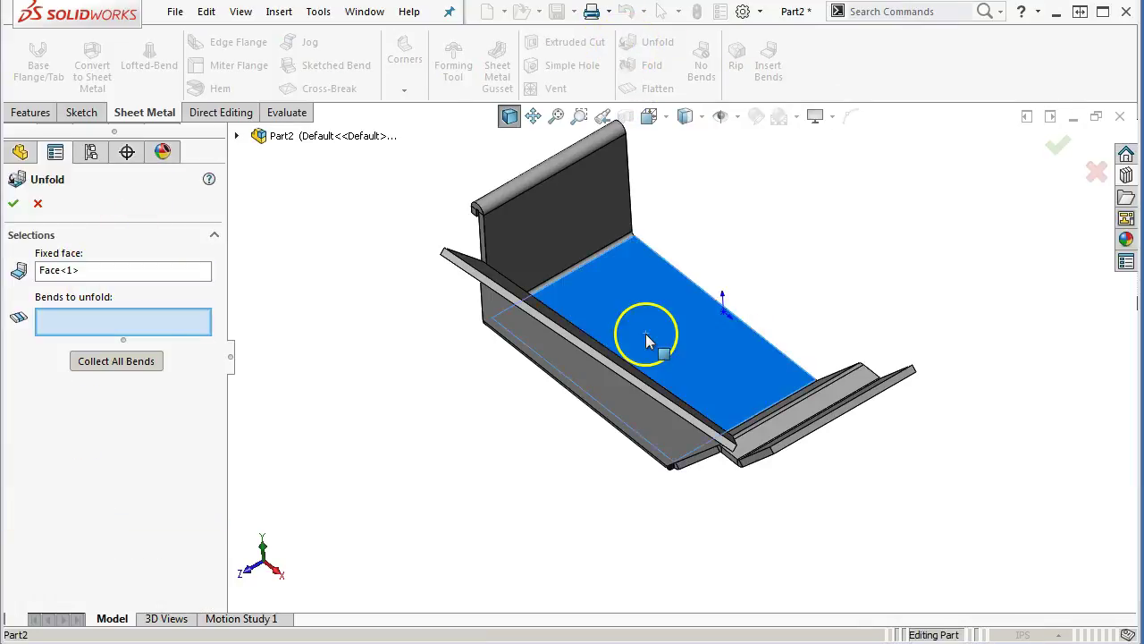
left_click(109, 361)
left_click(13, 205)
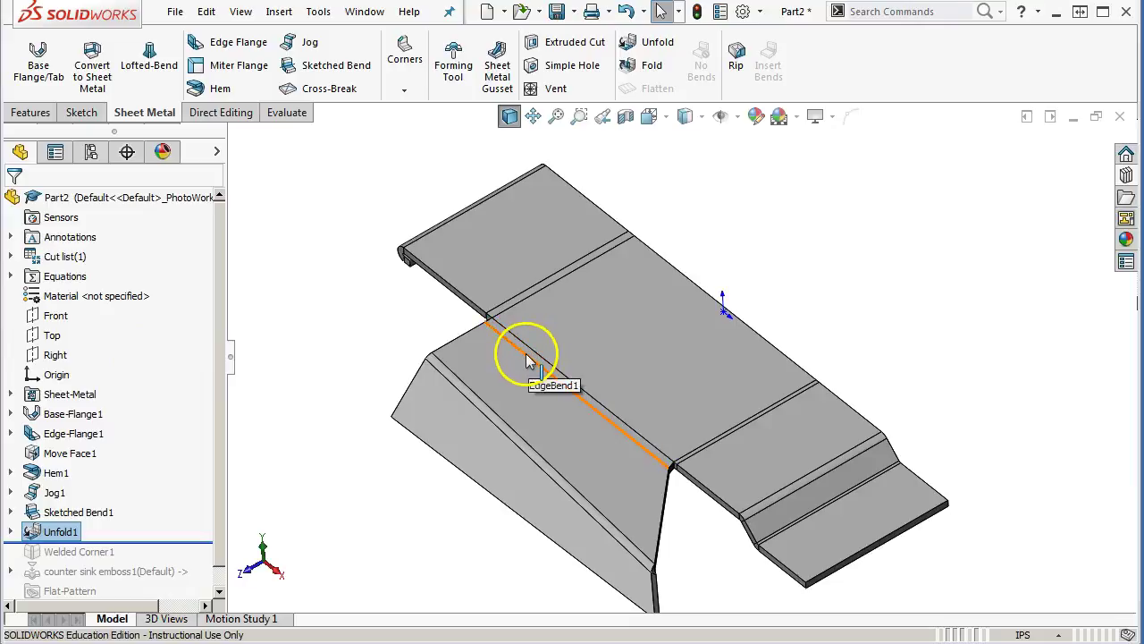
Try to reorder the unfold feature to before the jog and hem, and undo the unfold.
middle_click_drag(327, 298, 402, 282)
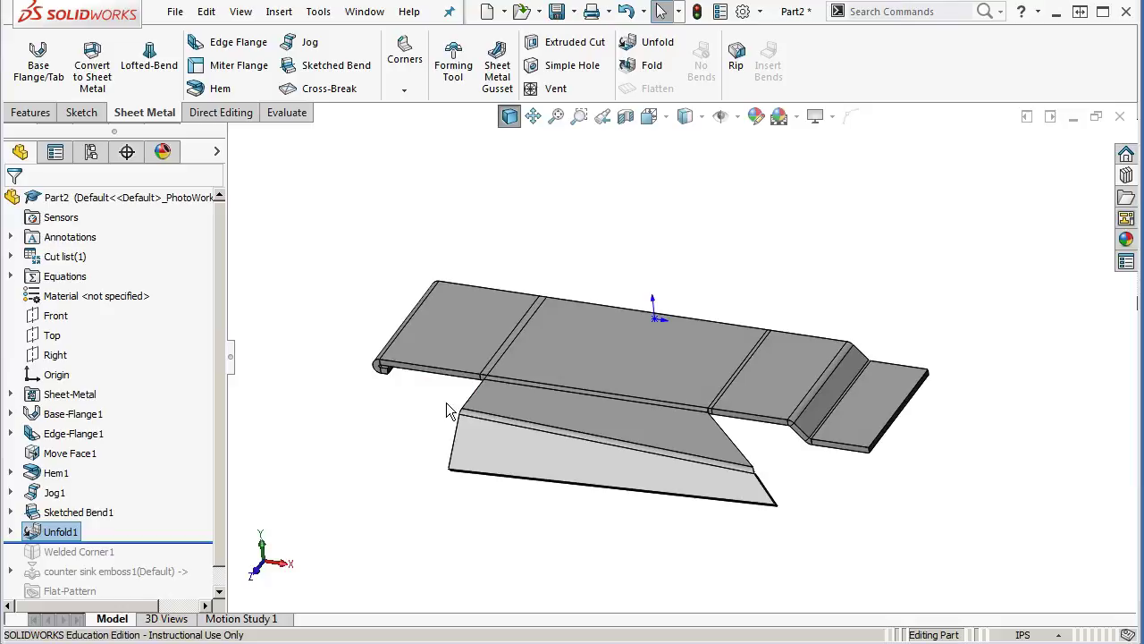
middle_click_drag(446, 404, 413, 439)
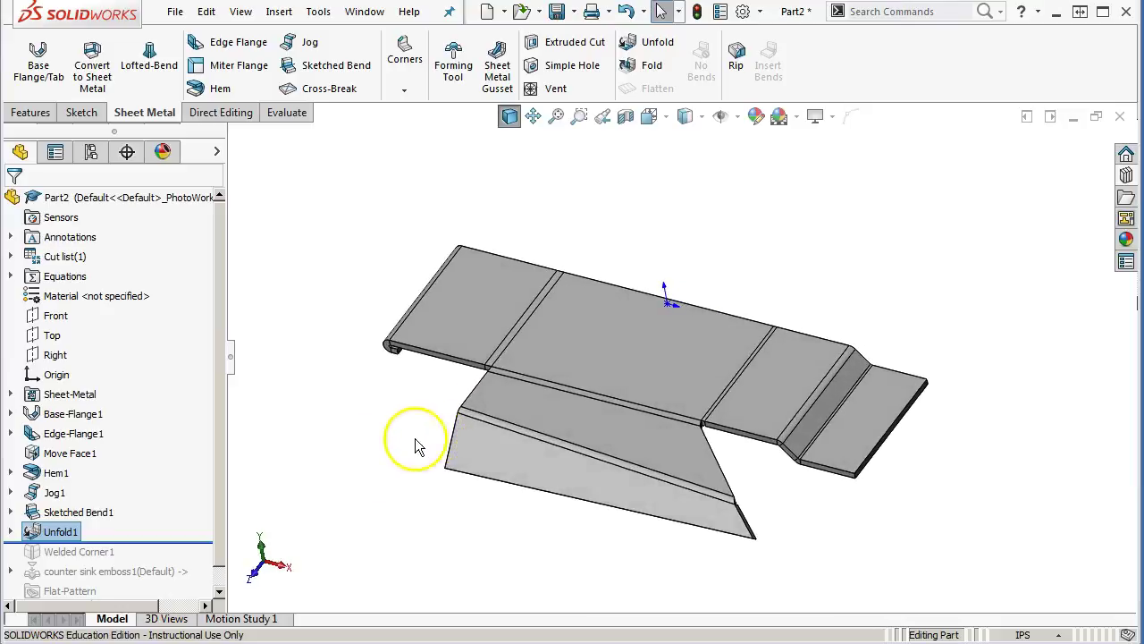
left_click(58, 532)
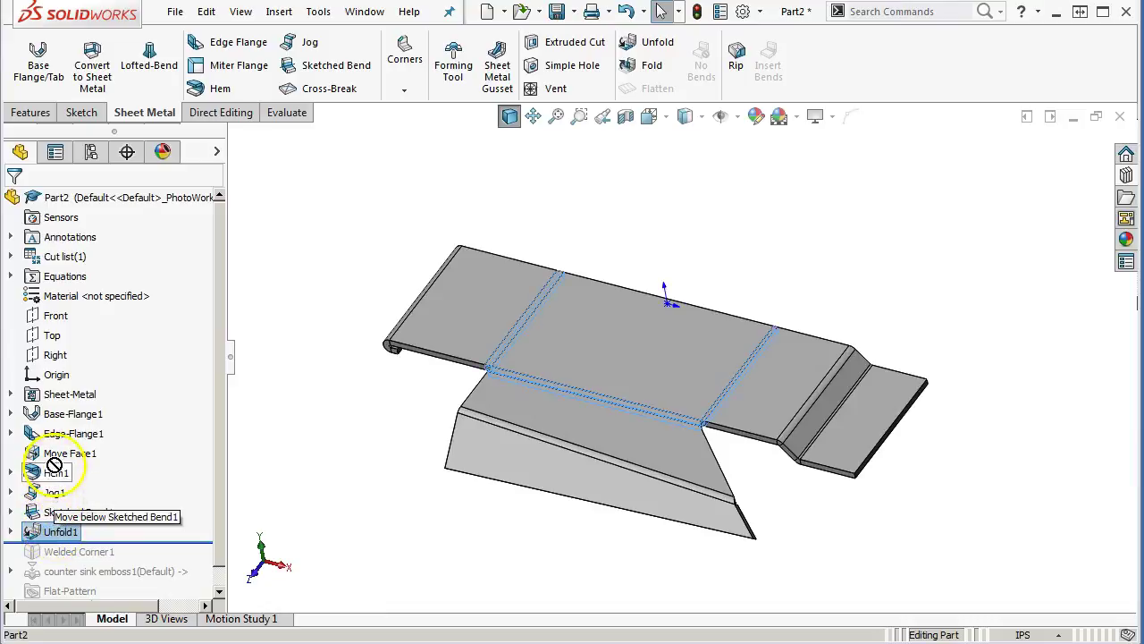
left_click(333, 492)
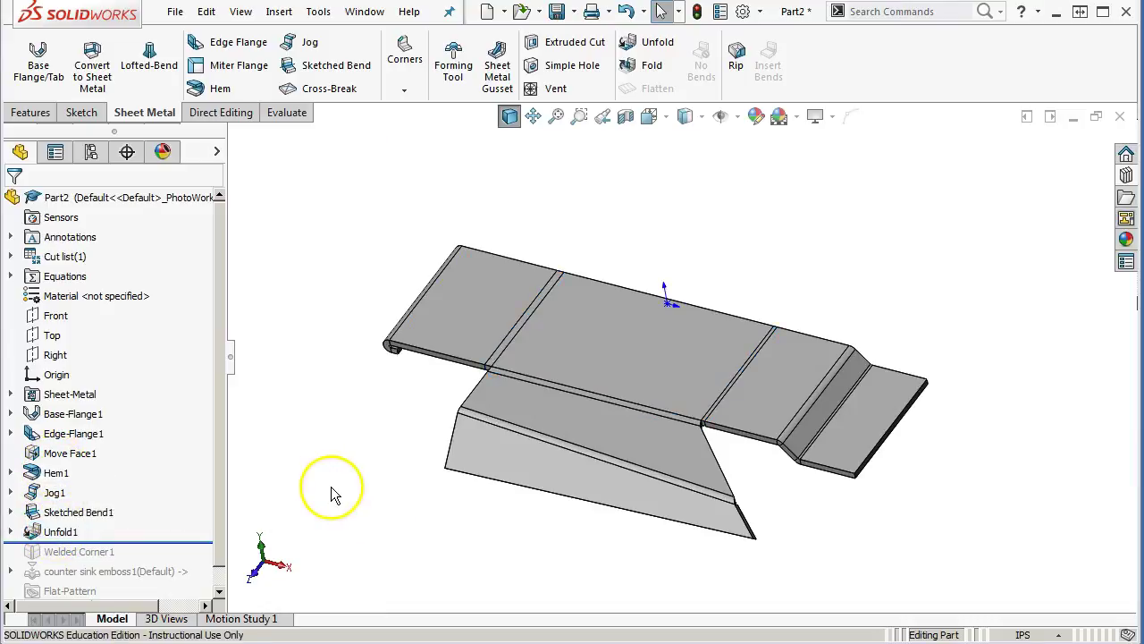
left_click(54, 532)
left_click(853, 231)
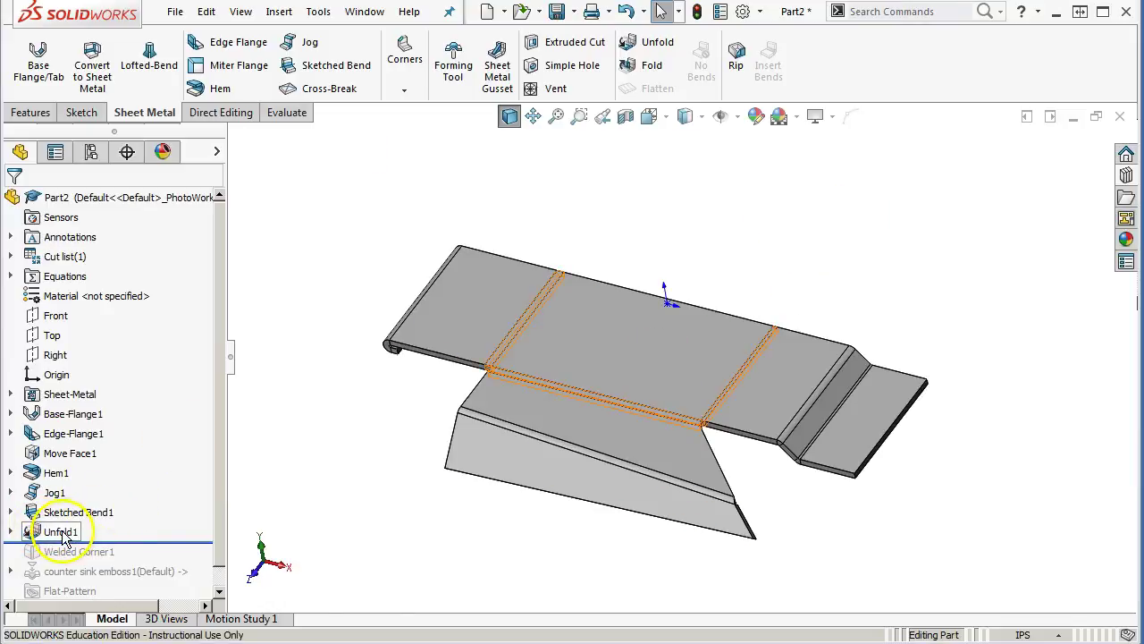
mouse_move(40, 531)
left_mouse_down()
mouse_move(36, 490)
mouse_move(49, 473)
mouse_move(33, 498)
left_mouse_up()
left_click_drag(34, 493, 36, 494)
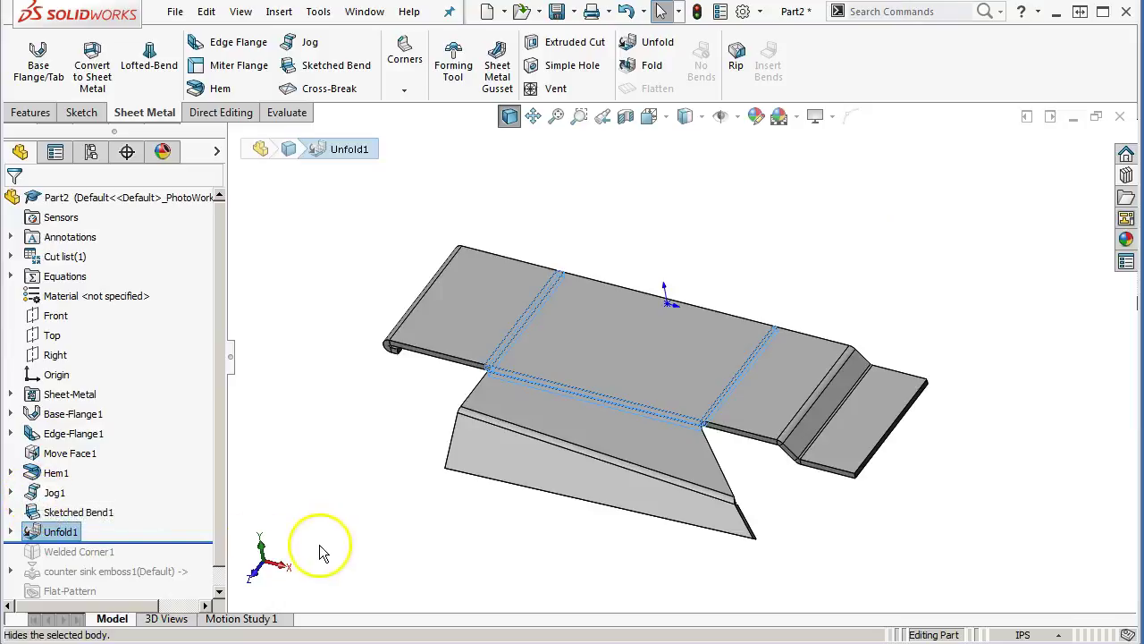
key("ctrl+z")
Roll the model back to before the hem and unfold all its bends with the floor face fixed.
mouse_move(299, 546)
left_mouse_down()
mouse_move(167, 536)
mouse_move(179, 519)
mouse_move(174, 467)
left_mouse_up()
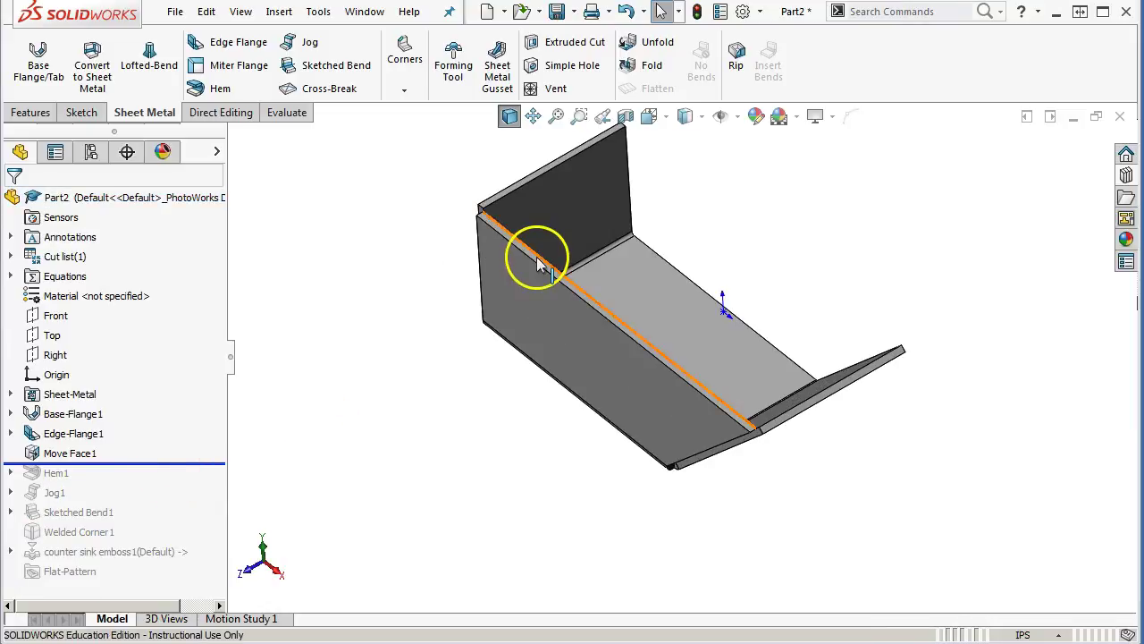
left_click(663, 49)
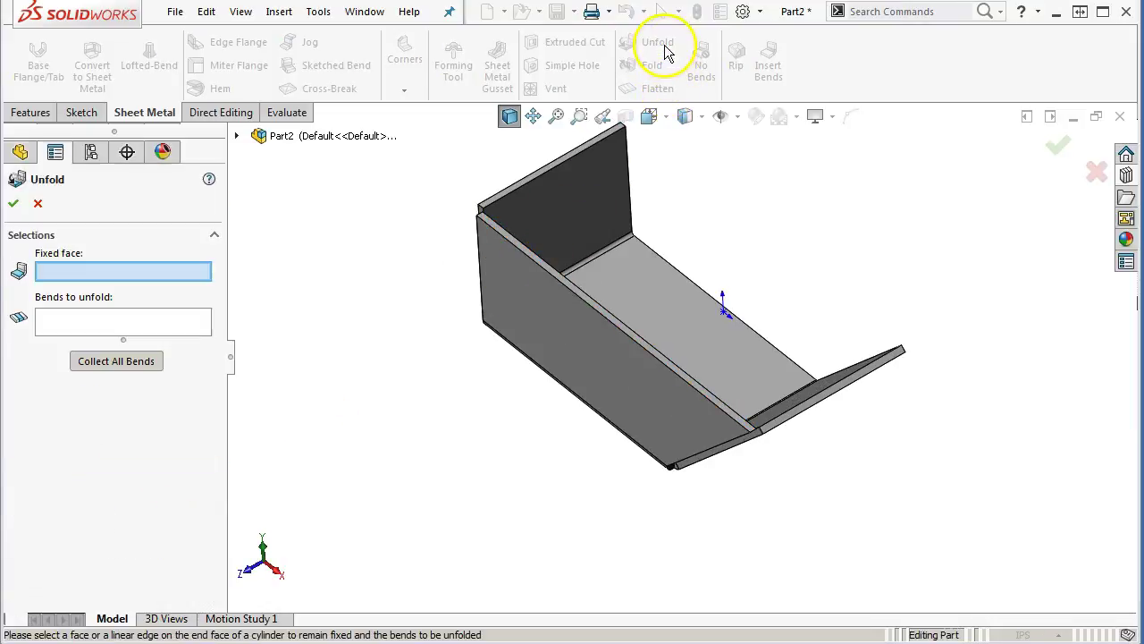
left_click(649, 309)
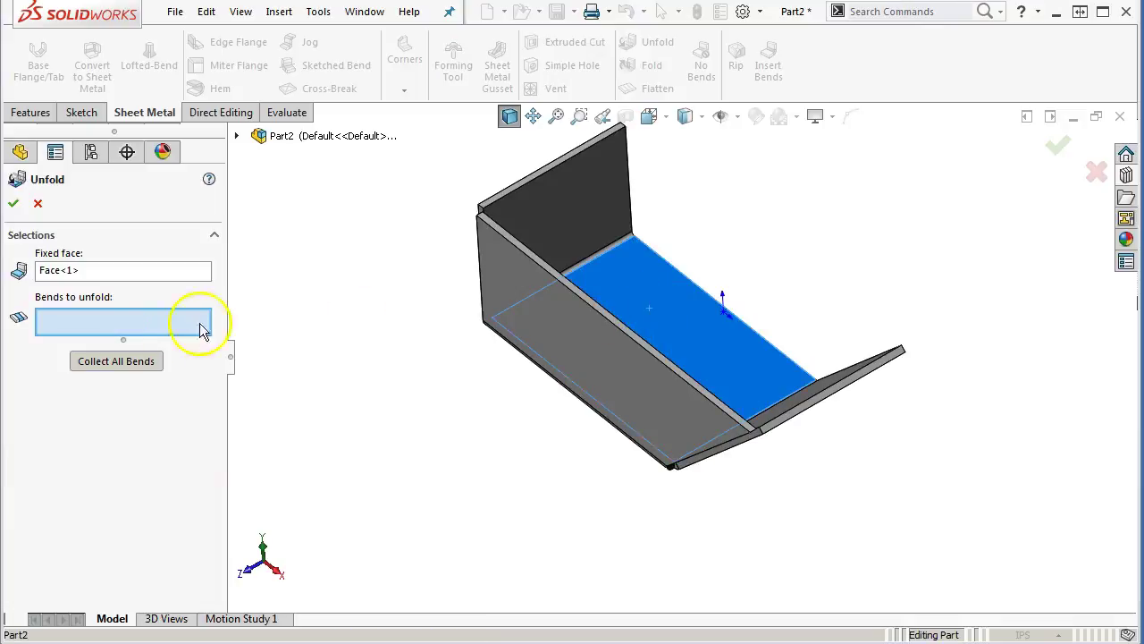
left_click(157, 360)
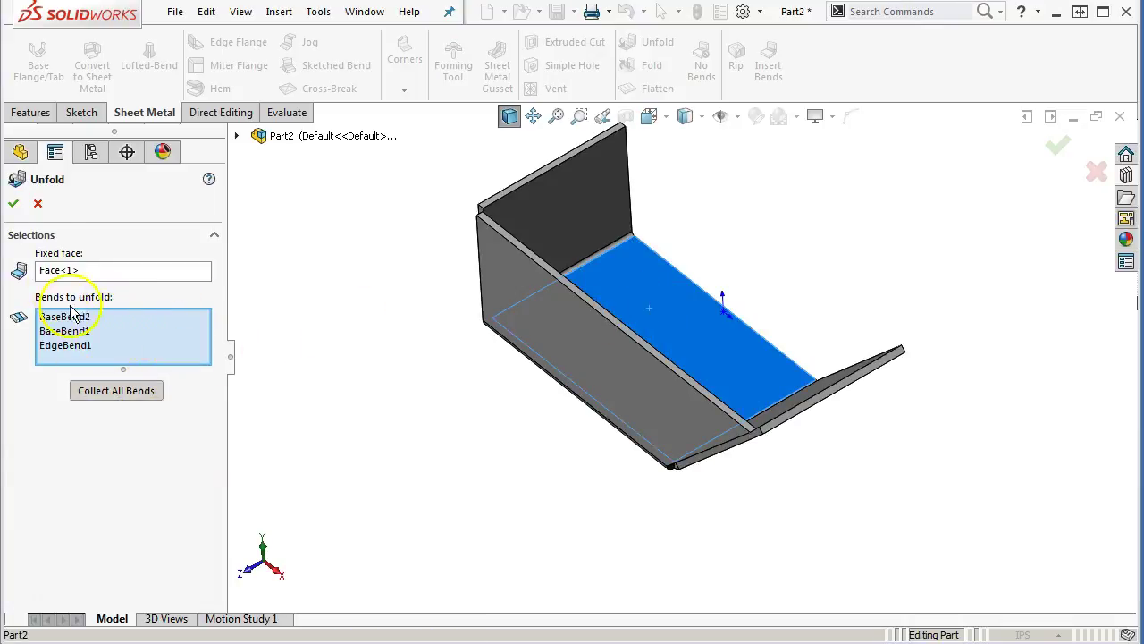
left_click(14, 204)
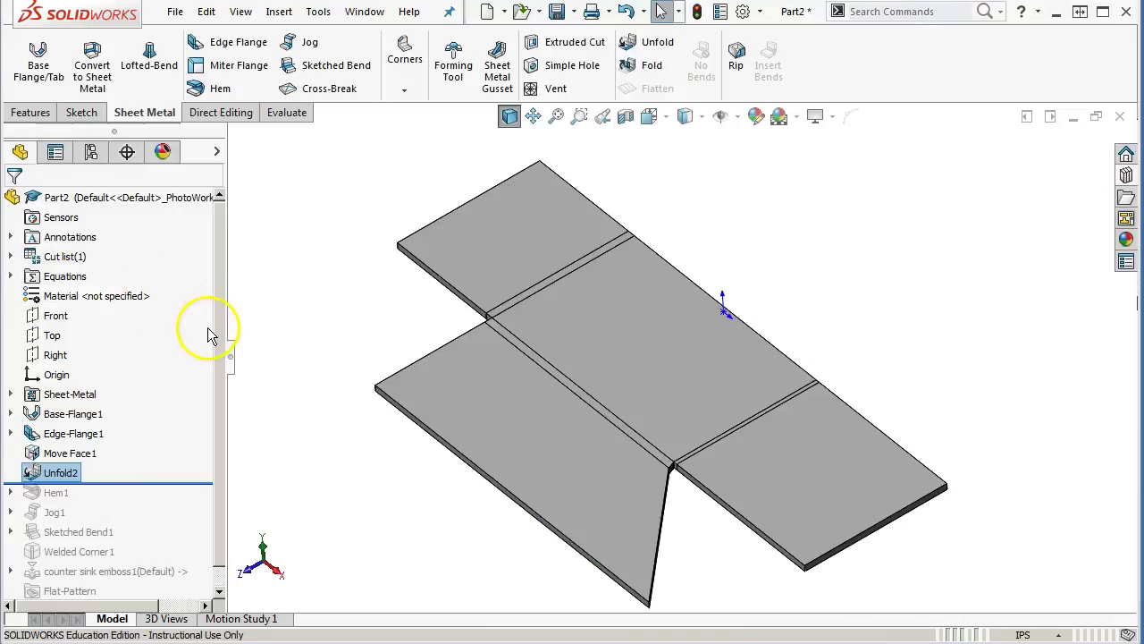
left_click(720, 269)
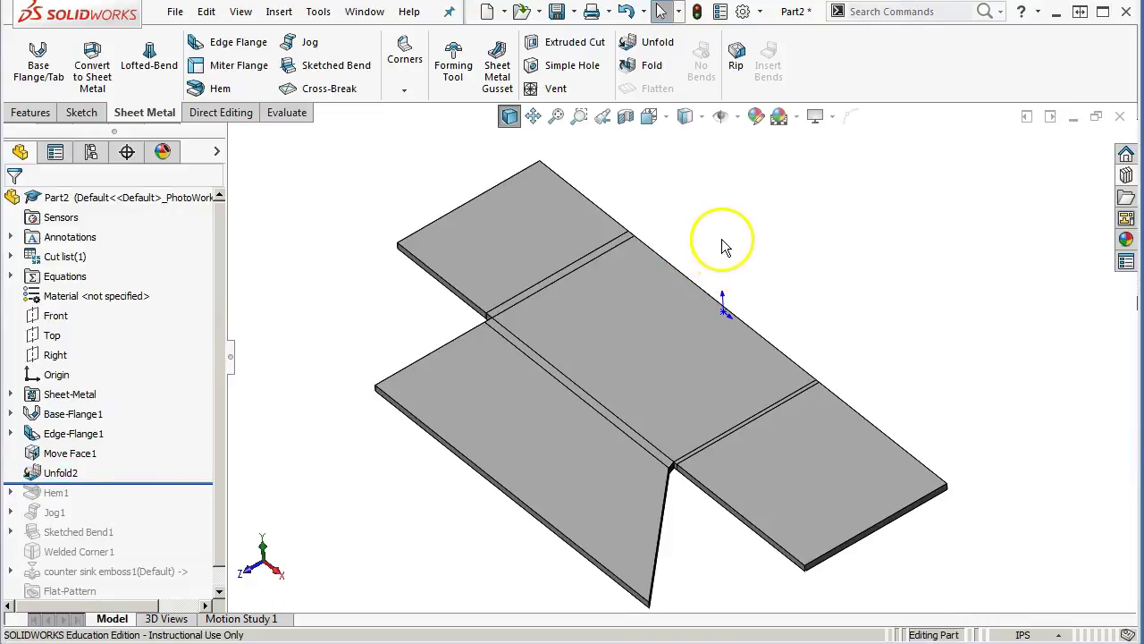
Switch to the top view and measure the distance between the two outer end edges of the unfolded part.
key("ctrl+5")
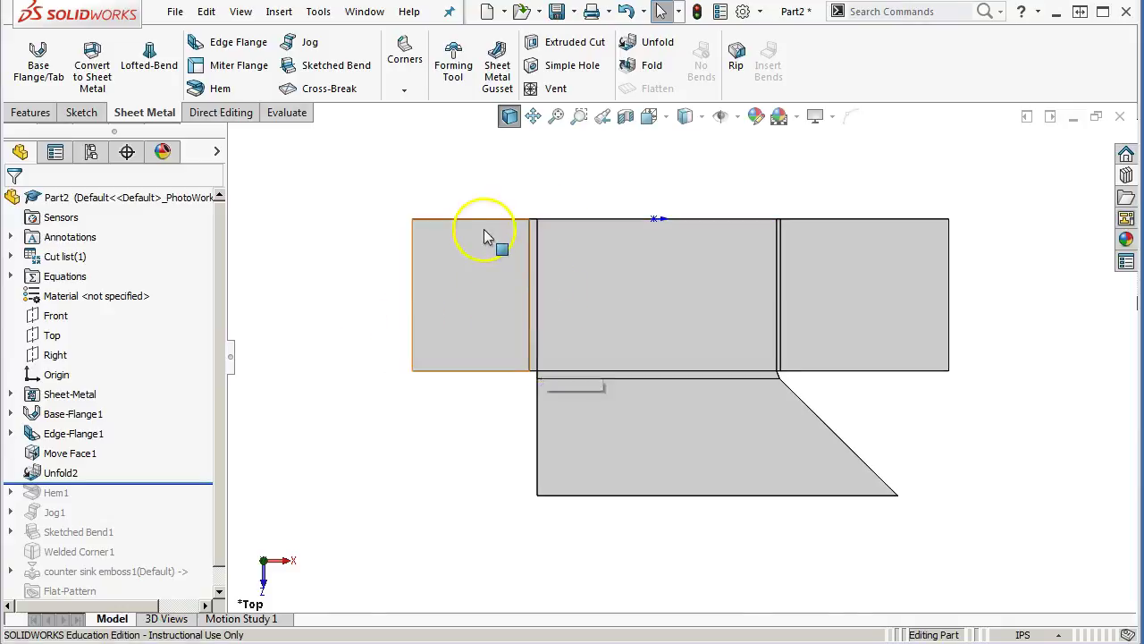
left_click(413, 238)
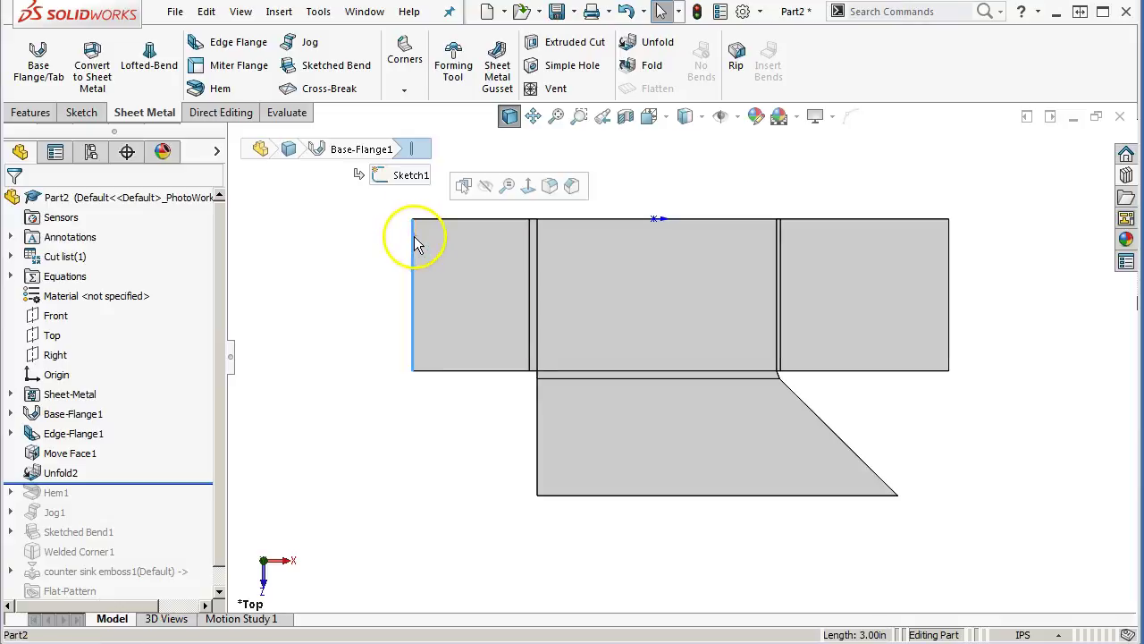
left_click(948, 271, "ctrl")
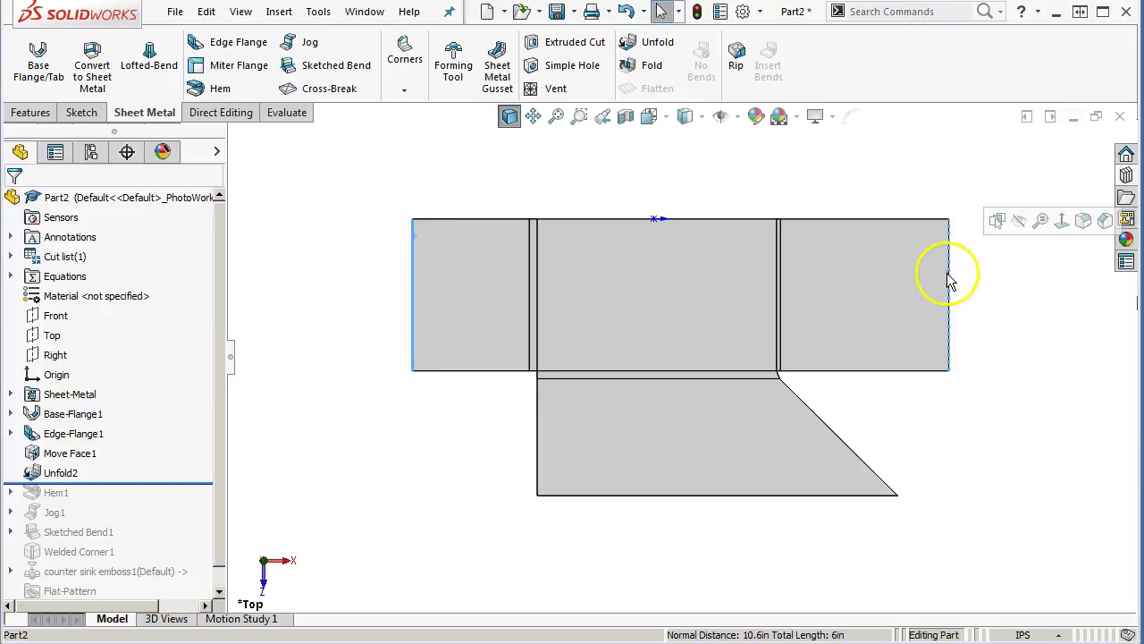
left_click(829, 189)
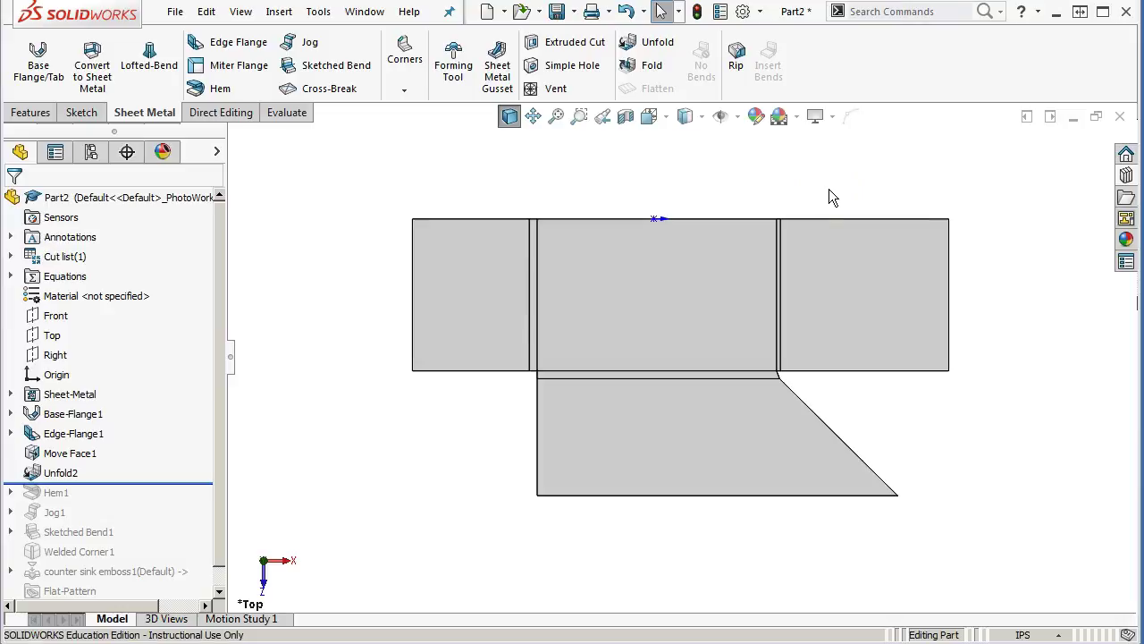
scroll(829, 188, "down", 1)
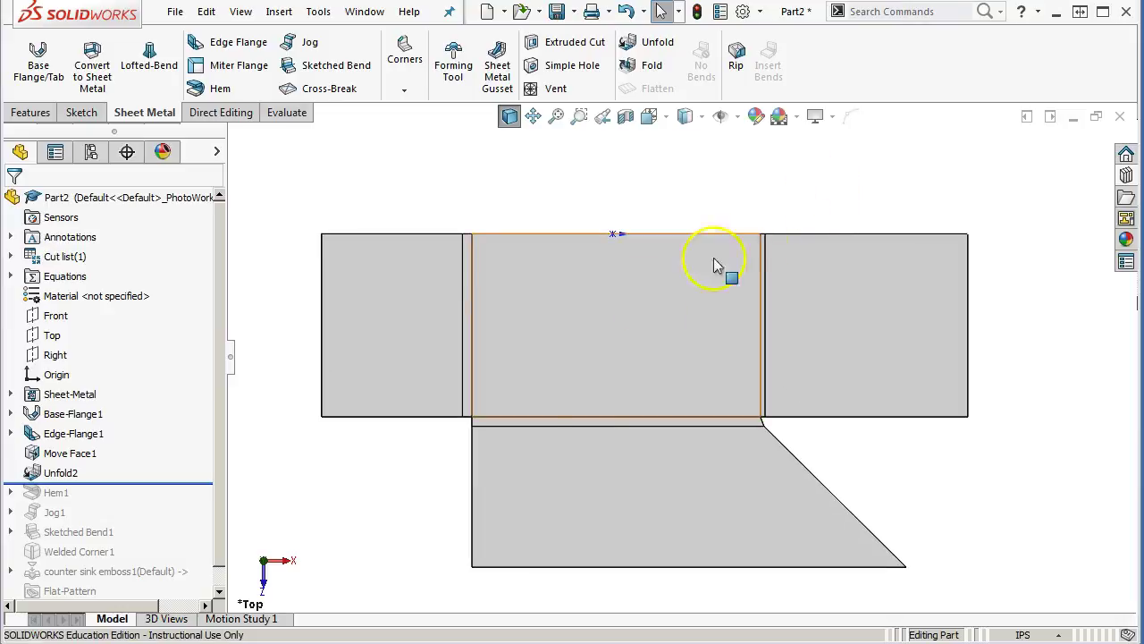
scroll(581, 483, "up", 1)
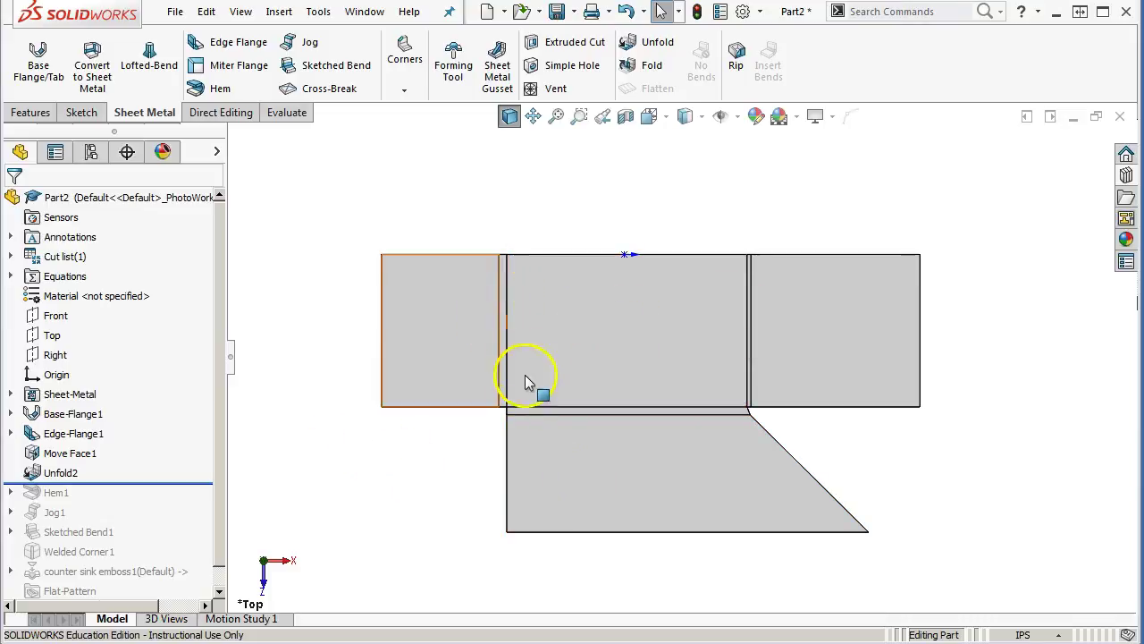
mouse_move(526, 376)
left_mouse_down()
mouse_move(523, 271)
mouse_move(519, 355)
left_mouse_up()
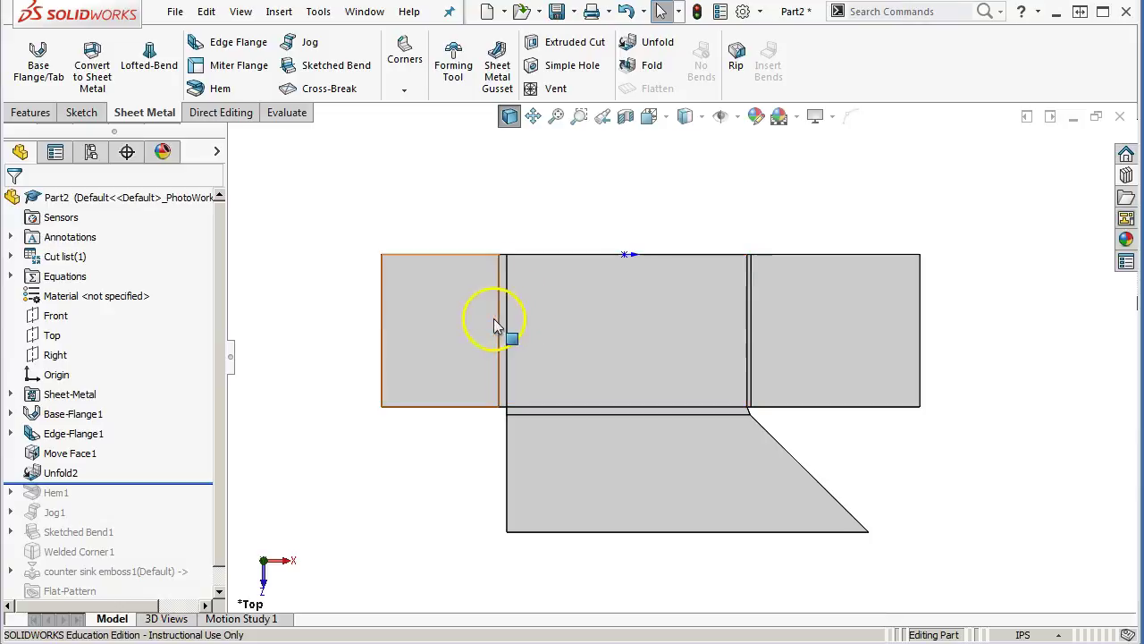
left_click(559, 296)
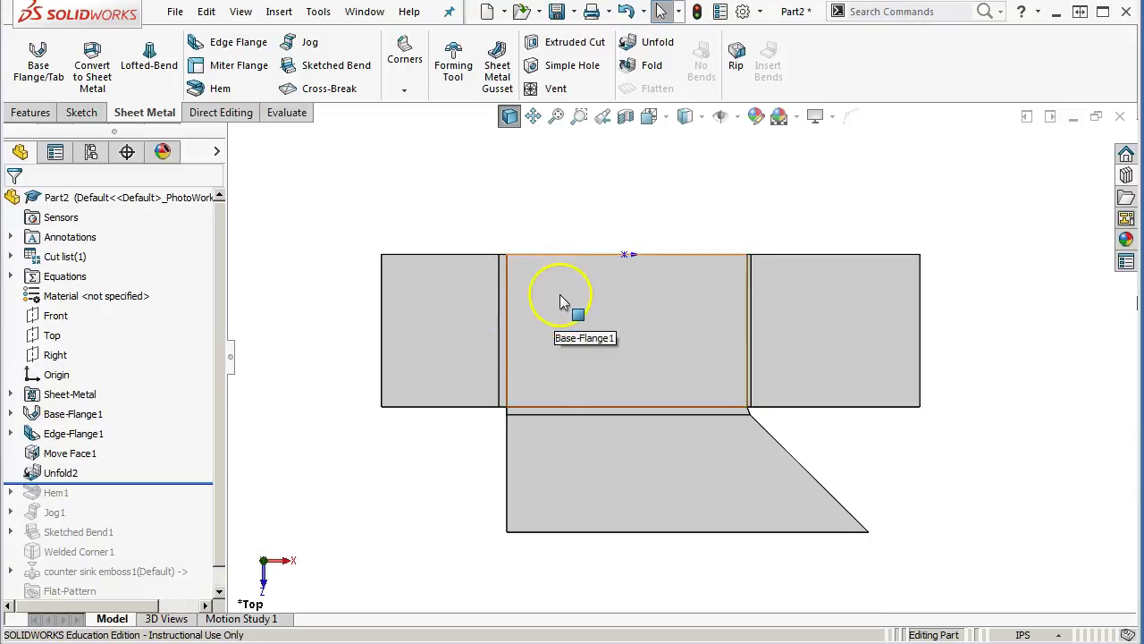
left_click(502, 279)
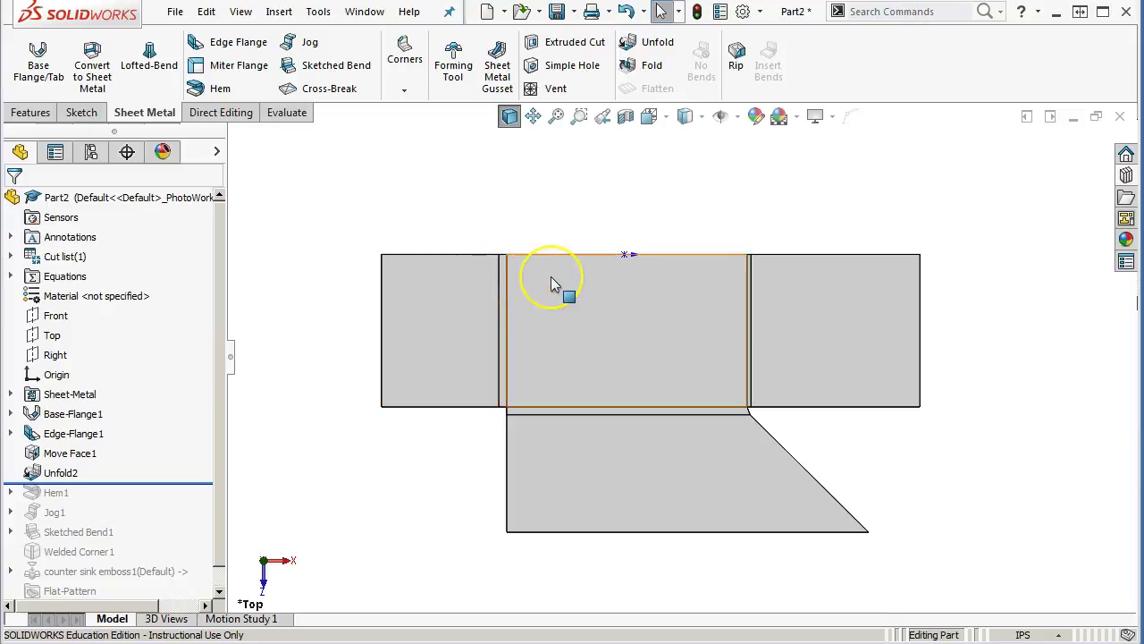
left_click(506, 278)
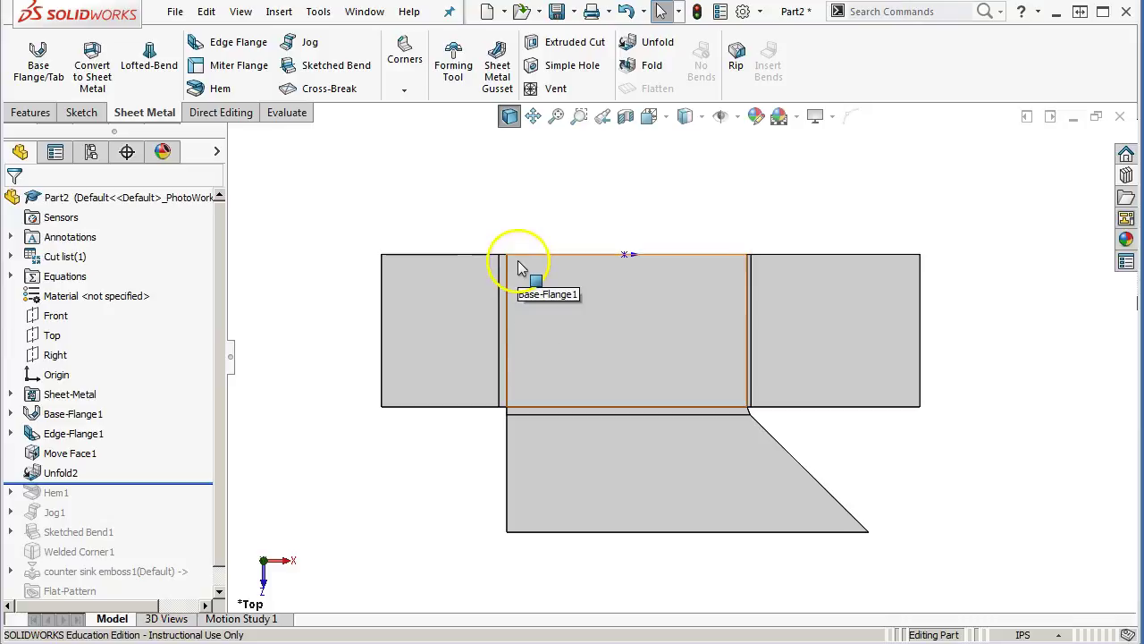
Sketch a circle on the unfolded part's floor face, centred on the floor's edge at the bottom flange bend.
left_click(82, 113)
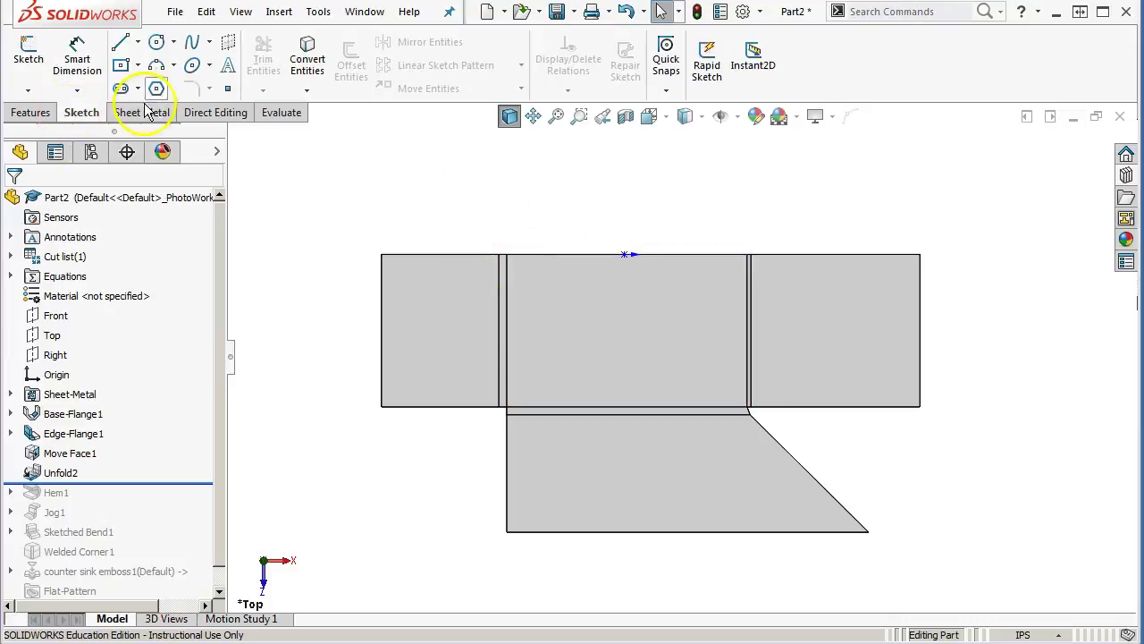
left_click(157, 45)
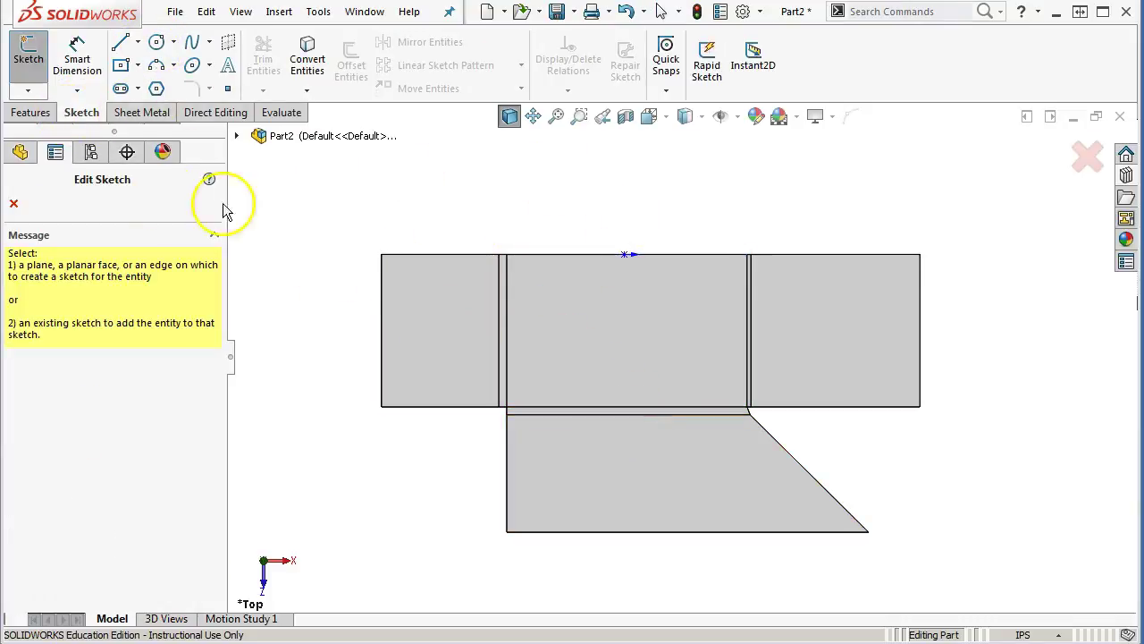
left_click(583, 391)
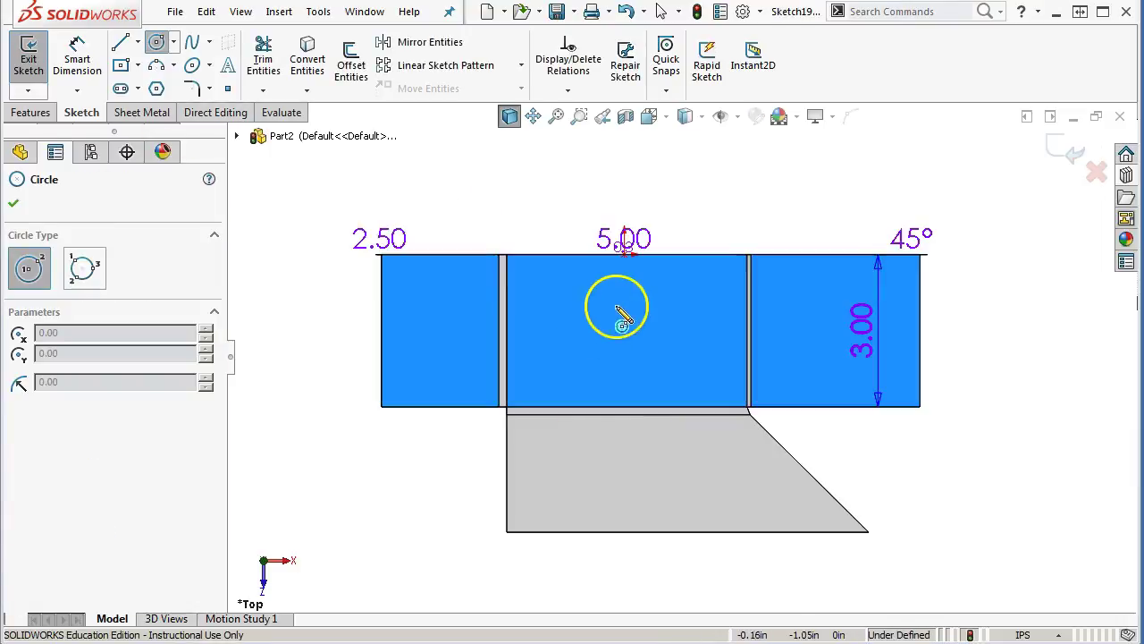
scroll(637, 409, "down", 5)
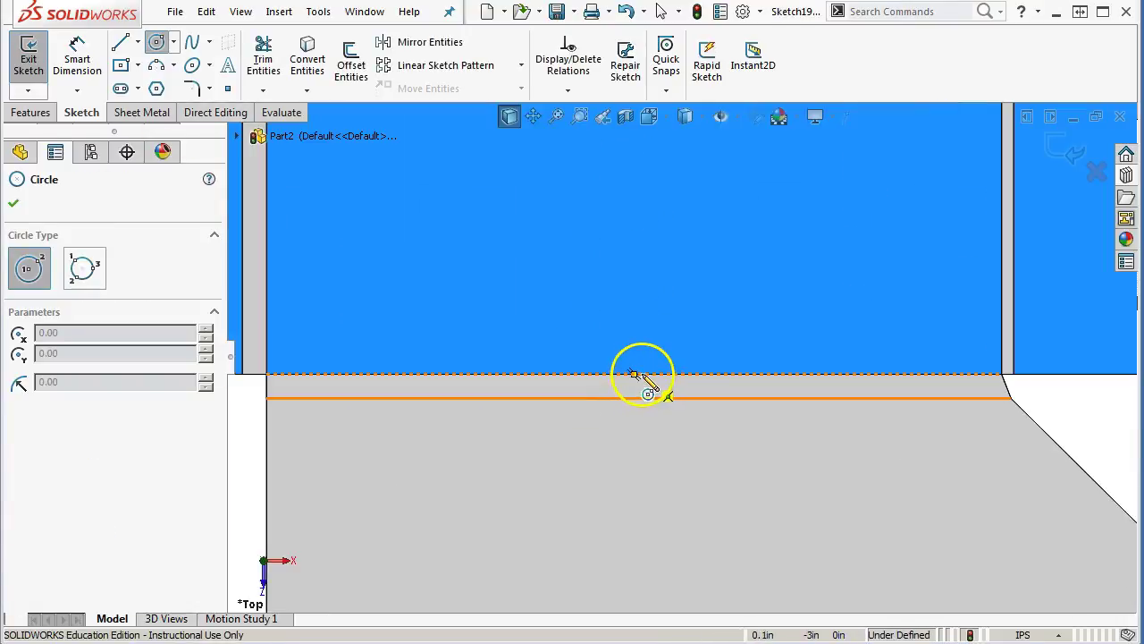
left_click_drag(634, 374, 733, 467)
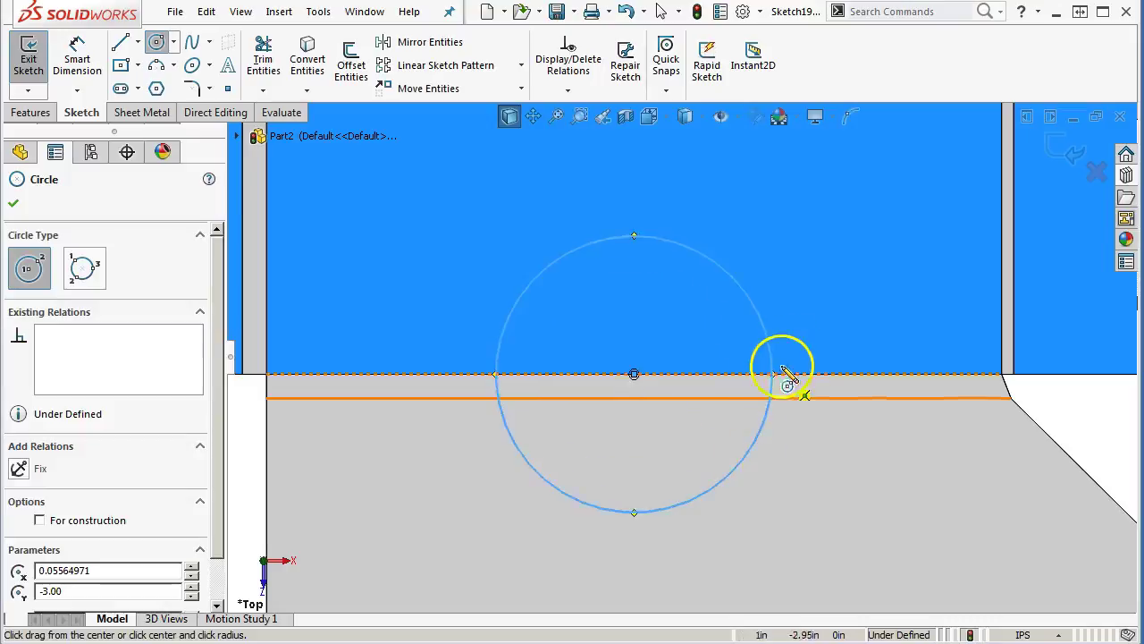
right_click(785, 357)
left_click(836, 366)
Cut the circle through the sheet with a blind extruded cut linked to the material thickness.
left_click(28, 111)
left_click(268, 64)
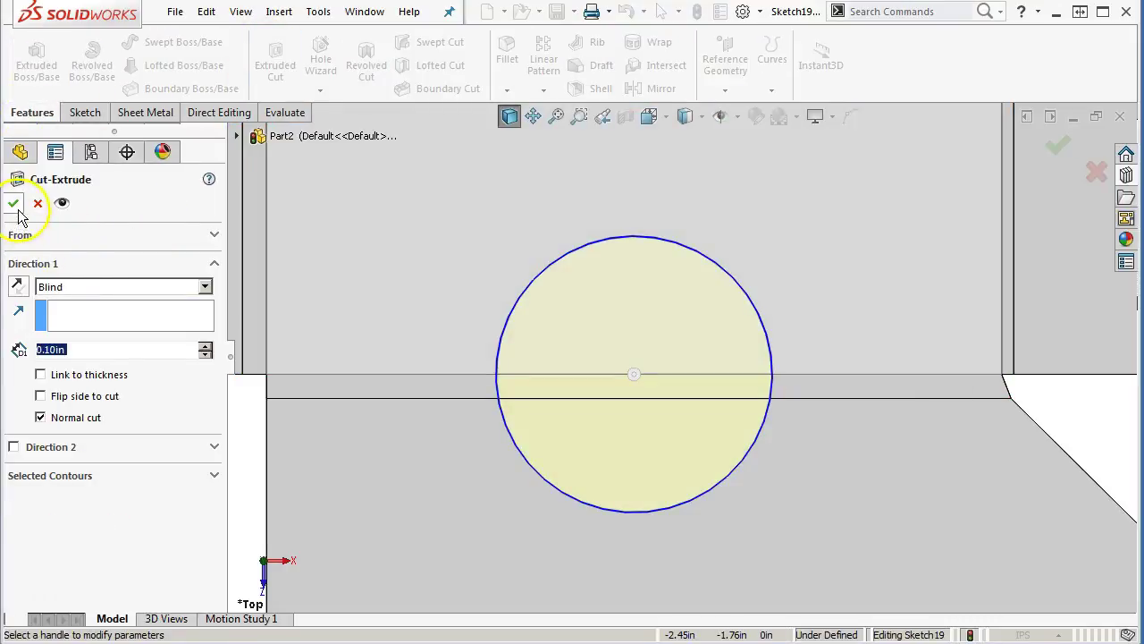
left_click(71, 286)
left_click(54, 299)
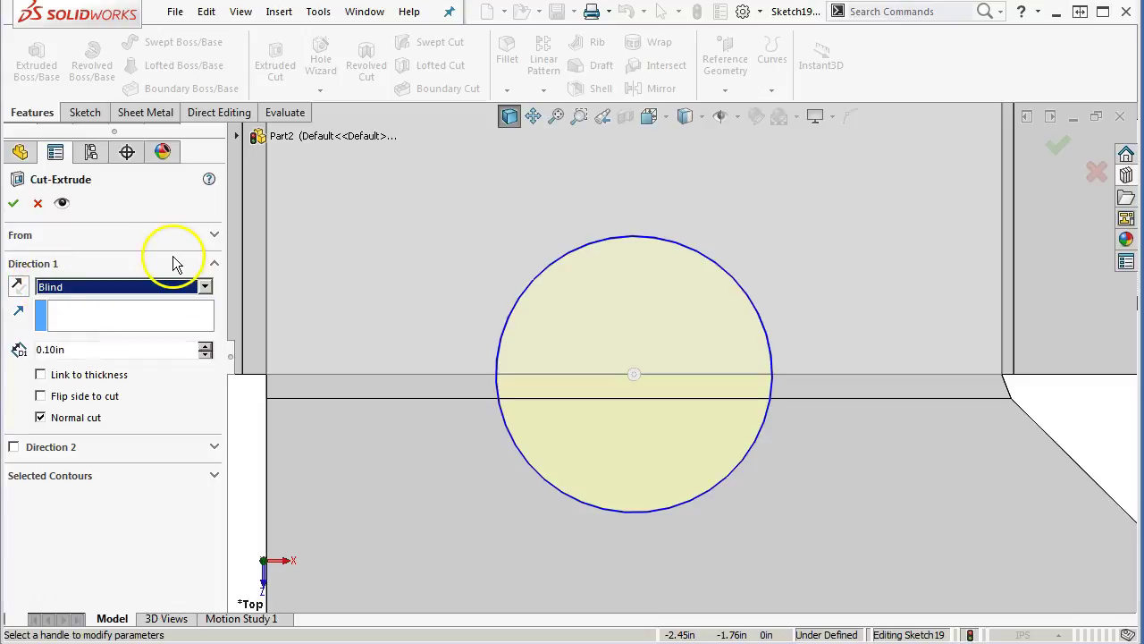
left_click(39, 375)
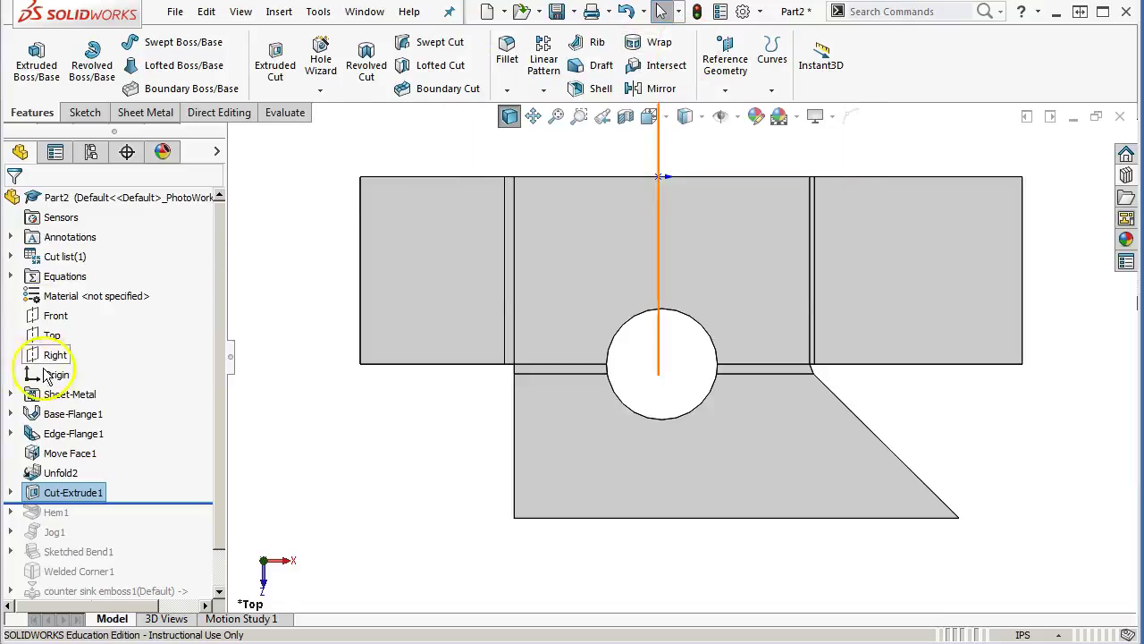
Fold all collected bends back up with the floor face fixed and inspect the hole across the bend.
left_click(145, 113)
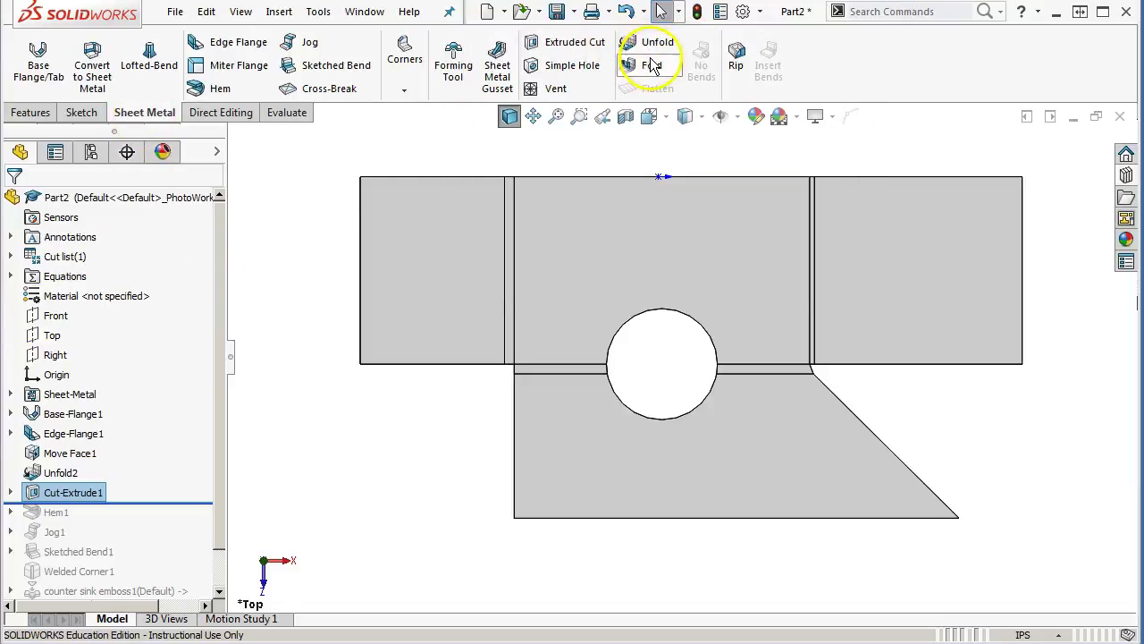
left_click(649, 65)
left_click(117, 362)
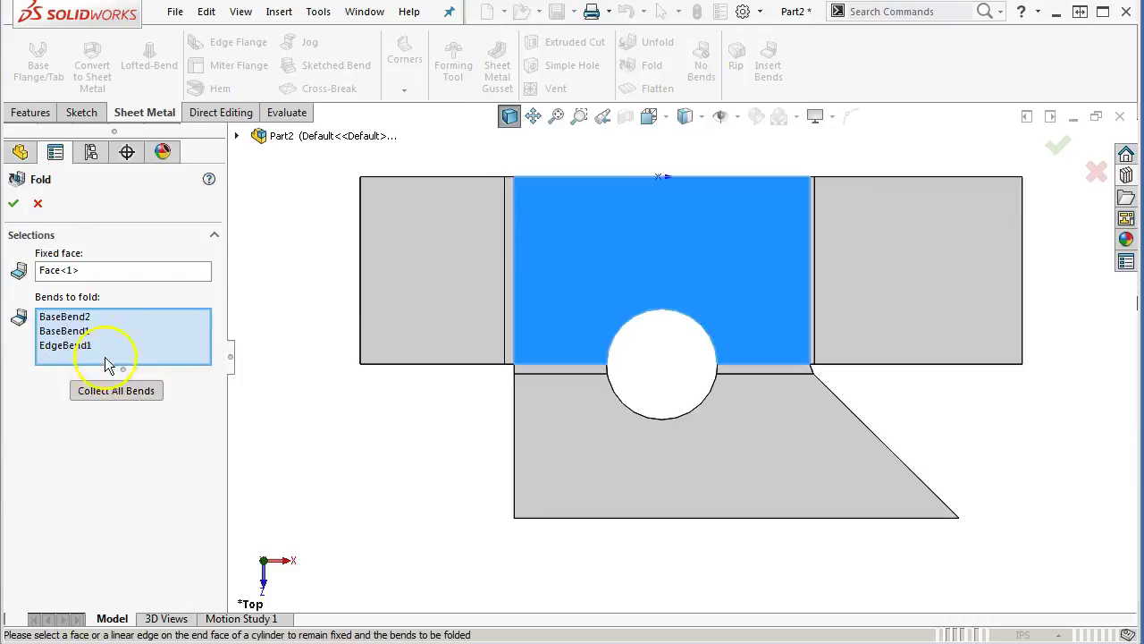
left_click(14, 204)
middle_click_drag(450, 360, 330, 88)
middle_click_drag(449, 306, 456, 262)
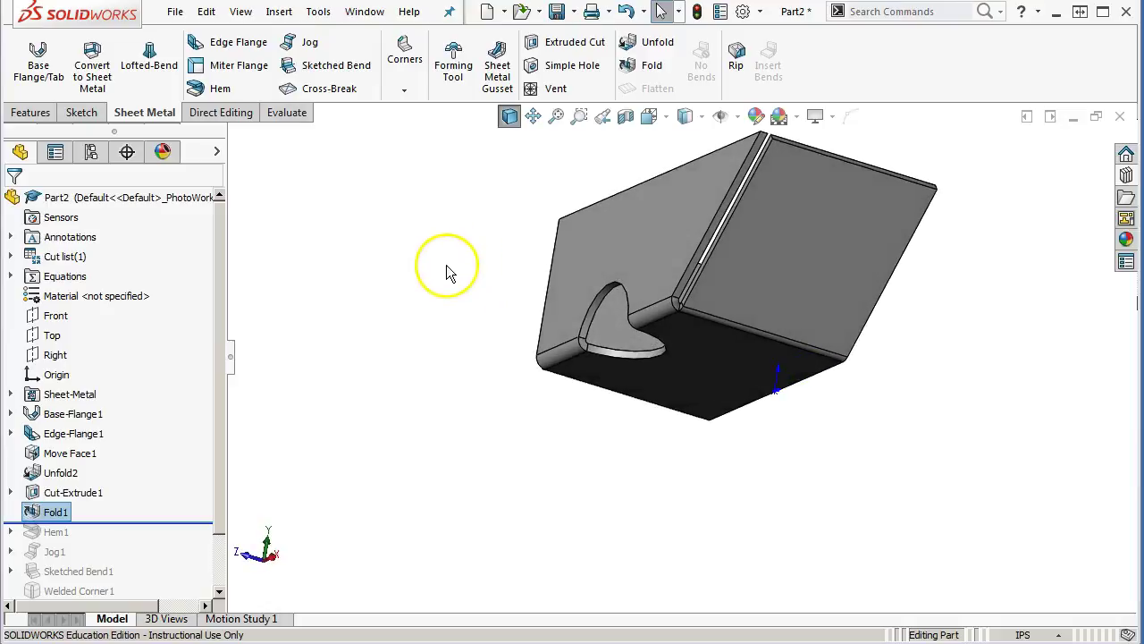
Roll the model forward past all remaining features to the end of the feature tree and examine the welded corner.
left_click_drag(179, 521, 166, 572)
middle_click_drag(301, 473, 425, 532)
scroll(908, 282, "down", 3)
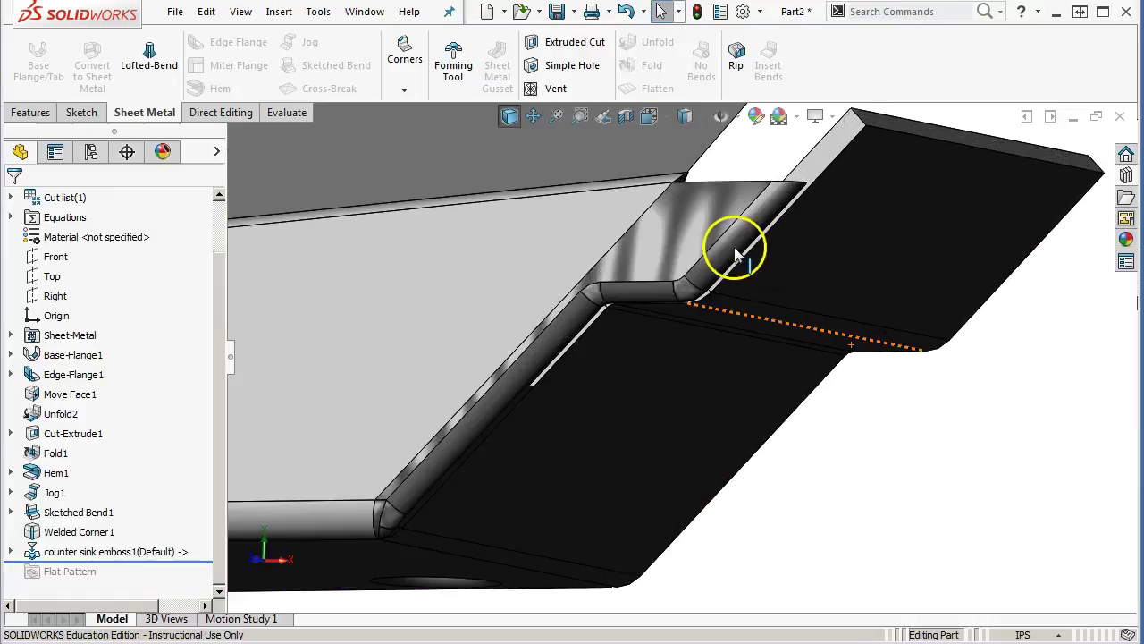
left_click(78, 532)
middle_click_drag(779, 528, 735, 572)
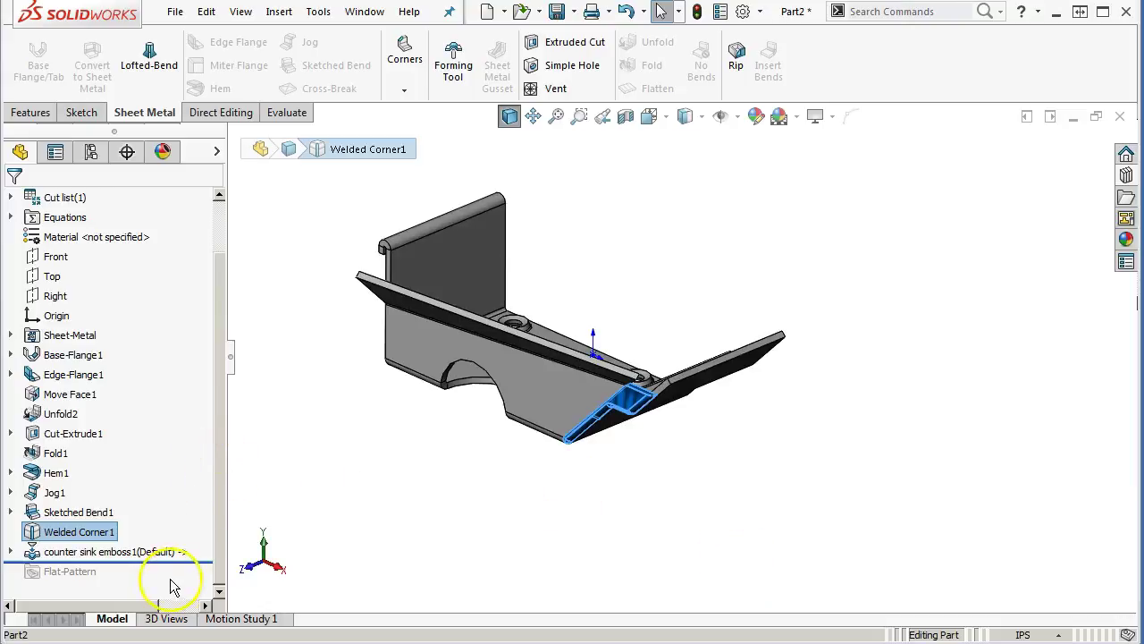
left_click_drag(179, 558, 158, 577)
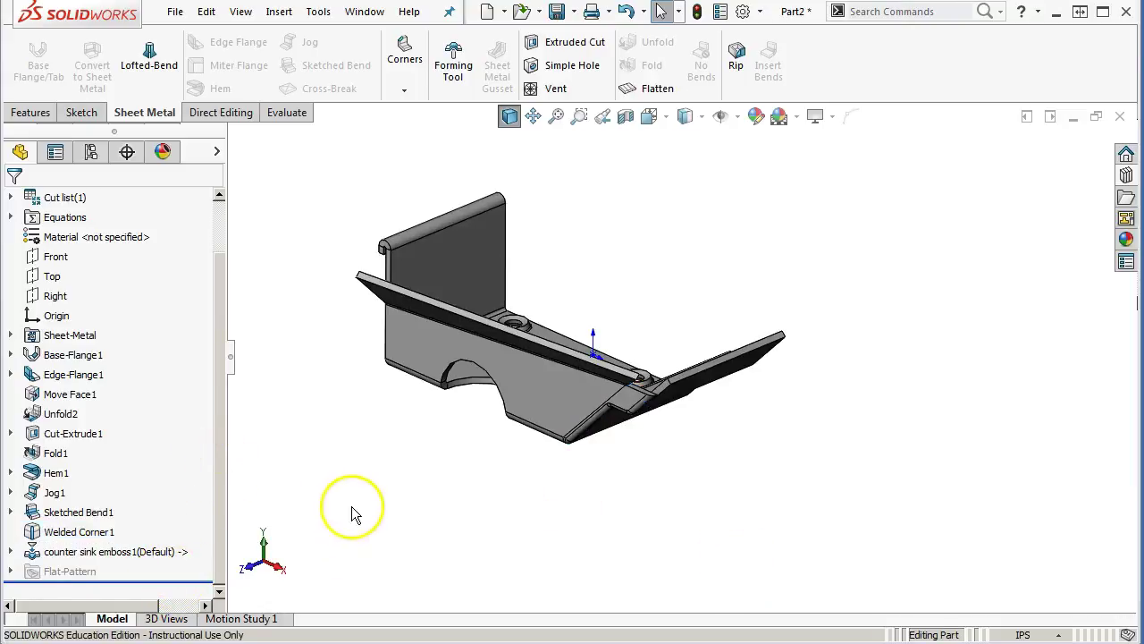
Inspect the finished bends, preview the flat pattern, return to the folded state and show the part's configurations.
middle_click_drag(361, 506, 401, 468)
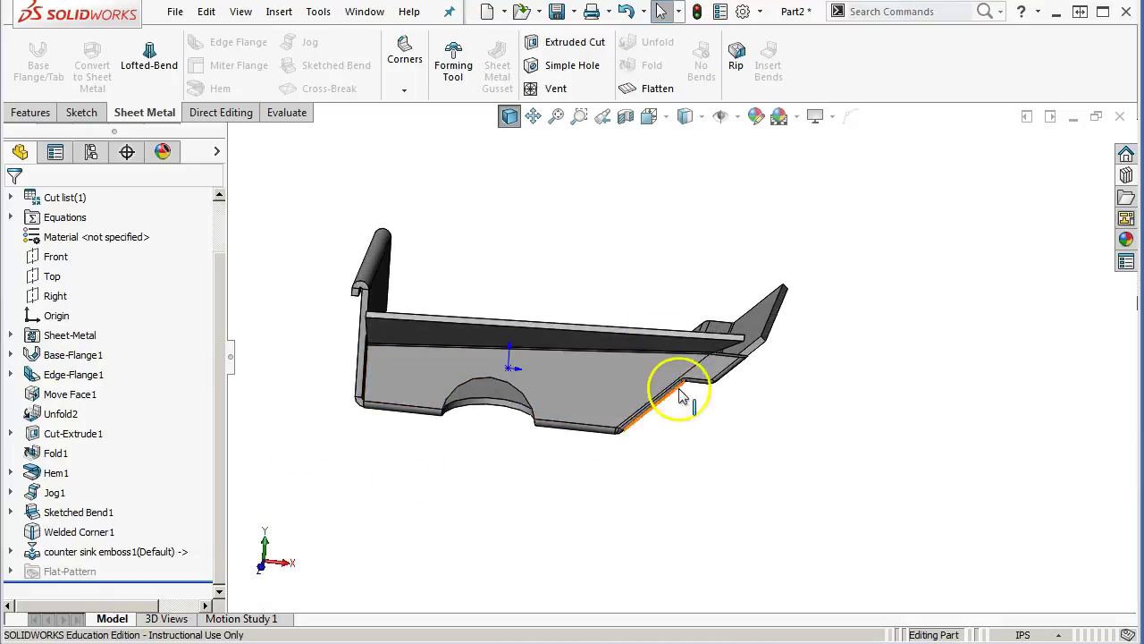
middle_click_drag(835, 378, 751, 324)
scroll(592, 391, "down", 3)
scroll(784, 403, "up", 4)
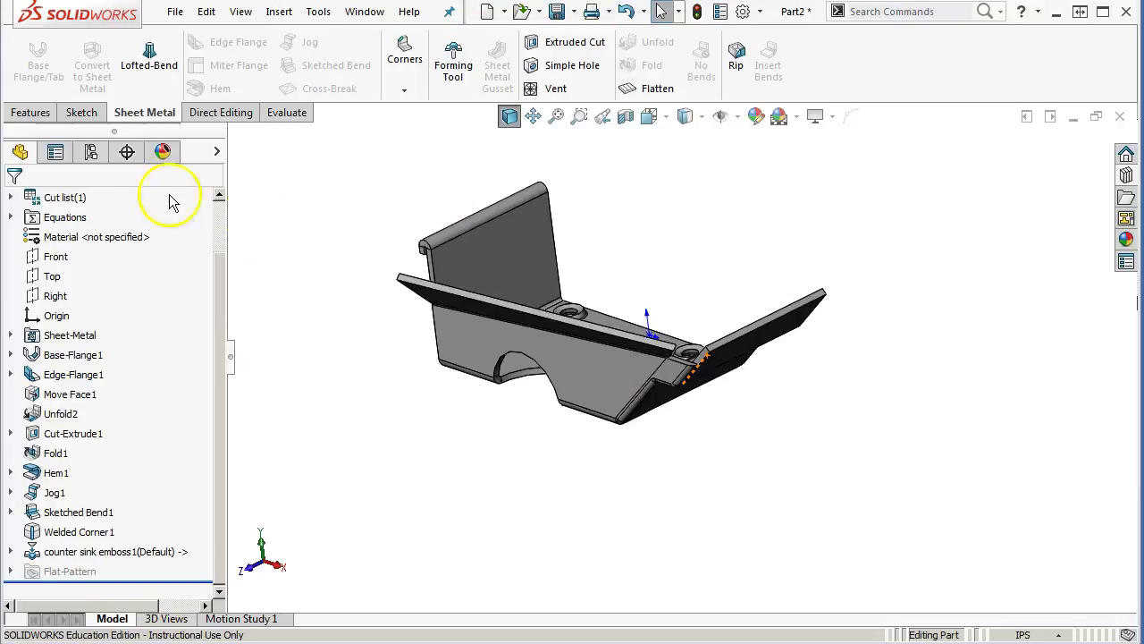
left_click(633, 89)
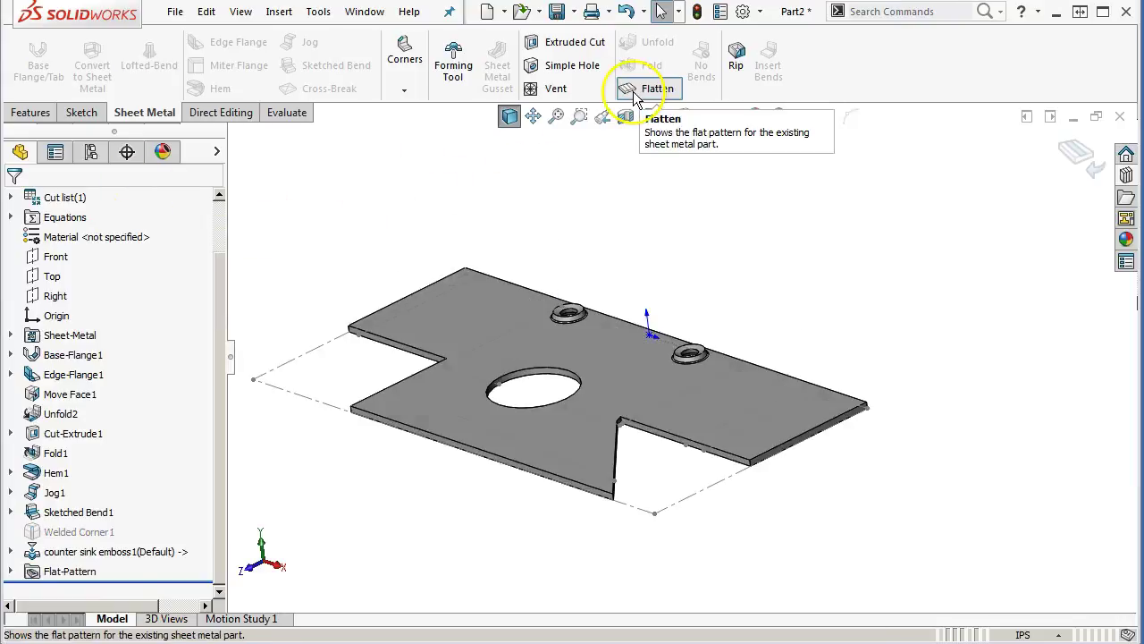
left_click(622, 89)
left_click(91, 152)
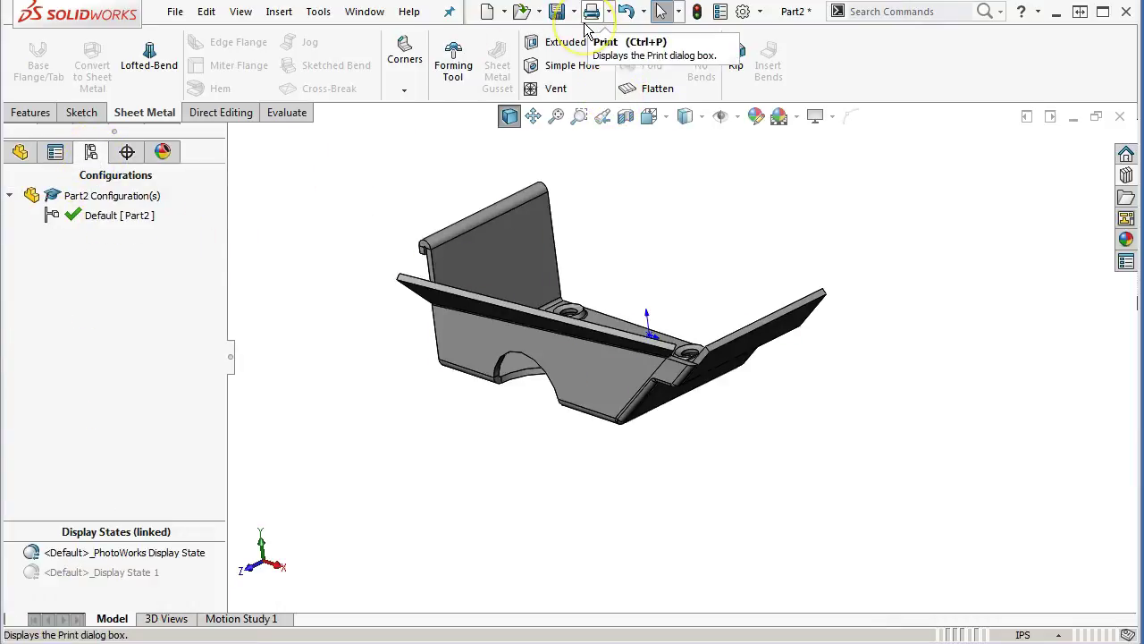
Save the part as art-deco and create a new drawing from the "MCC a - land sidebar" template.
left_click(556, 11)
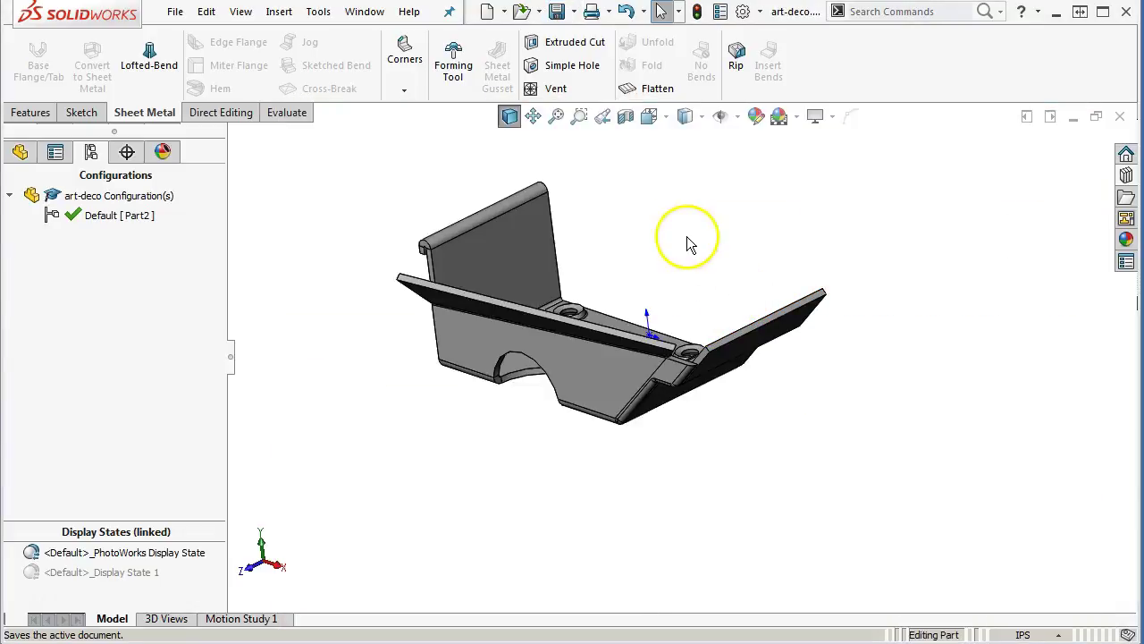
left_click(486, 10)
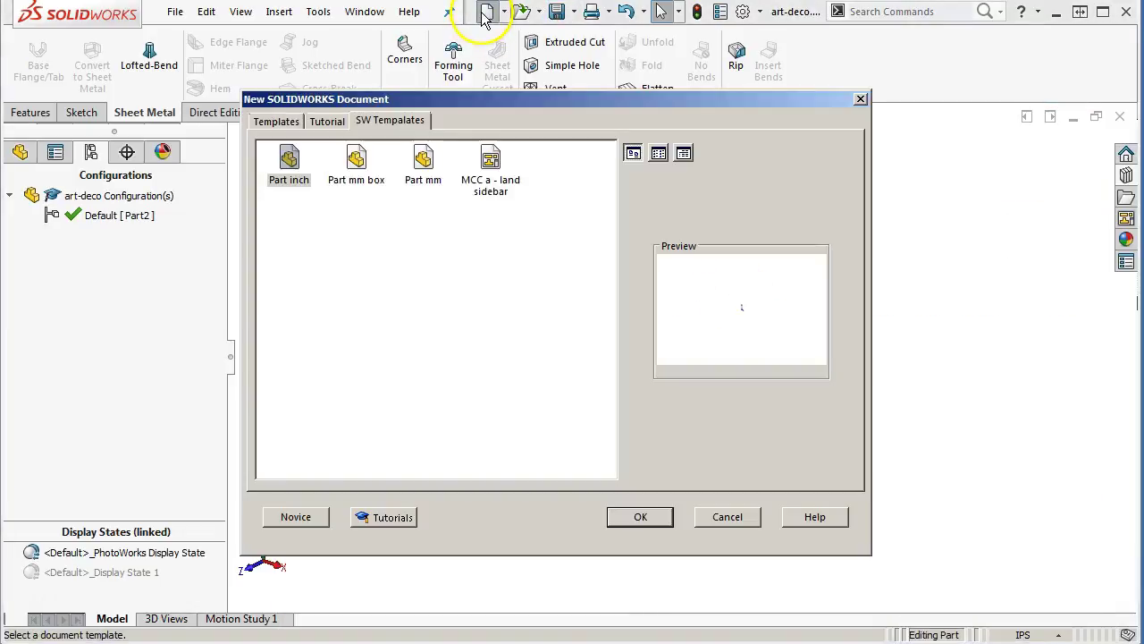
double_click(488, 169)
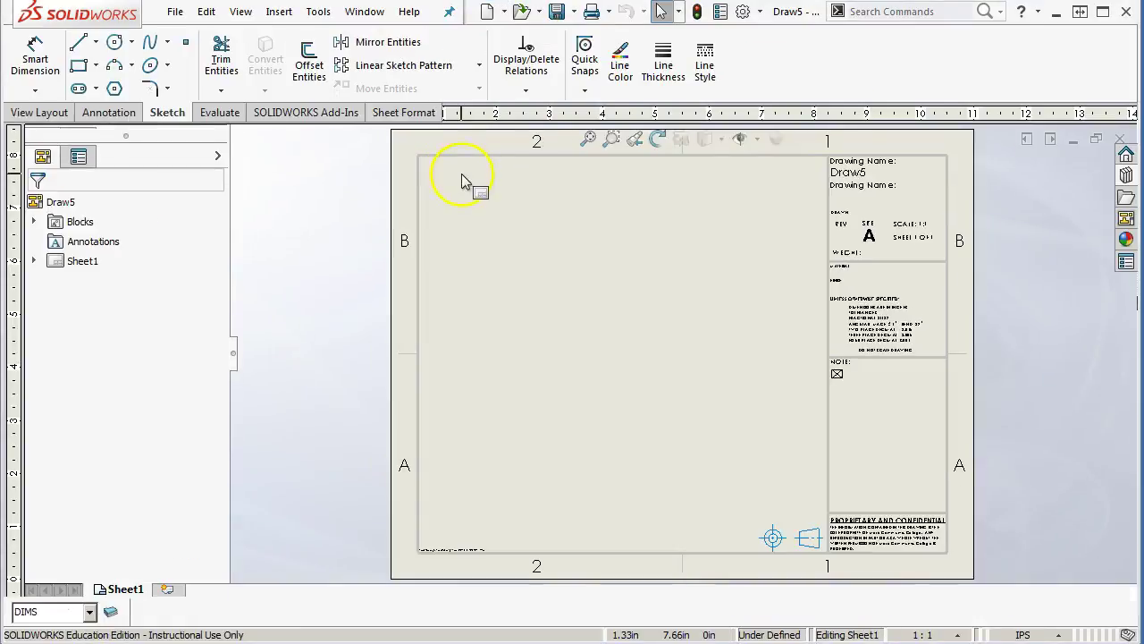
Place the flat pattern view of art-deco.SLDPRT on the drawing sheet without any projected views.
left_click(1125, 218)
left_click(1044, 131)
left_click(983, 149)
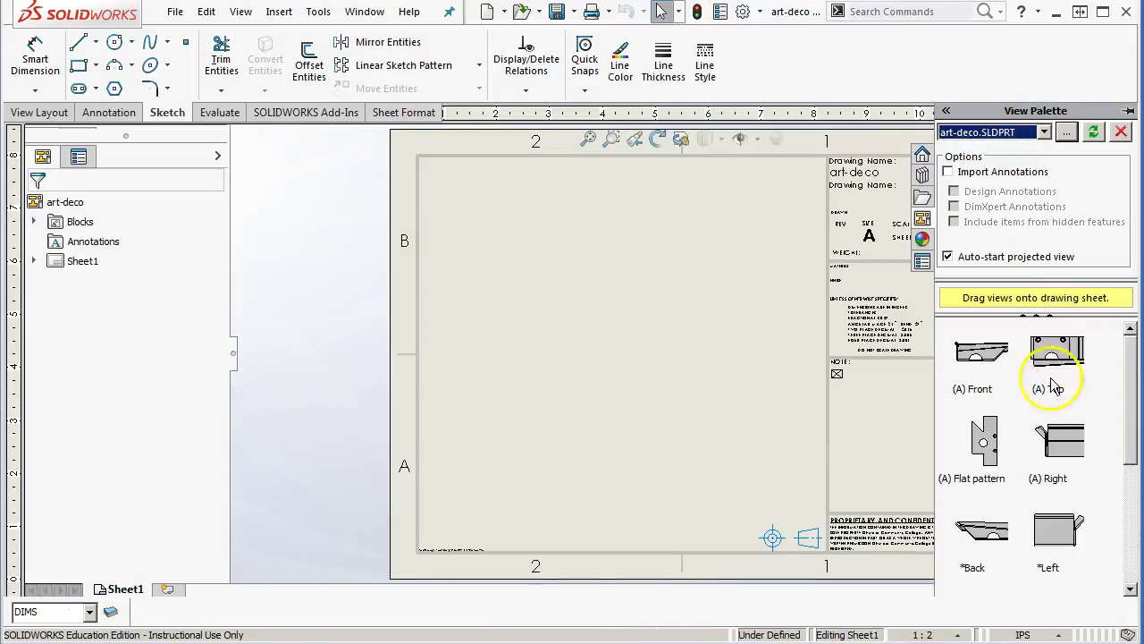
left_click_drag(993, 454, 603, 347)
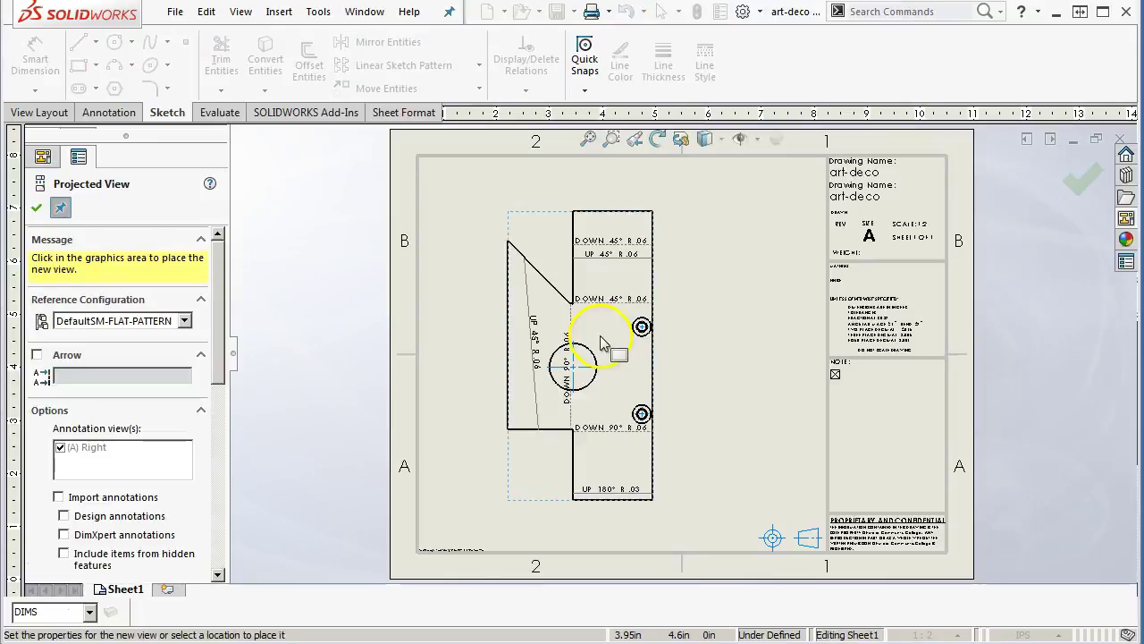
left_click(36, 207)
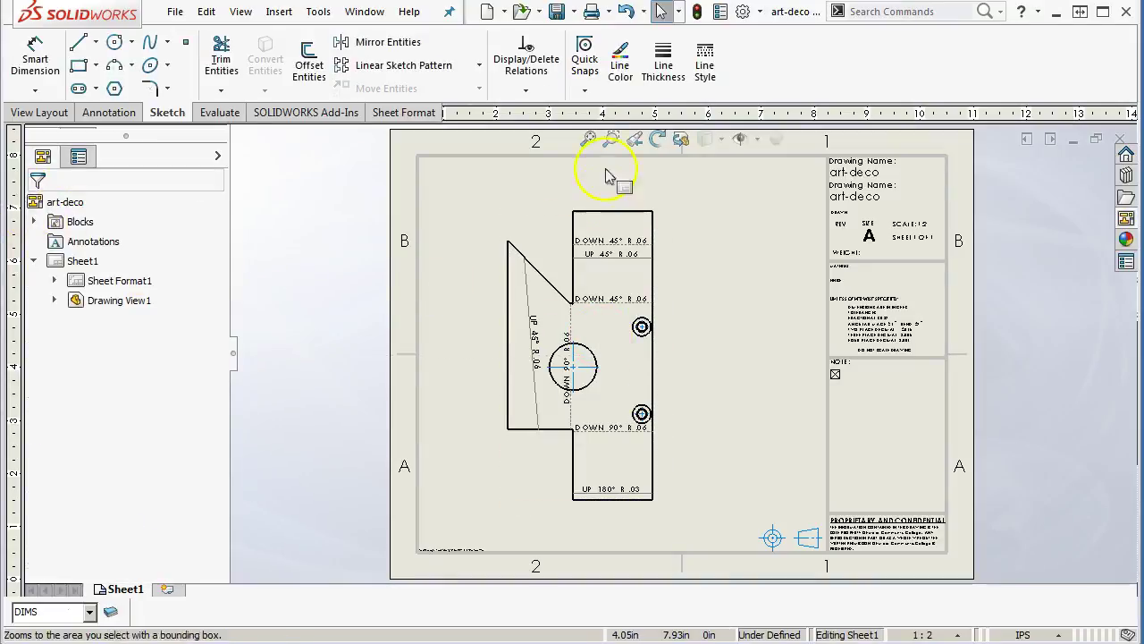
Save the drawing as art-deco.SLDDRW together with the modified part.
left_click(558, 11)
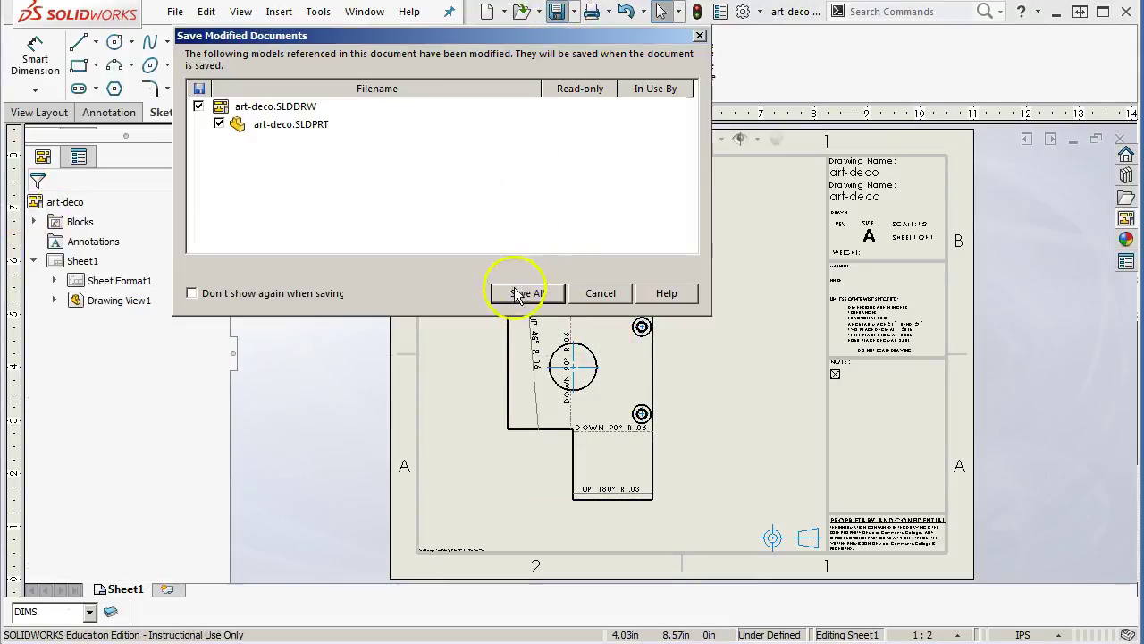
left_click(453, 291)
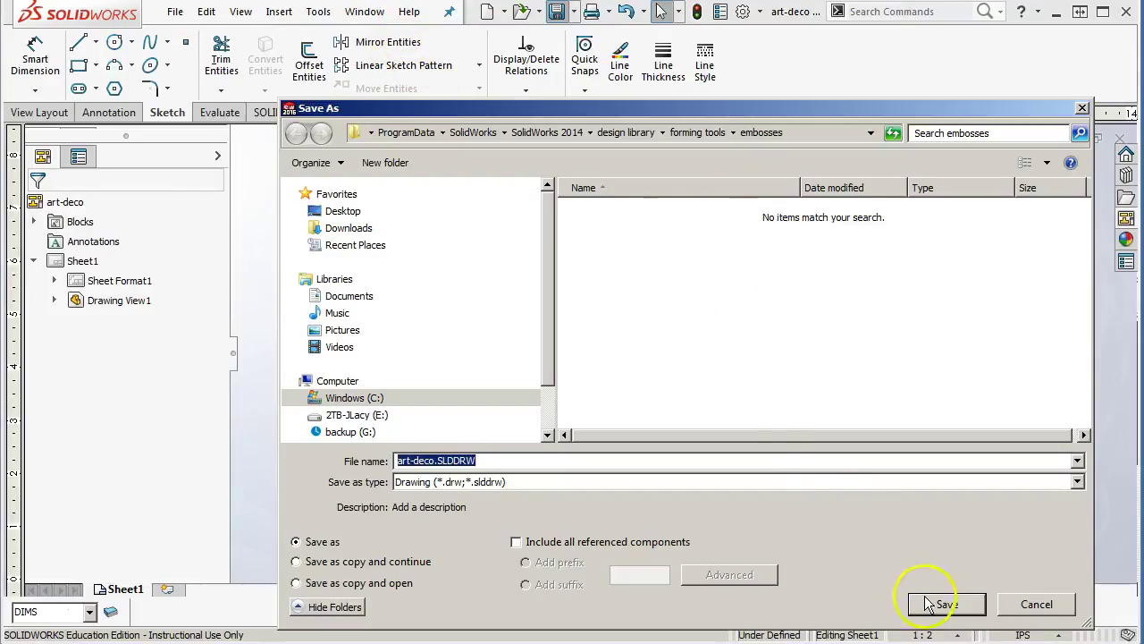
left_click(948, 604)
Switch back to the art-deco part and activate its DefaultSM-FLAT-PATTERN configuration to view the flat shape.
left_click(363, 12)
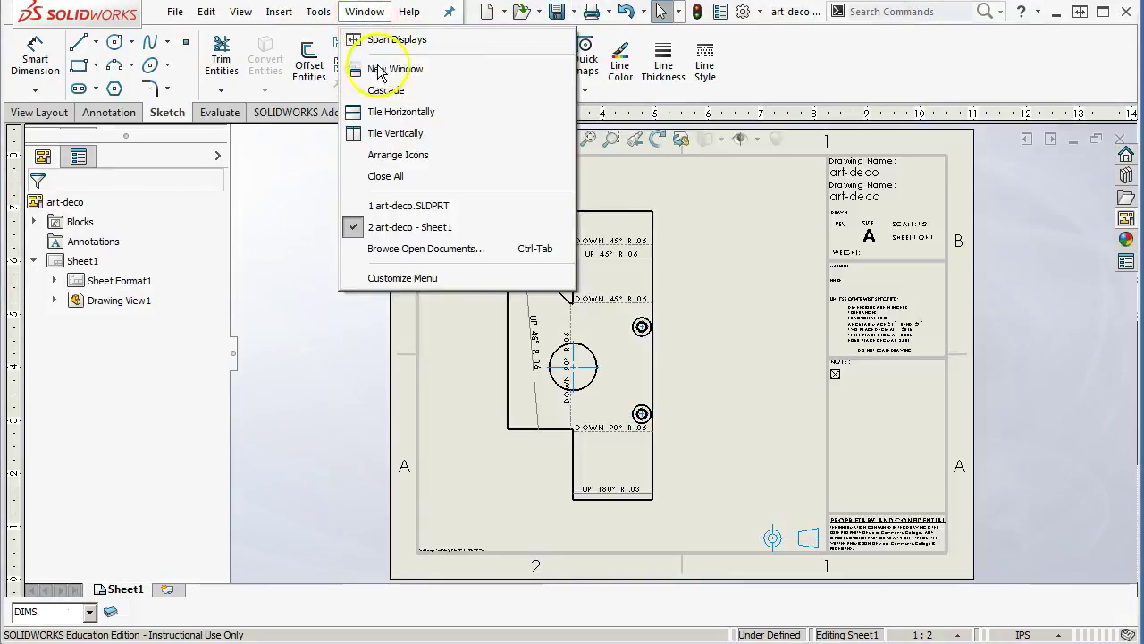
left_click(393, 208)
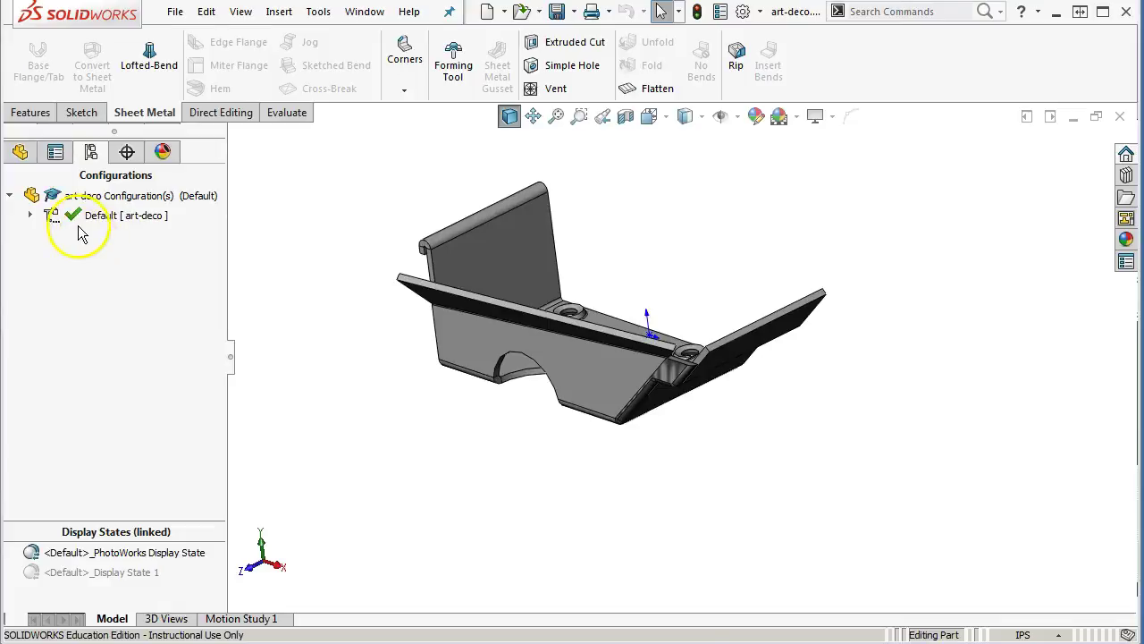
left_click(30, 217)
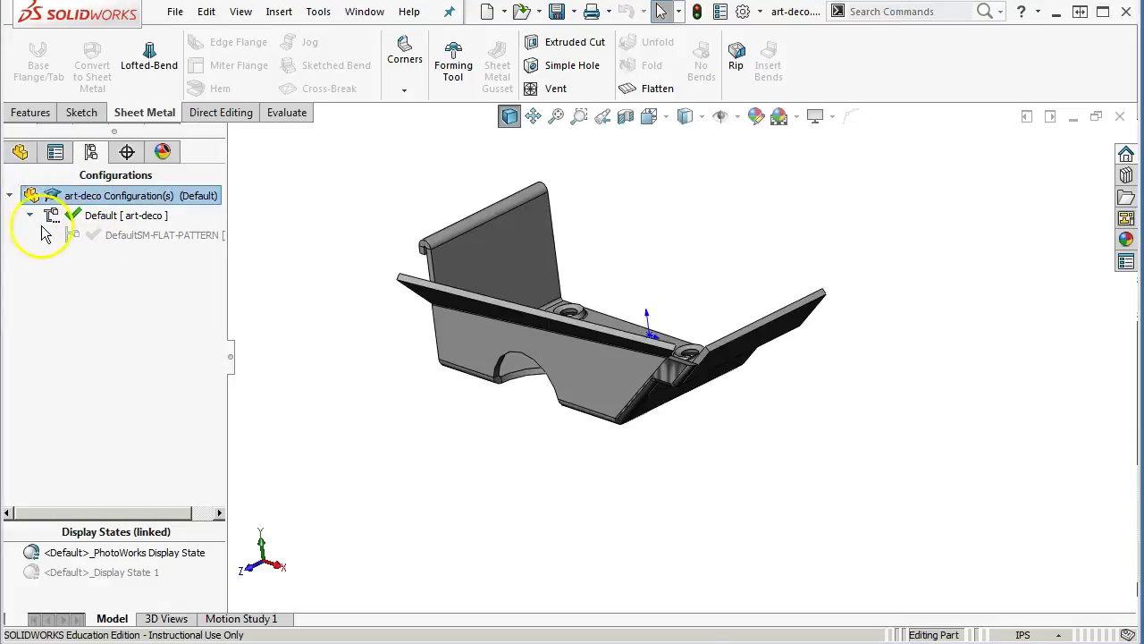
double_click(183, 245)
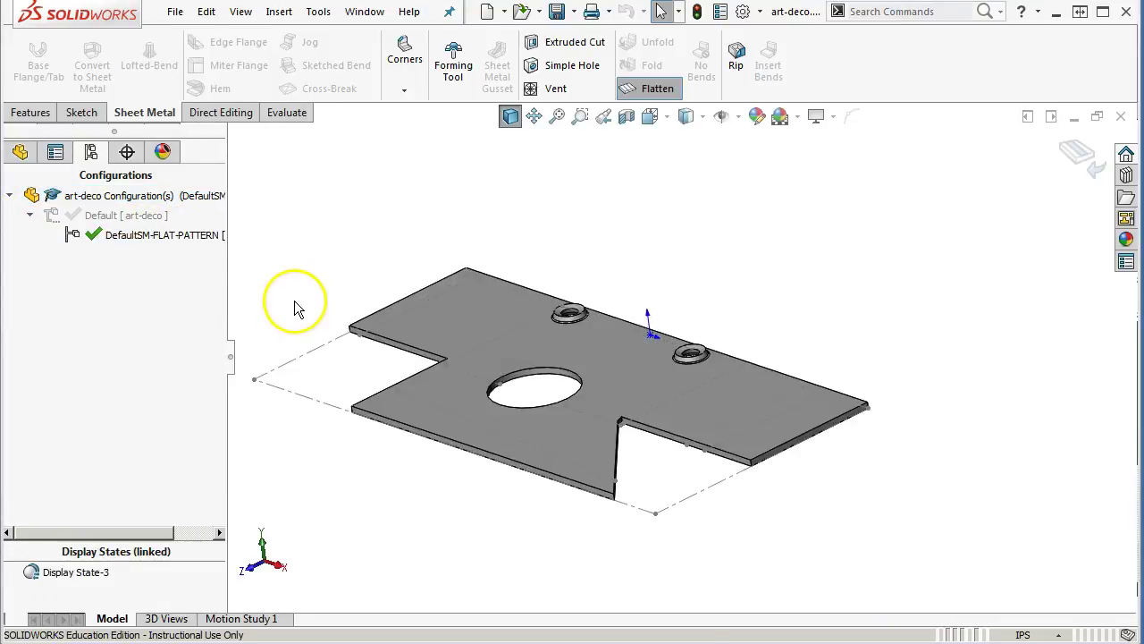
key("Escape")
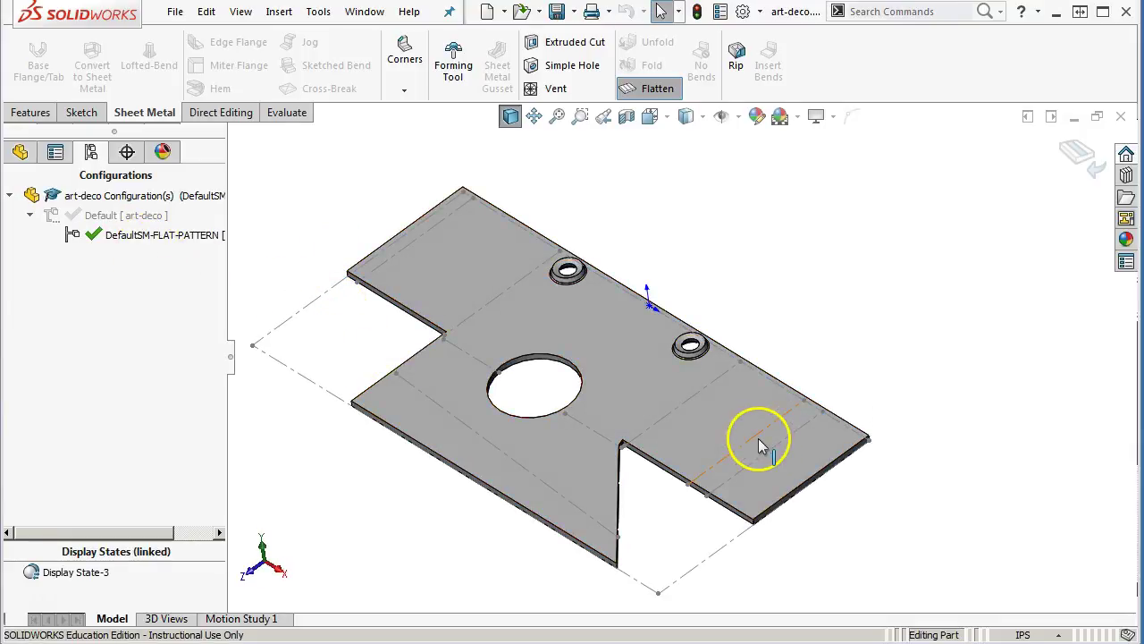
left_click(684, 414)
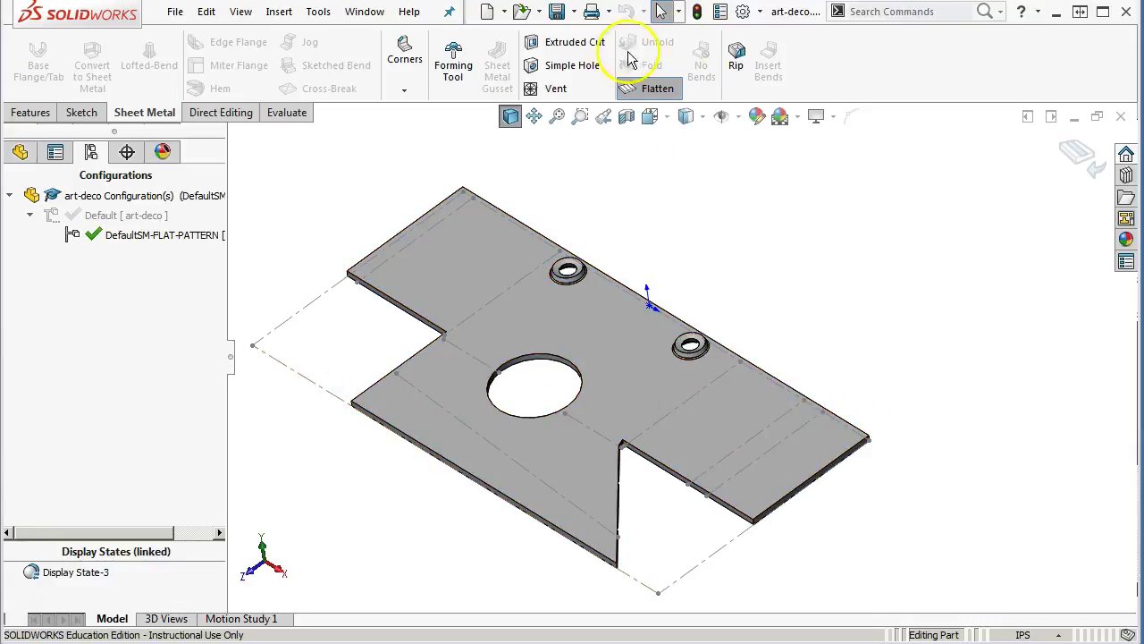
Check the flat pattern configuration's feature tree and reactivate the Default configuration.
left_click(655, 93)
left_click(20, 152)
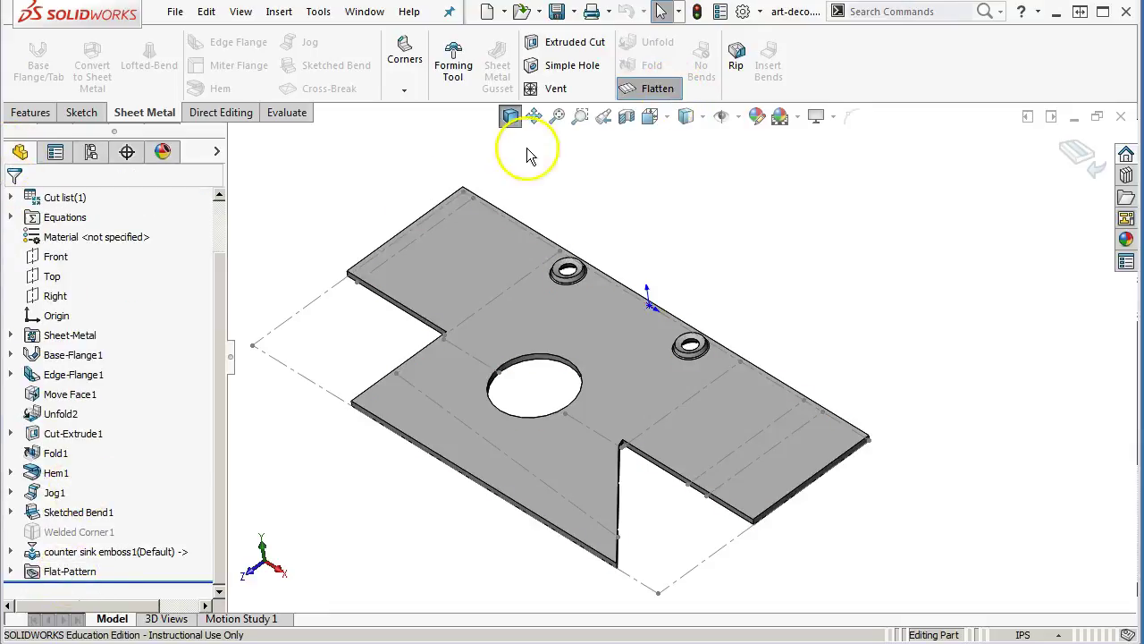
left_click(90, 152)
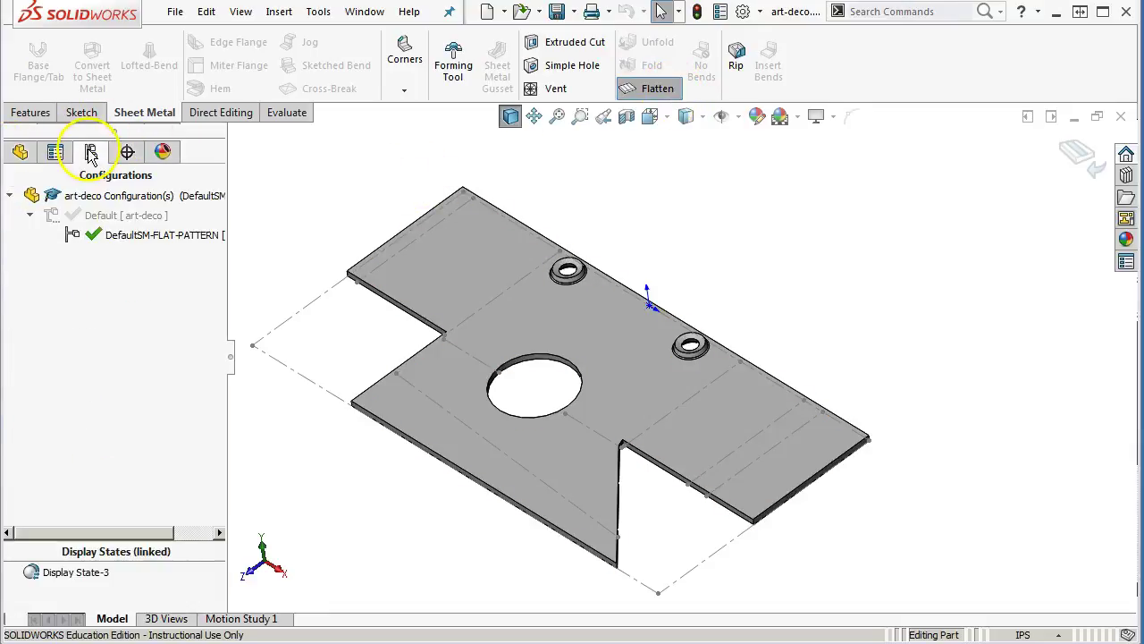
double_click(112, 216)
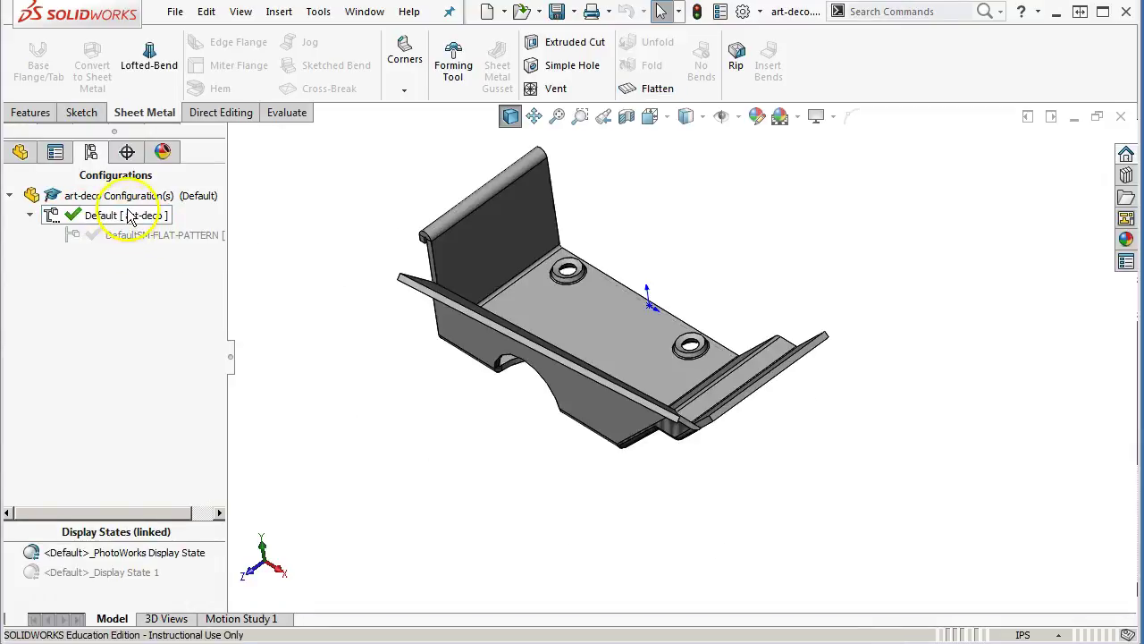
Flatten the part within the Default configuration, compare its features and configurations, and return it to the folded state.
left_click(18, 154)
left_click(653, 88)
left_click(90, 152)
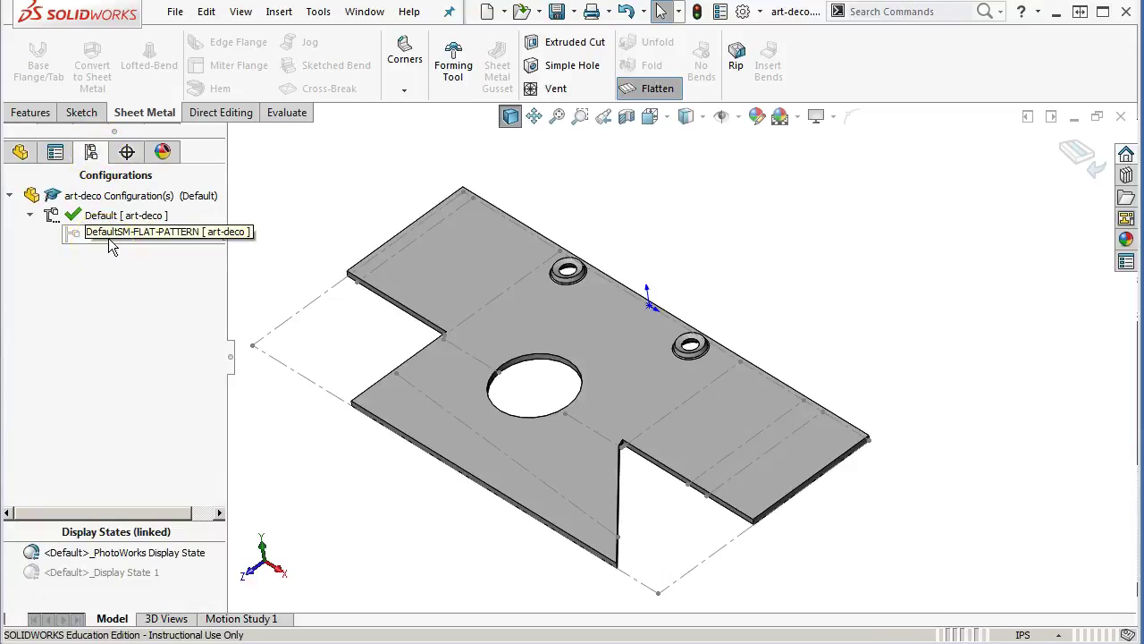
left_click(20, 152)
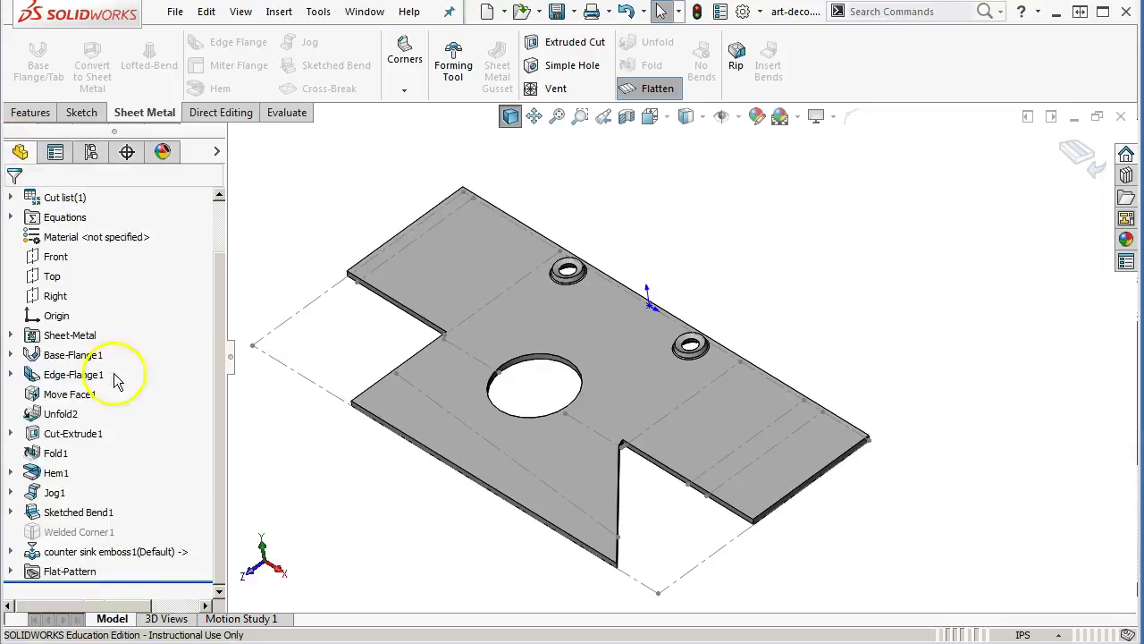
left_click(652, 87)
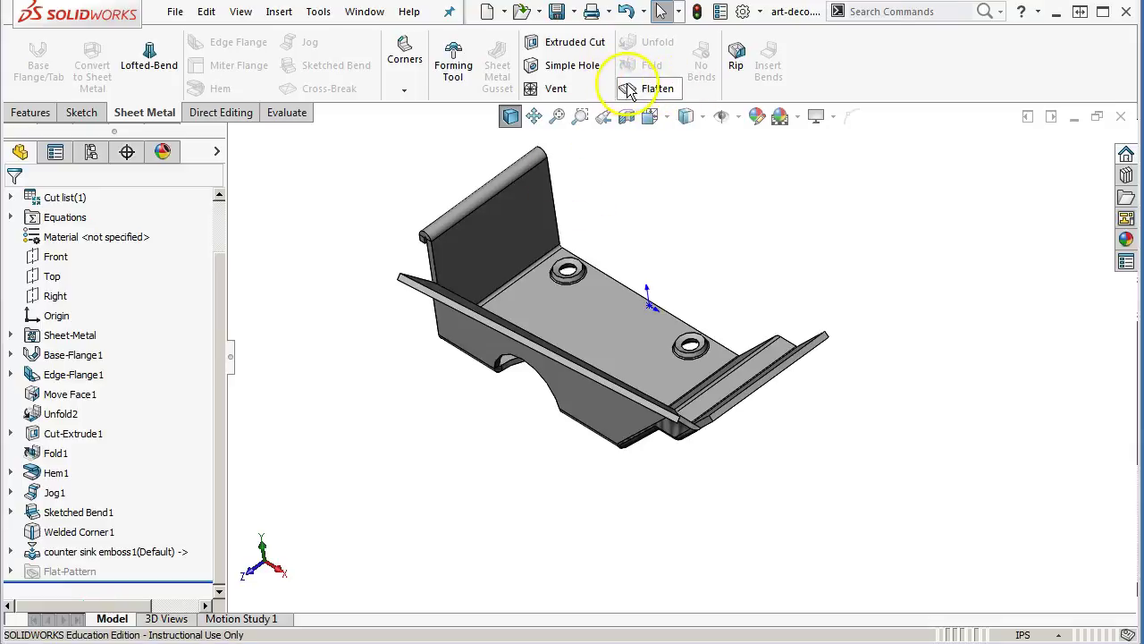
left_click(90, 153)
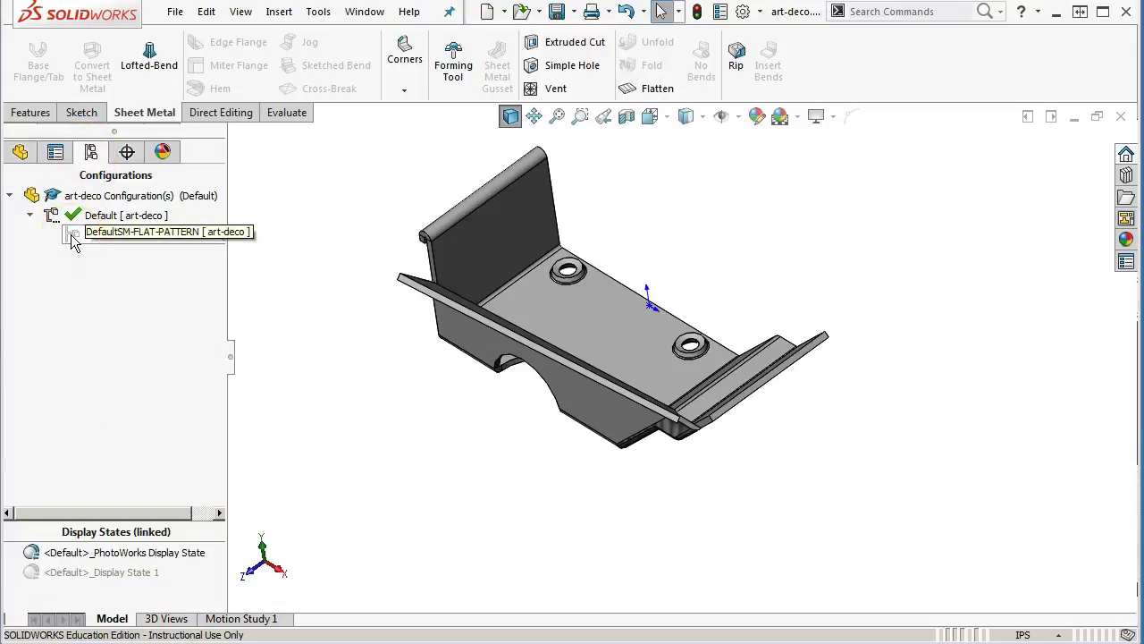